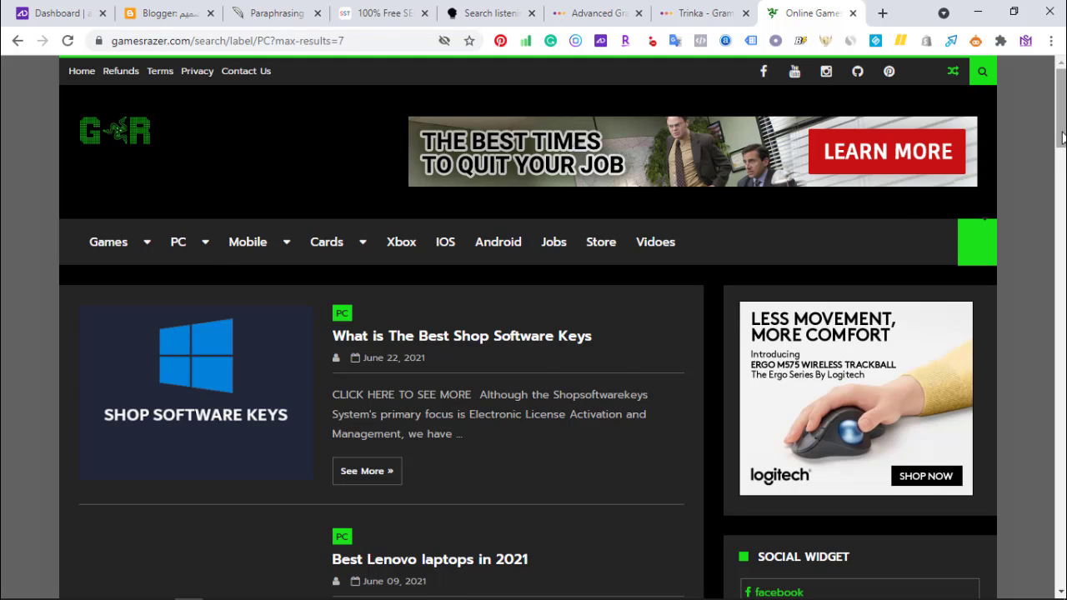
Step: Look over the example gaming blog's PC page and return to the Blogger theme page
scroll(1062, 161, down, 2)
mouse_move(1062, 161)
mouse_down()
mouse_move(1063, 194)
mouse_move(1063, 144)
mouse_up()
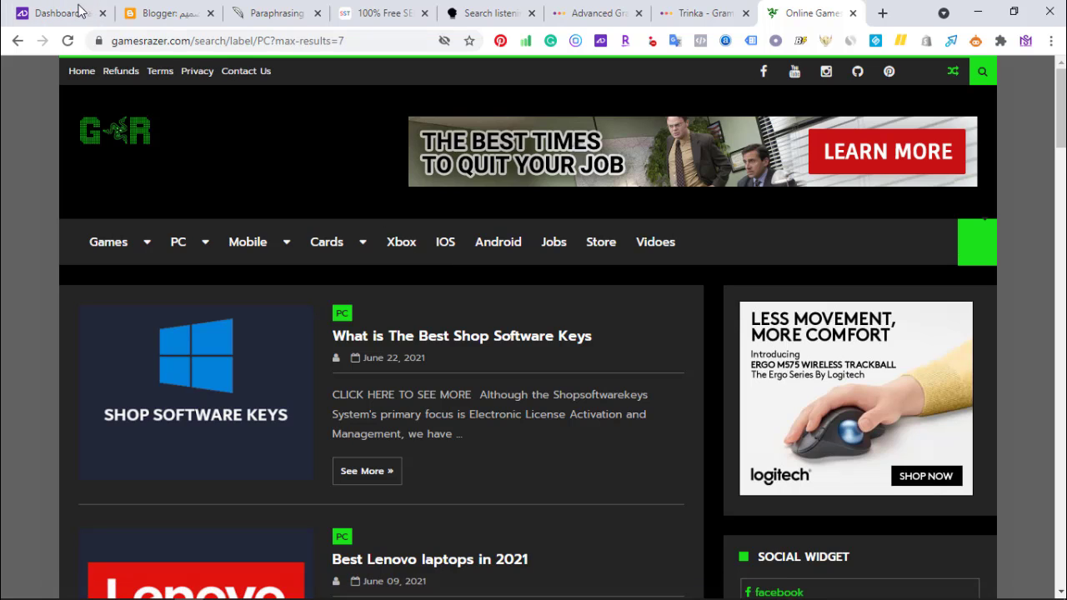
click(168, 13)
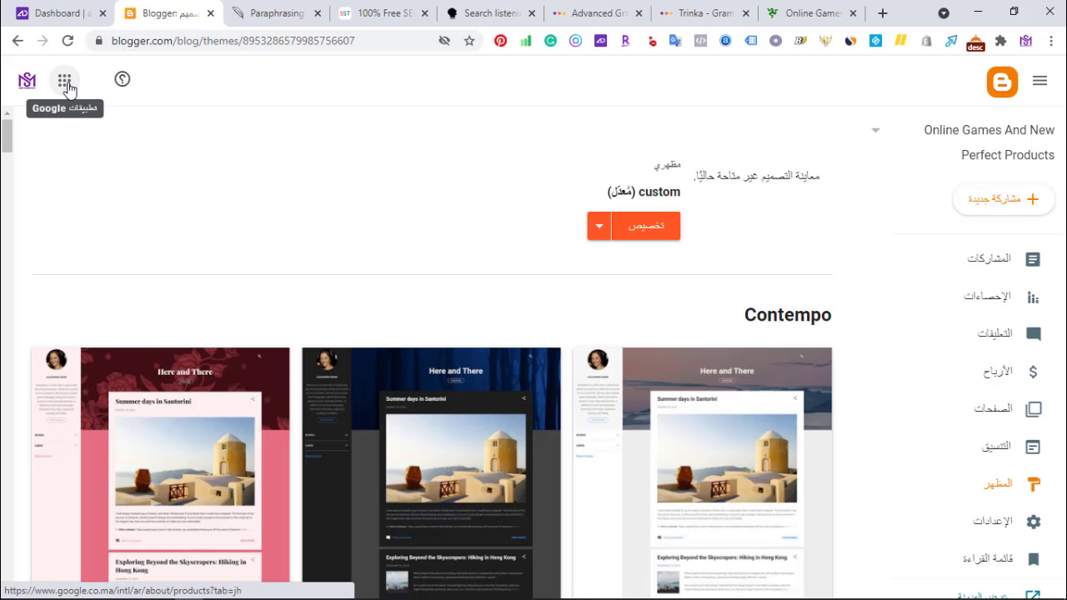
Step: Open Blogger from the Google apps in a new tab, show its list of blogs, and close that tab
click(881, 12)
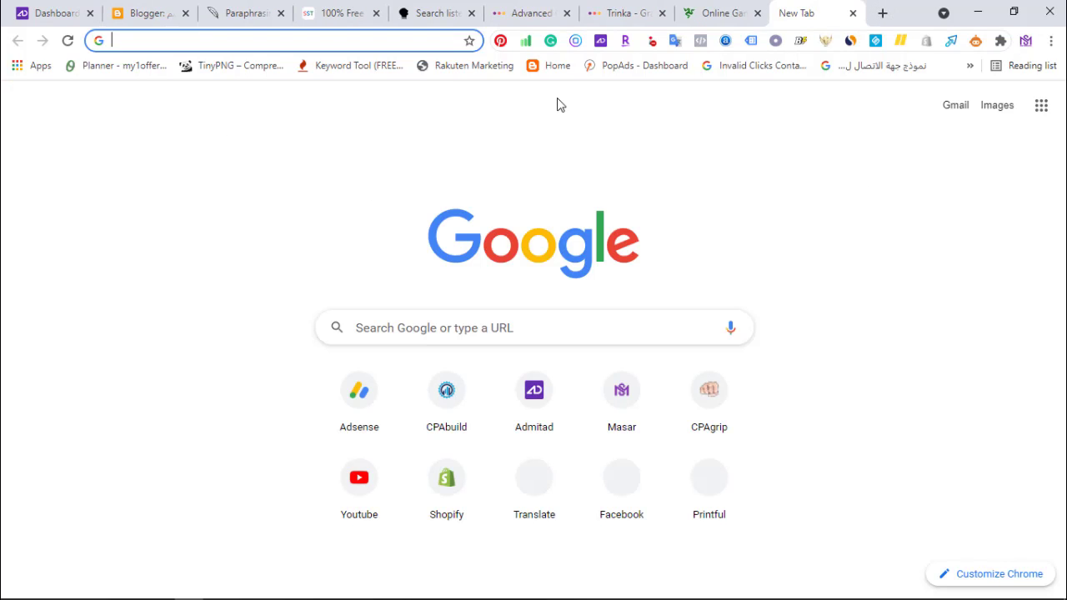
click(1042, 108)
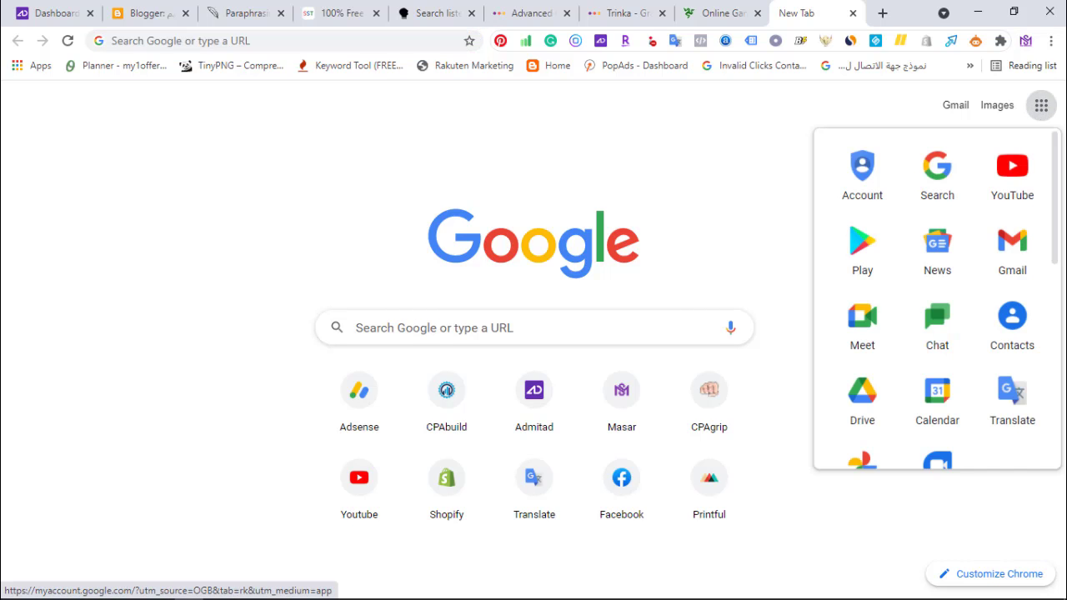
drag(1056, 202, 1055, 349)
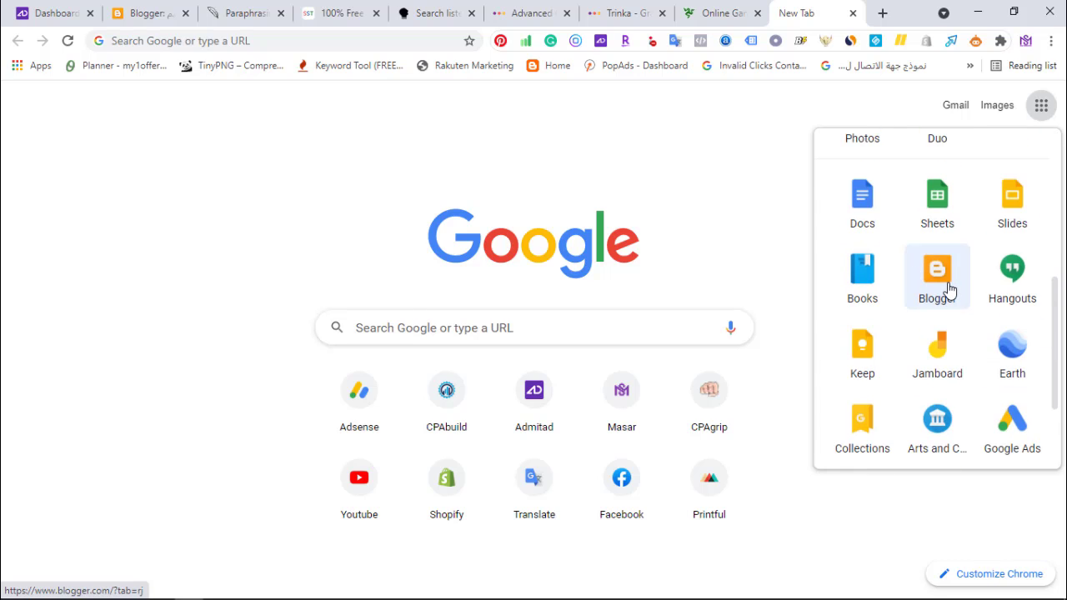
click(948, 288)
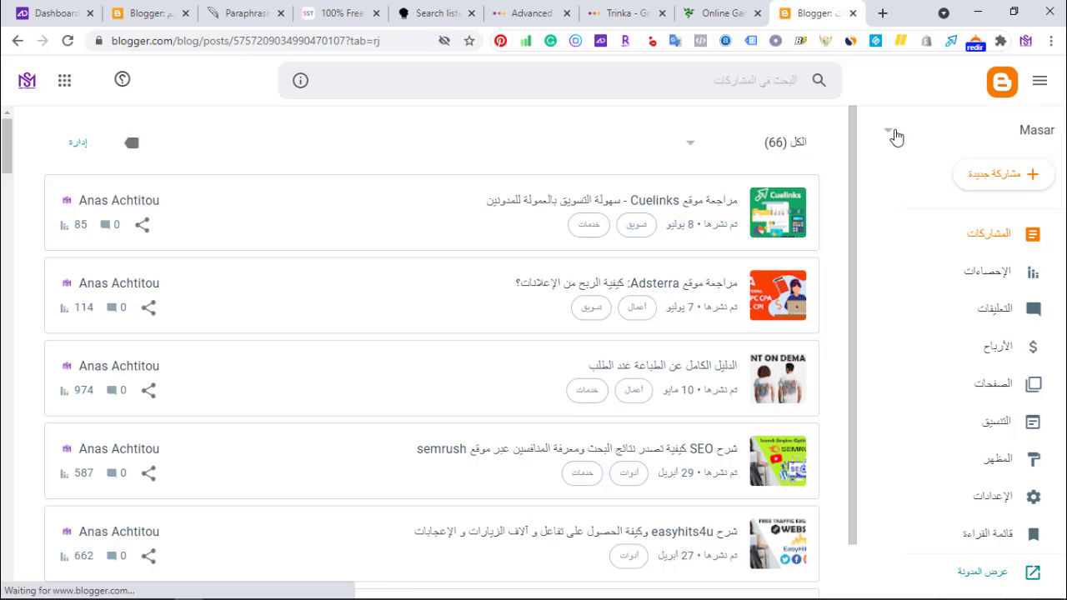
click(896, 138)
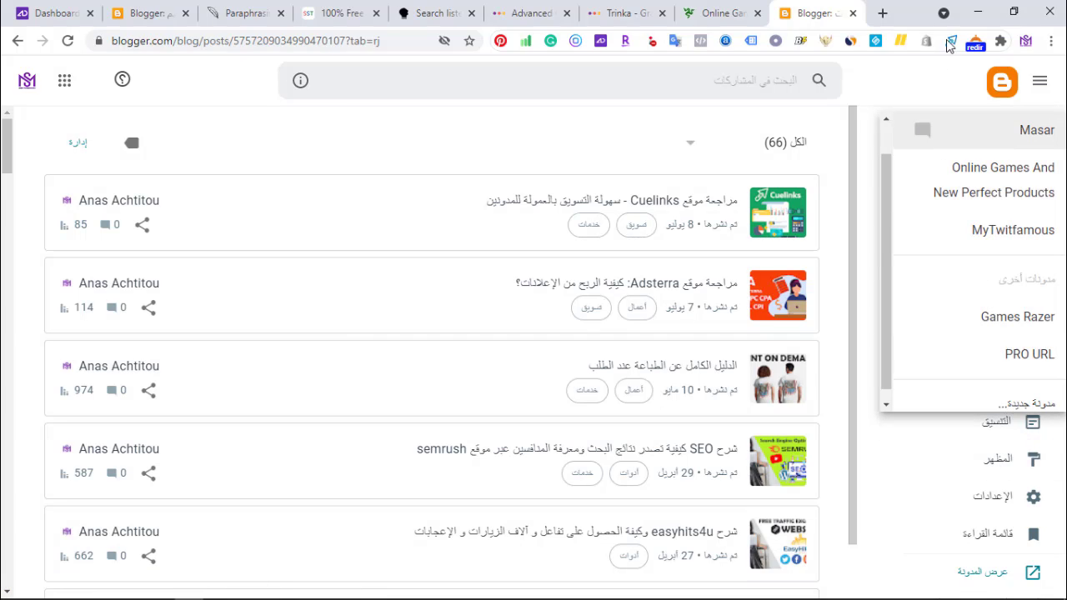
click(853, 13)
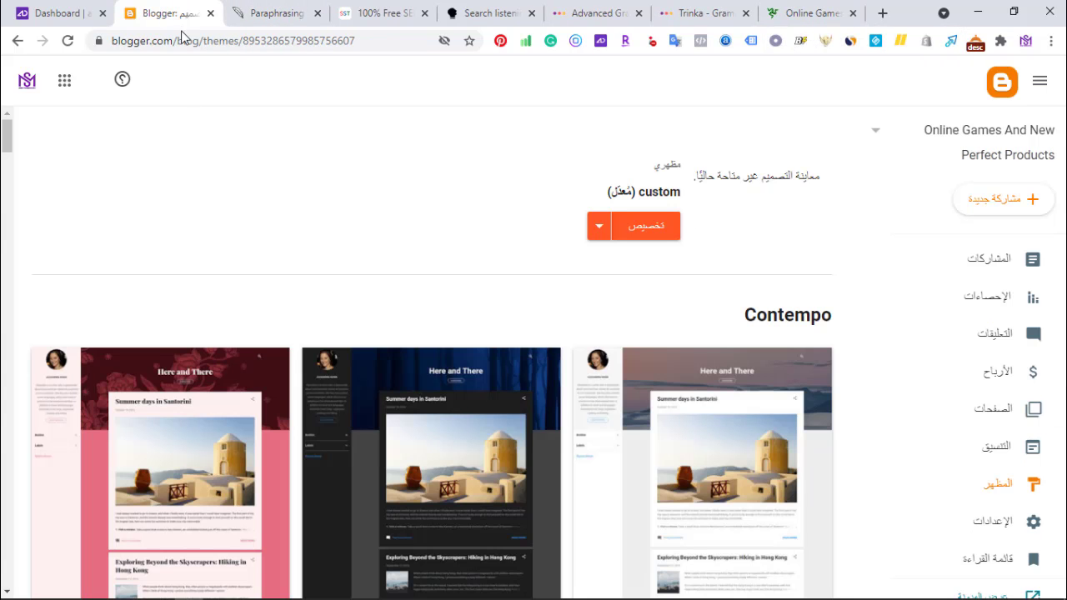
Step: Start creating a new blog with the title "game room" and continue to the address stage
click(889, 134)
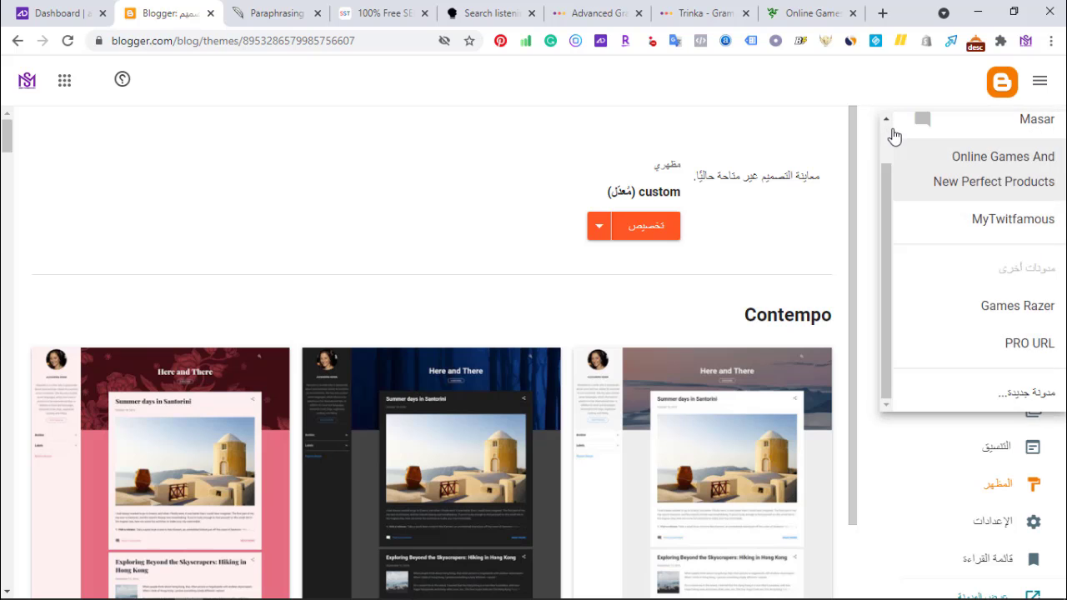
click(995, 398)
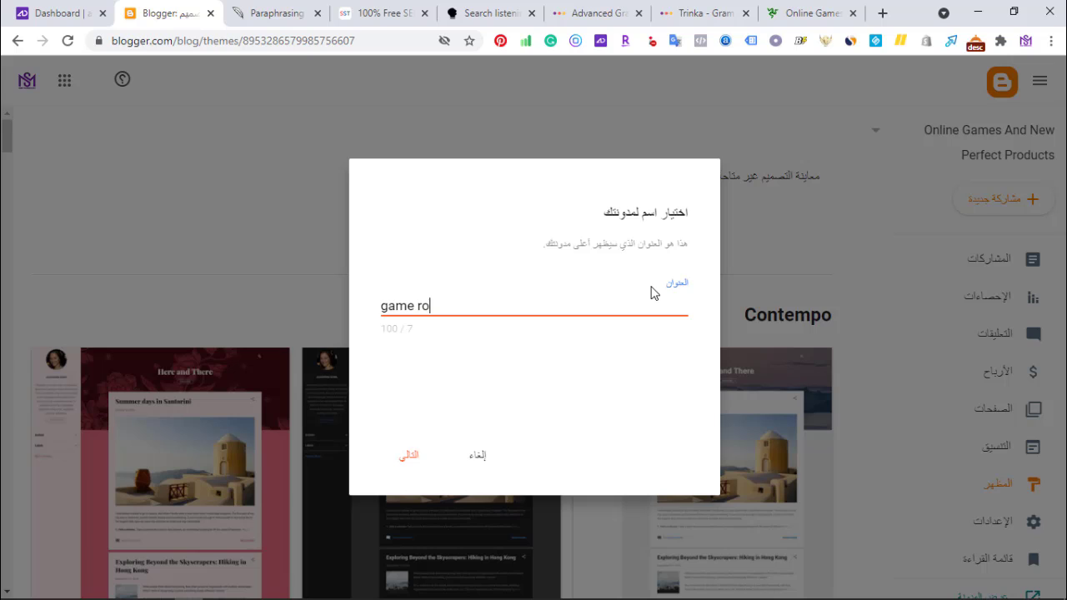
key(BackSpace)
text(om)
click(413, 457)
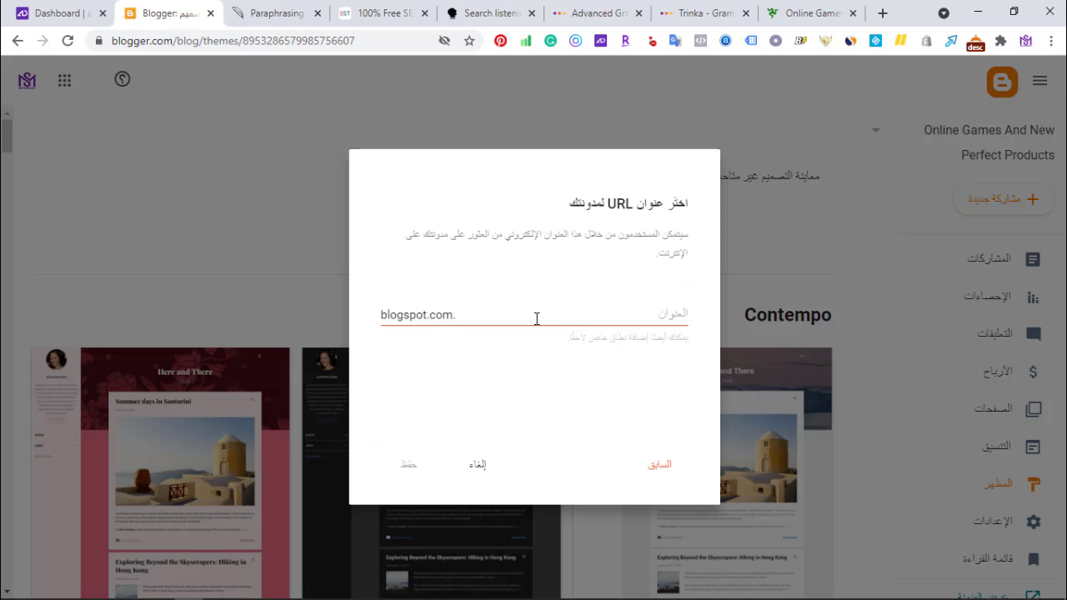
Step: Go back and replace the new blog's title with "the best games online", and continue to the address stage
click(537, 319)
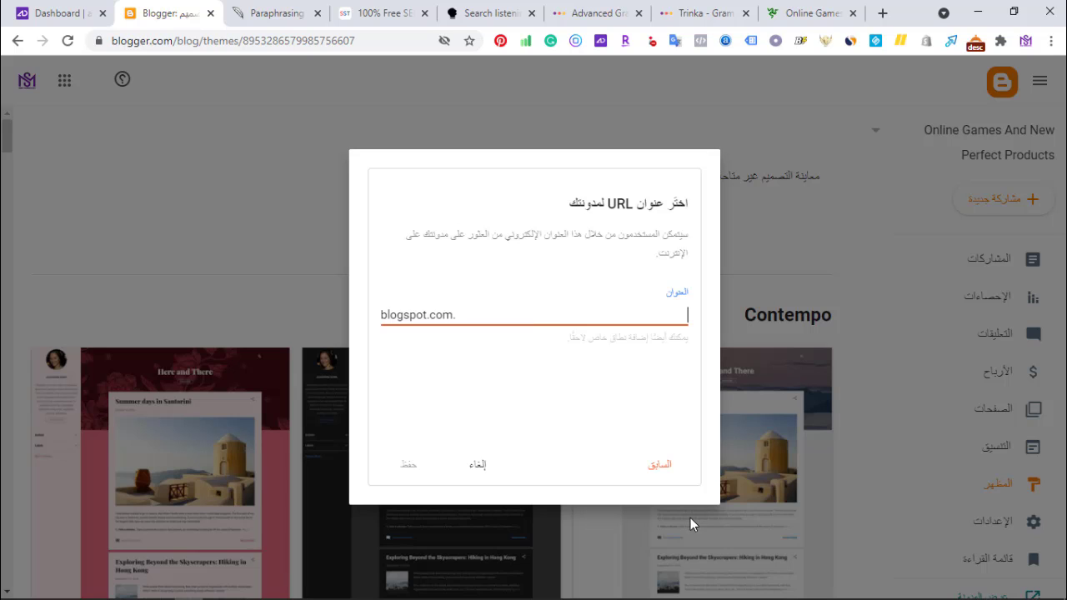
click(661, 466)
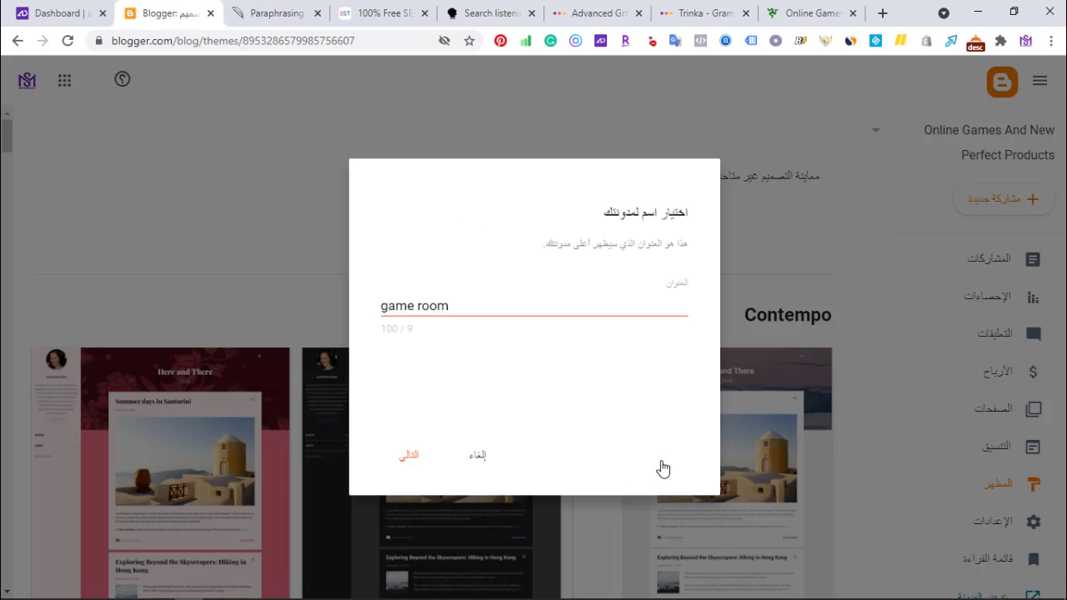
triple_click(484, 306)
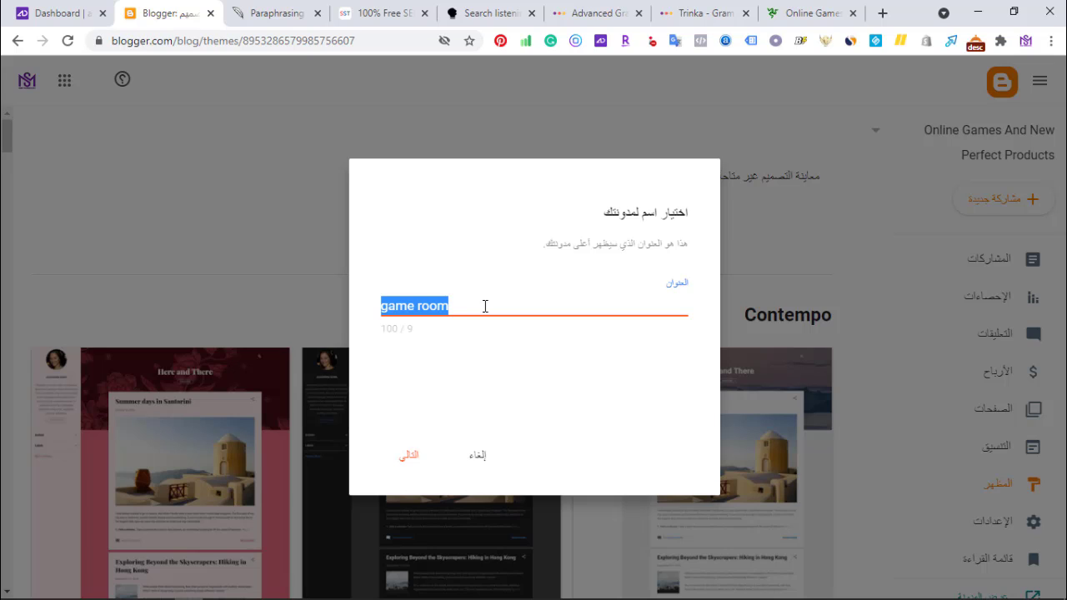
text(the be)
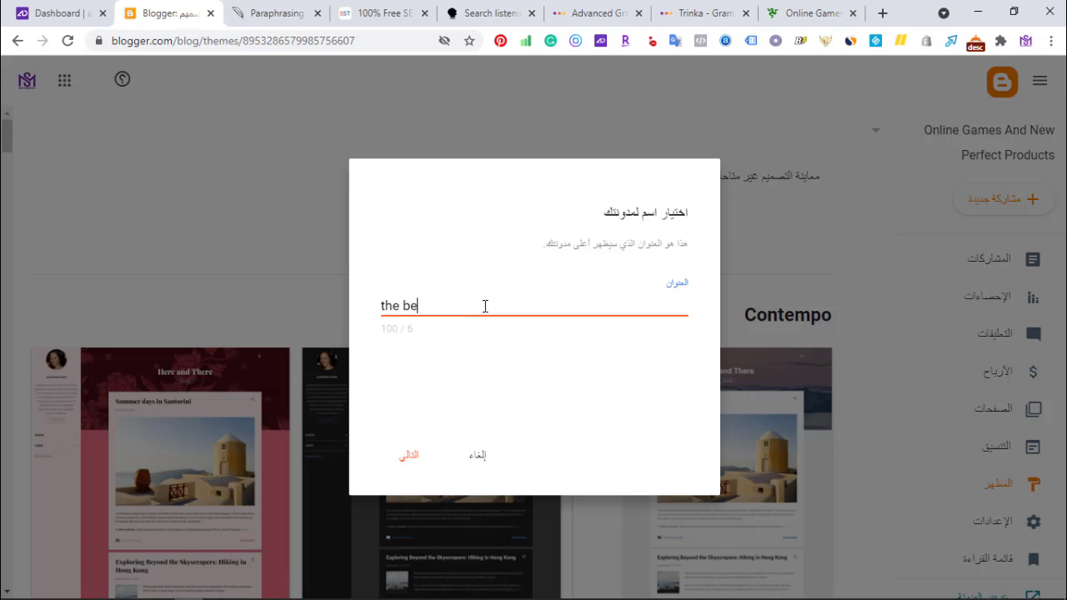
text(st games online)
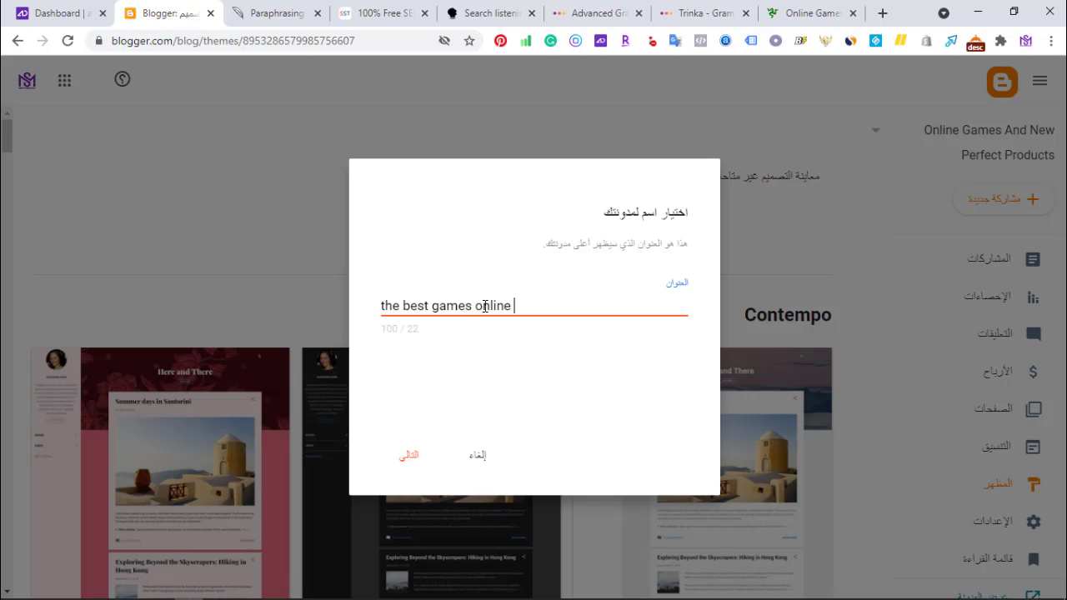
click(409, 456)
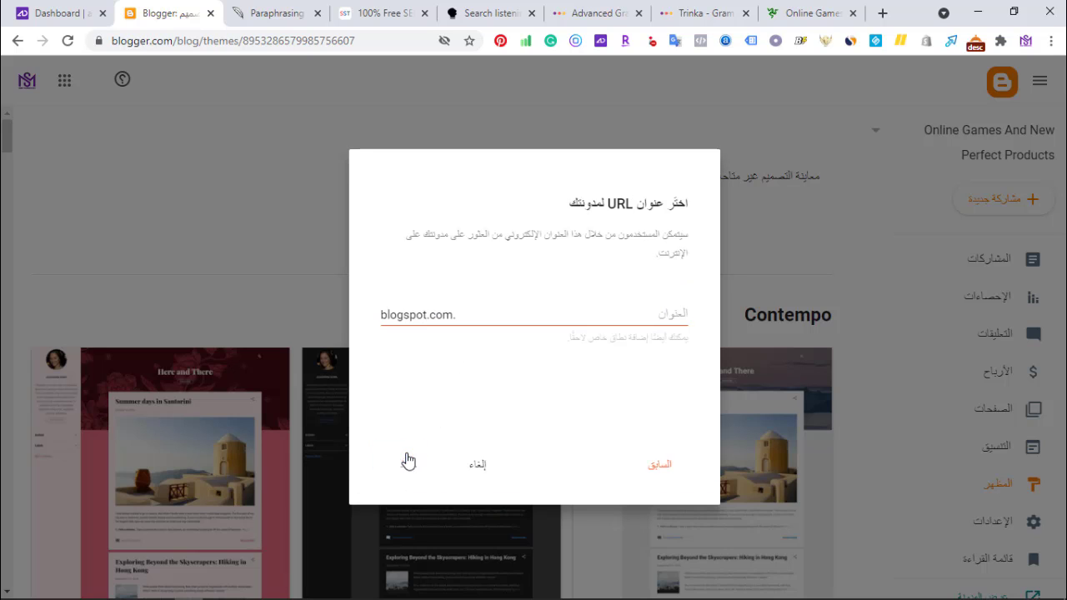
Step: Try gameroom, gamerooms and gamesrooms as the new blog's blogspot.com address
click(471, 317)
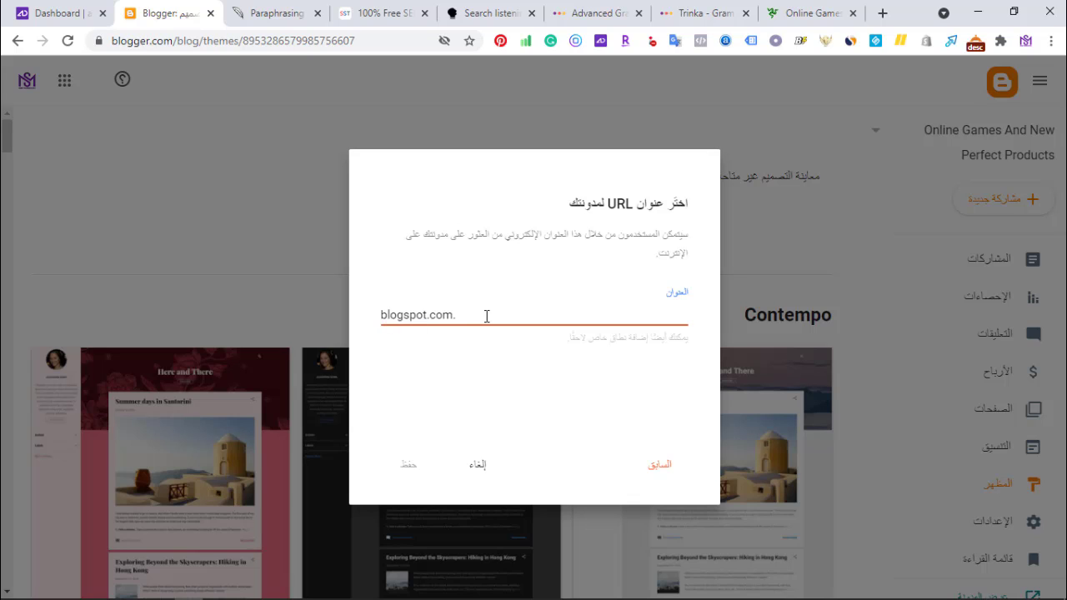
text(gameroom)
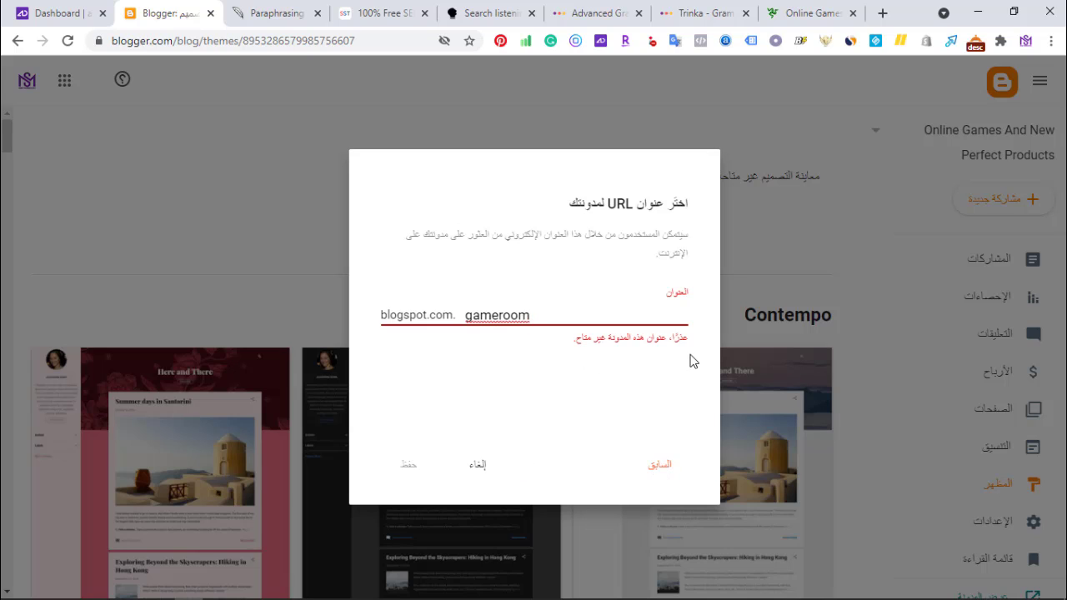
click(500, 315)
text(s)
key(BackSpace)
click(534, 315)
text(s)
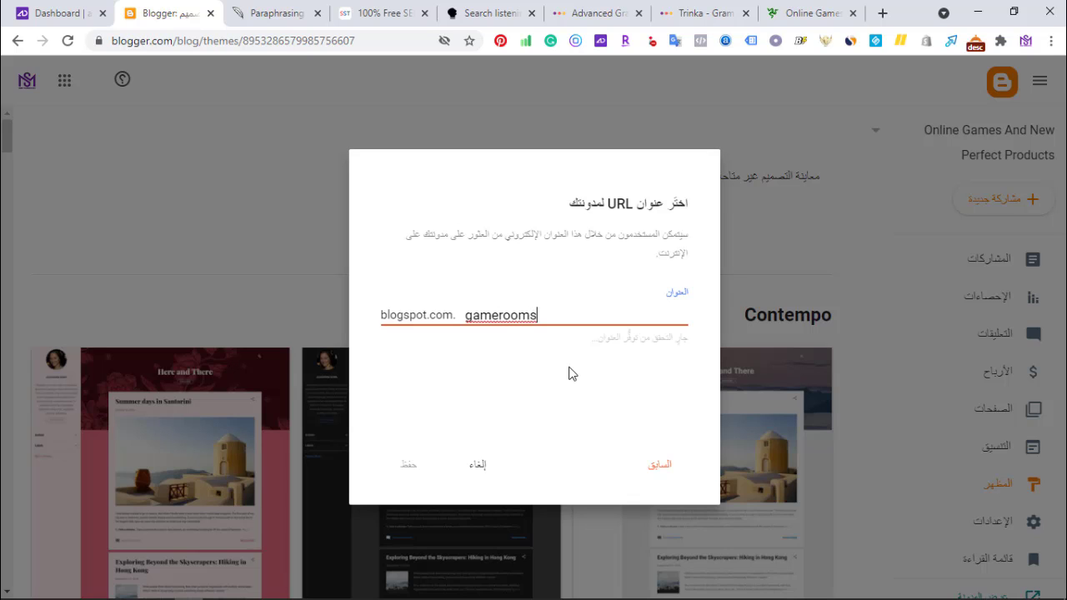
click(498, 315)
text(s)
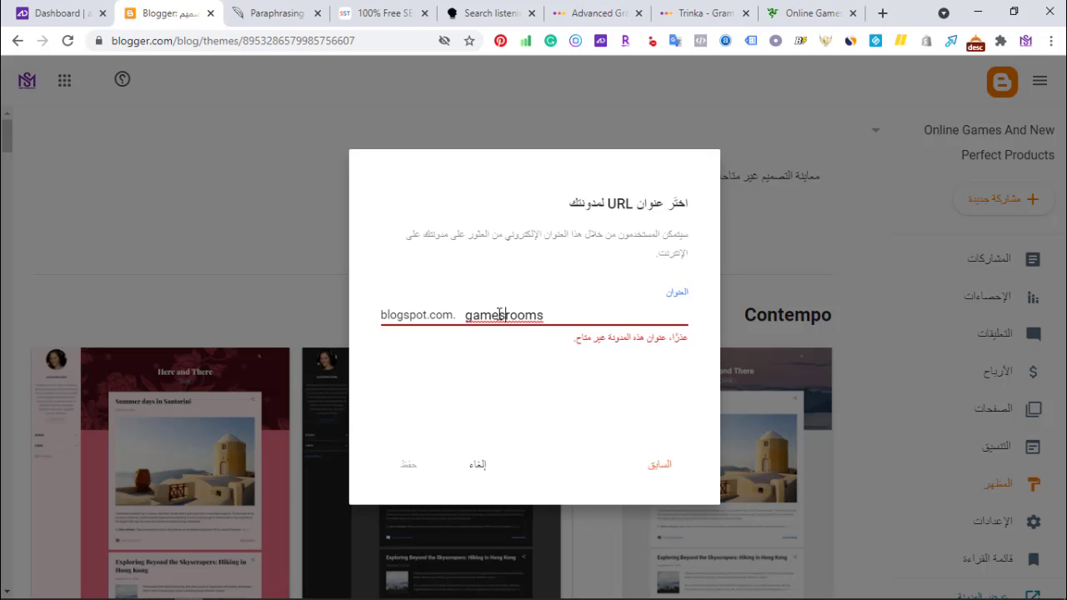
Step: Change the blog's blogspot.com address to gameroooms and save the new blog
key(BackSpace)
drag(538, 315, 519, 315)
text(om)
click(540, 314)
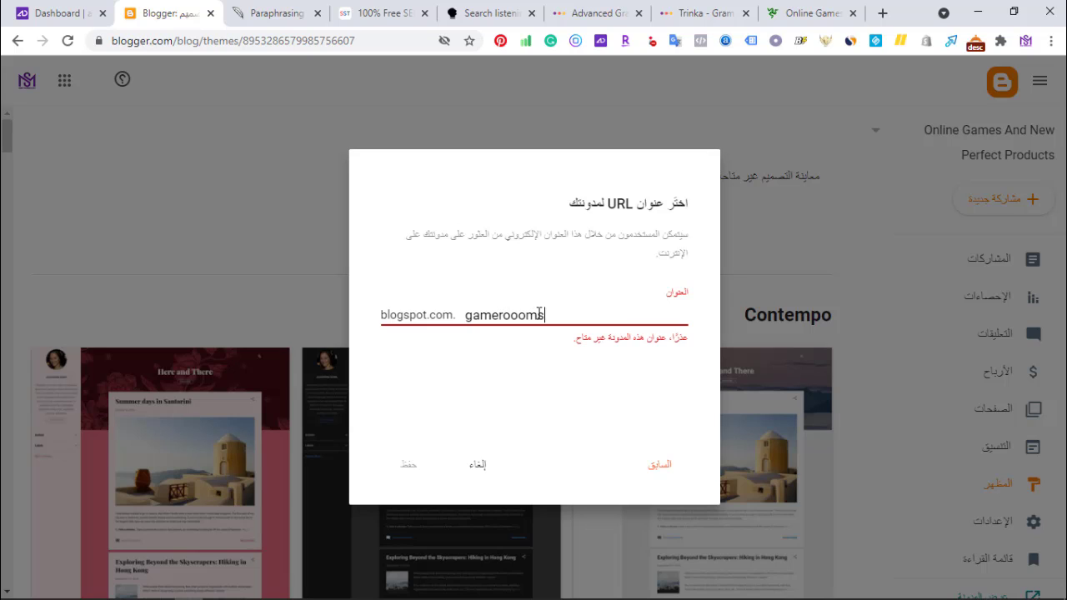
text(s)
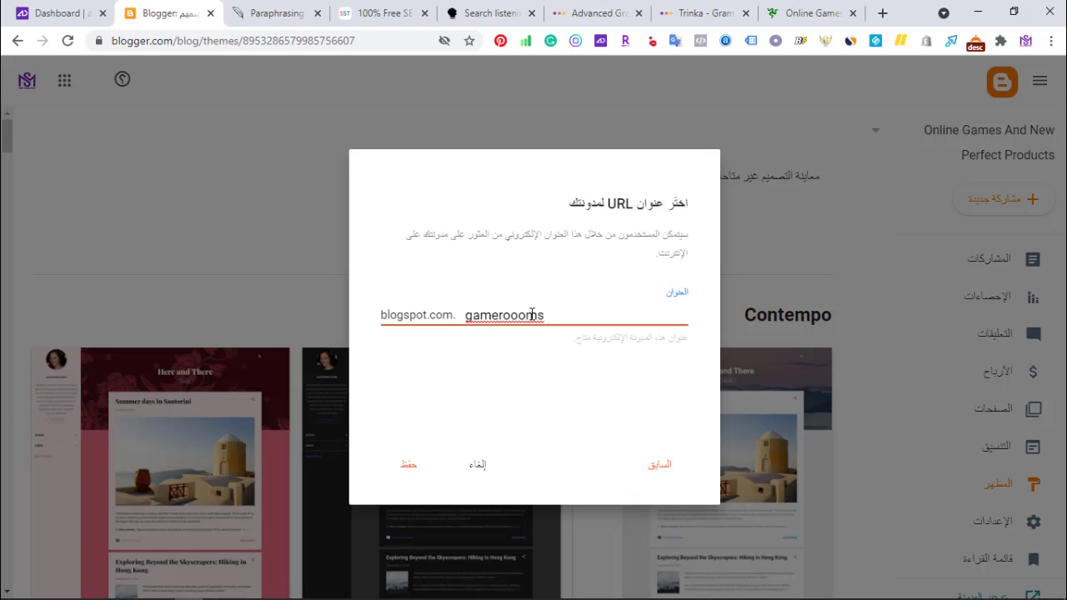
click(411, 482)
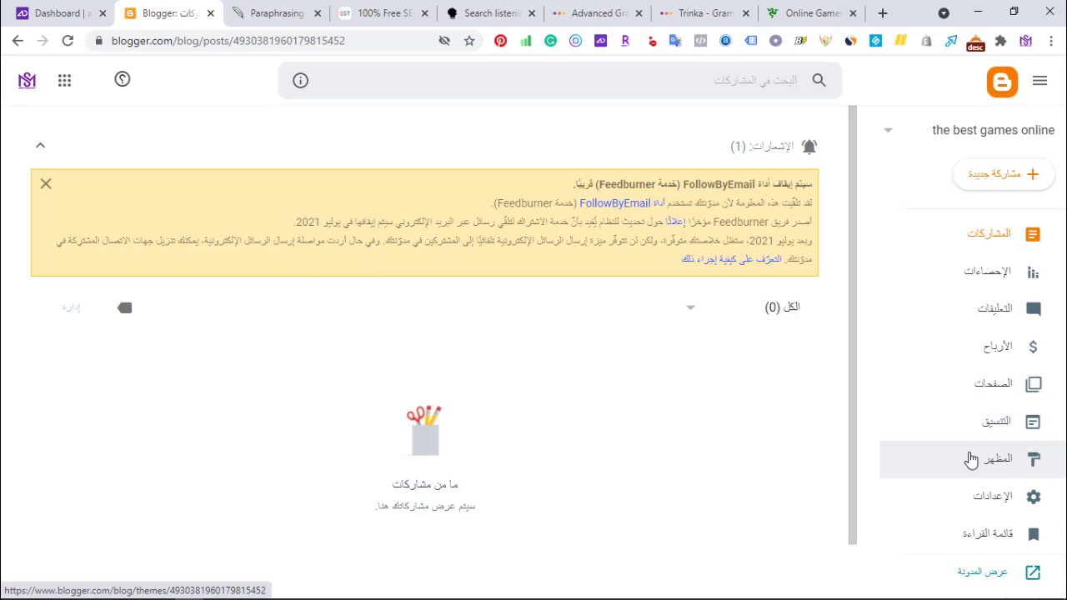
Step: In the blog's settings, set the description to "the best online games and new products for gamers" and save it
click(990, 512)
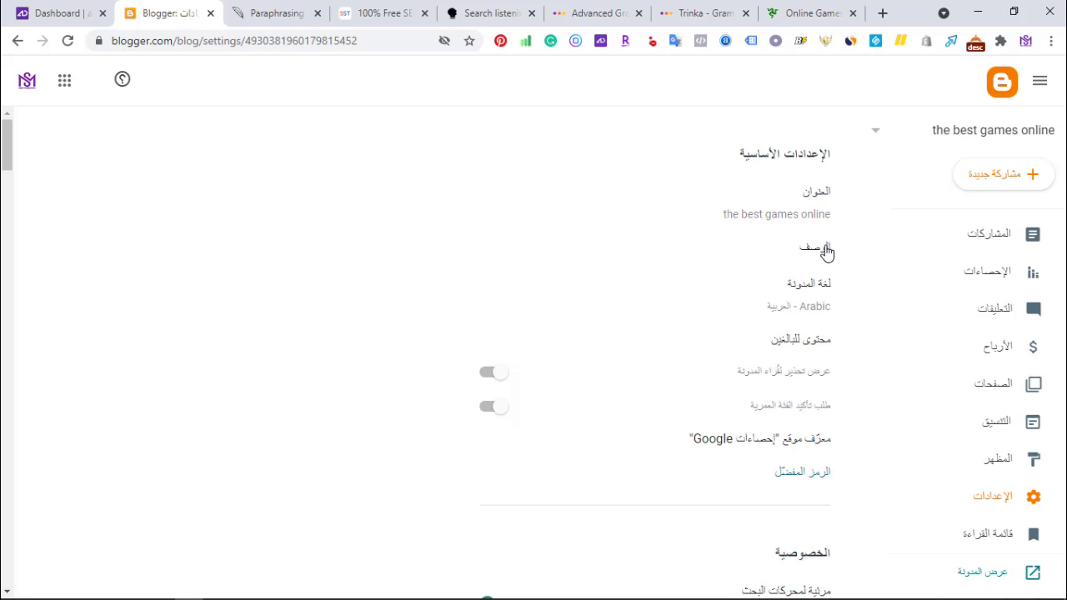
click(823, 250)
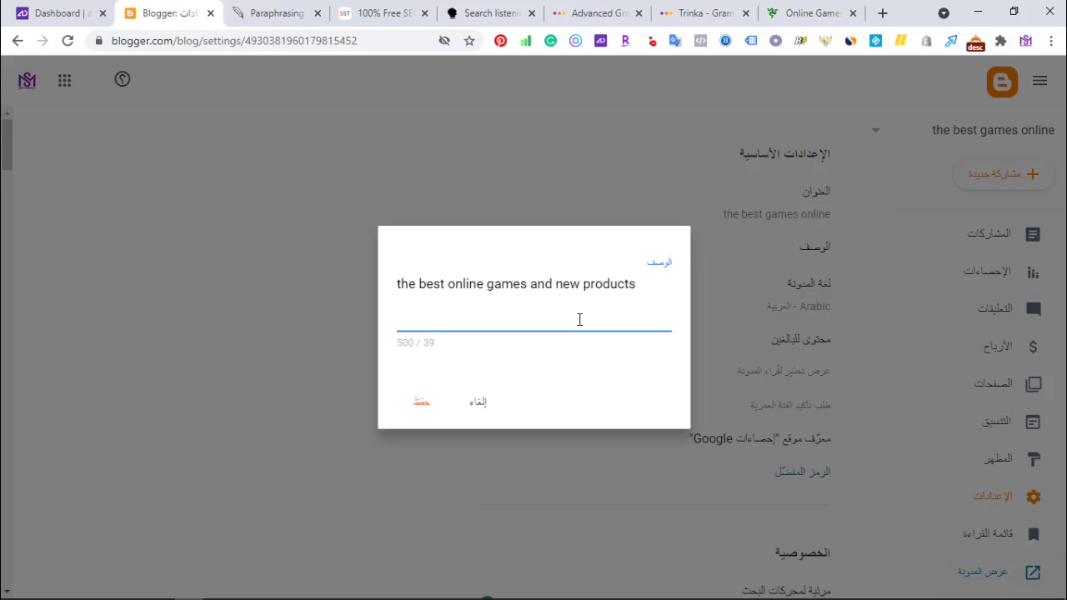
text(amers)
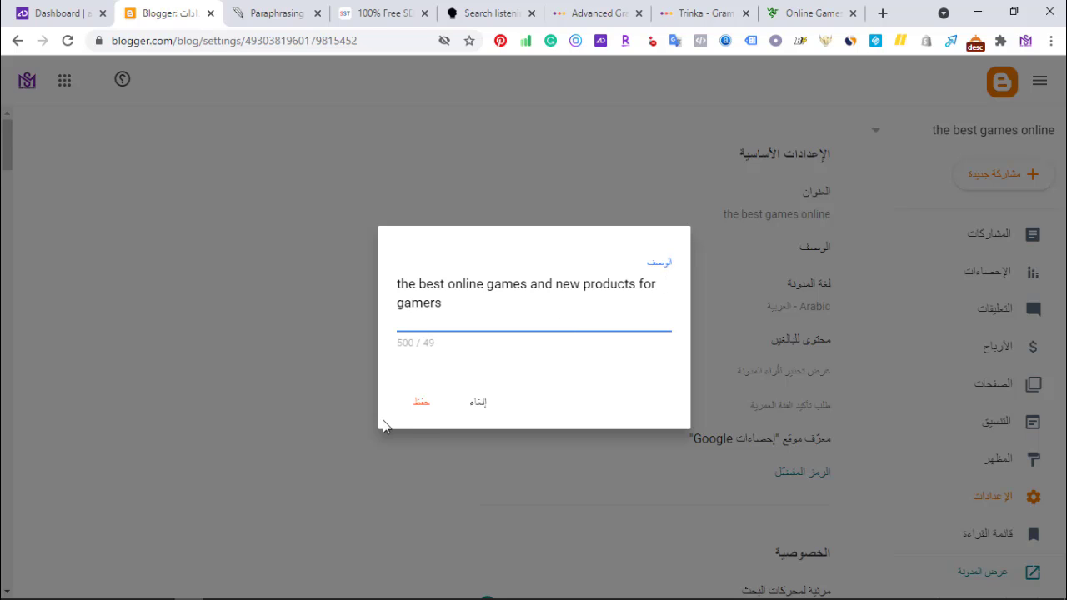
click(424, 410)
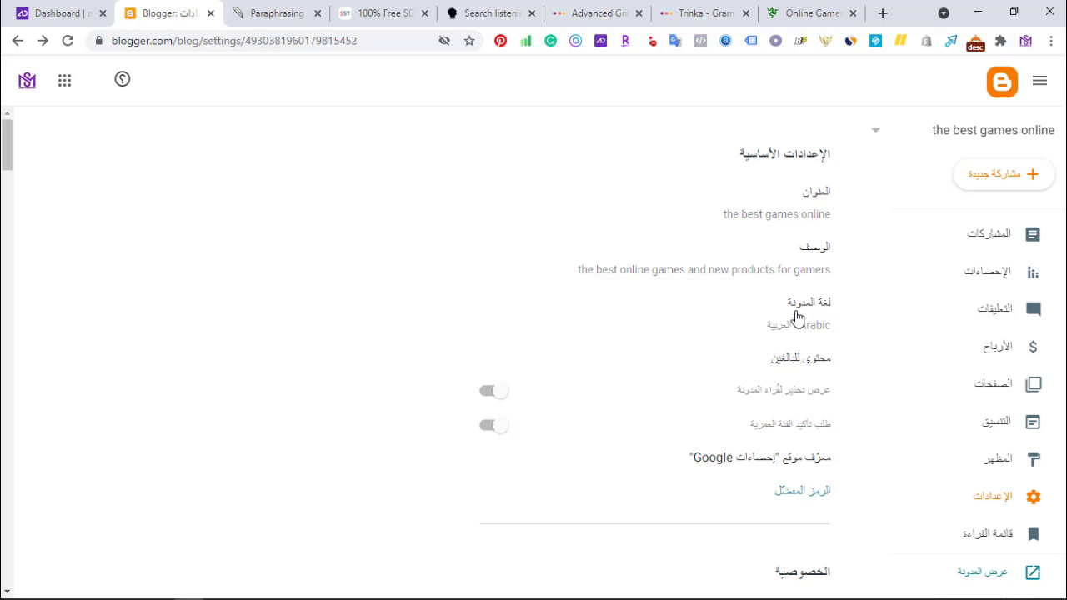
Step: Set the blog language to English and save the setting
click(797, 317)
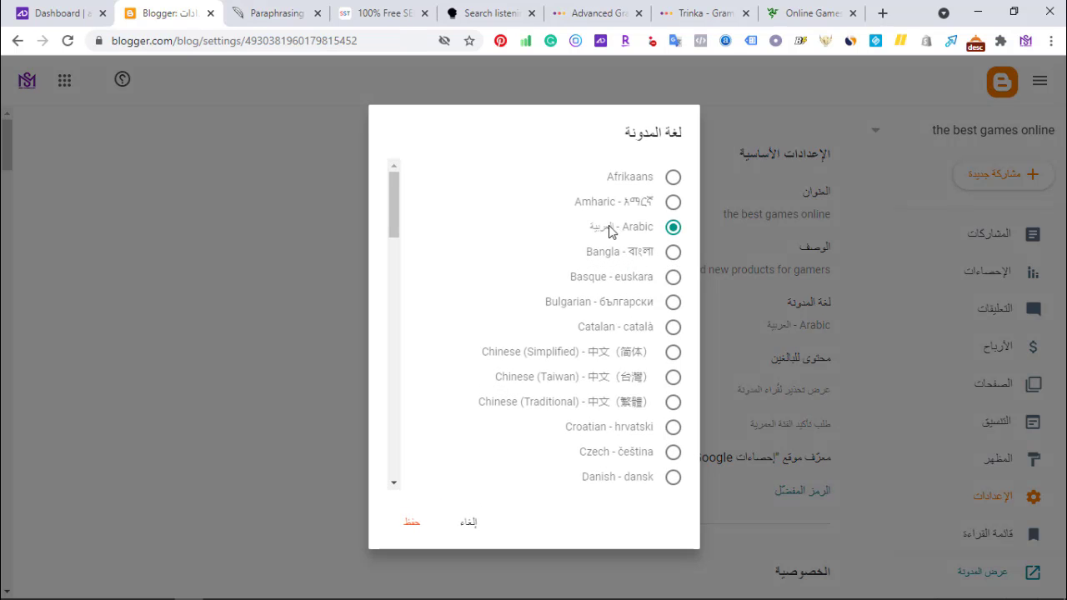
drag(393, 201, 409, 178)
drag(393, 202, 396, 239)
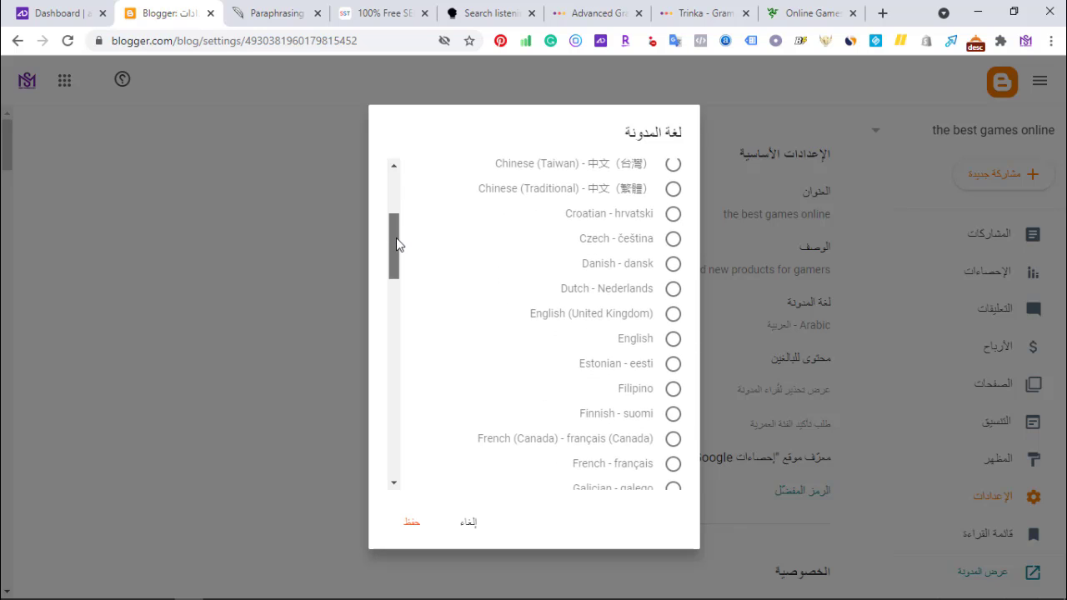
click(673, 337)
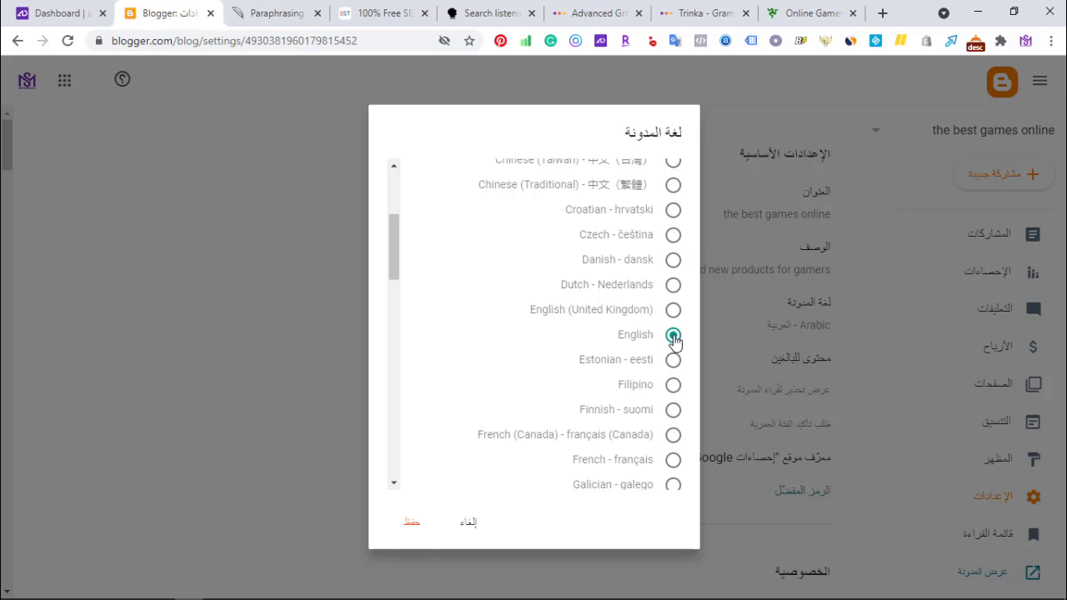
click(414, 528)
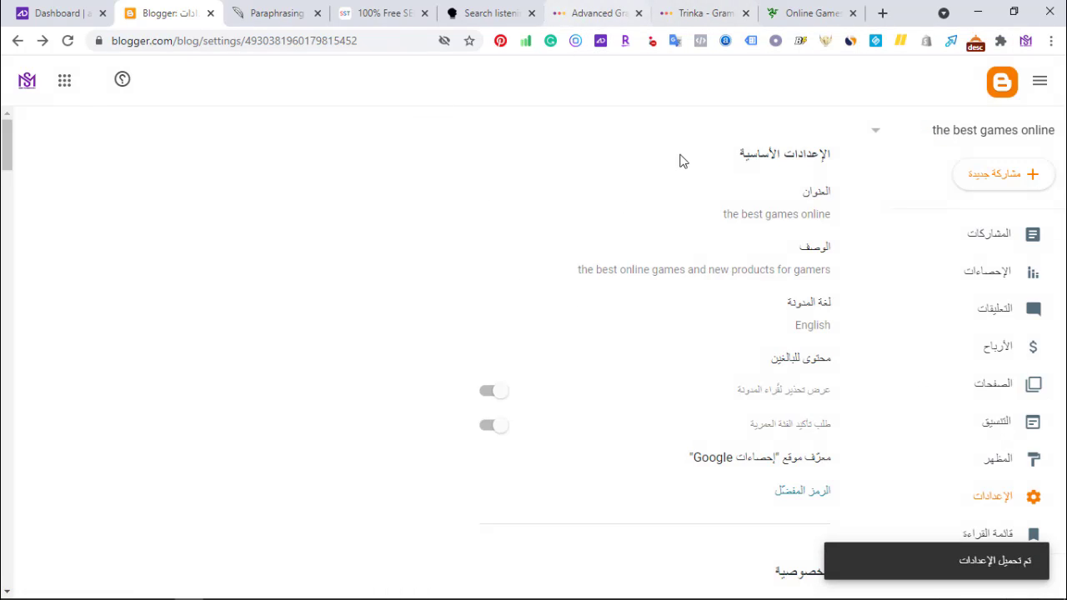
Step: Look at the example gaming blog again, and return to view the new blog's favicon and privacy settings
click(825, 13)
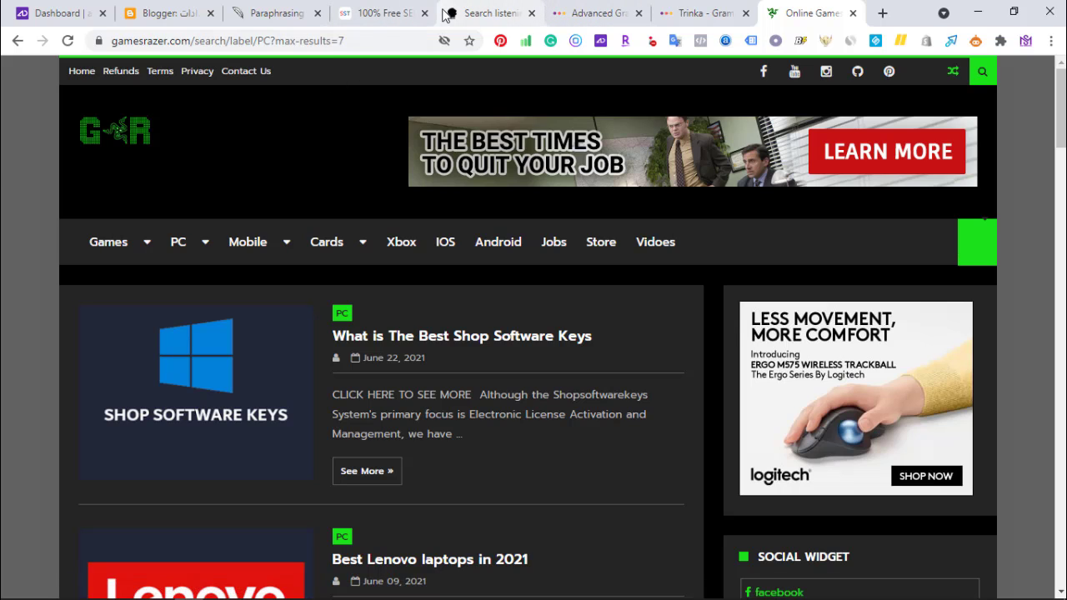
click(183, 8)
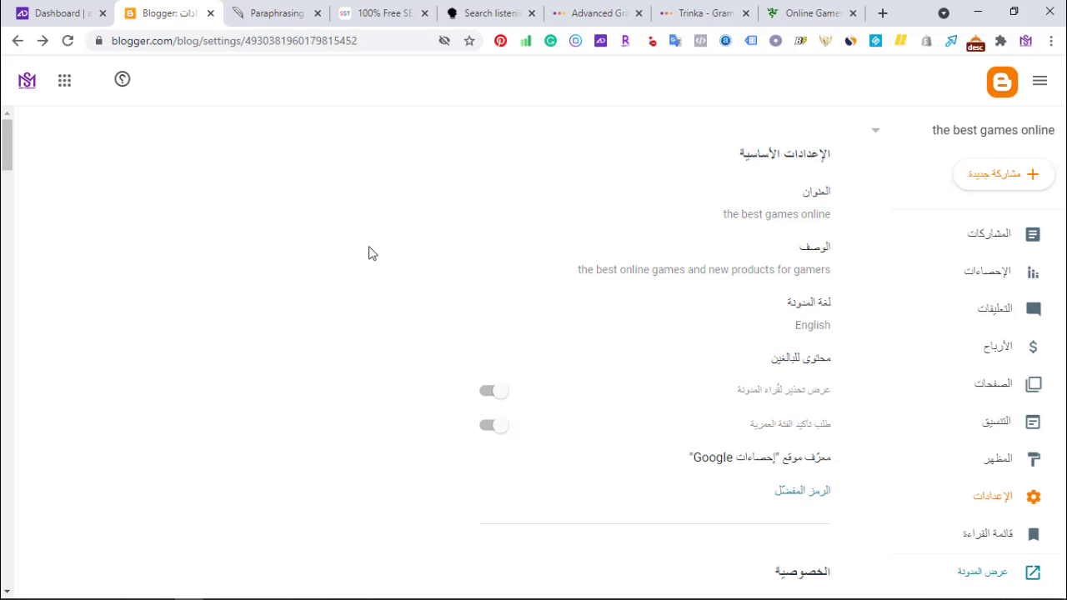
scroll(4, 148, down, 2)
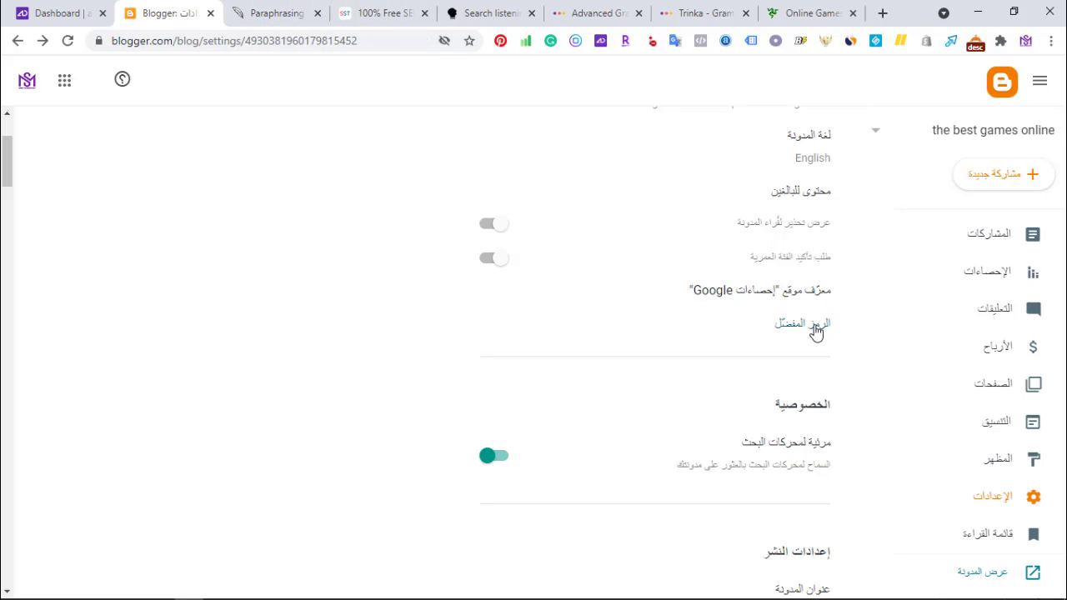
Step: Start choosing a custom favicon file for the blog and browse to the Logo folder inside Desktop's text for worker folder
click(812, 328)
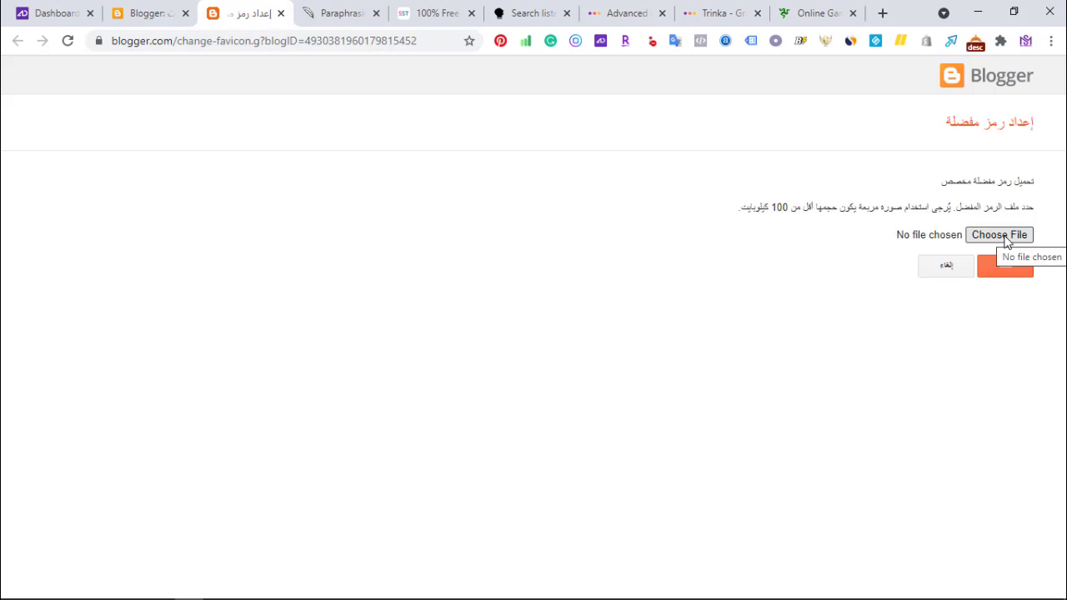
click(1006, 236)
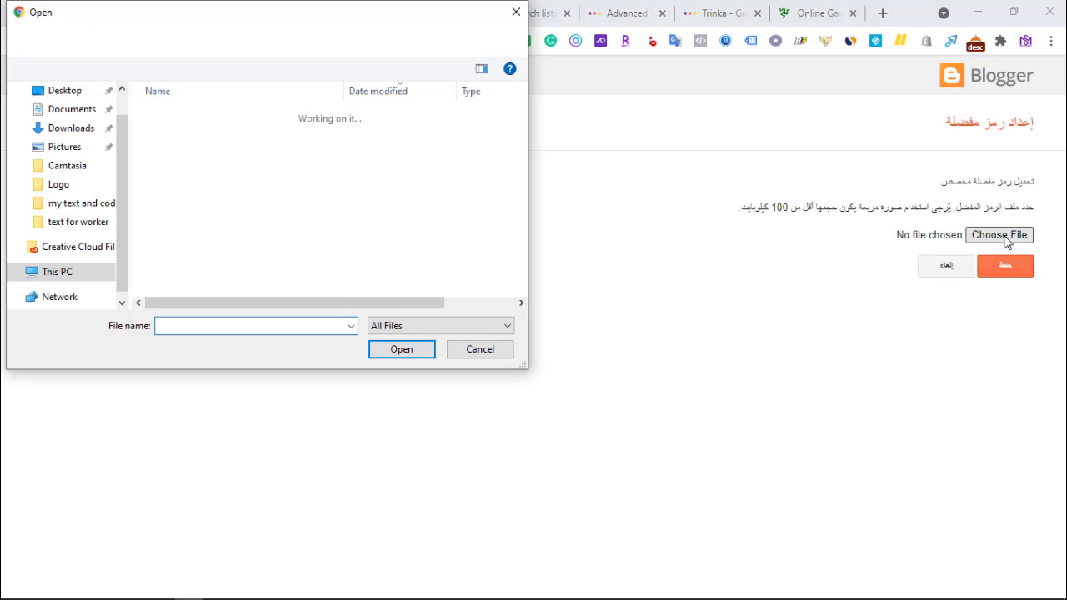
click(66, 94)
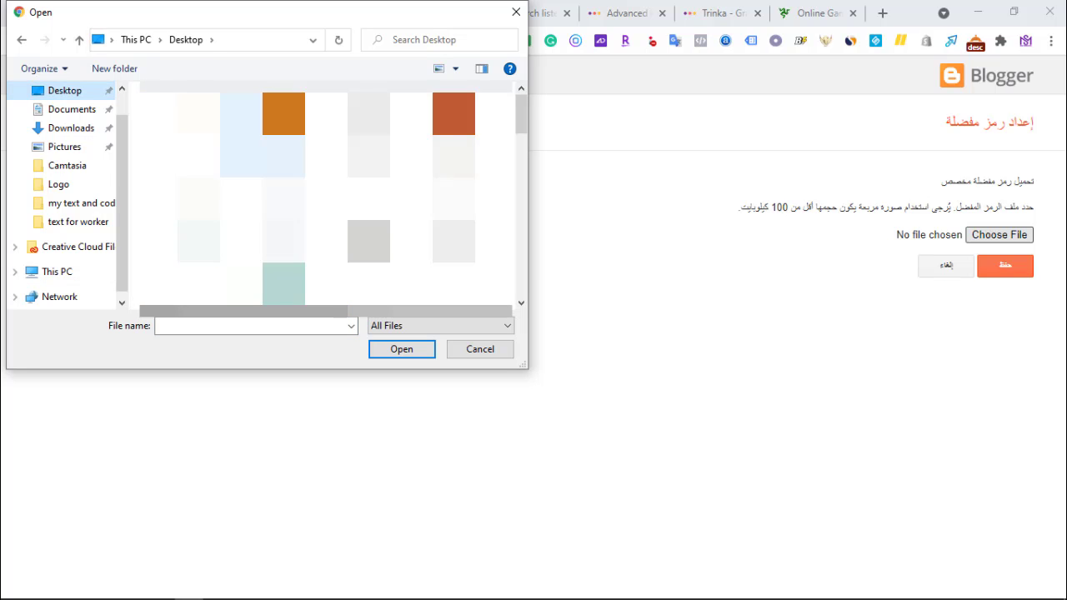
click(56, 272)
key(Return)
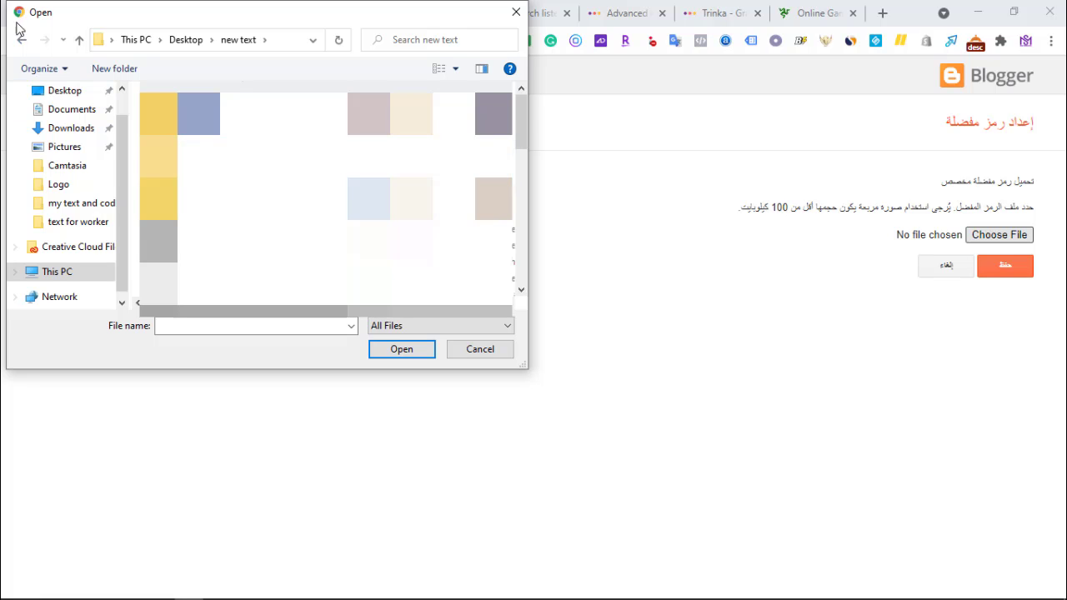
click(22, 40)
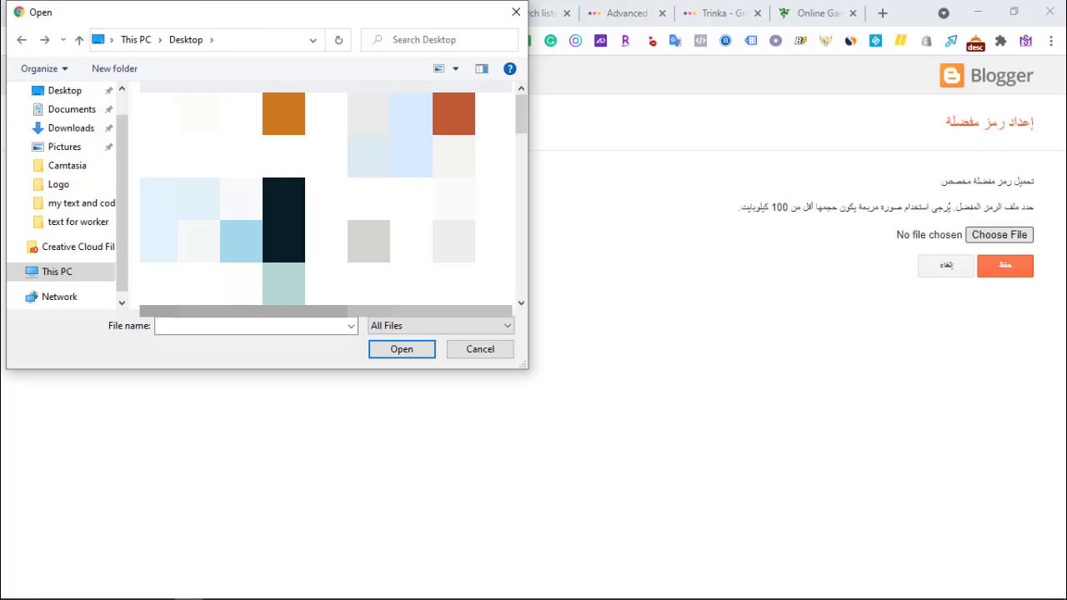
key(Return)
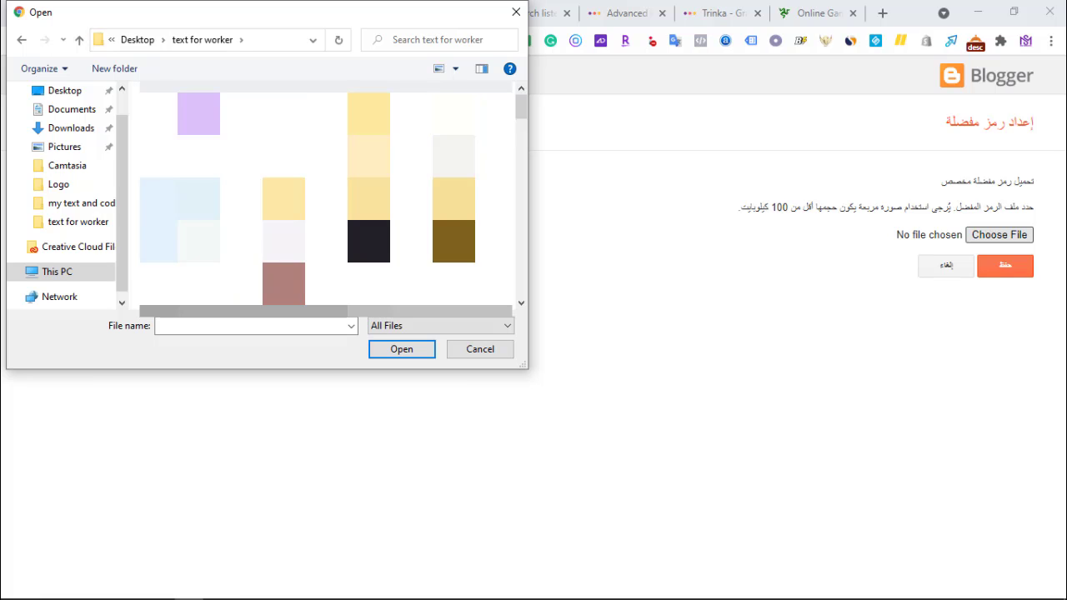
key(Return)
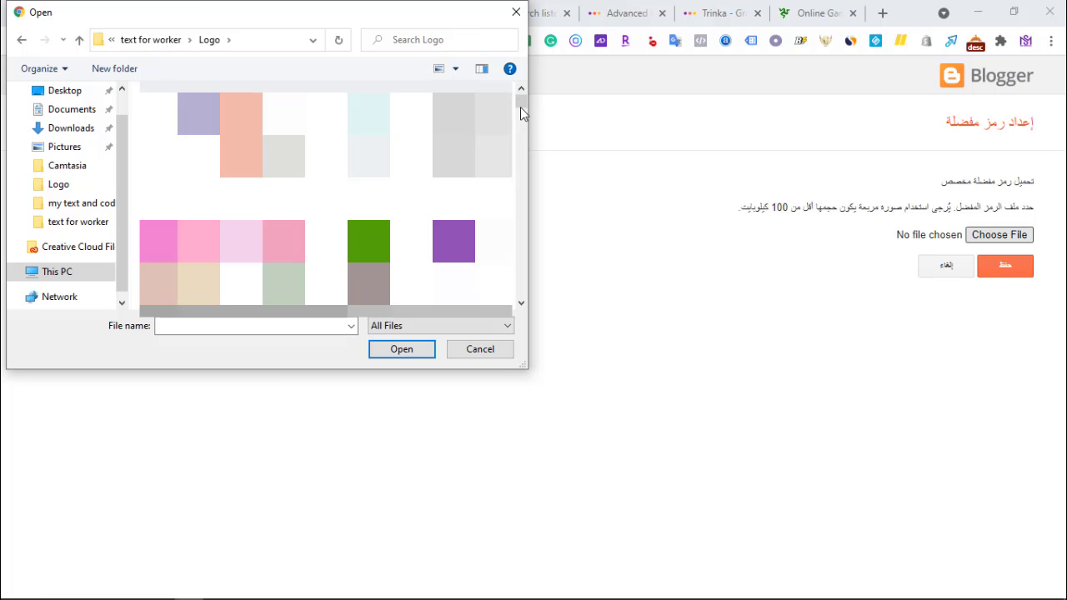
Step: Upload prourl icon logo.png as the blog's favicon, save it and close the favicon page
drag(523, 106, 523, 241)
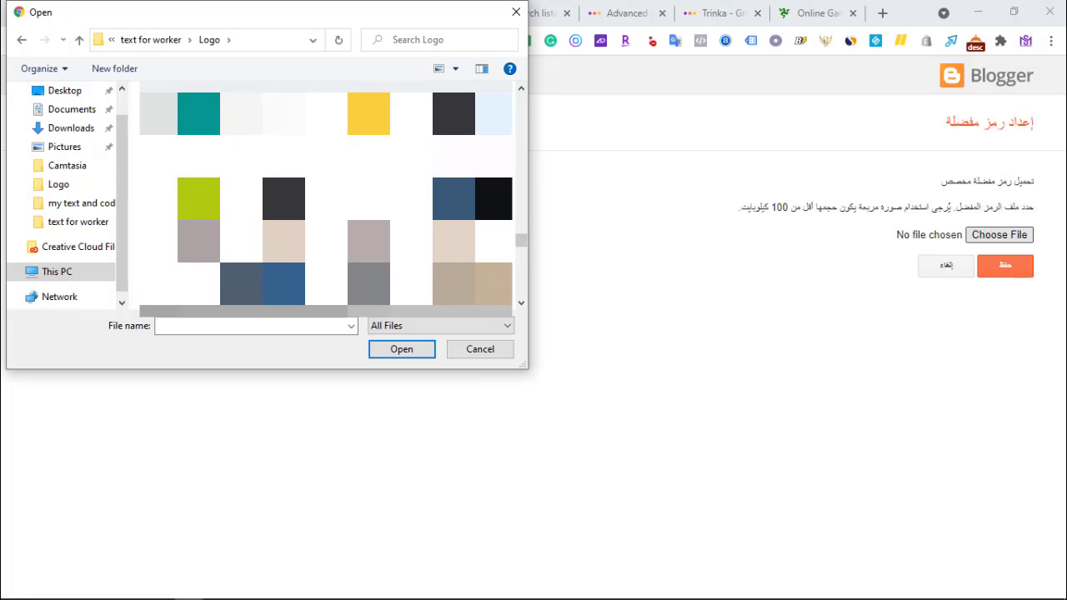
click(472, 133)
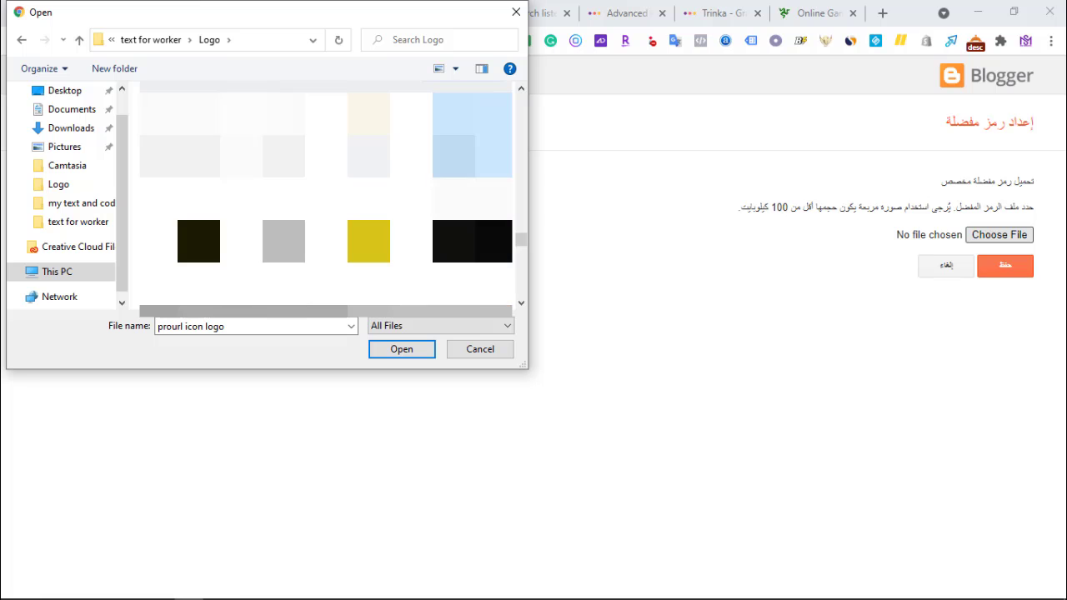
drag(523, 240, 520, 215)
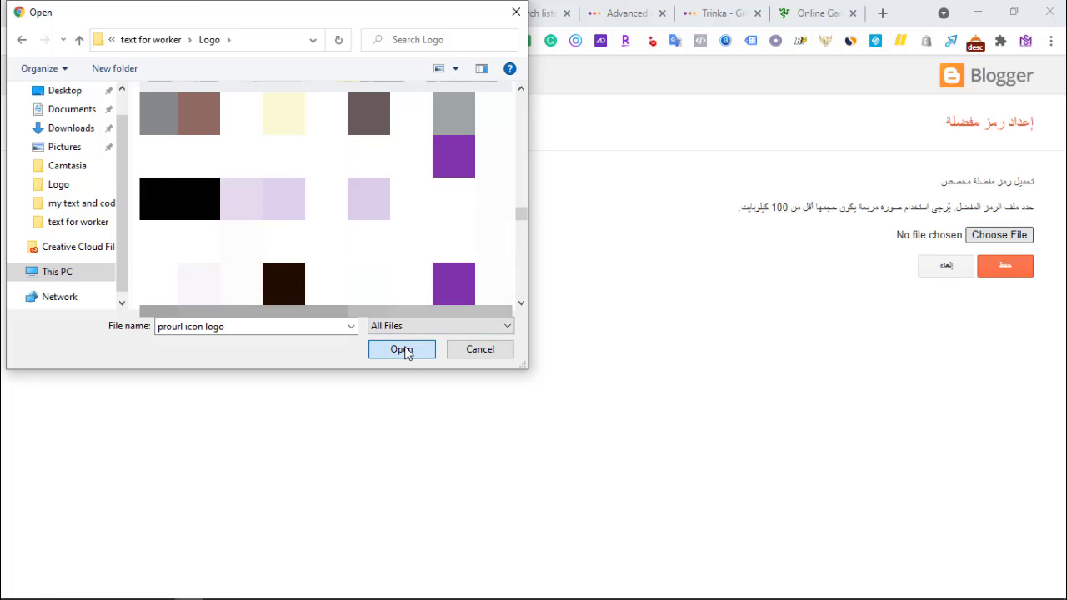
click(402, 349)
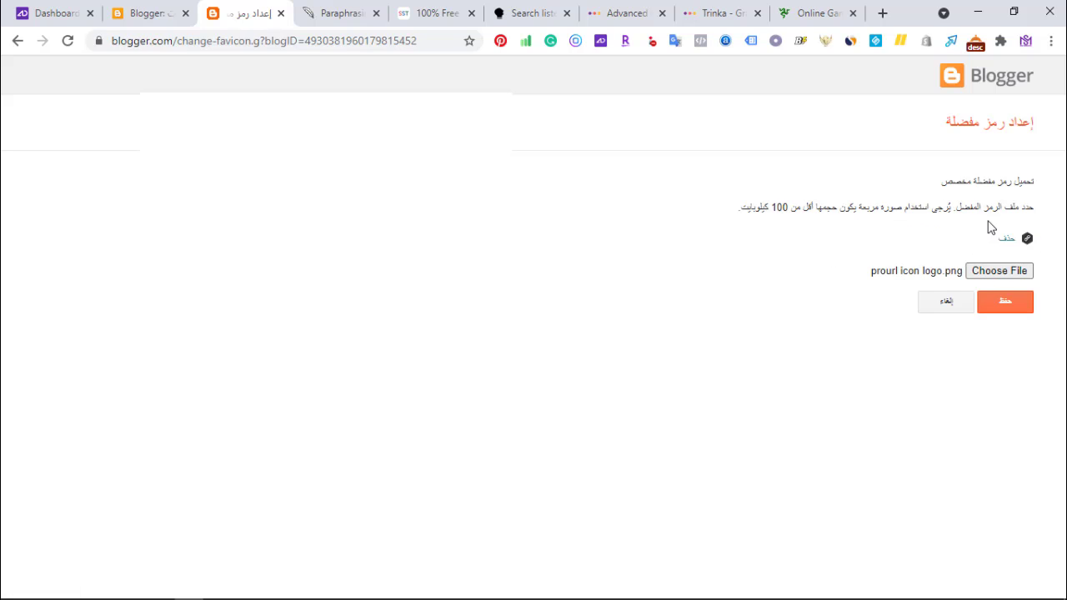
click(1004, 309)
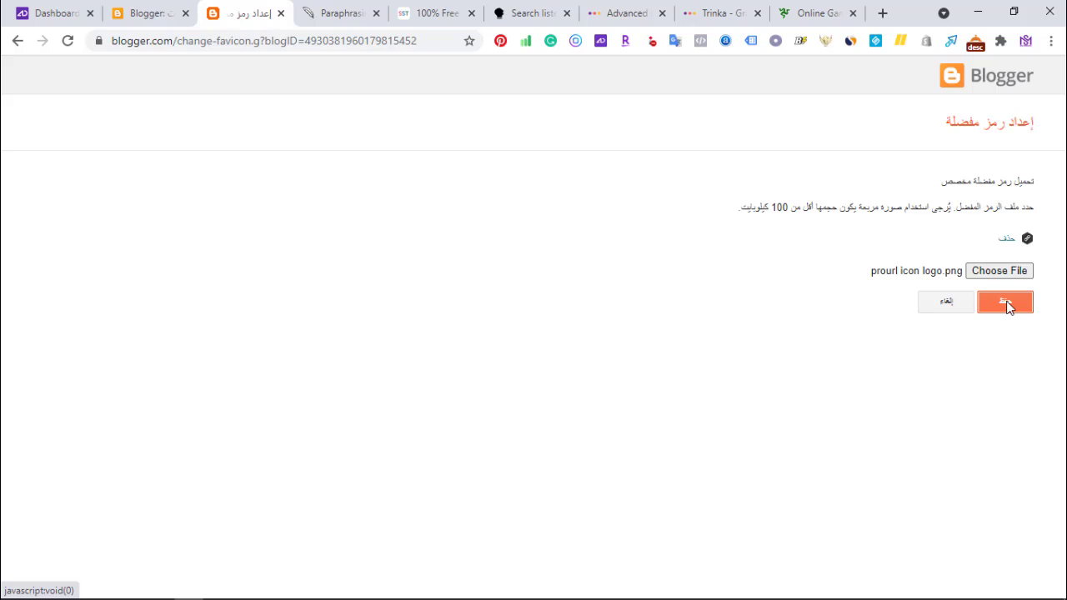
click(280, 13)
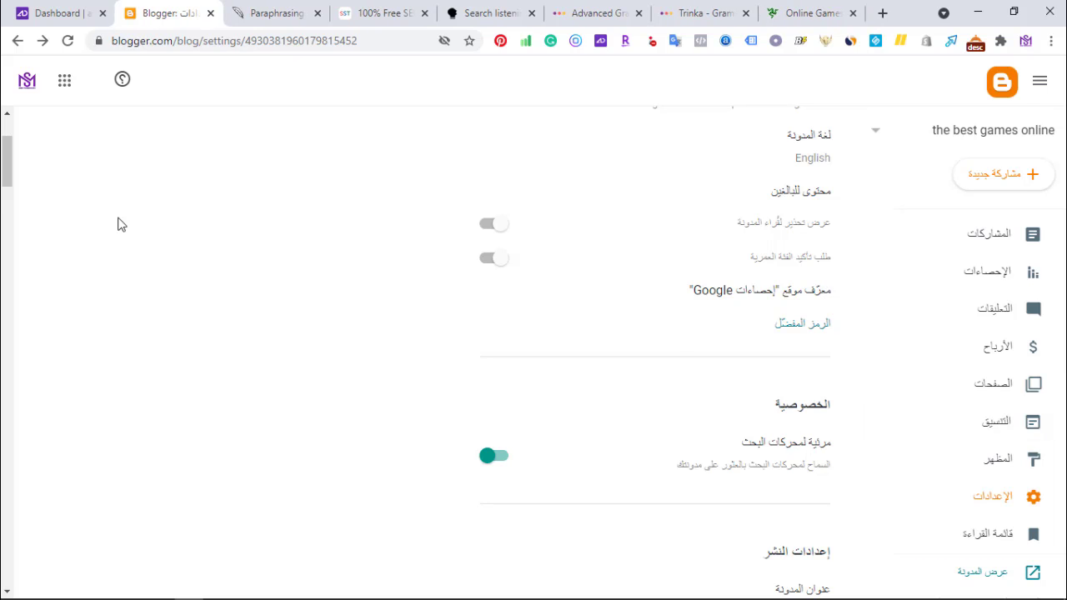
Step: Copy the blog address gameroooms.blogspot.com from the publishing settings and open the blog in a new browser tab
drag(9, 170, 9, 186)
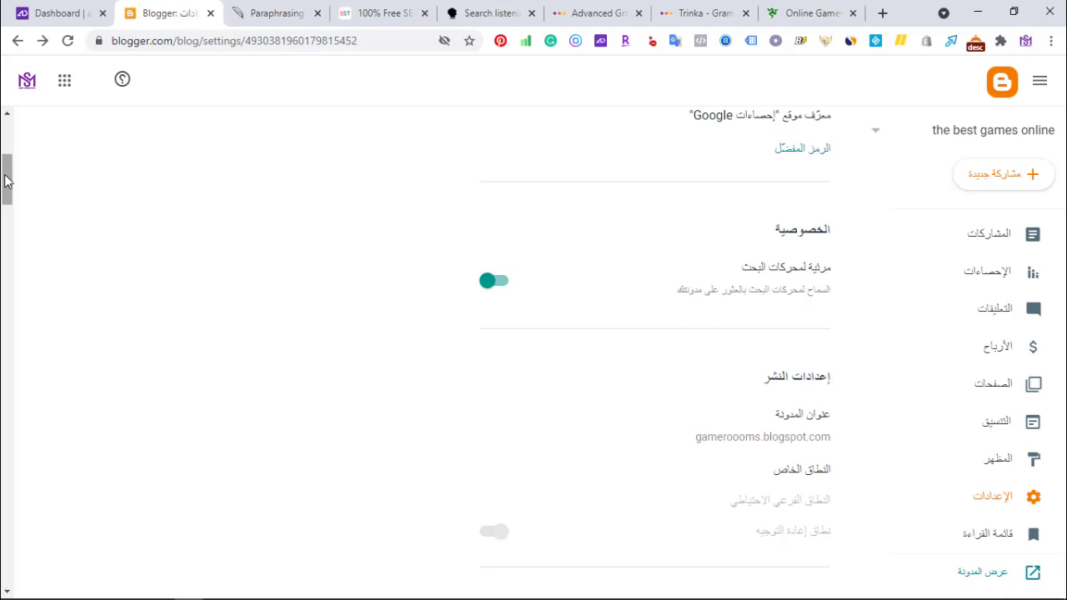
drag(7, 181, 8, 201)
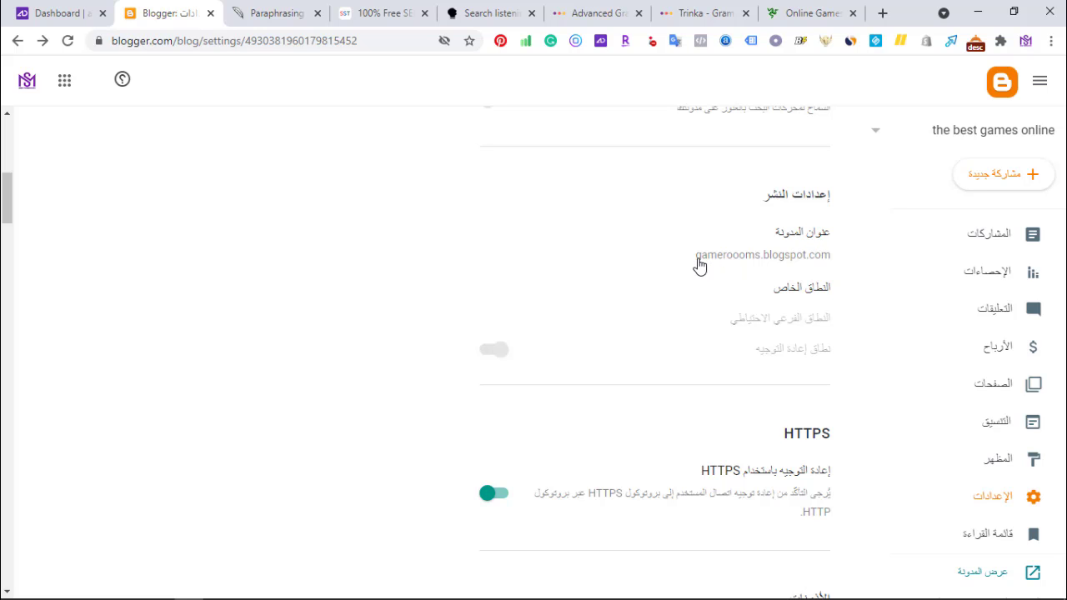
drag(698, 265, 829, 269)
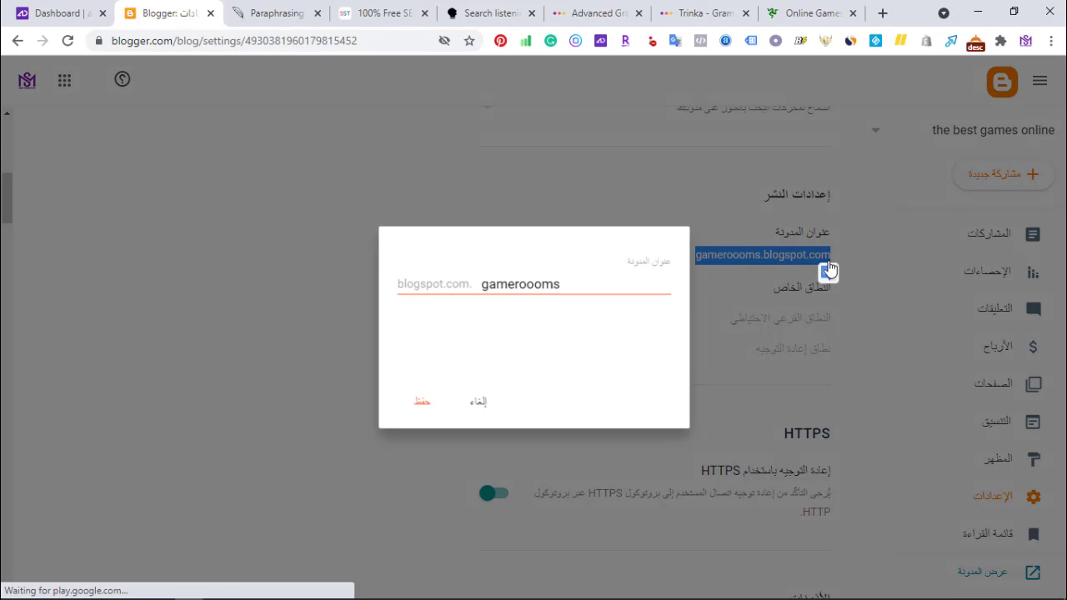
click(474, 406)
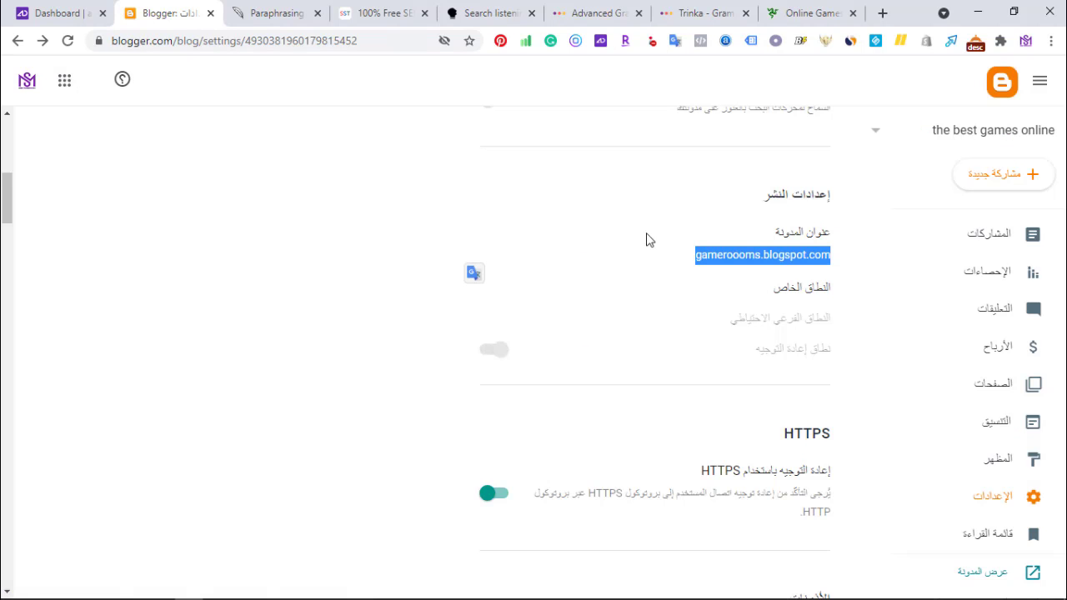
right_click(759, 255)
click(795, 273)
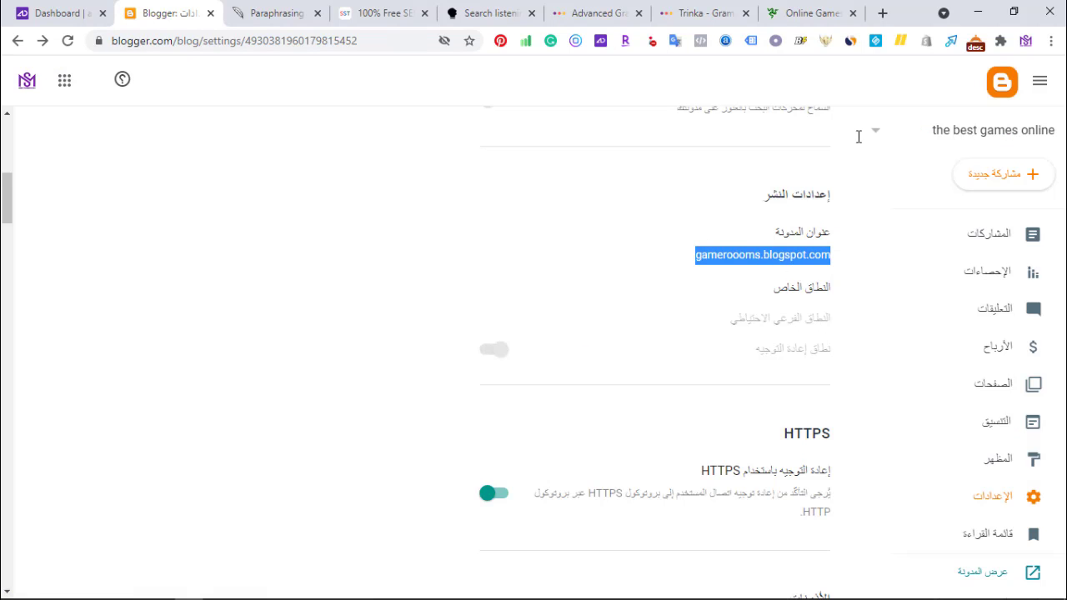
click(882, 14)
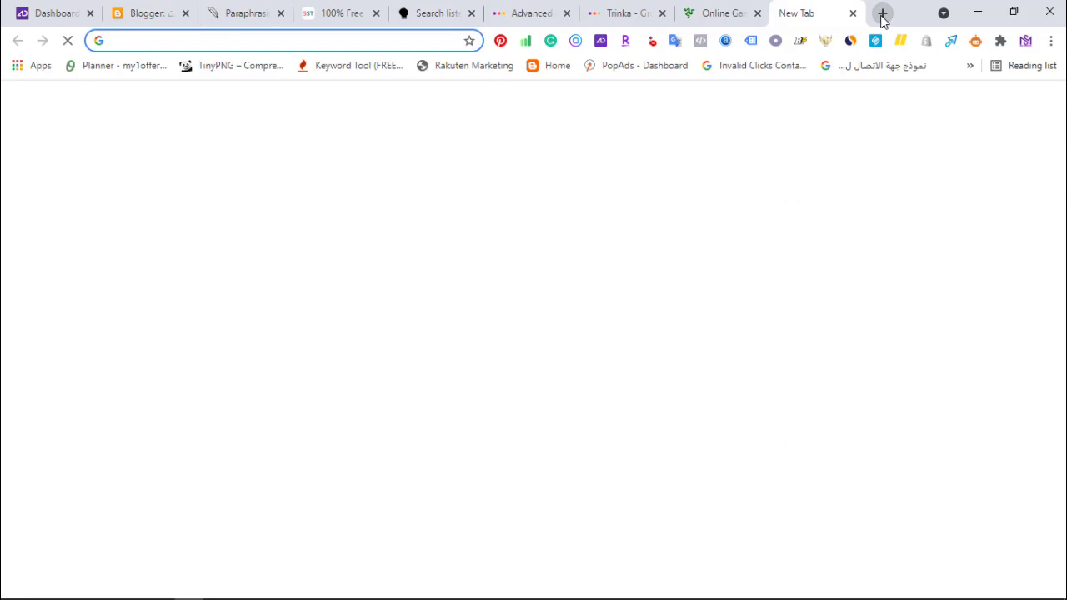
key(ctrl+v)
key(Return)
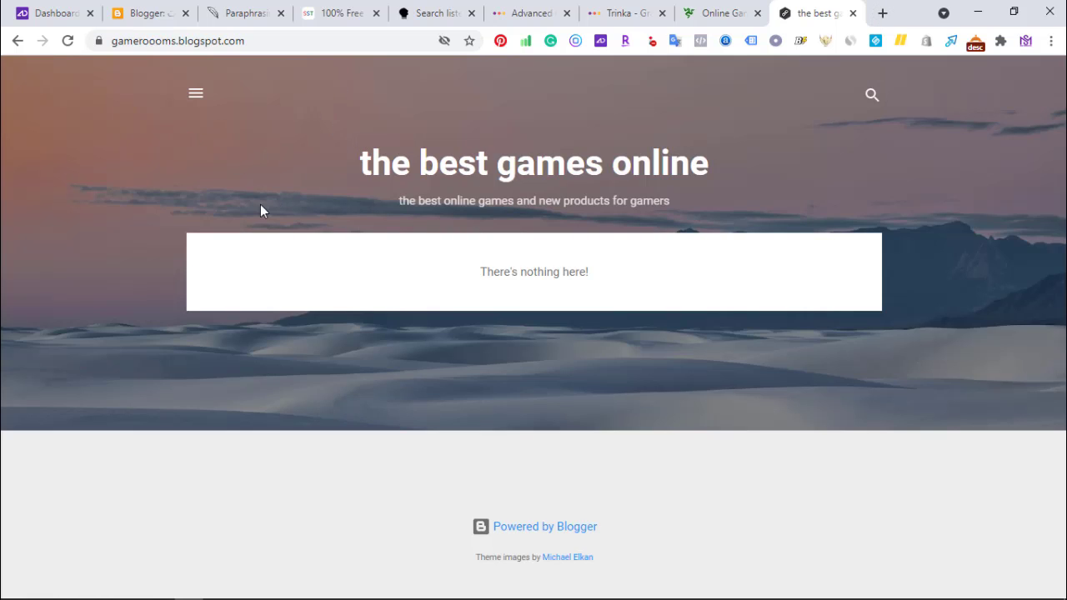
Step: Highlight the opened blog's full web address to examine its blogspot.com ending
click(226, 43)
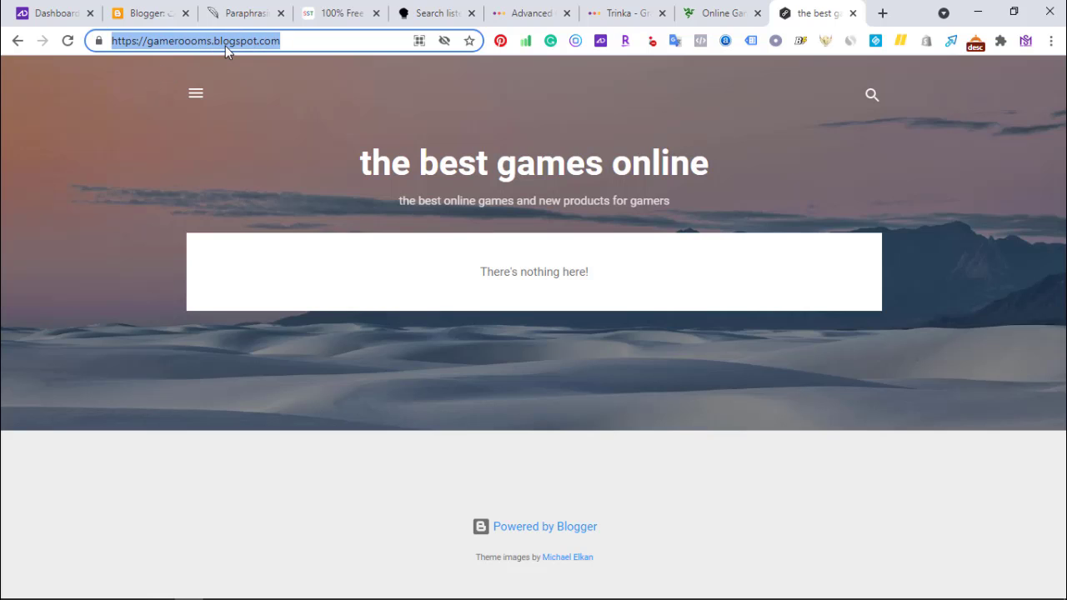
double_click(225, 44)
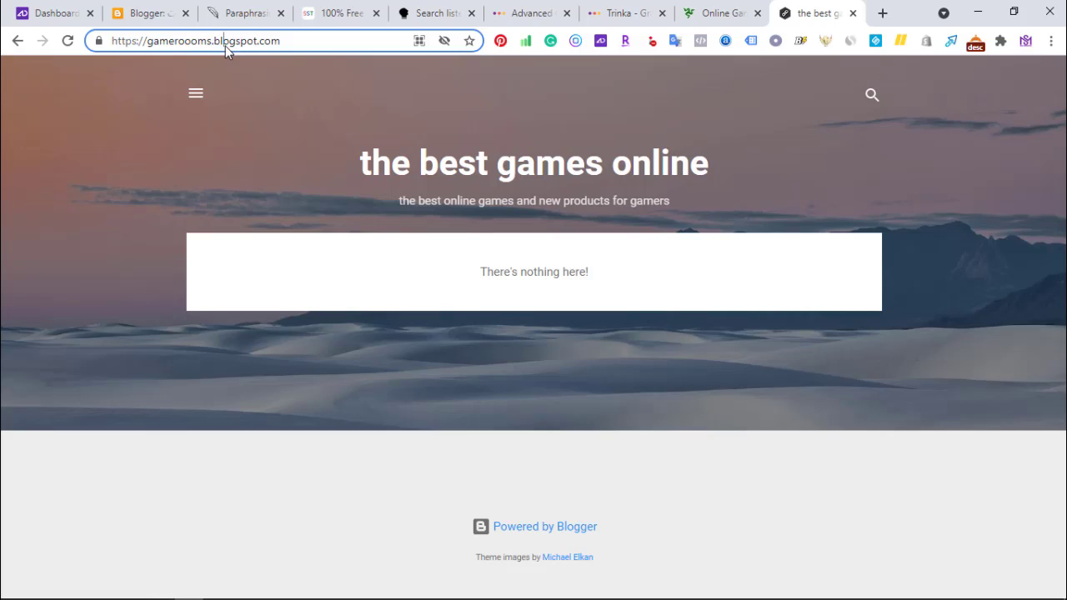
triple_click(308, 47)
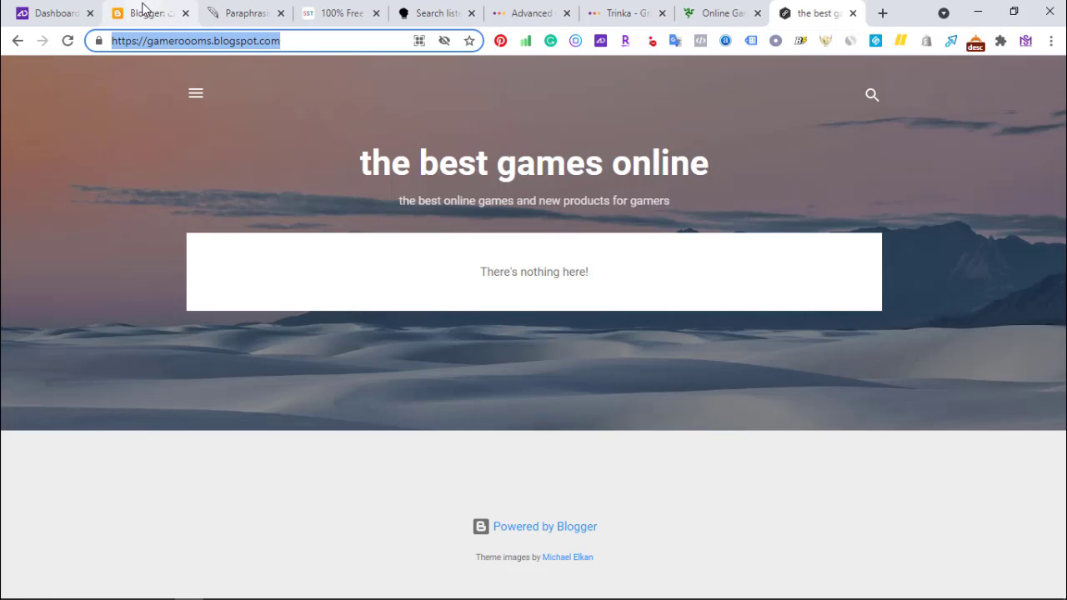
Step: Return to the blog settings and review the custom domain, HTTPS and permissions options without changing them
click(140, 12)
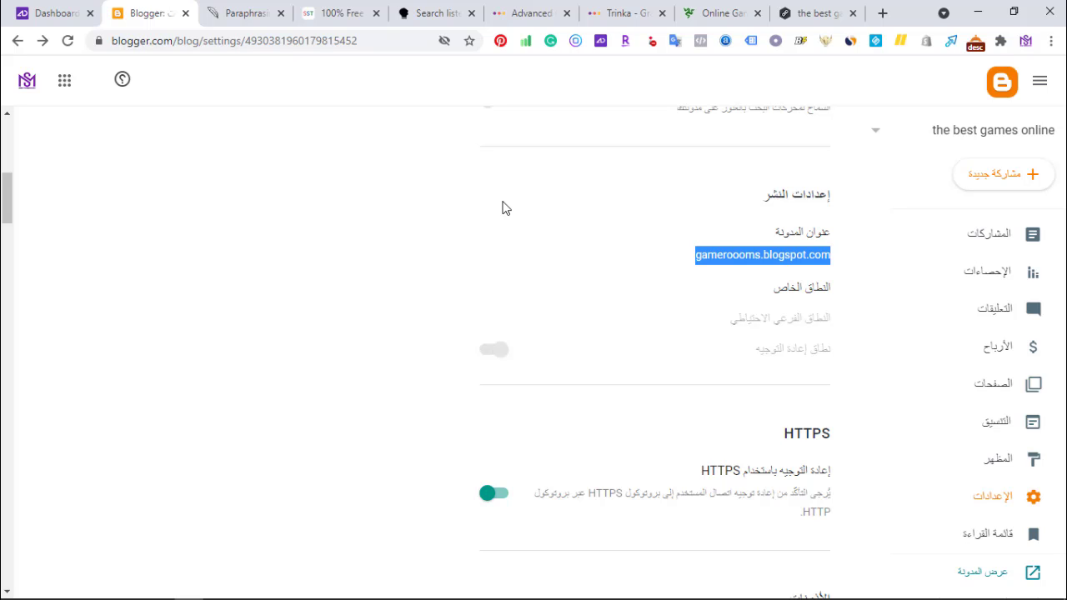
click(792, 292)
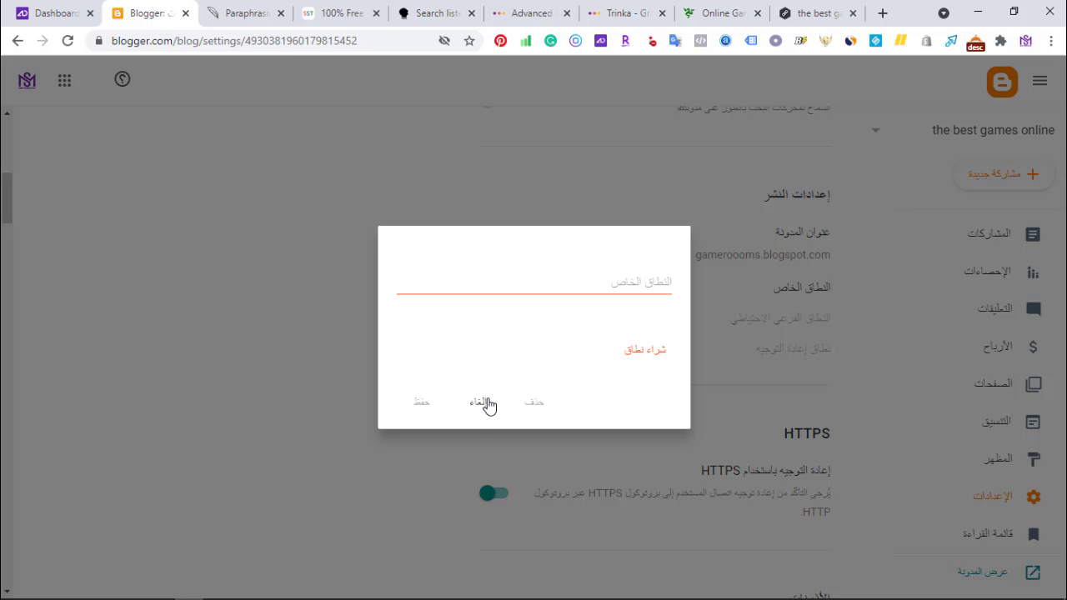
click(483, 403)
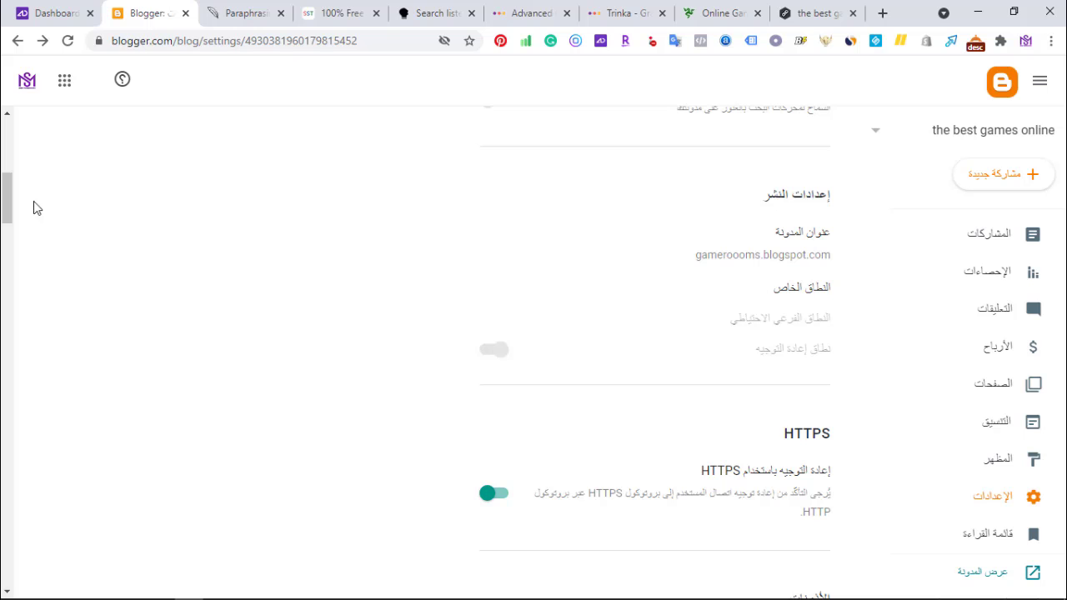
scroll(8, 208, down, 4)
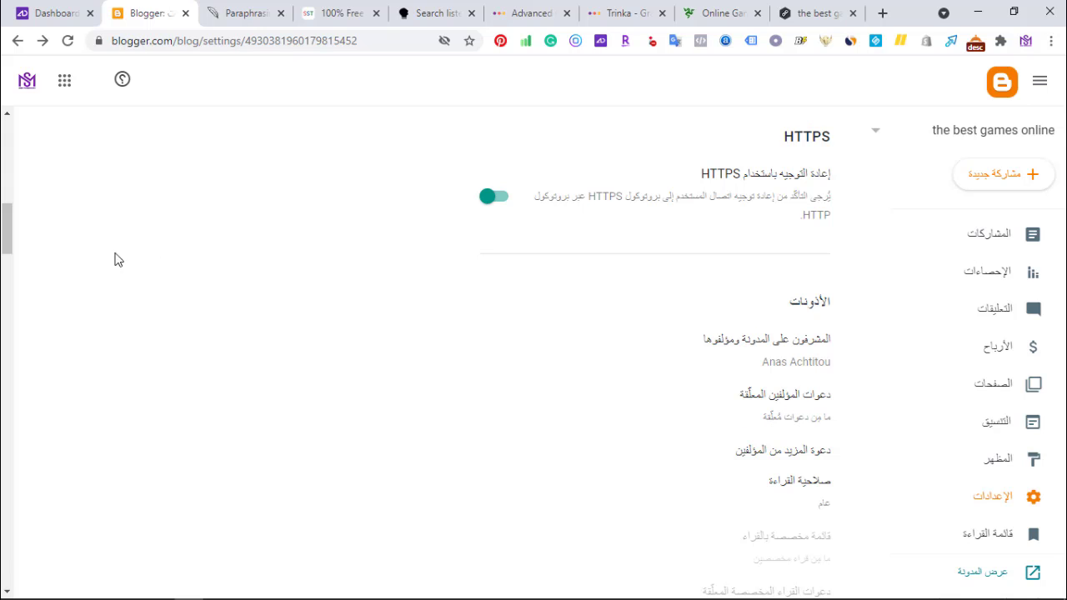
drag(6, 234, 8, 138)
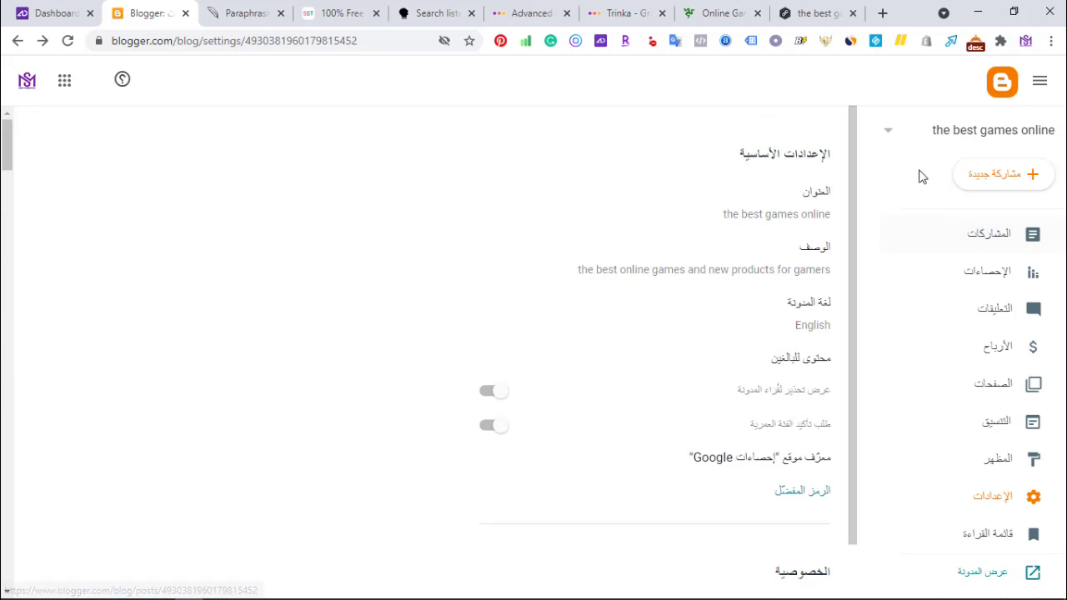
scroll(857, 125, down, 1)
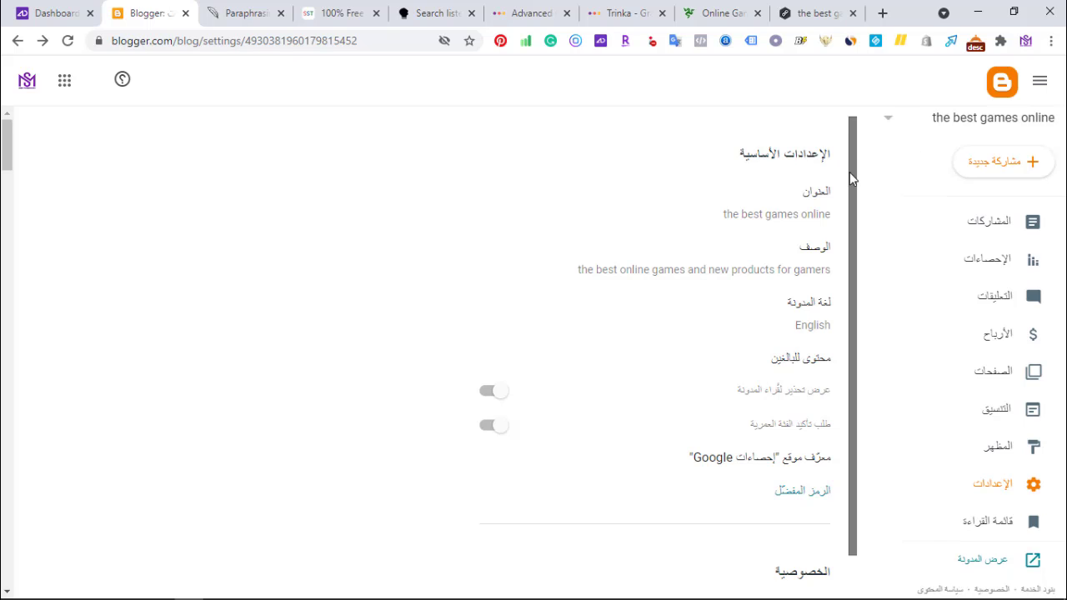
scroll(845, 138, up, 1)
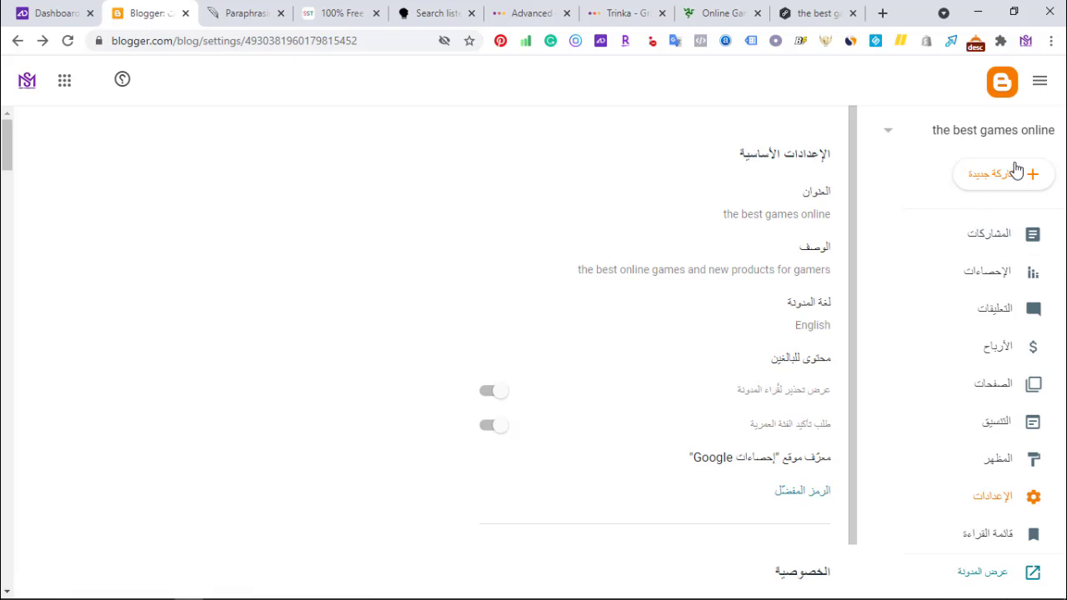
Step: Look over the example site gamesrazer.com and go to its home page through the site logo
click(707, 12)
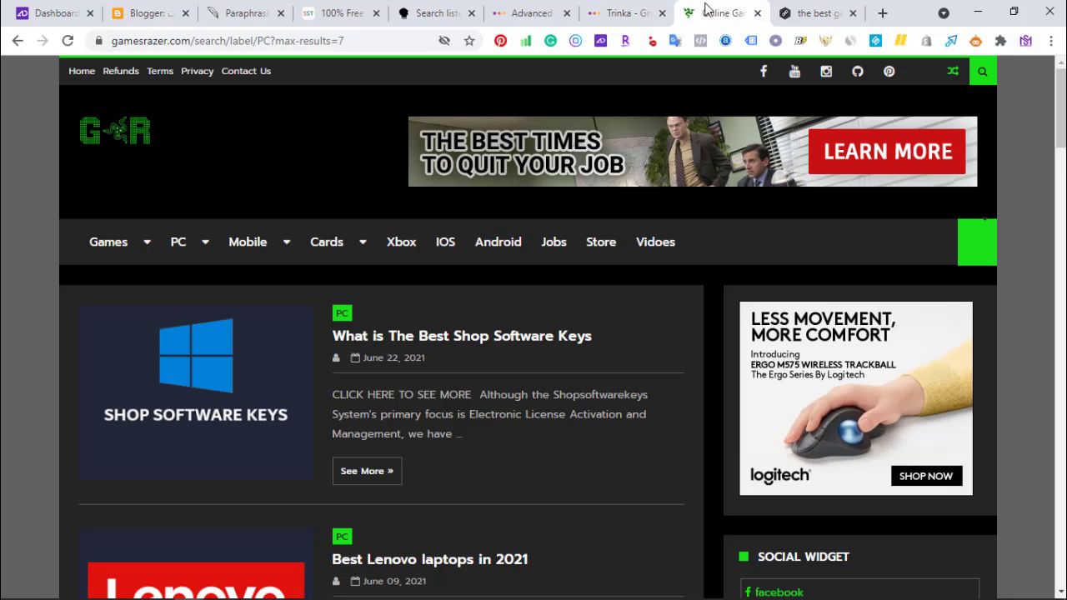
scroll(534, 333, down, 15)
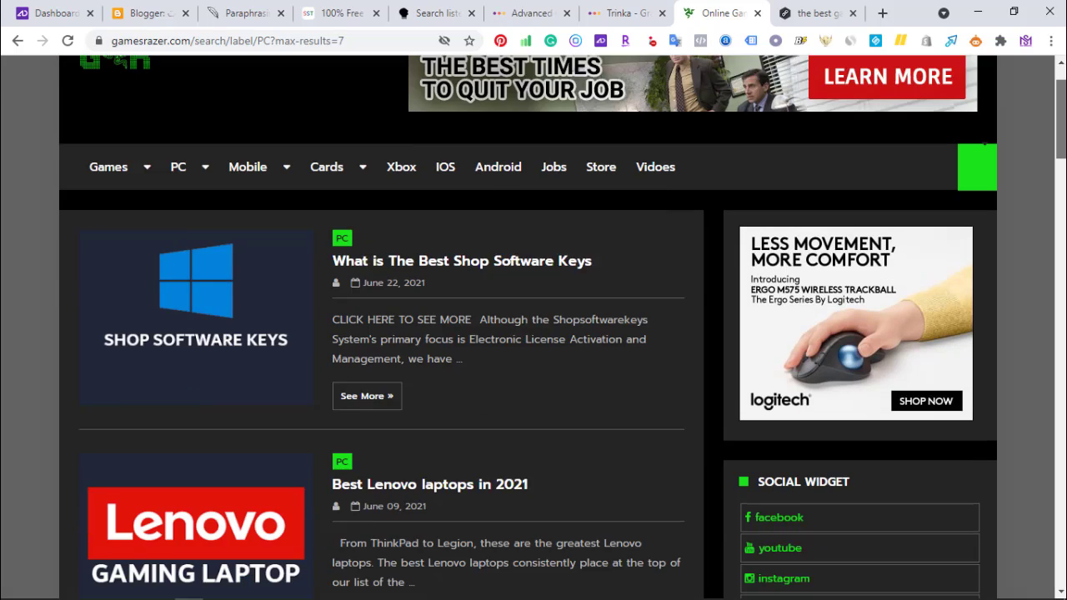
scroll(534, 333, up, 13)
scroll(183, 178, up, 2)
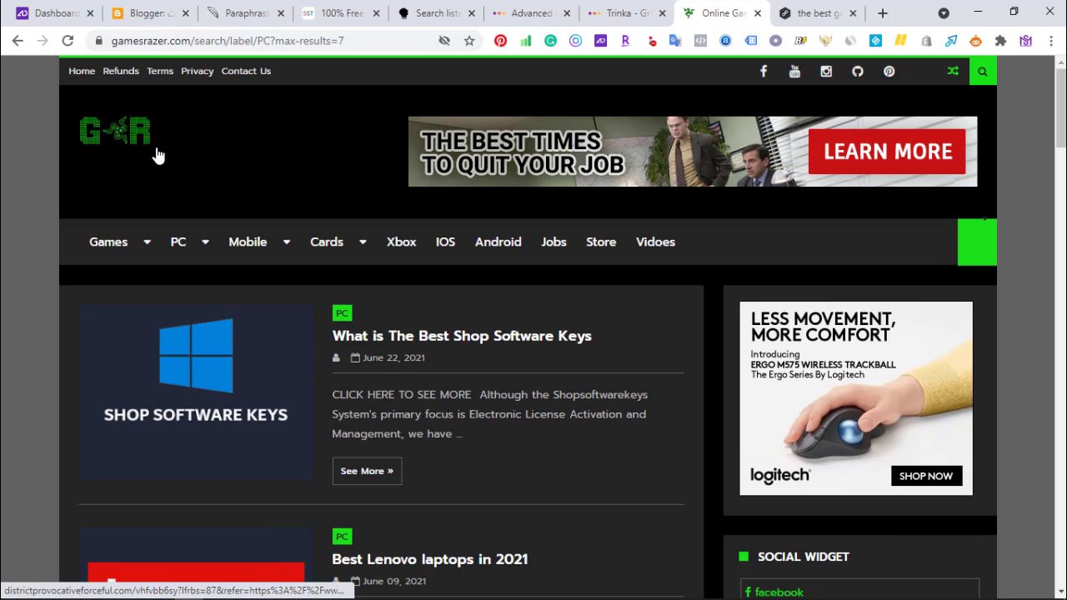
click(97, 121)
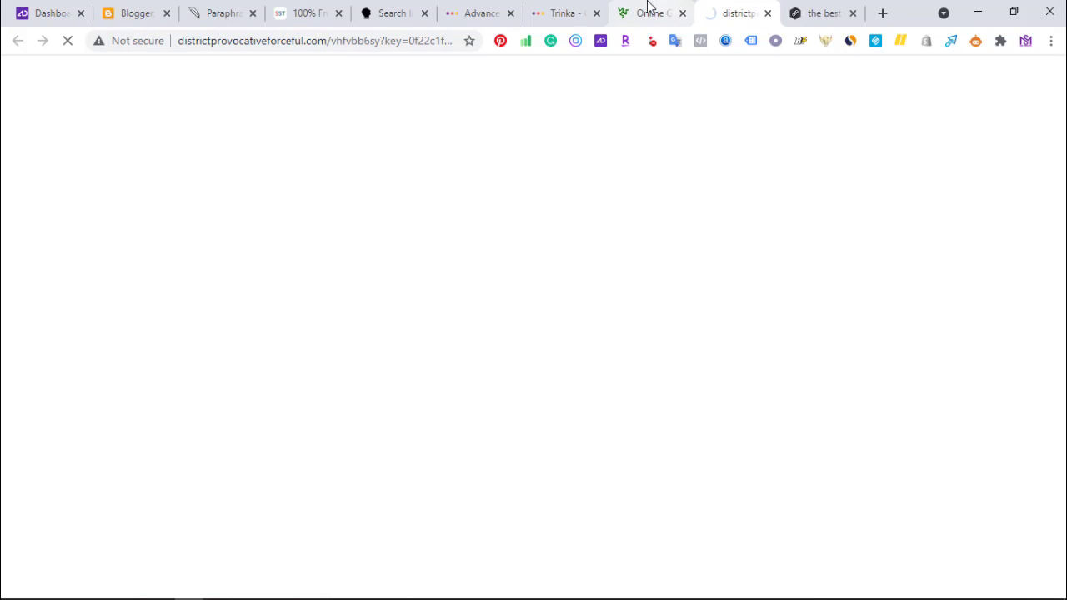
click(650, 12)
click(126, 129)
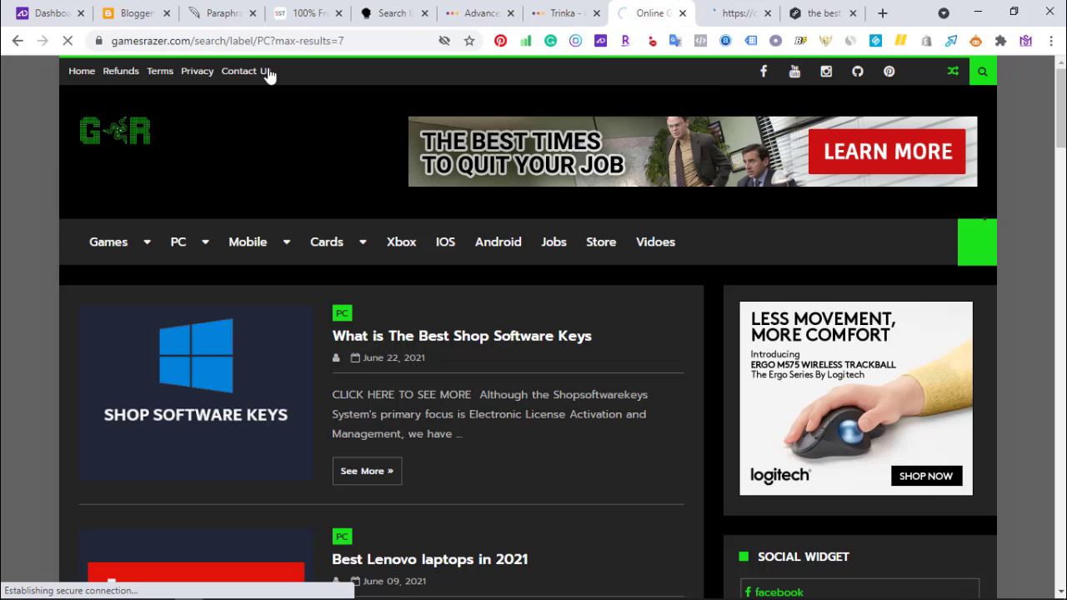
Step: Close the extra advertising tab and look over the home page of gamesrazer.com
click(769, 13)
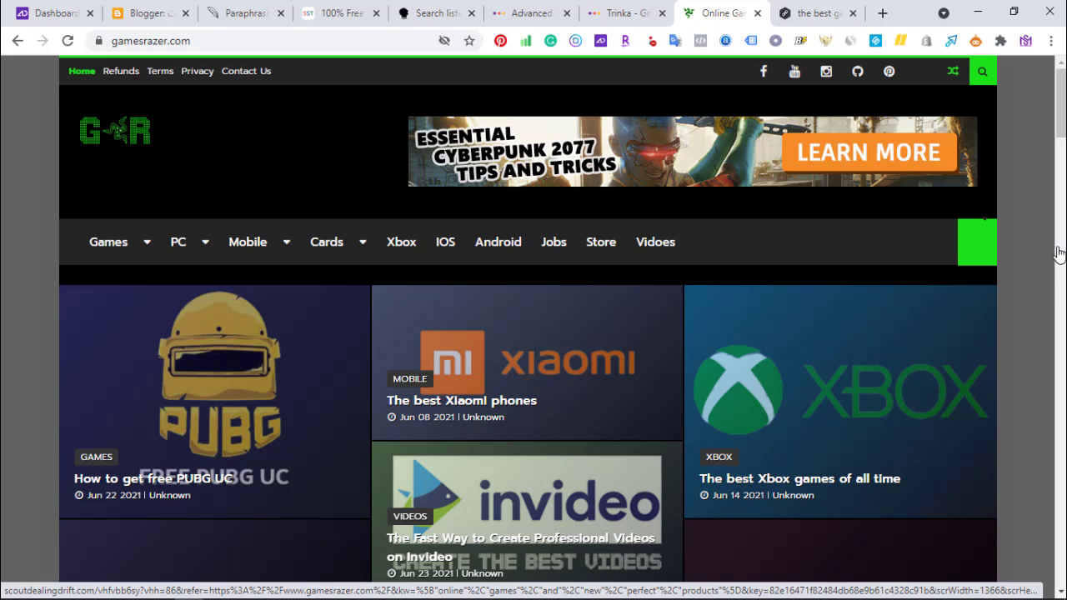
scroll(540, 243, down, 2)
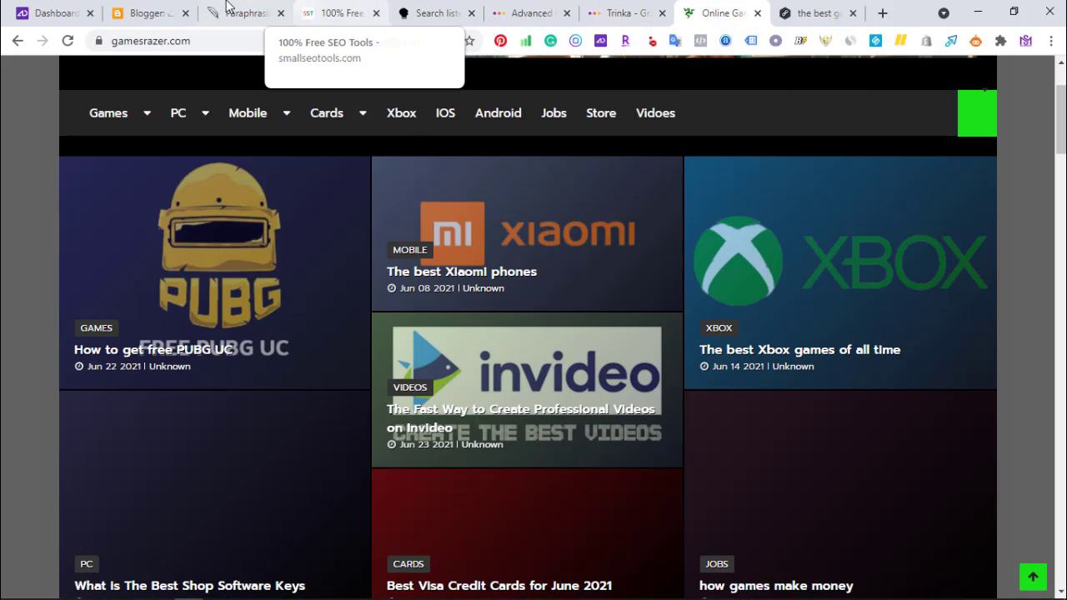
Step: Open the blog theme's HTML editor in Blogger and delete all of the existing Contempo Light code
click(158, 12)
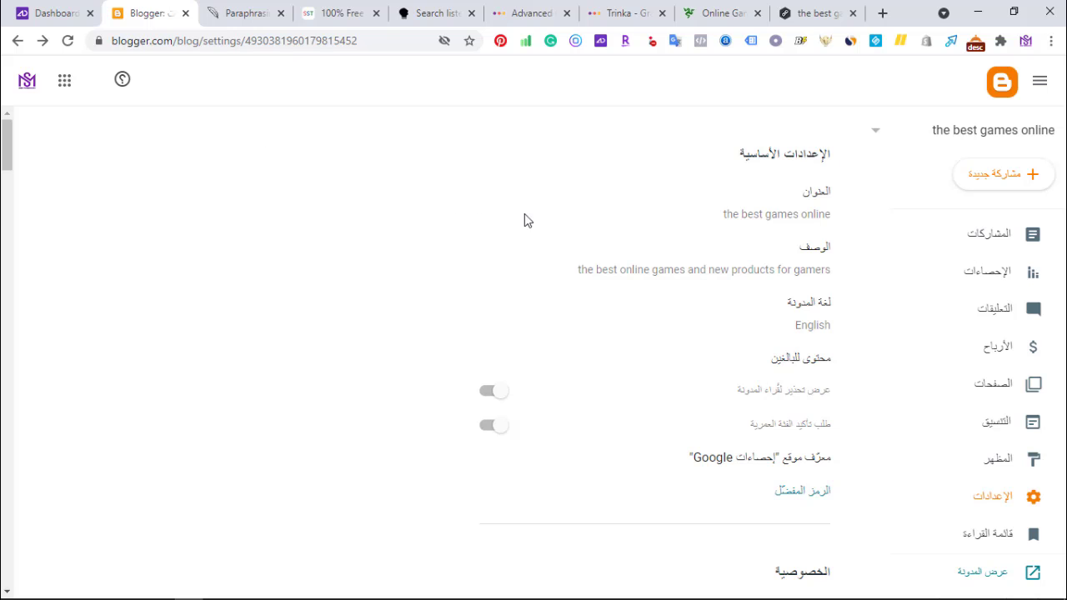
click(1003, 472)
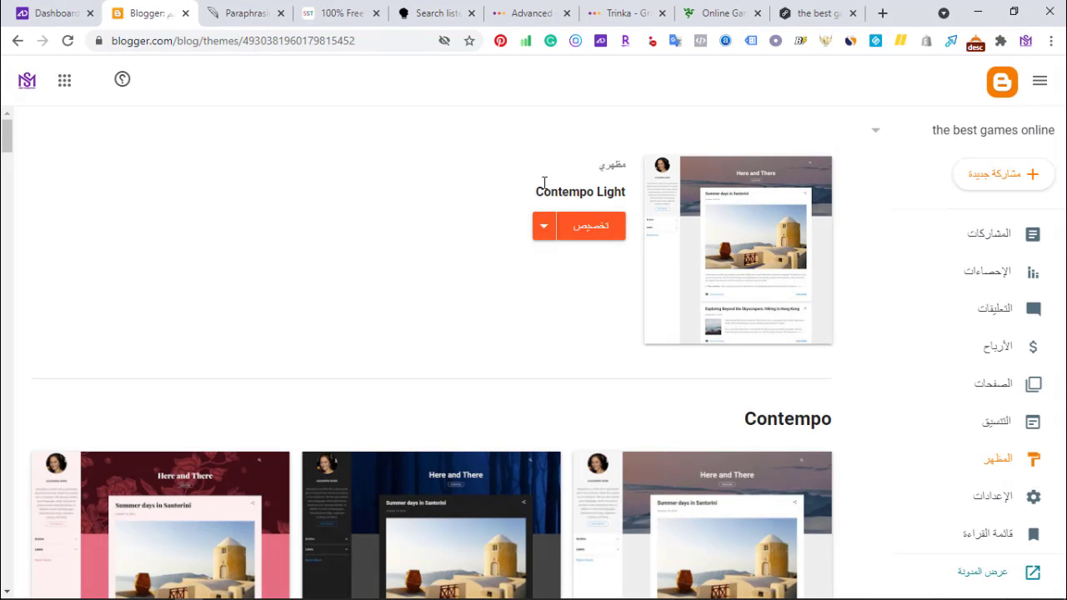
click(544, 229)
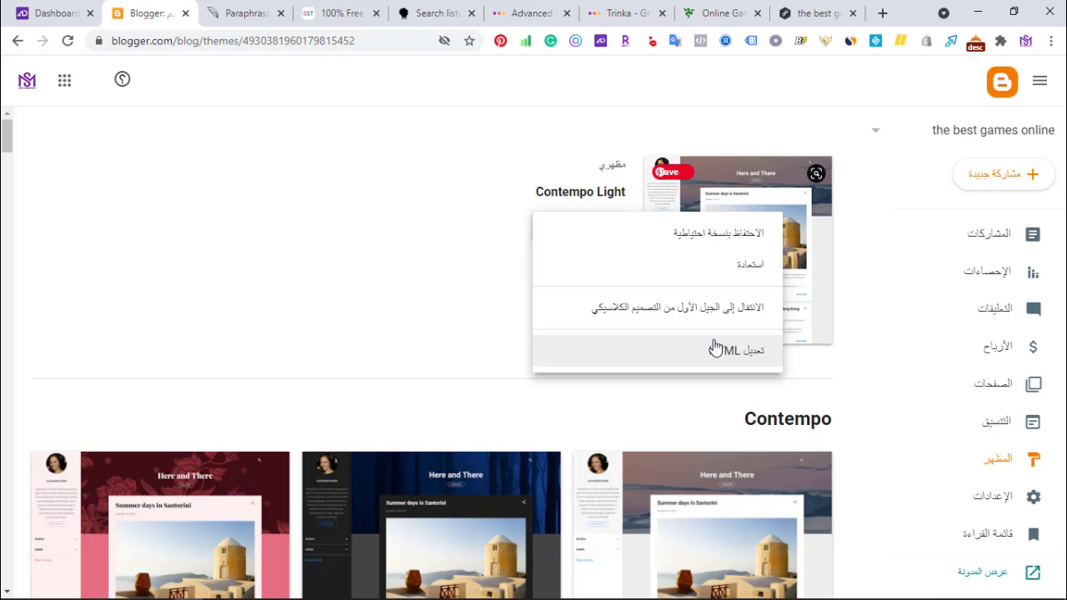
click(738, 367)
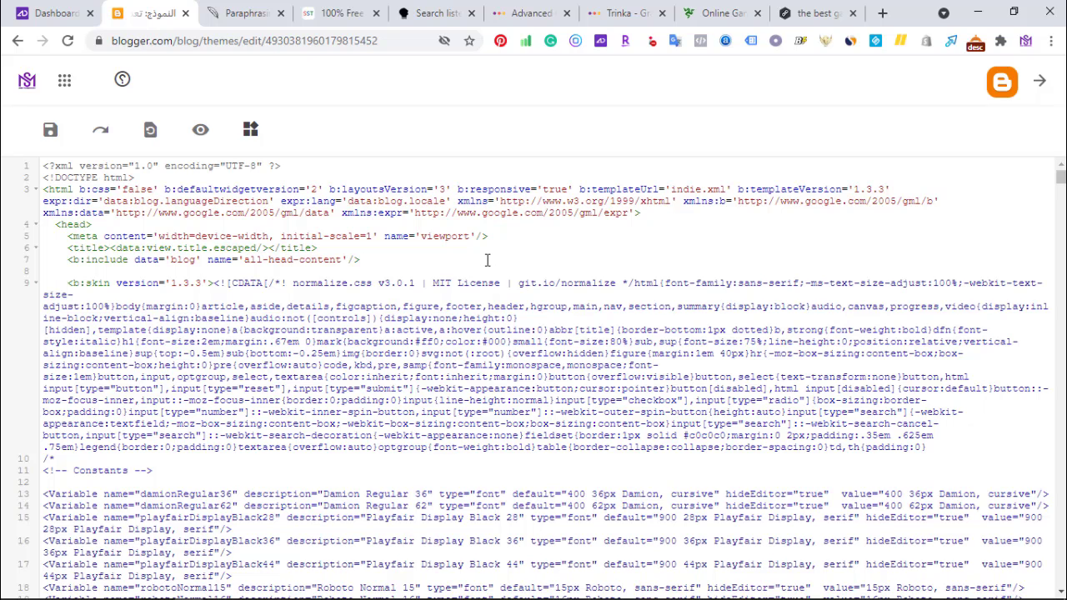
key(ctrl+a)
key(BackSpace)
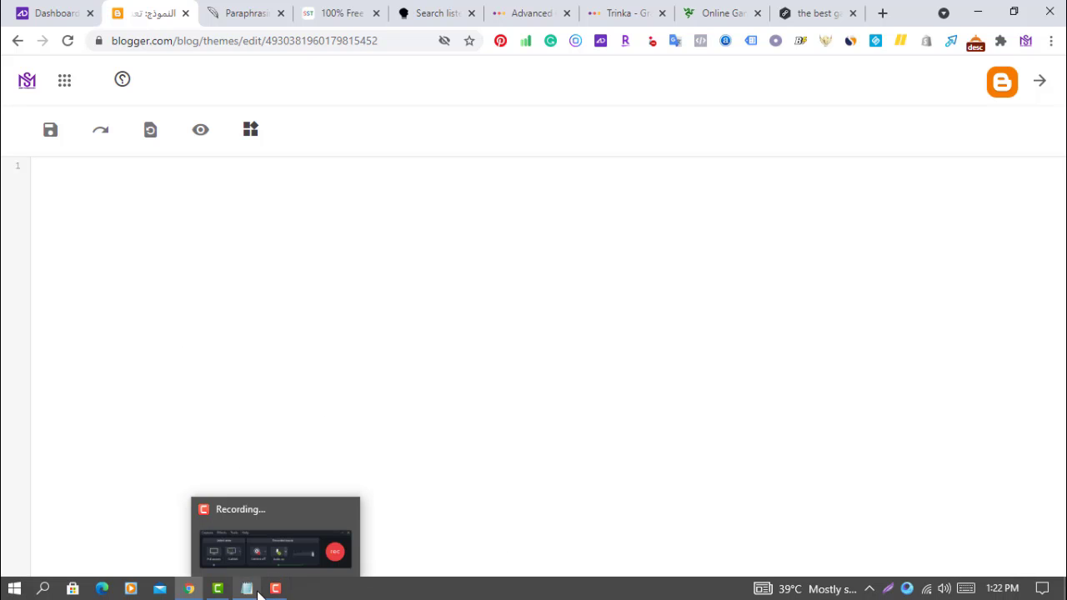
Step: Copy the entire code of the "games razer template for video" file in Notepad and minimize its window
click(253, 592)
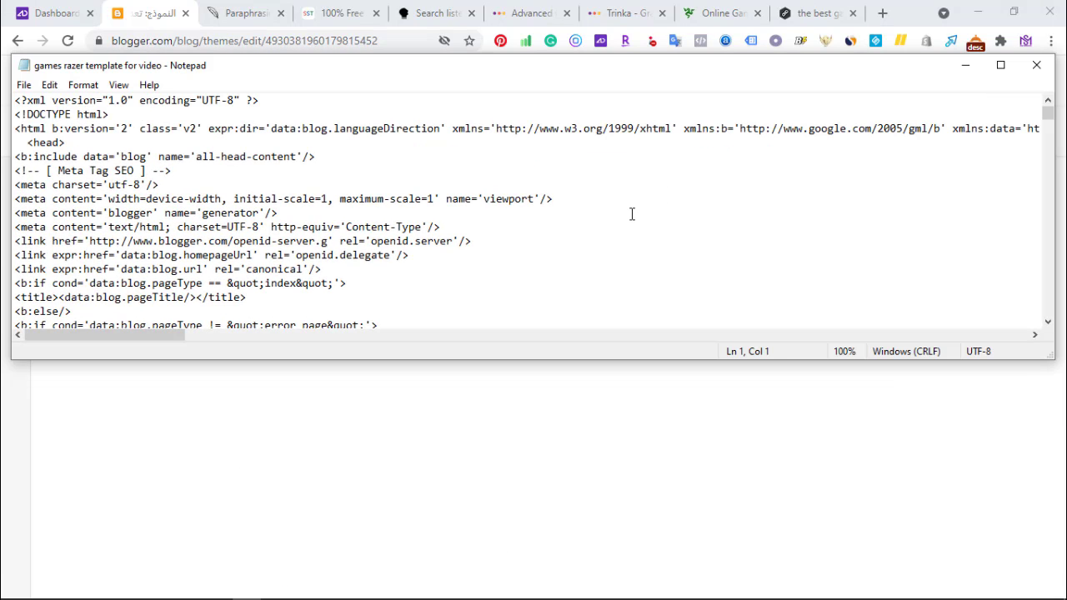
right_click(632, 215)
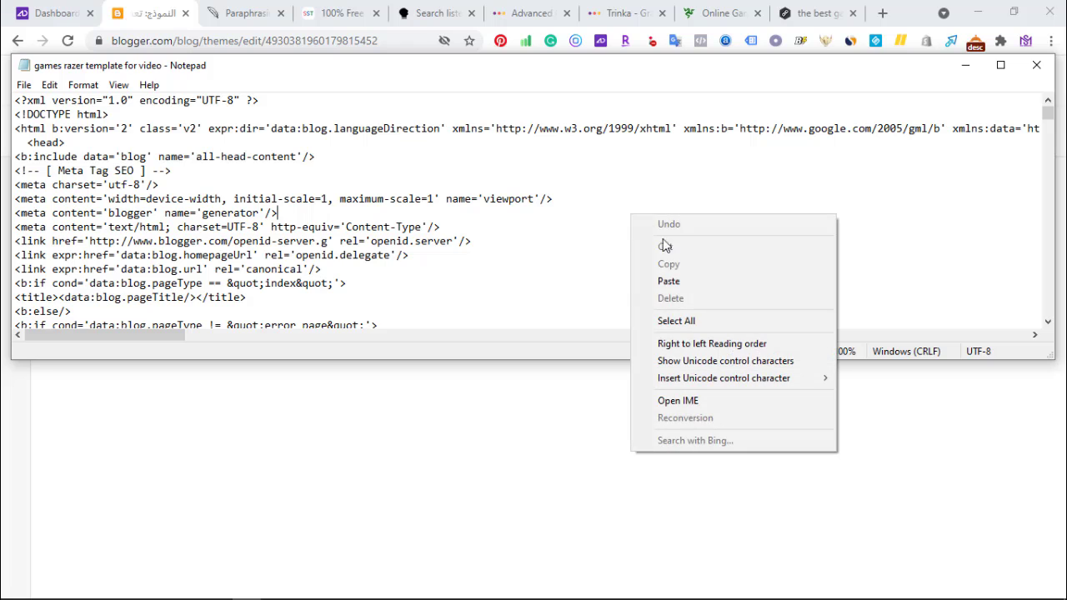
click(687, 321)
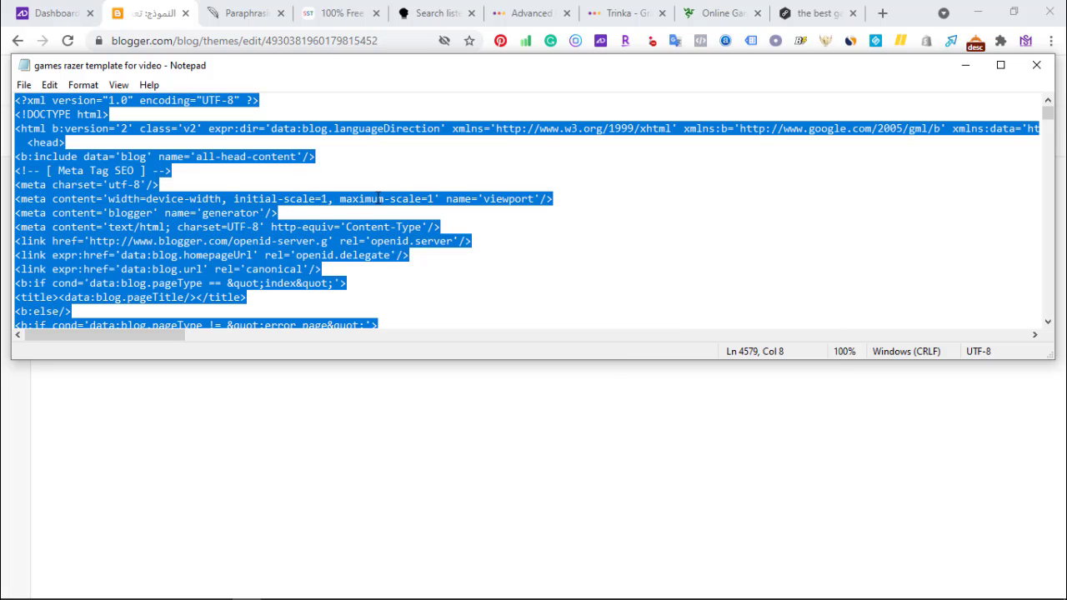
right_click(379, 197)
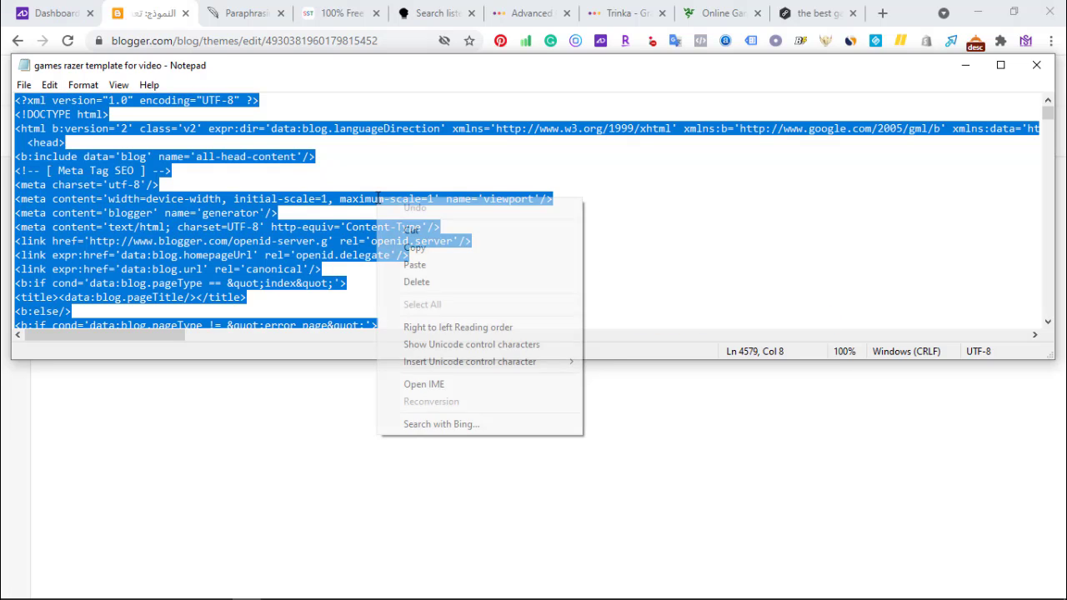
click(430, 245)
click(964, 65)
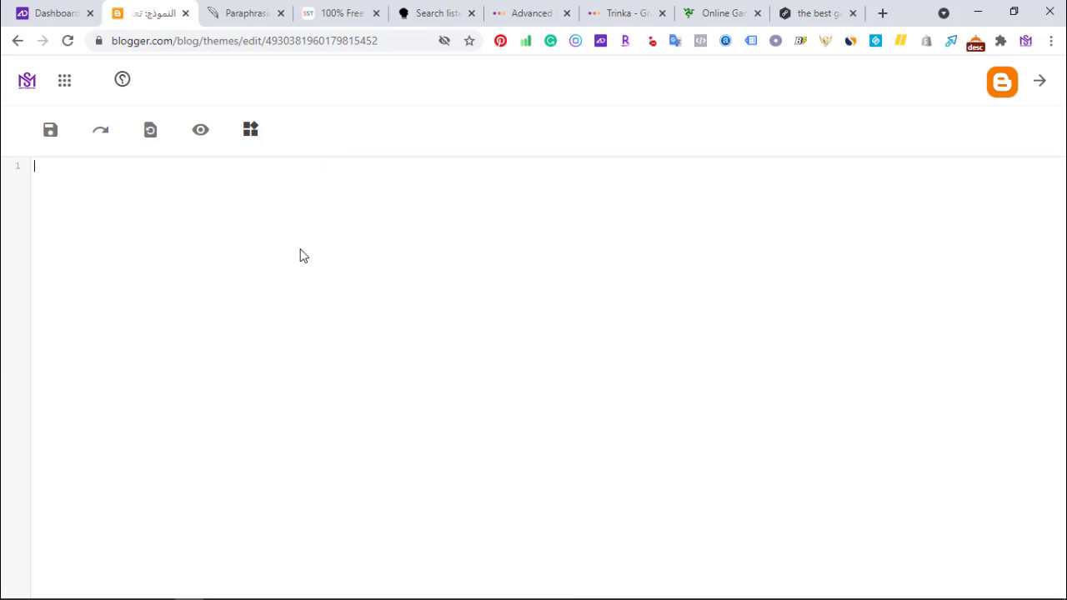
Step: Paste the copied template code into the empty theme editor, save the theme and leave the editor
key(ctrl+v)
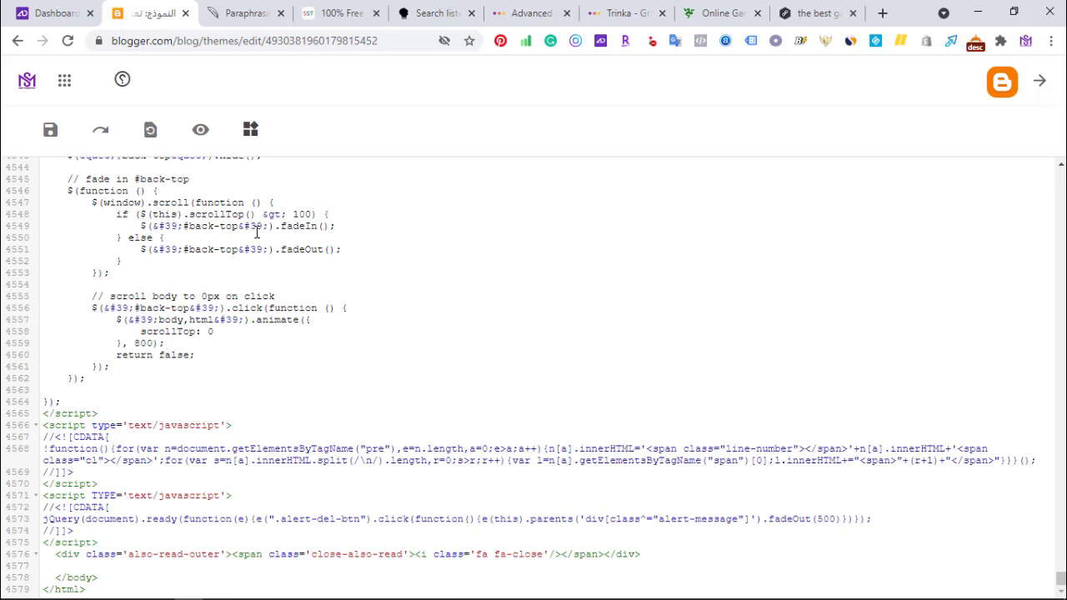
click(49, 138)
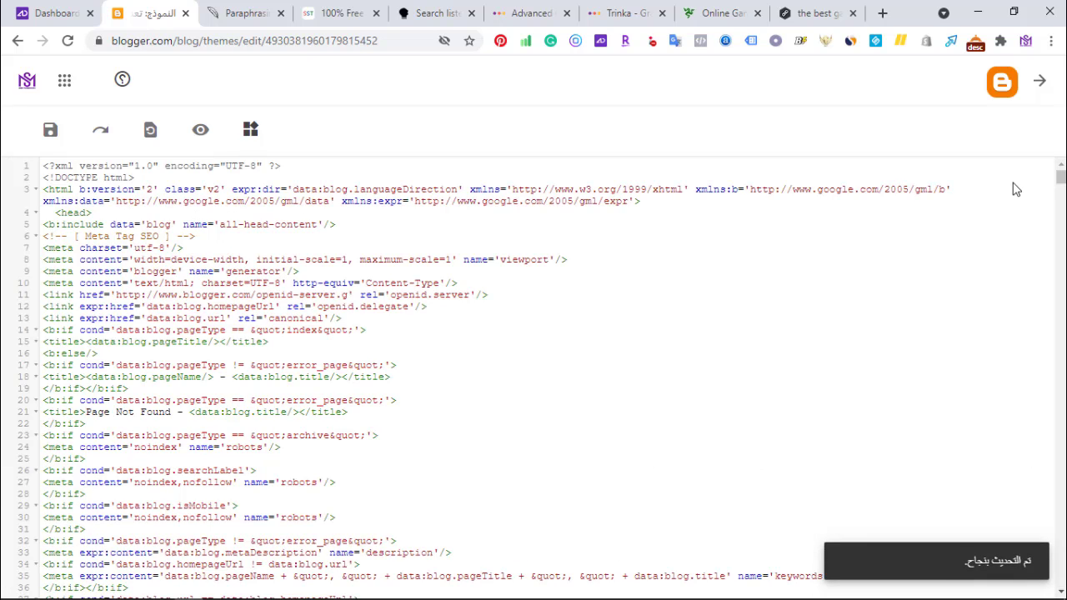
click(1041, 83)
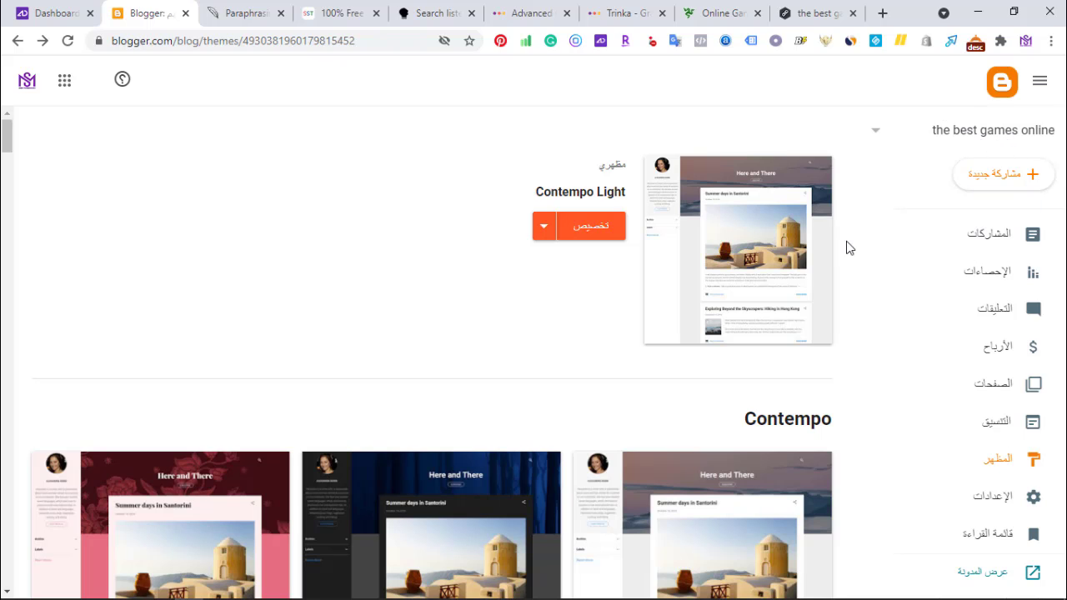
Step: View the live blog in a new browser tab and look over its page with the new template
scroll(855, 316, down, 2)
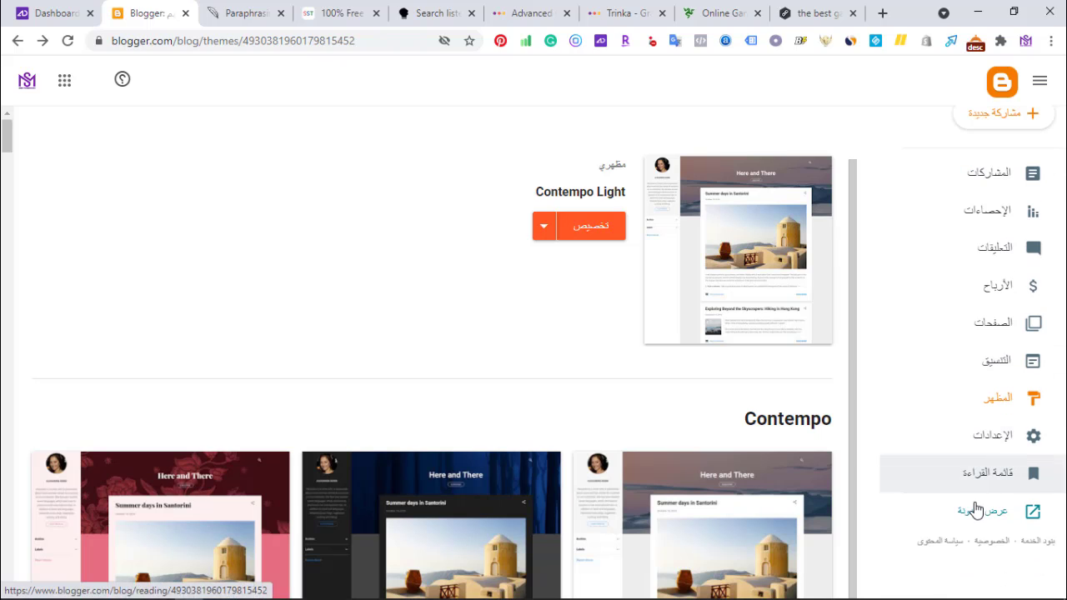
click(981, 515)
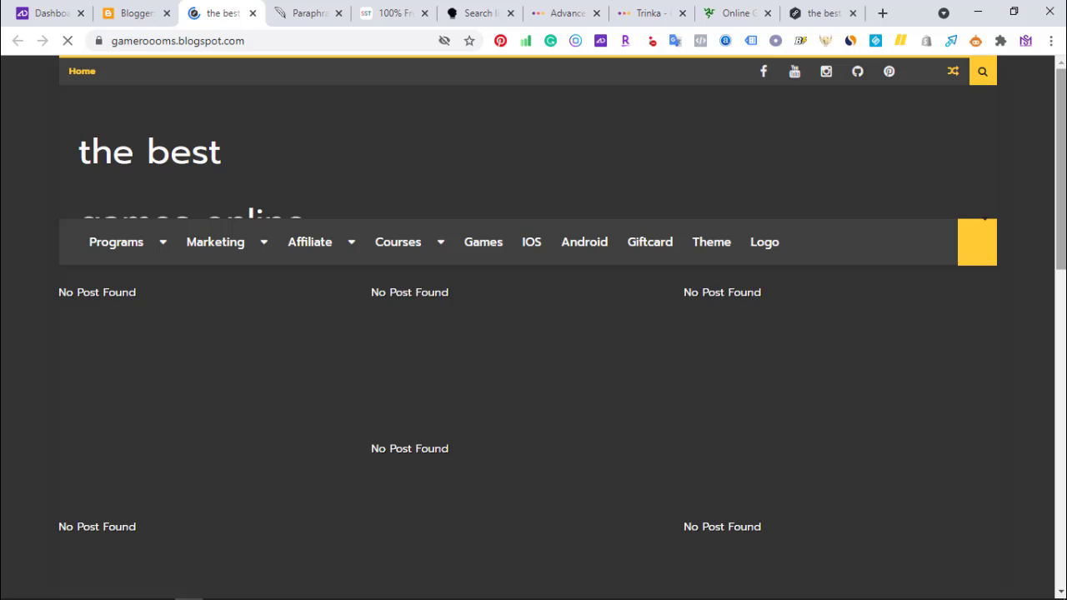
drag(1065, 105, 1065, 241)
scroll(1064, 242, up, 2)
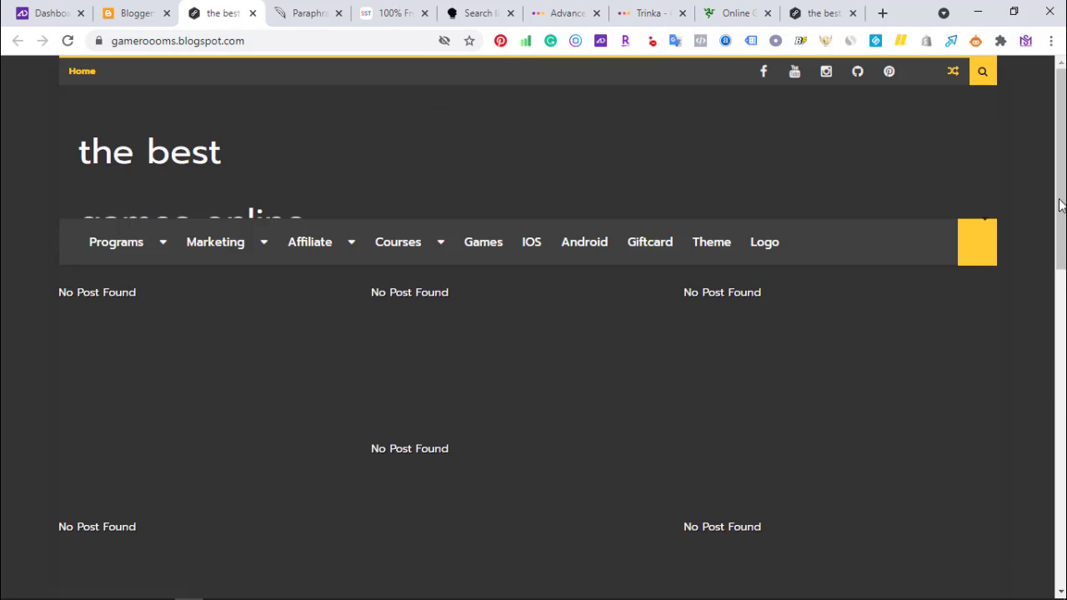
drag(1060, 205, 1024, 77)
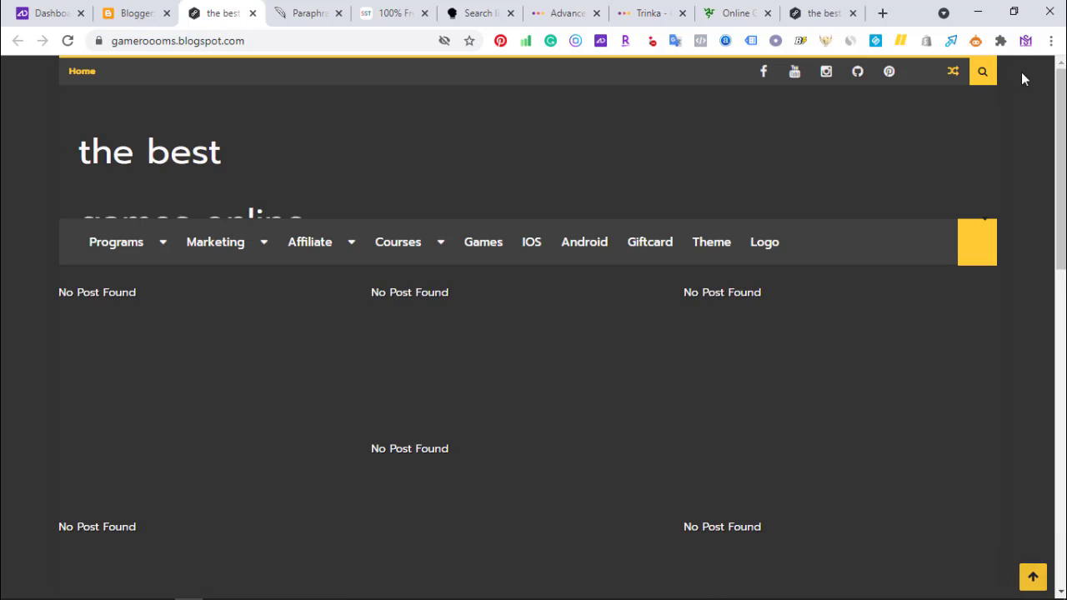
Step: Reload the example site gamesrazer.com and compare its layout with the new blog's page down to the footer
click(725, 10)
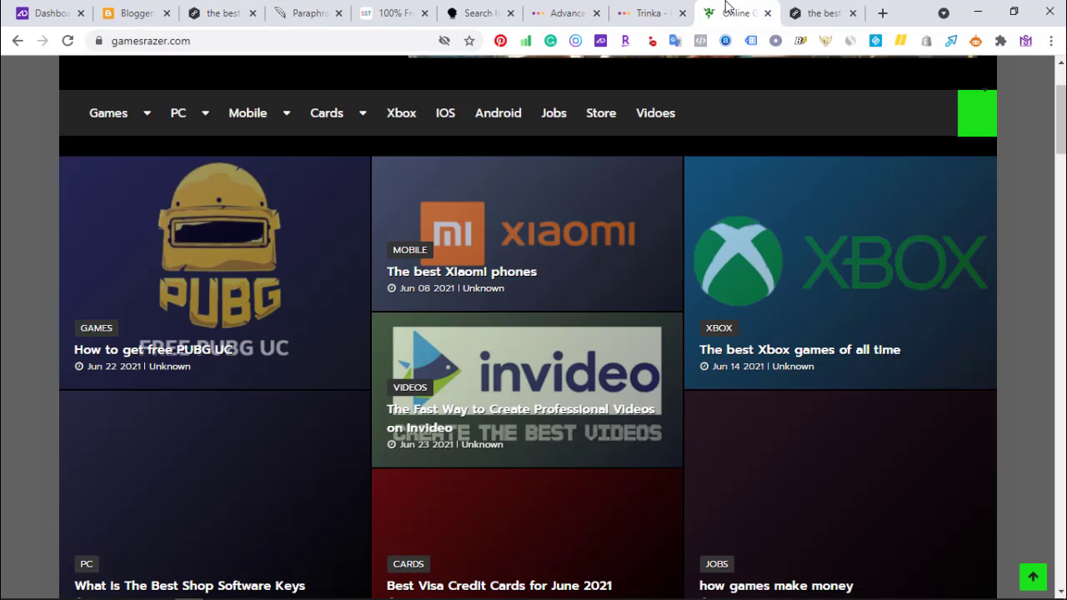
click(67, 41)
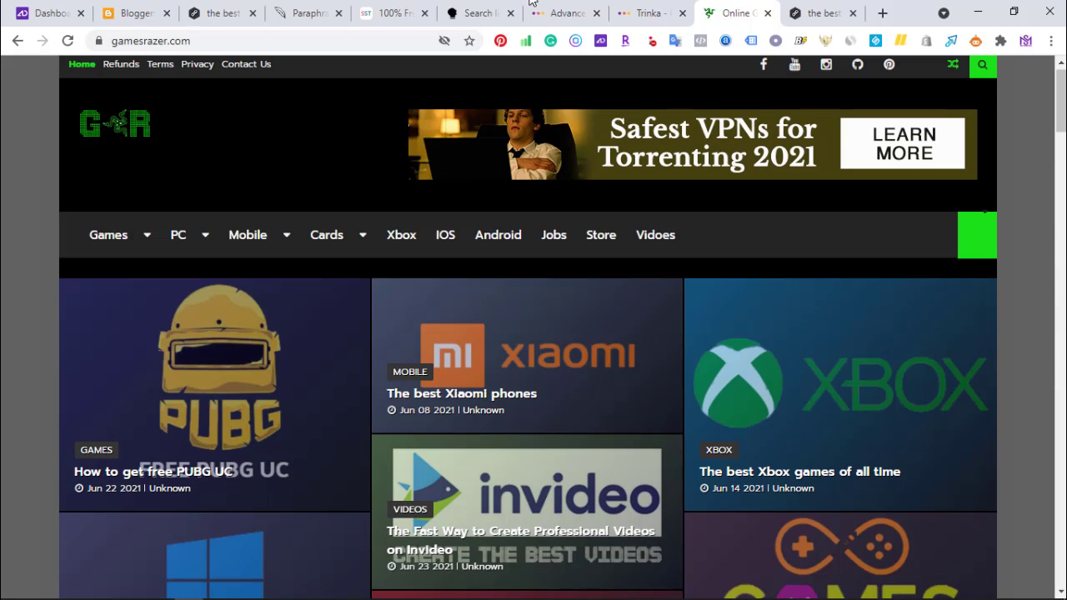
click(212, 10)
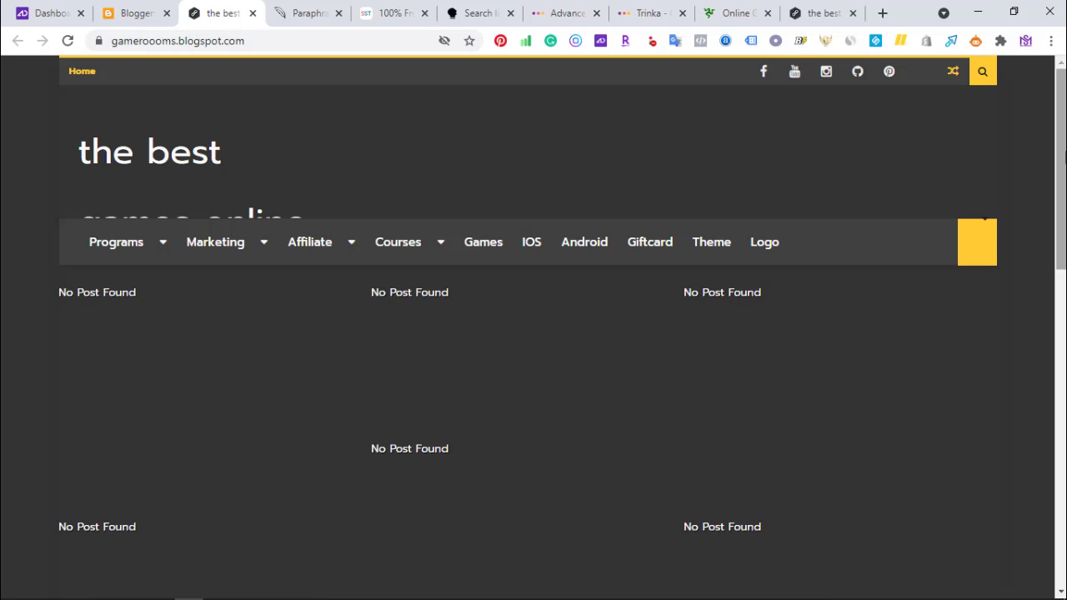
drag(1060, 215, 1063, 541)
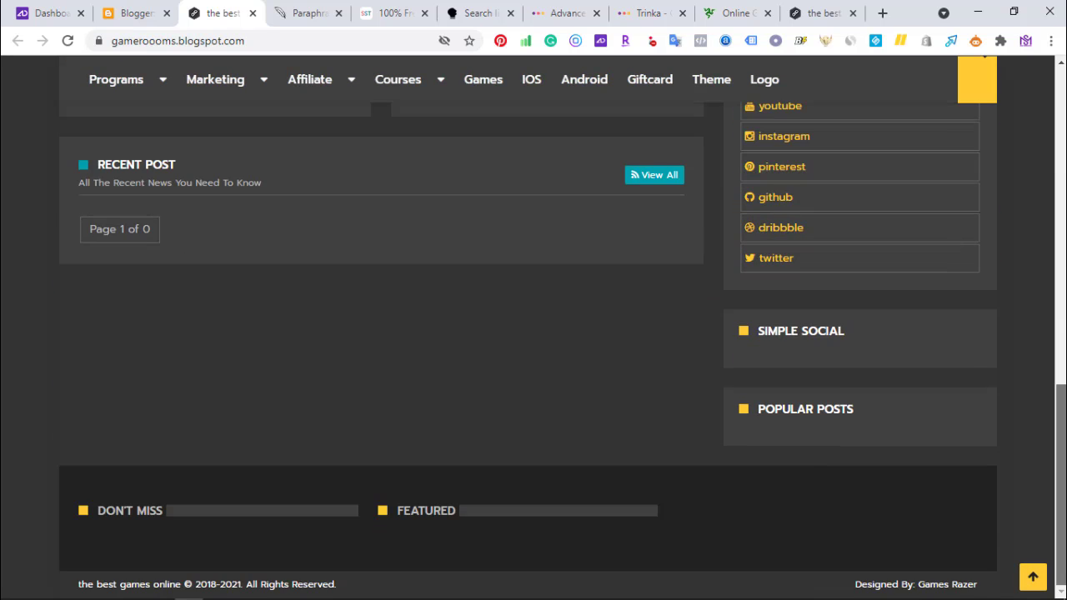
click(1032, 576)
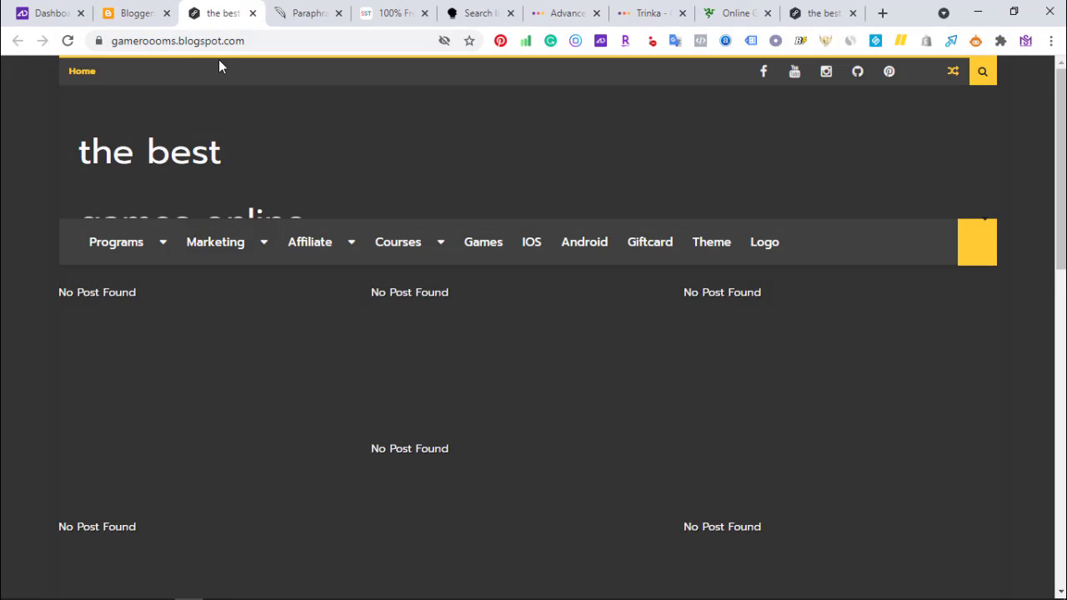
Step: Open the blog's layout in Blogger, inspect the StaticPages gadget's settings and close them without changes
click(127, 6)
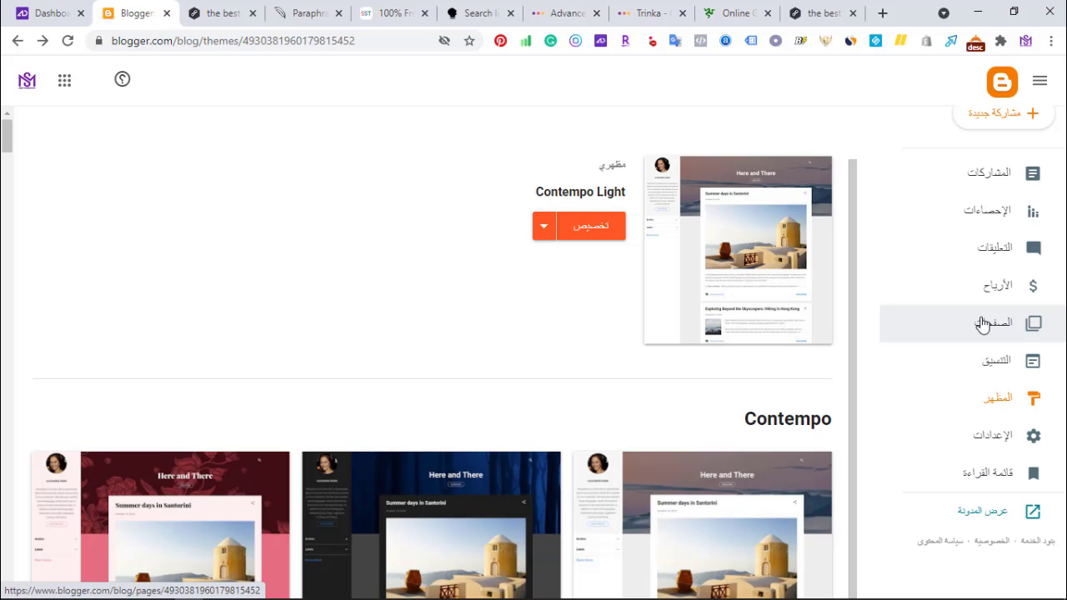
click(1010, 367)
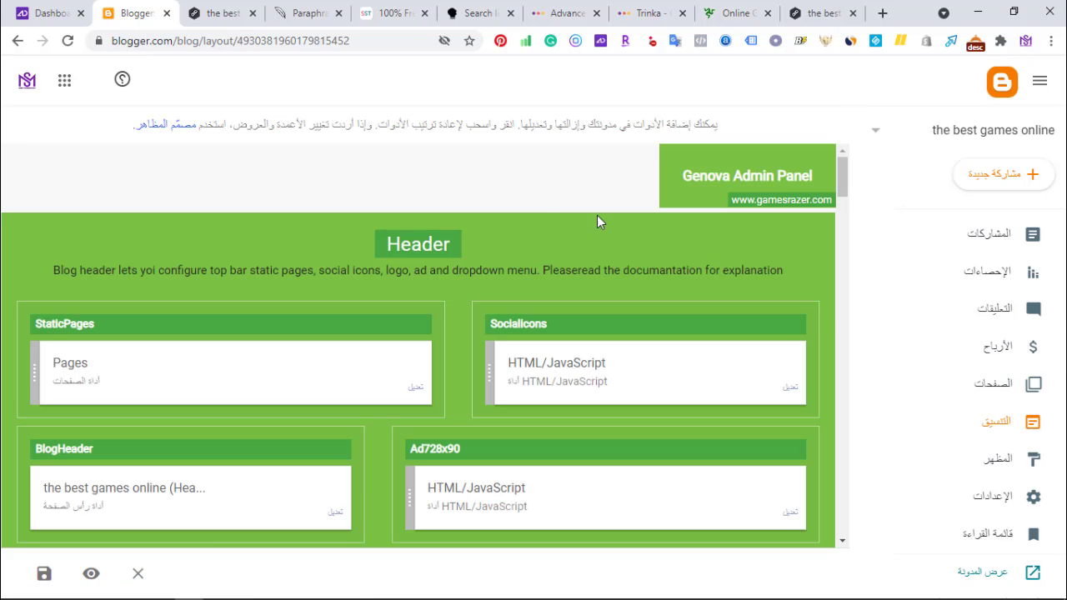
scroll(842, 181, down, 2)
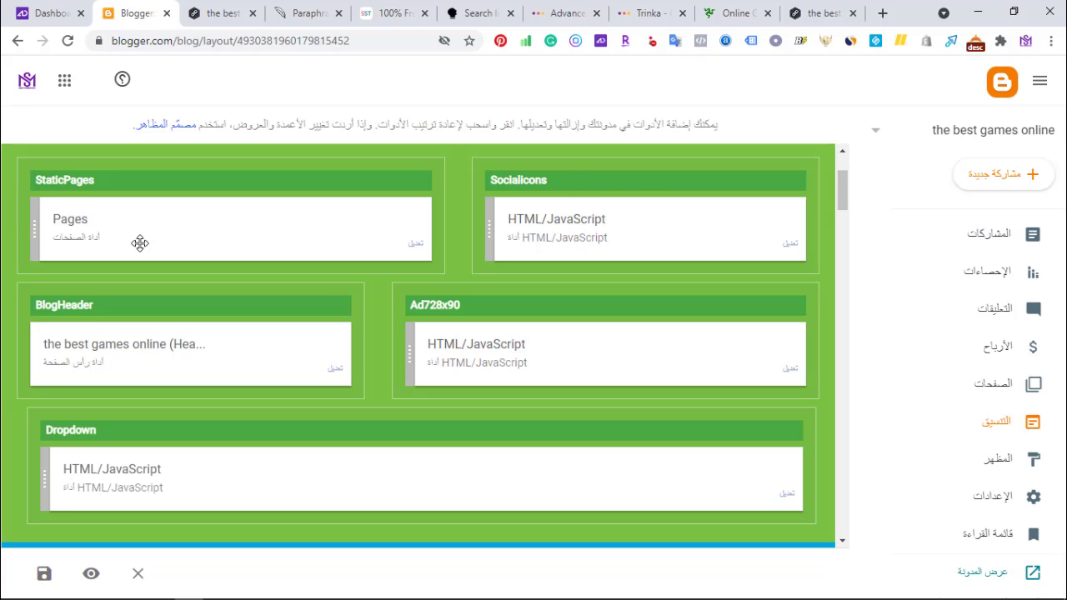
click(415, 243)
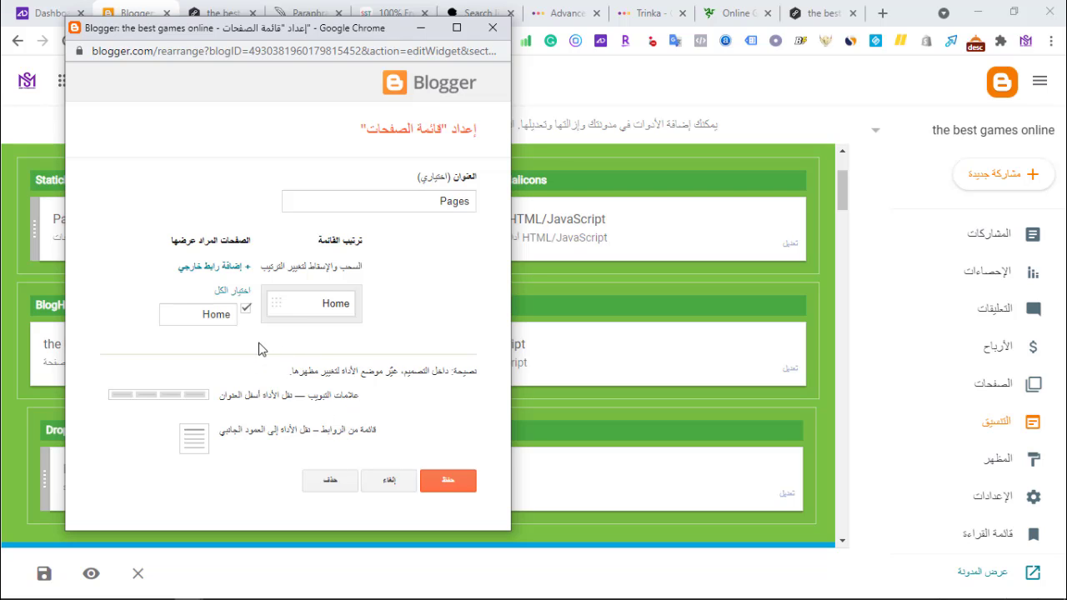
click(388, 478)
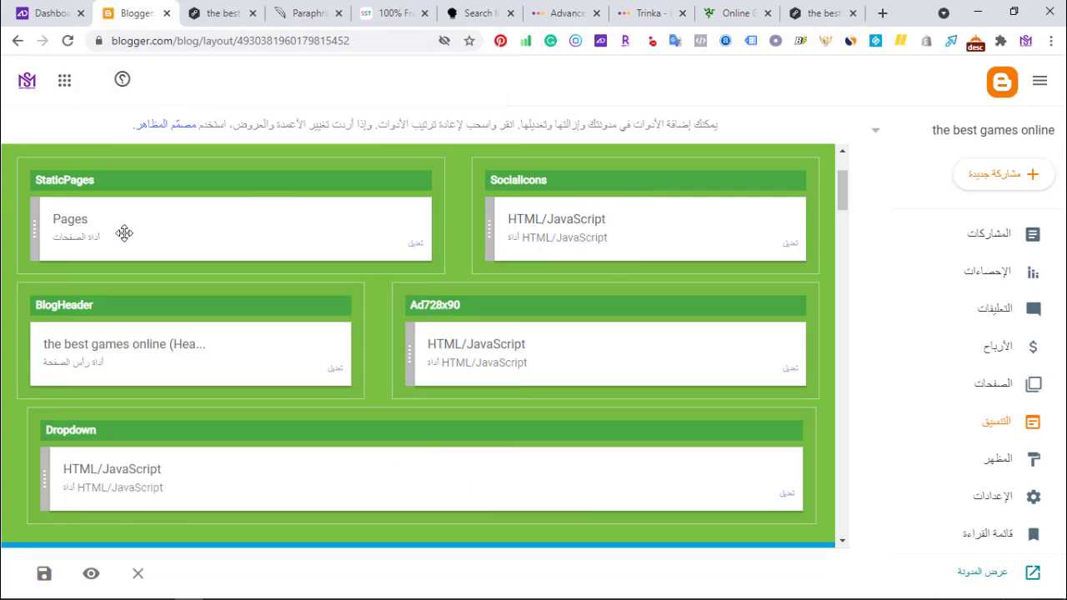
Step: Open the SocialIcons gadget's code and search it for the ### placeholders in the social media links
click(791, 248)
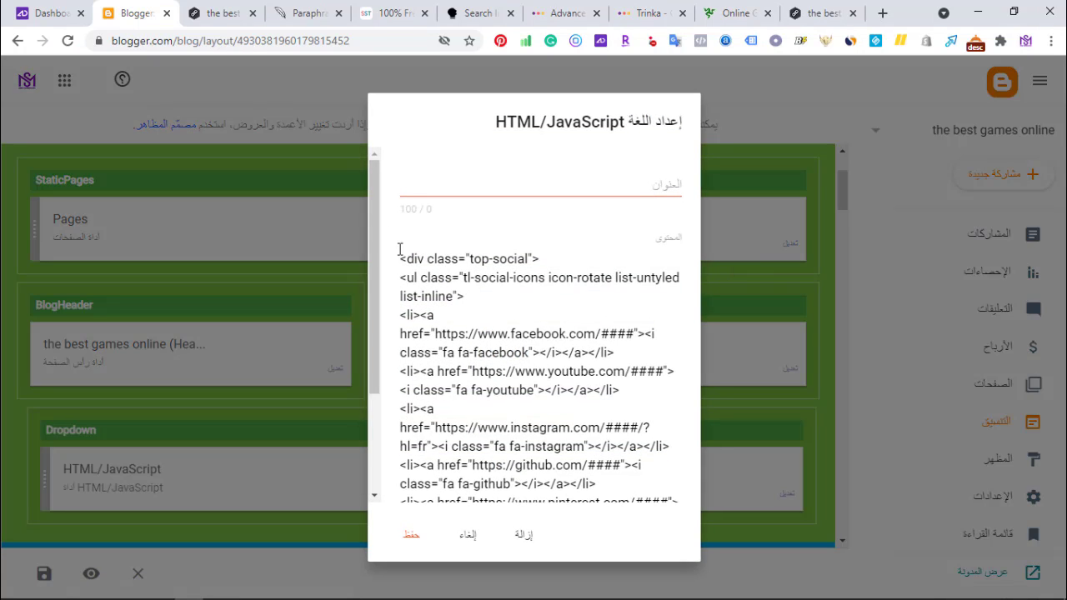
drag(375, 248, 374, 259)
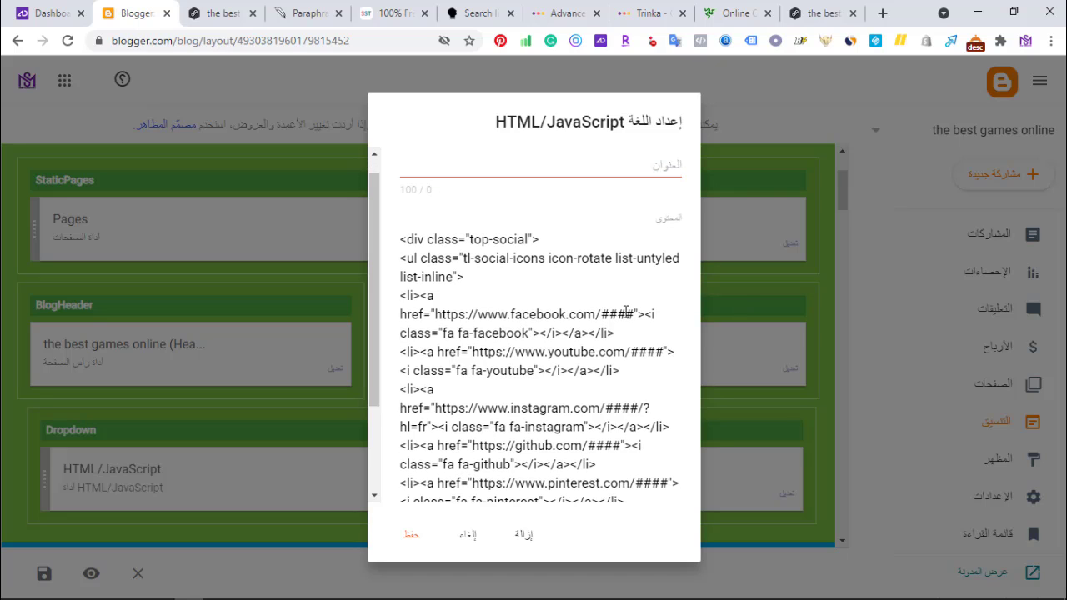
drag(600, 314, 635, 315)
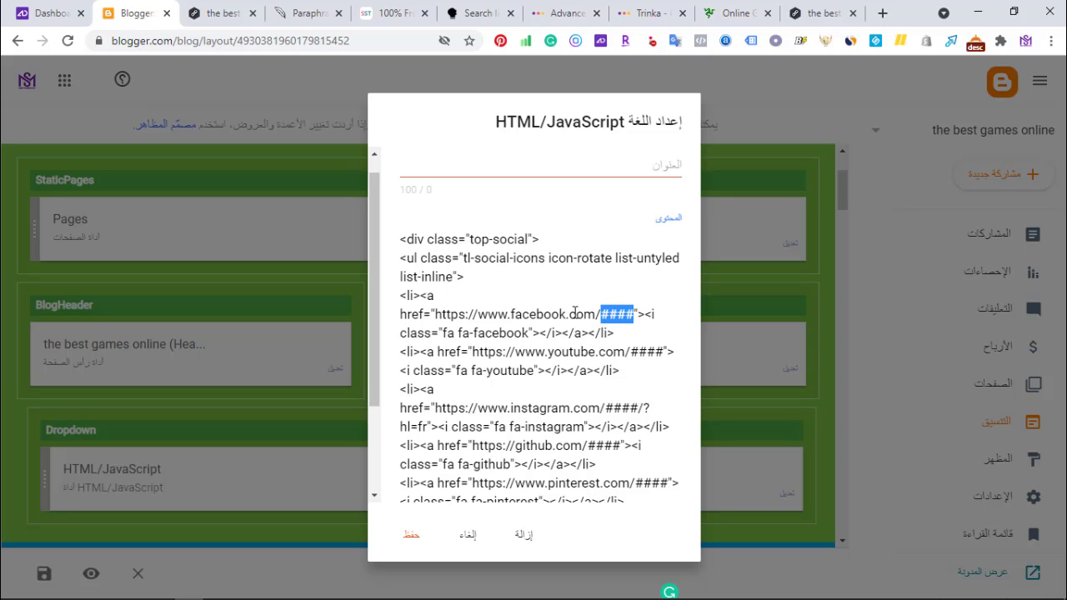
click(600, 334)
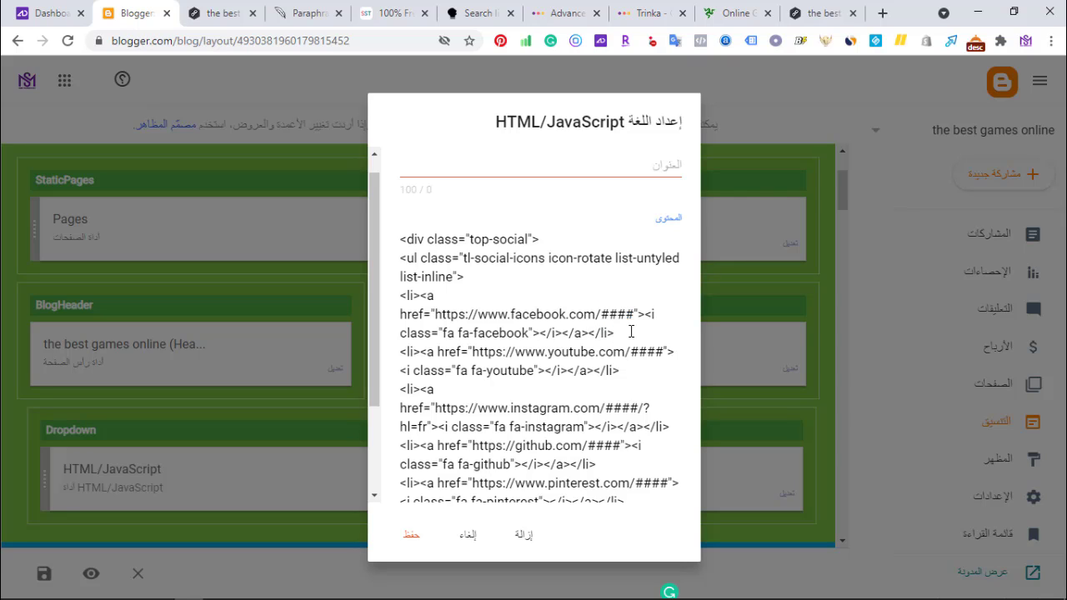
key(ctrl+f)
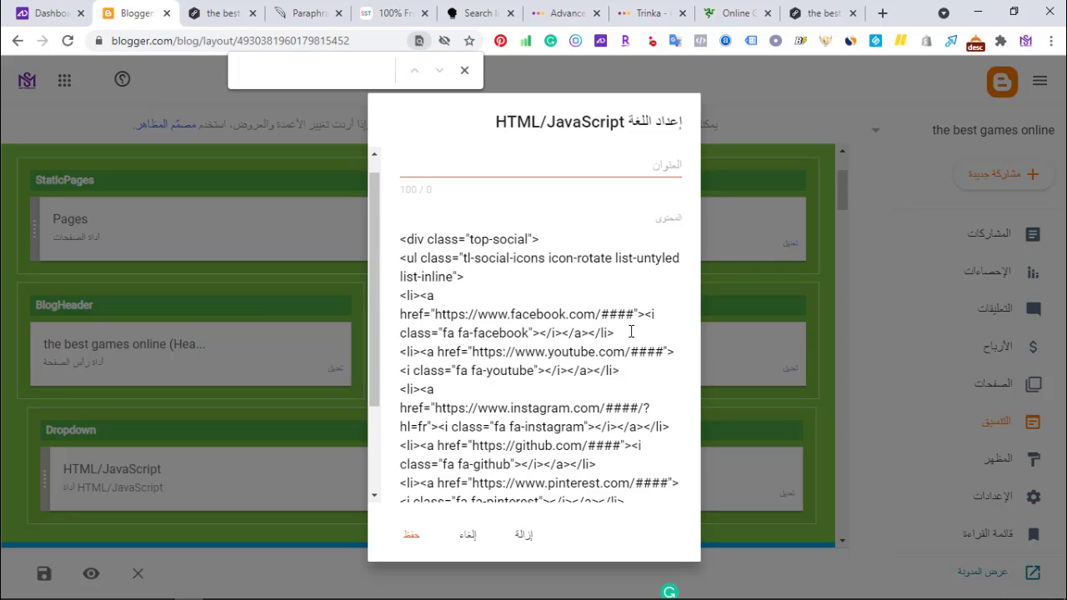
text(###)
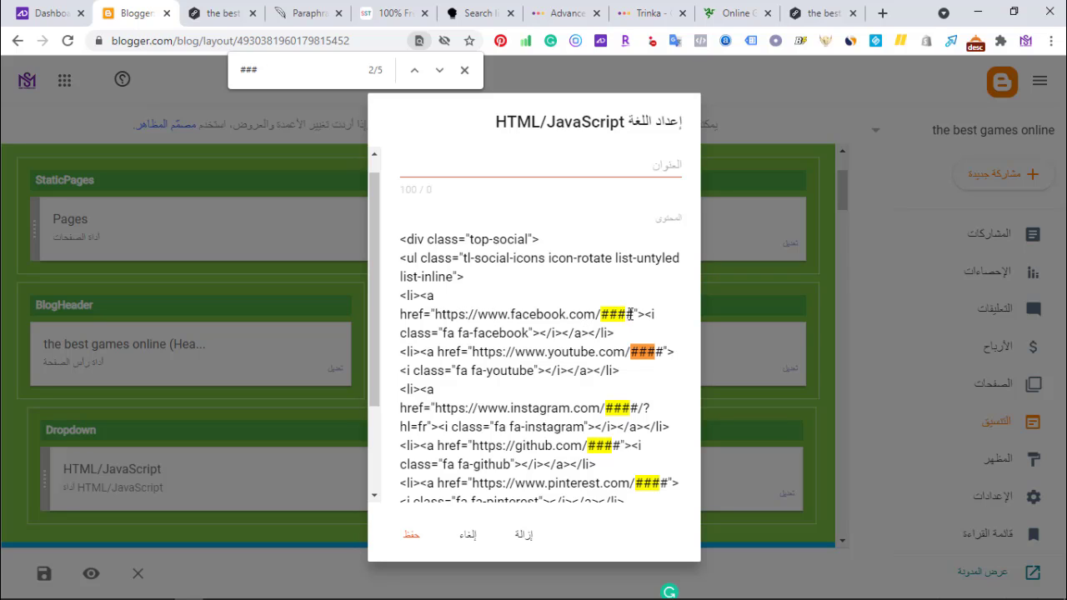
Step: Extend the placeholder search to #### and open the managed Ilucky page on Facebook in a new browser tab
text(#)
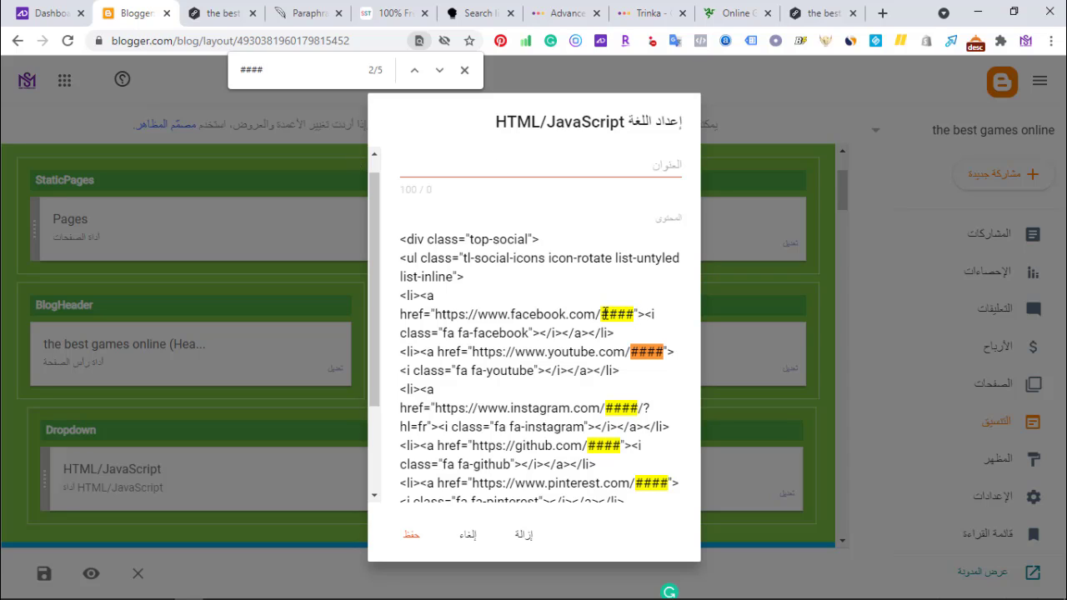
click(883, 13)
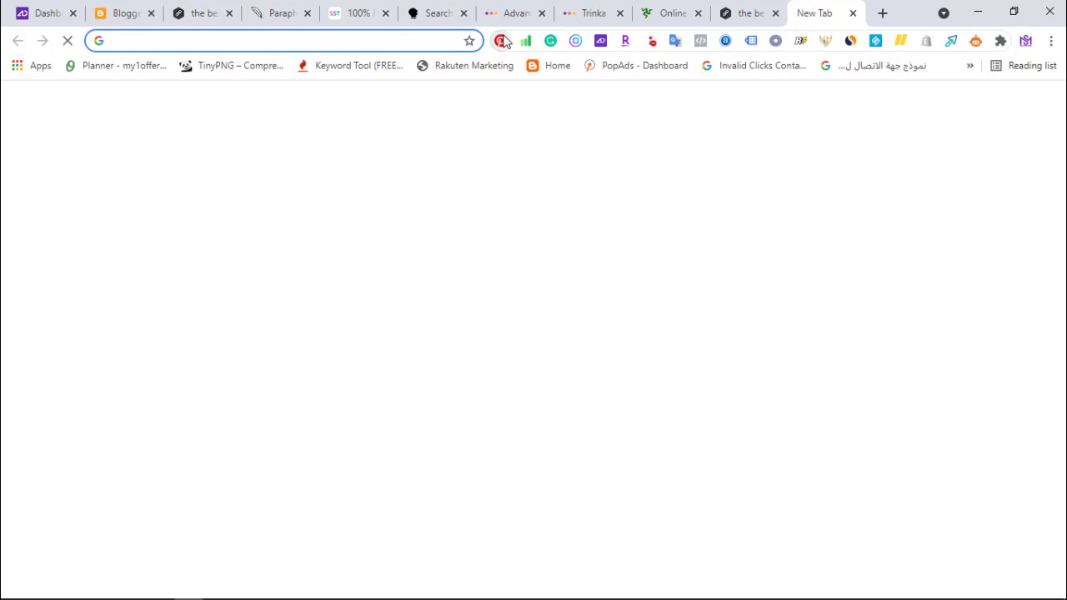
text(fa)
key(Return)
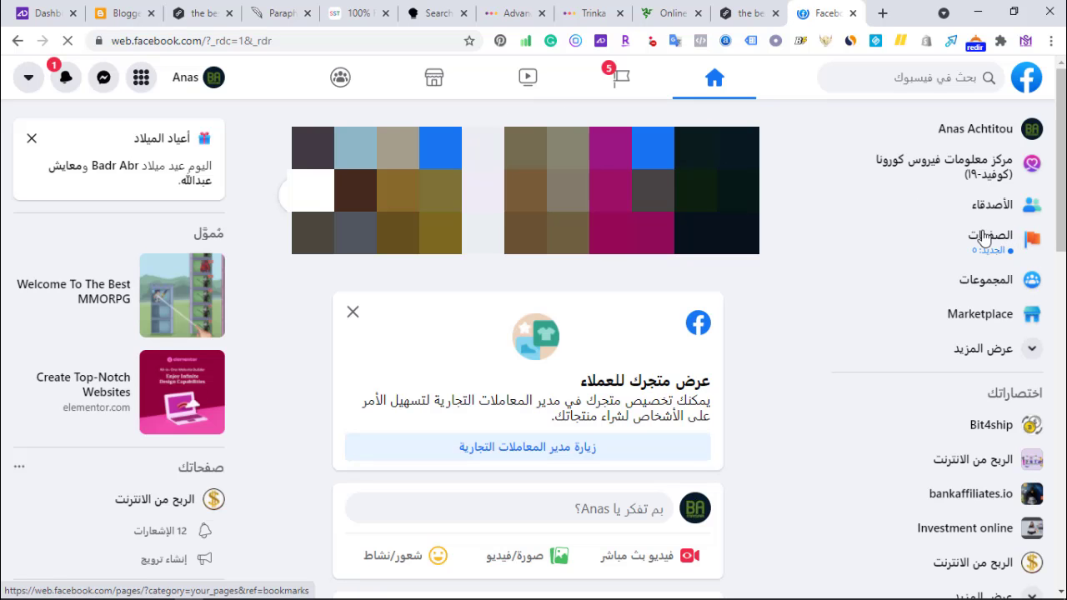
click(996, 240)
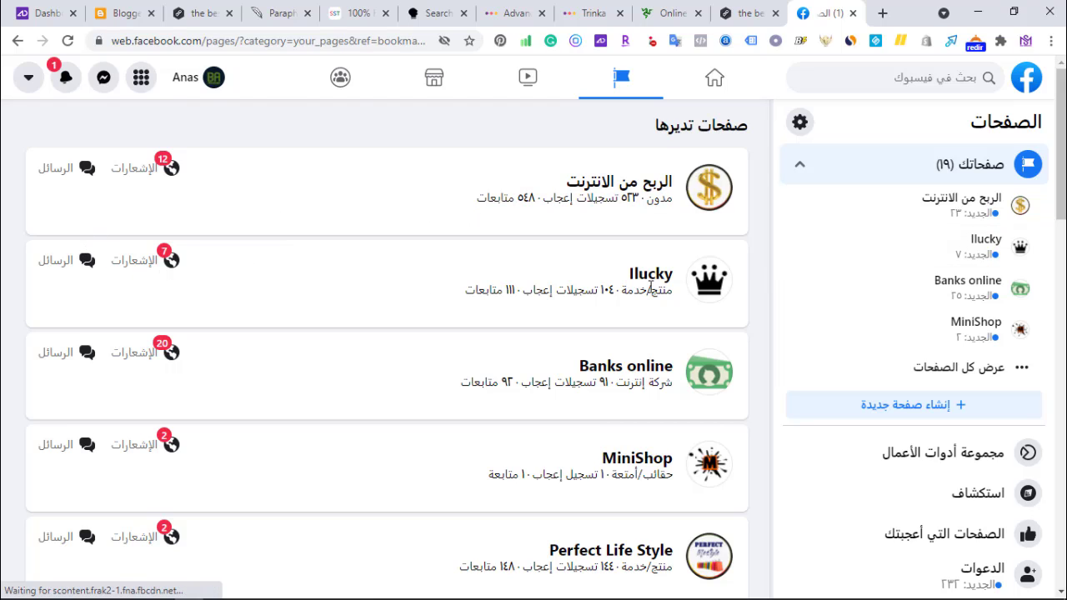
click(705, 292)
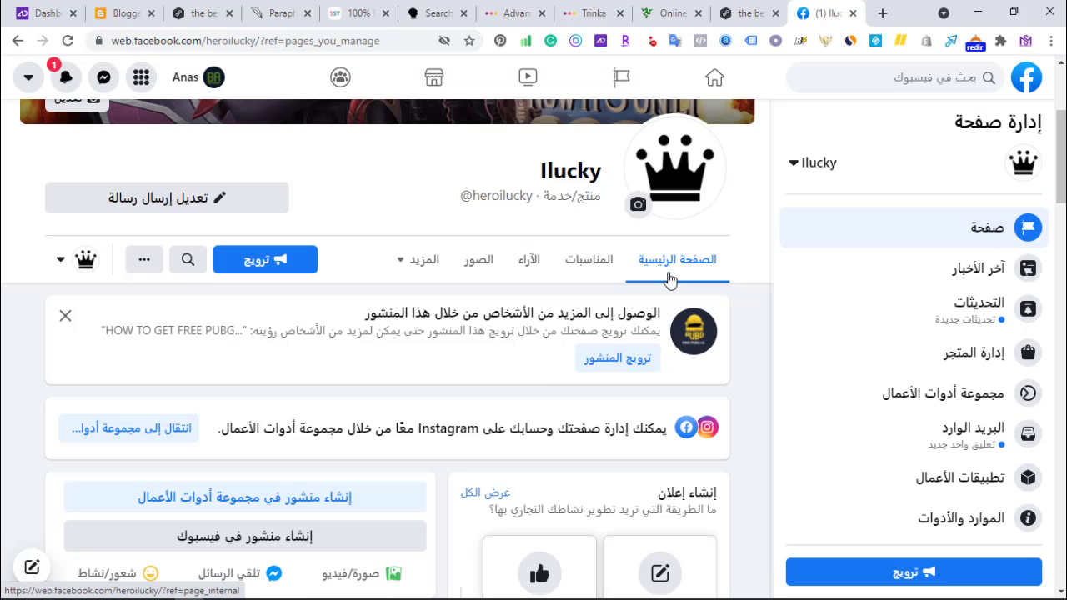
click(986, 230)
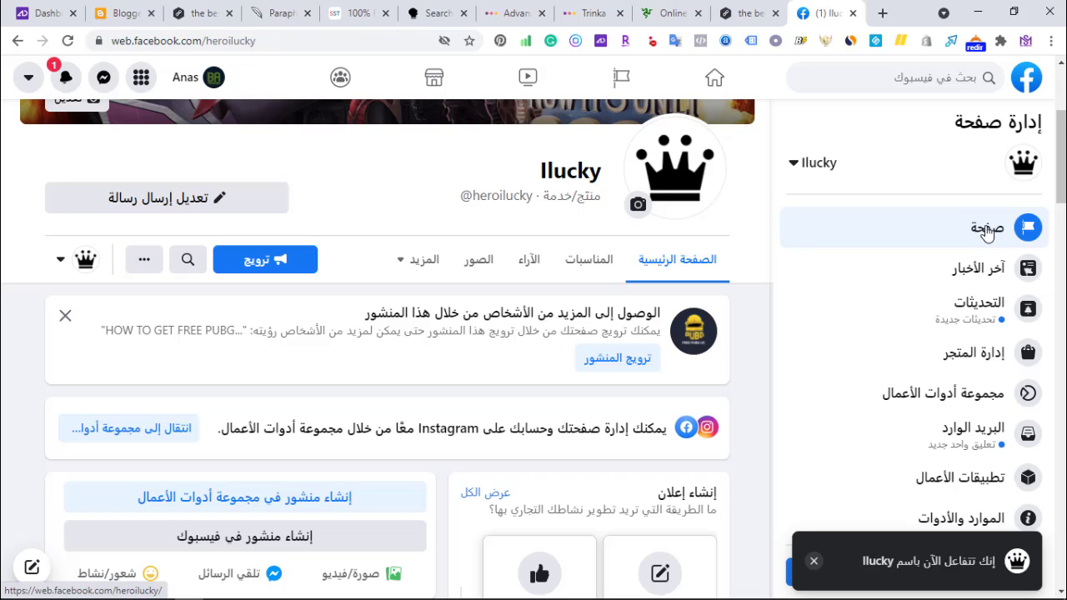
click(275, 40)
click(287, 40)
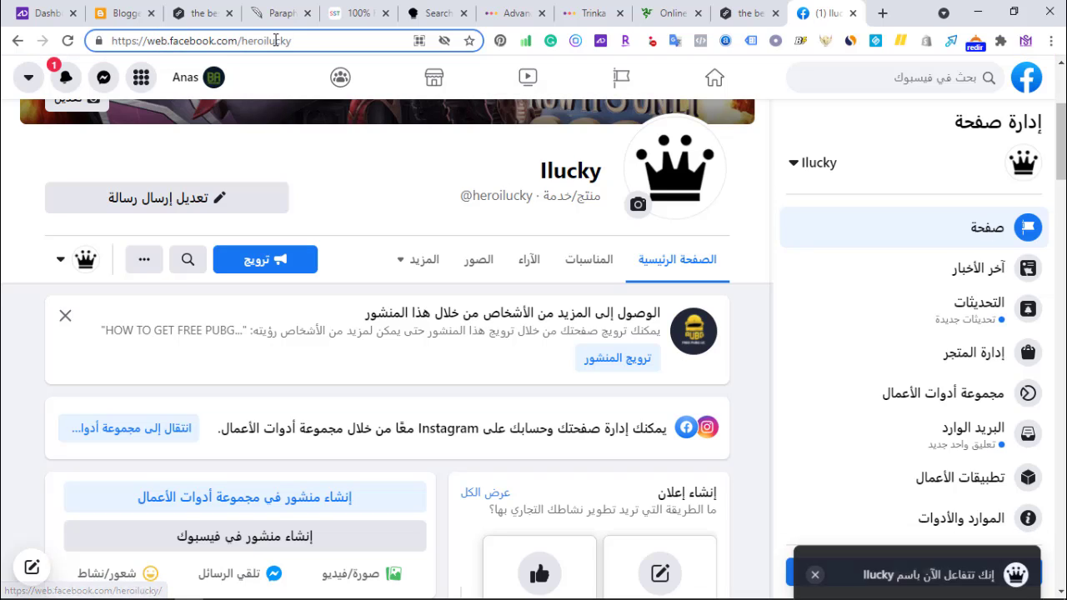
drag(308, 40, 128, 38)
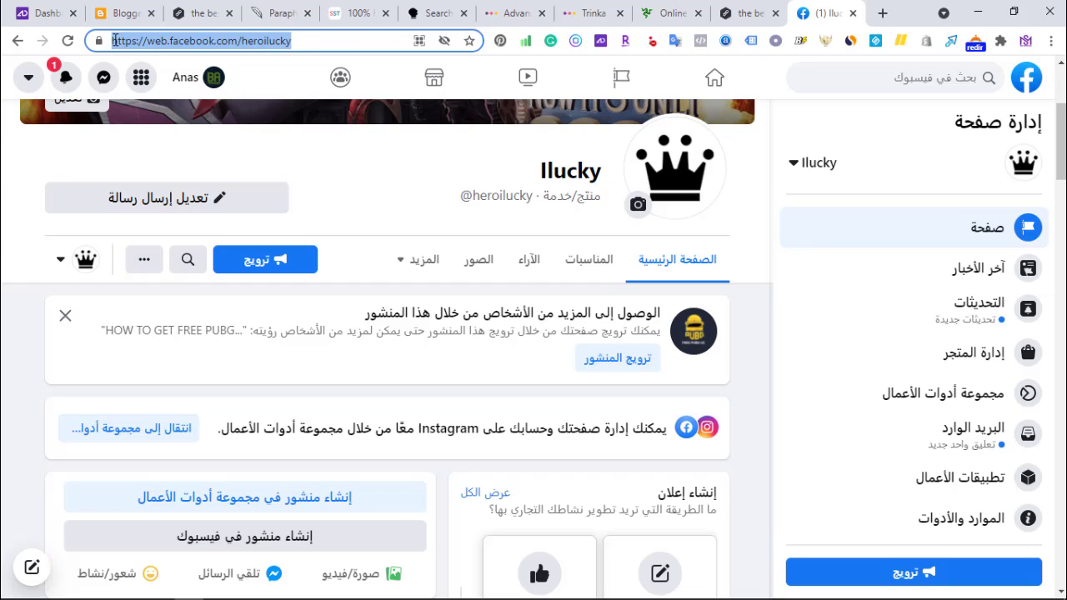
click(163, 42)
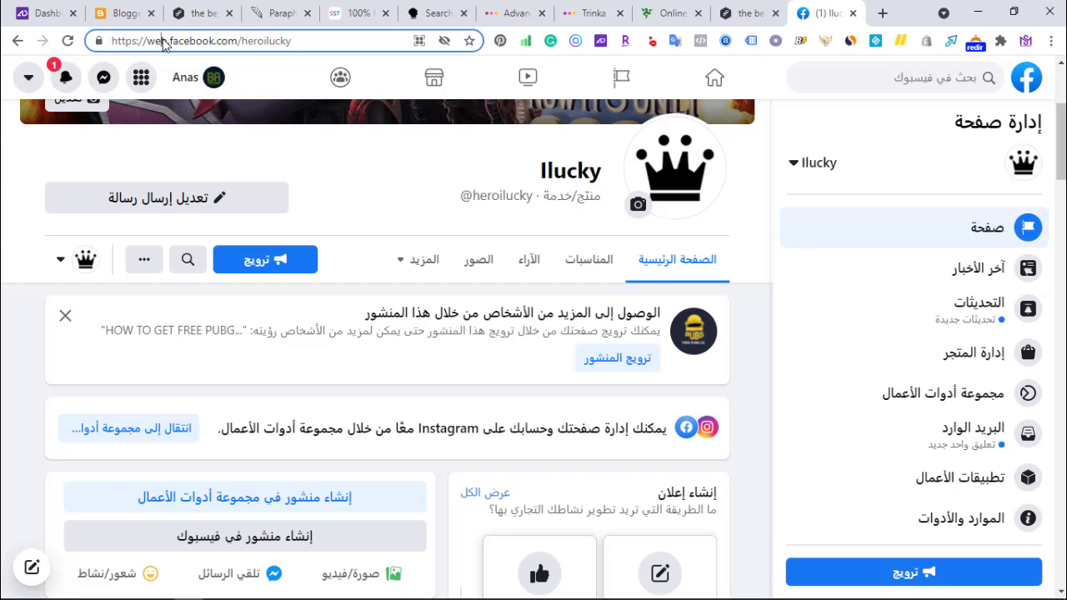
drag(167, 40, 149, 42)
text(ww)
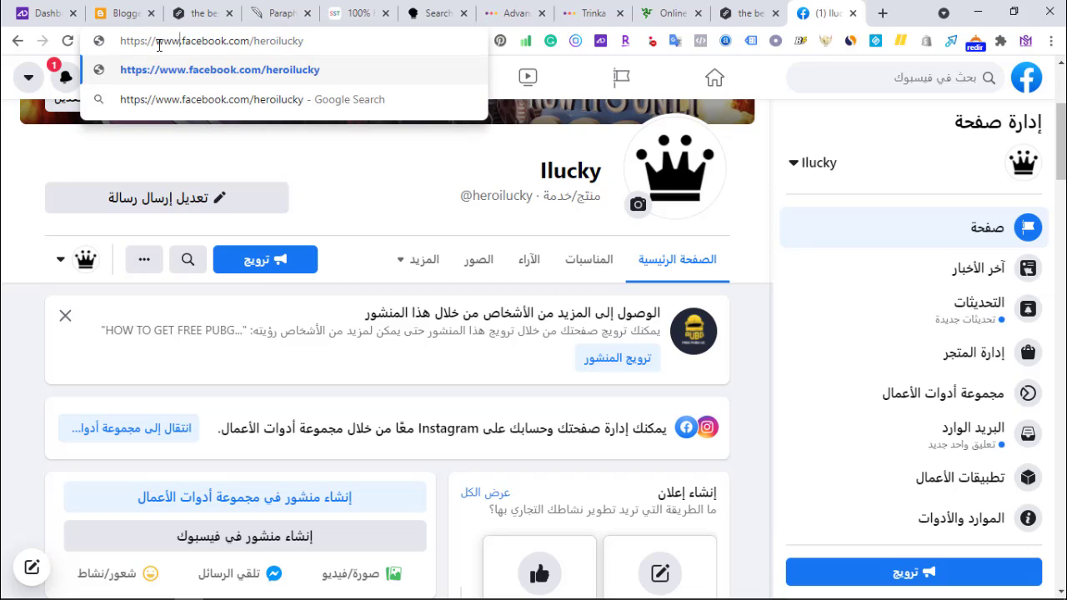
triple_click(304, 41)
key(ctrl+c)
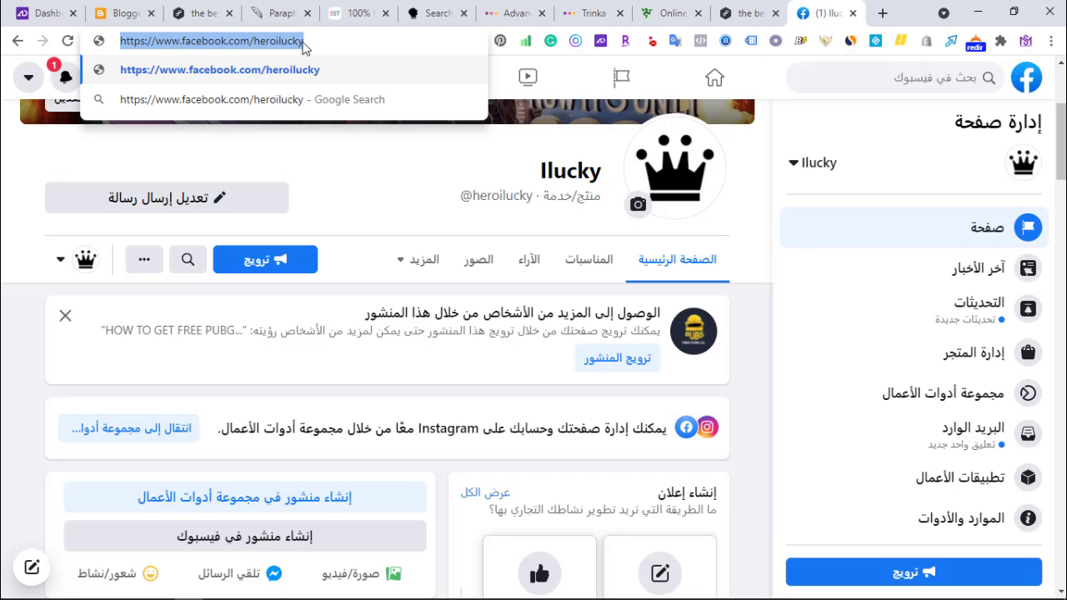
click(125, 13)
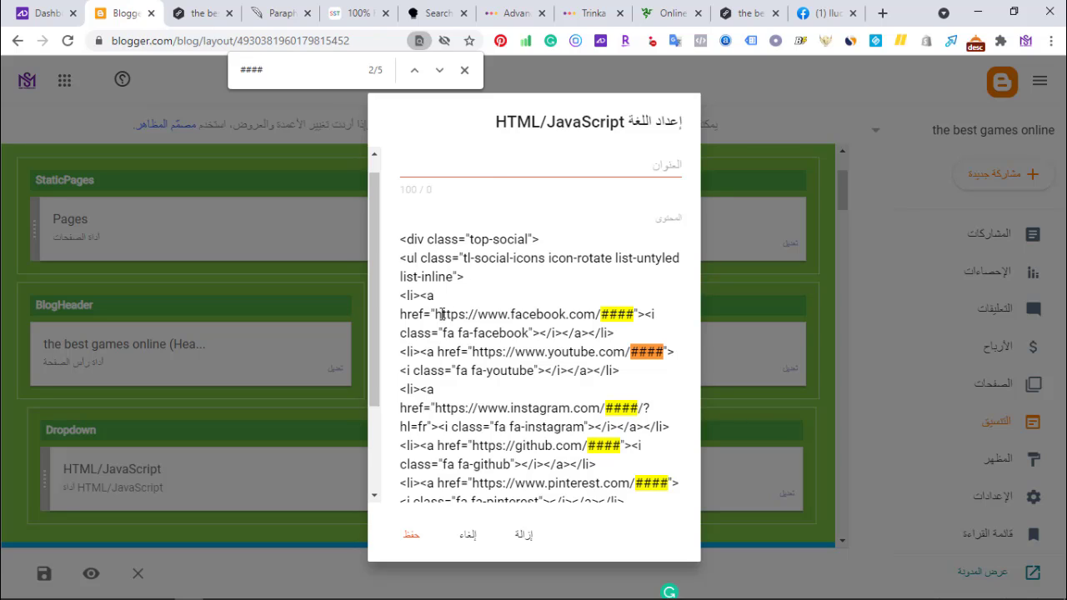
drag(434, 314, 551, 314)
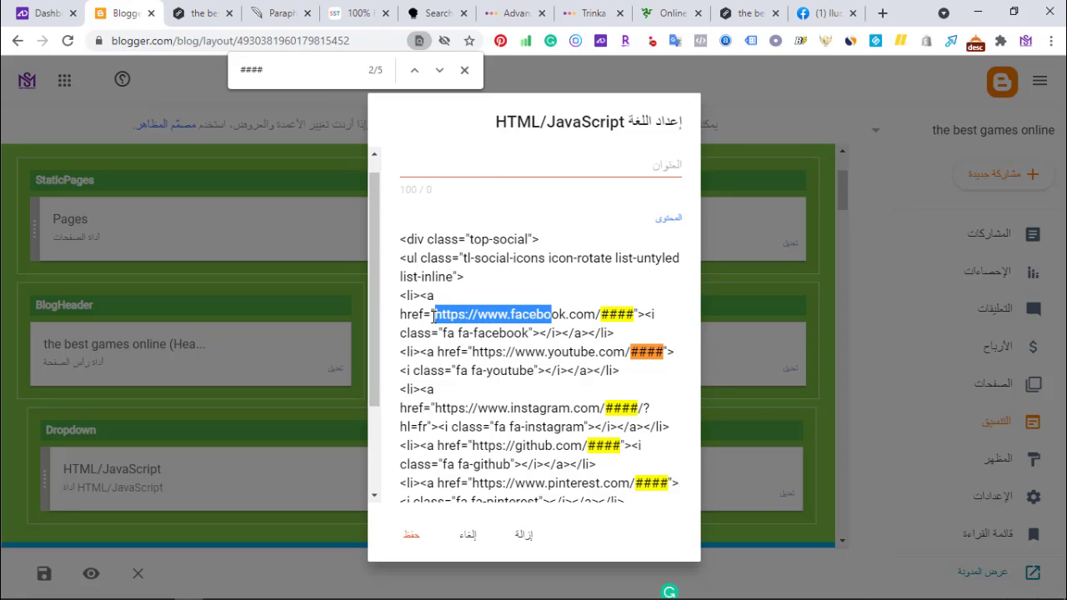
click(435, 314)
drag(436, 313, 634, 315)
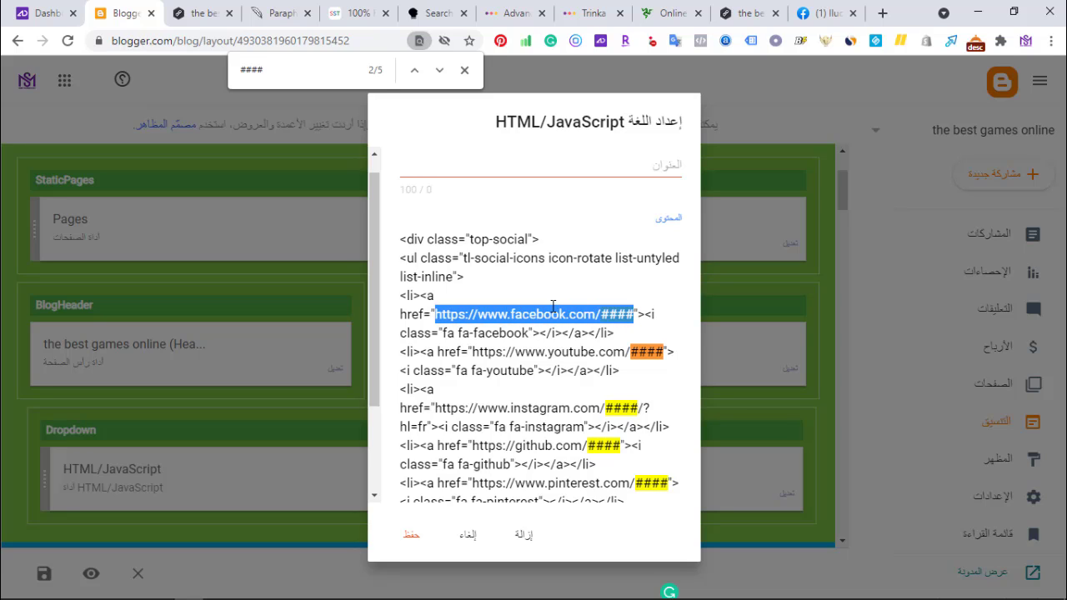
key(ctrl+v)
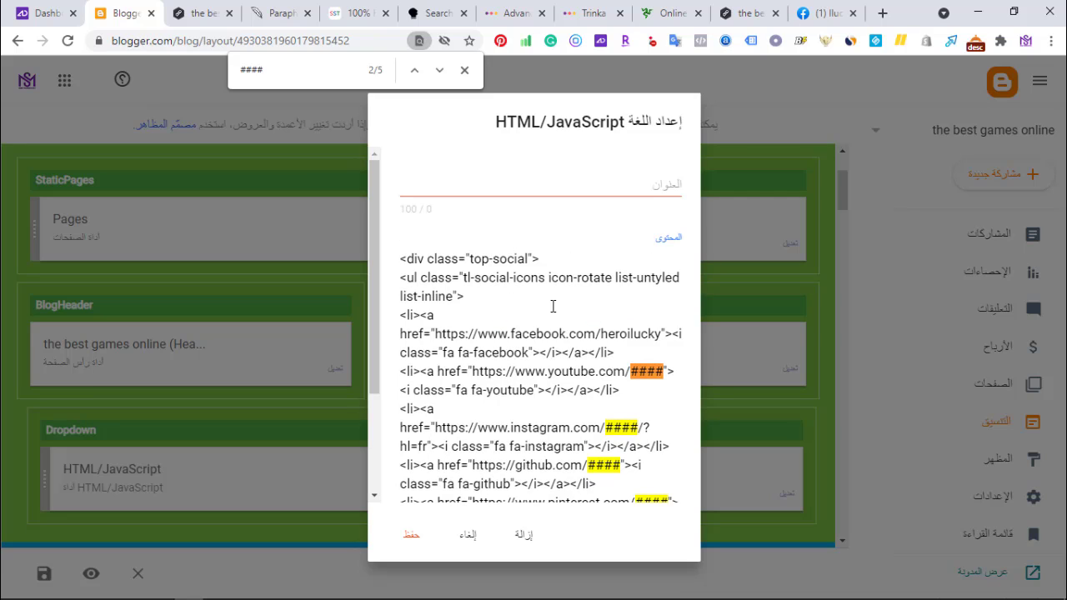
drag(600, 333, 664, 333)
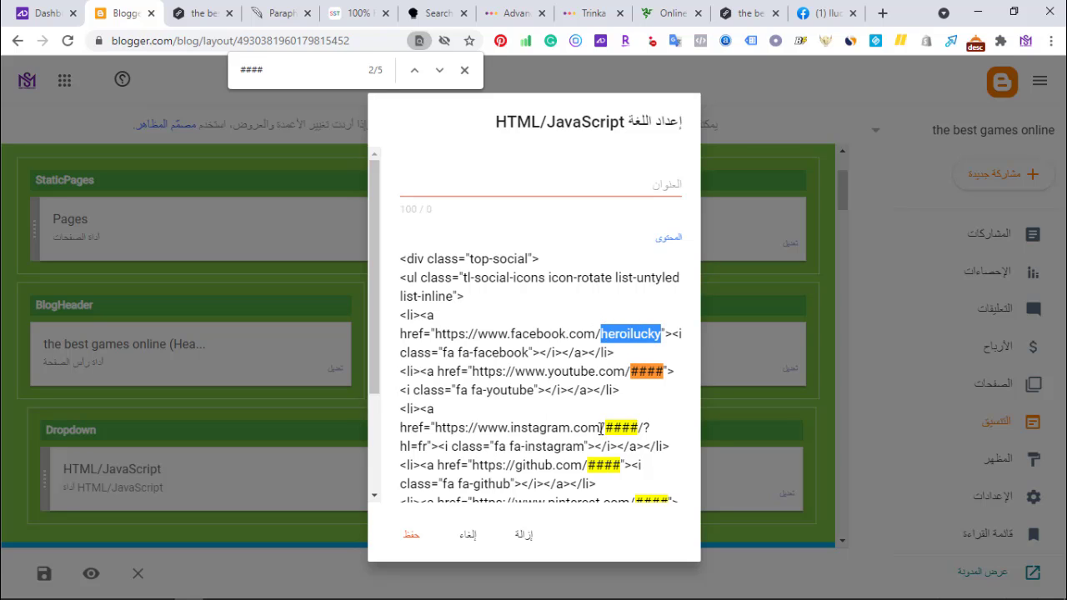
Step: Delete the GitHub list item from the SocialIcons code, save the gadget and check the social icons on the live blog
drag(378, 395, 374, 442)
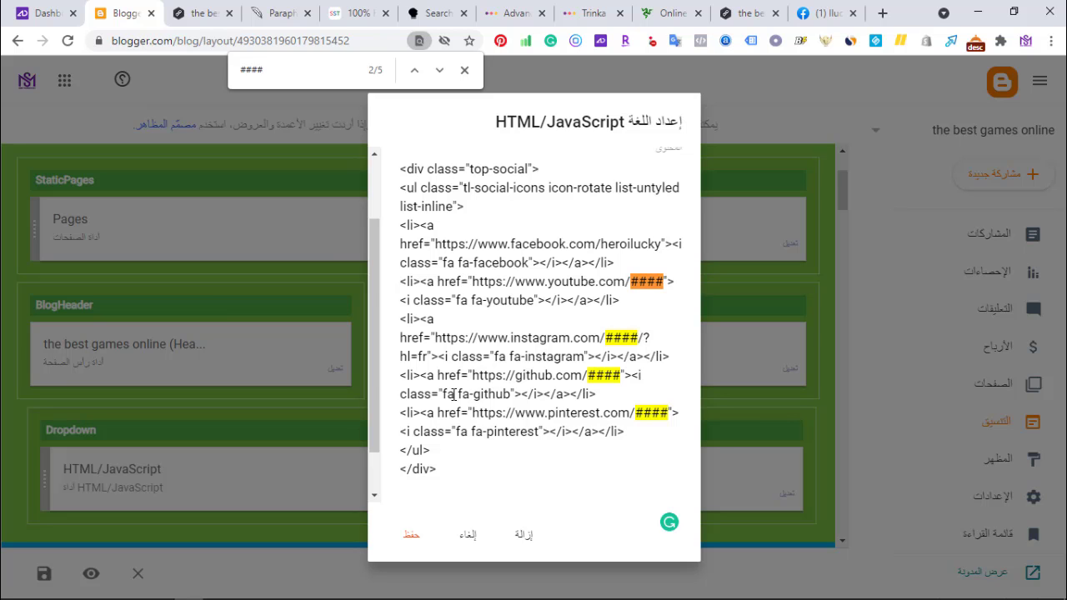
click(673, 12)
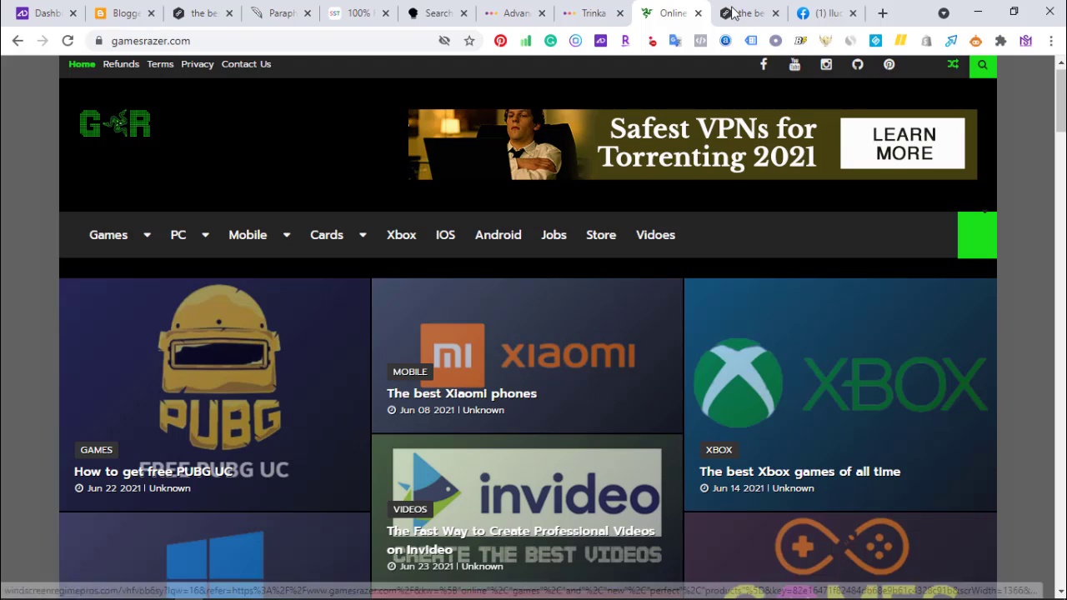
click(133, 12)
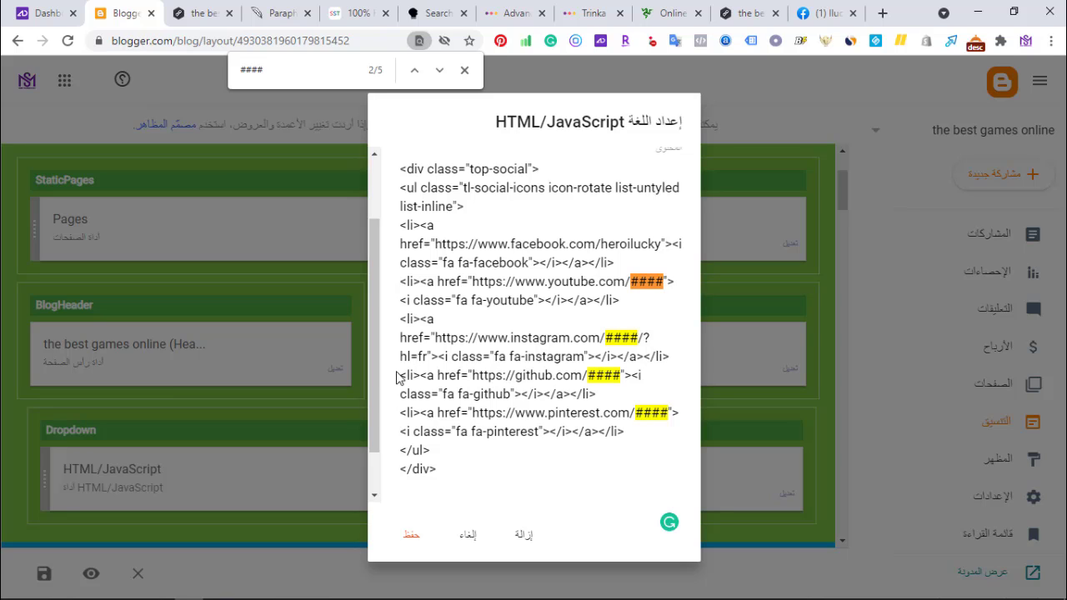
drag(401, 376, 601, 394)
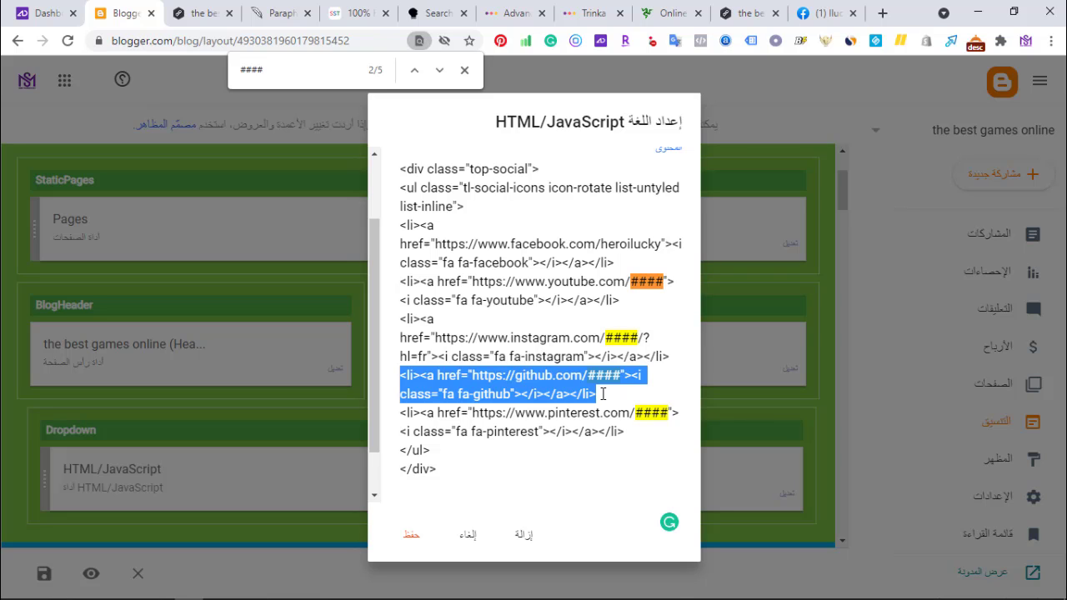
key(BackSpace)
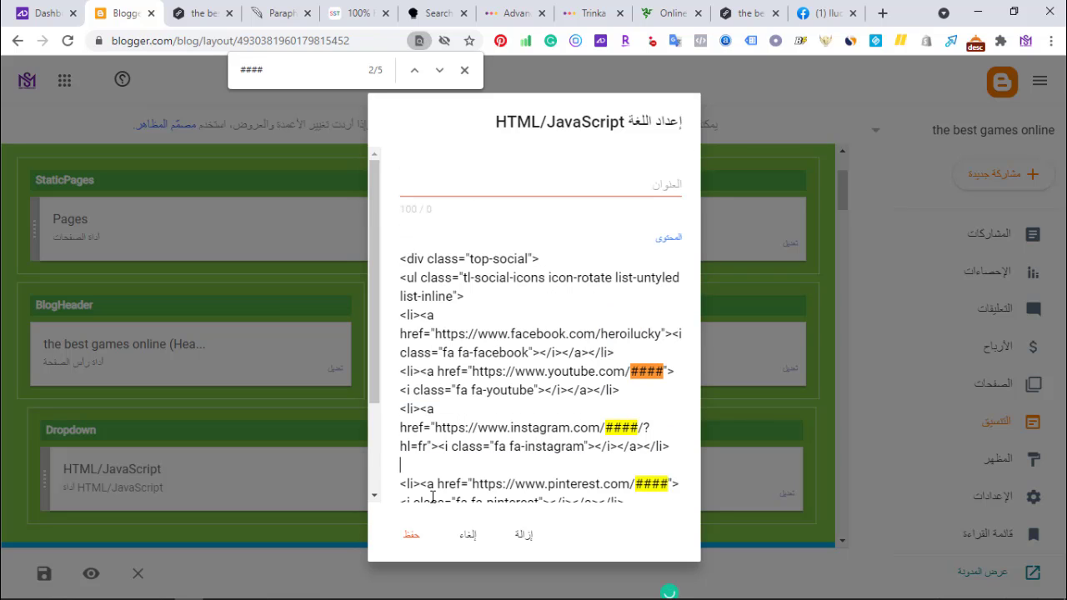
click(412, 534)
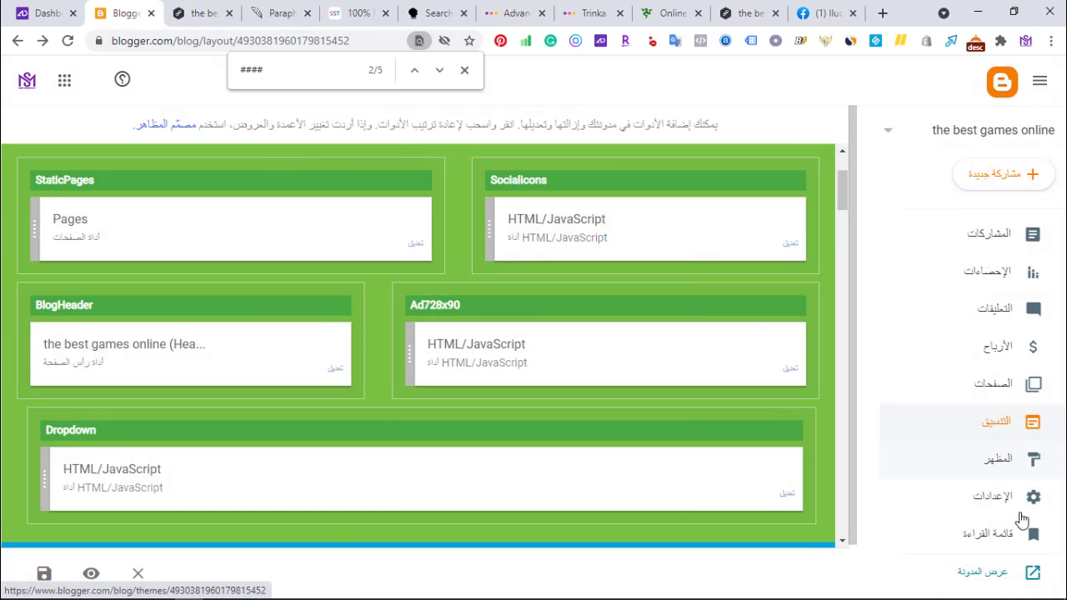
click(996, 584)
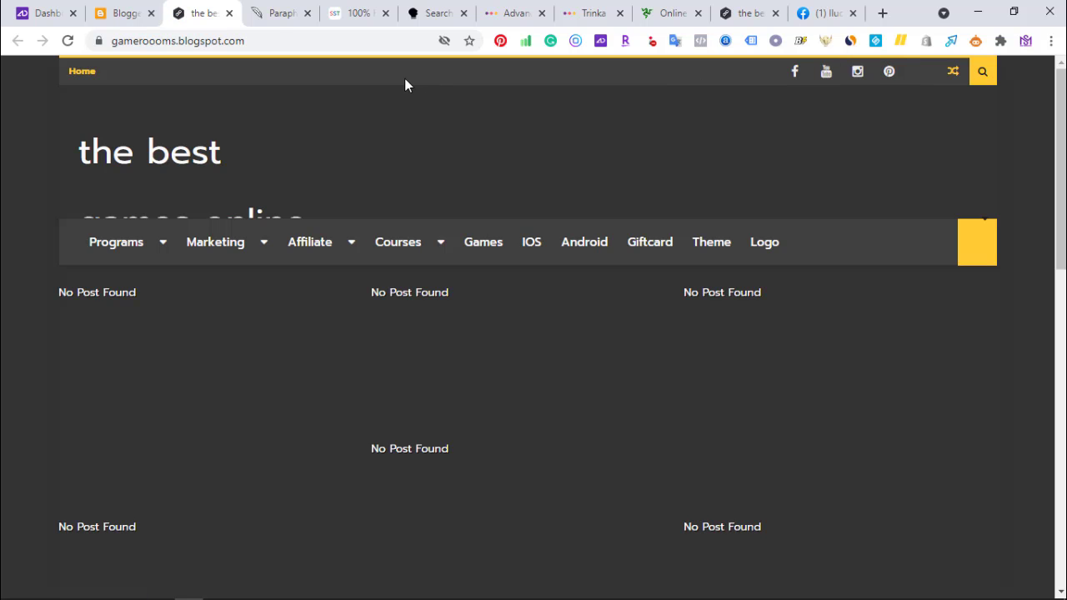
click(129, 11)
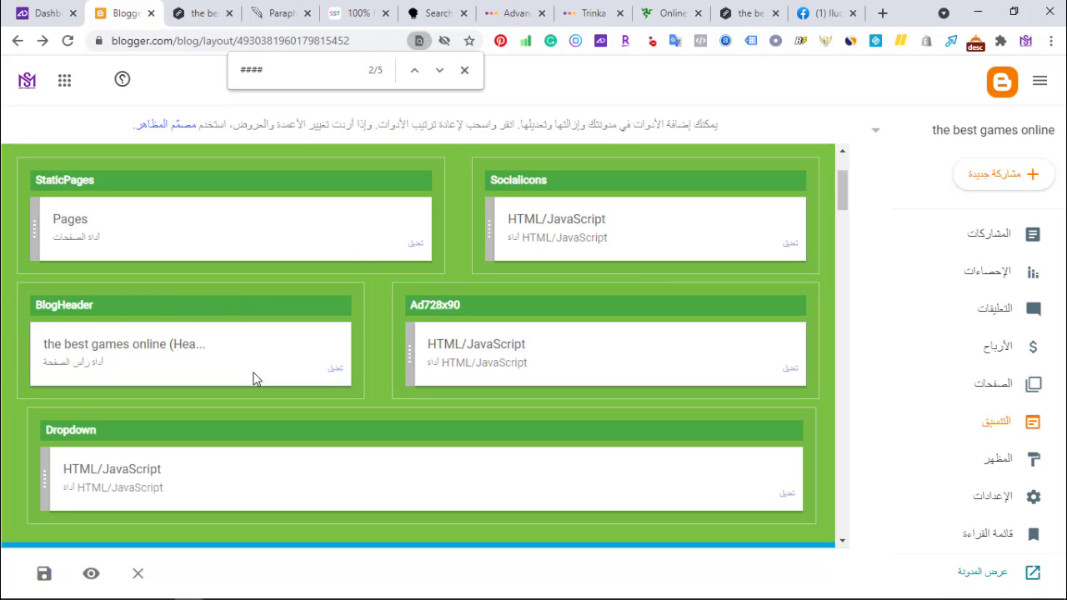
Step: Open the BlogHeader gadget's settings and compare them with the header logo on the example site gamesrazer.com
click(333, 369)
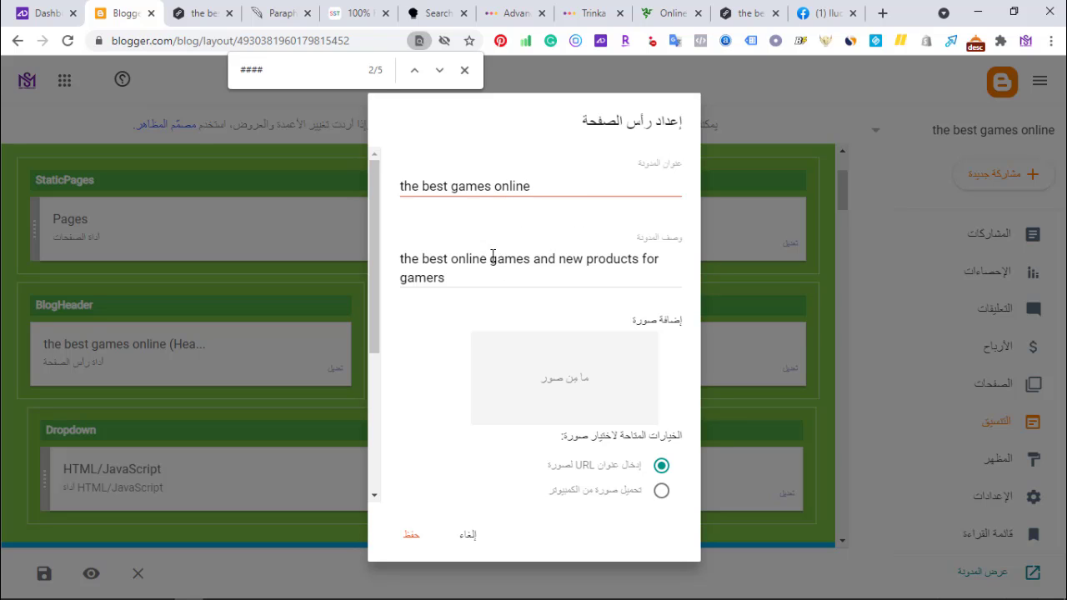
scroll(371, 256, down, 1)
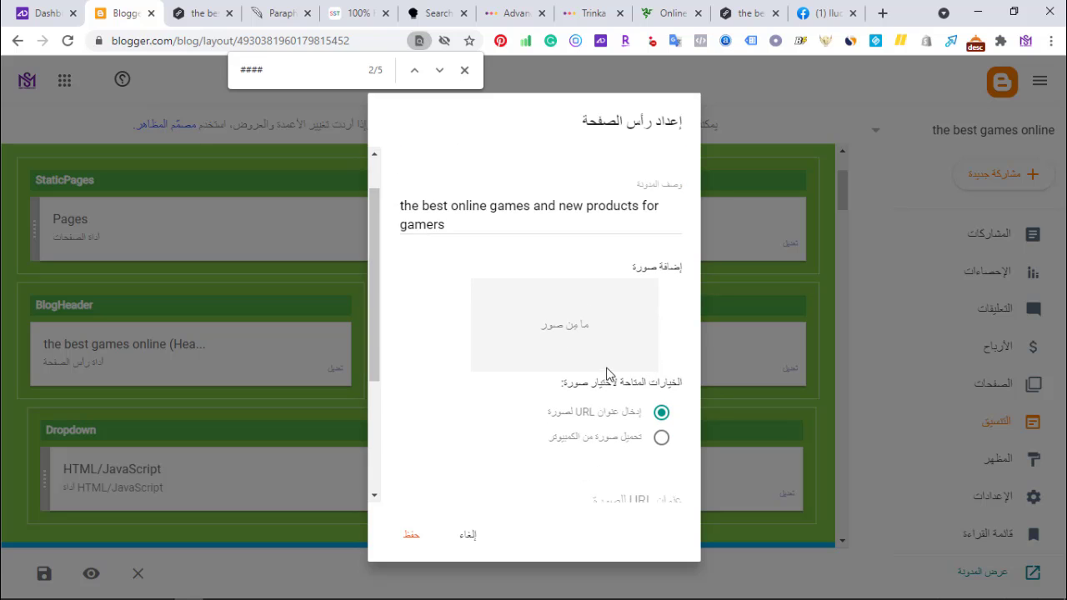
click(667, 10)
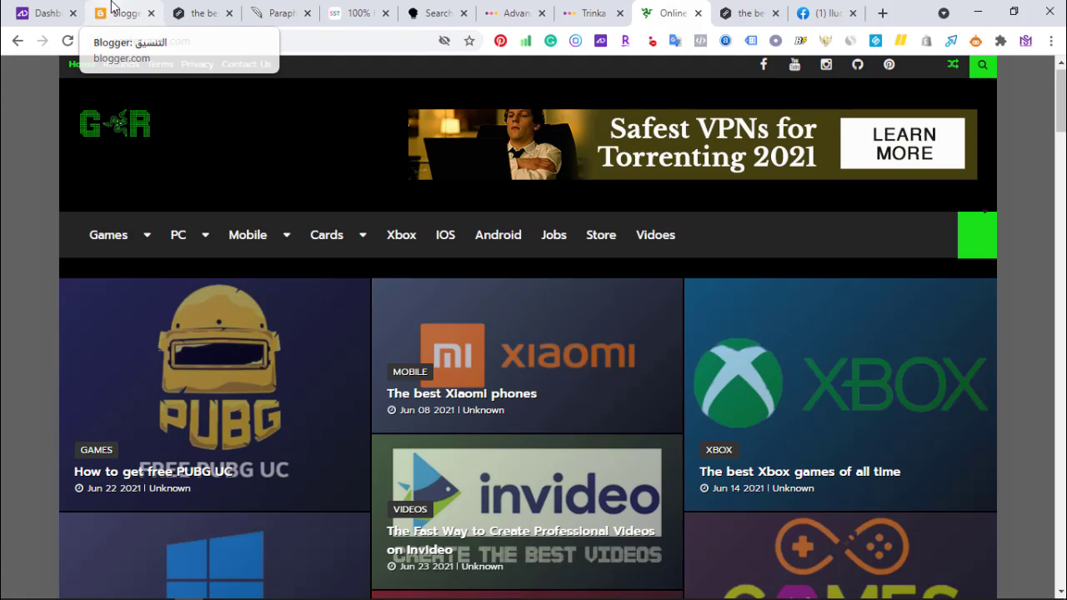
click(108, 11)
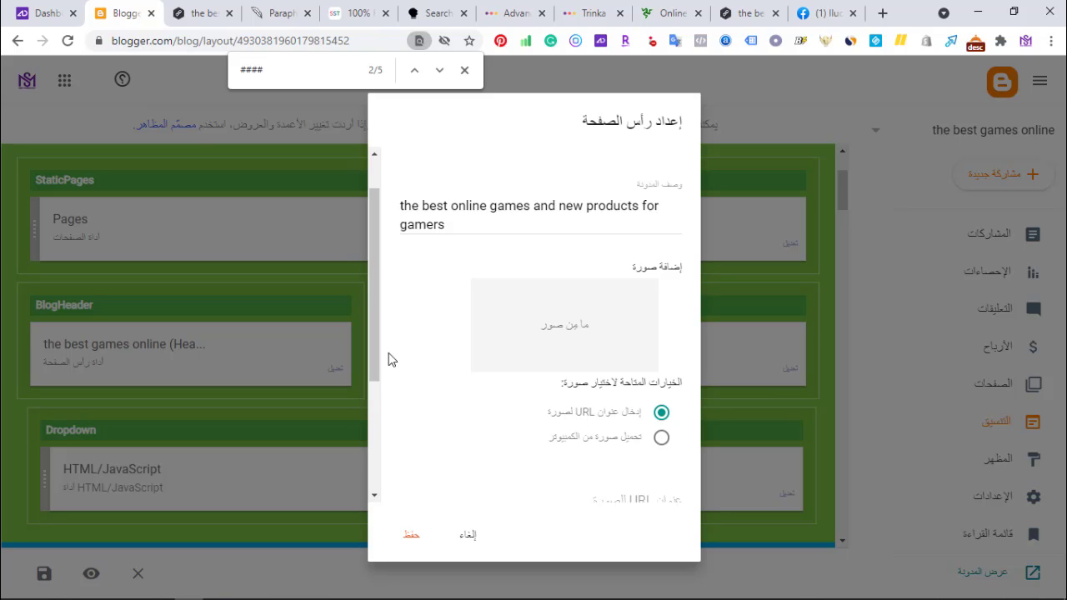
Step: Upload GR ICON from the Logo folder as the header image, place it instead of the title and description, and save the gadget
drag(375, 352, 374, 395)
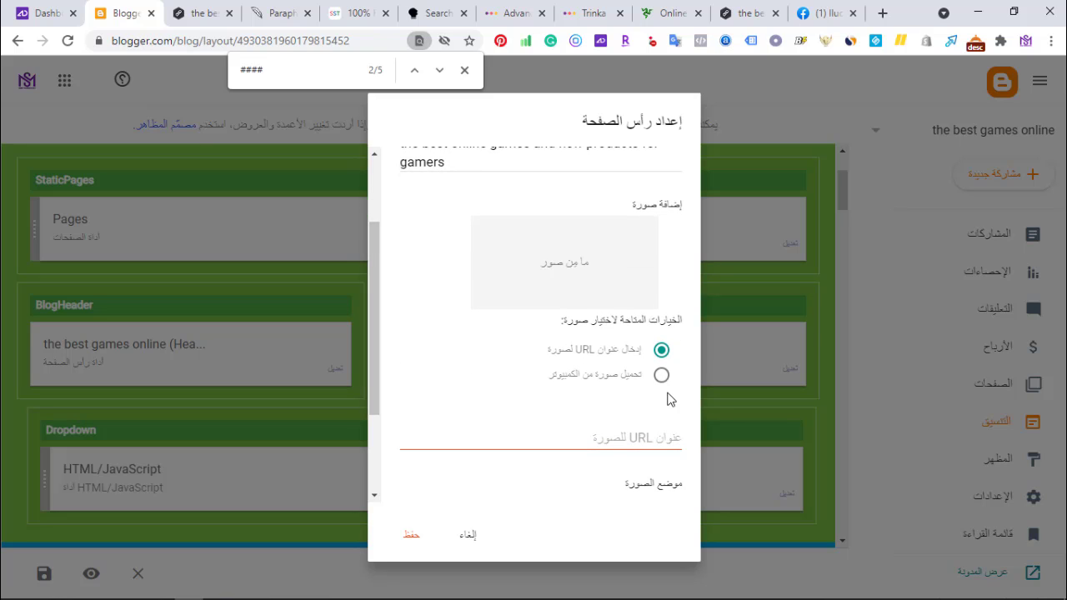
click(661, 376)
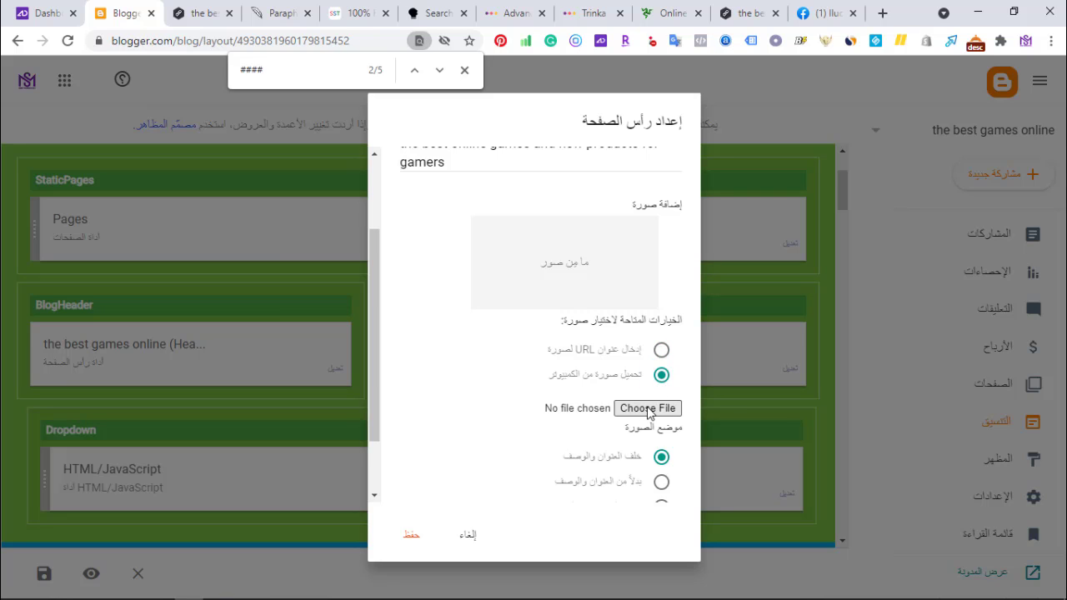
click(648, 409)
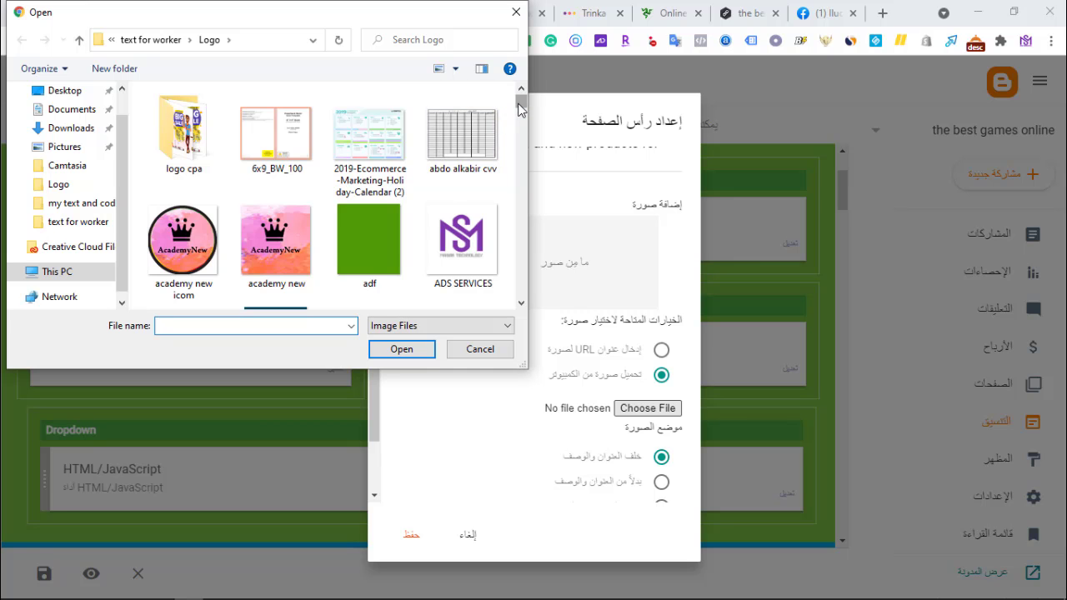
drag(520, 106, 519, 195)
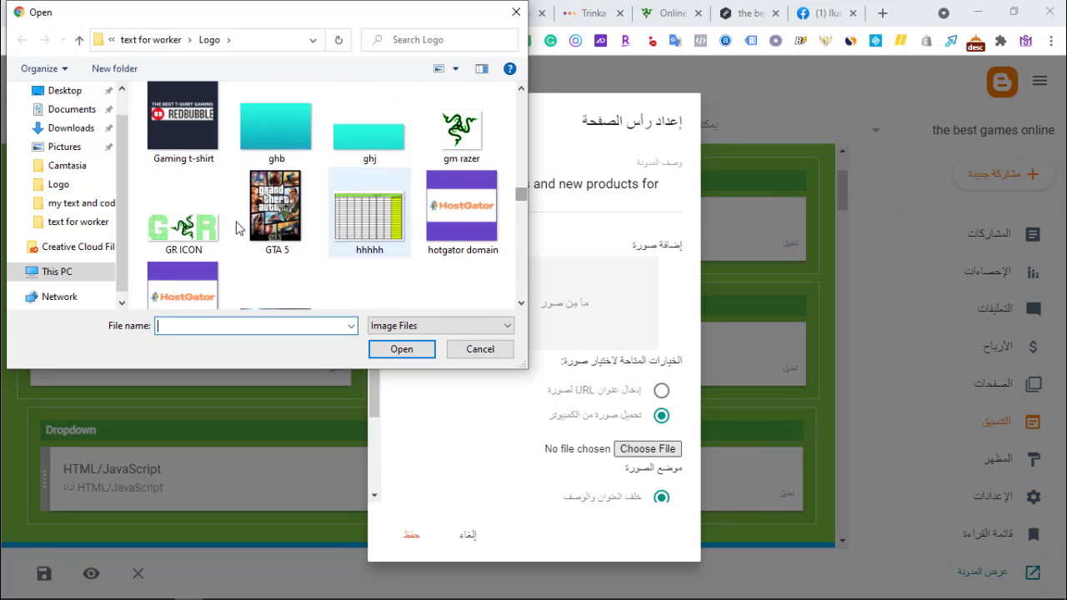
click(214, 230)
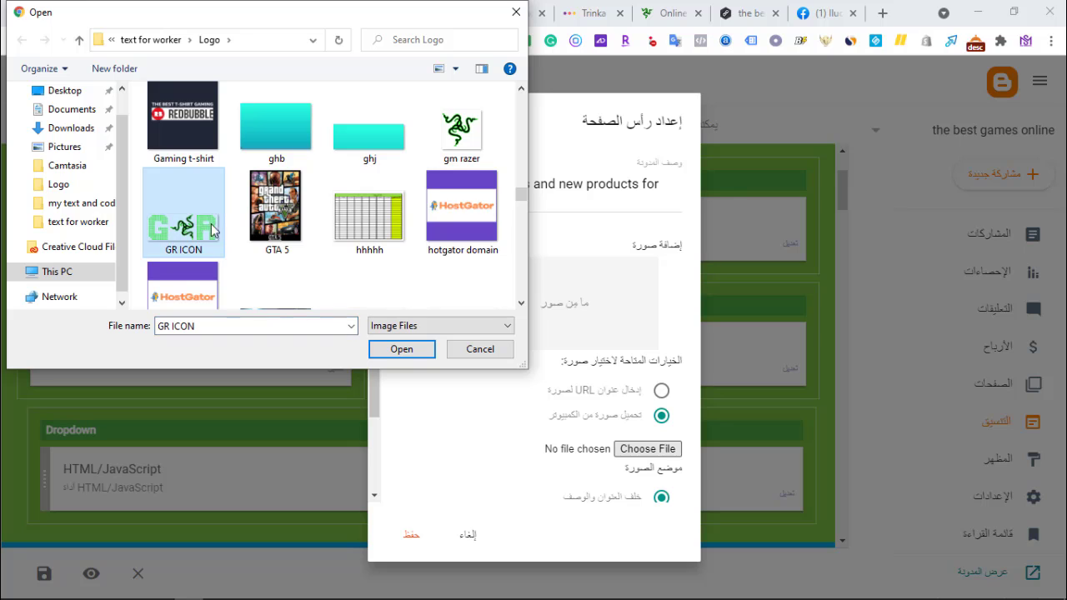
click(399, 351)
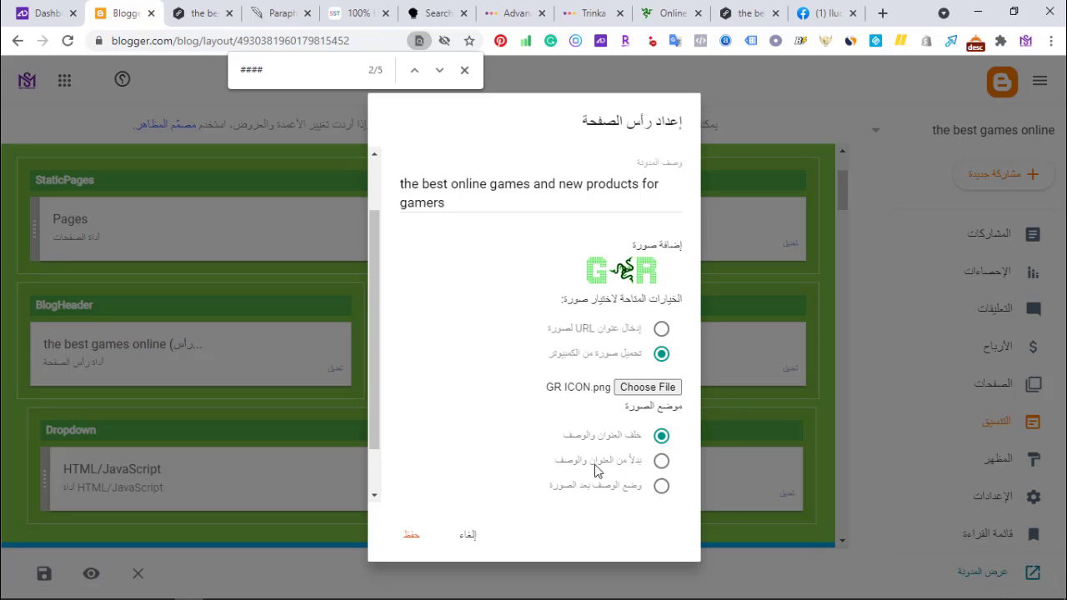
click(661, 462)
click(411, 538)
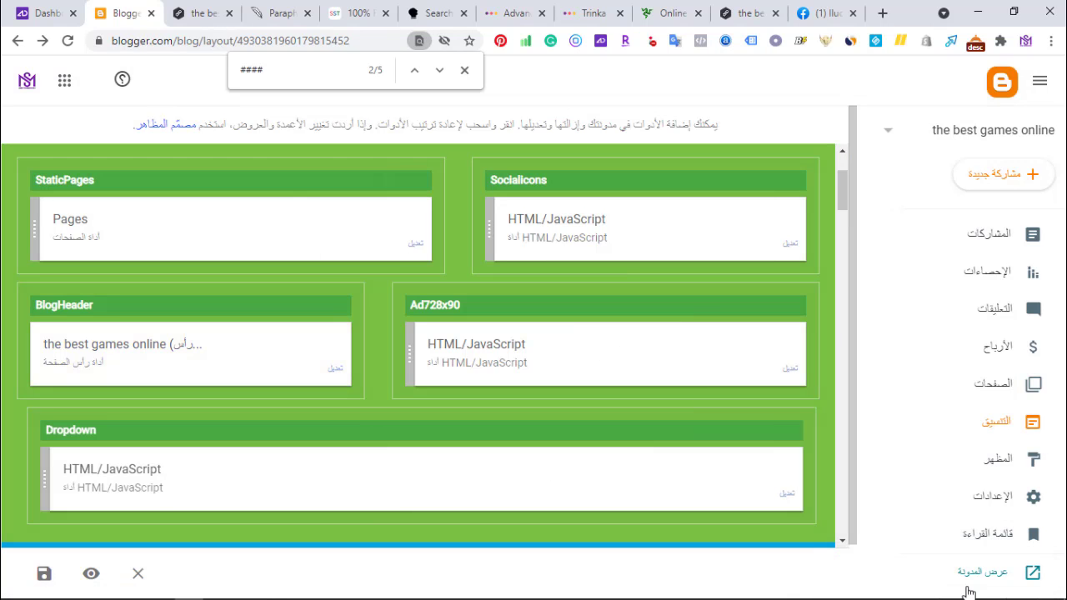
Step: Check the header logo on the live blog, and compare the Ad728x90 gadget's settings with the banner area on gamesrazer.com without changing them
click(984, 575)
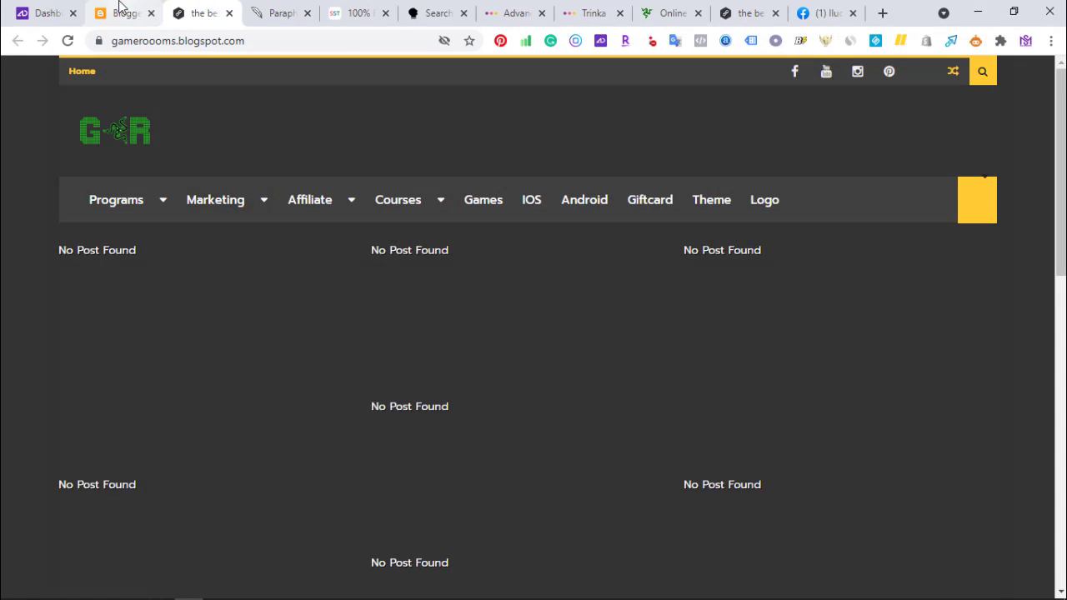
click(123, 13)
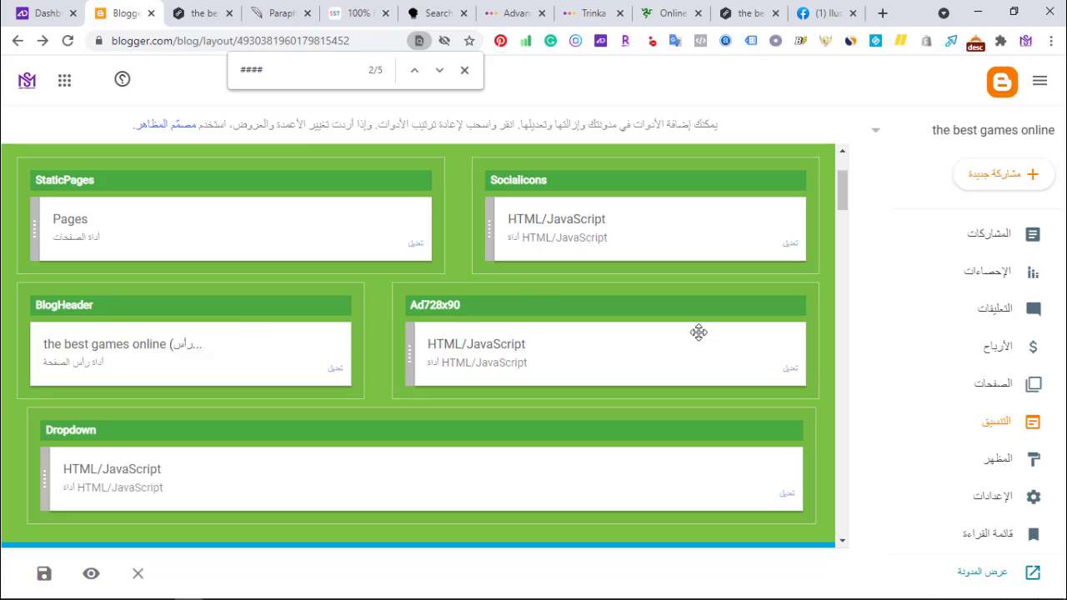
click(791, 370)
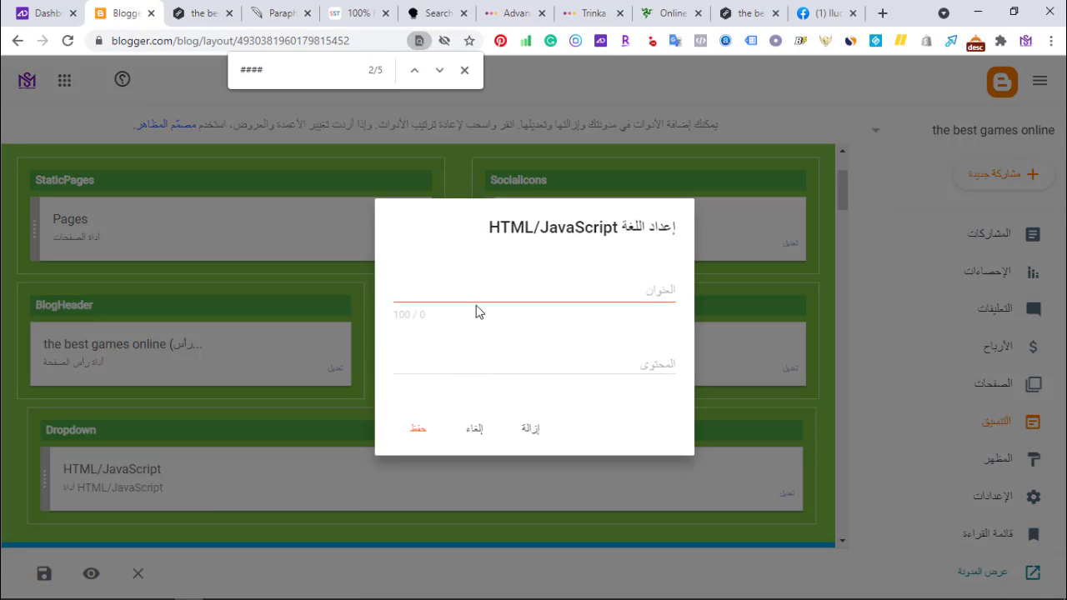
click(541, 364)
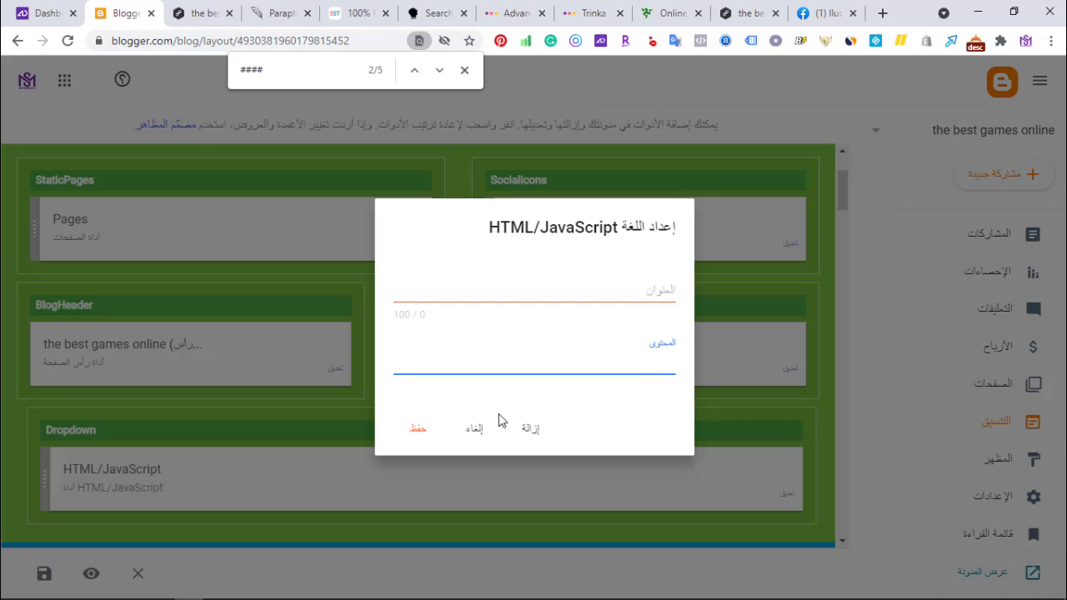
click(475, 430)
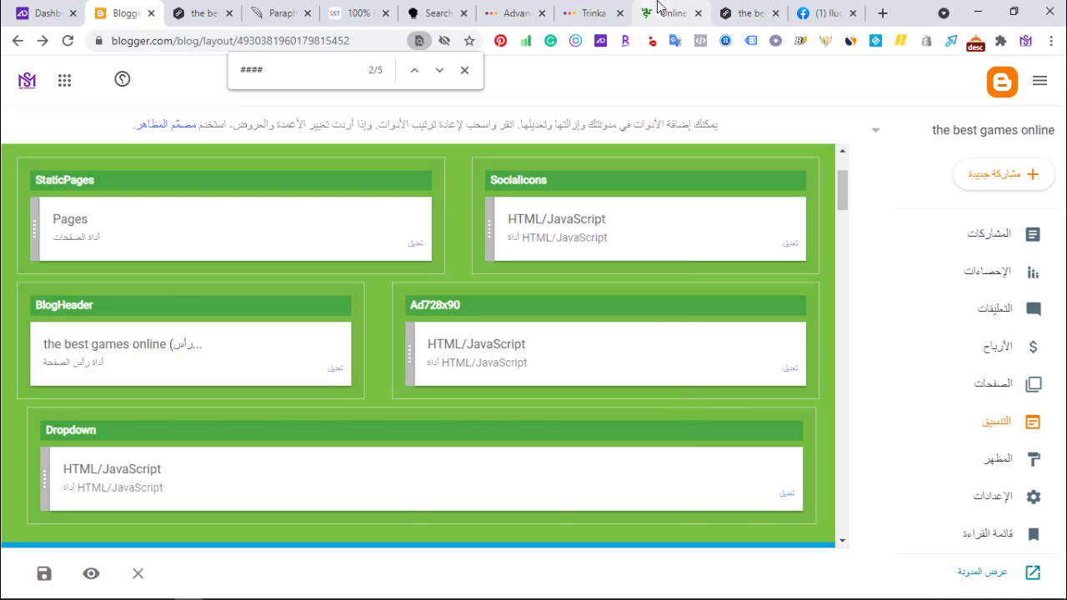
click(647, 10)
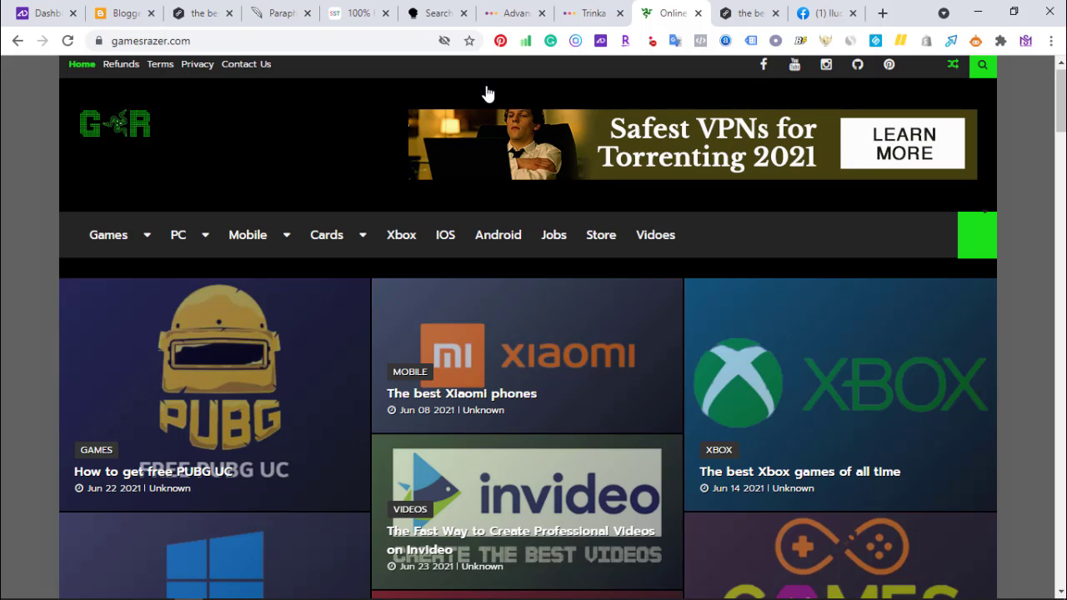
click(117, 10)
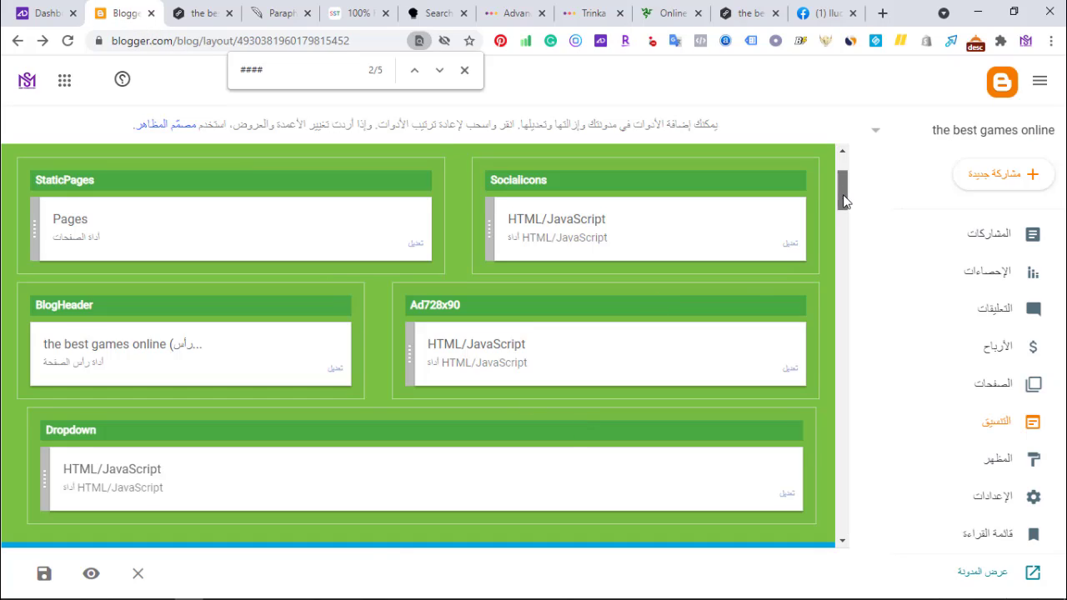
Step: Open the Dropdown gadget's settings in Blogger and compare its code with the navigation menu on gamesrazer.com
scroll(843, 196, down, 2)
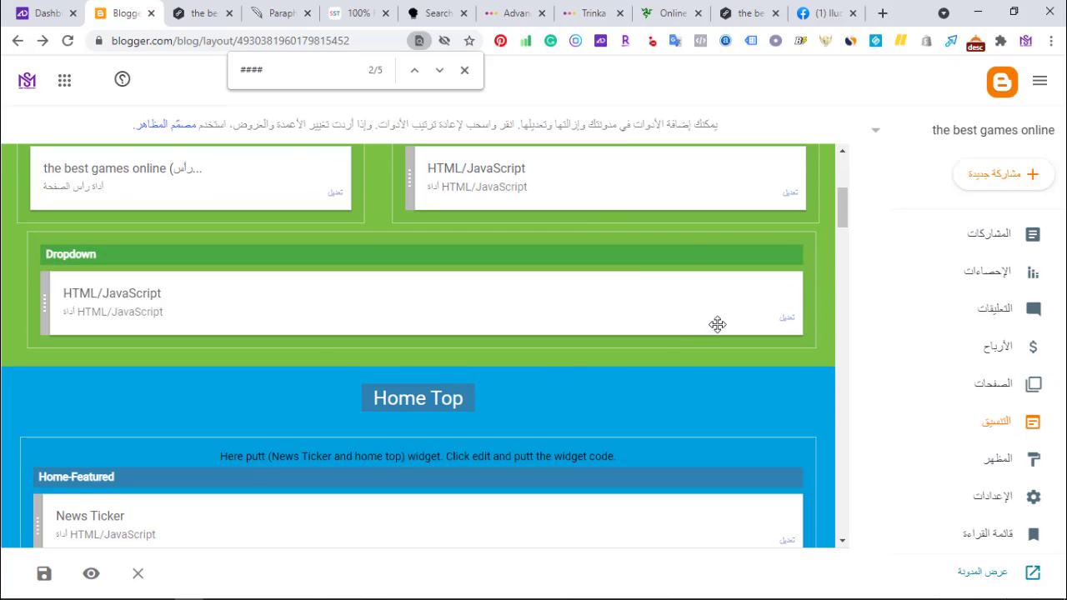
click(786, 319)
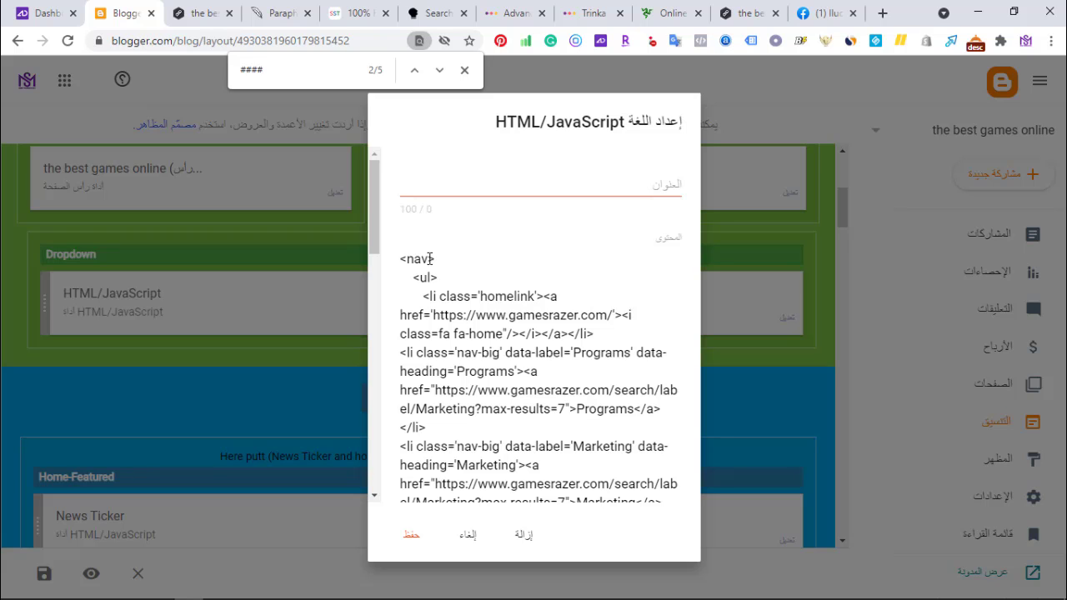
click(680, 12)
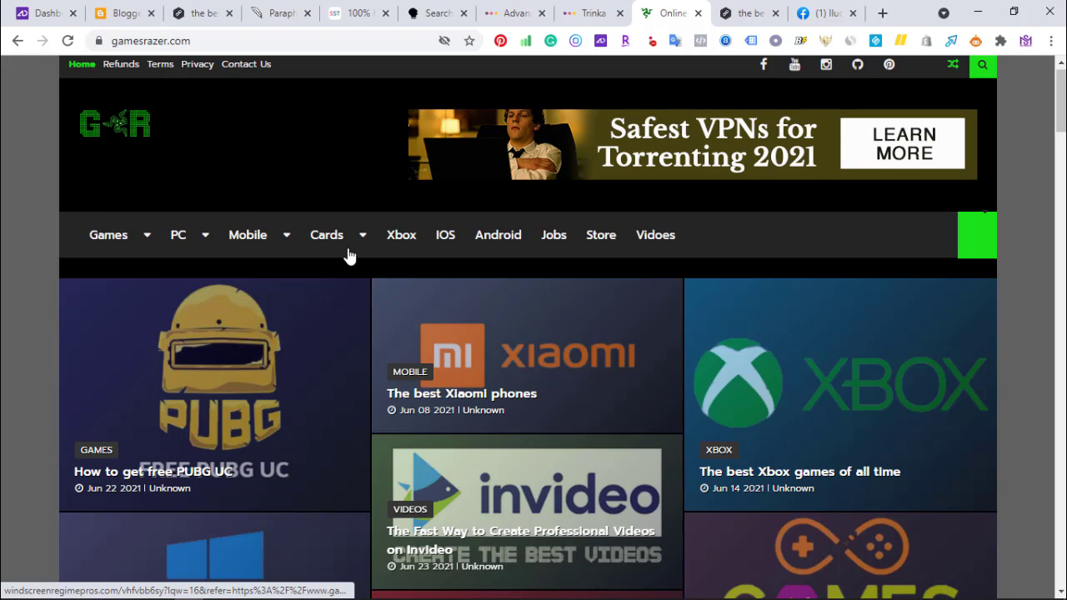
click(131, 15)
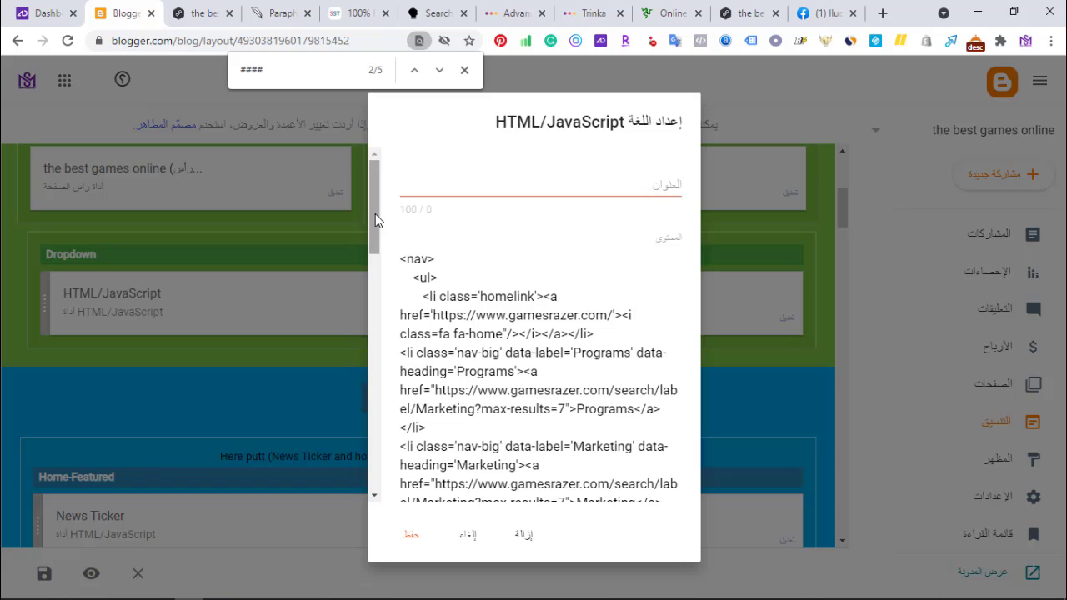
Step: Examine the homelink address in the Dropdown code against the Home link on gamesrazer.com and the menu on the live blog
drag(375, 213, 375, 224)
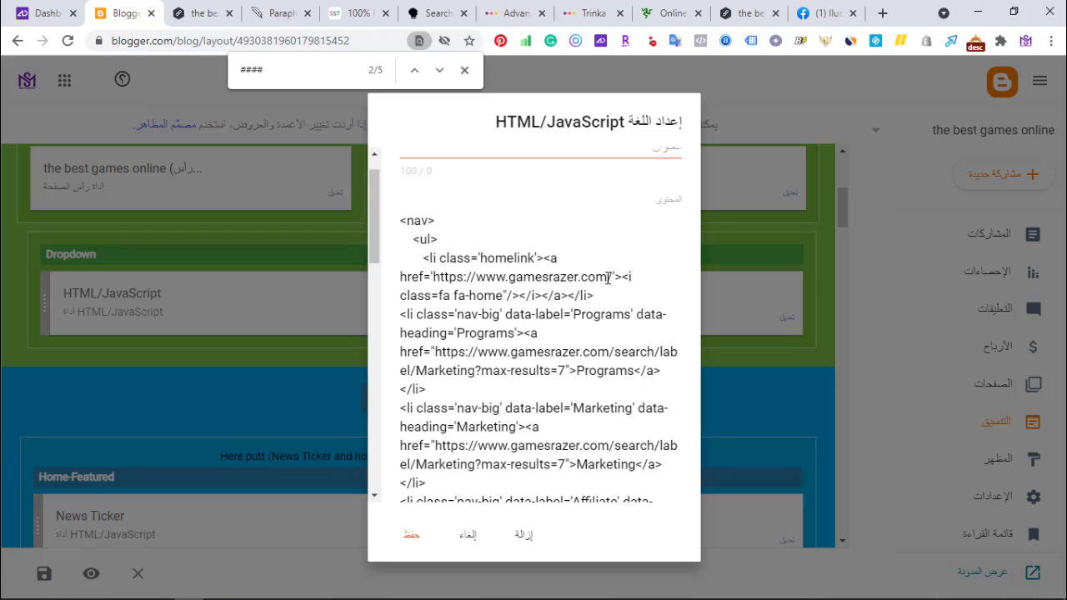
drag(607, 277, 478, 280)
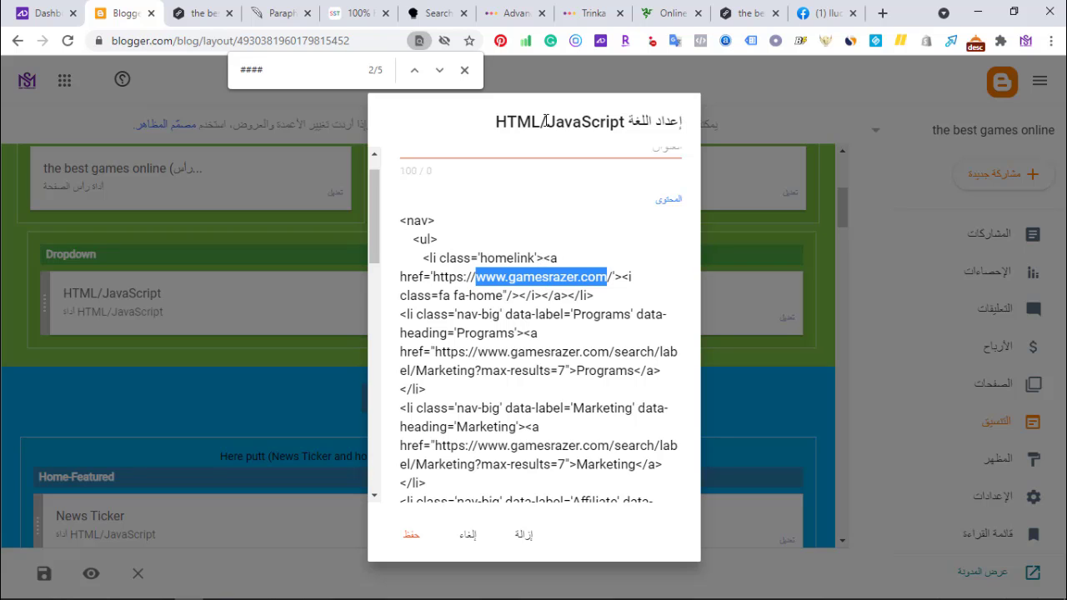
click(661, 14)
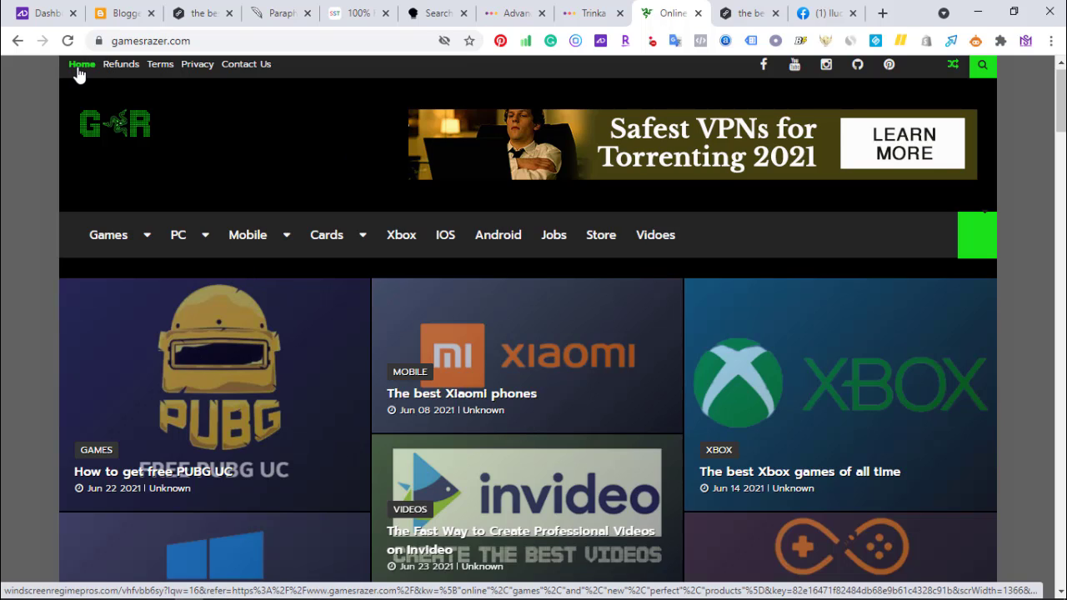
click(117, 13)
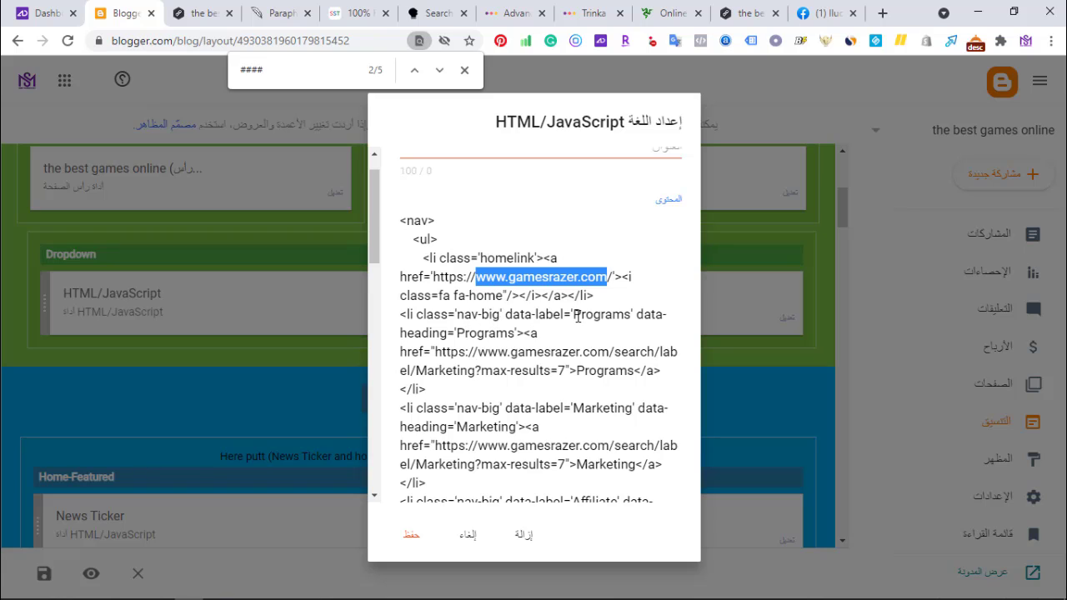
click(209, 14)
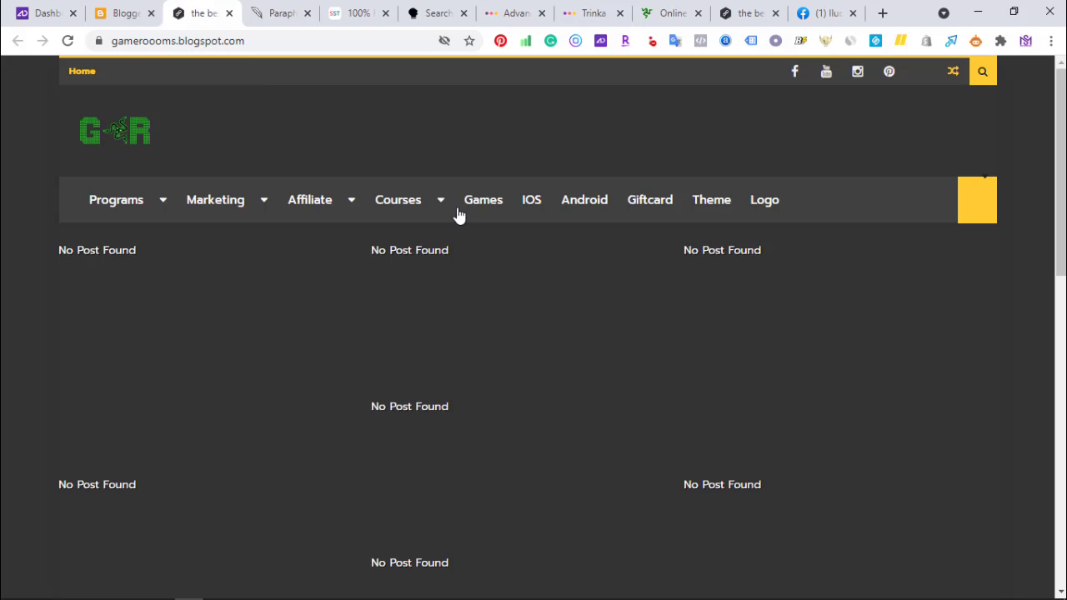
mouse_move(137, 204)
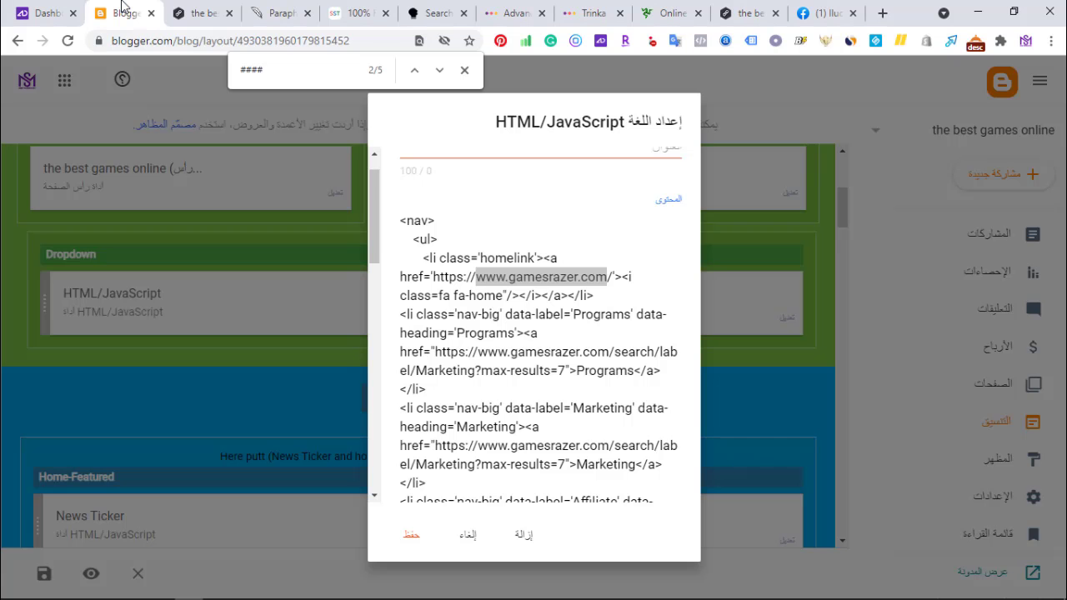
click(121, 13)
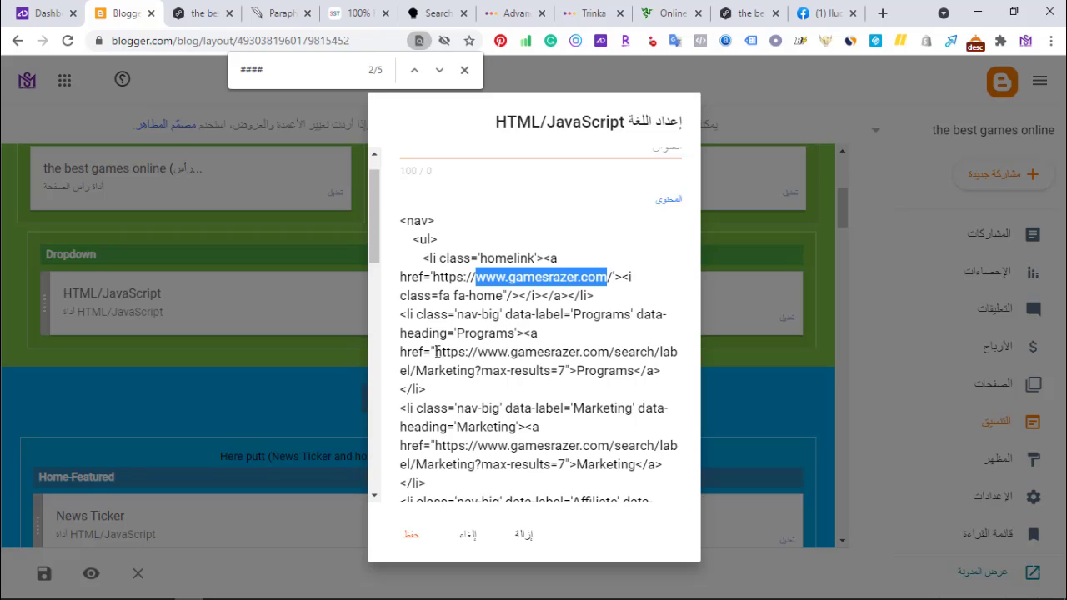
Step: Select the Programs link address in the Dropdown code and look for a Labels list on gamesrazer.com and the live blog
drag(435, 352, 566, 368)
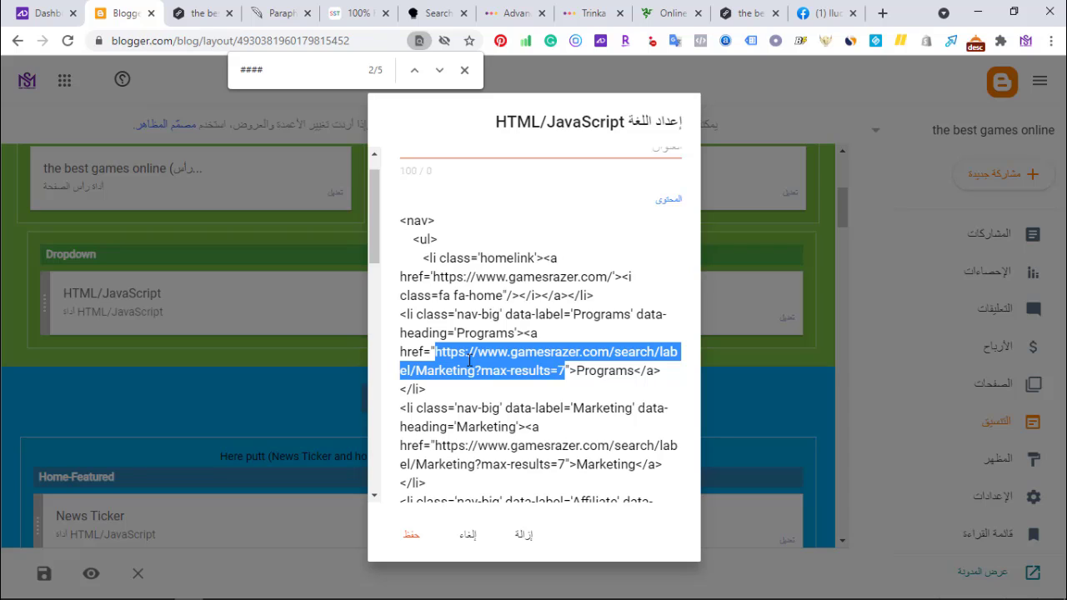
click(664, 10)
drag(1059, 137, 1059, 393)
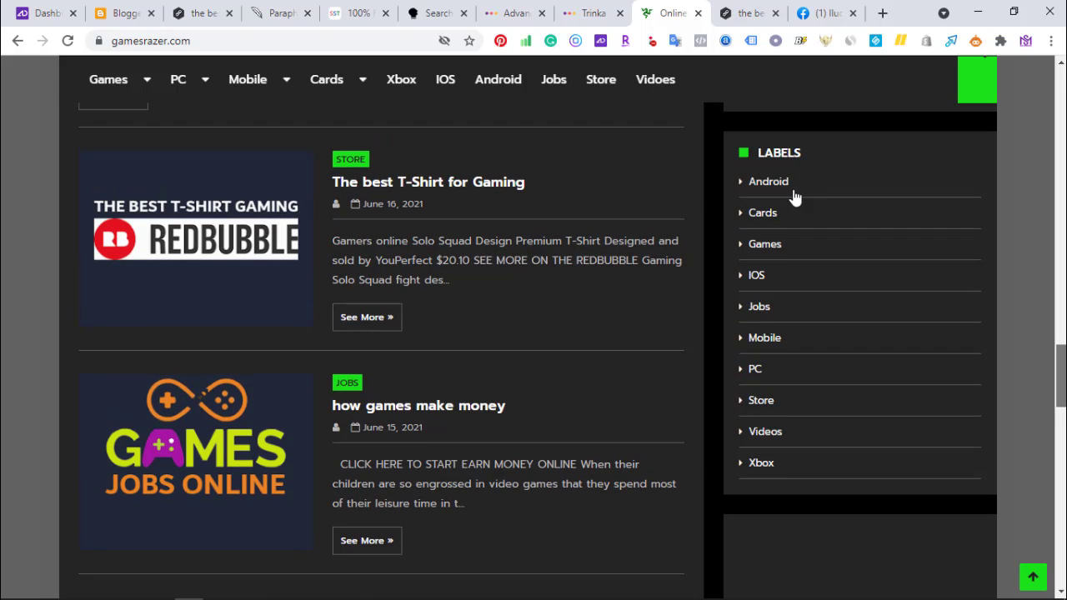
scroll(781, 361, down, 1)
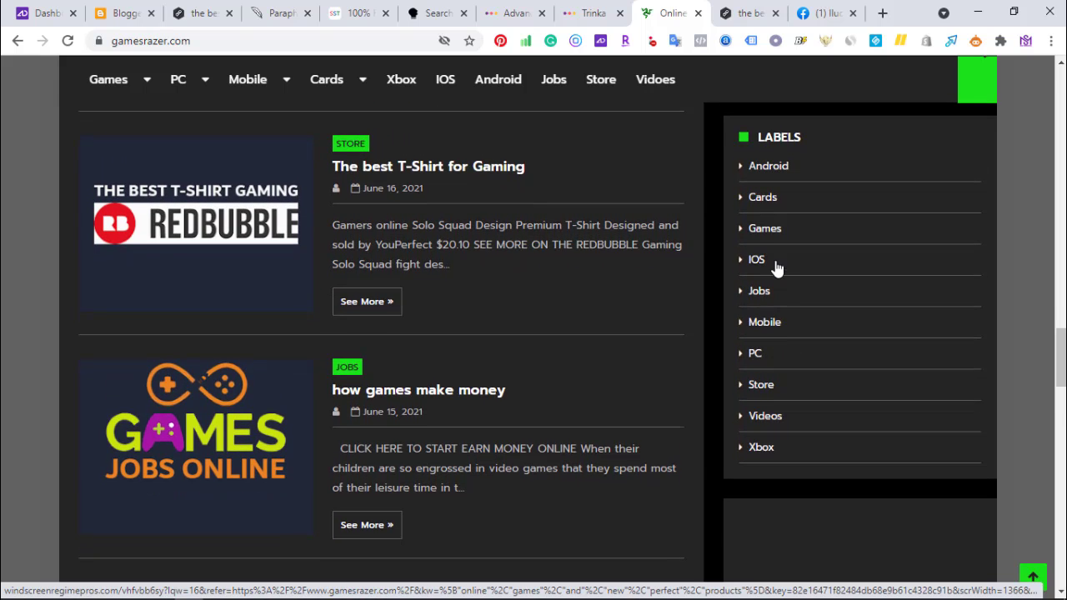
click(187, 10)
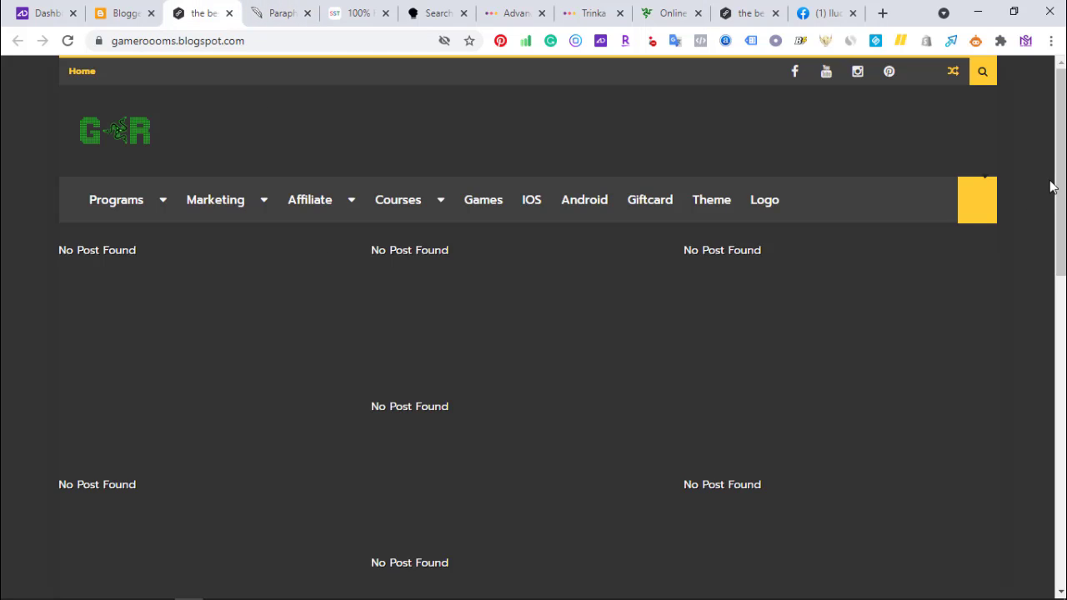
drag(1058, 188, 1040, 469)
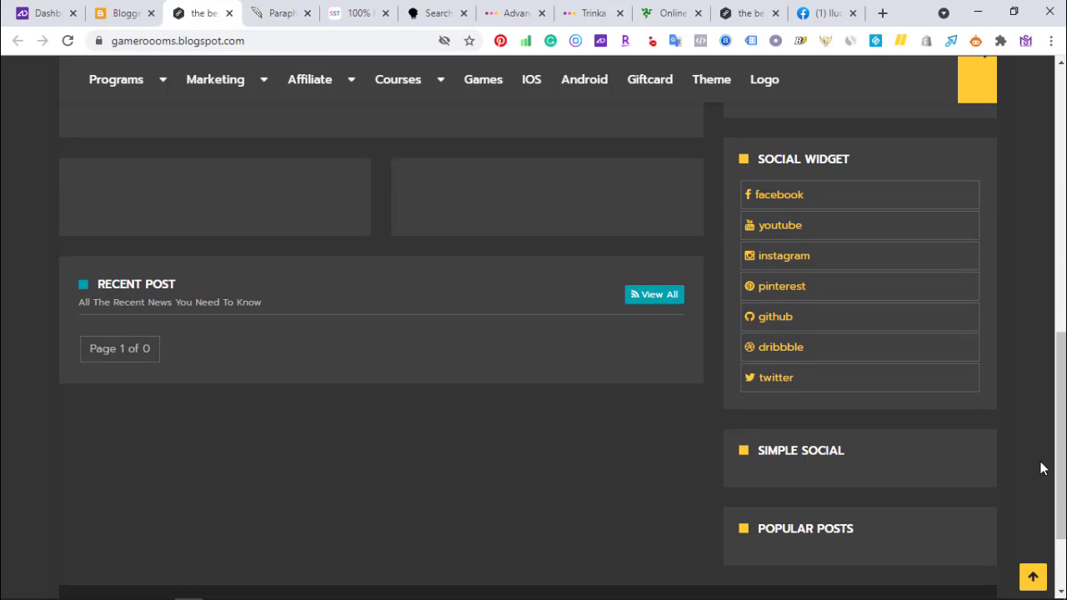
scroll(912, 402, down, 2)
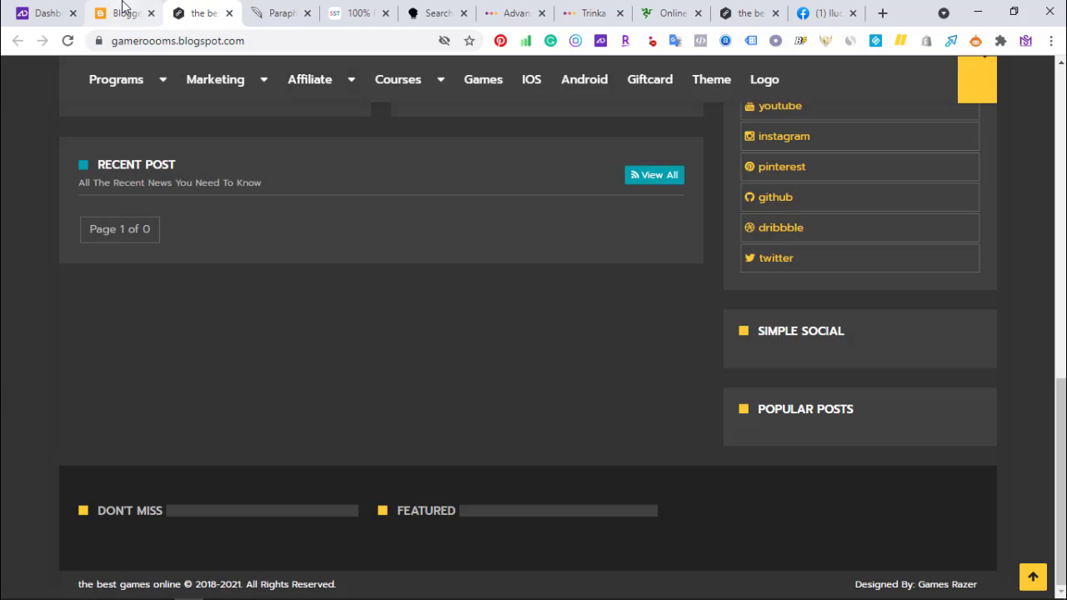
click(125, 13)
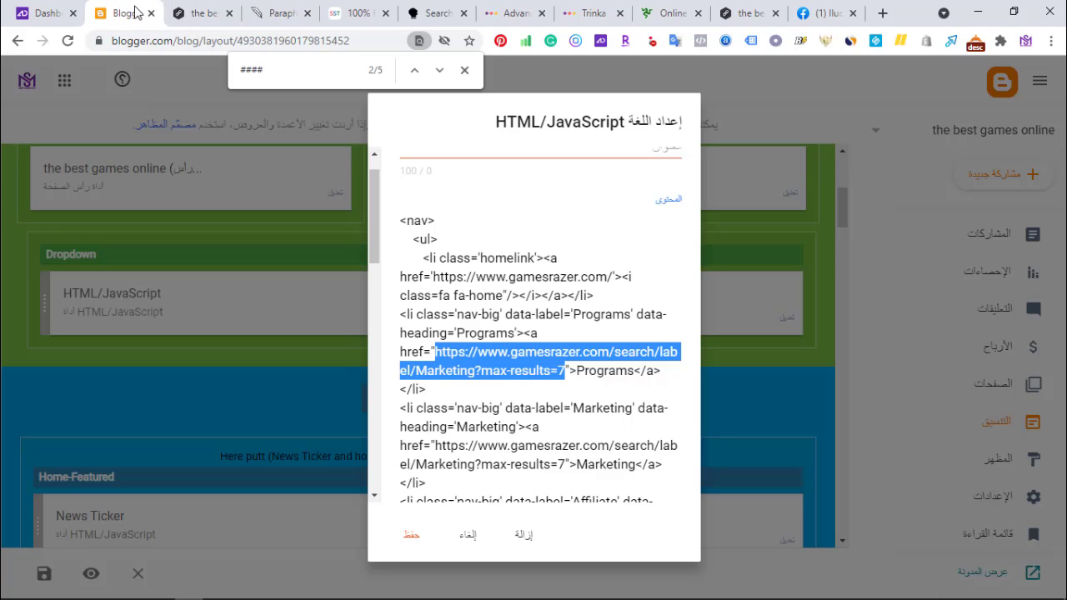
Step: Open the Games label page from the Labels list on gamesrazer.com, closing the ad pop-up, and select the page's full address
click(670, 13)
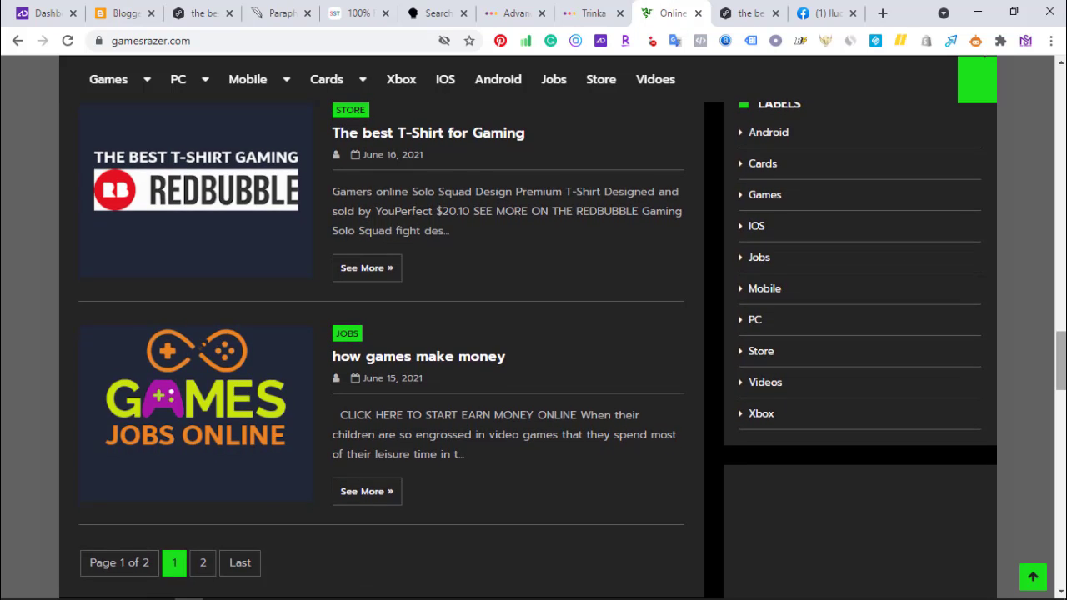
scroll(817, 348, up, 2)
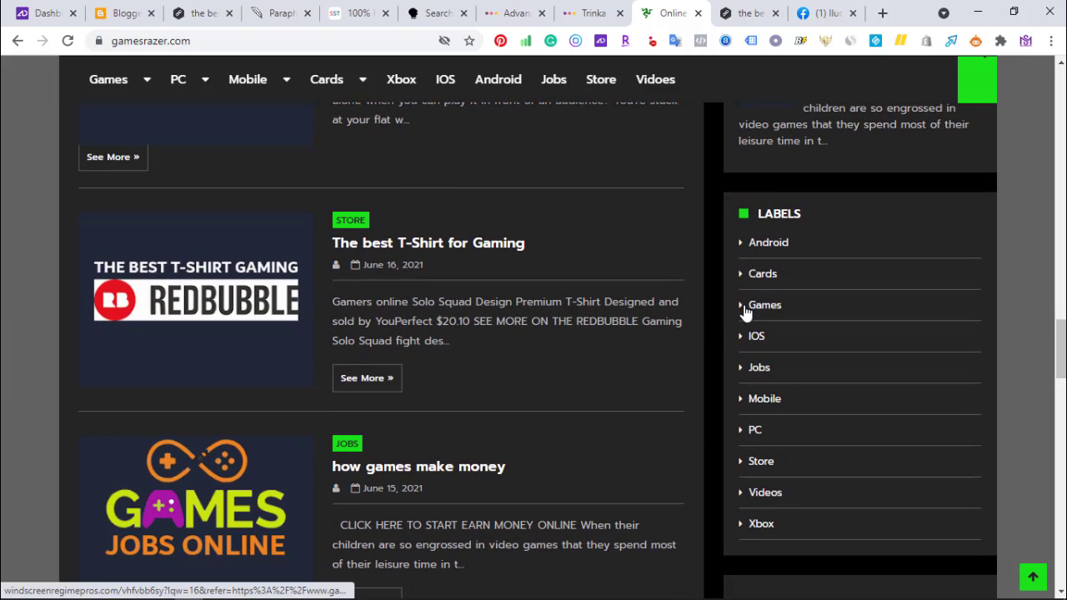
click(745, 310)
right_click(744, 306)
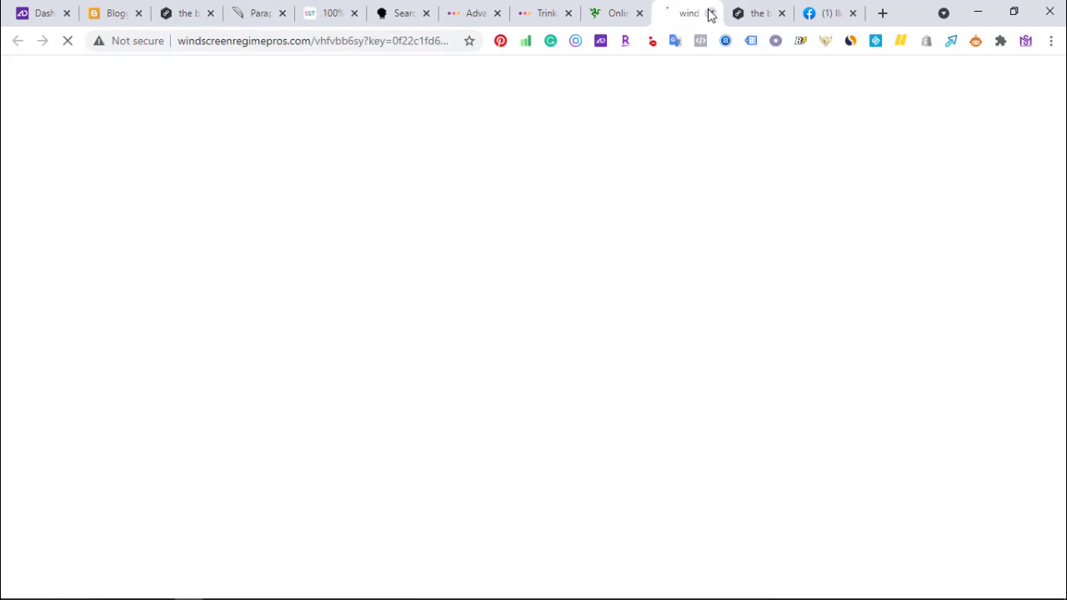
click(710, 13)
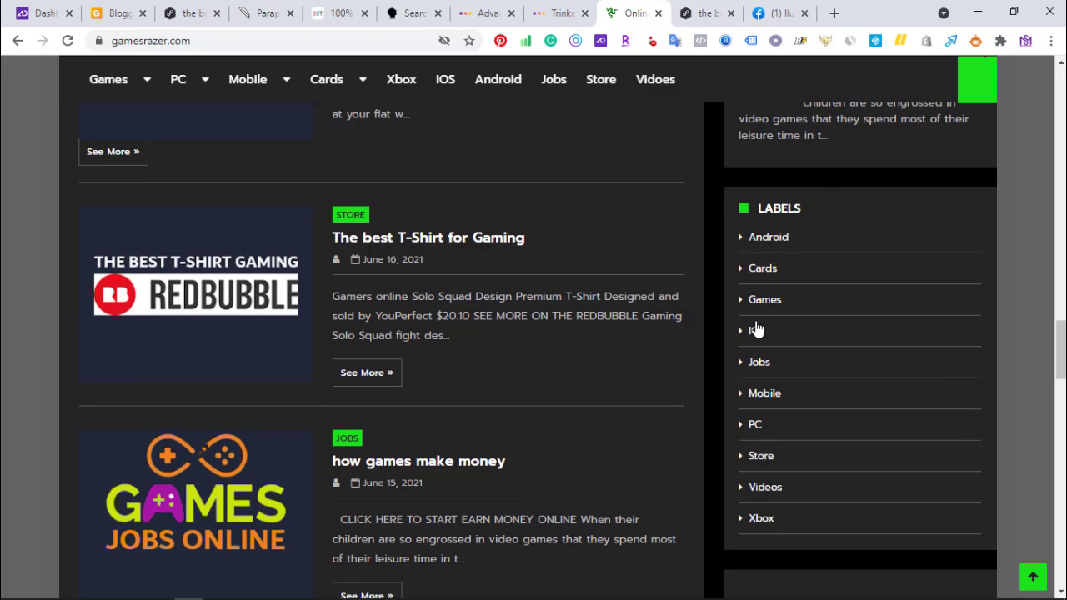
click(754, 291)
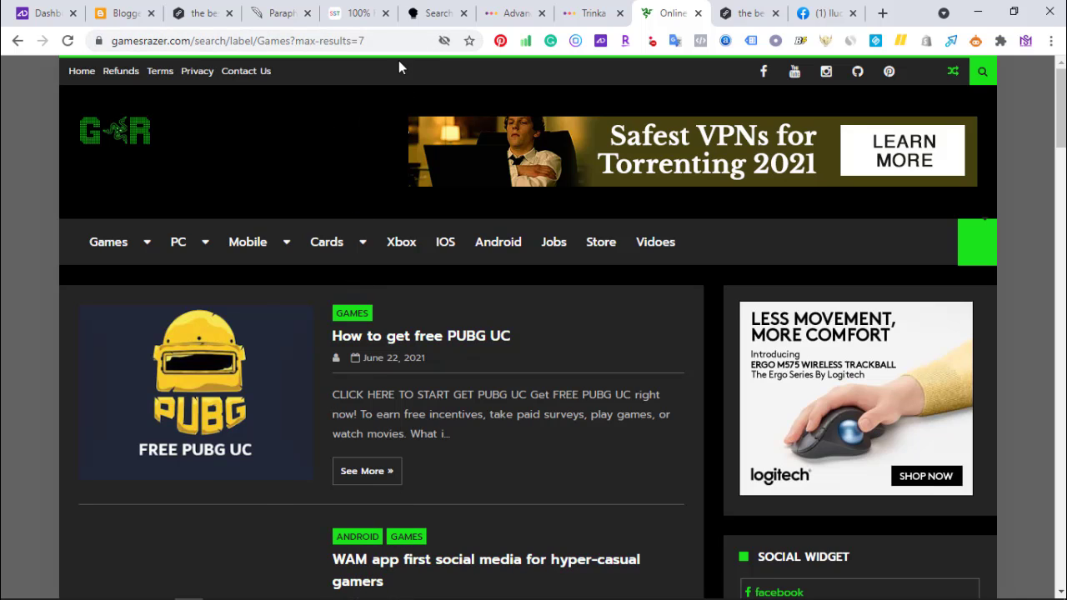
click(385, 40)
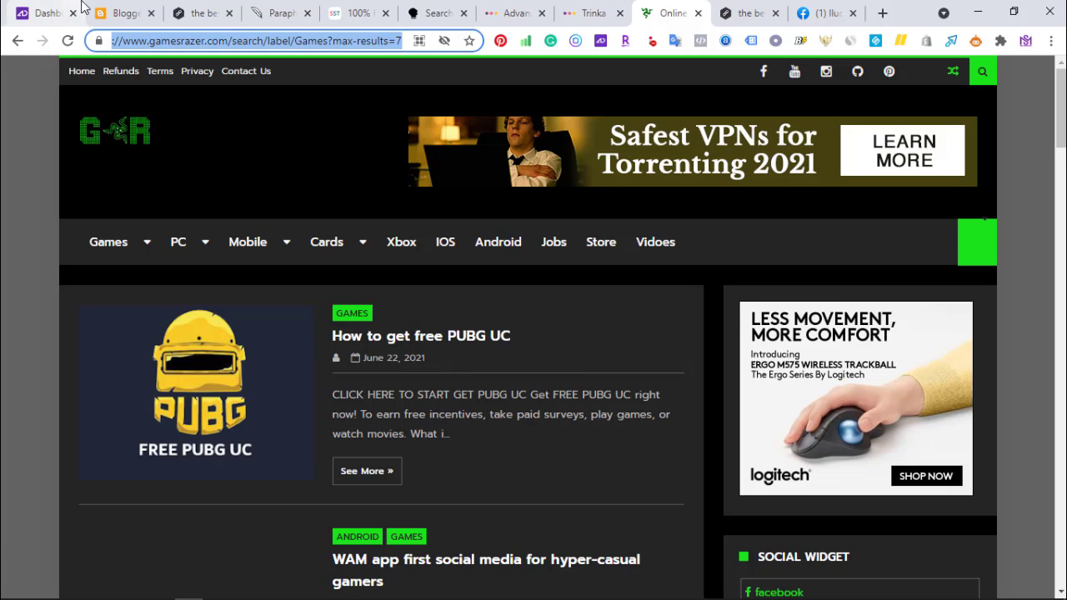
Step: Review the Programs and Marketing link addresses in the Dropdown code and compare them with the menu on the live blog
click(129, 14)
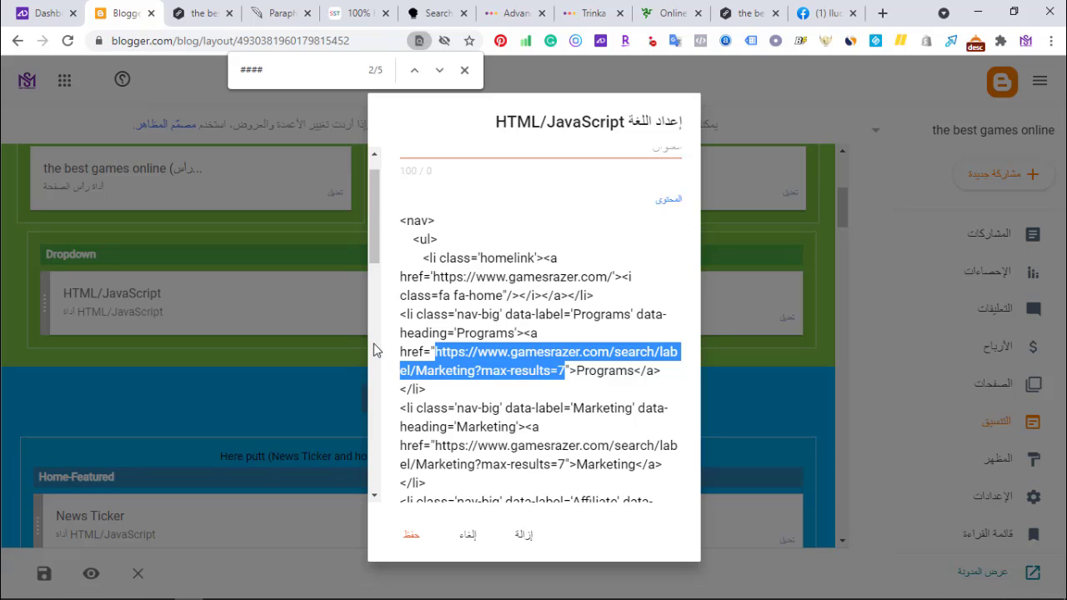
click(433, 351)
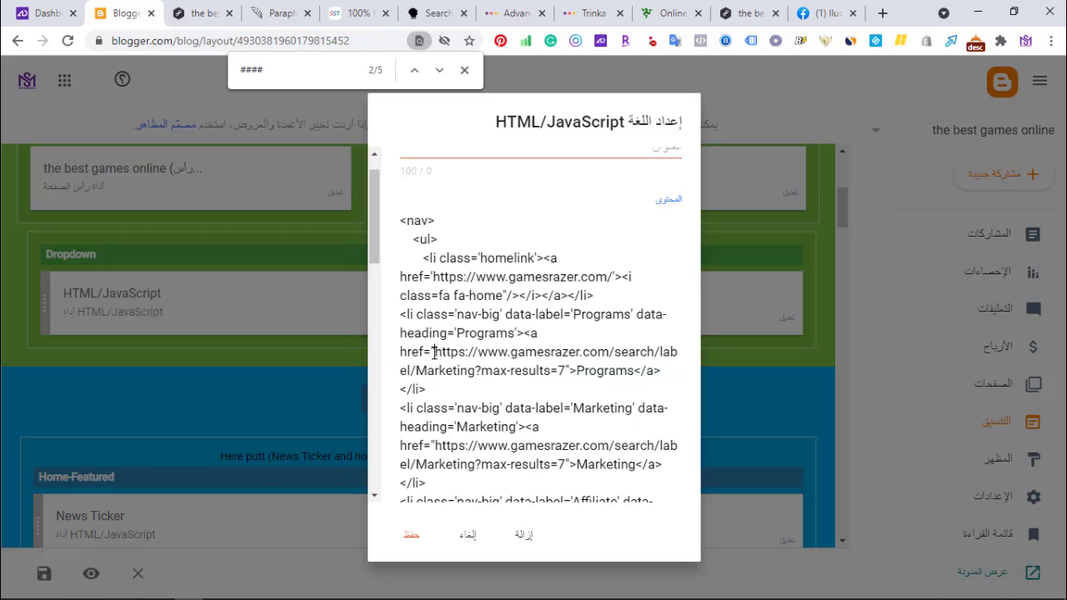
drag(435, 352, 565, 370)
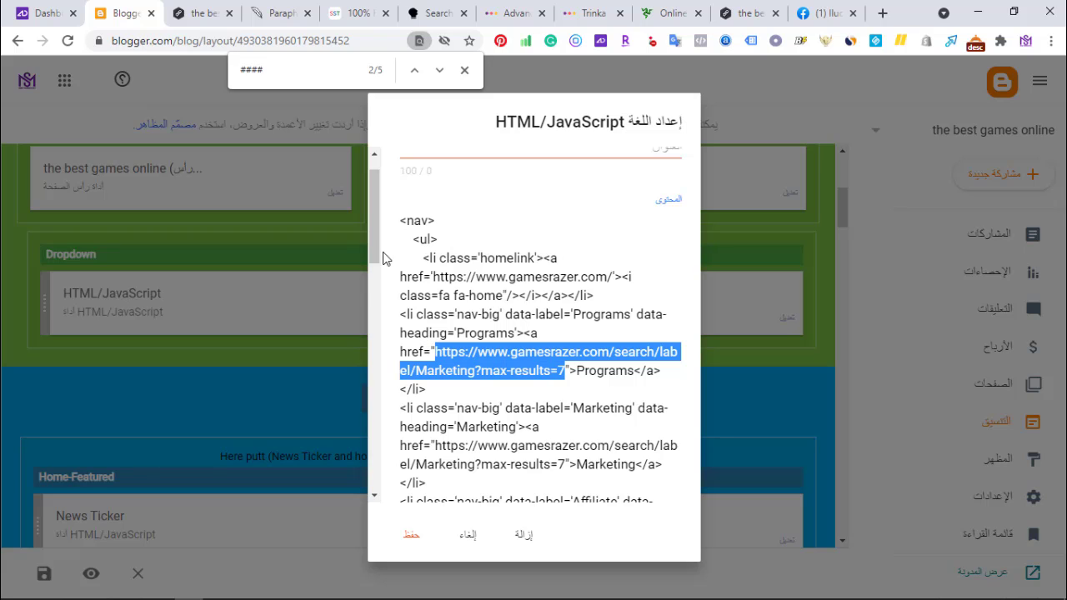
drag(373, 247, 372, 299)
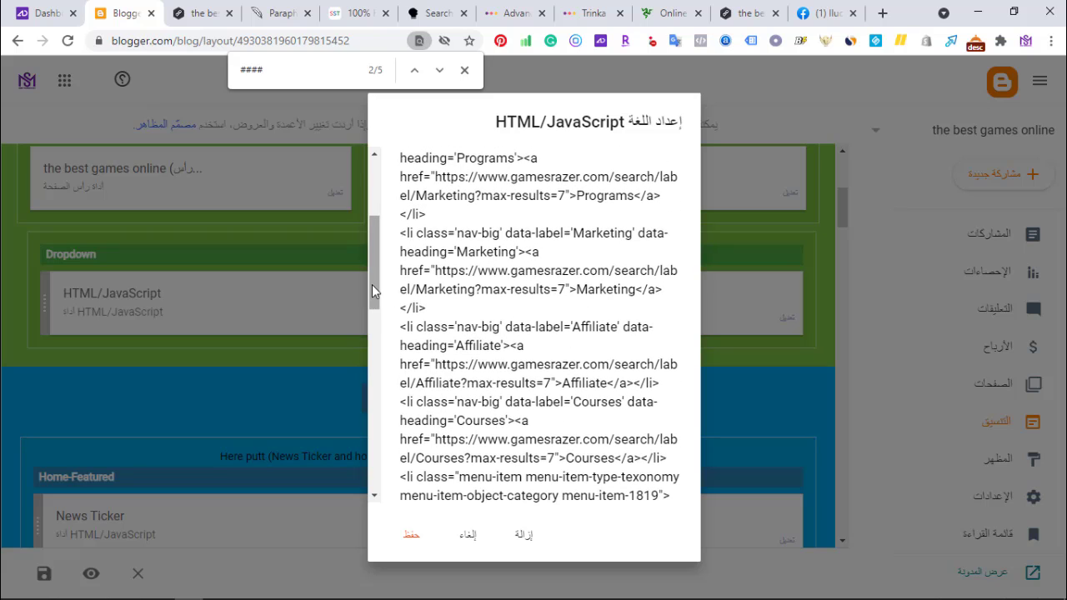
click(205, 14)
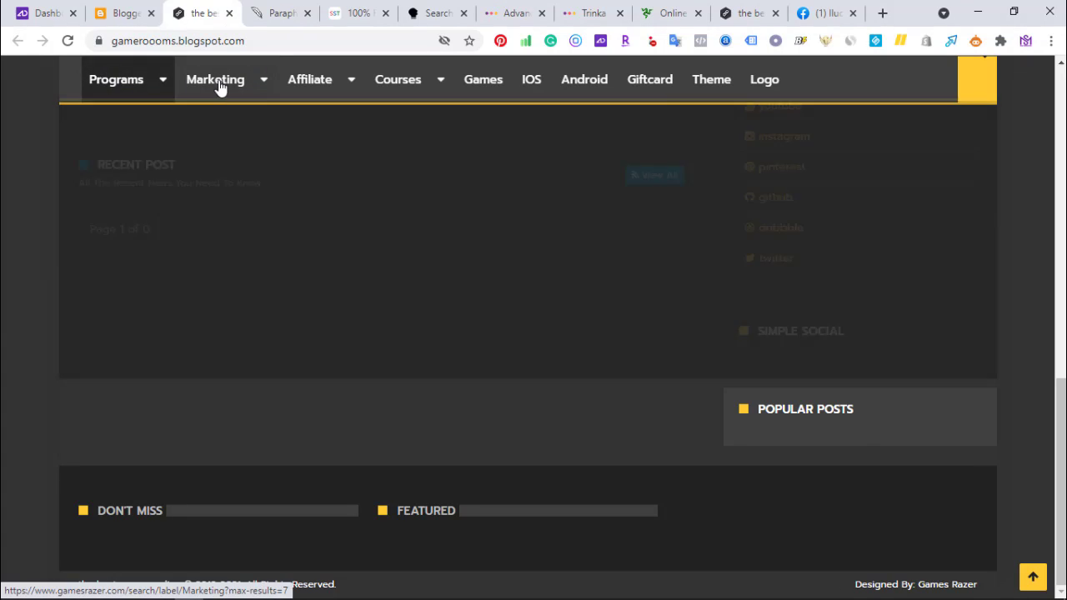
mouse_move(221, 88)
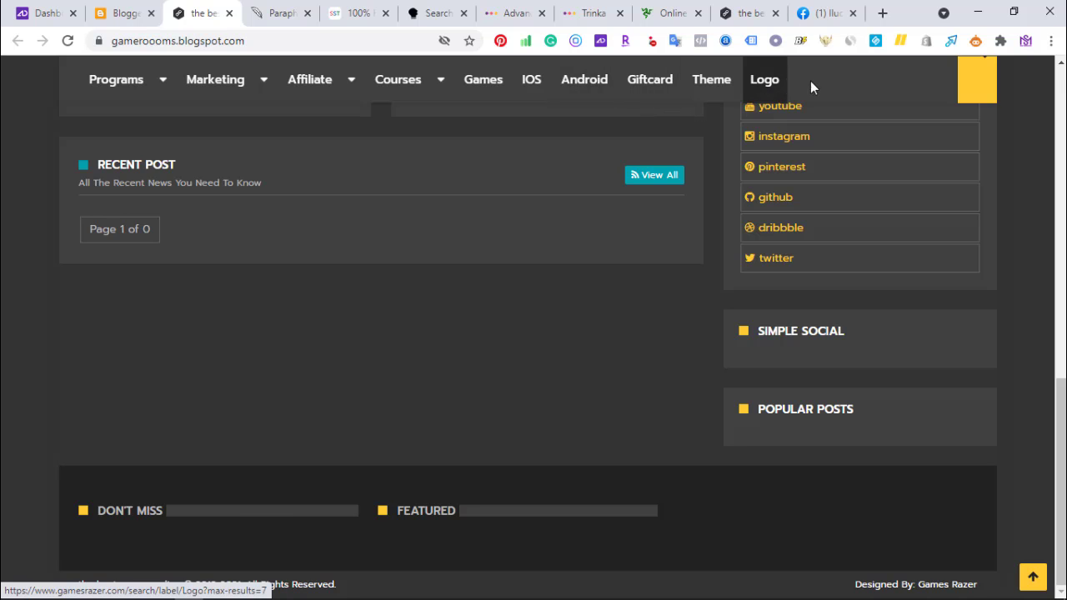
Step: Select the Affiliate menu entry in the Dropdown code and check it against the navigation menu on the live blog
click(127, 10)
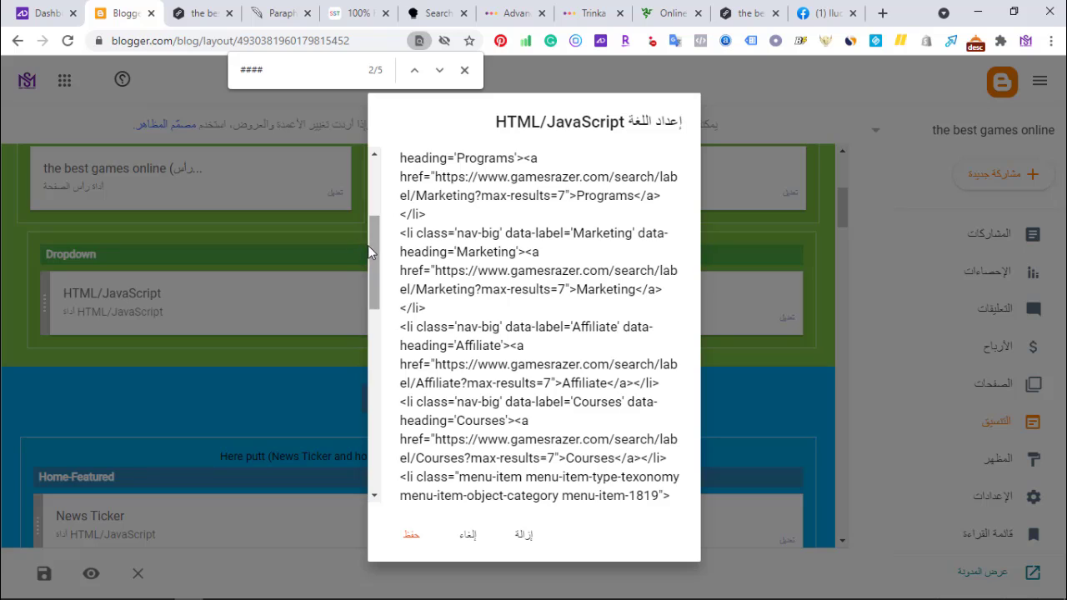
drag(371, 247, 372, 270)
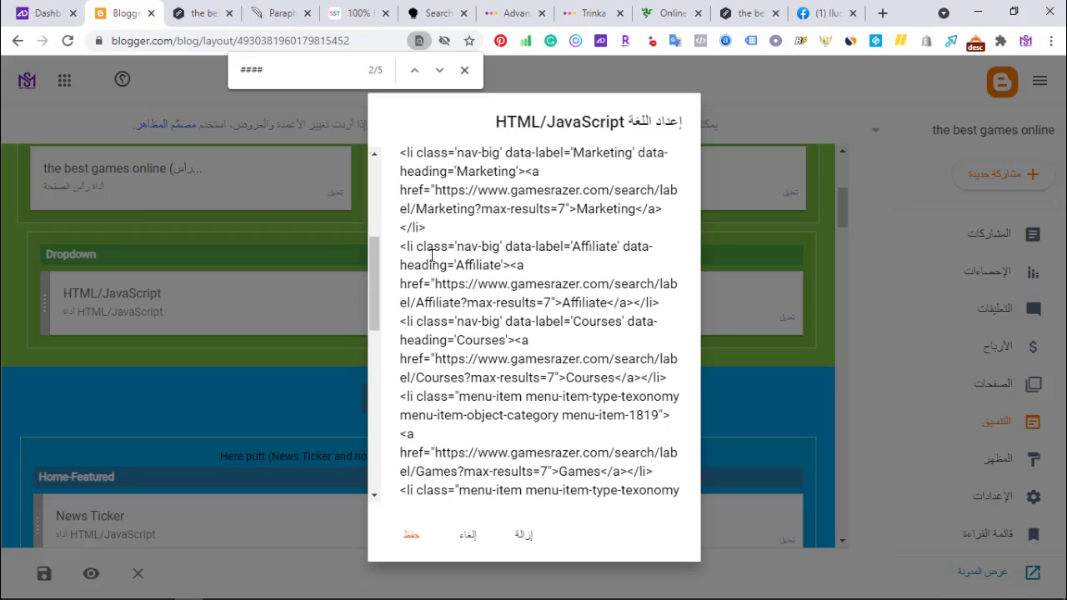
click(401, 247)
drag(401, 247, 495, 311)
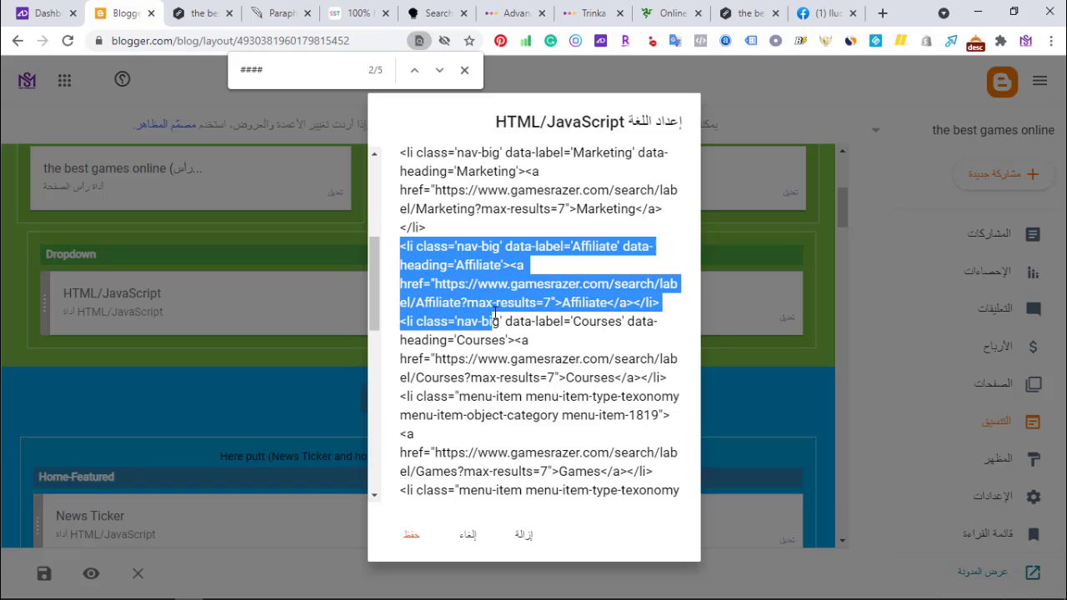
click(200, 13)
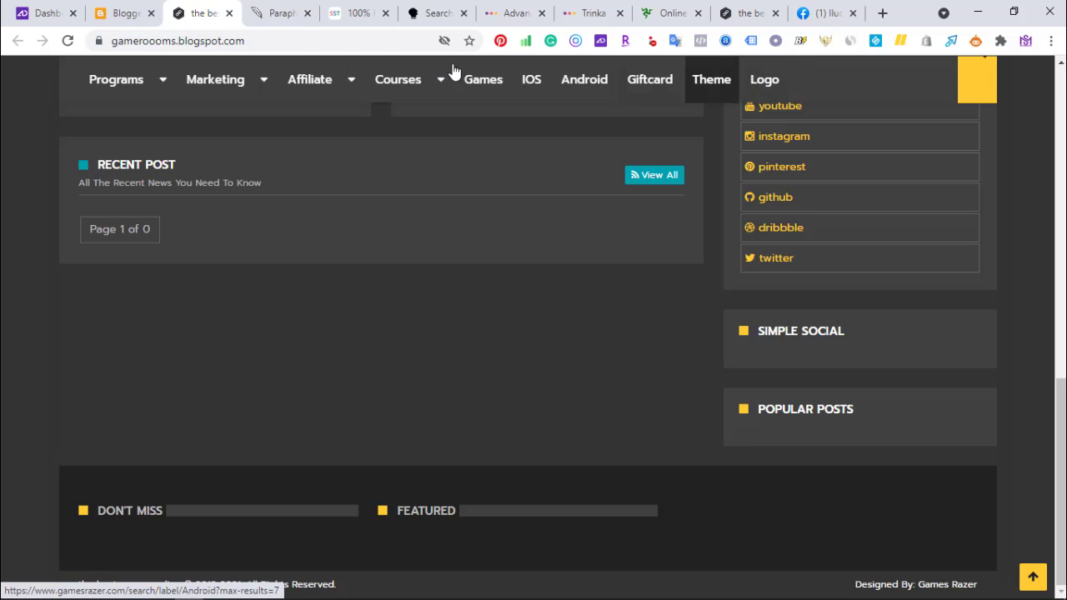
Step: Examine the Dropdown code from the Games entry through the Logo entry, and the Labels list on gamesrazer.com
click(121, 14)
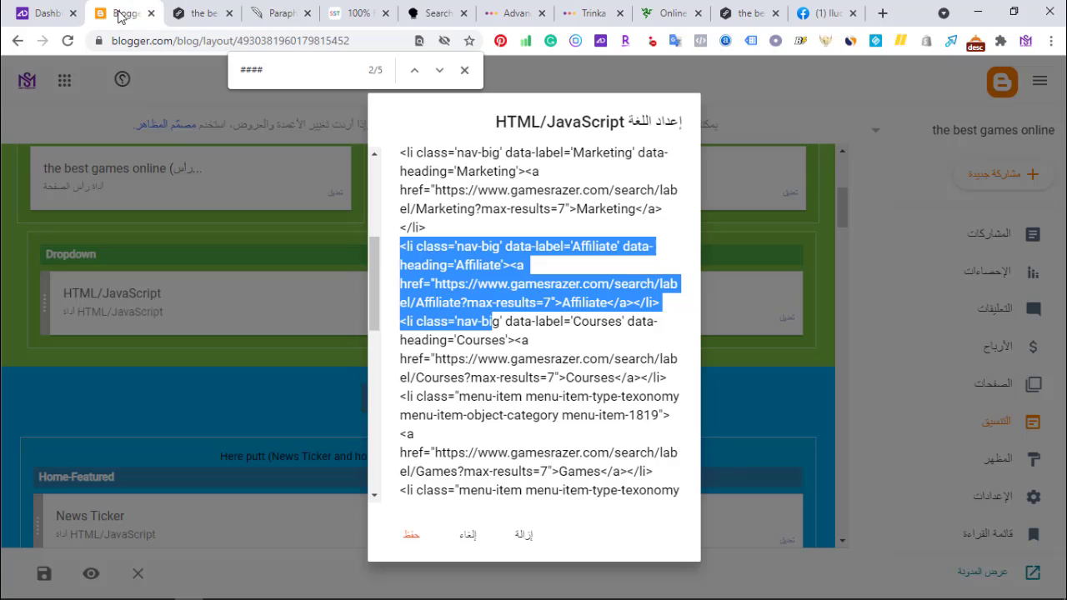
drag(371, 261, 371, 312)
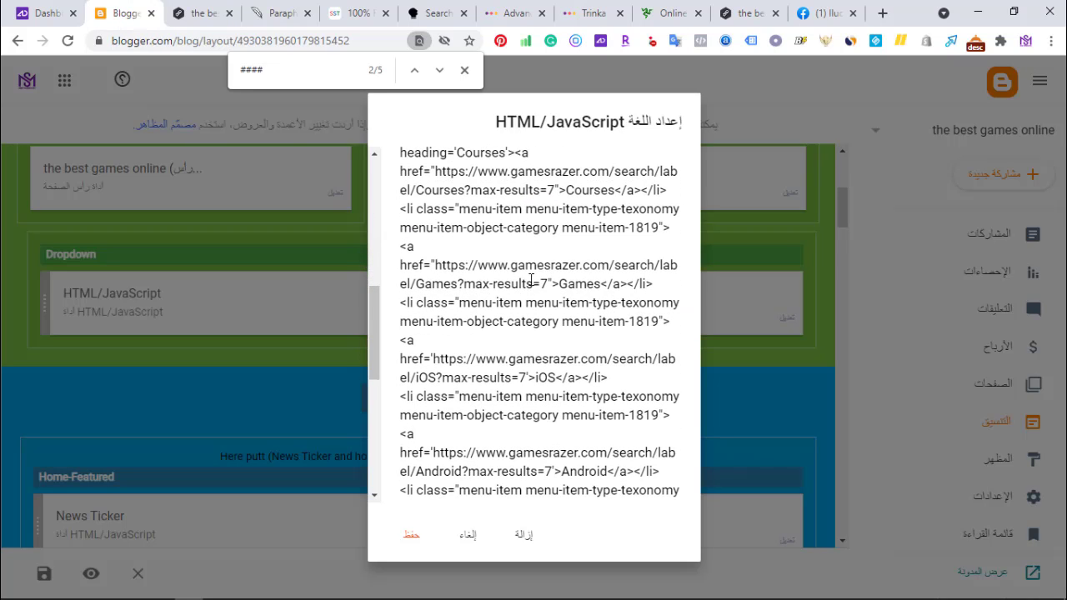
drag(568, 284, 597, 284)
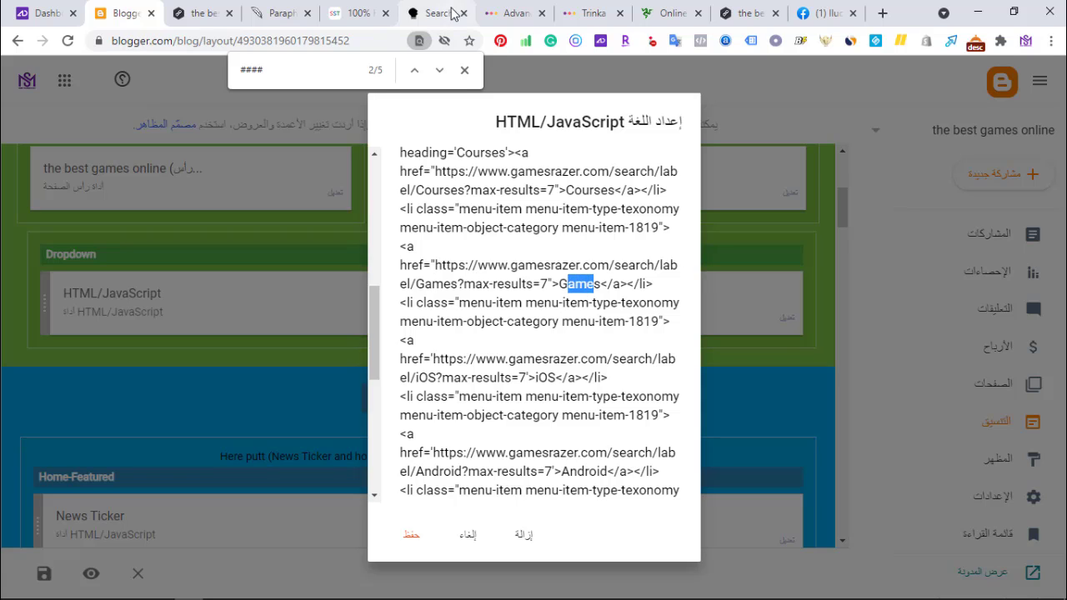
drag(377, 345, 381, 471)
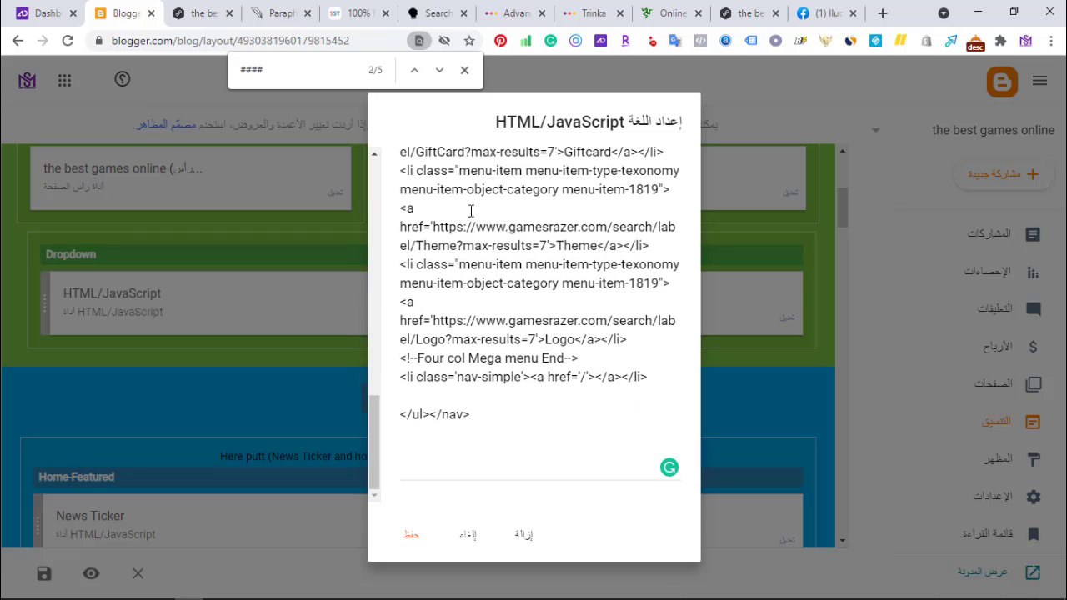
click(677, 8)
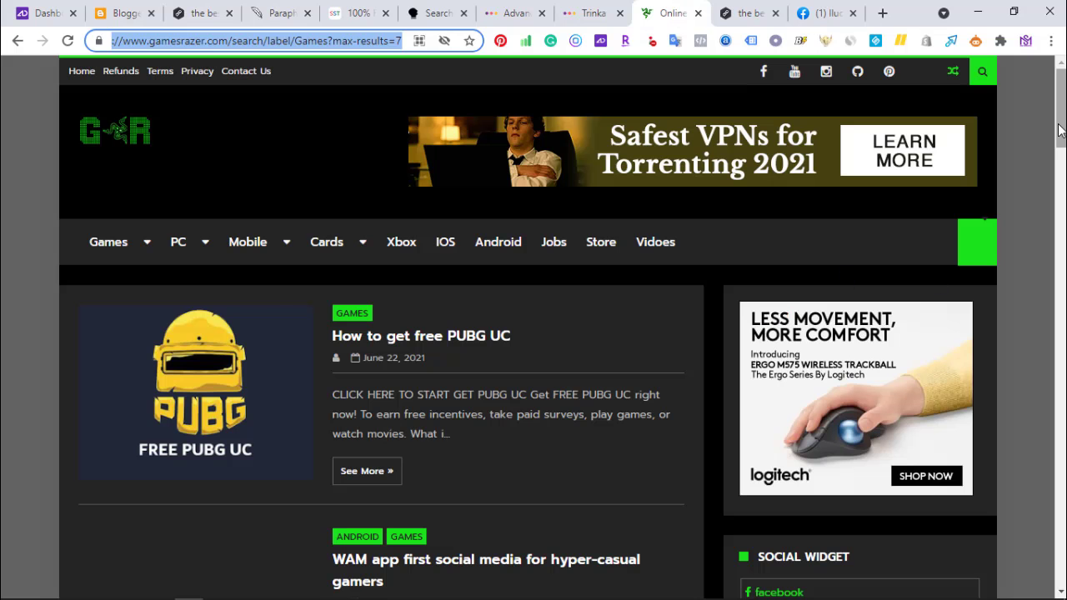
drag(1060, 129, 1060, 583)
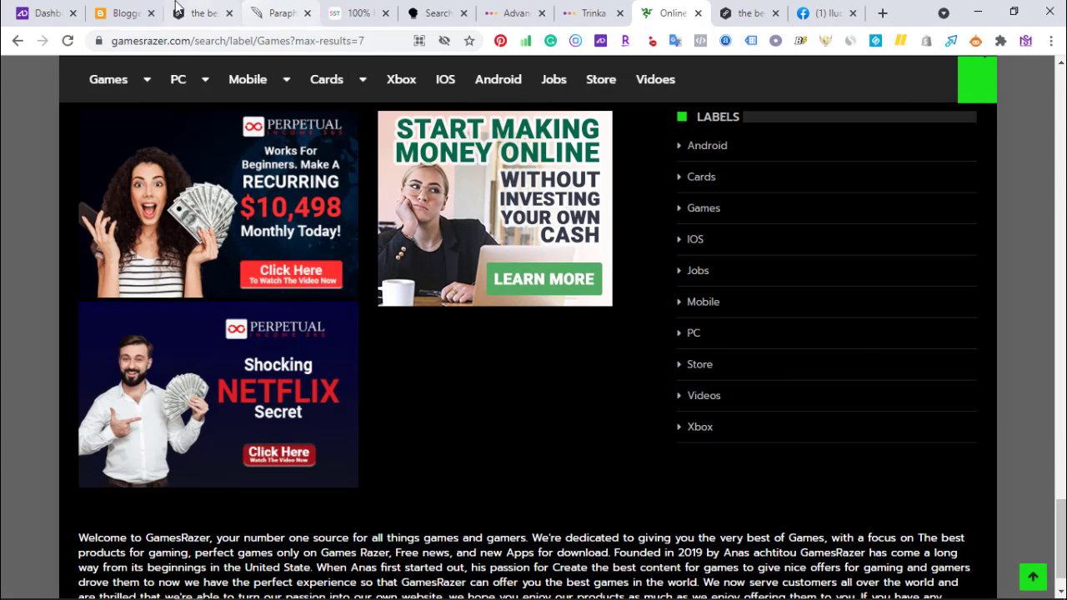
Step: Return to the Dropdown gadget in Blogger, cancel its removal and close its settings without saving
click(124, 12)
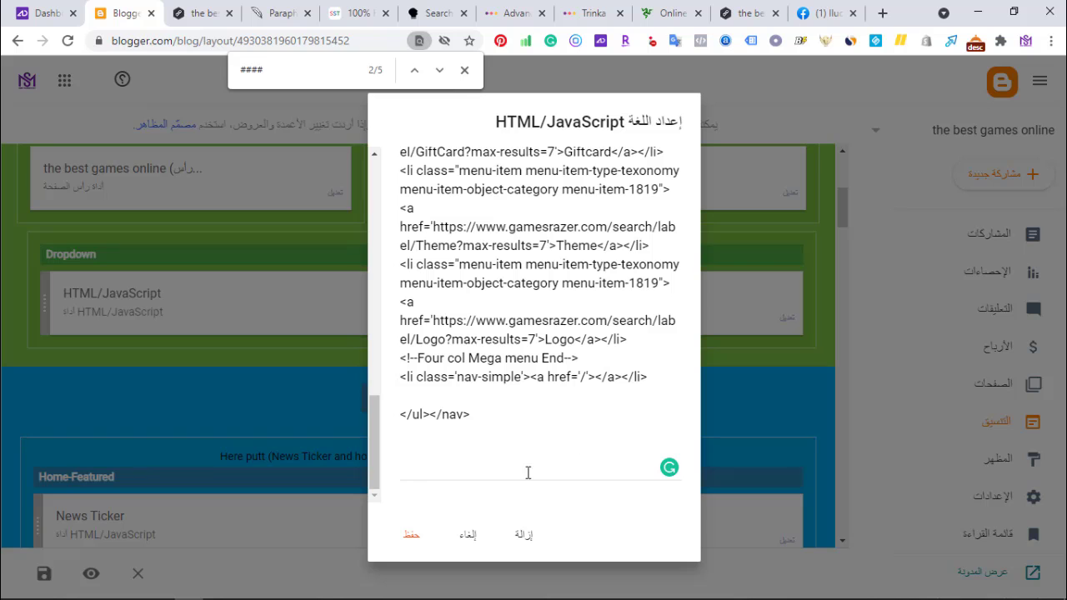
click(517, 540)
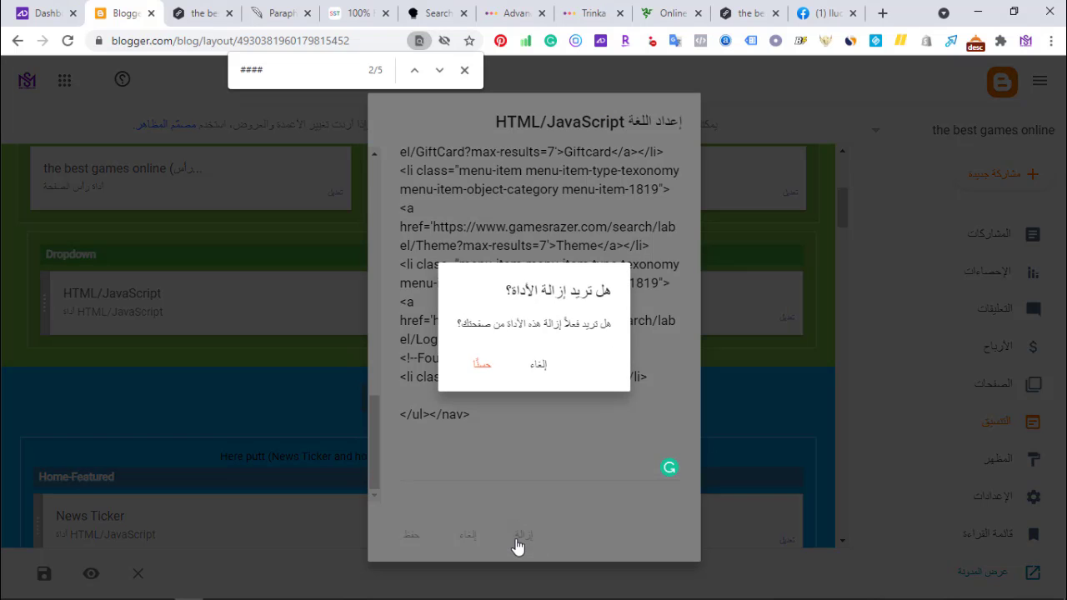
click(539, 368)
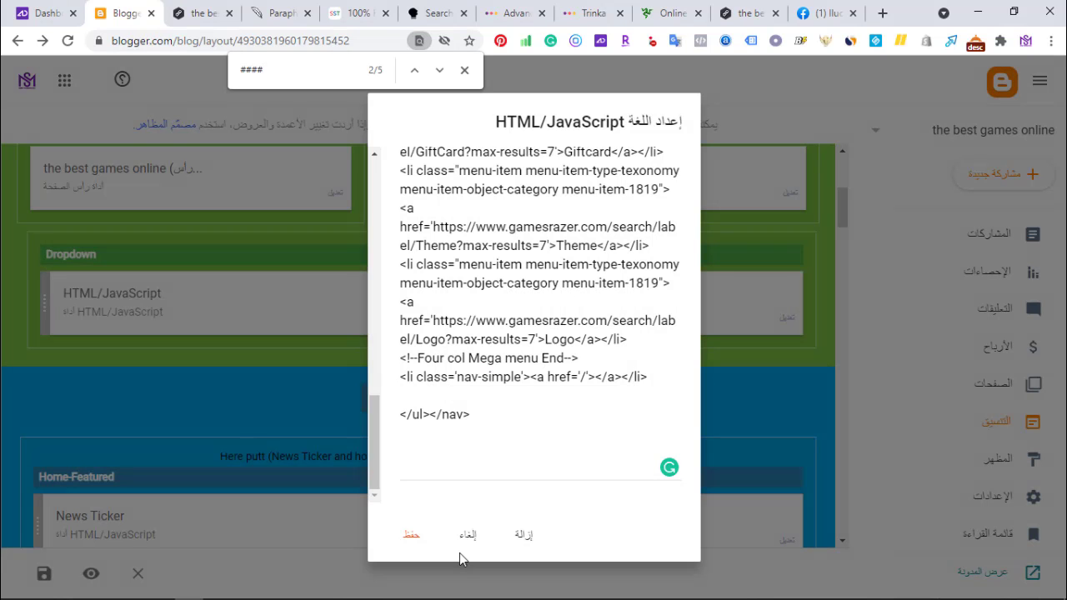
click(469, 542)
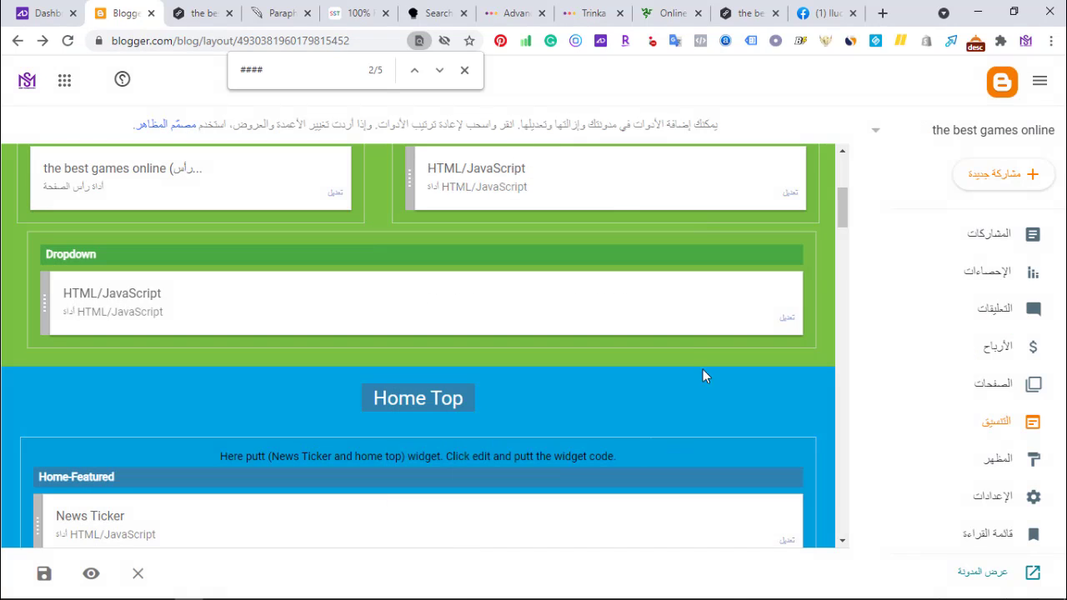
Step: Create a new post and give it the label Programs, checking the name against the live blog's menu
click(1003, 177)
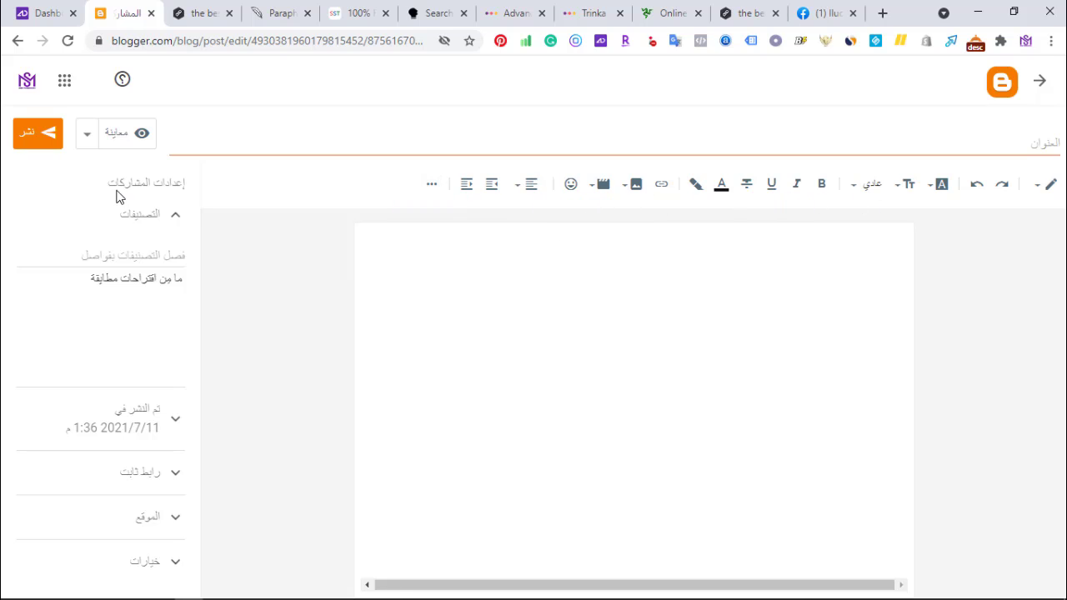
click(165, 217)
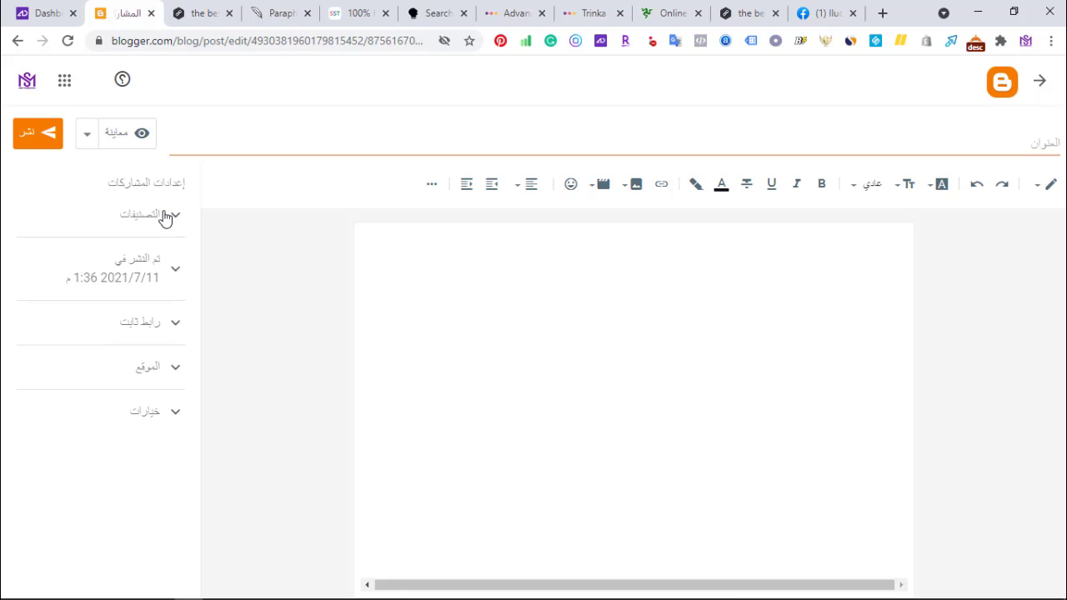
click(167, 219)
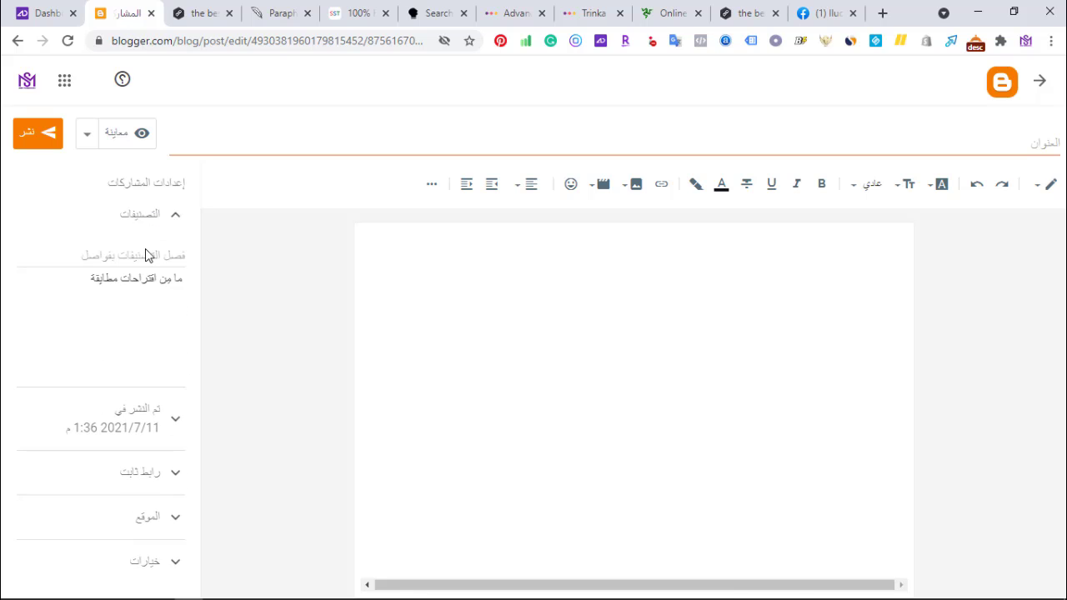
click(145, 248)
text(p)
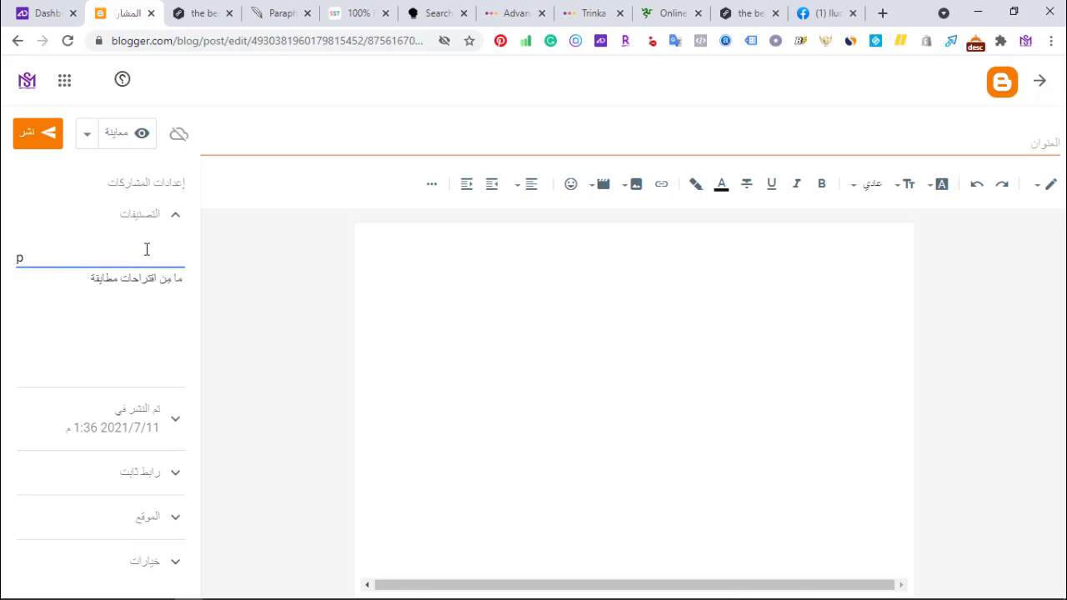
key(BackSpace)
text(Programs)
click(250, 294)
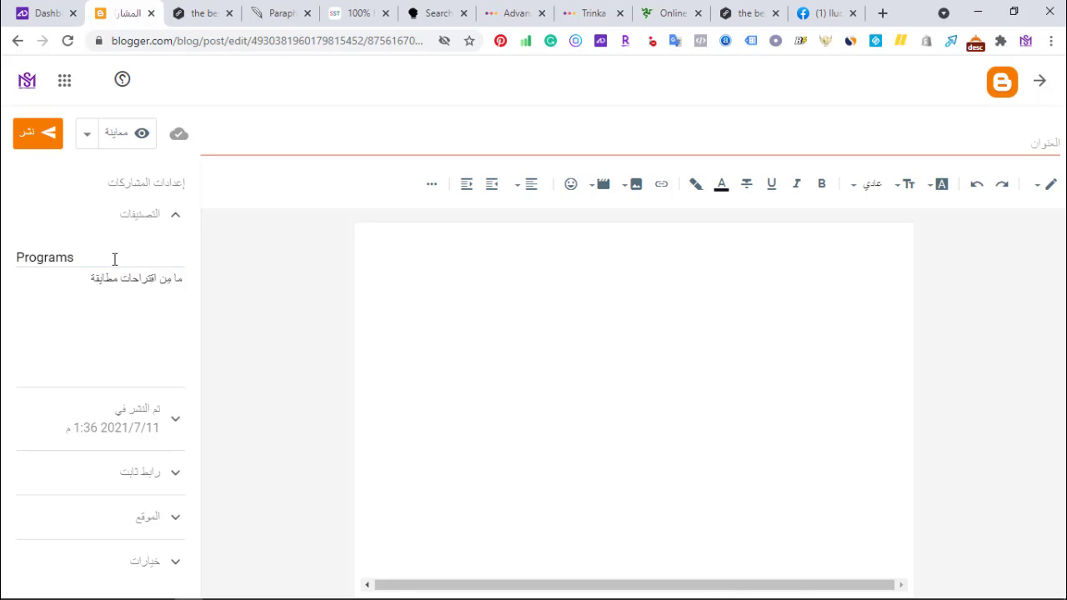
click(200, 13)
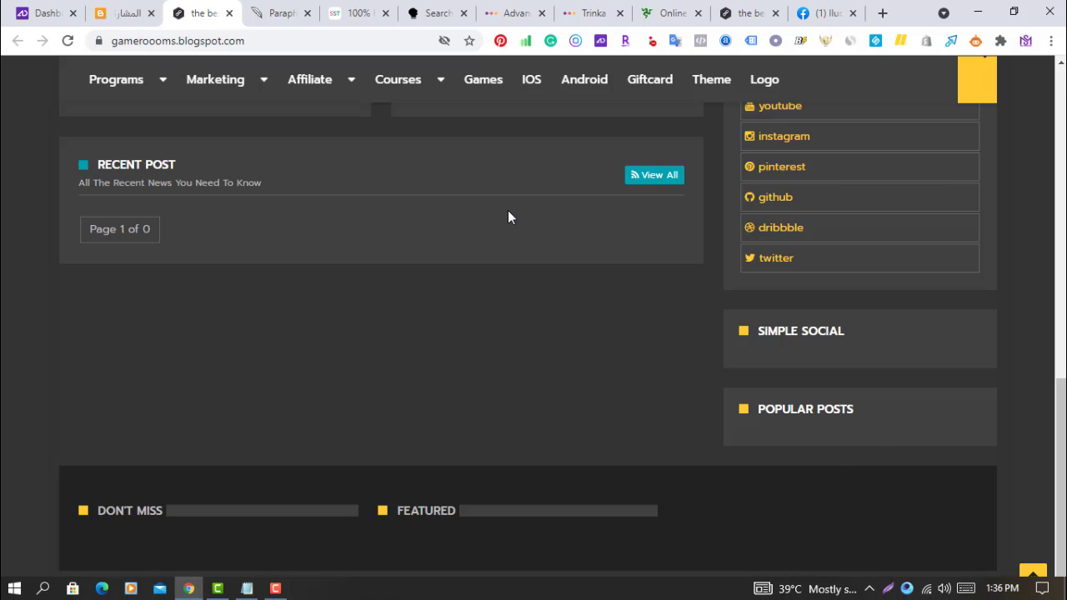
click(112, 7)
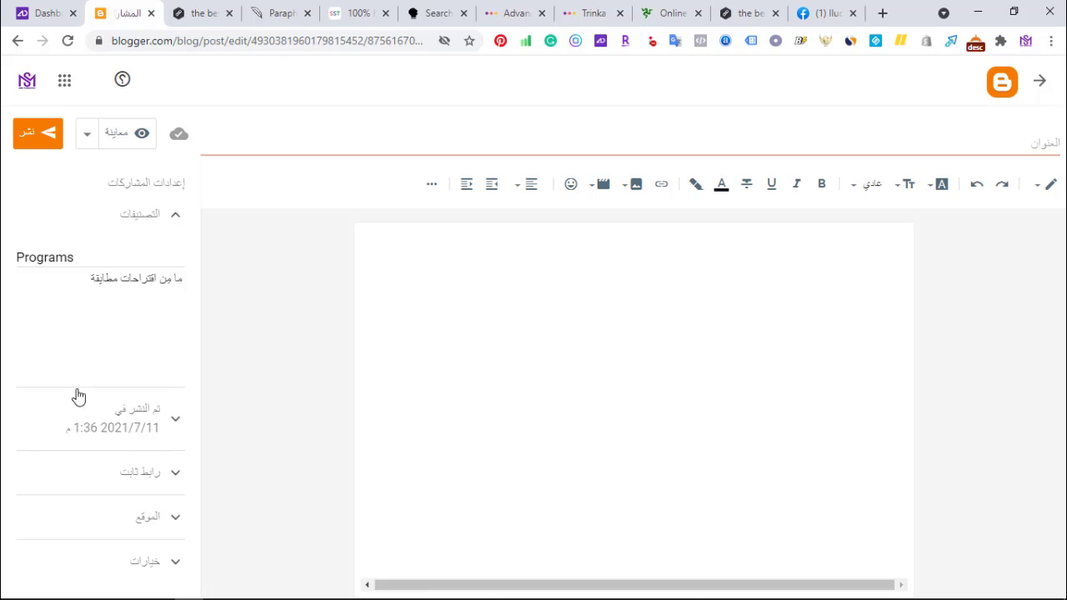
Step: Set the post's location by searching the map for "united state"
click(163, 521)
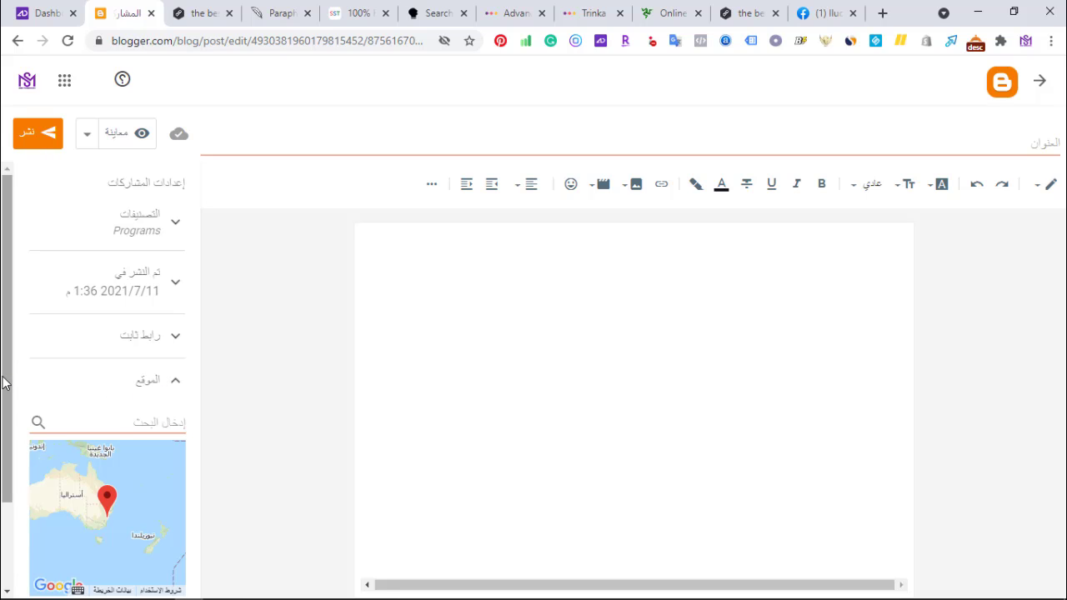
drag(4, 382, 4, 456)
click(155, 320)
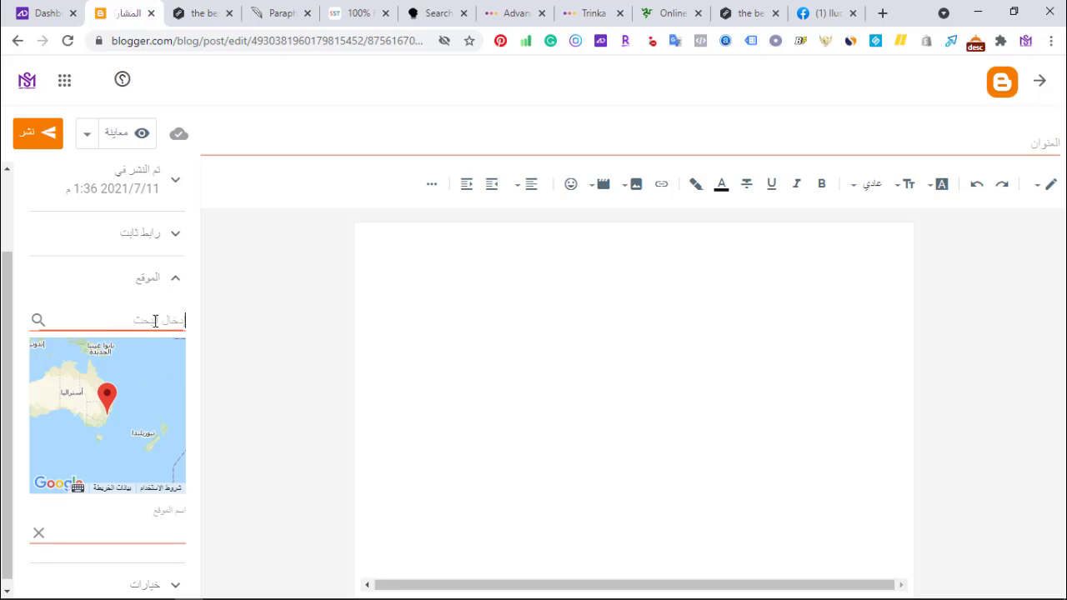
text(ui)
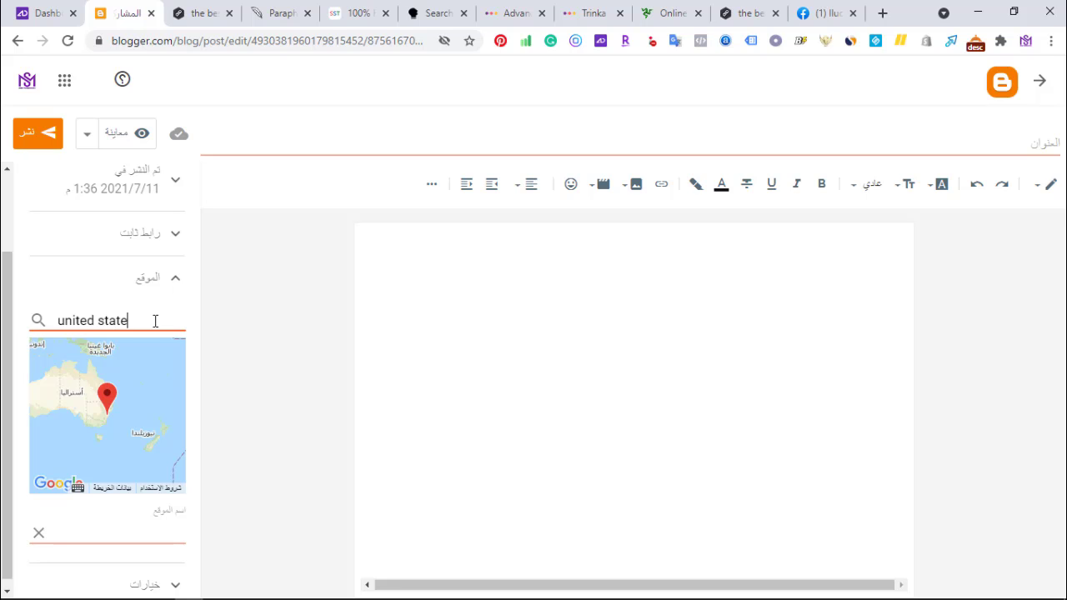
click(37, 321)
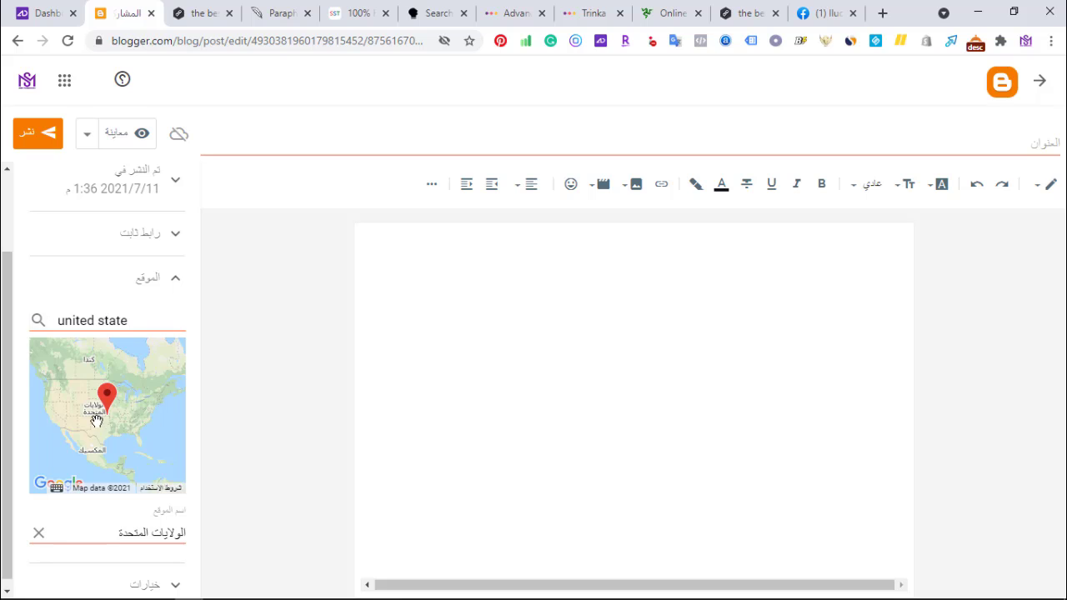
drag(4, 390, 15, 288)
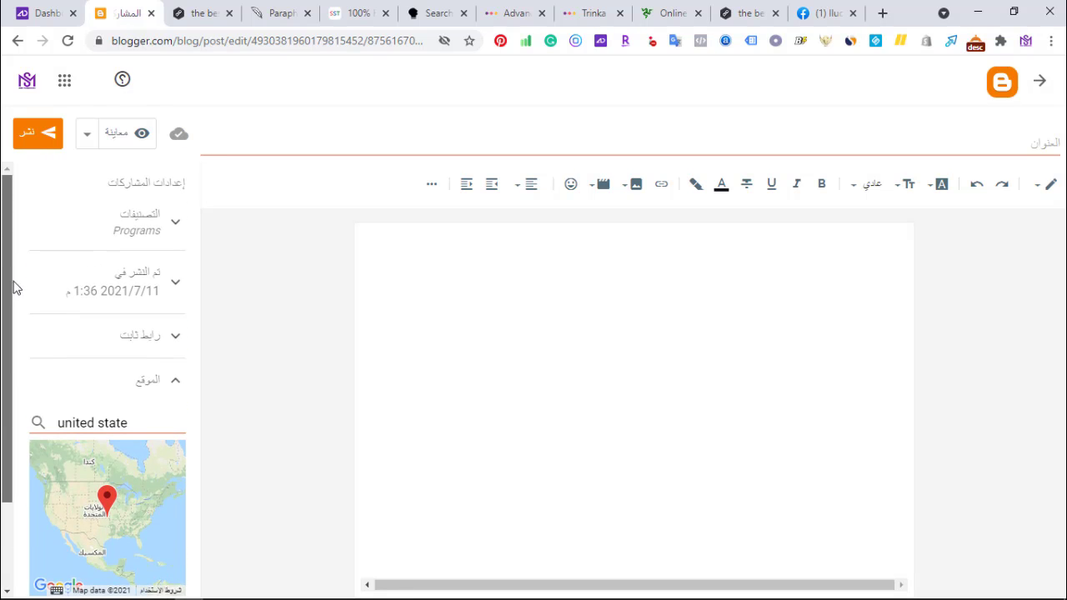
Step: Give the new post the custom permalink "programs"
click(161, 340)
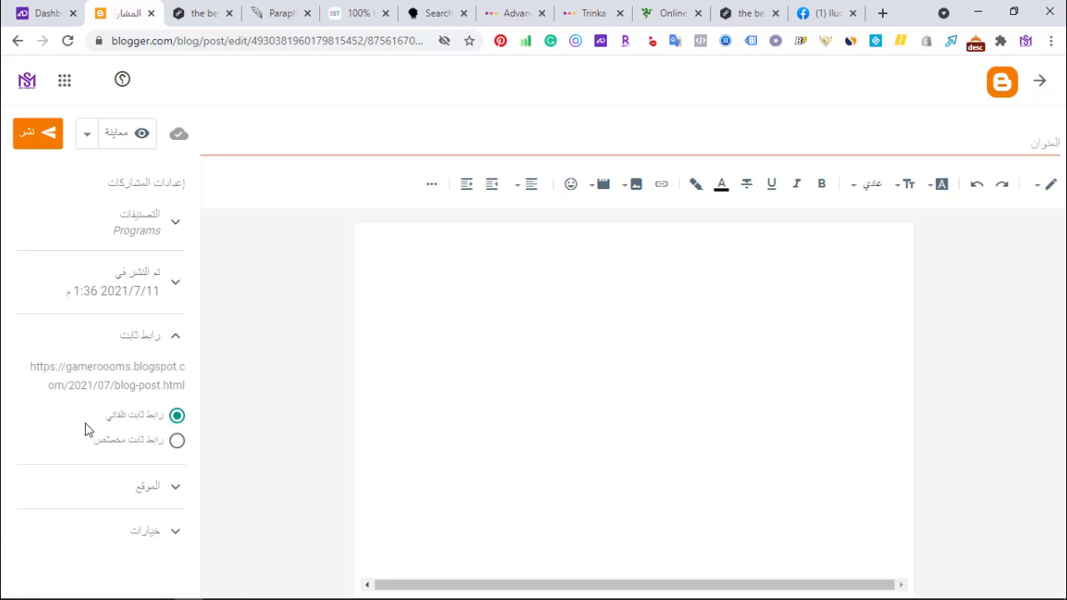
click(176, 443)
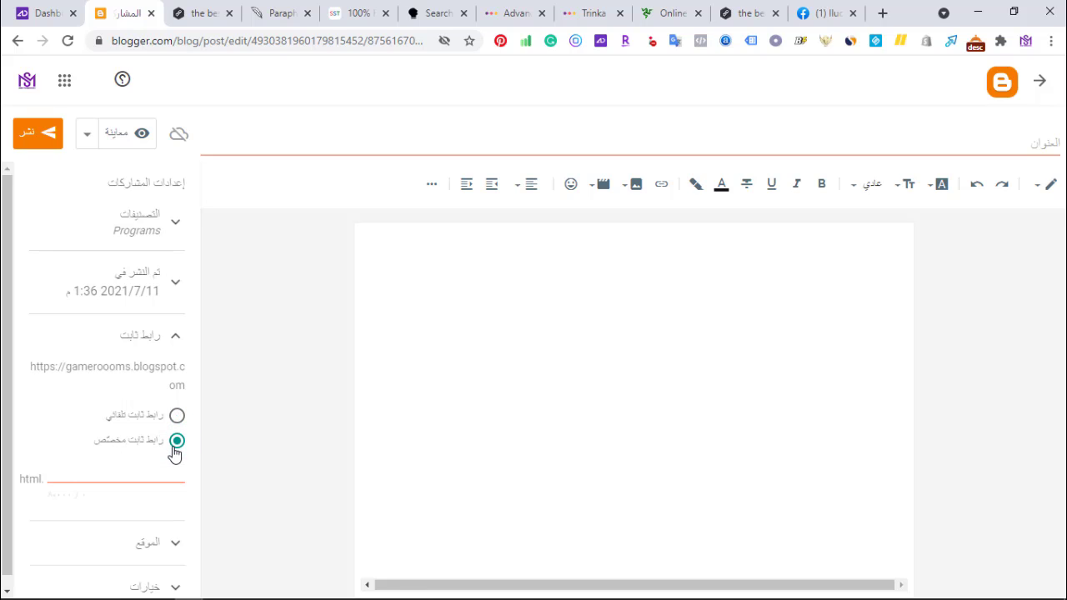
click(128, 468)
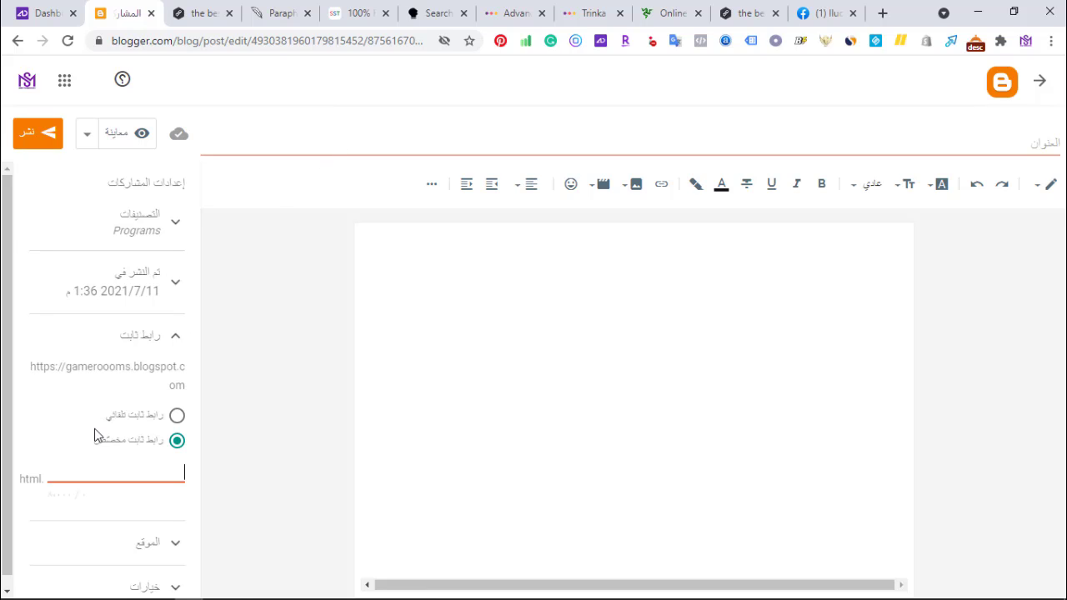
text(programs)
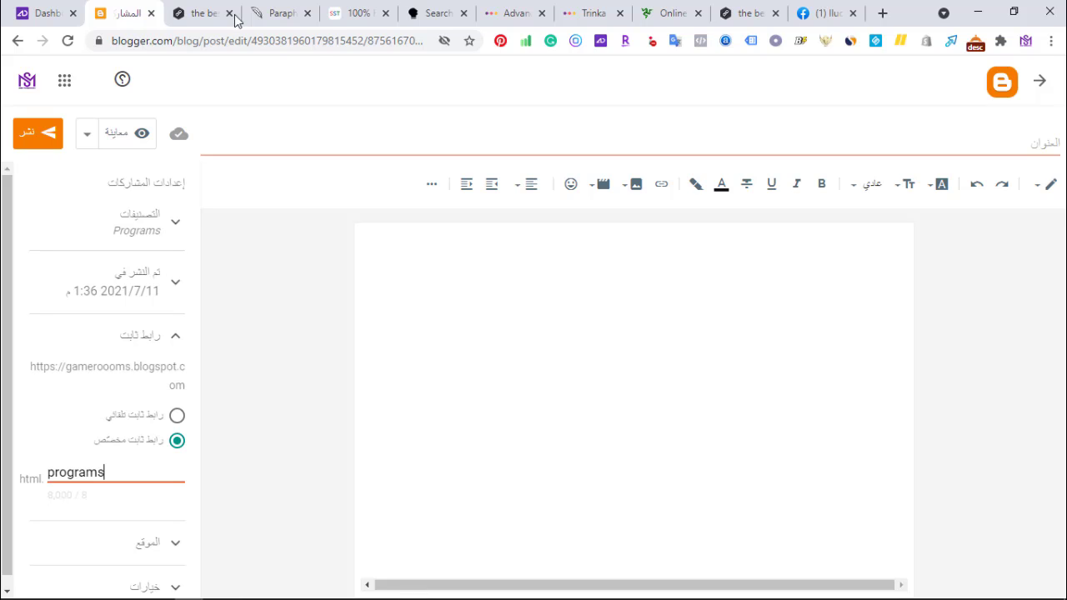
drag(249, 42, 400, 48)
click(178, 135)
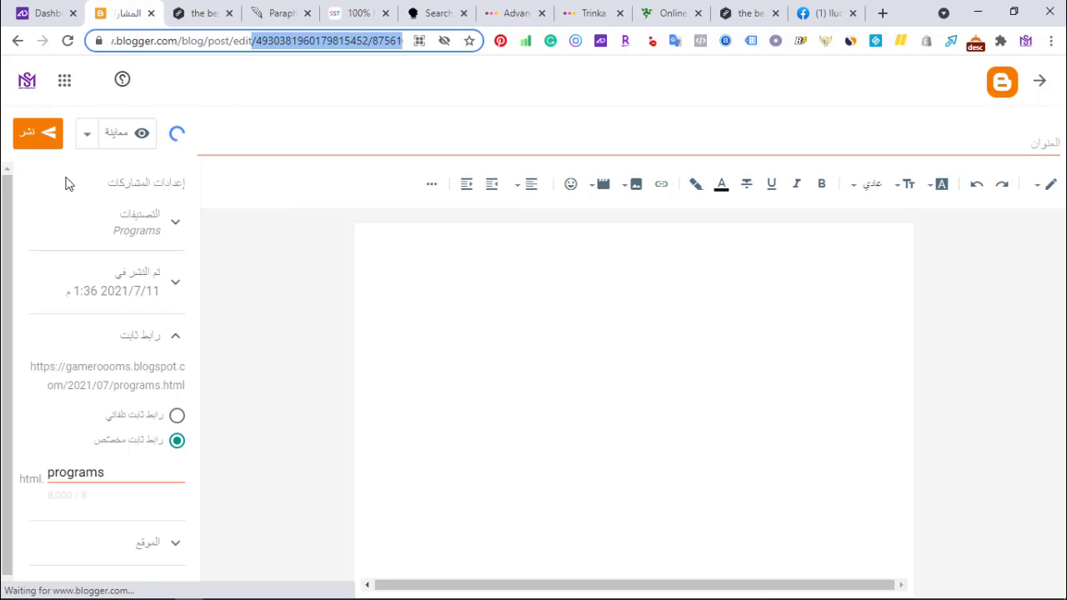
mouse_move(4, 288)
mouse_down()
mouse_move(5, 329)
mouse_move(6, 268)
mouse_up()
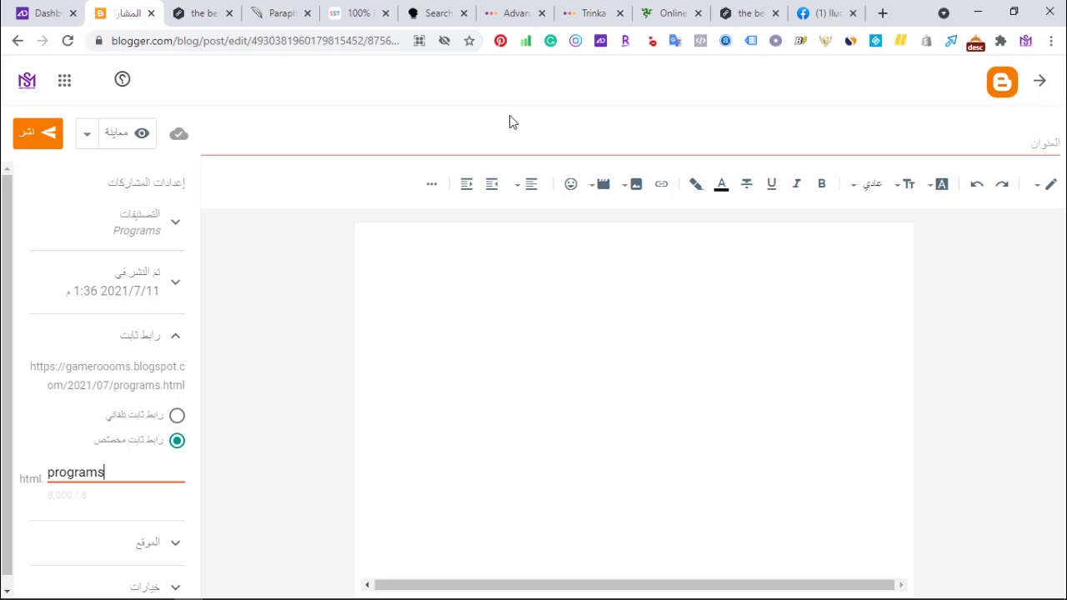
Step: Switch to AnswerThePublic and search for questions people ask about "games"
click(434, 12)
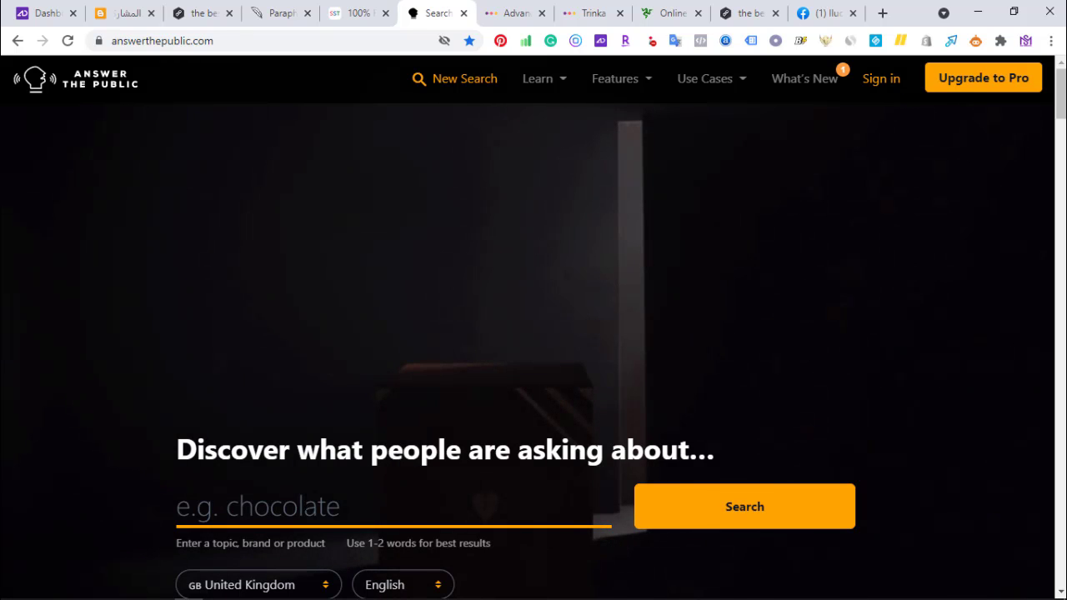
click(177, 506)
text(gam)
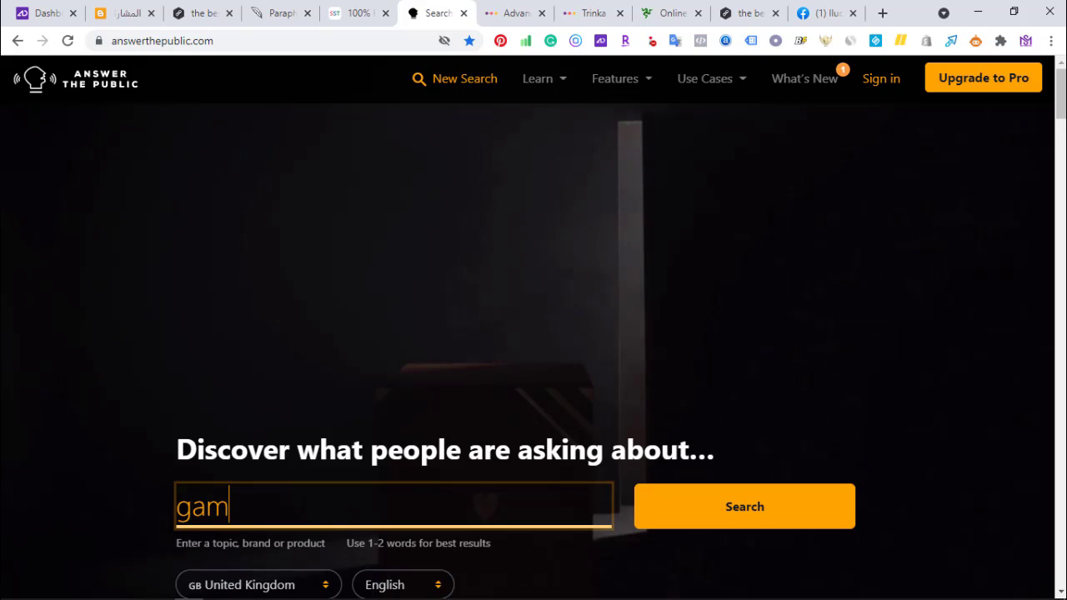
text(es)
key(Return)
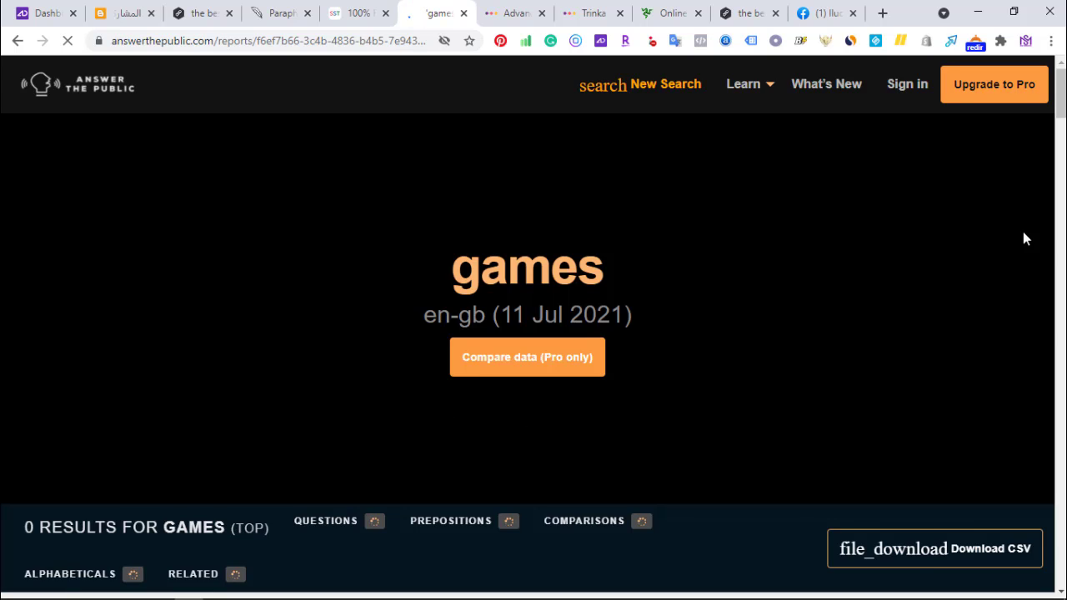
Step: Copy the question "can games download in sleep mode" from the games questions visualisation
drag(1062, 110, 1062, 154)
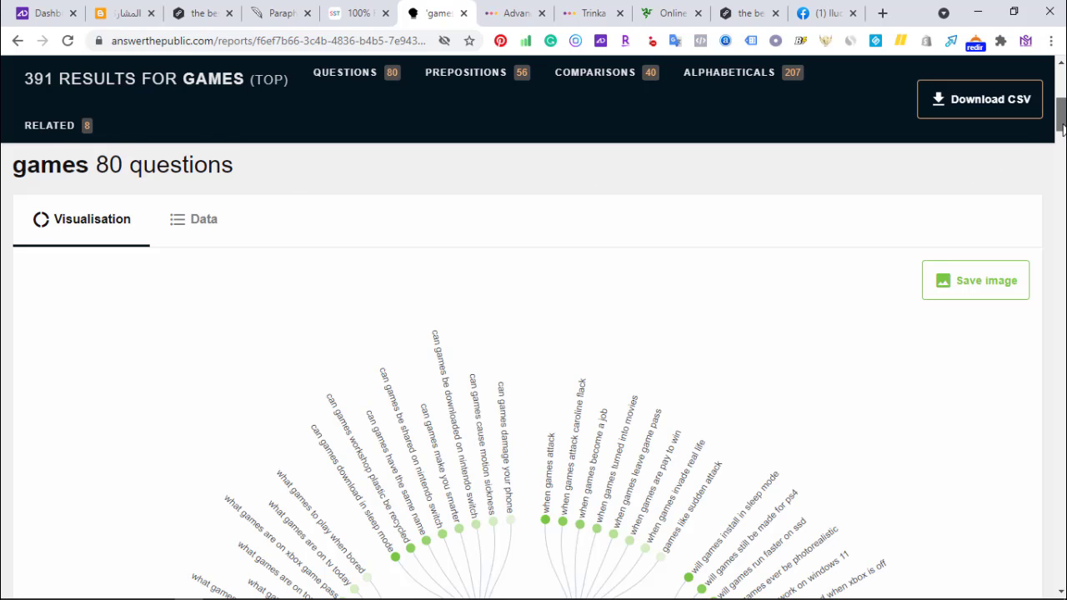
scroll(1060, 117, down, 3)
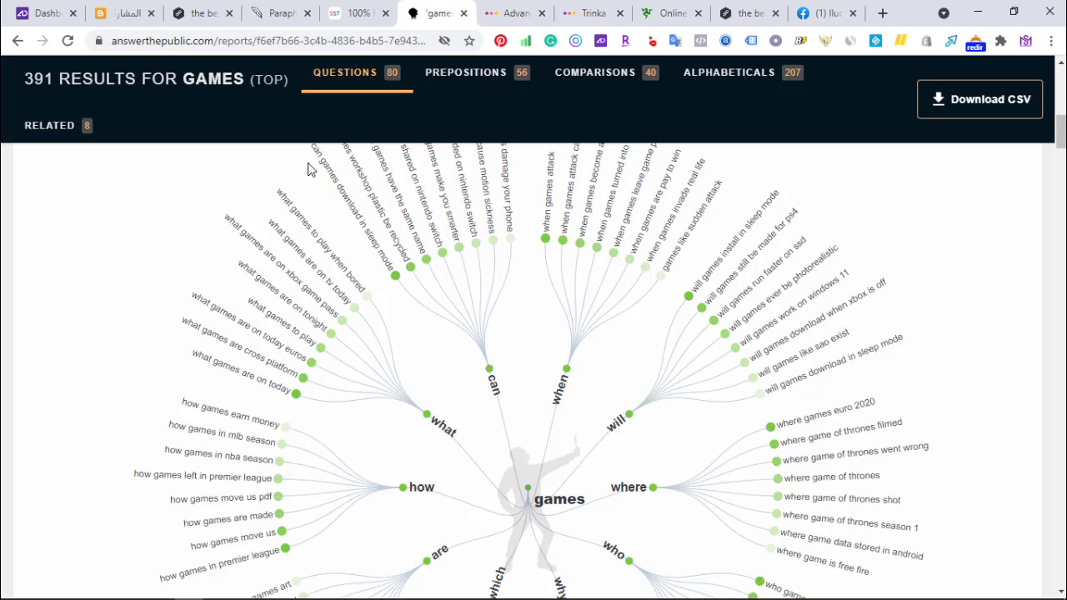
drag(310, 155, 348, 227)
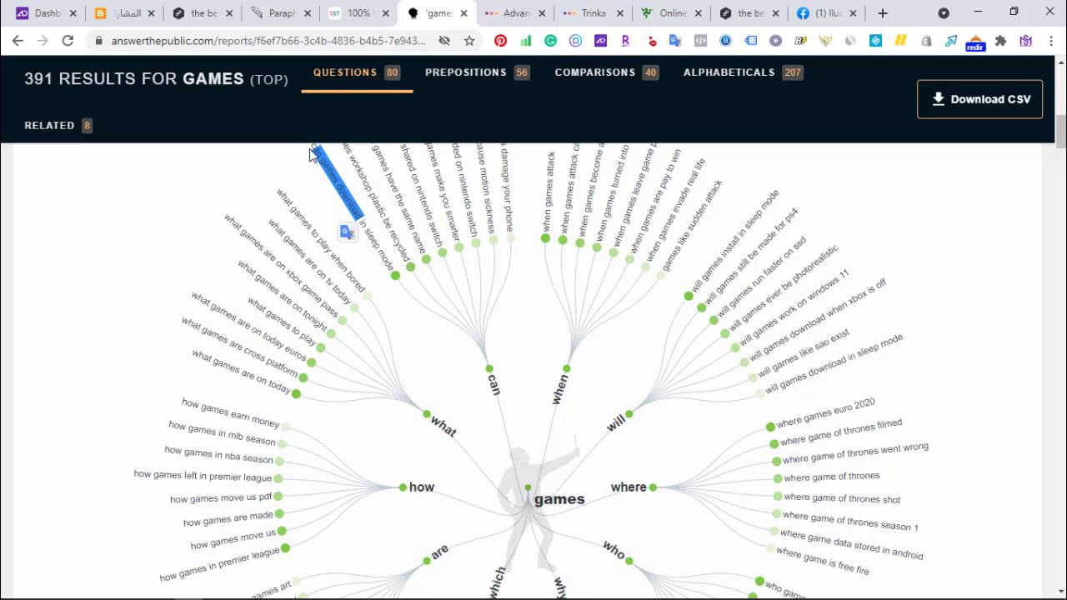
drag(310, 155, 336, 195)
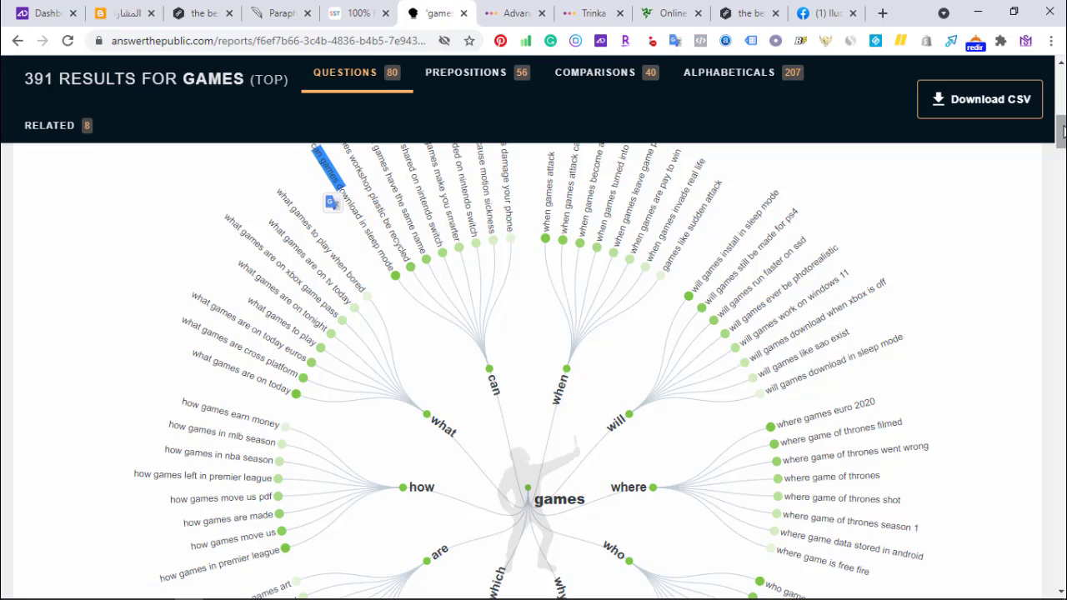
drag(1064, 129, 1064, 126)
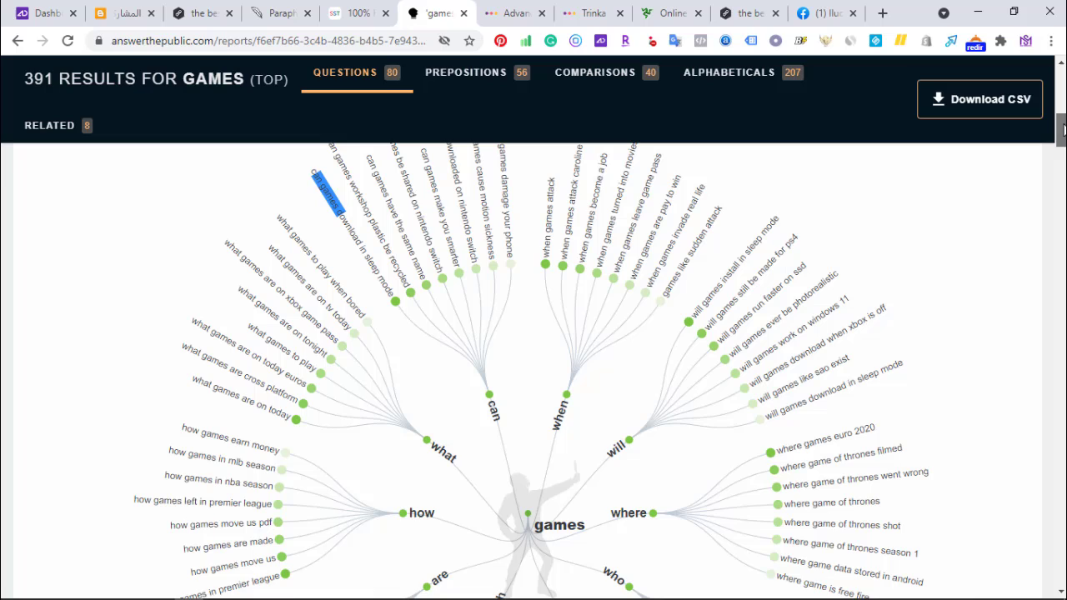
click(309, 169)
drag(309, 171, 387, 304)
key(ctrl+c)
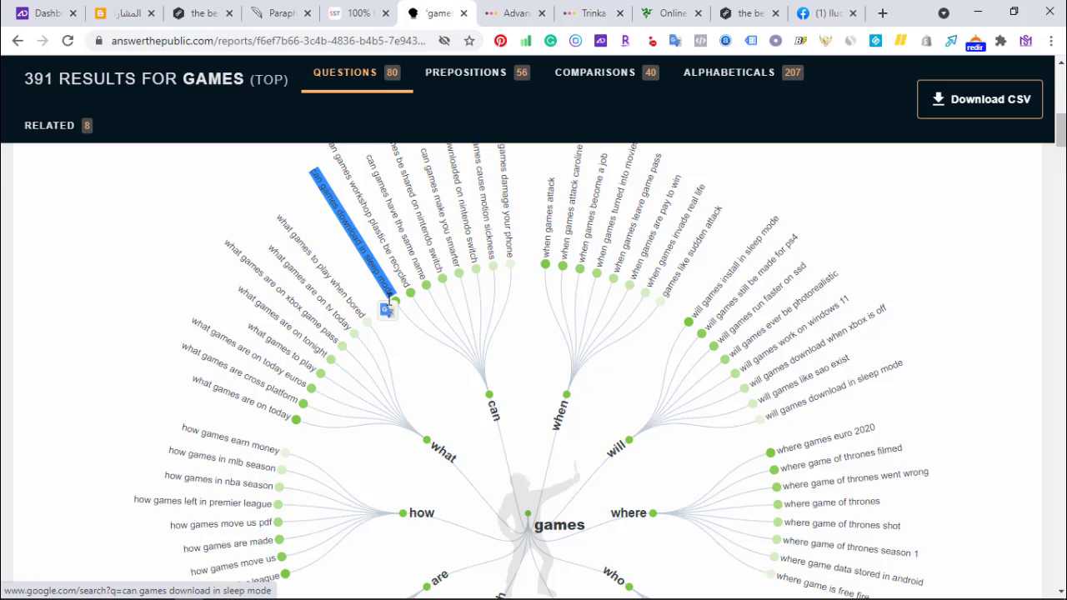
Step: Search Google for the copied question in a new tab and check the result count and listed pages
click(883, 12)
key(ctrl+v)
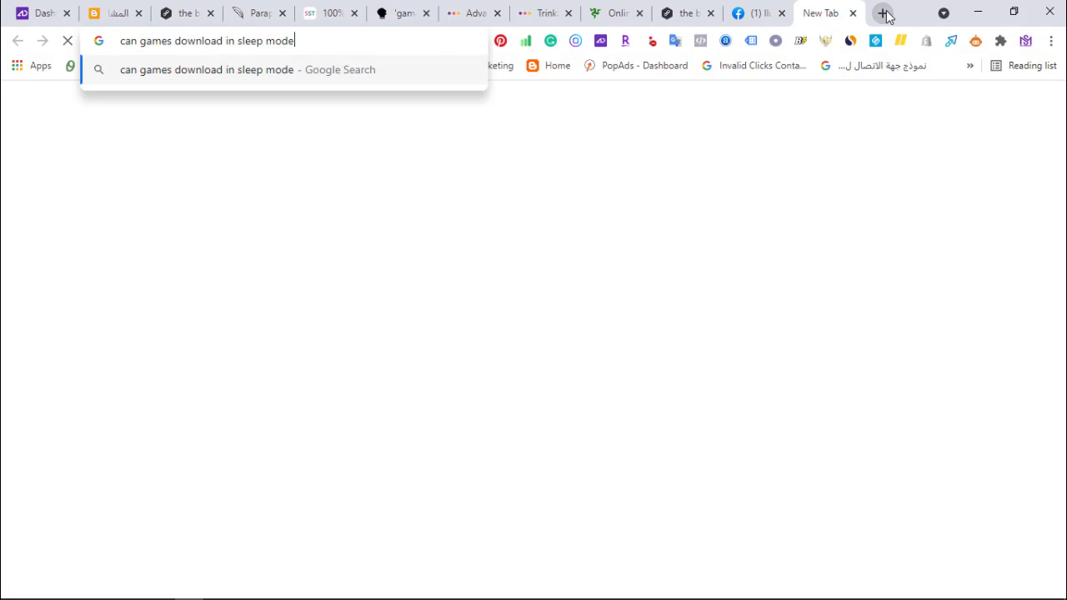
key(Return)
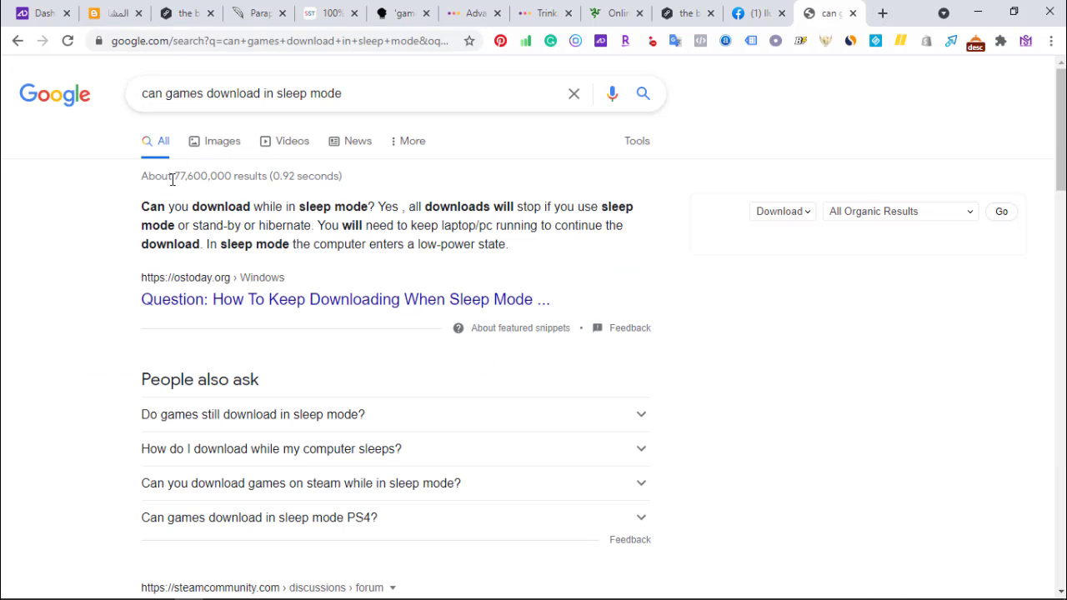
drag(249, 182, 239, 189)
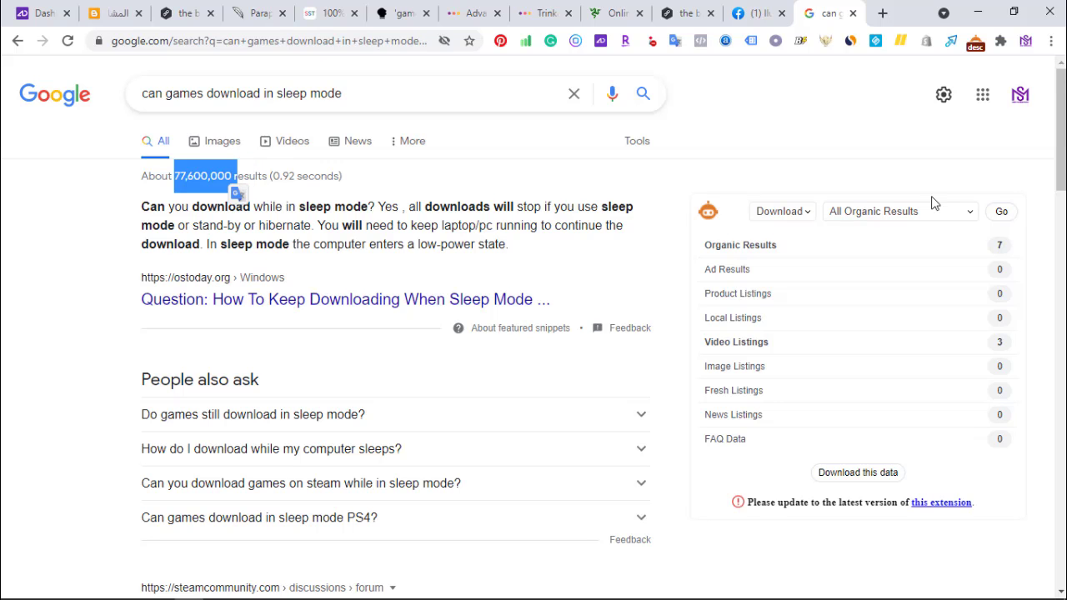
drag(1060, 166, 1060, 248)
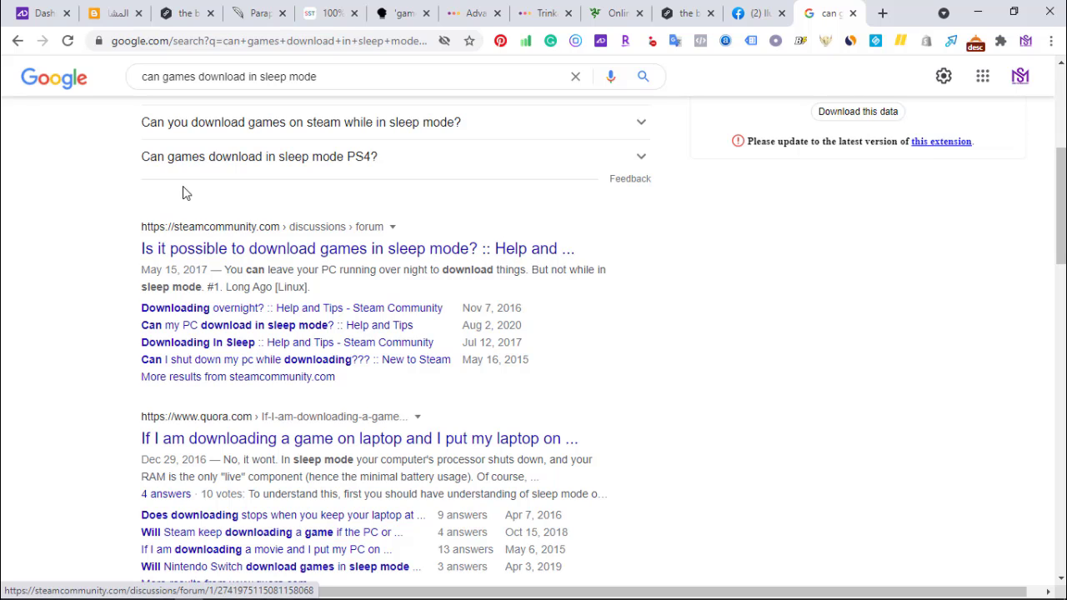
Step: Switch to Admitad, choose the gamesrazer ad space and open its Advertiser store
click(48, 13)
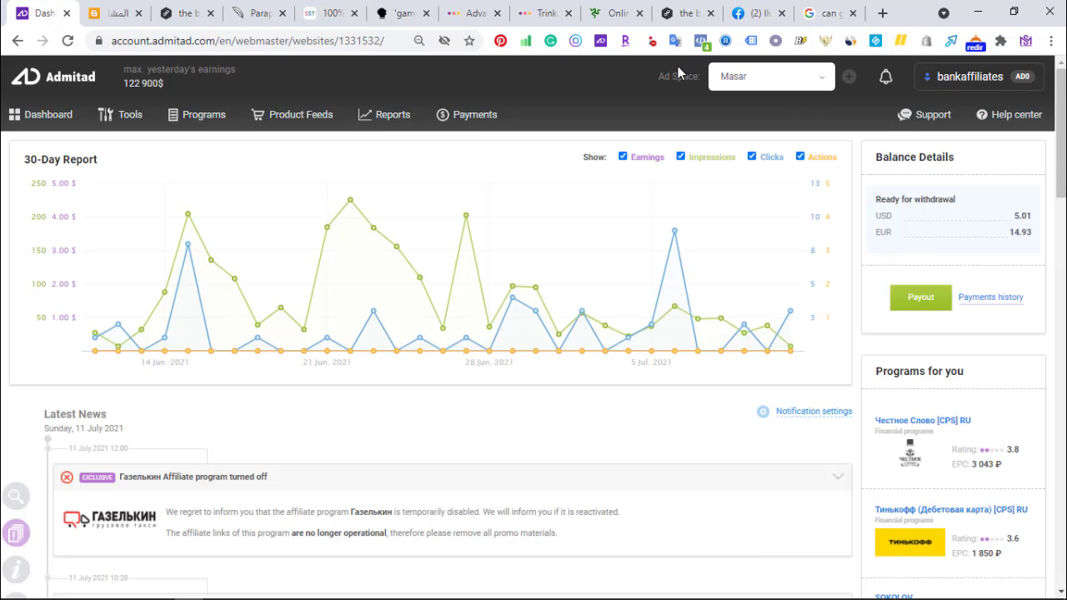
click(808, 84)
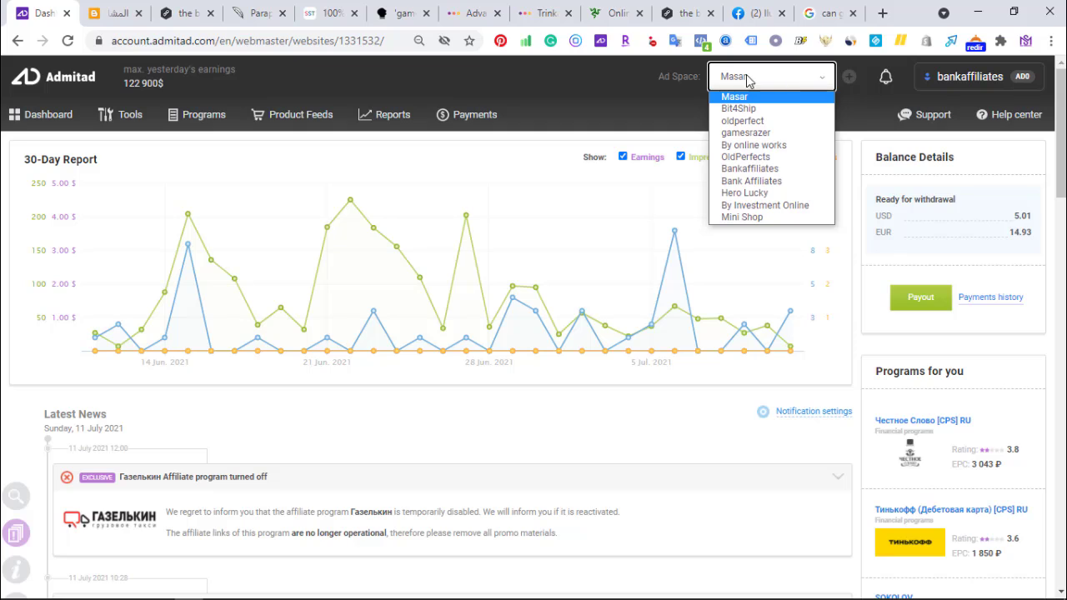
click(750, 133)
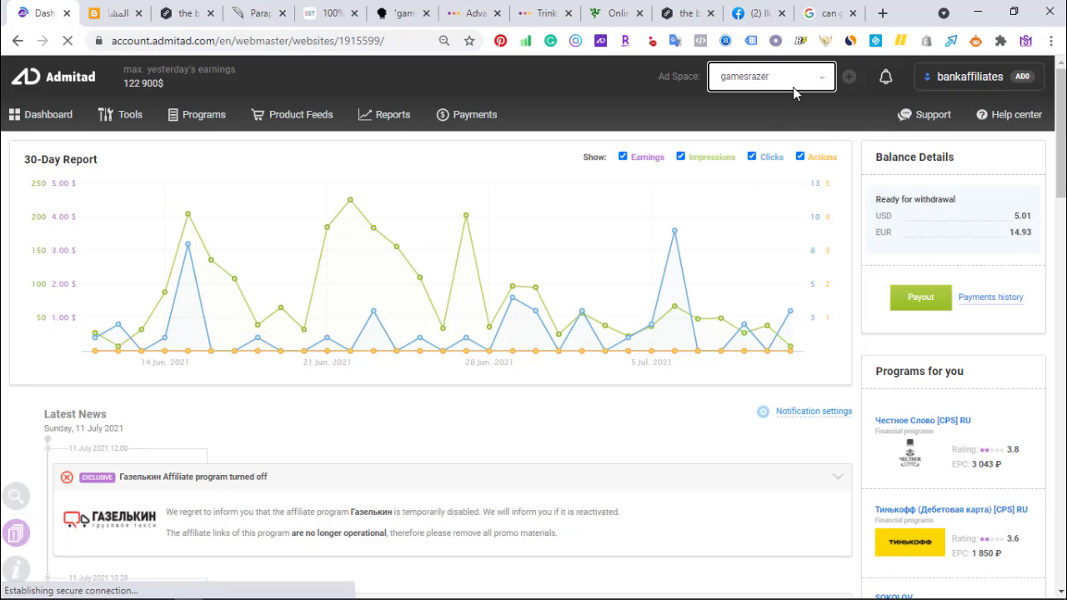
mouse_move(199, 114)
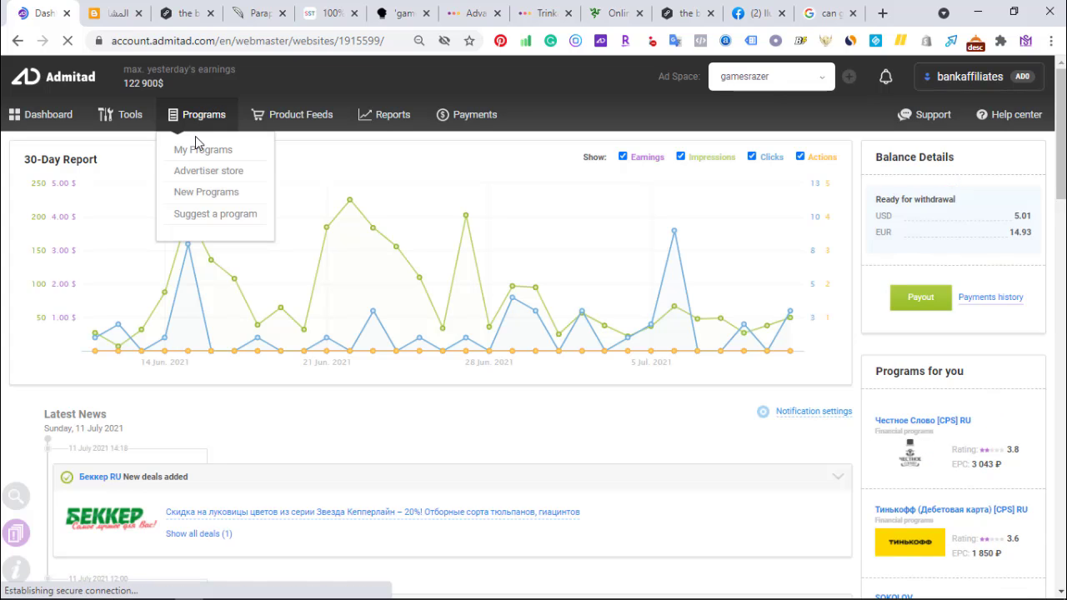
click(203, 150)
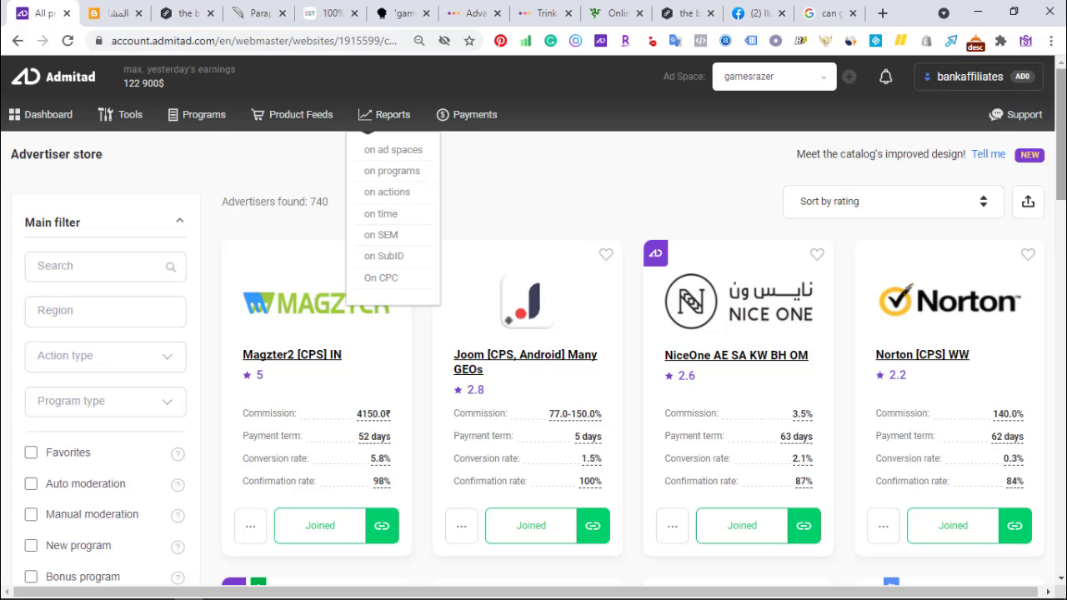
Step: Filter the advertiser programs by the Online Games product category and the Joined status
scroll(1064, 190, down, 1)
drag(1064, 190, 1064, 291)
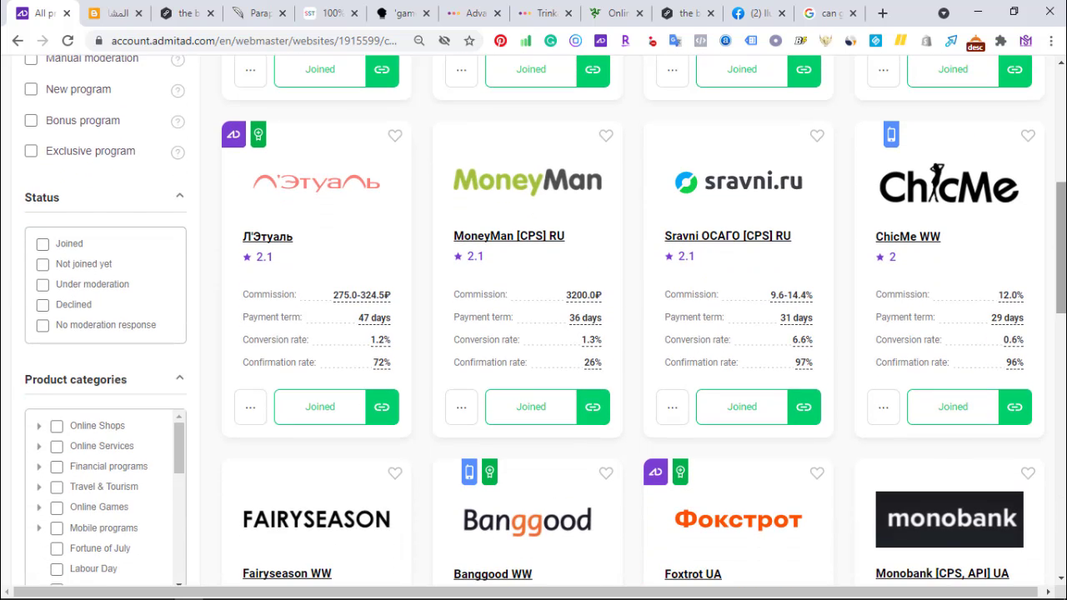
scroll(533, 321, down, 1)
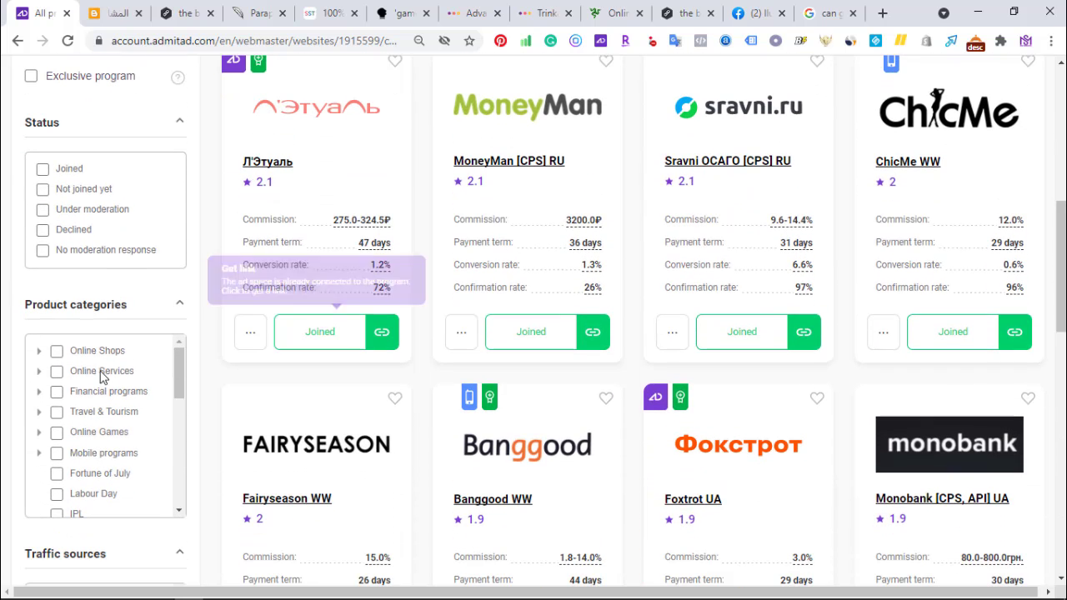
click(56, 433)
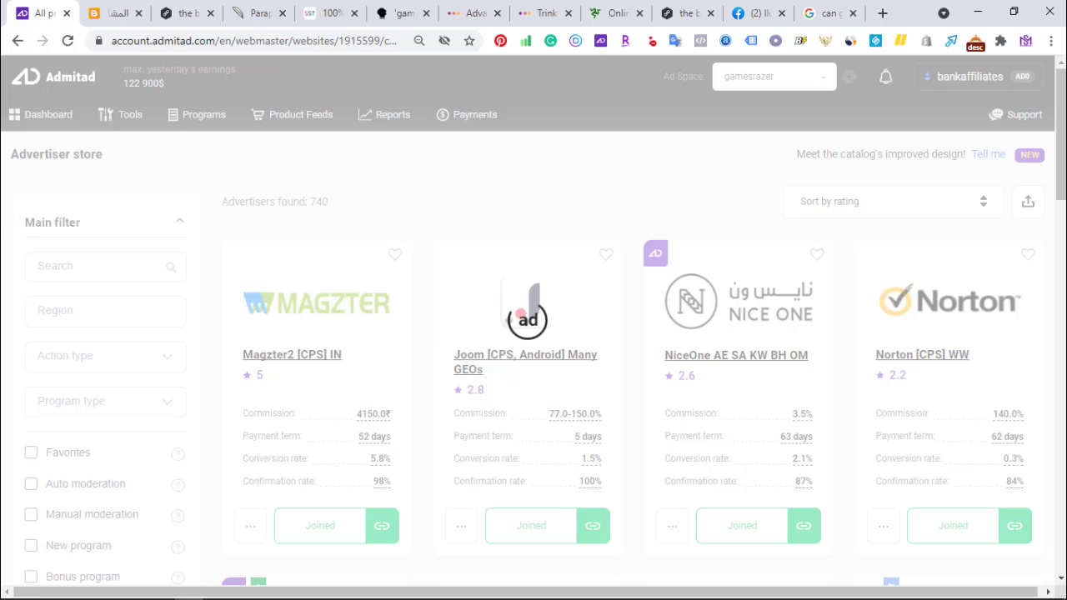
scroll(521, 313, down, 2)
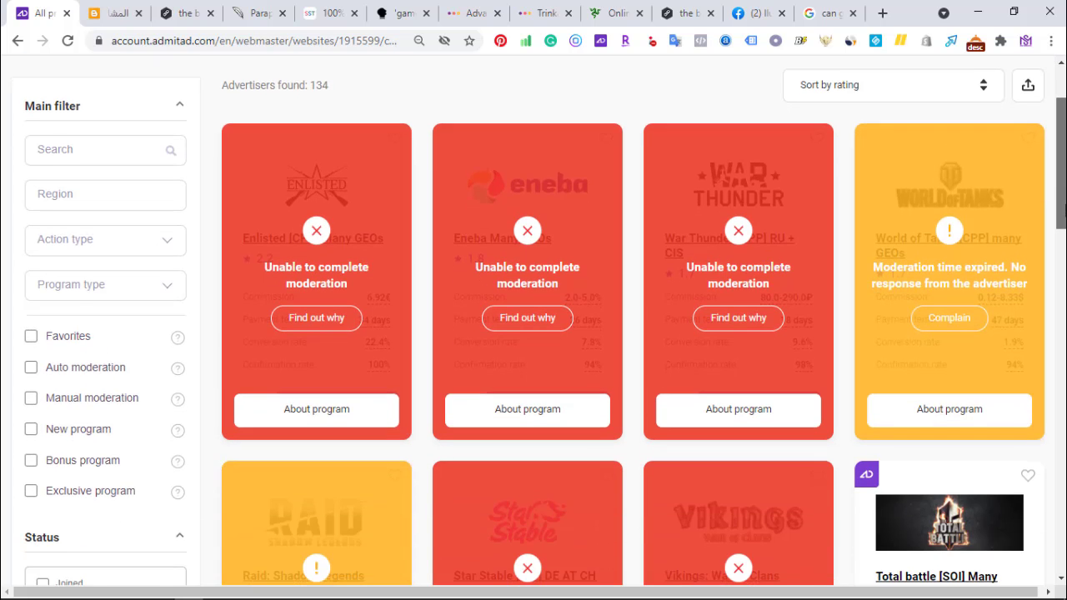
scroll(534, 333, down, 1)
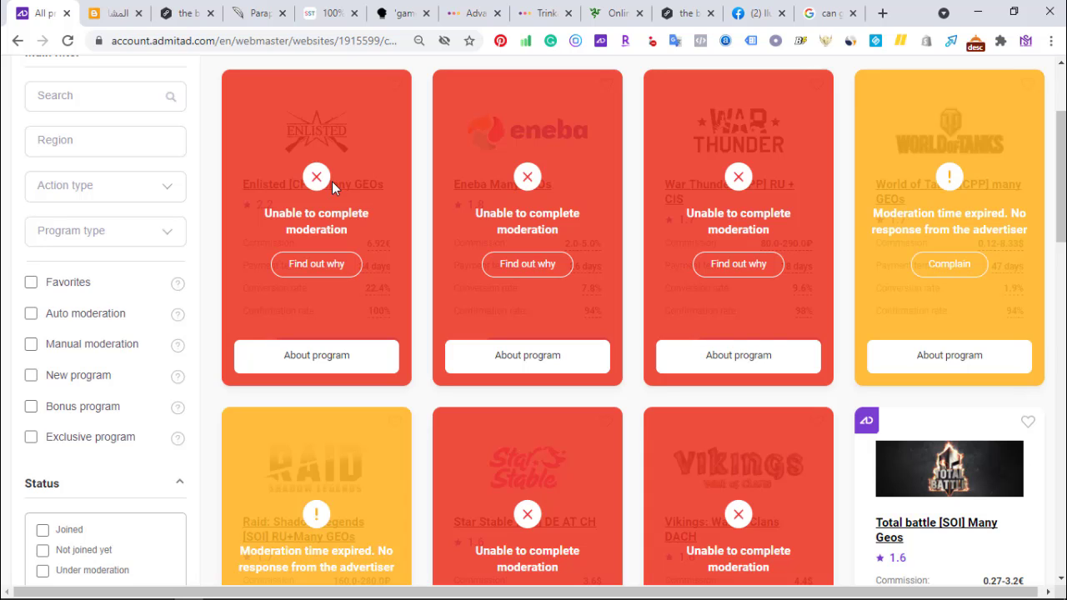
scroll(58, 197, down, 1)
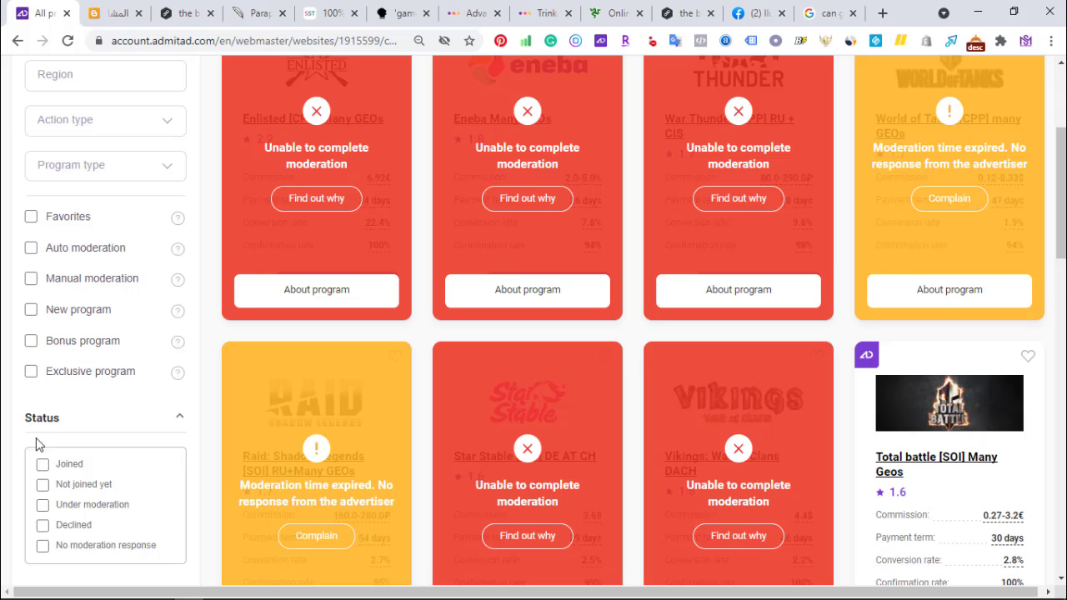
click(43, 467)
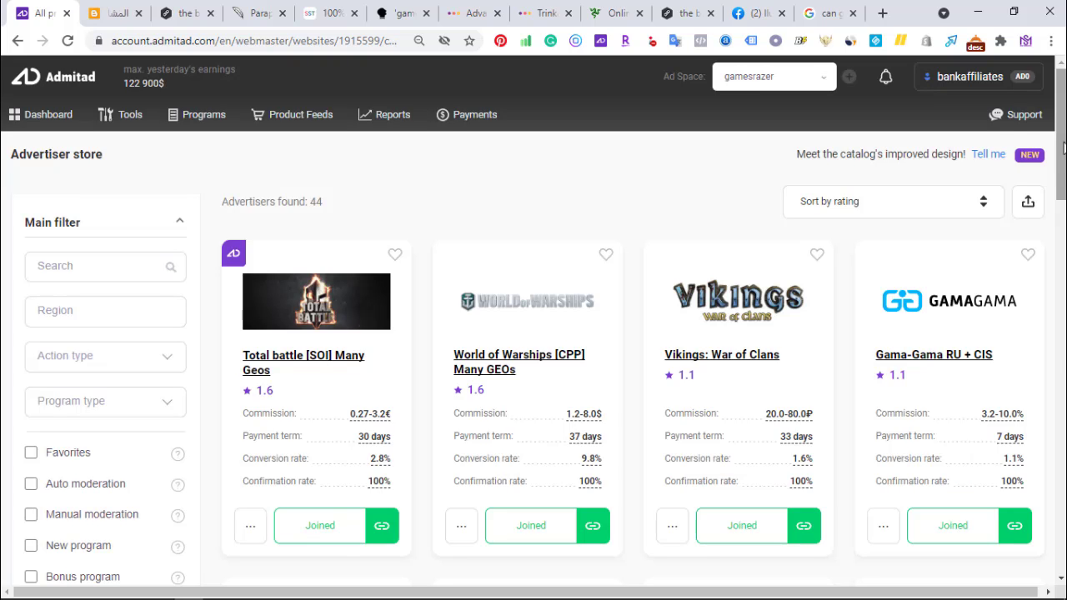
Step: Copy the program name "Vikings: War of Clans" and search Google for it in a new tab
scroll(1063, 142, down, 2)
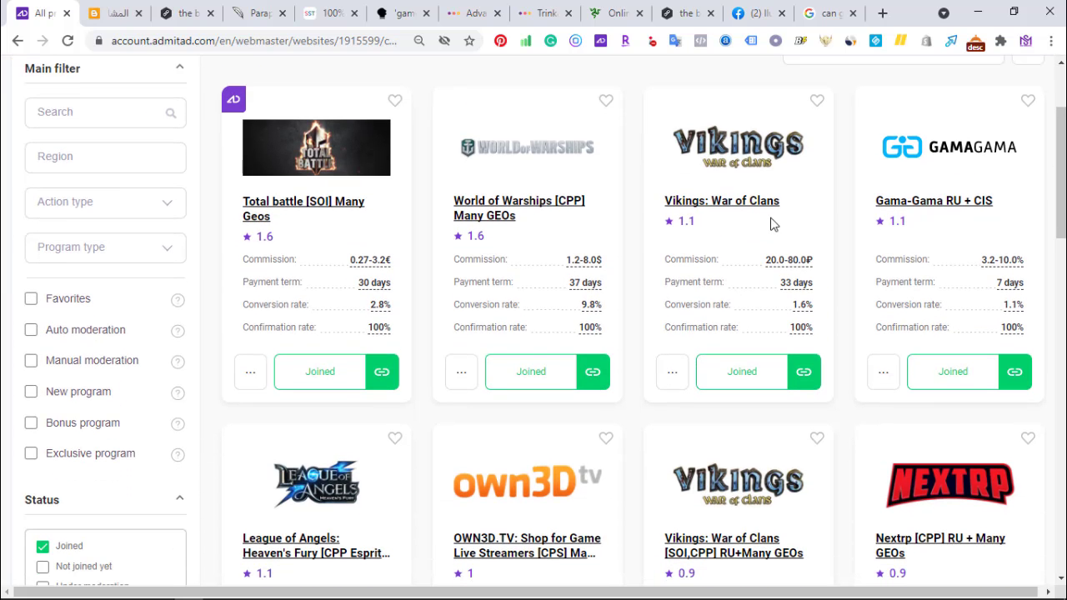
drag(662, 202, 793, 203)
key(ctrl+c)
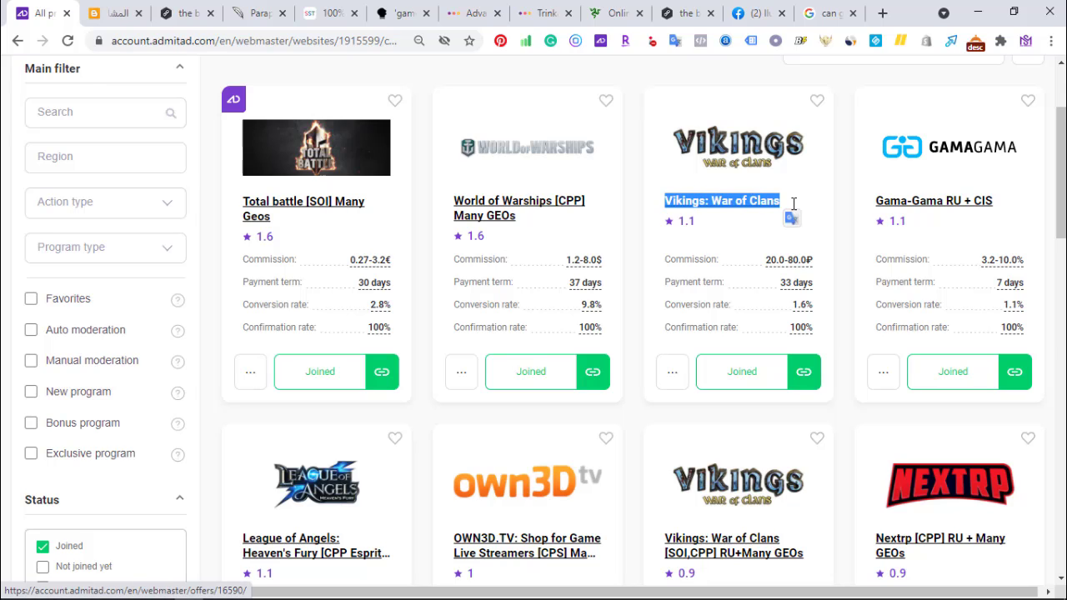
click(882, 12)
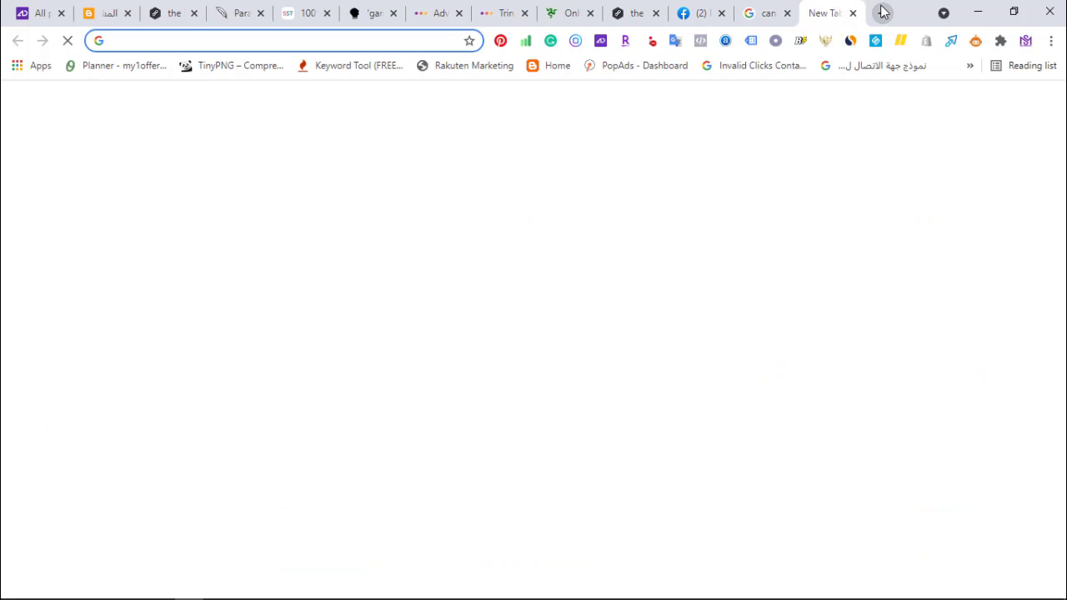
key(ctrl+v)
key(Return)
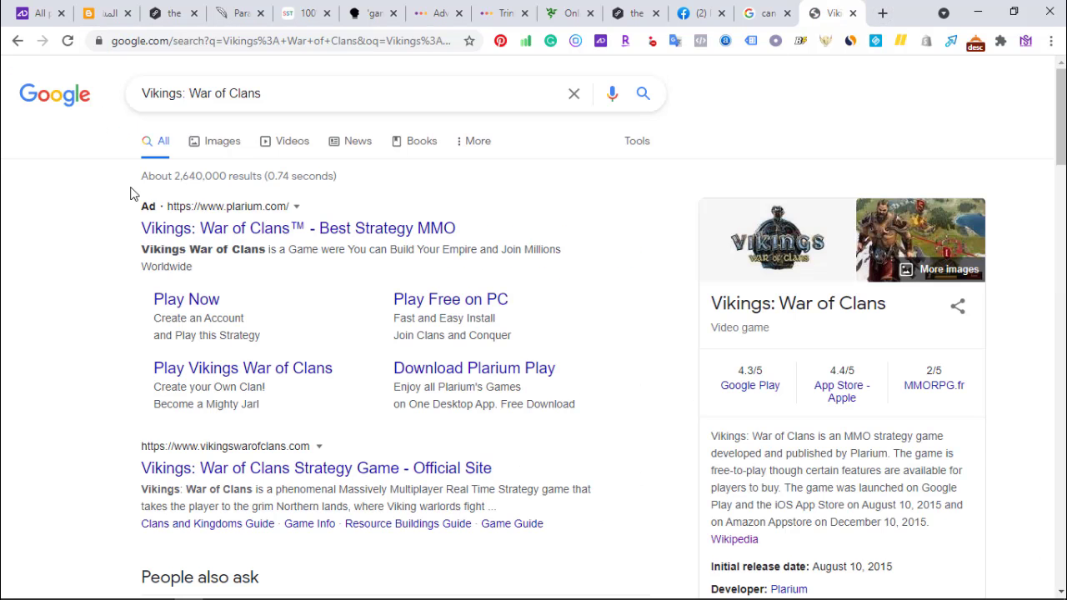
Step: Check the result count and the listed pages for the "Vikings: War of Clans" search
drag(174, 176, 239, 180)
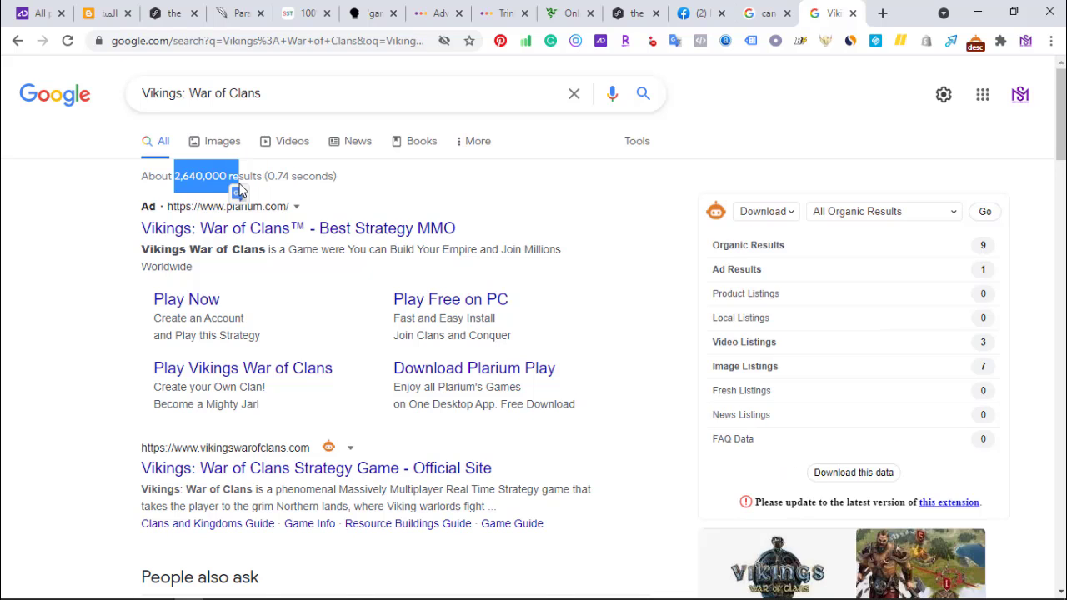
scroll(1060, 116, down, 3)
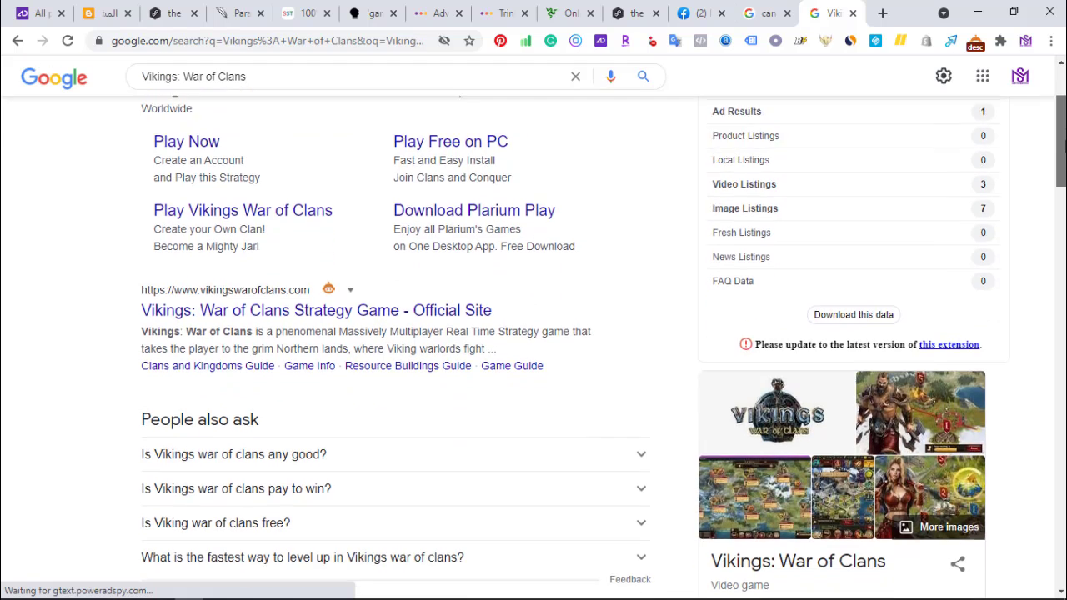
scroll(1062, 200, down, 2)
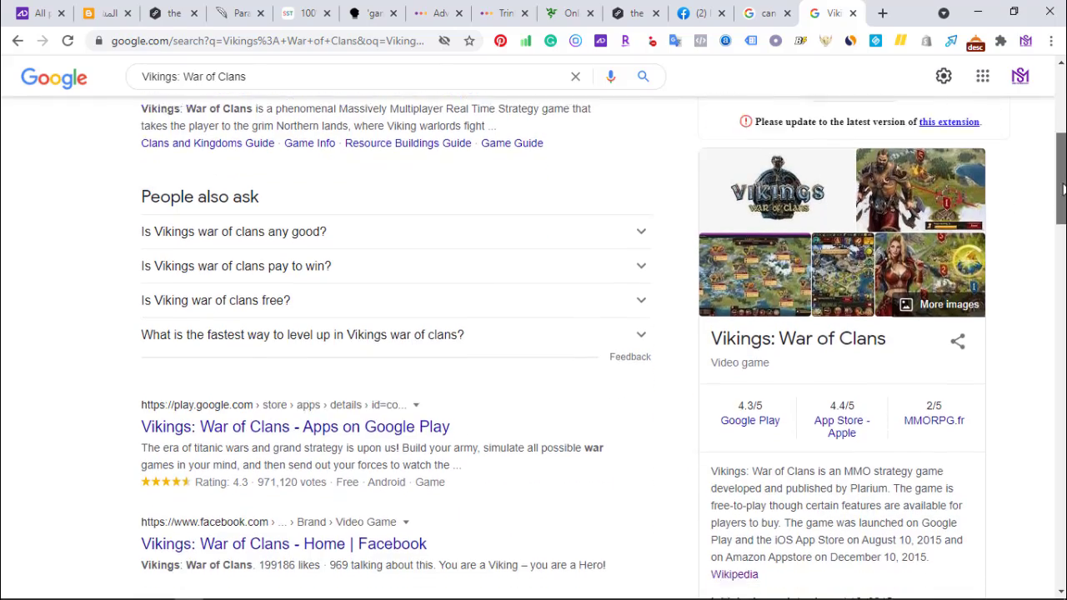
scroll(1063, 200, down, 1)
drag(1060, 215, 1059, 302)
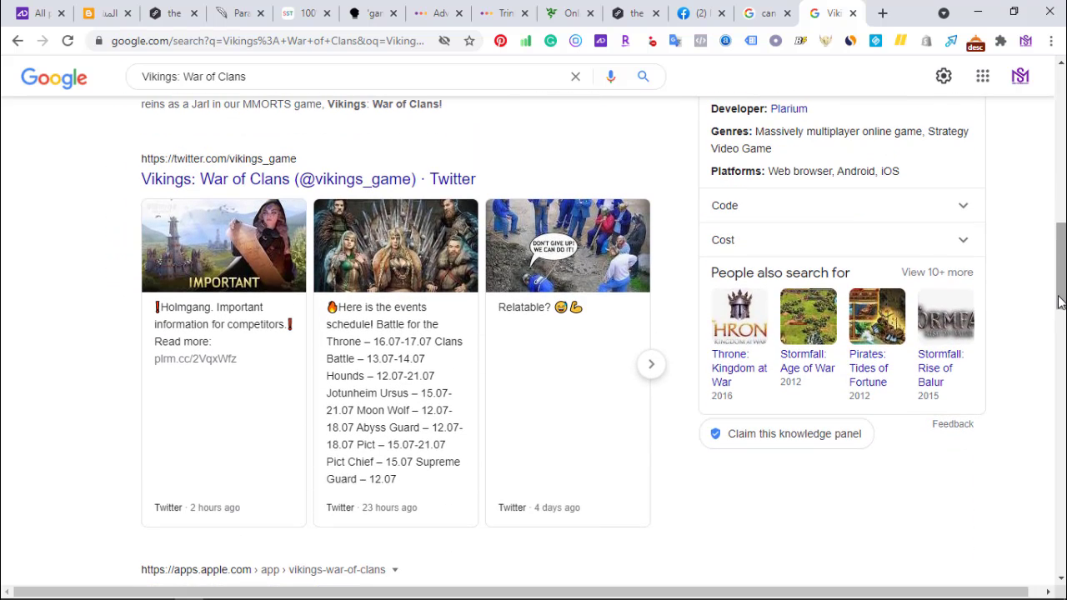
Step: Search Google for "vikings war of clans review" and look through the listed review pages
click(405, 77)
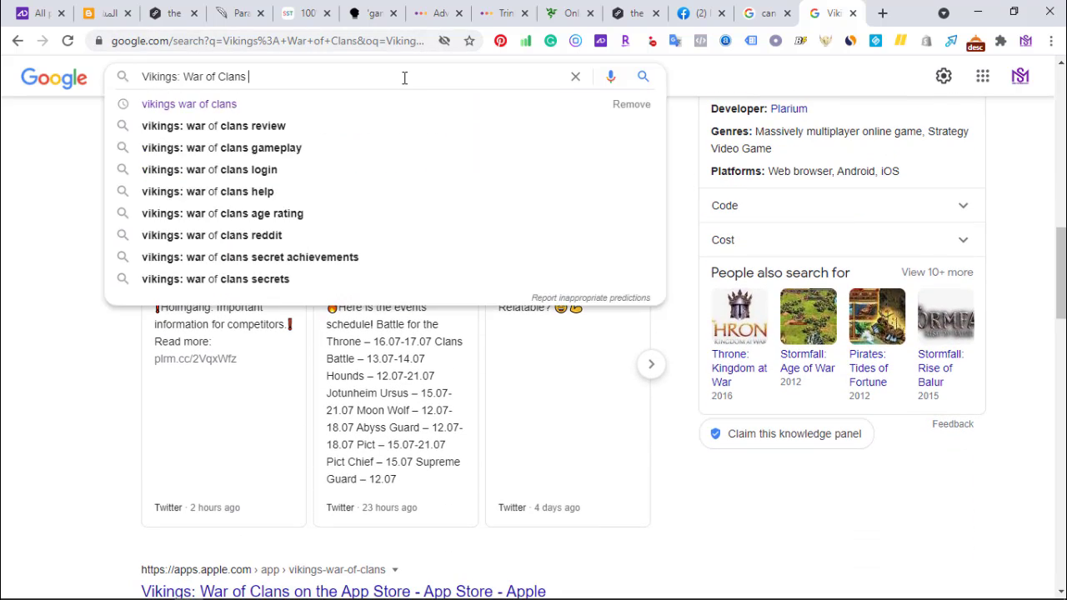
text(re)
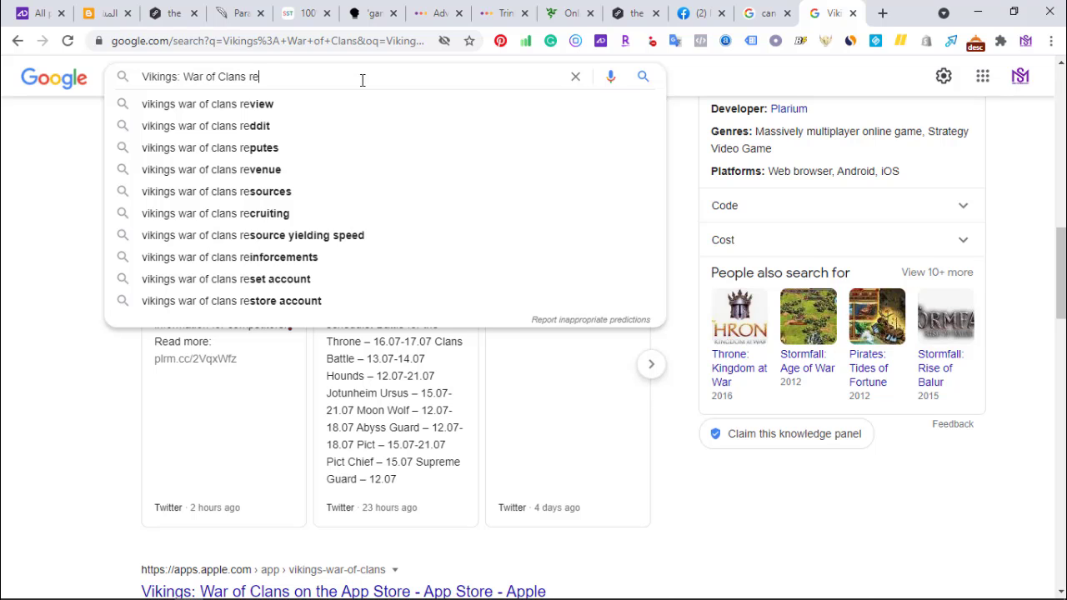
click(268, 103)
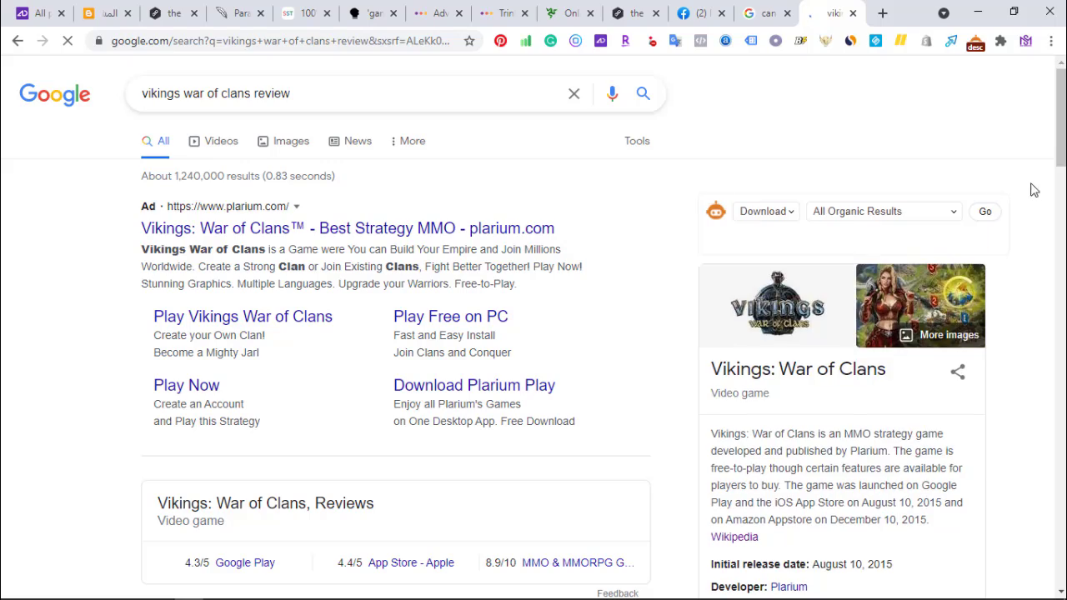
mouse_move(1061, 139)
mouse_down()
mouse_move(1060, 215)
mouse_move(1060, 144)
mouse_up()
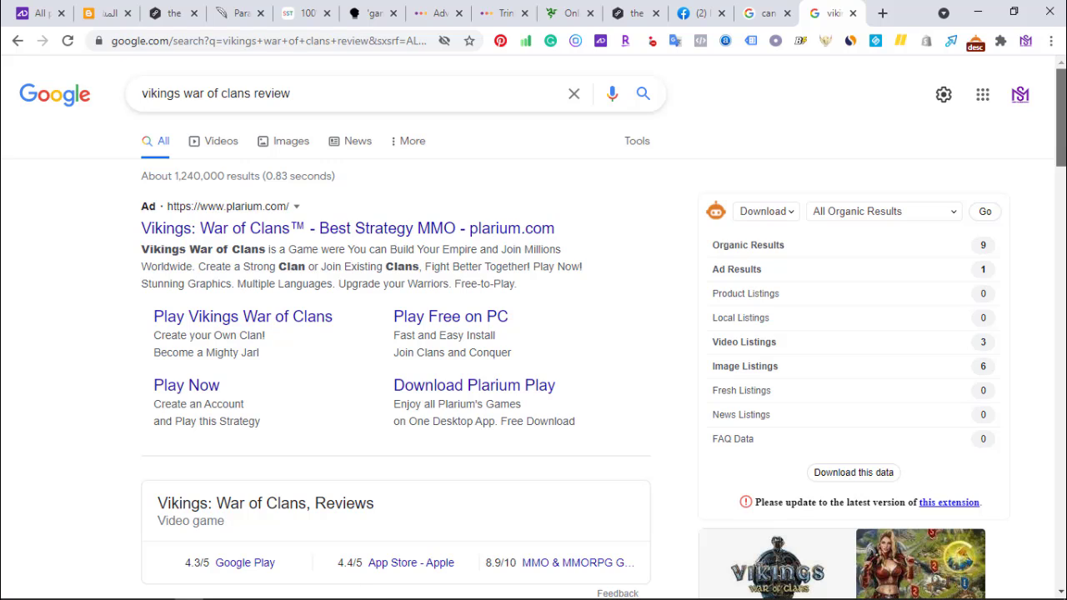
drag(1060, 144, 1061, 382)
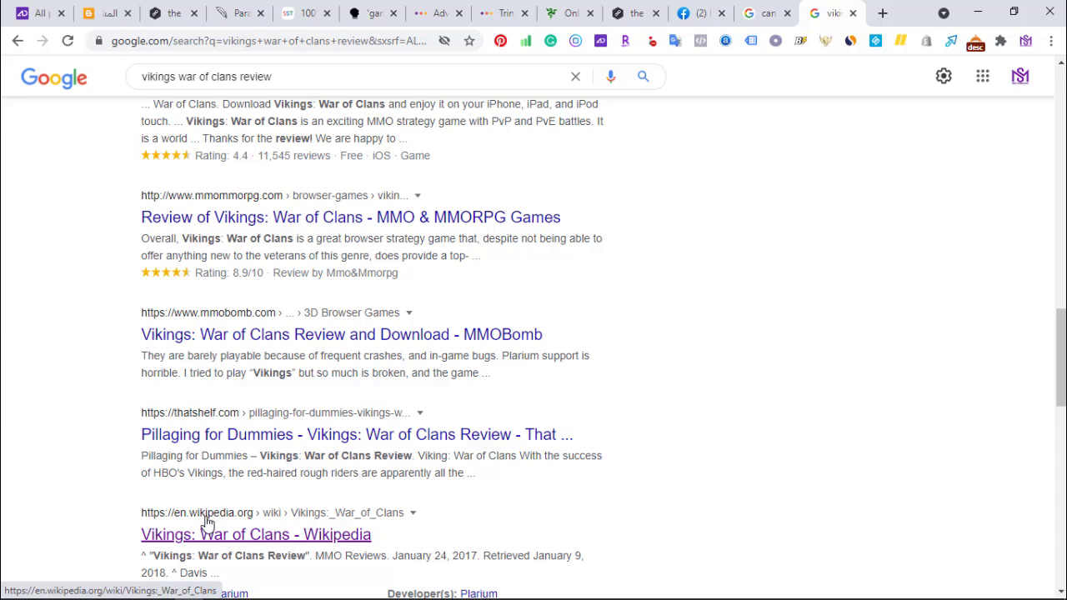
drag(1061, 356, 1063, 391)
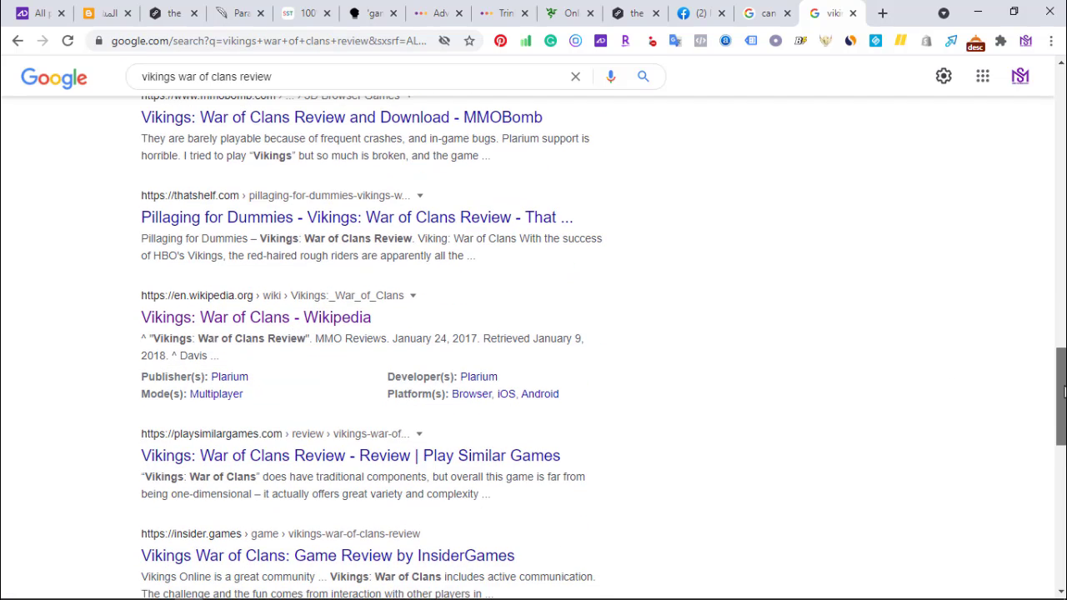
Step: Open the Wikipedia article on Vikings: War of Clans and copy its two introductory paragraphs
click(227, 307)
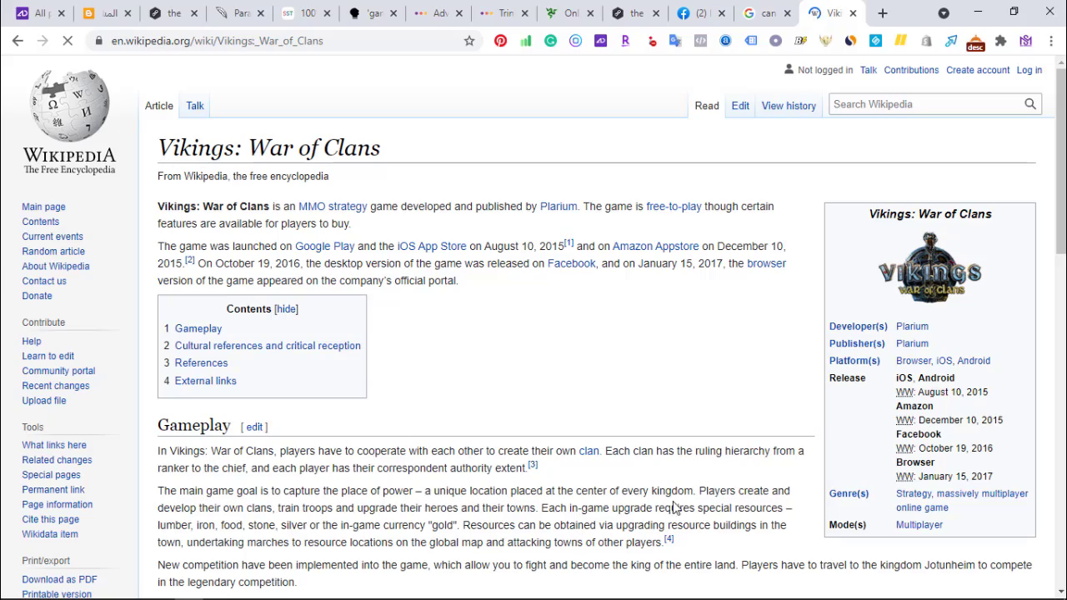
scroll(534, 334, down, 6)
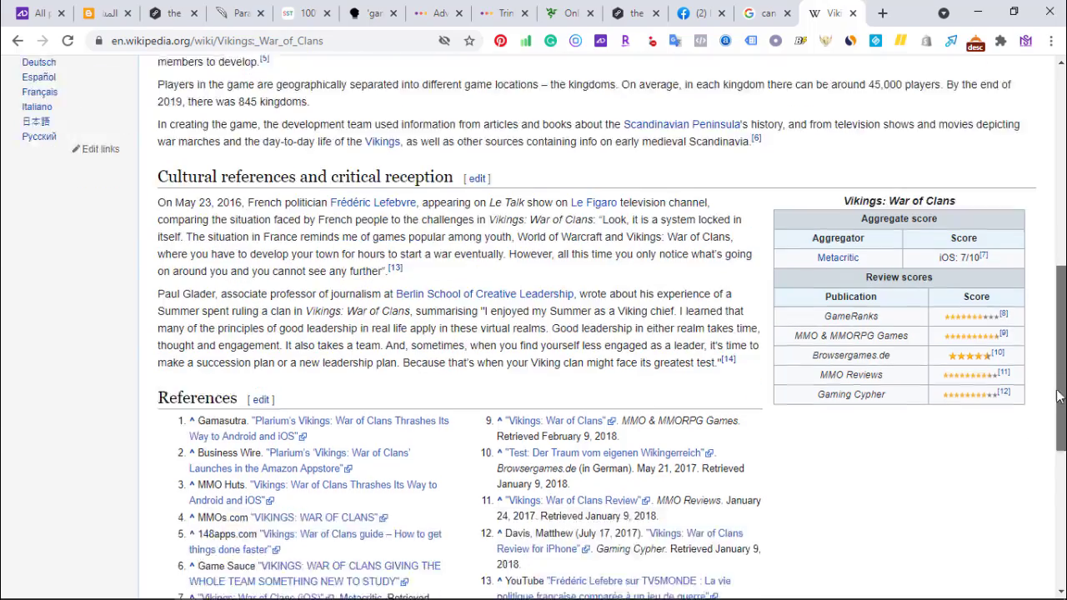
scroll(544, 327, up, 7)
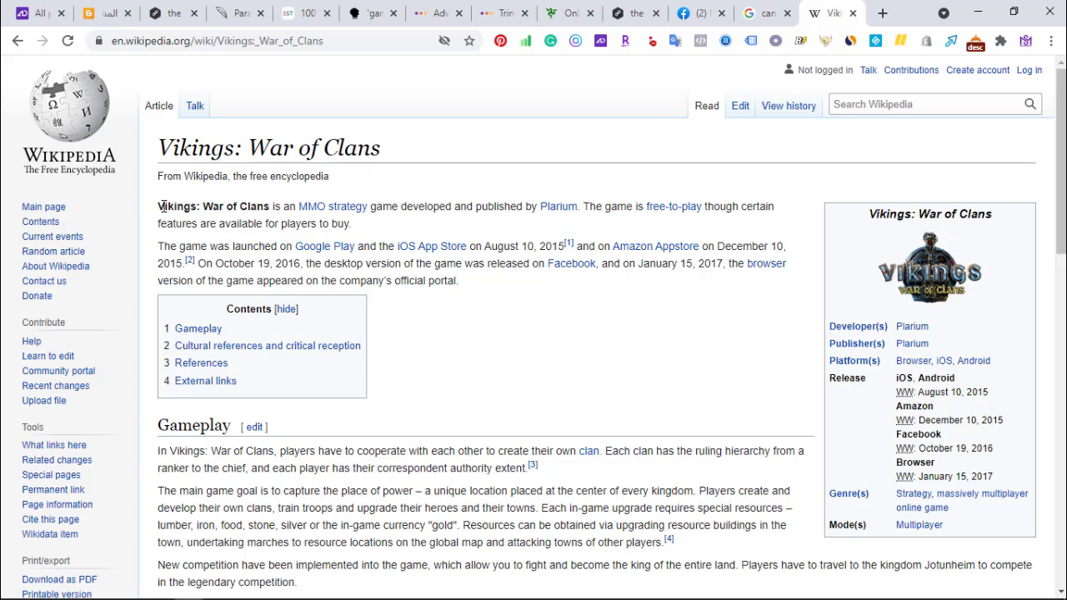
drag(159, 207, 500, 284)
key(ctrl+c)
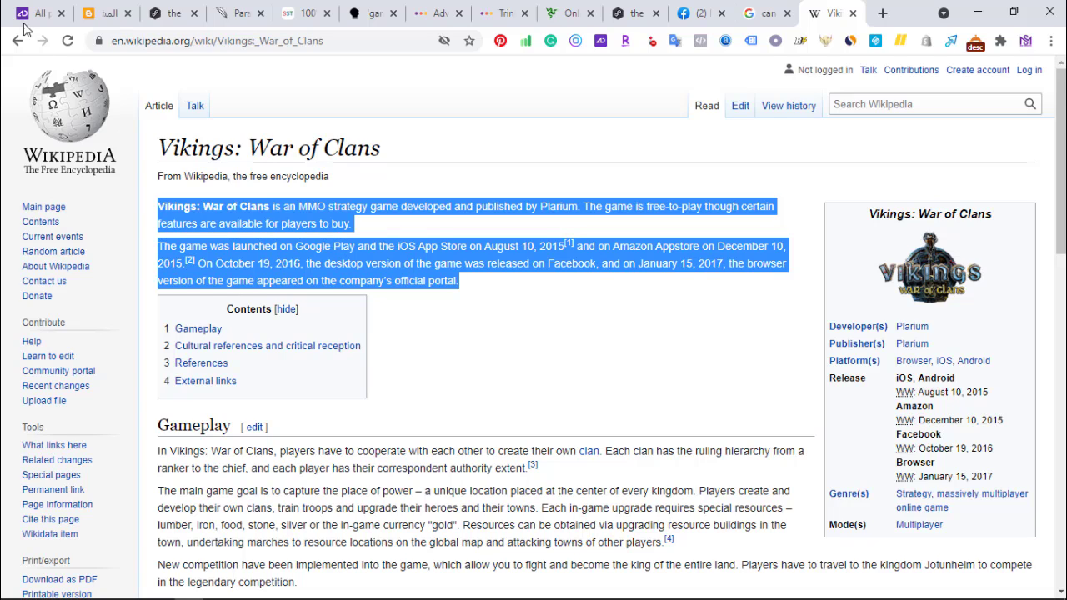
click(117, 10)
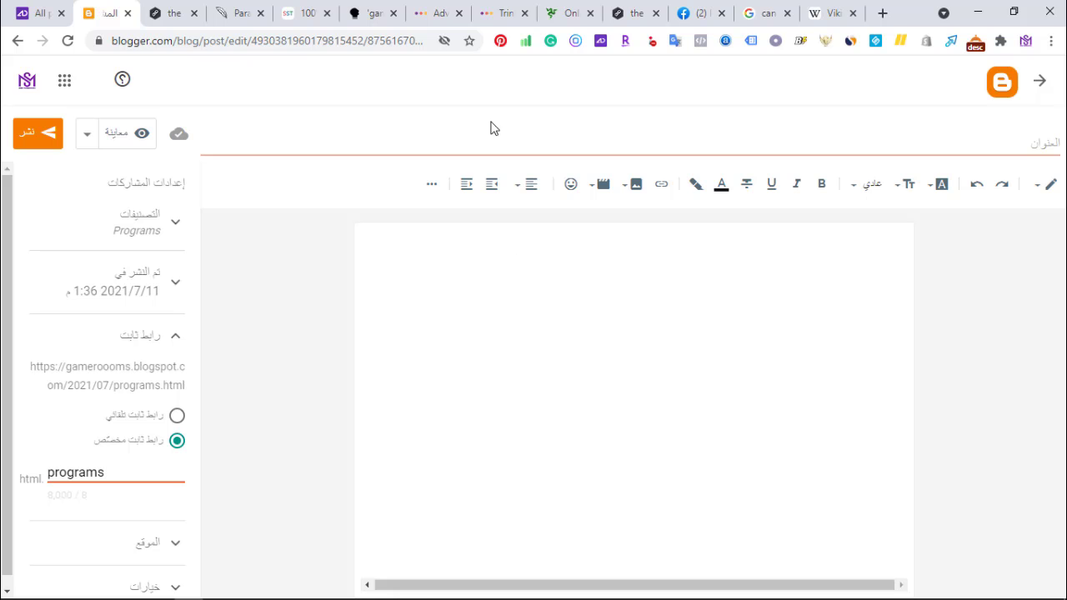
click(371, 12)
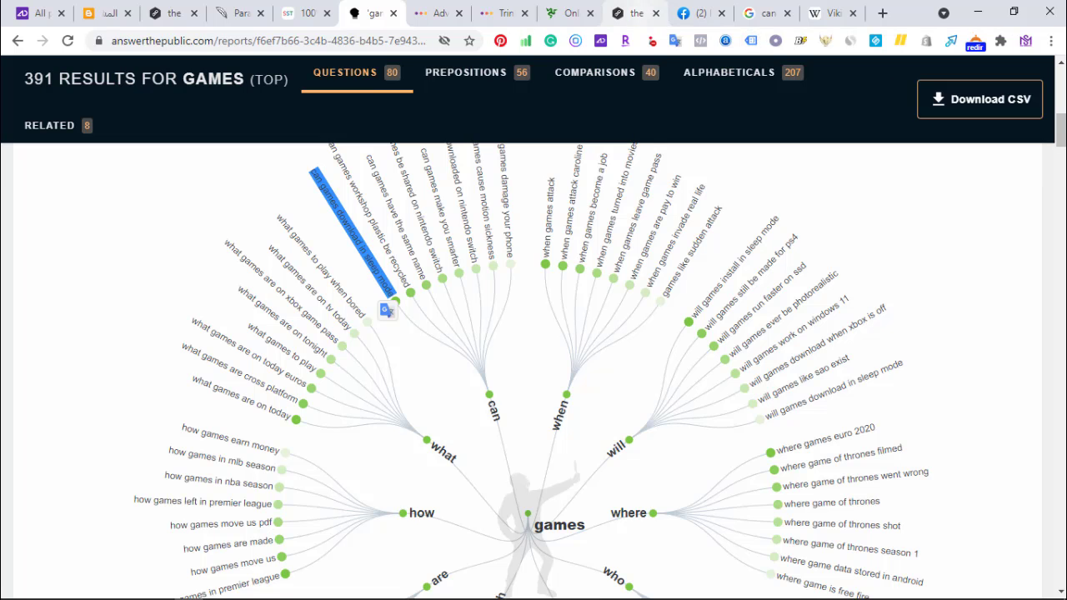
scroll(289, 310, down, 3)
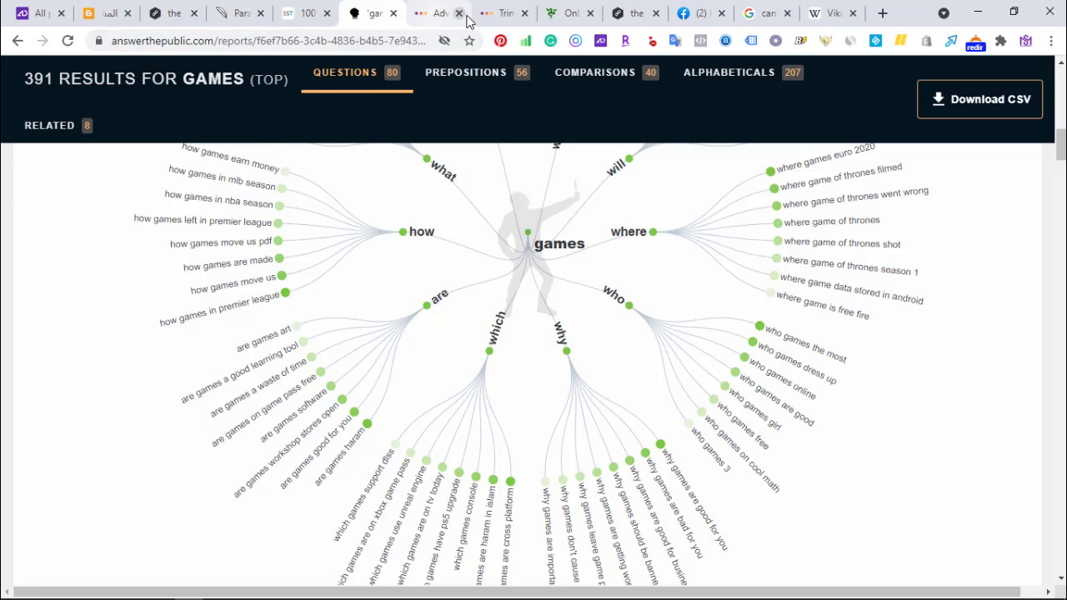
Step: Switch to QuillBot, paste the copied introduction, and remove the blank line and everything after "January 15, 2017,"
click(235, 8)
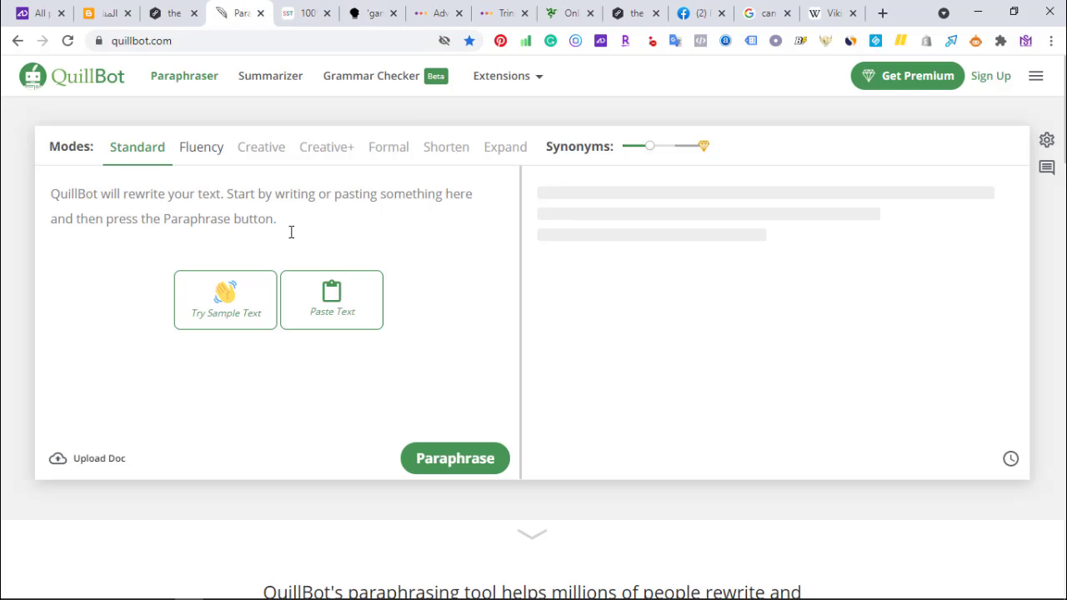
click(275, 212)
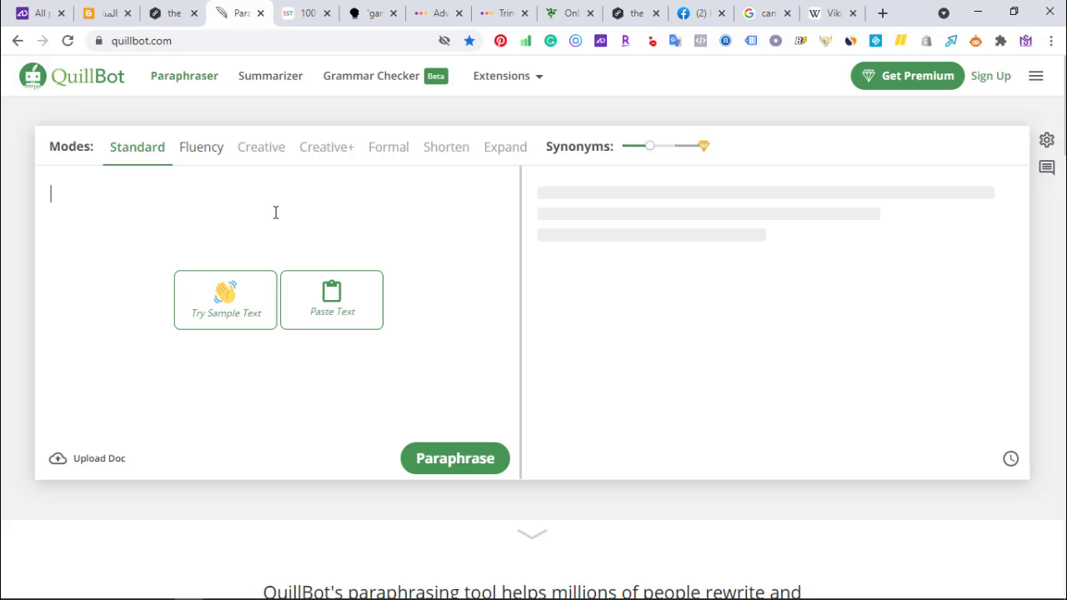
key(ctrl+v)
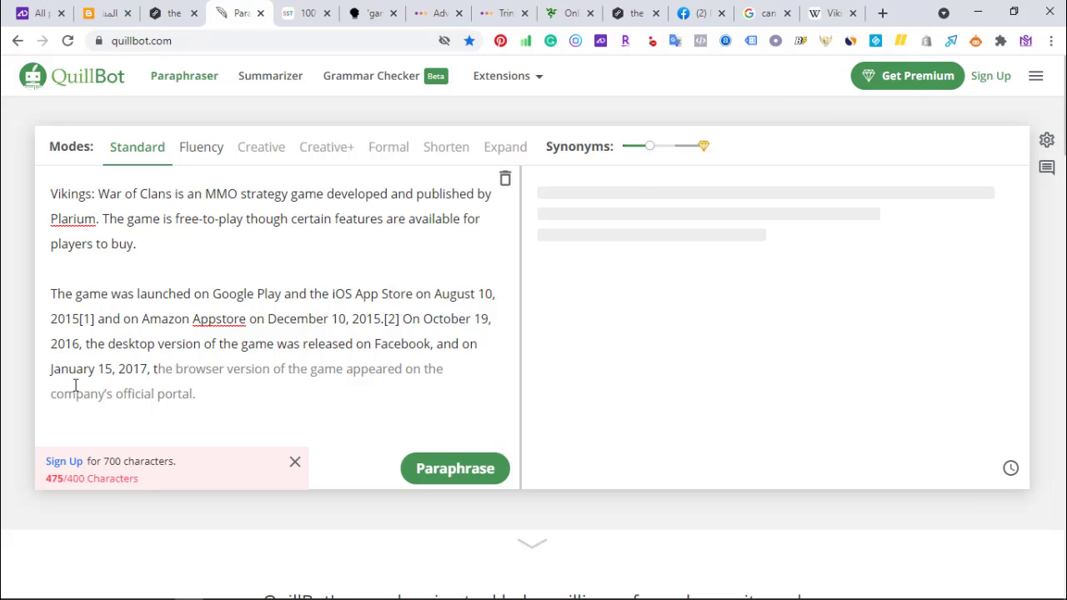
click(157, 421)
key(BackSpace)
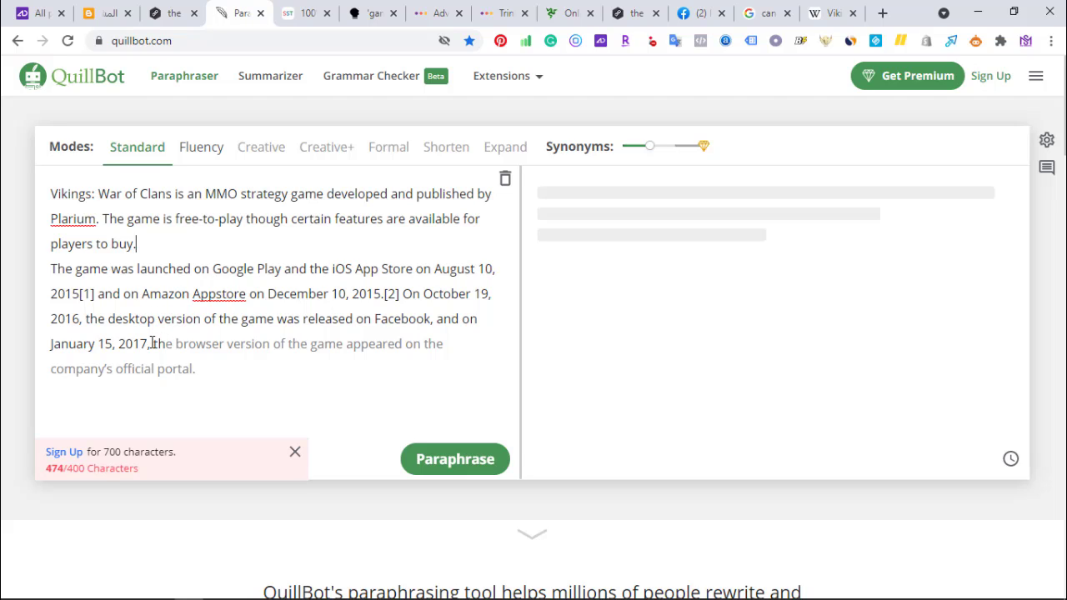
drag(152, 343, 199, 371)
key(BackSpace)
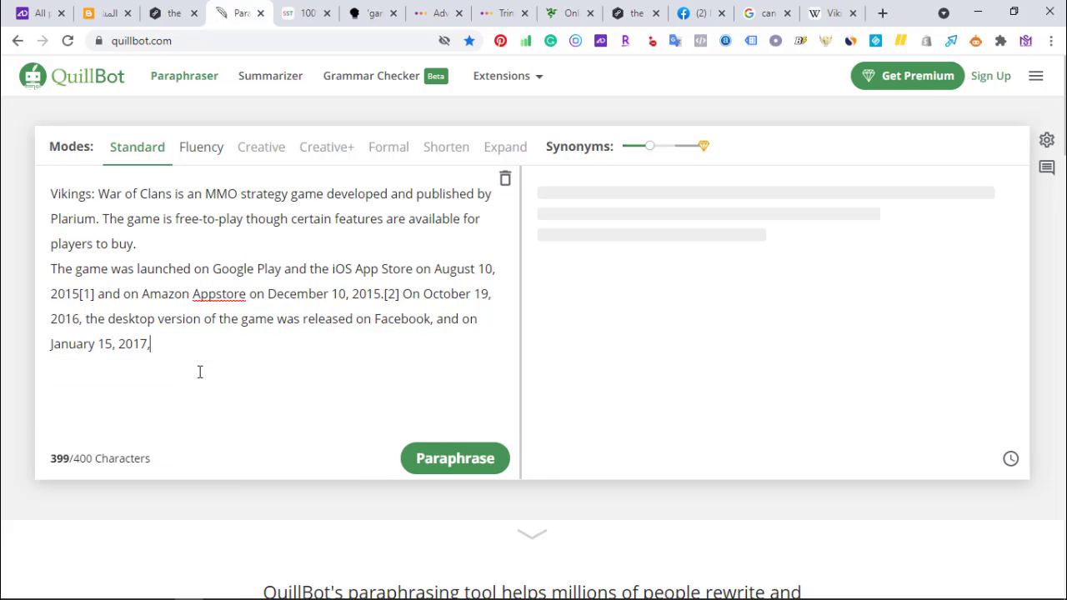
Step: Paraphrase the pasted text in Standard mode and copy the whole rewritten version
click(456, 468)
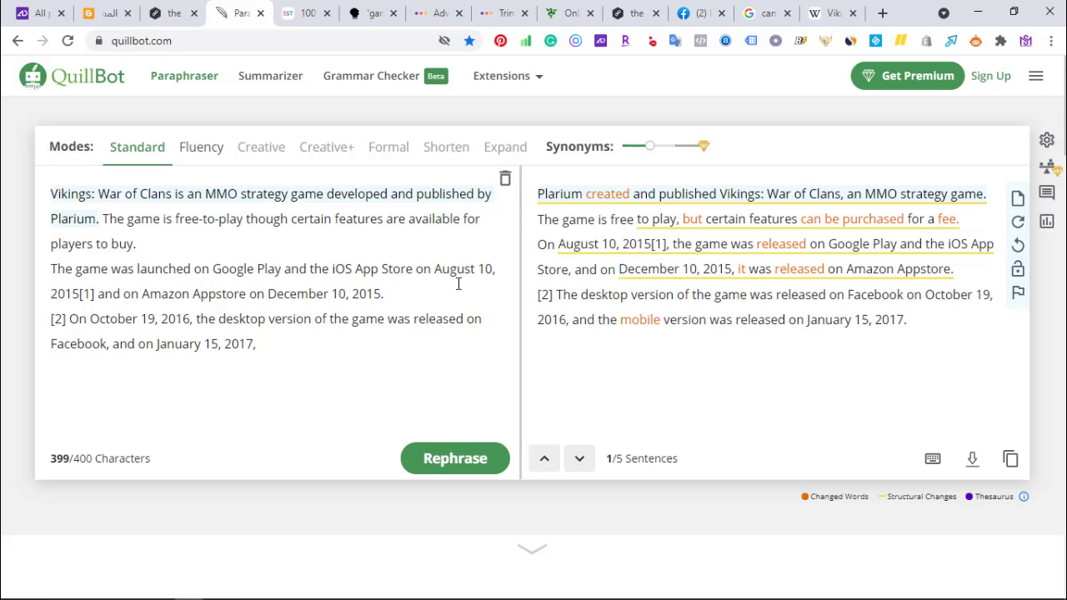
drag(923, 322, 518, 110)
key(ctrl+c)
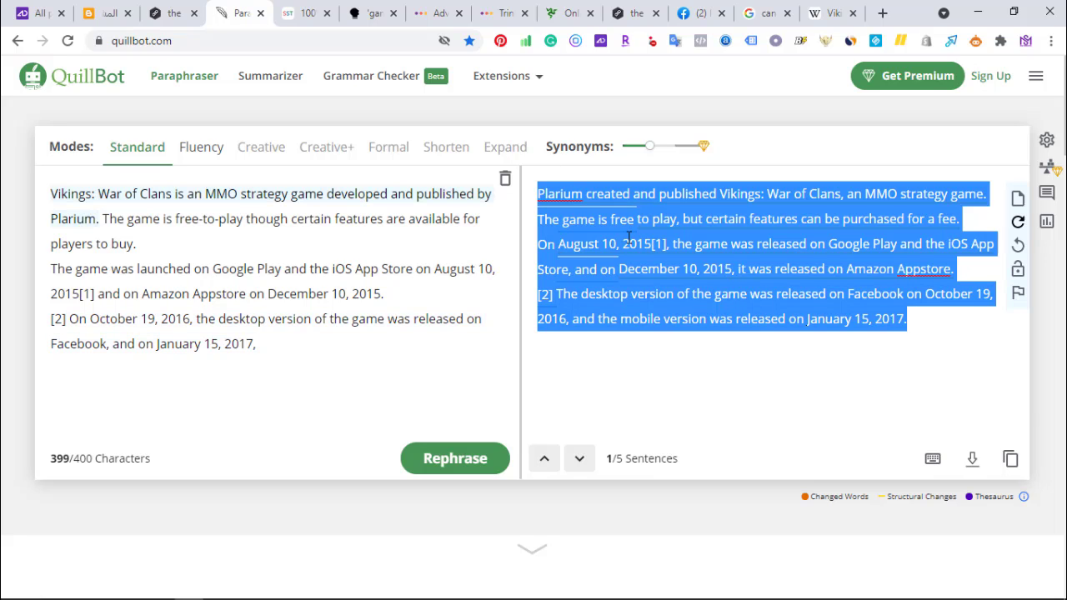
Step: Switch to SmallSEOTools, open its Plagiarism Checker and paste the paraphrased text for checking
click(297, 10)
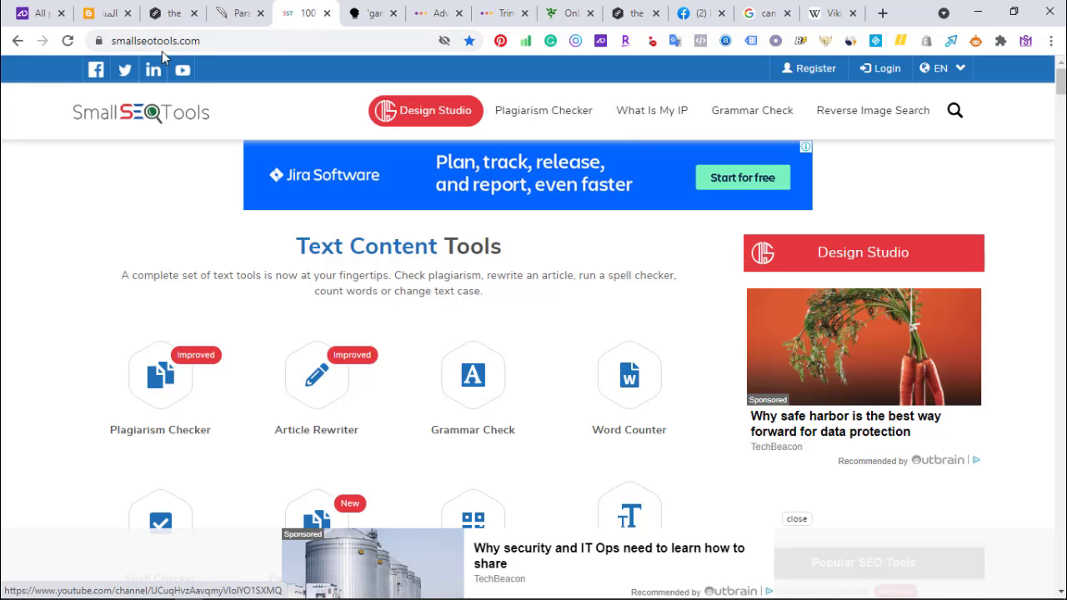
click(169, 398)
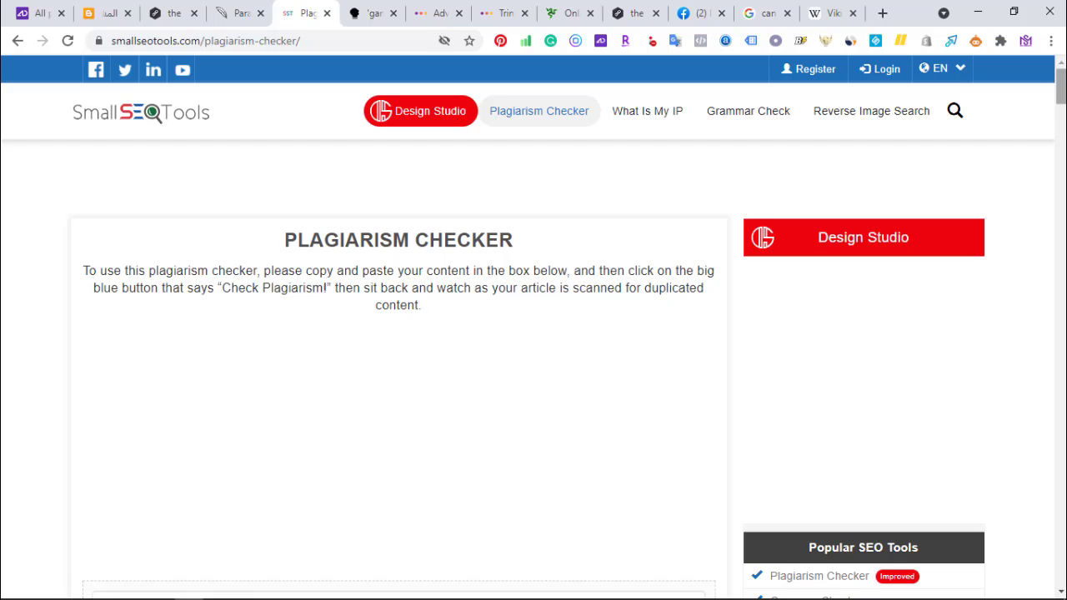
scroll(1028, 120, down, 4)
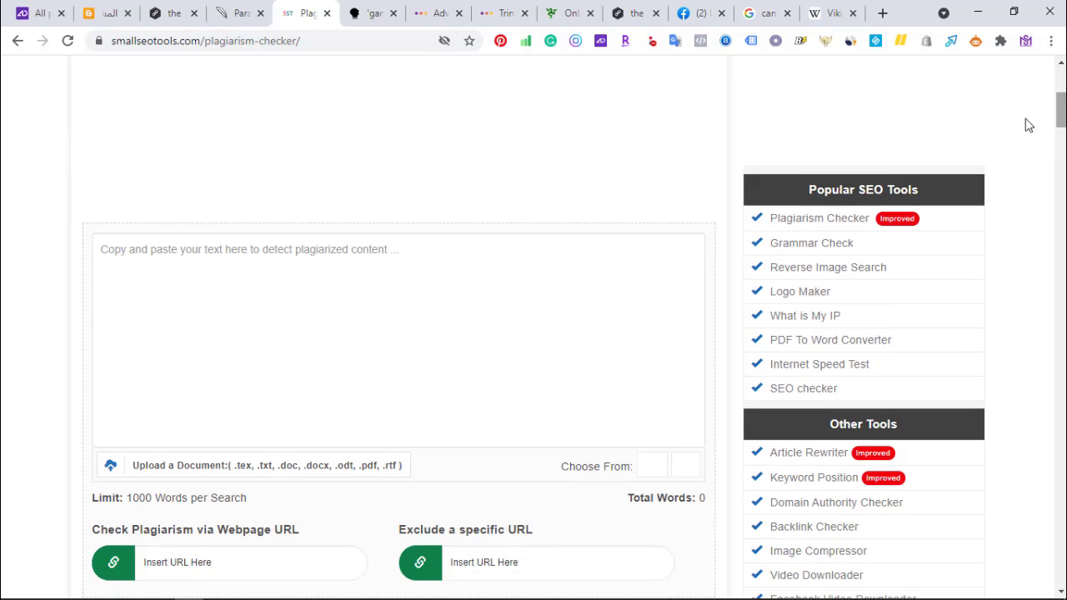
click(216, 276)
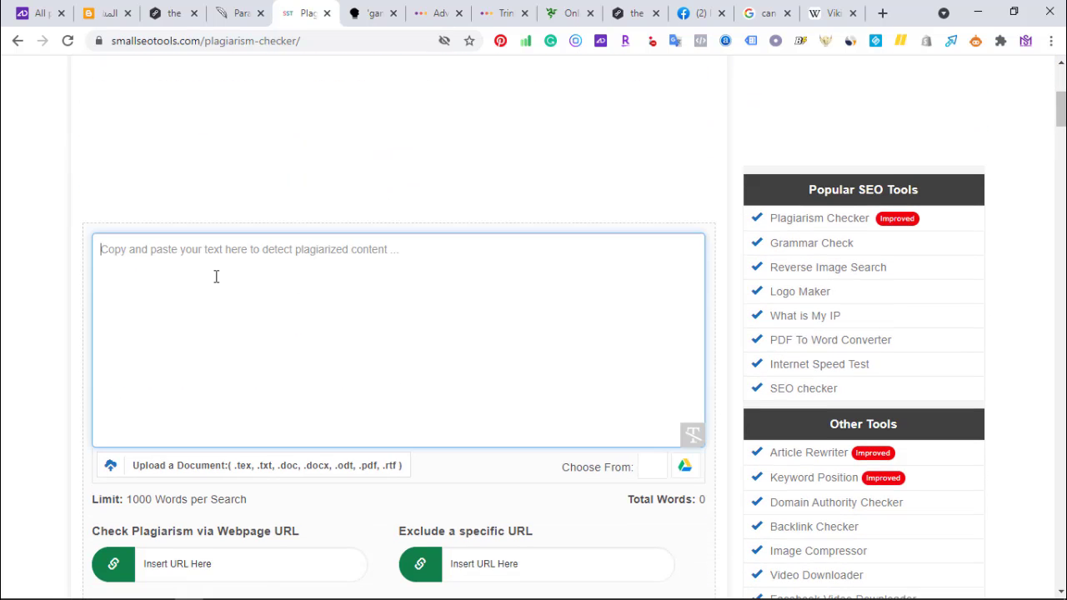
key(ctrl+v)
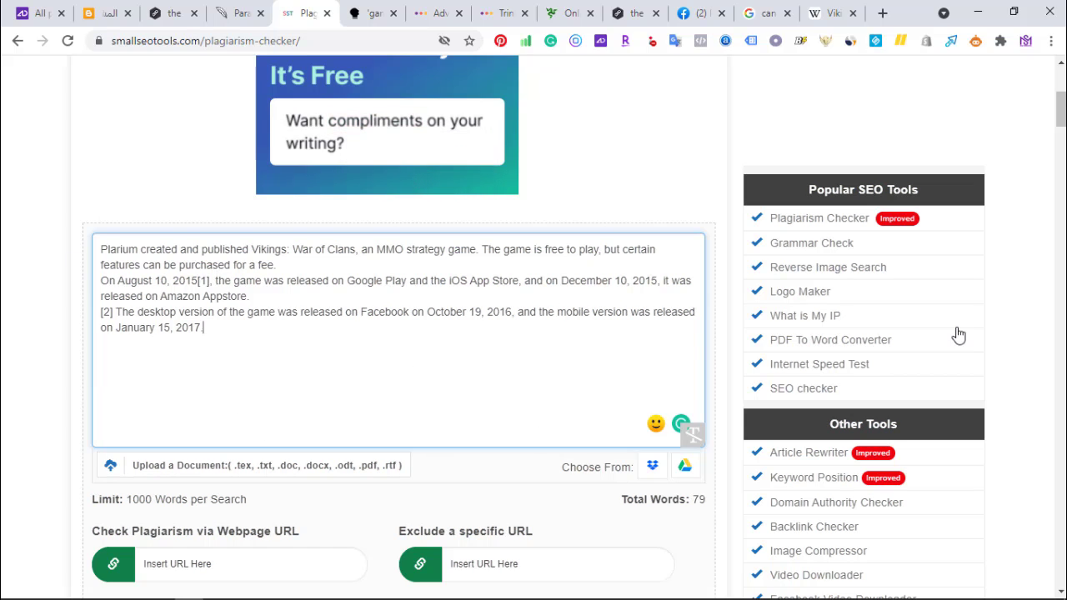
Step: Confirm the reCAPTCHA, run the plagiarism check and review the sentence-wise results
drag(1061, 108, 1061, 115)
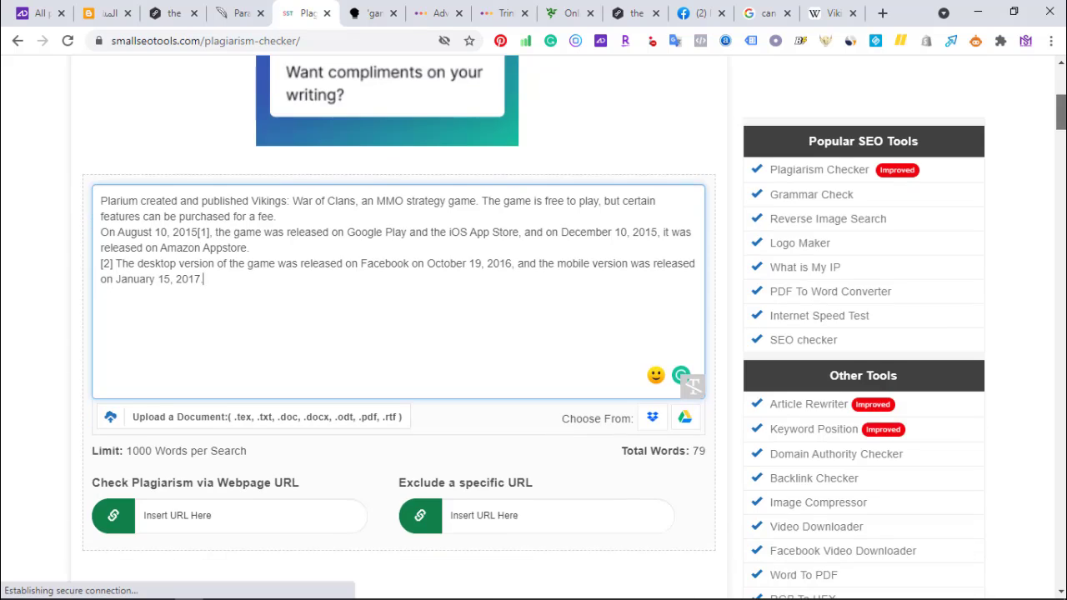
scroll(1061, 117, down, 4)
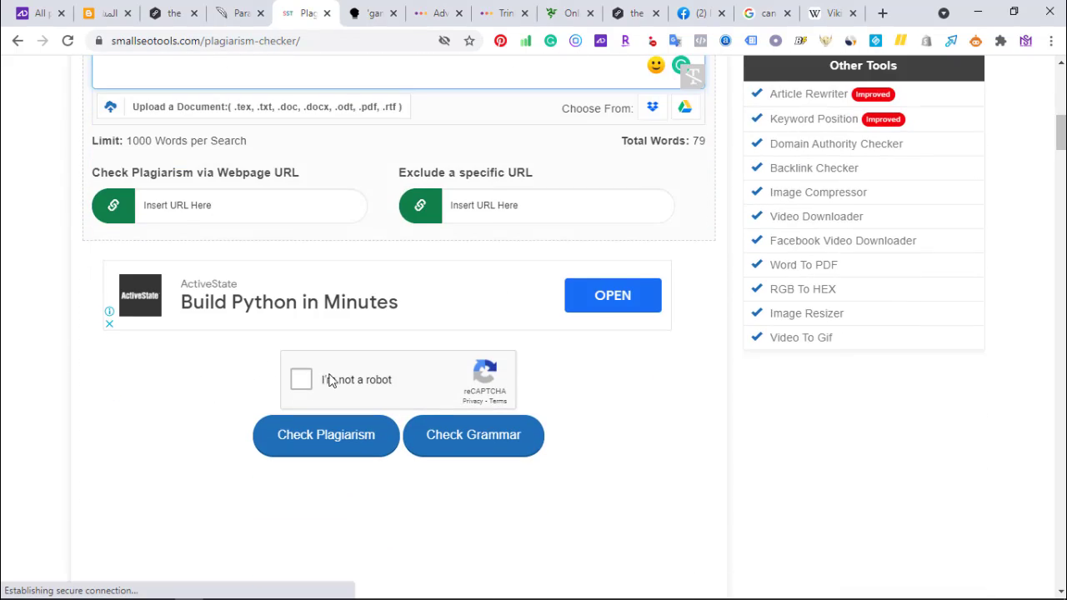
click(302, 382)
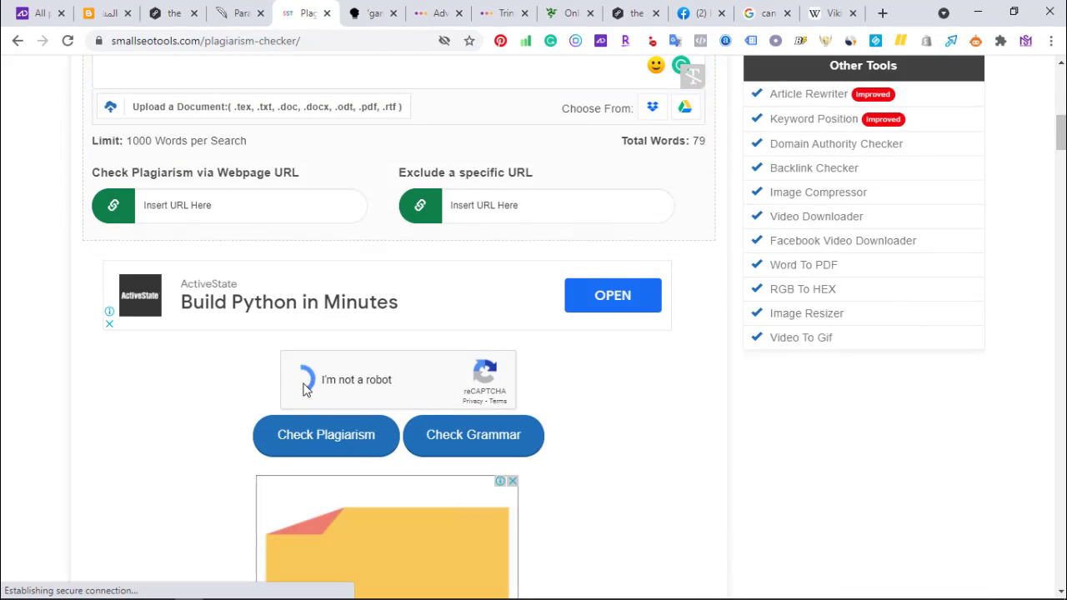
click(315, 452)
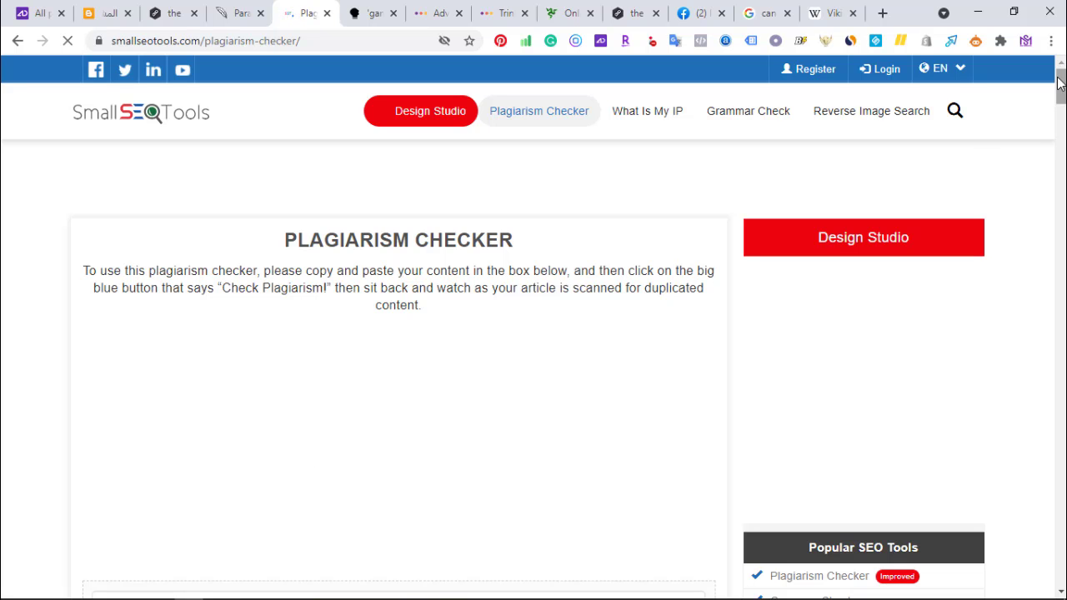
drag(1062, 83, 1062, 179)
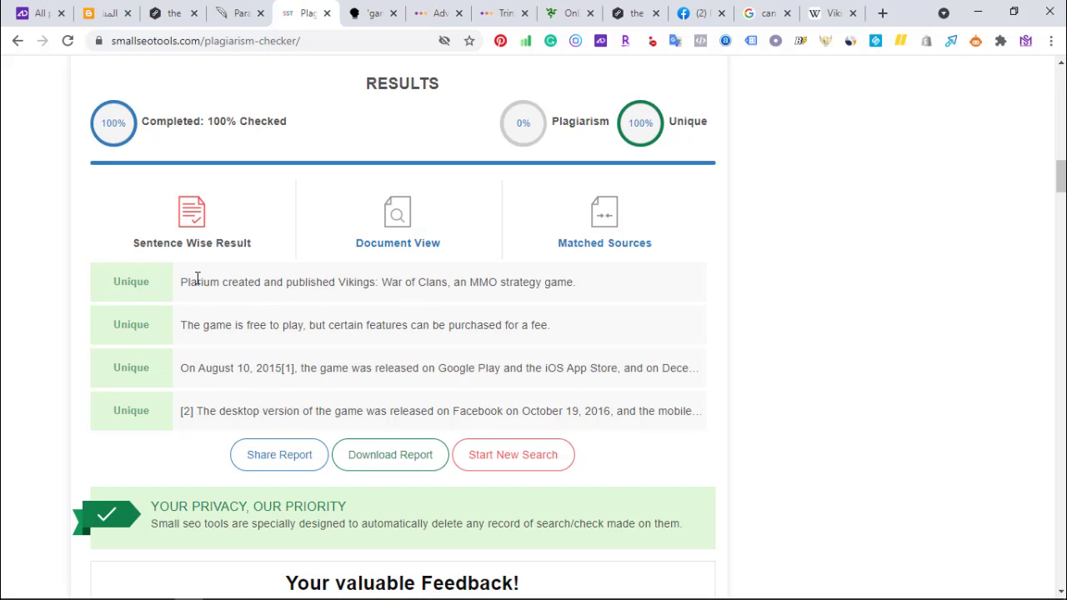
drag(180, 282, 578, 289)
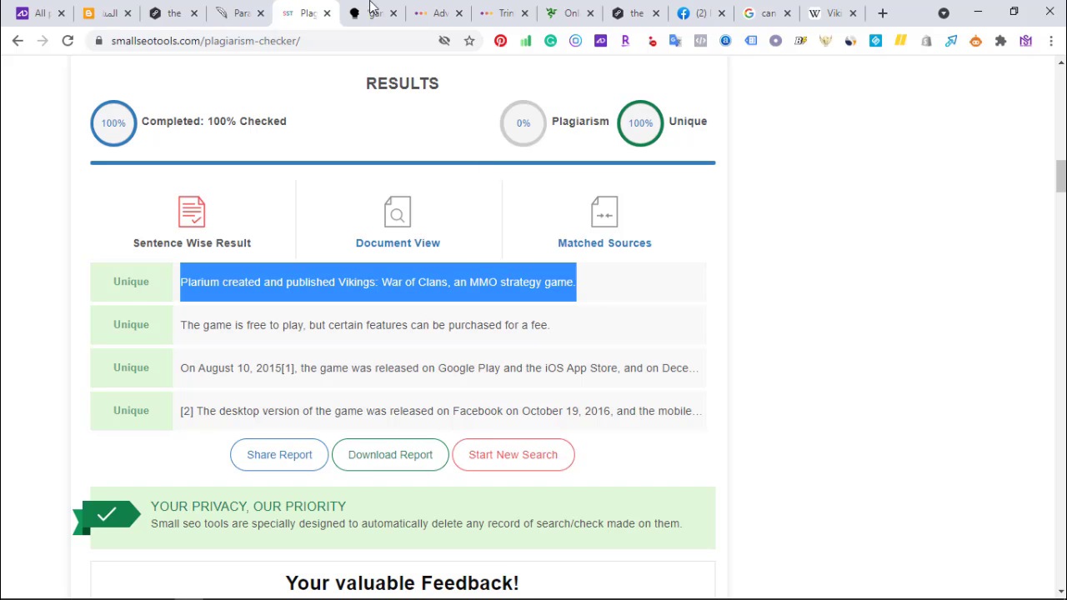
Step: Glance back at the QuillBot rewrite, then copy the whole checked text from the plagiarism checker's text box
click(233, 12)
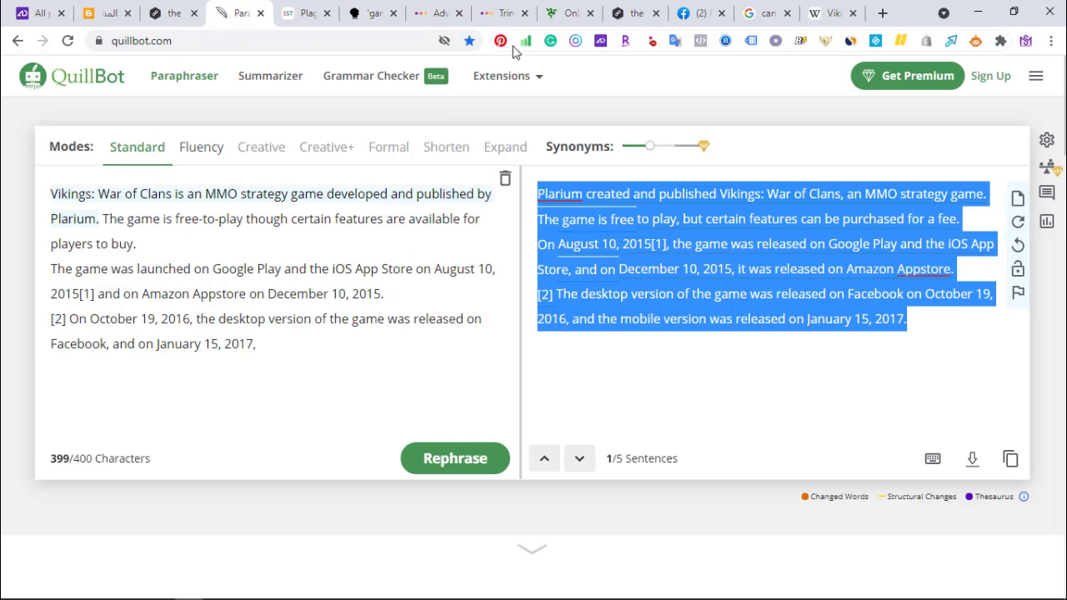
click(305, 13)
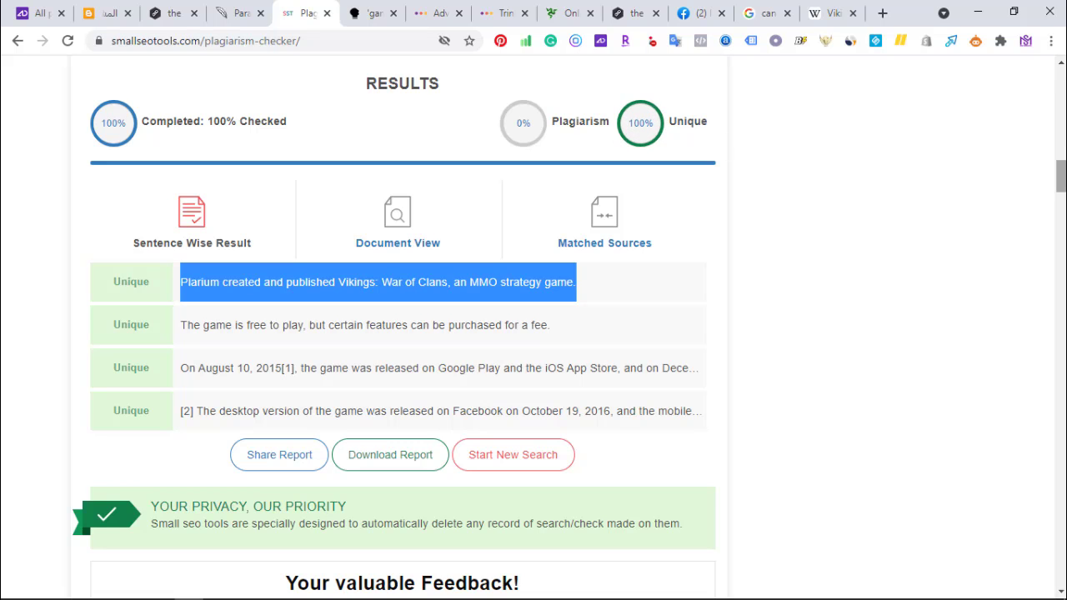
drag(1061, 177, 1061, 199)
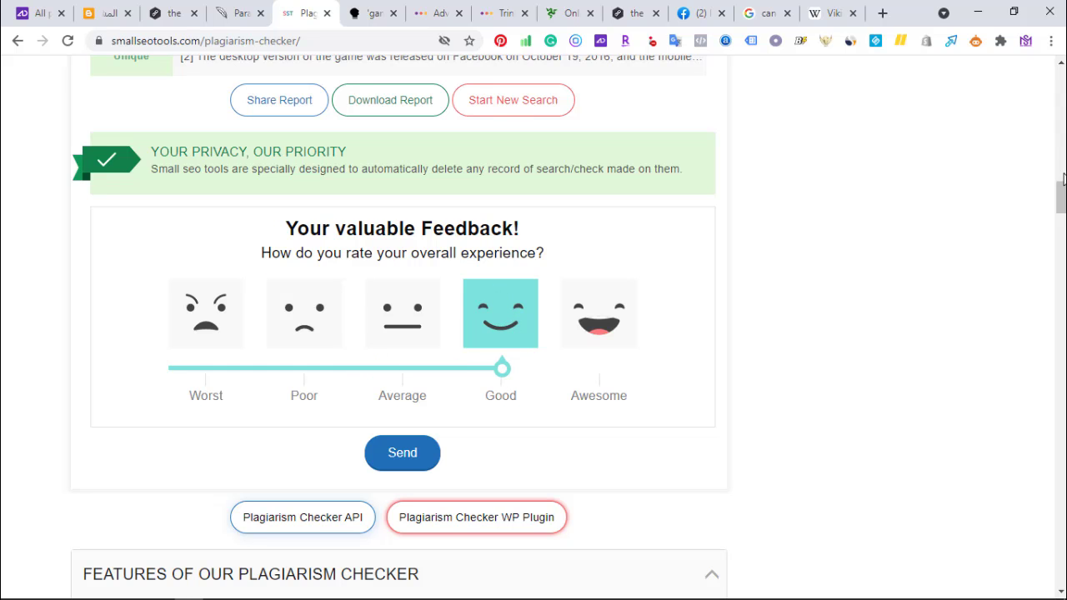
drag(1060, 200, 1061, 117)
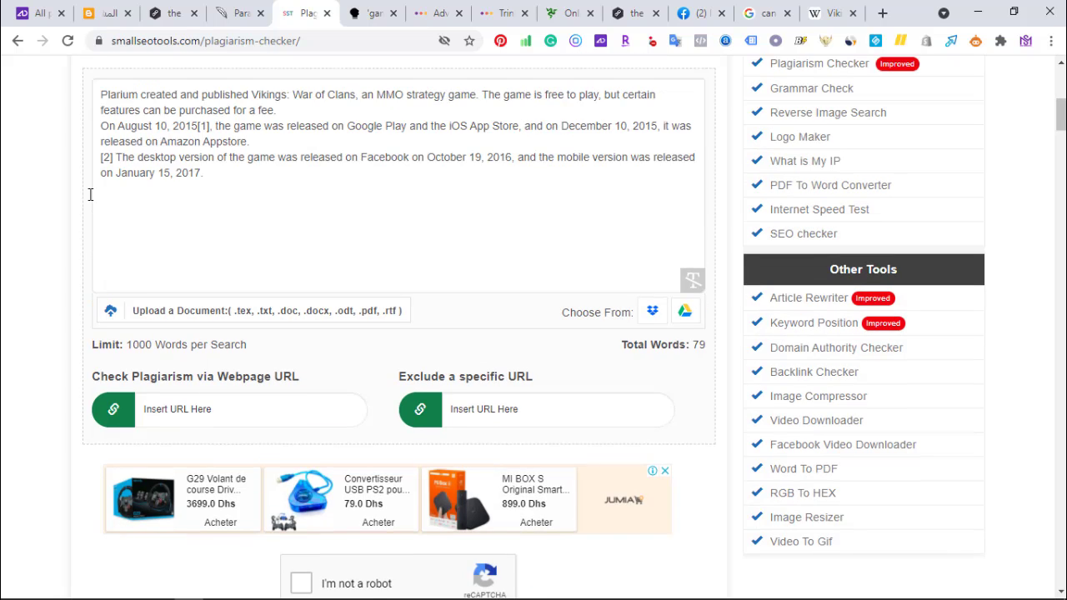
click(215, 170)
drag(93, 86, 200, 169)
right_click(163, 147)
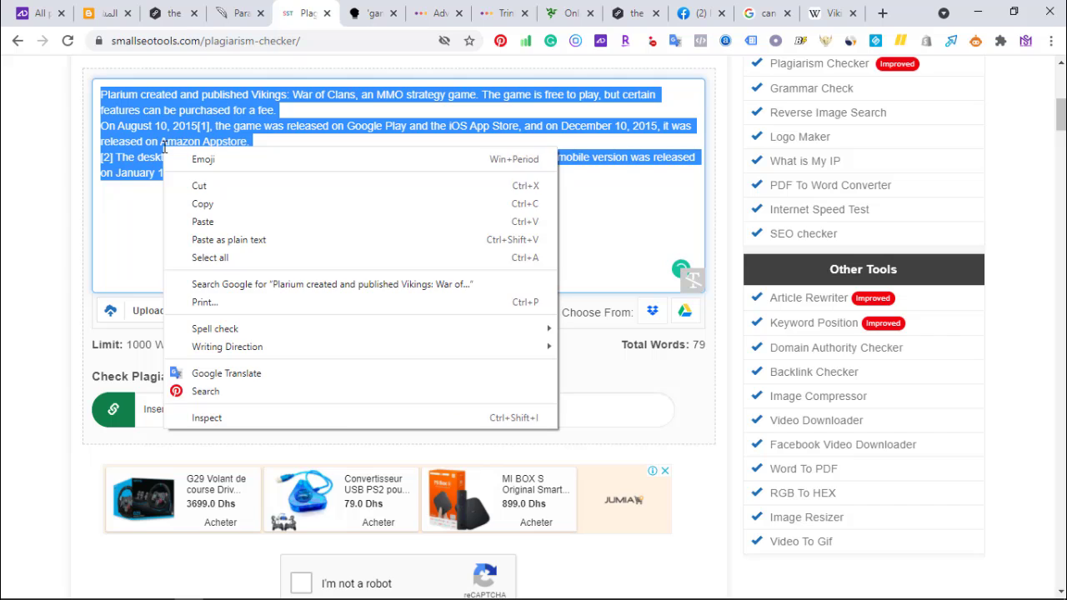
click(205, 204)
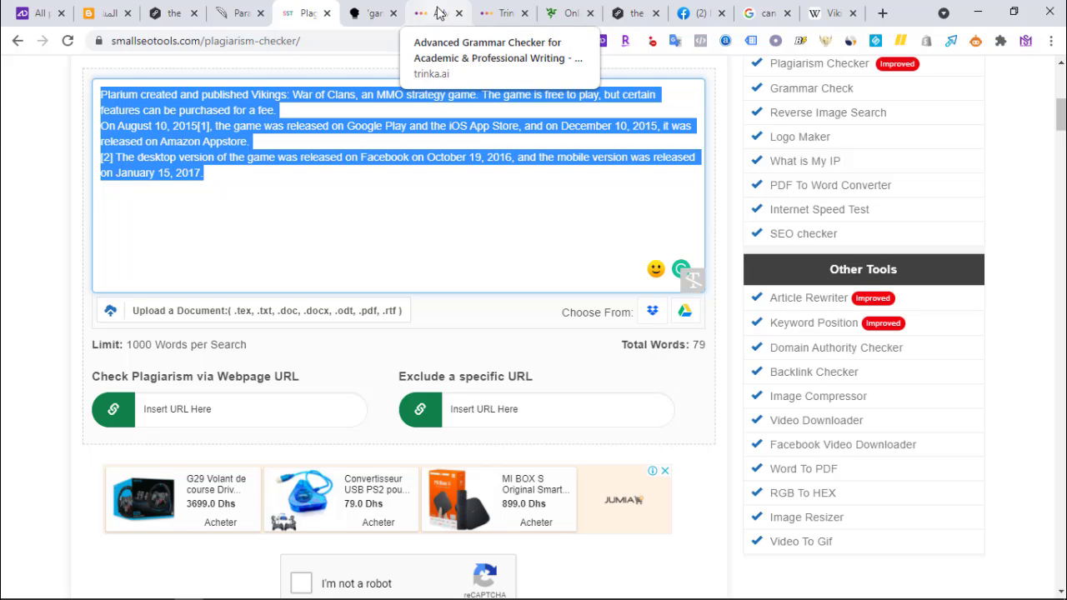
Step: Switch to the Trinka grammar editor and look over its demo text
click(491, 12)
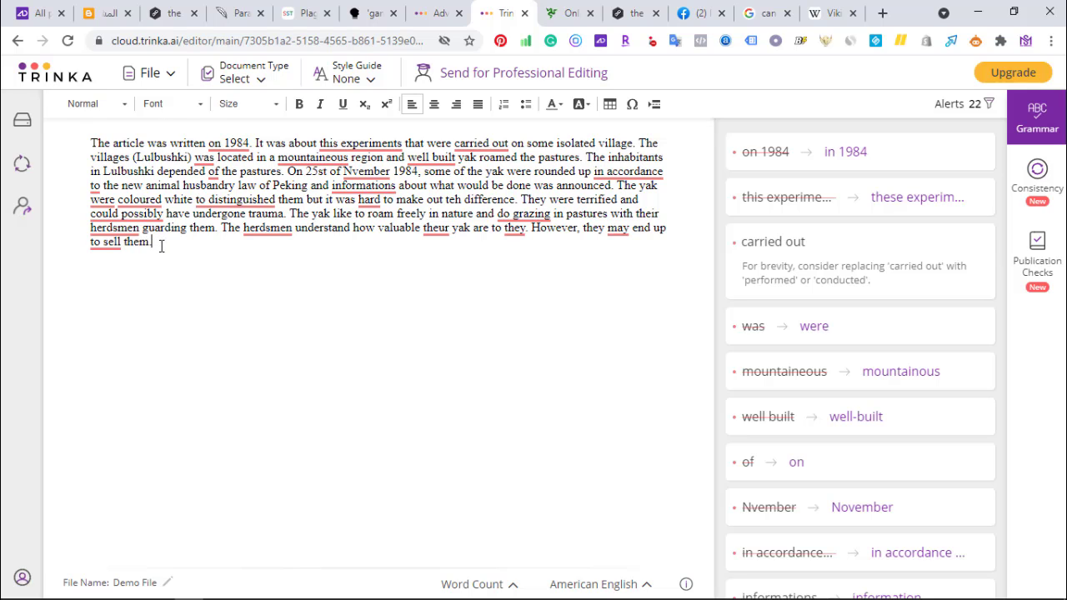
drag(161, 246, 82, 122)
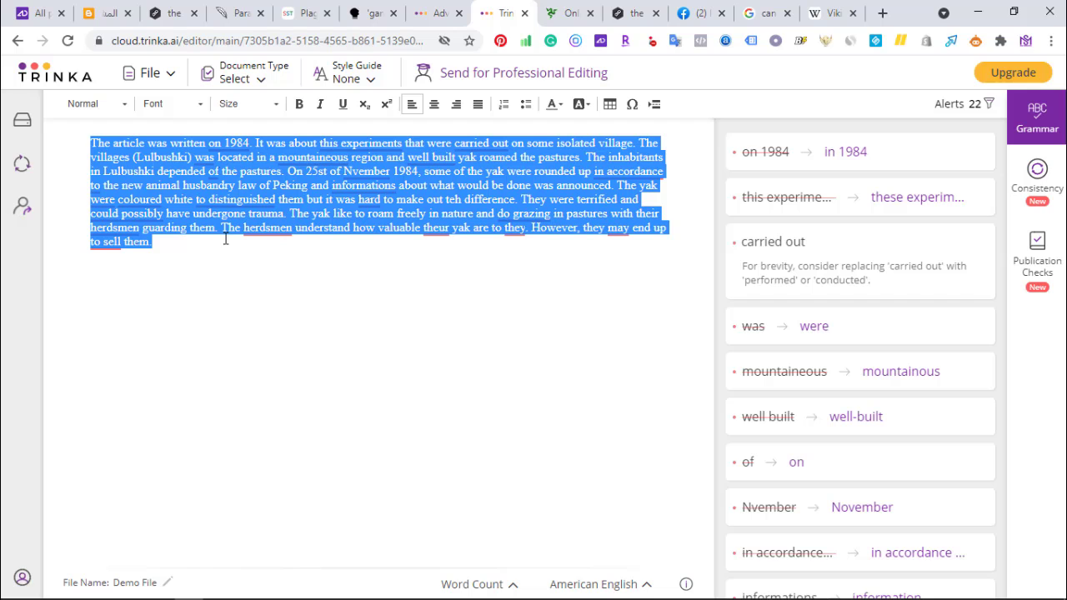
click(323, 343)
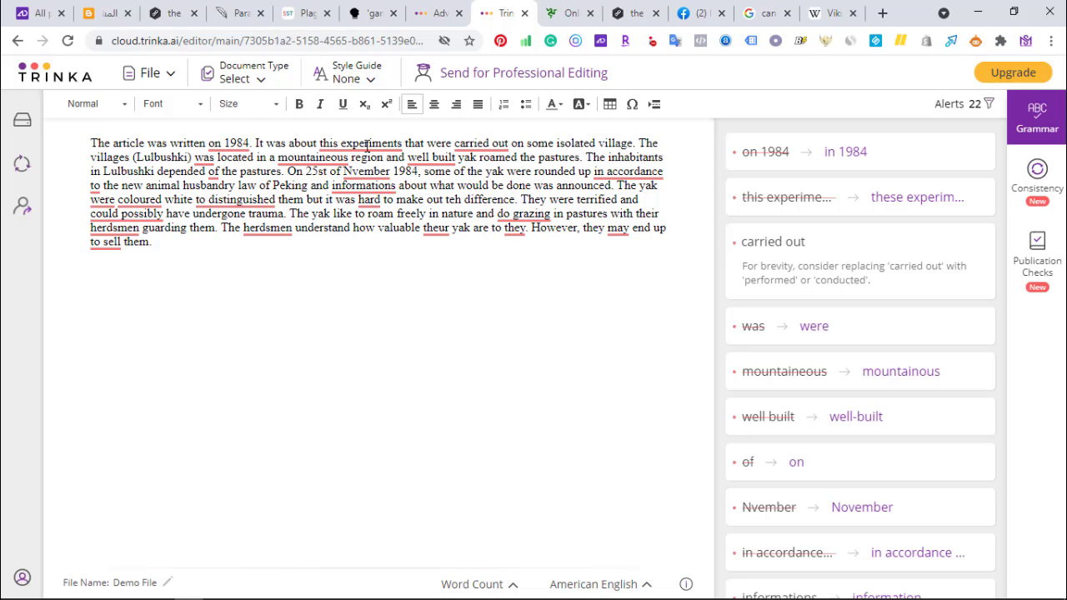
Step: Accept the corrections "in 1984", "these experiments" and "were" in the demo text, and acknowledge the "carried out" hint as helpful
click(225, 143)
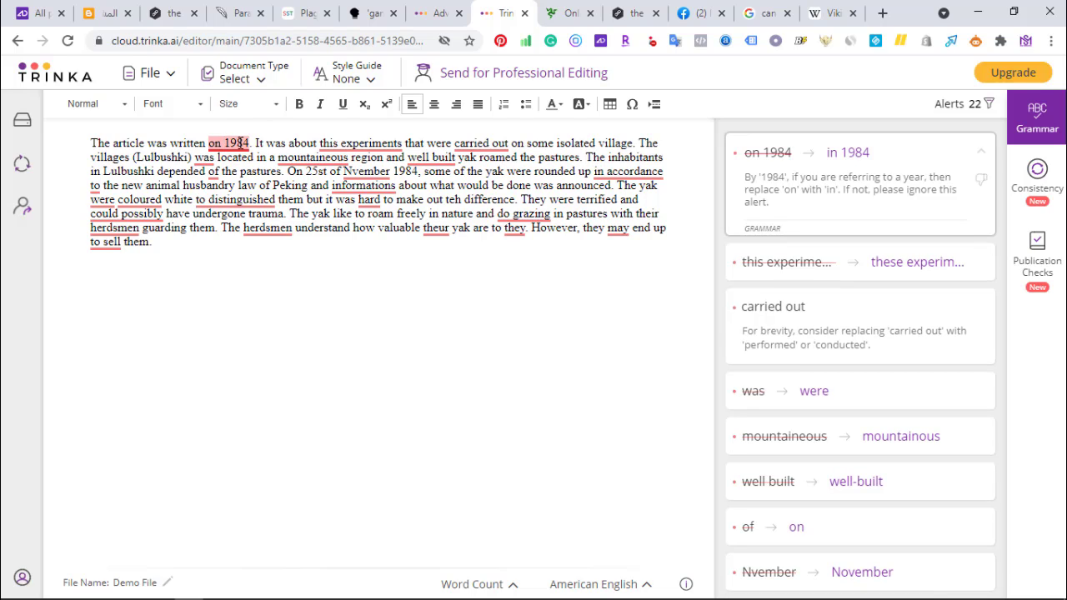
click(850, 155)
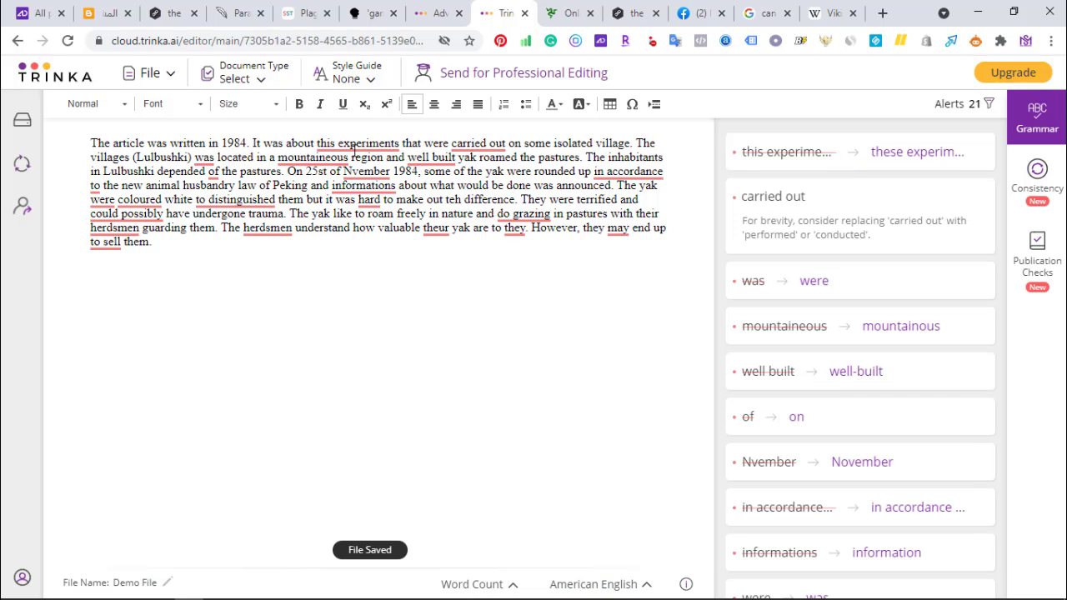
click(370, 145)
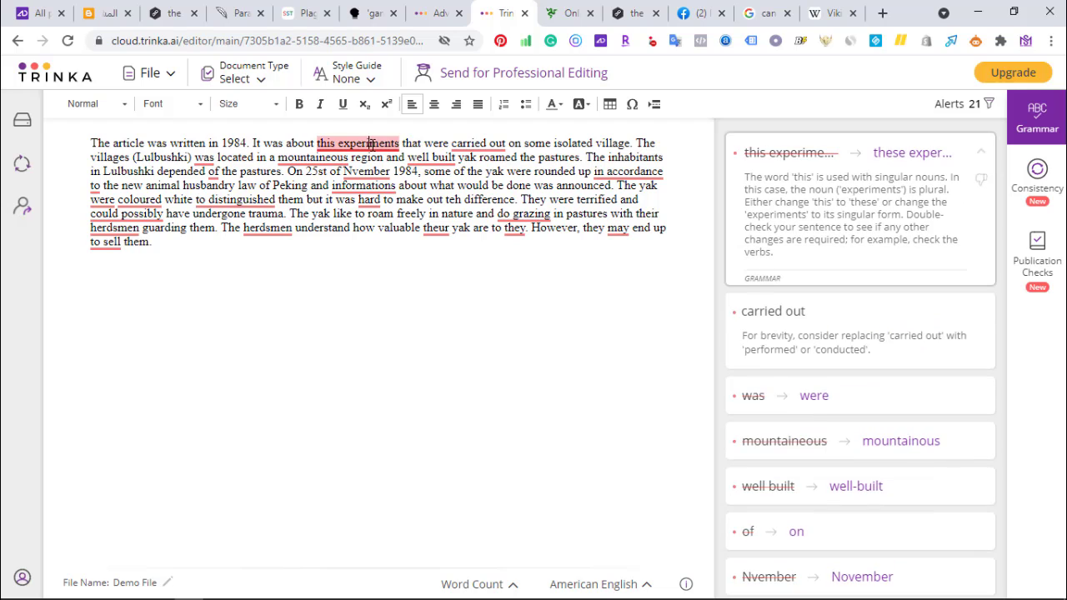
click(923, 158)
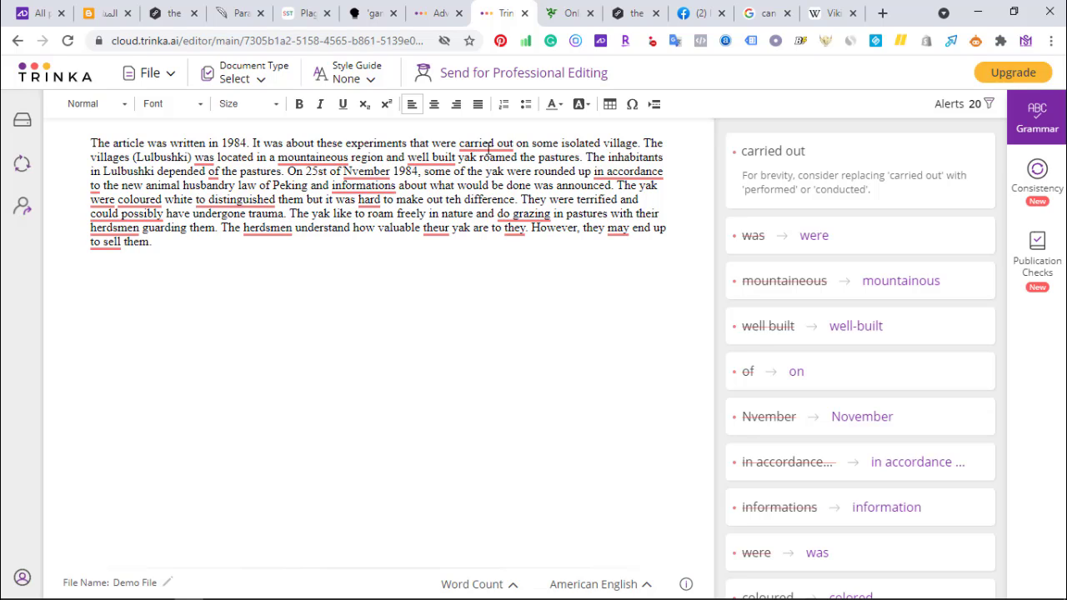
click(488, 146)
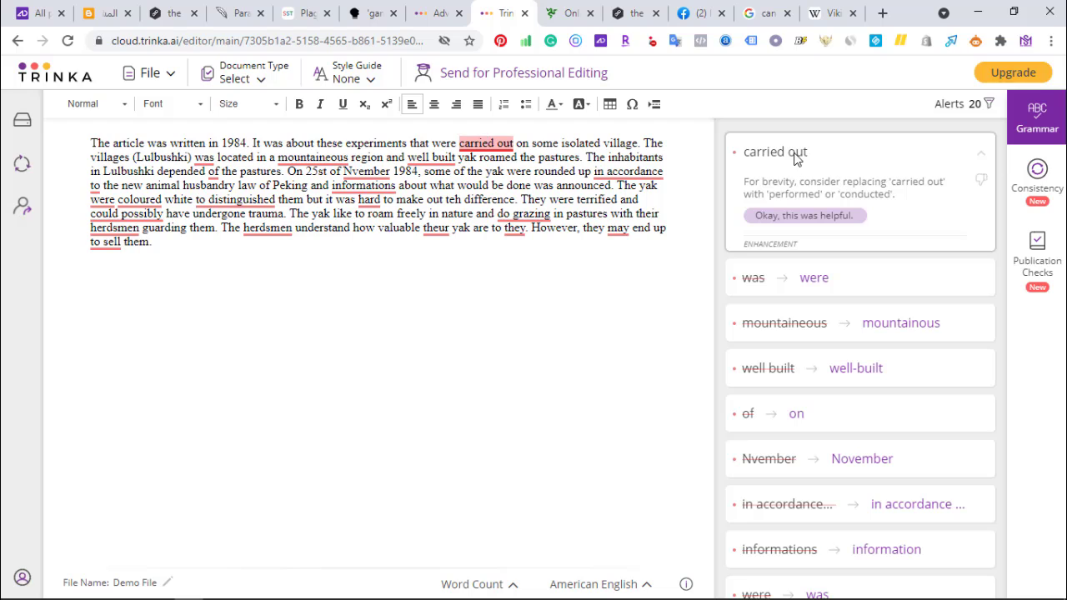
click(838, 219)
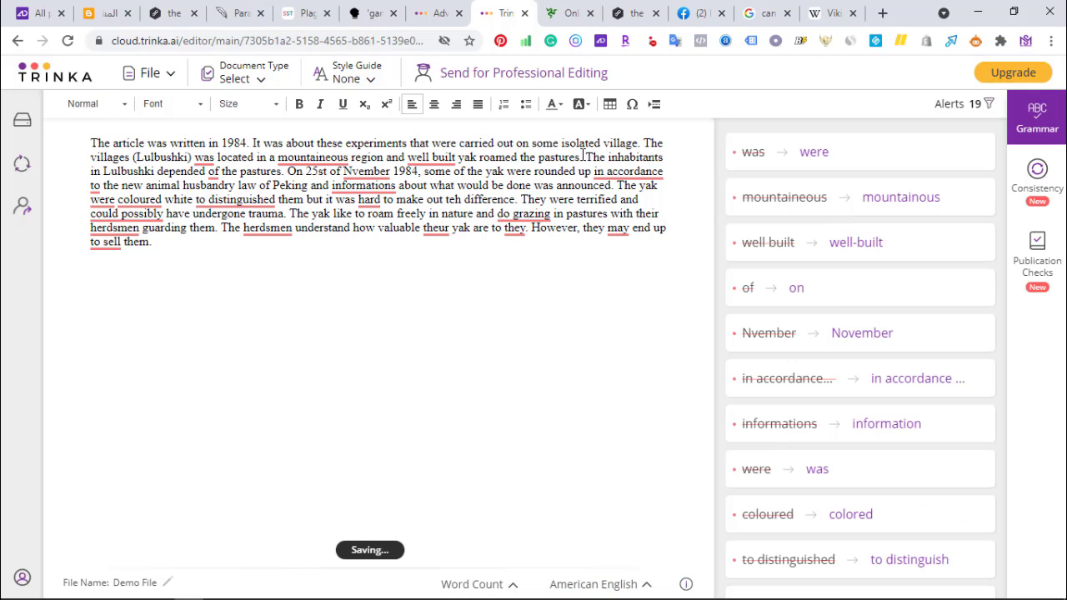
click(204, 157)
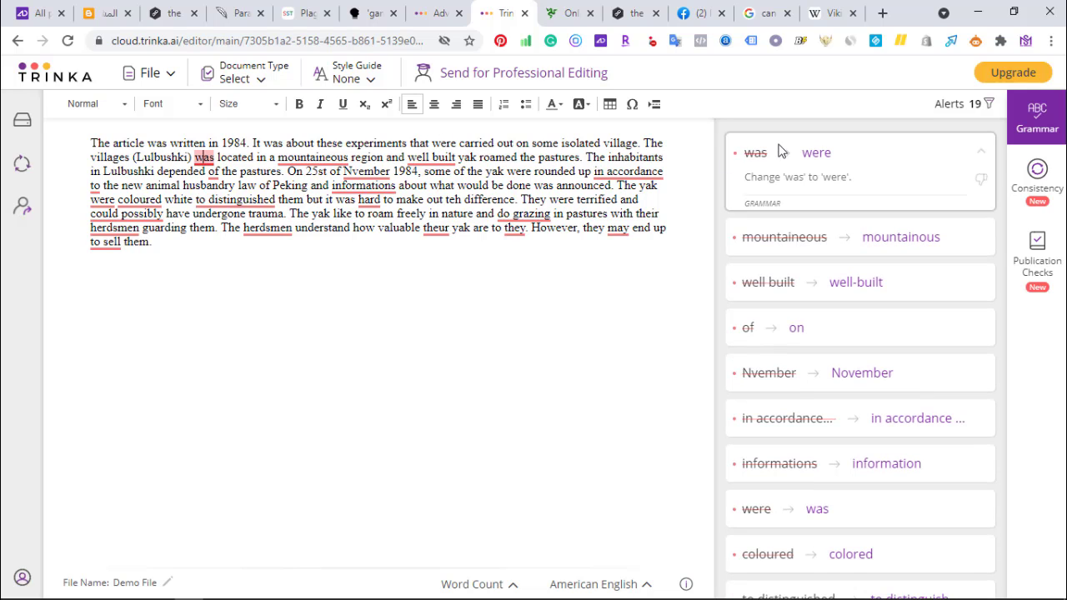
click(816, 153)
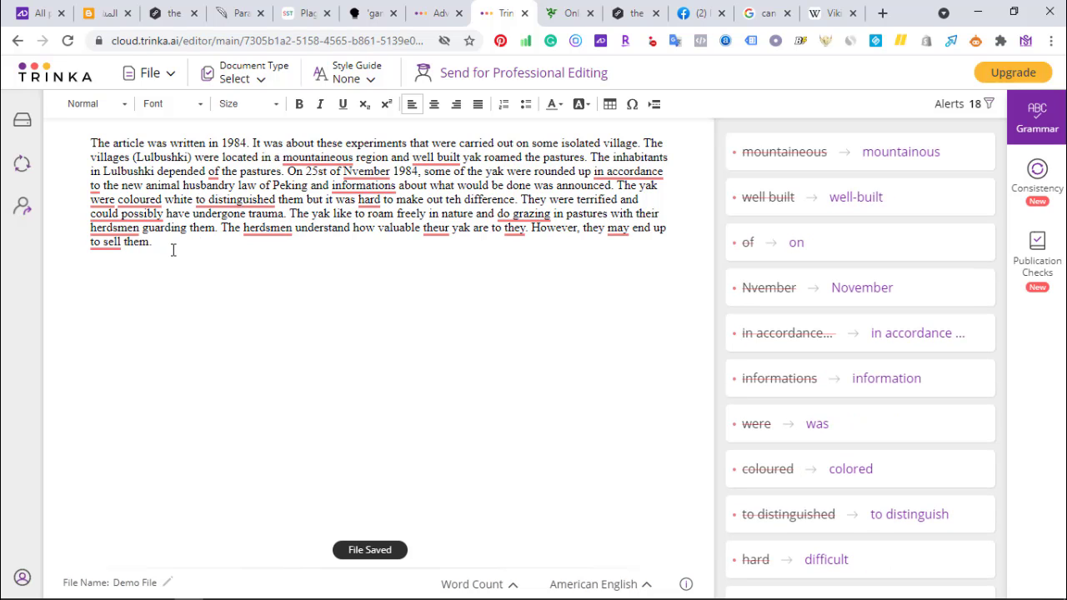
Step: Replace the entire demo text with the copied Vikings: War of Clans text and inspect the grammar alert on "Clans"
drag(174, 248, 82, 136)
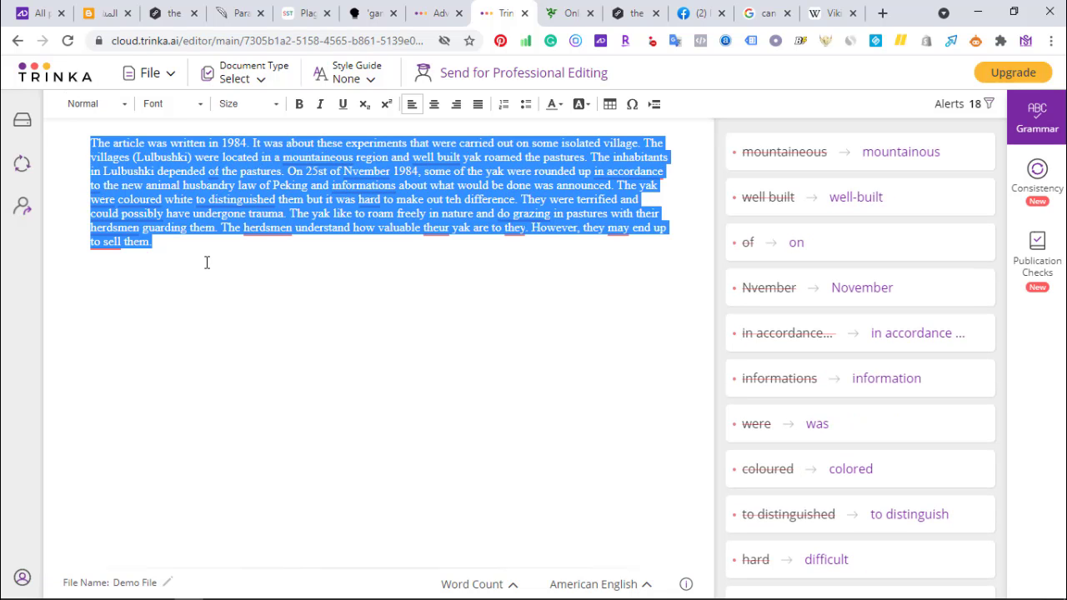
key(BackSpace)
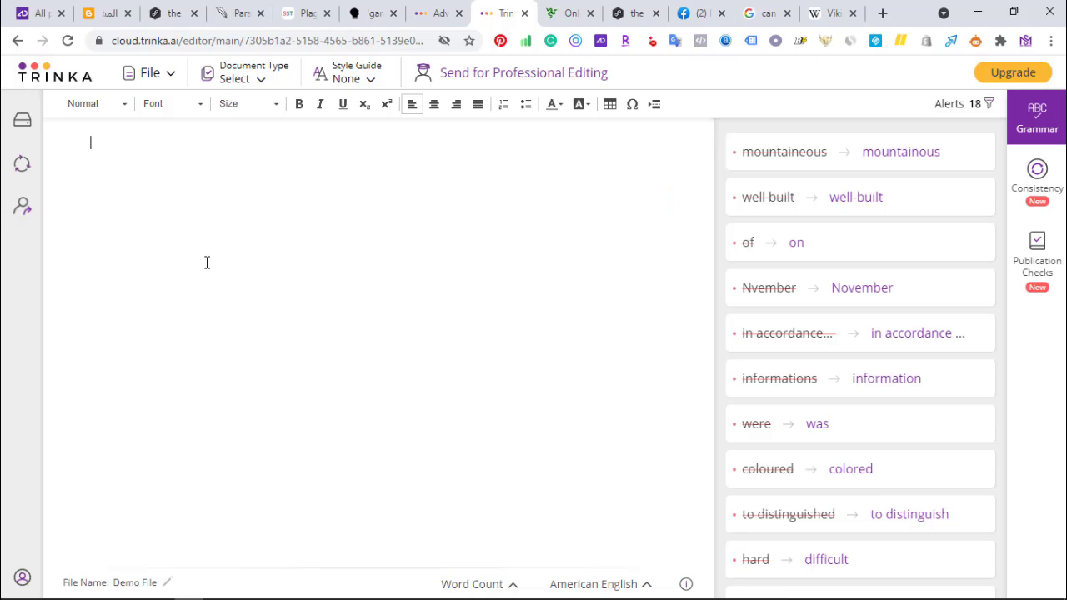
text(Plarium created and published Vikings: War of Clans, an MMO strategy game. The game is free to play, but certain features can be purchased for a fee. On August 10, 2015[1], the game was released on Google Play and the iOS App Store, and on December 10, 2015, it was released on Amazon Appstore. [2] The desktop version of the game was released on Facebook on October 19, 2016, and the mobile version was released on January 15, 2017.)
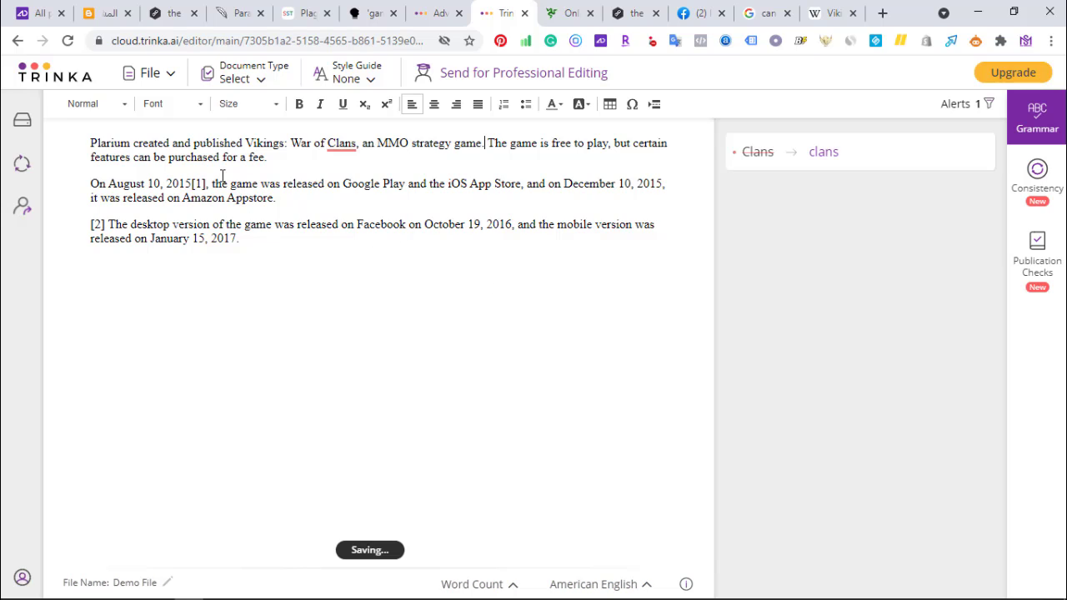
click(347, 147)
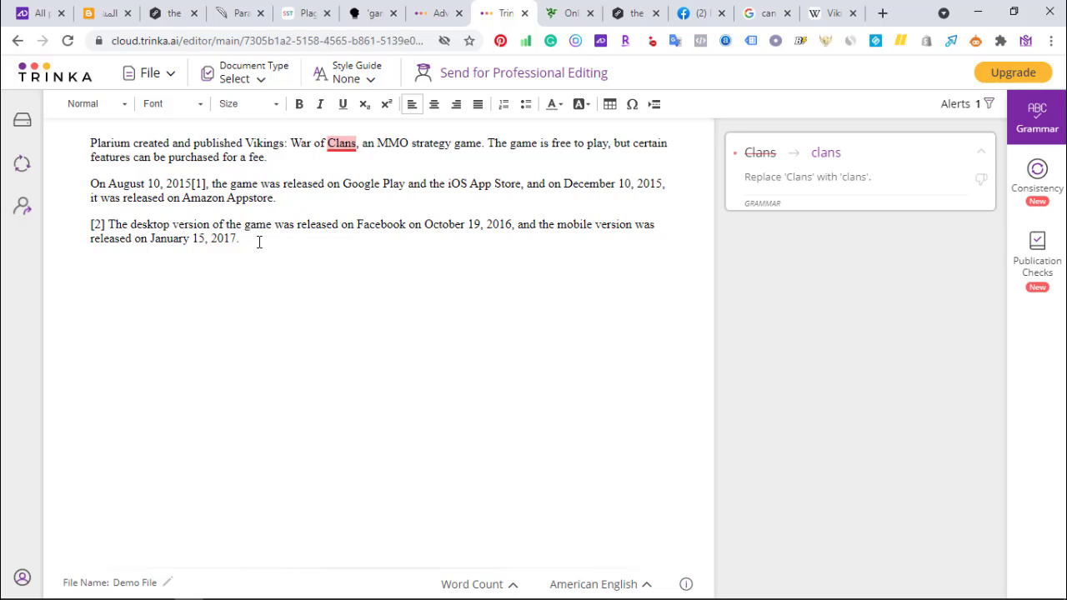
Step: Select the whole grammar-checked text, switch to the Blogger post editor and paste the Vikings: War of Clans text into the post body
drag(258, 241, 74, 131)
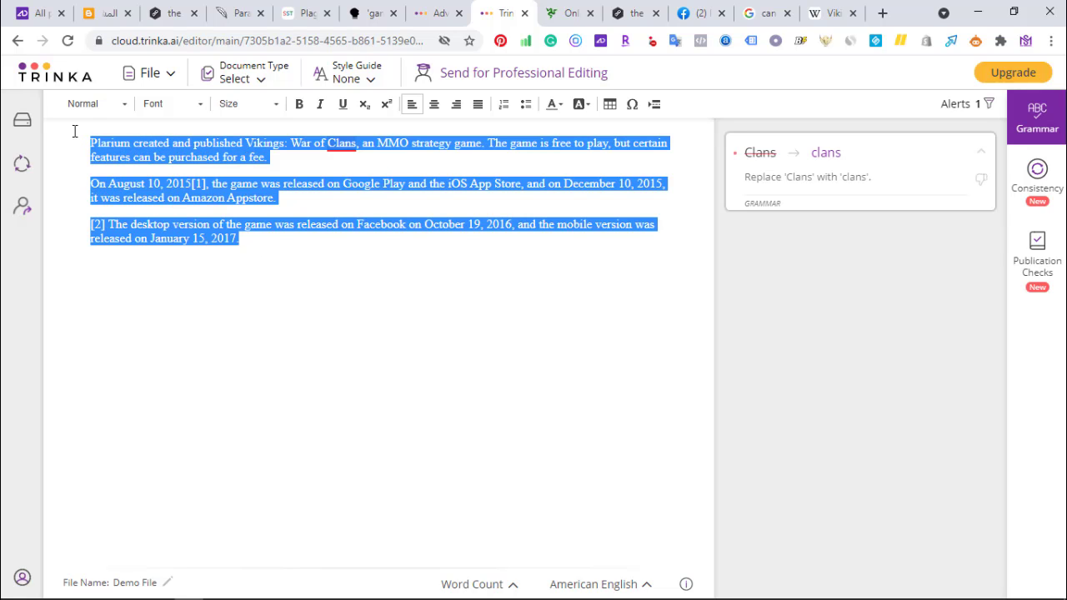
click(100, 13)
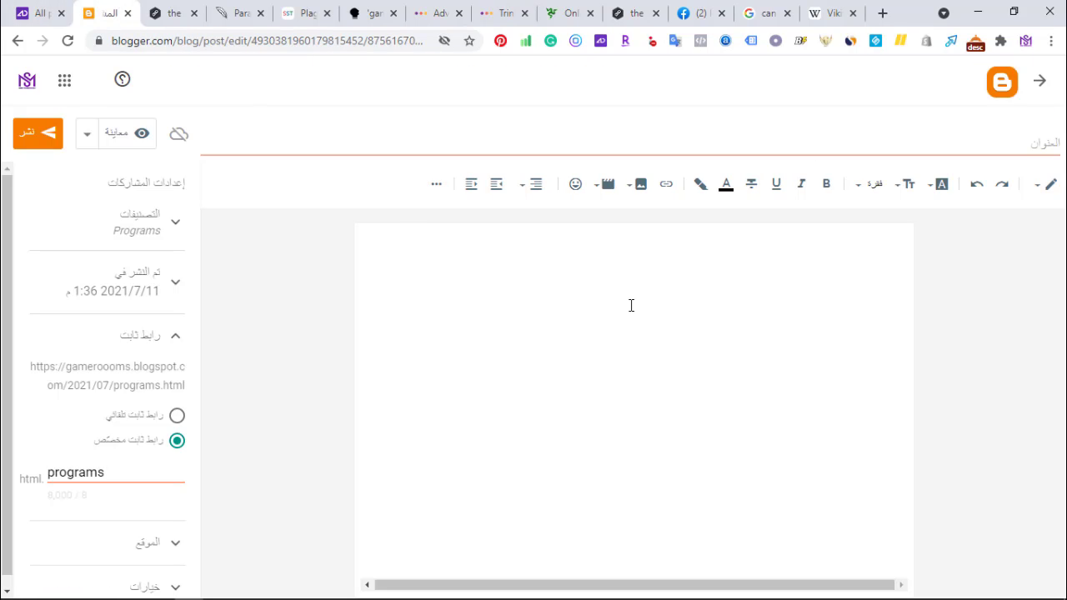
text(Plarium created and published Vikings: War of Clans, an MMO strategy game. The game is free to play, but certain features can be purchased for a fee. On August 10, 2015[1], the game was released on Google Play and the iOS App Store, and on December 10, 2015, it was released on Amazon Appstore. The desktop version of the game was released on Facebook on October 19, 2016, and the mobile [2] version was released on January 15, 2017.)
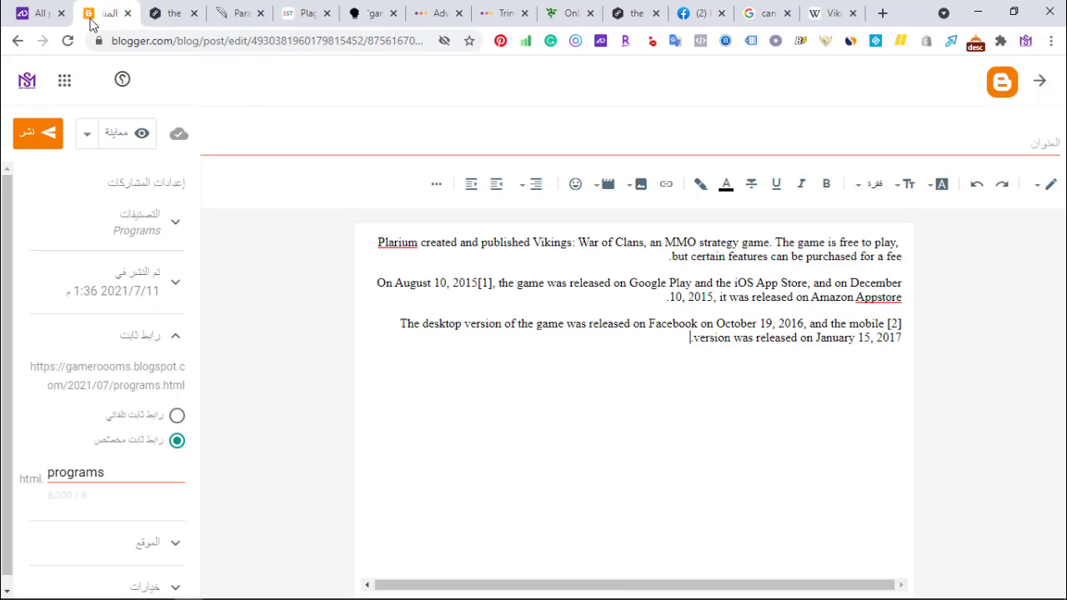
Step: Switch to Admitad, open the Vikings: War of Clans affiliate program and review its rules and key features
click(38, 13)
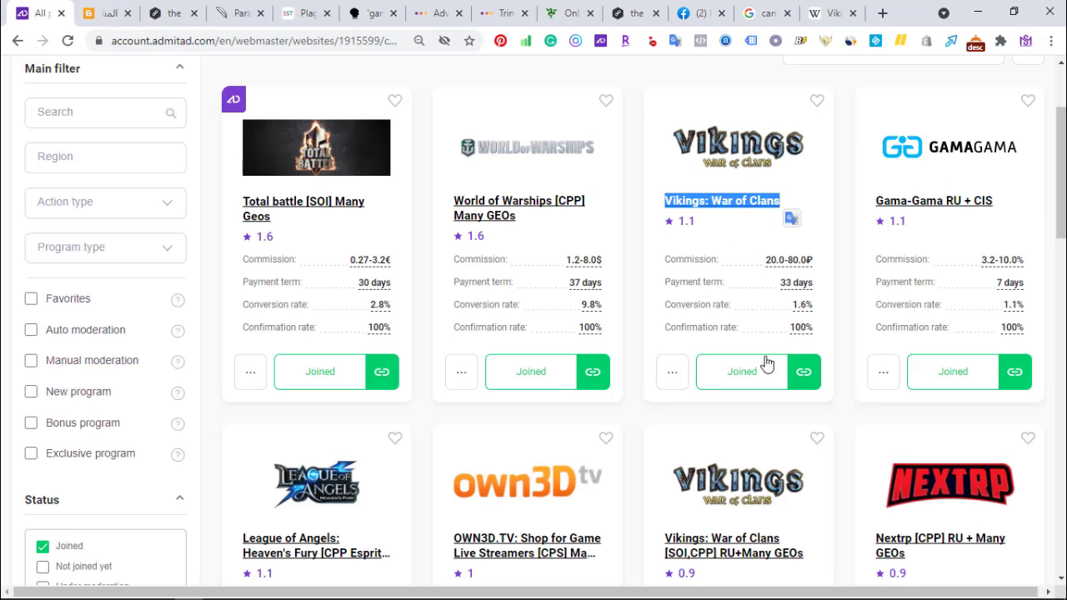
click(737, 151)
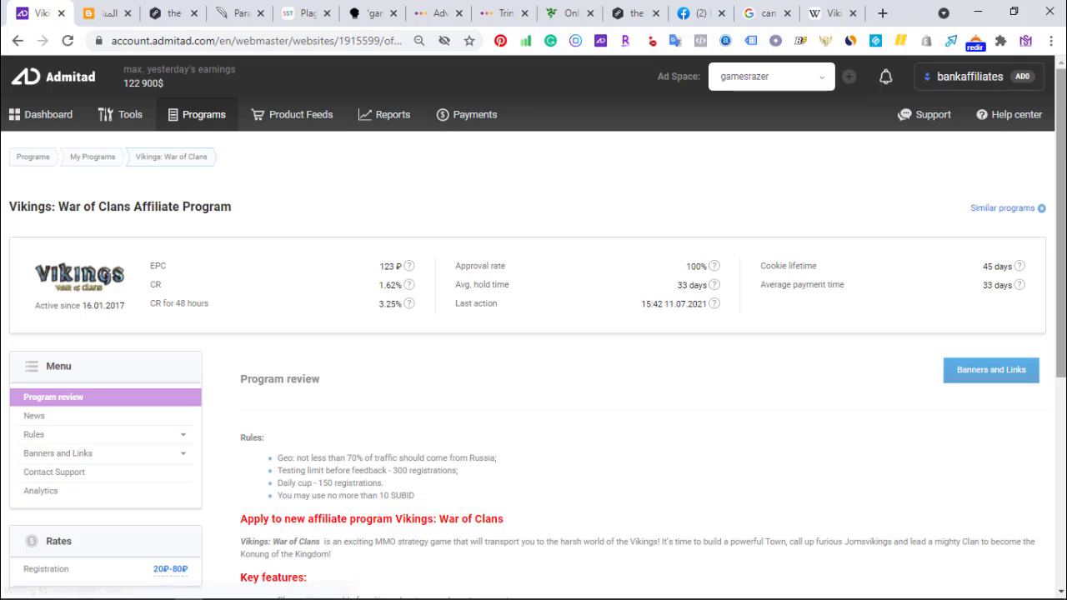
drag(1064, 153, 1064, 219)
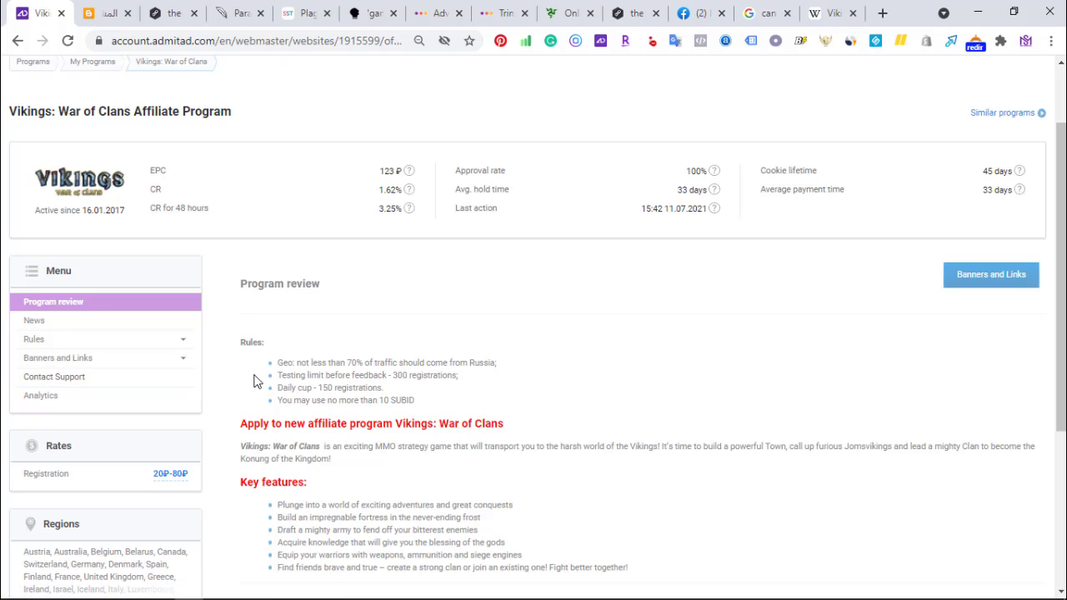
scroll(1053, 305, down, 2)
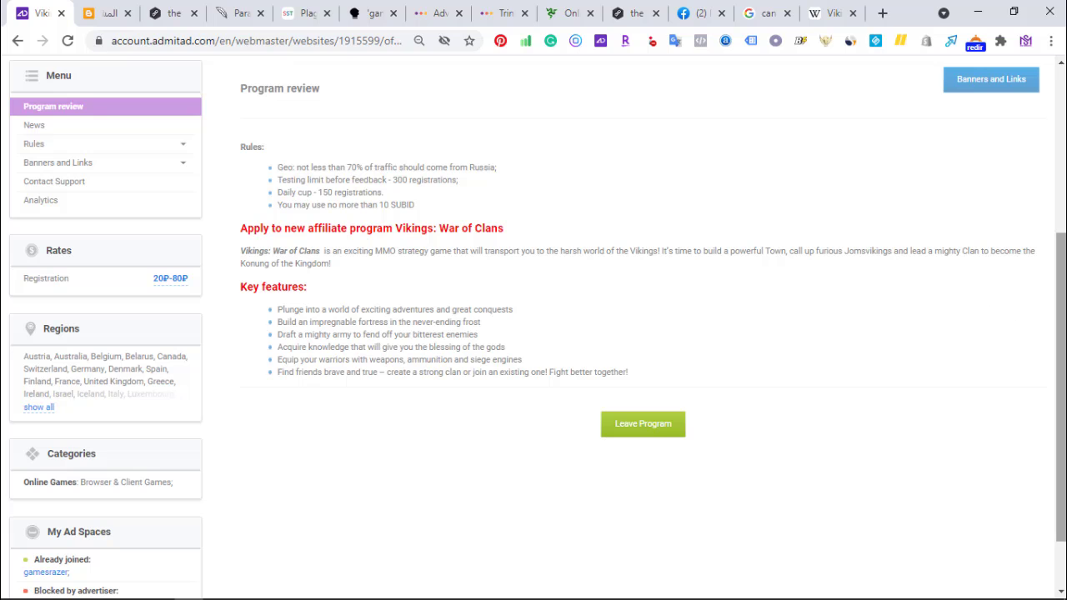
drag(1062, 350, 1063, 216)
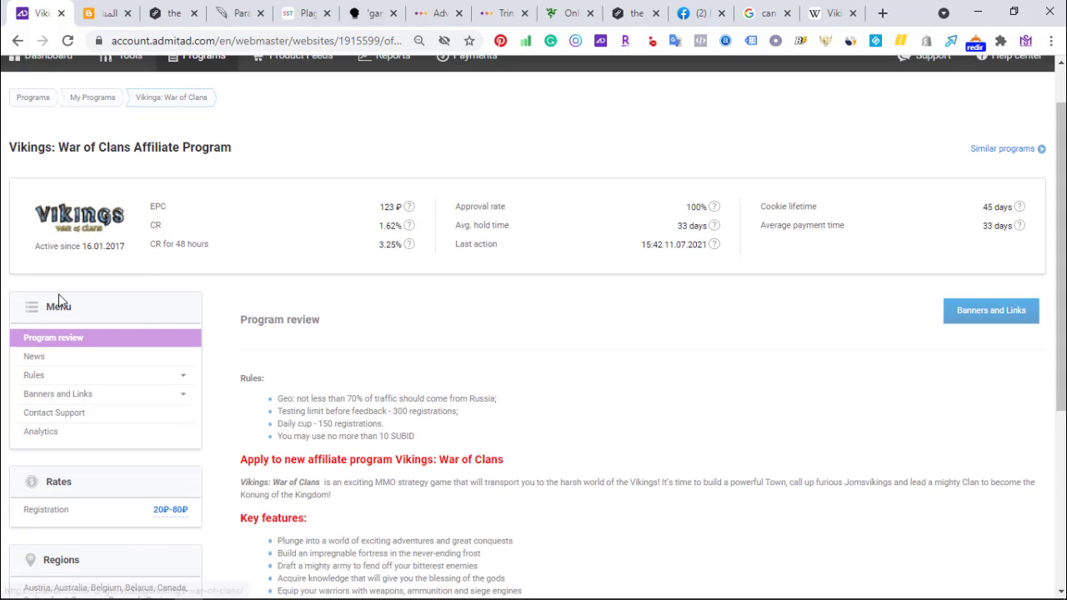
Step: Open the program's Traffic Sources rules and examine which sources are allowed or forbidden
click(123, 380)
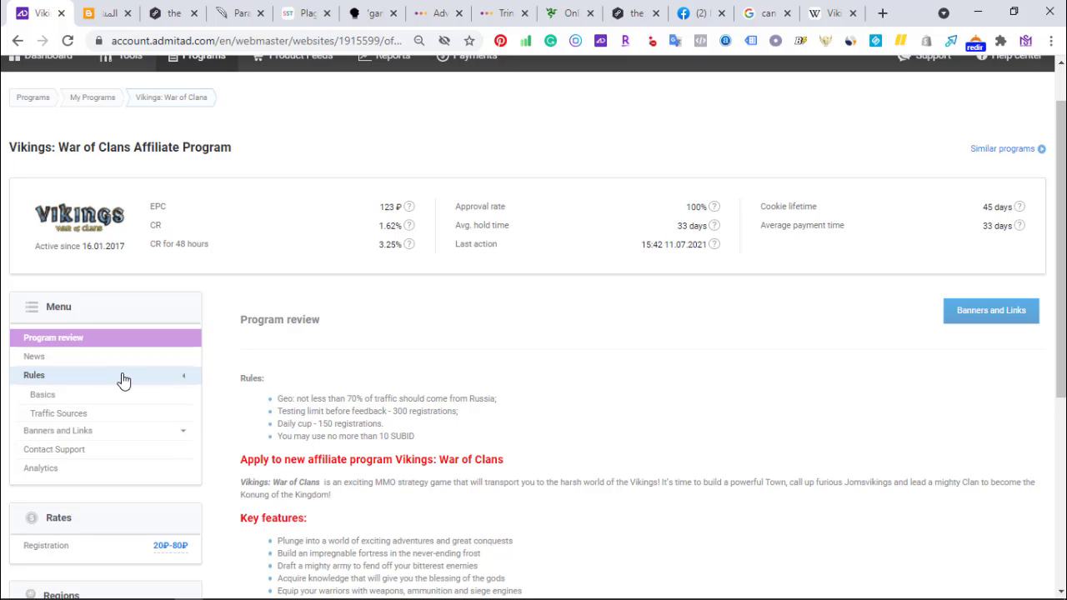
click(60, 414)
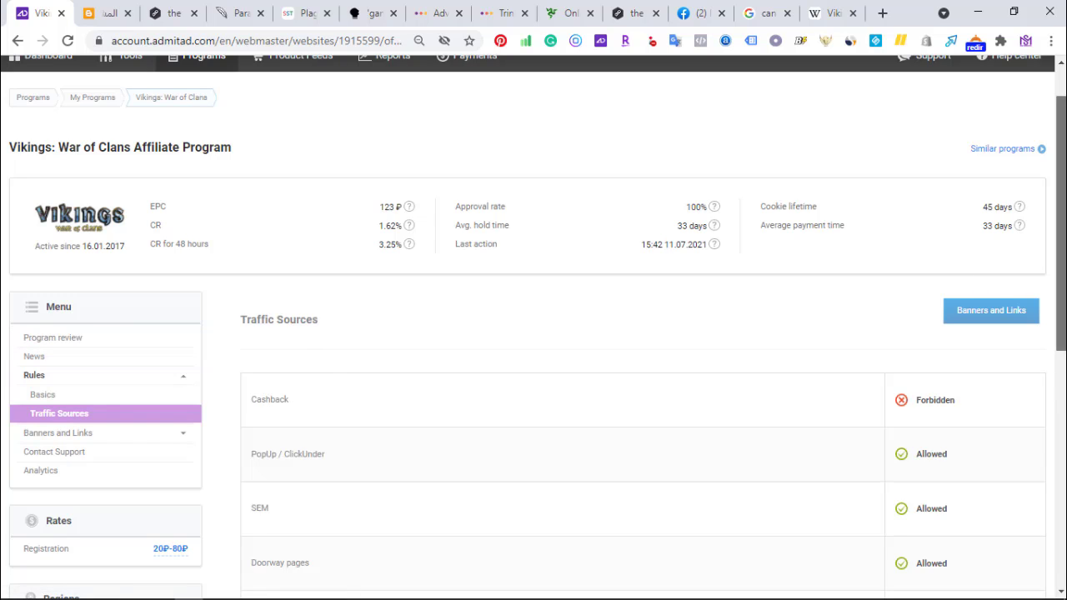
scroll(455, 261, down, 2)
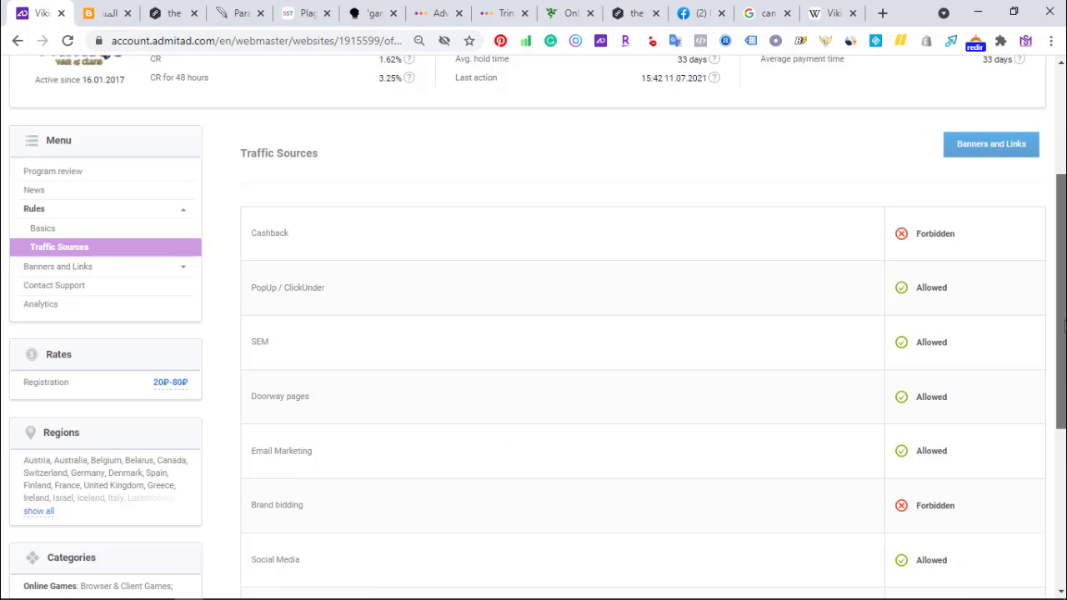
drag(1061, 325, 1061, 449)
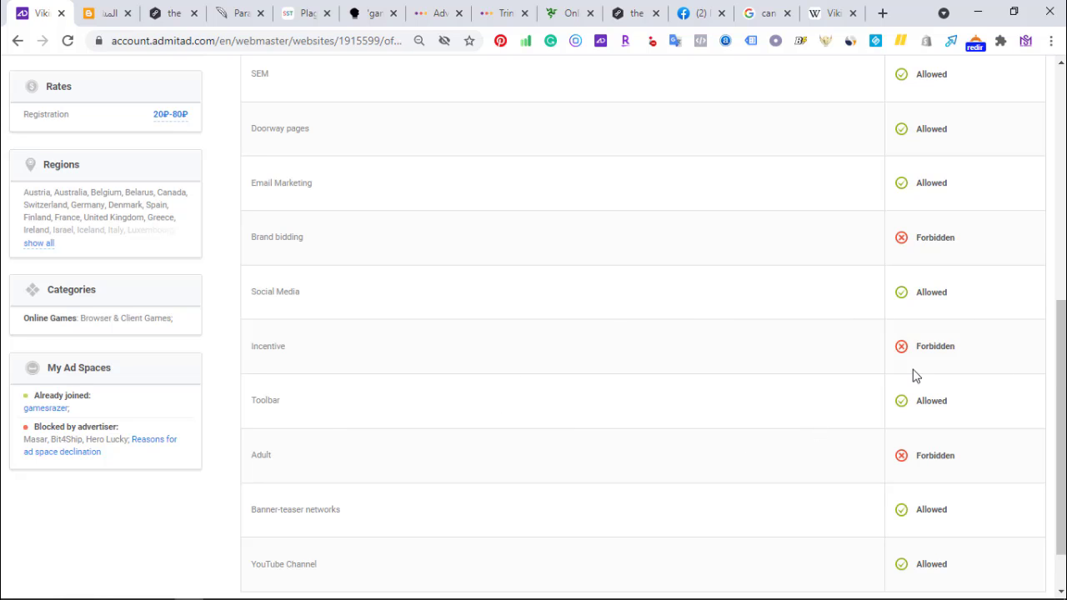
drag(1061, 346, 1061, 376)
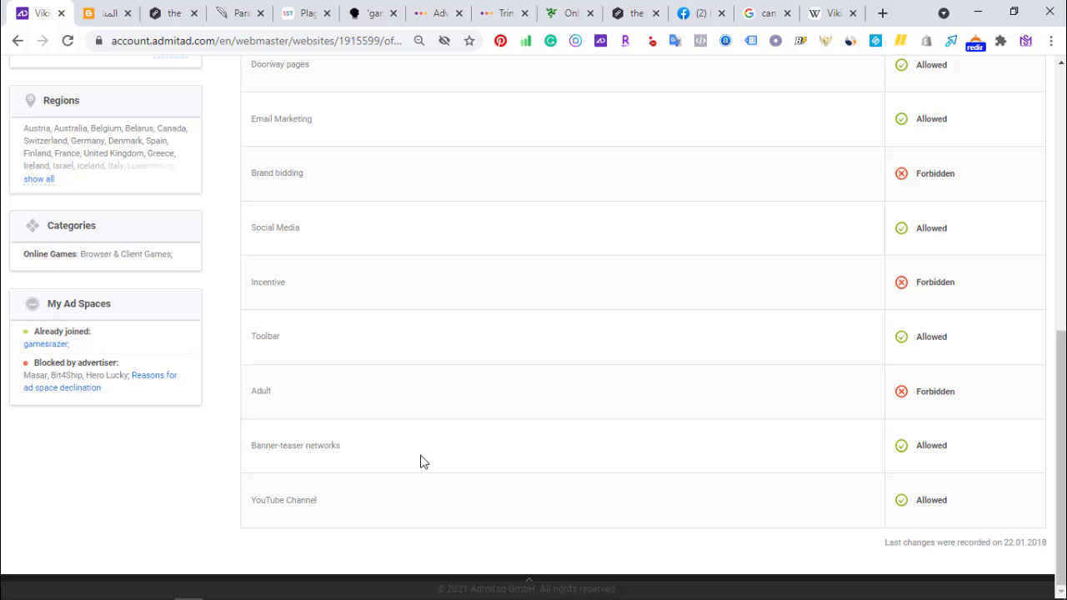
drag(1062, 471, 1062, 196)
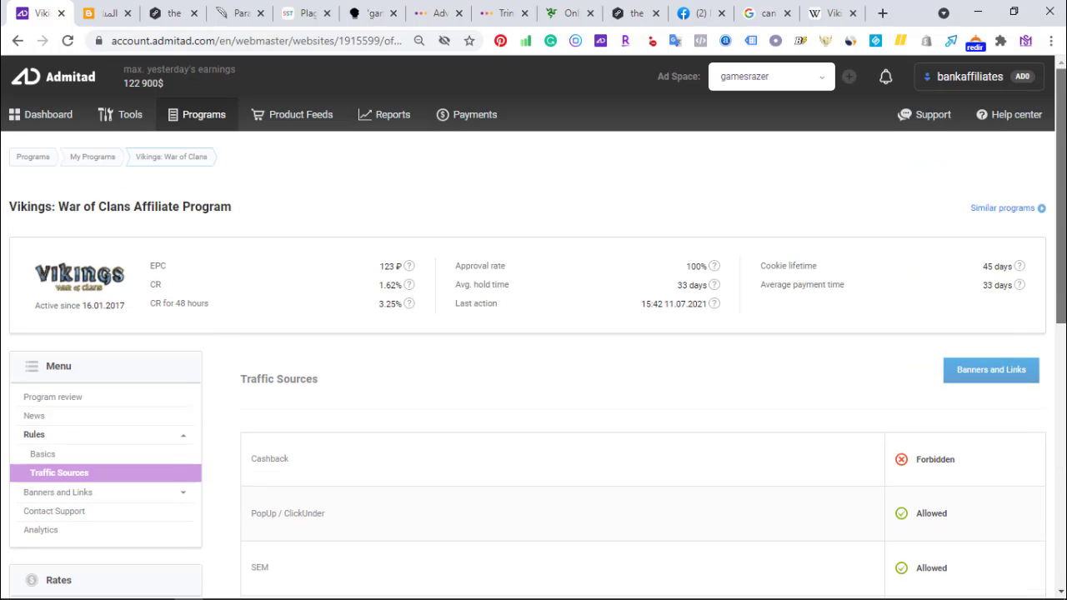
Step: Open the Vikings: War of Clans program's banners and links, look through the banners and copy the default affiliate link
click(994, 373)
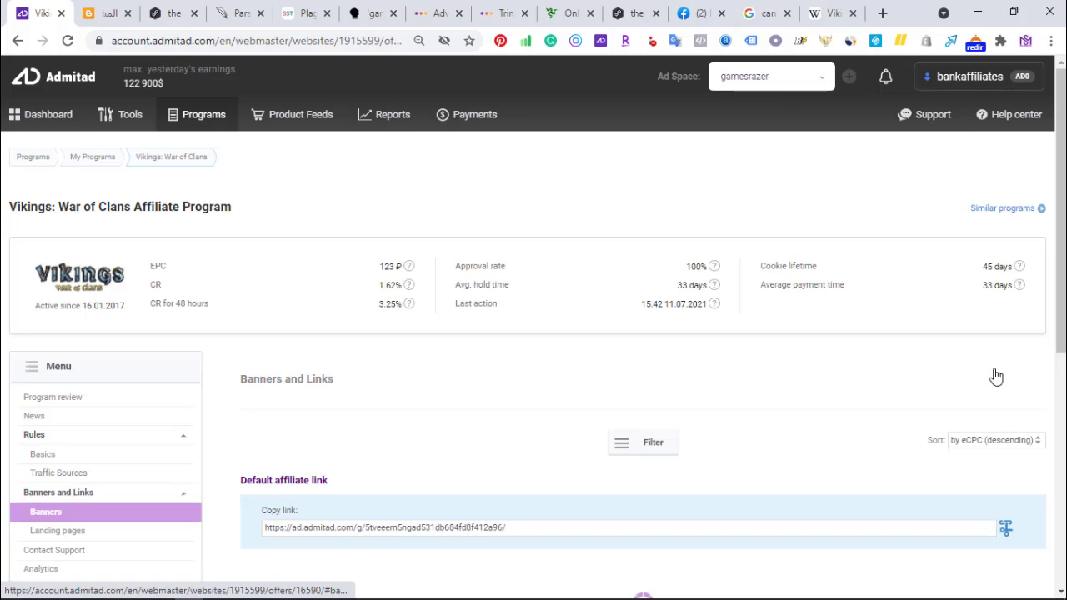
scroll(642, 375, down, 10)
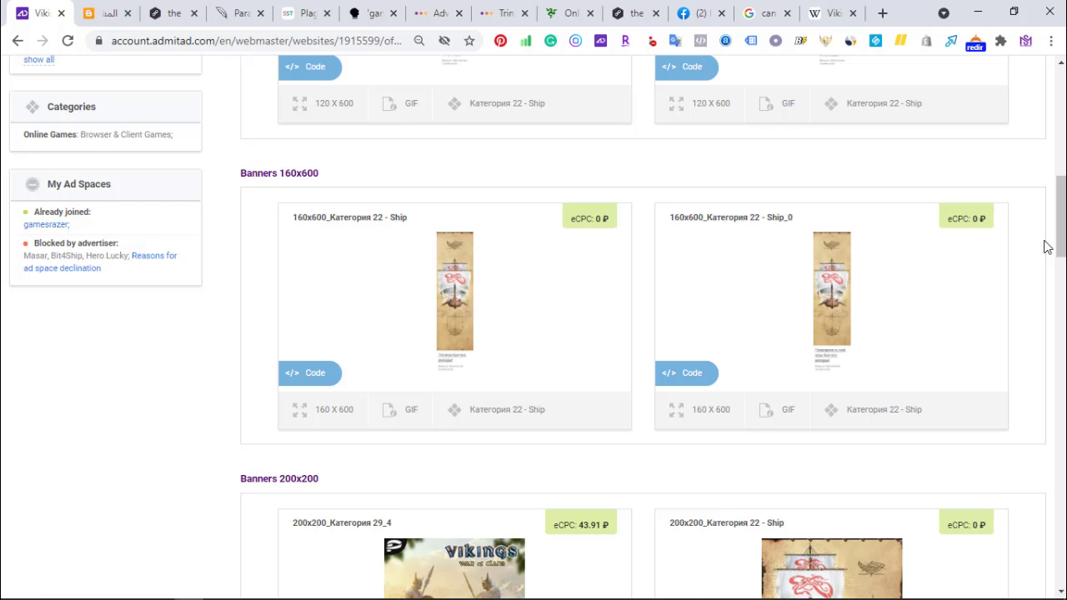
drag(1062, 244, 1063, 137)
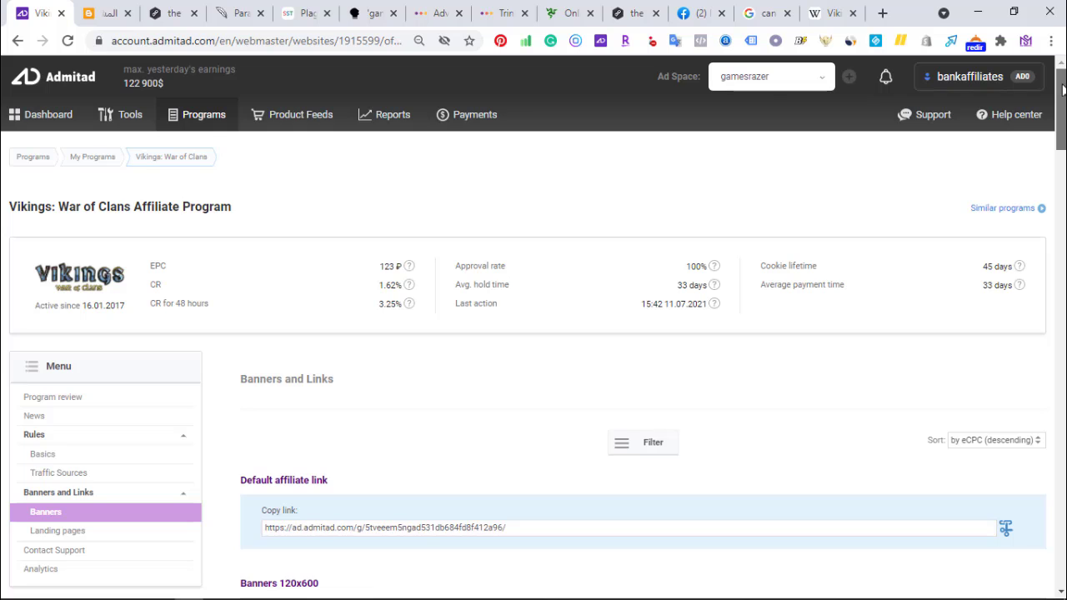
scroll(548, 391, down, 2)
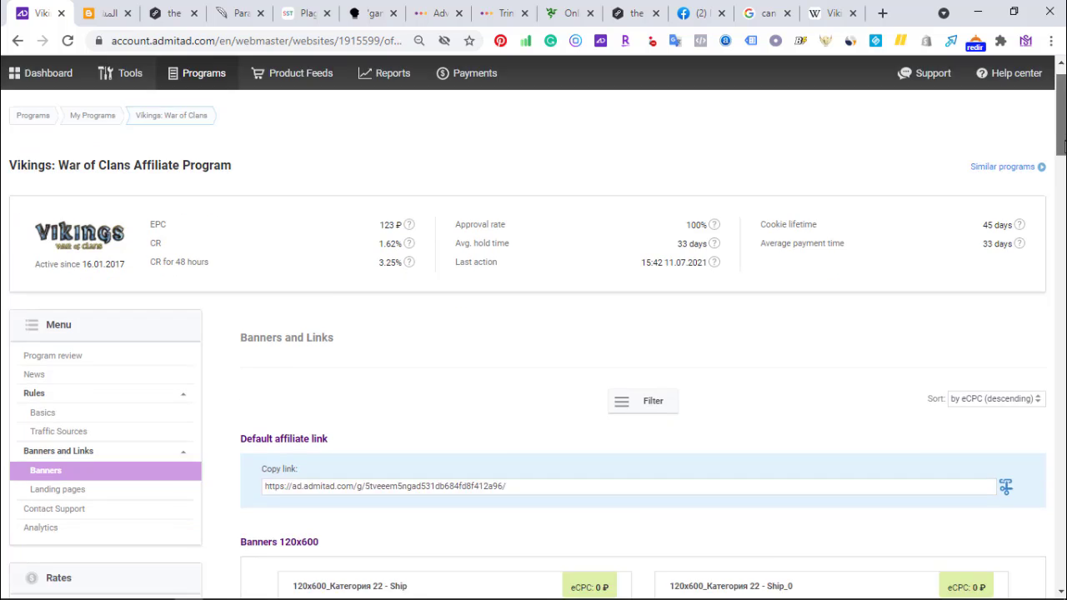
triple_click(517, 414)
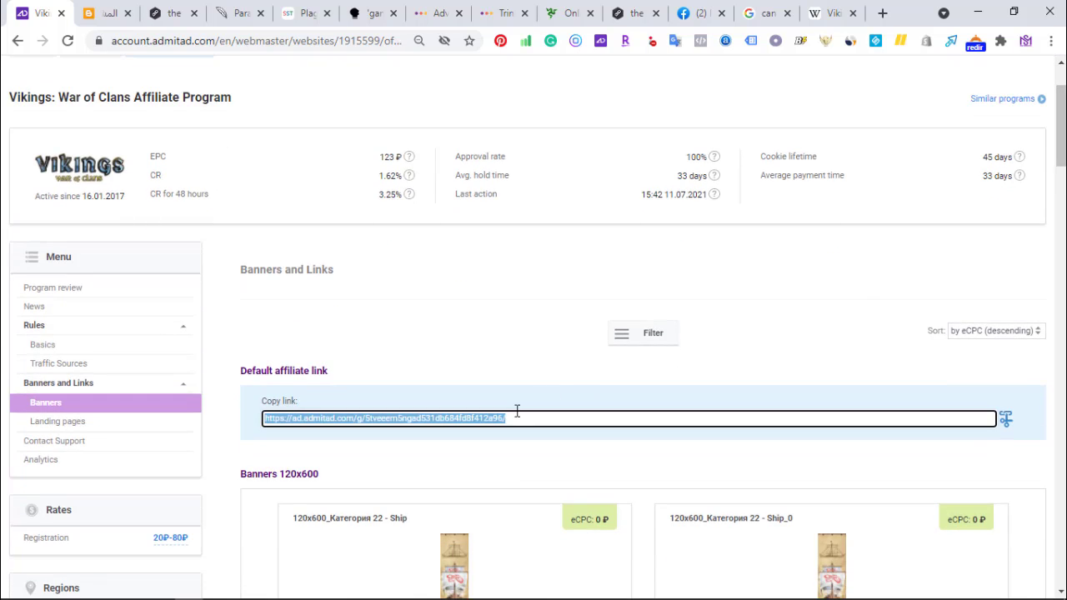
right_click(516, 414)
click(555, 424)
Step: Switch to the Blogger post editor and make the word "version" in the last paragraph bold
click(107, 10)
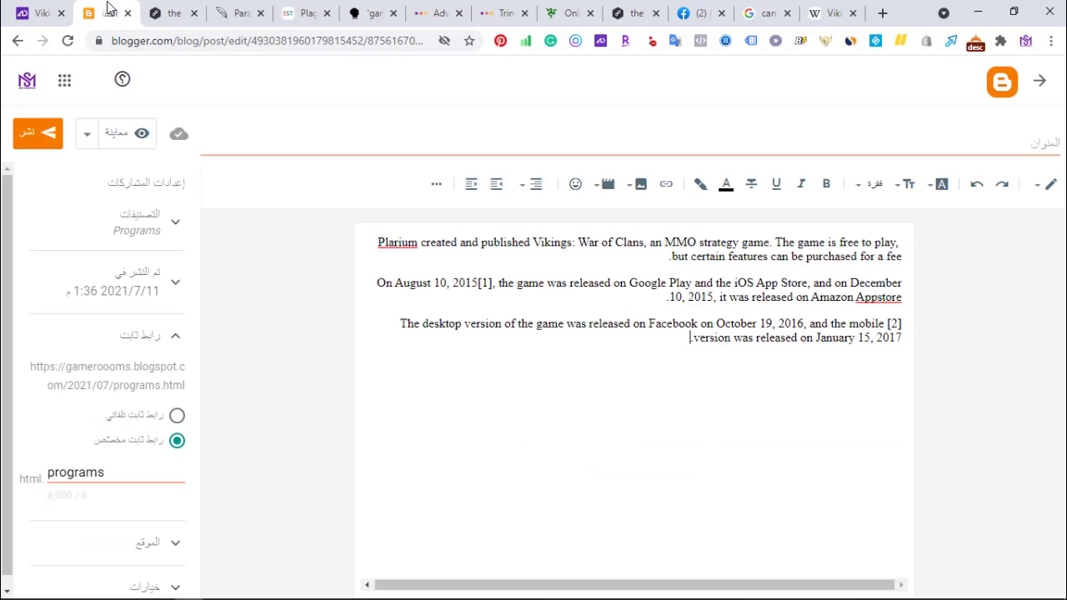
mouse_move(698, 345)
mouse_down()
mouse_move(717, 349)
mouse_move(698, 350)
mouse_move(692, 338)
mouse_move(714, 338)
mouse_move(702, 338)
mouse_up()
click(714, 341)
click(833, 190)
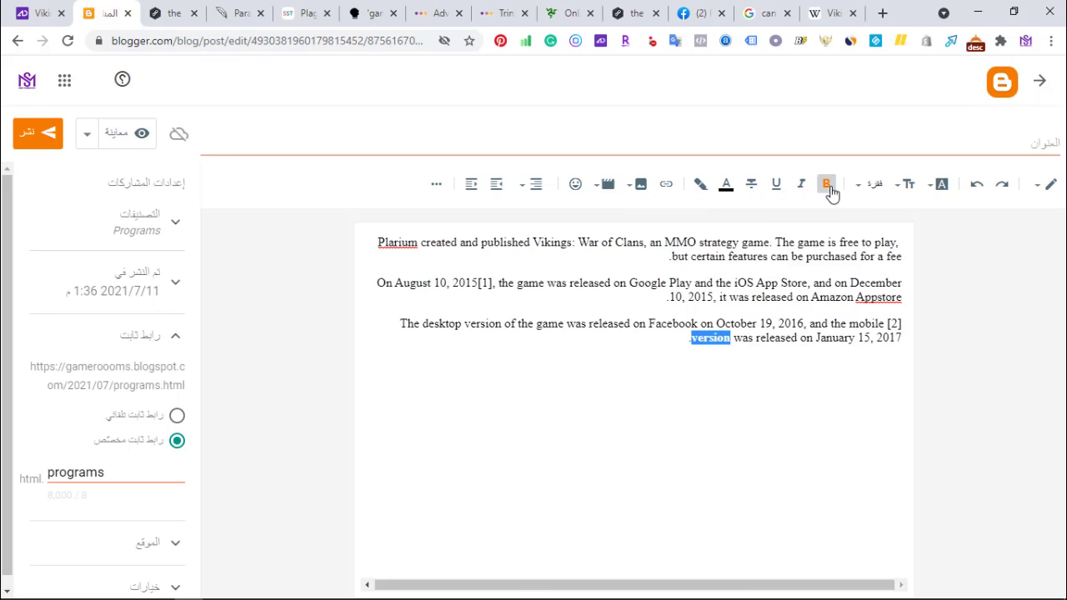
Step: Link the word "version" to the copied Admitad affiliate URL, opening in a new window and with the rel=nofollow attribute
click(666, 184)
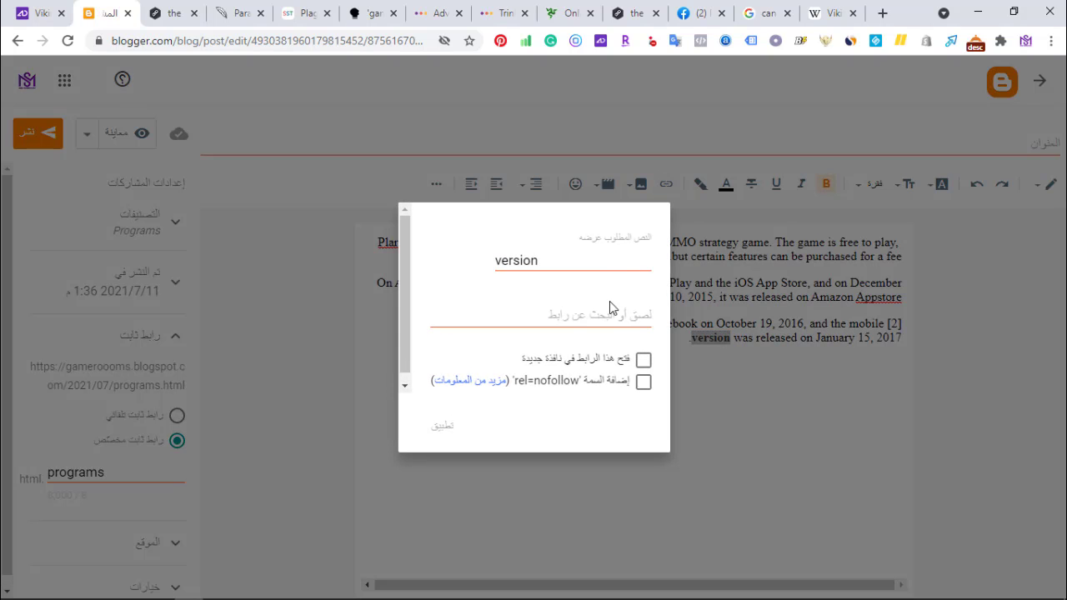
click(612, 315)
key(ctrl+v)
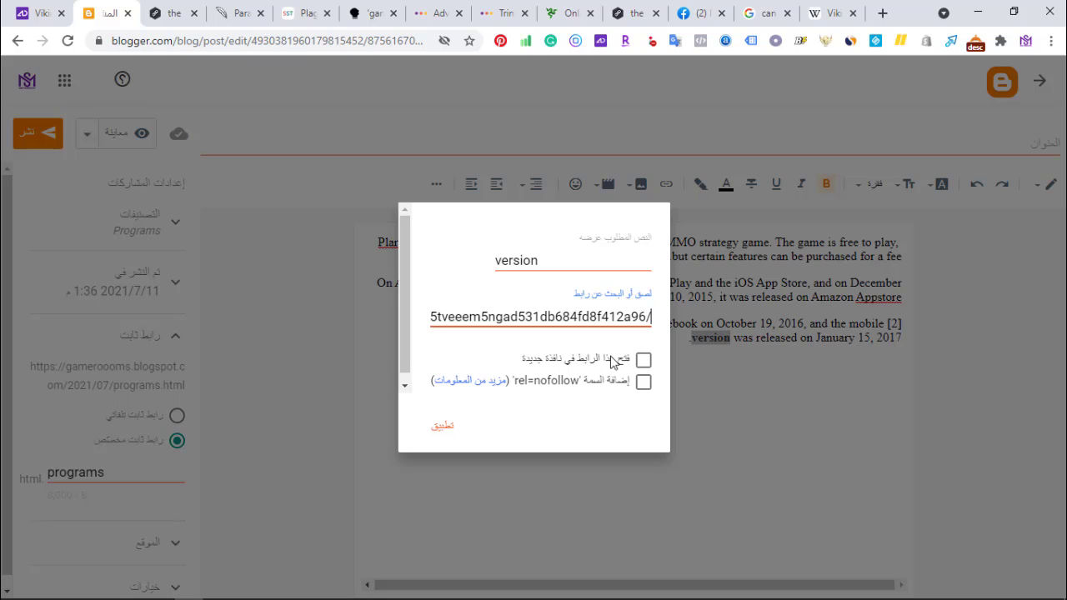
click(646, 365)
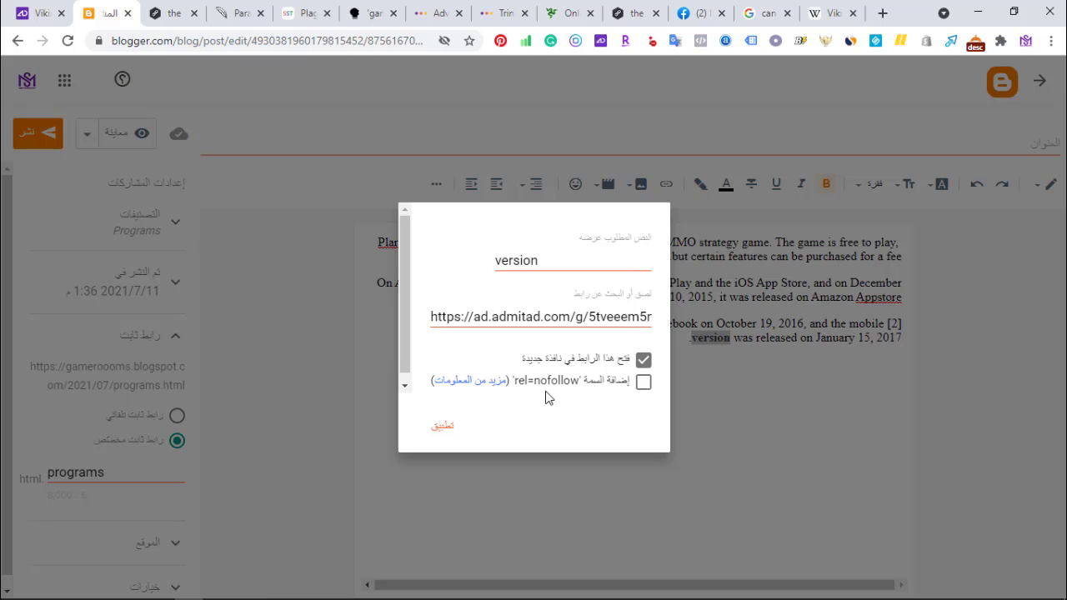
click(645, 386)
click(445, 428)
click(712, 353)
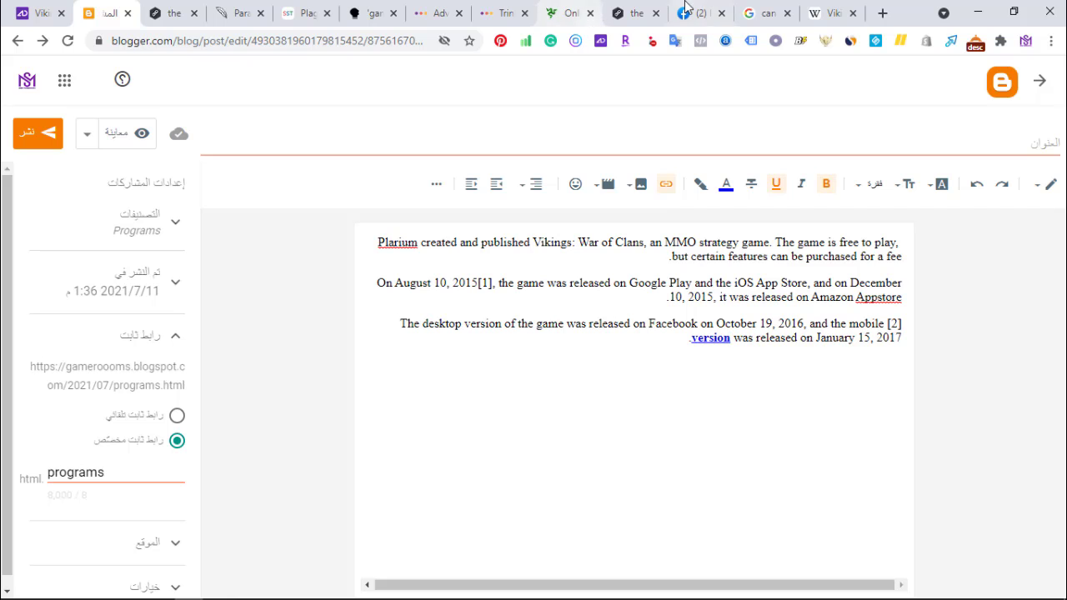
Step: Switch to the GamesRazer site, open the VIKINGS WAR OF CLANS post and examine its title, image and linked words
click(550, 12)
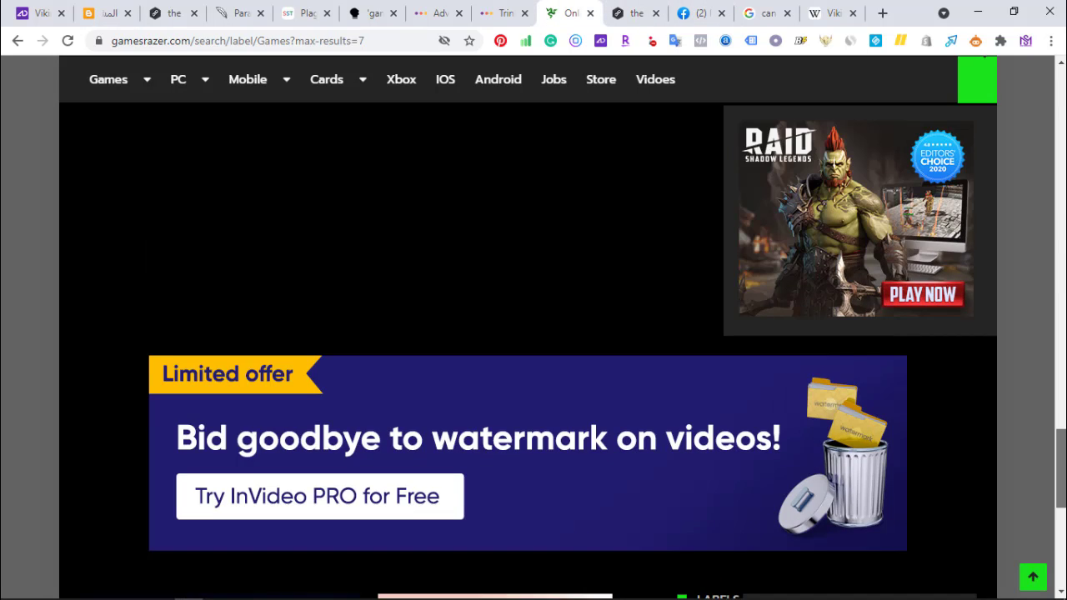
scroll(534, 350, up, 10)
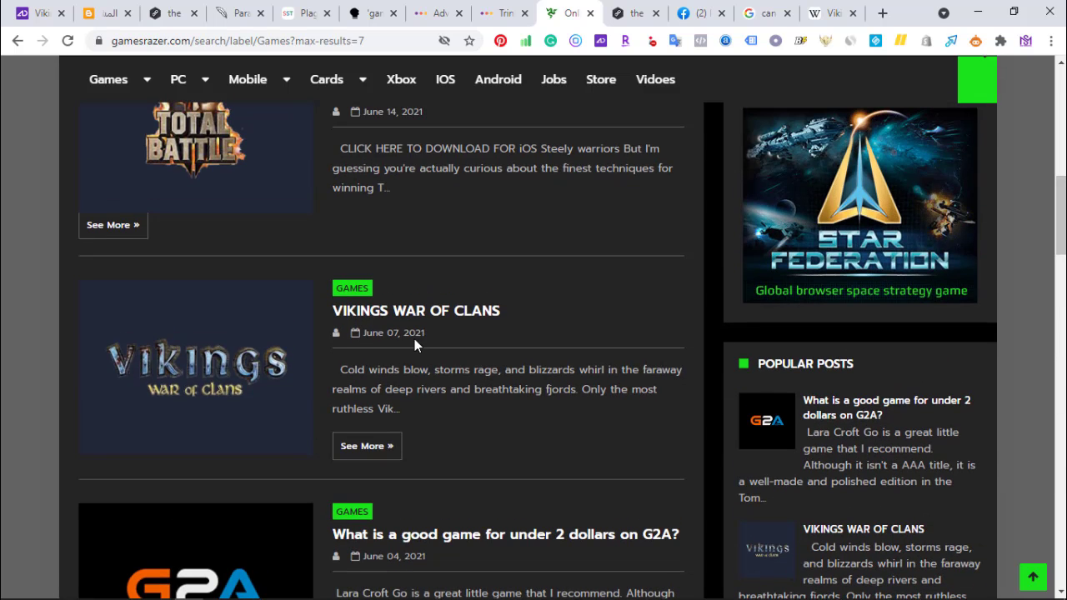
click(406, 315)
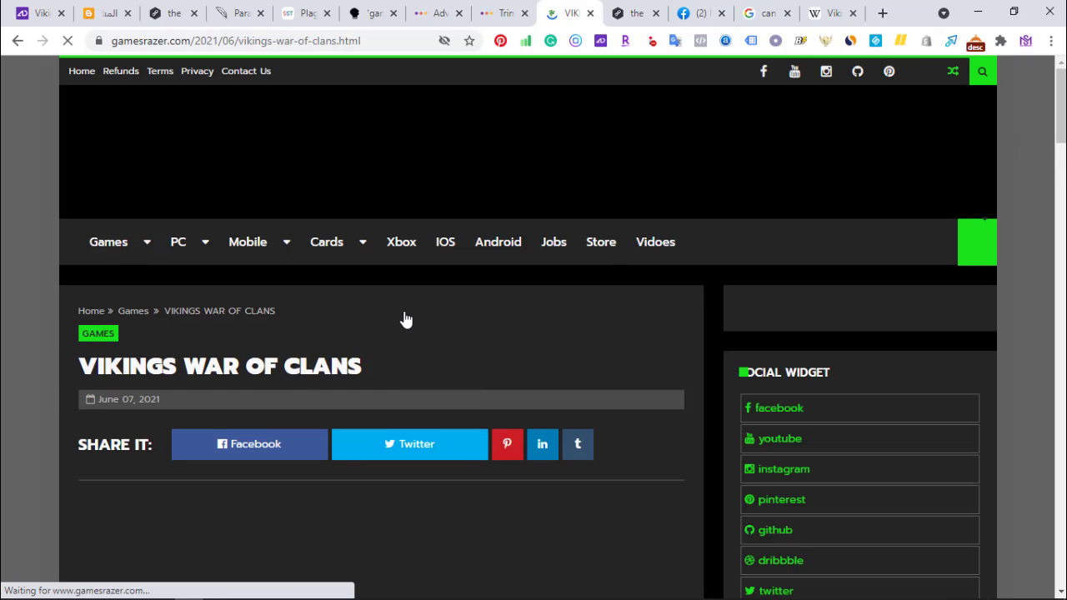
scroll(309, 152, down, 2)
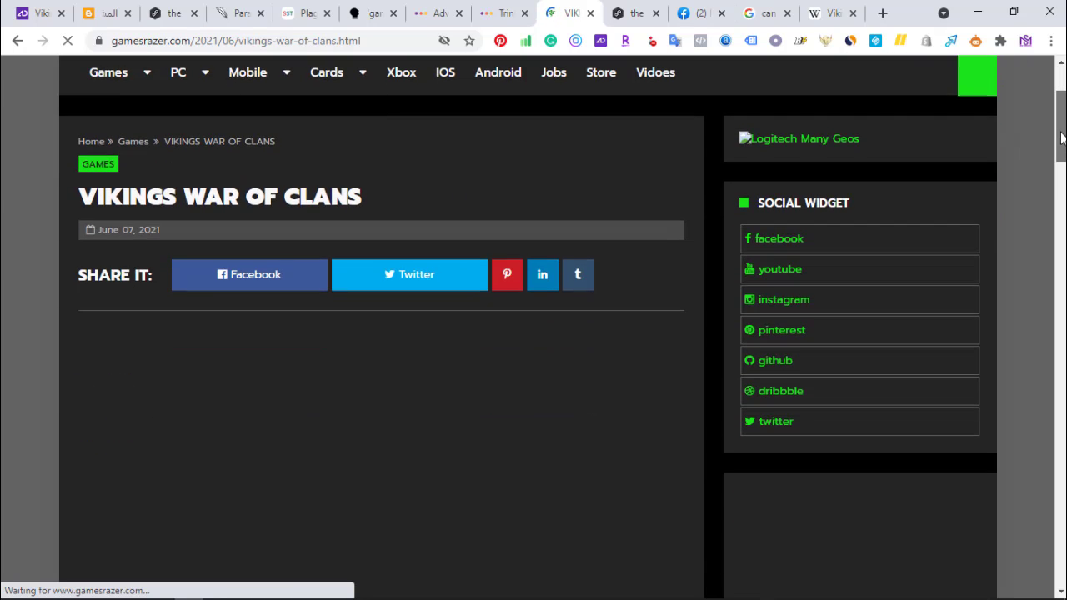
triple_click(143, 196)
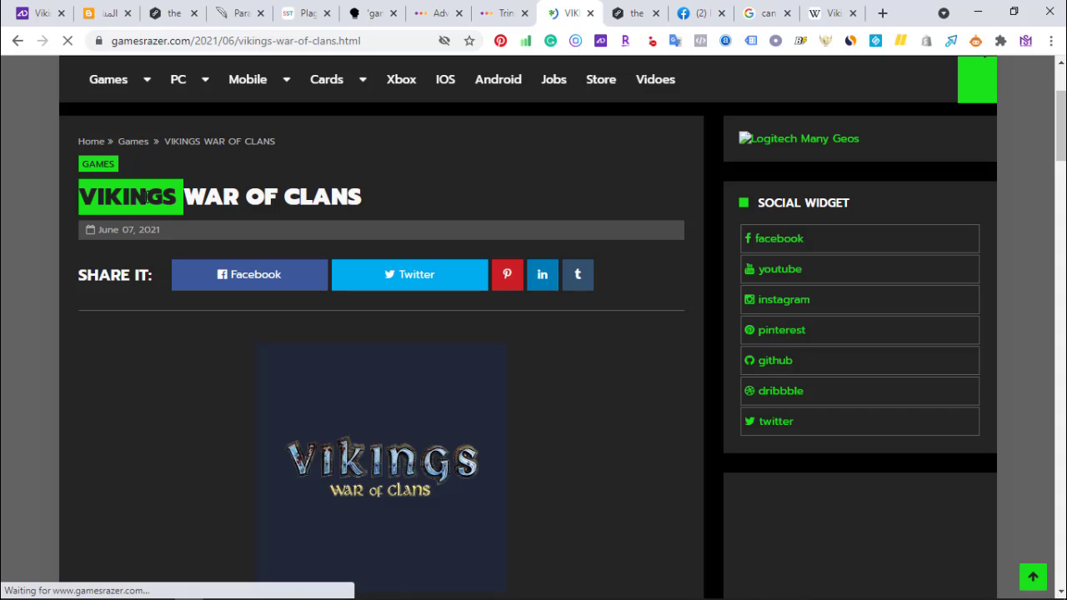
scroll(381, 333, down, 2)
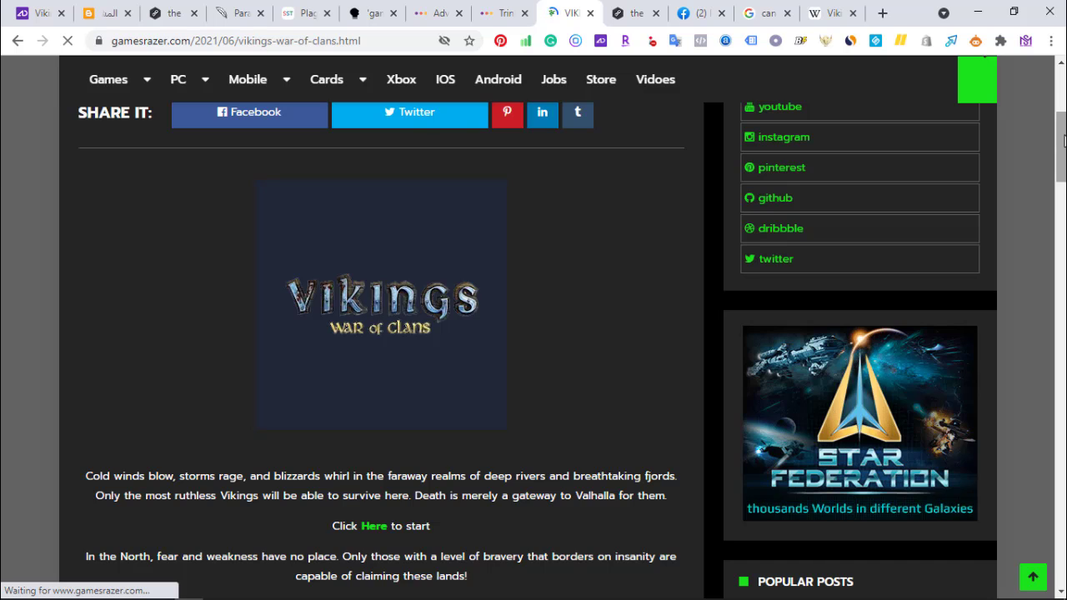
scroll(369, 306, down, 3)
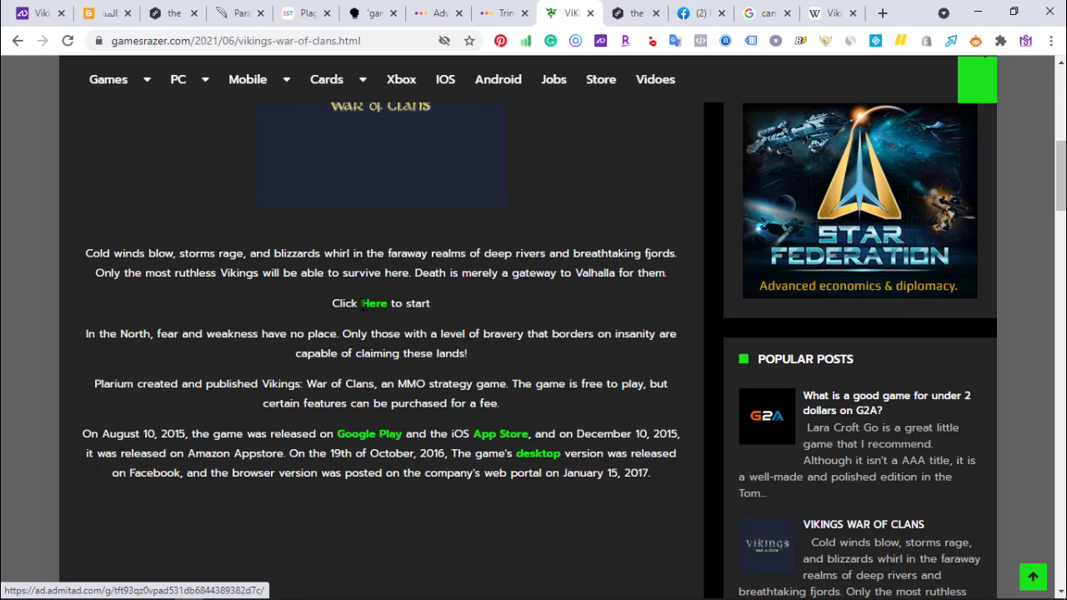
Step: Check the linked word in the Blogger draft, then return to the GamesRazer post and review its links, images and remaining text
click(111, 12)
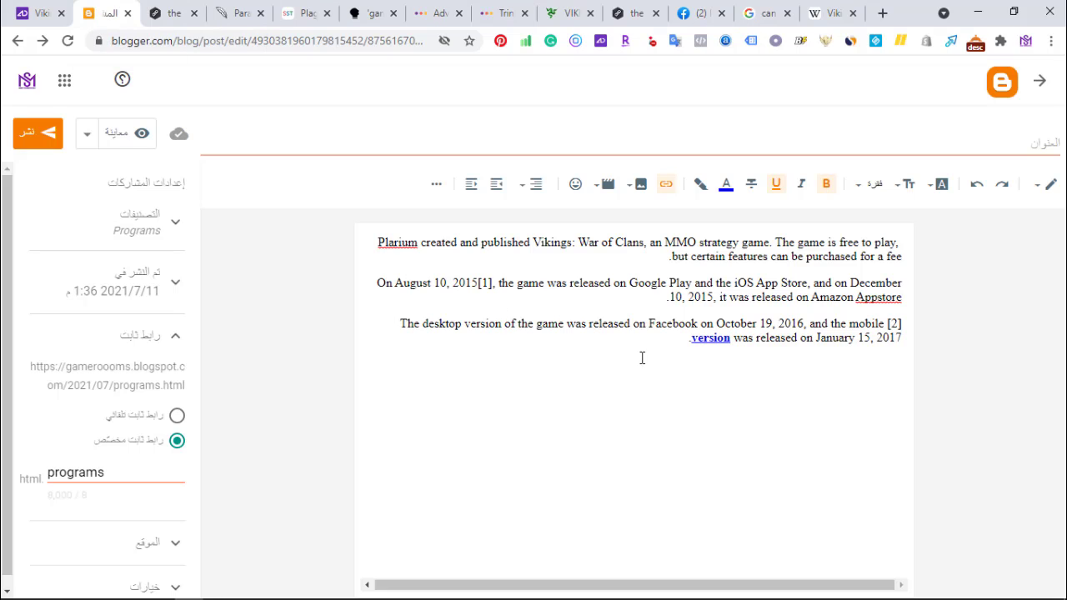
double_click(710, 351)
click(570, 13)
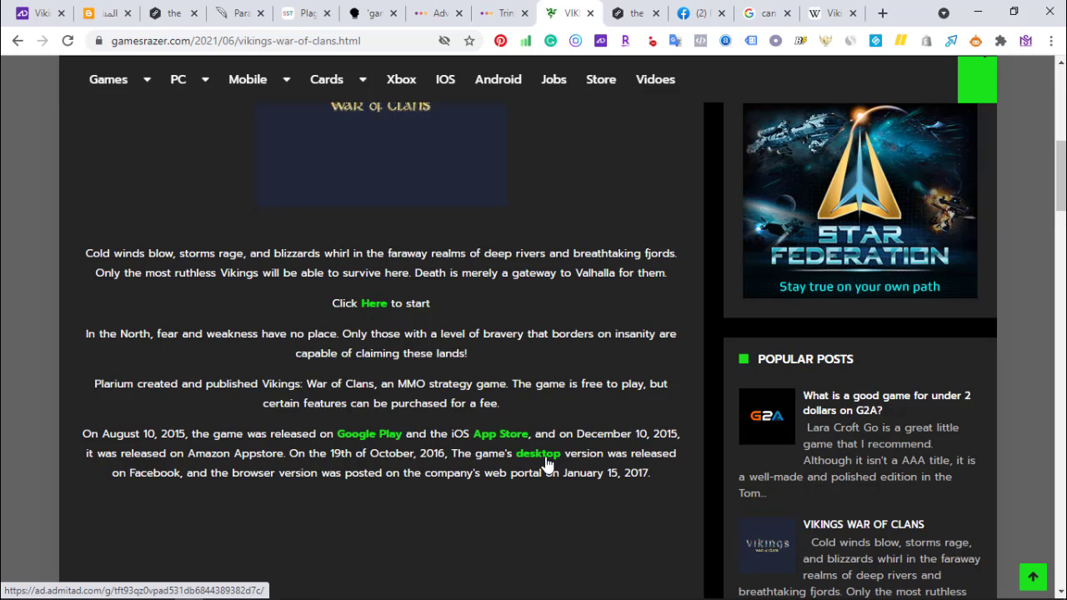
drag(1059, 208, 1060, 300)
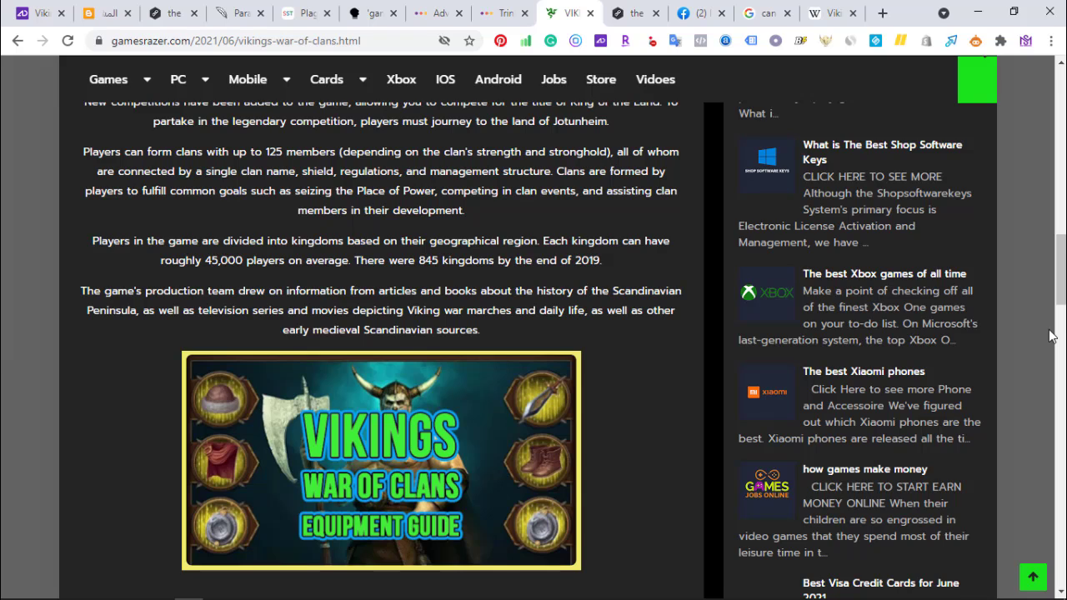
scroll(533, 350, down, 8)
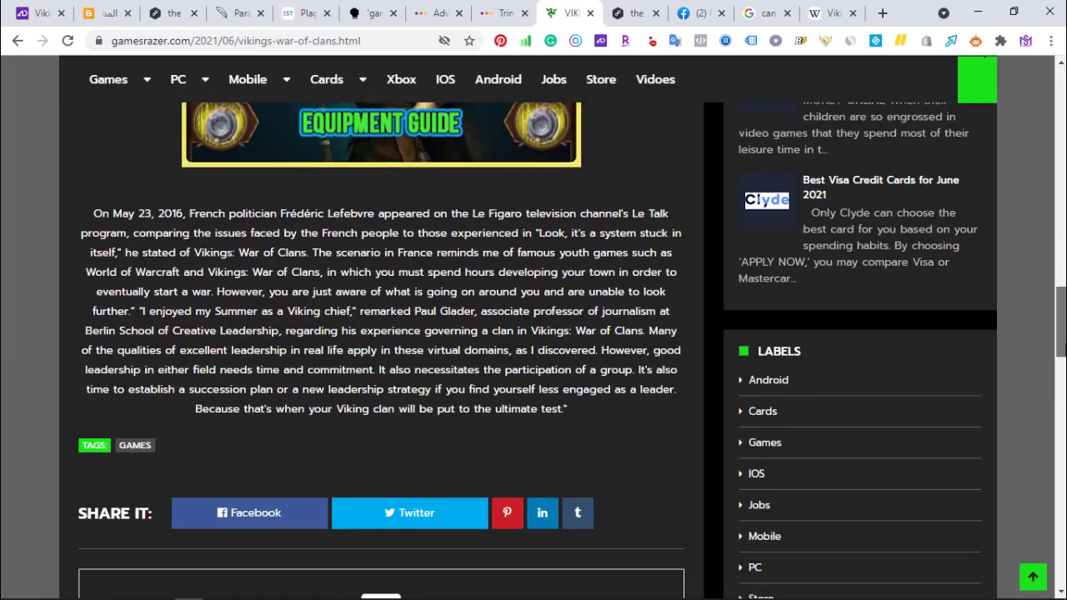
scroll(533, 350, down, 3)
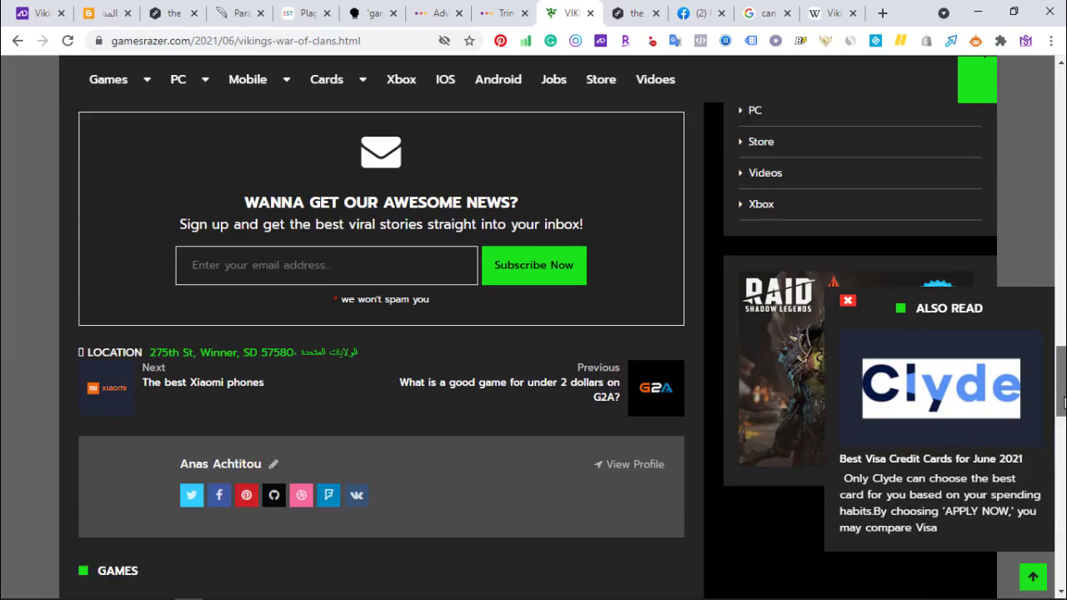
scroll(726, 382, up, 2)
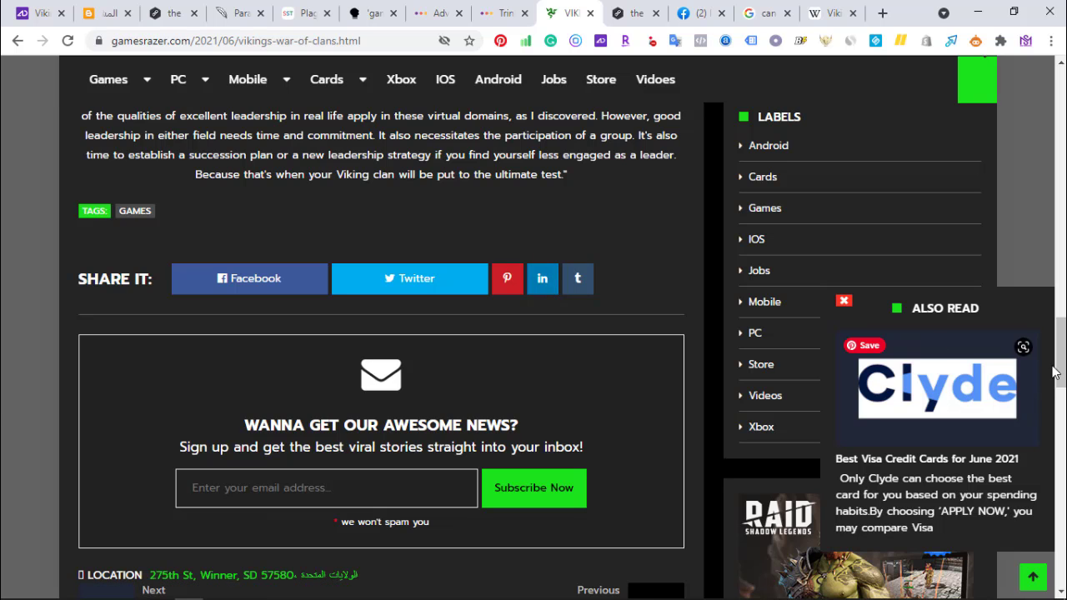
drag(1060, 344, 1061, 125)
Step: Return to the Blogger draft and select the linked word "version" to show its link options
click(114, 8)
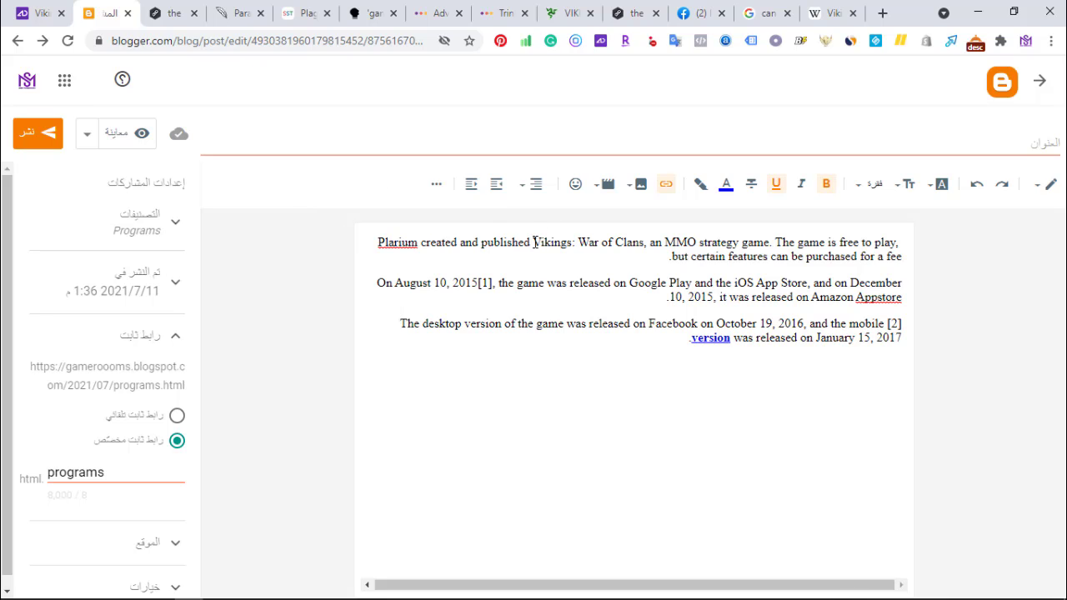
drag(535, 242, 576, 243)
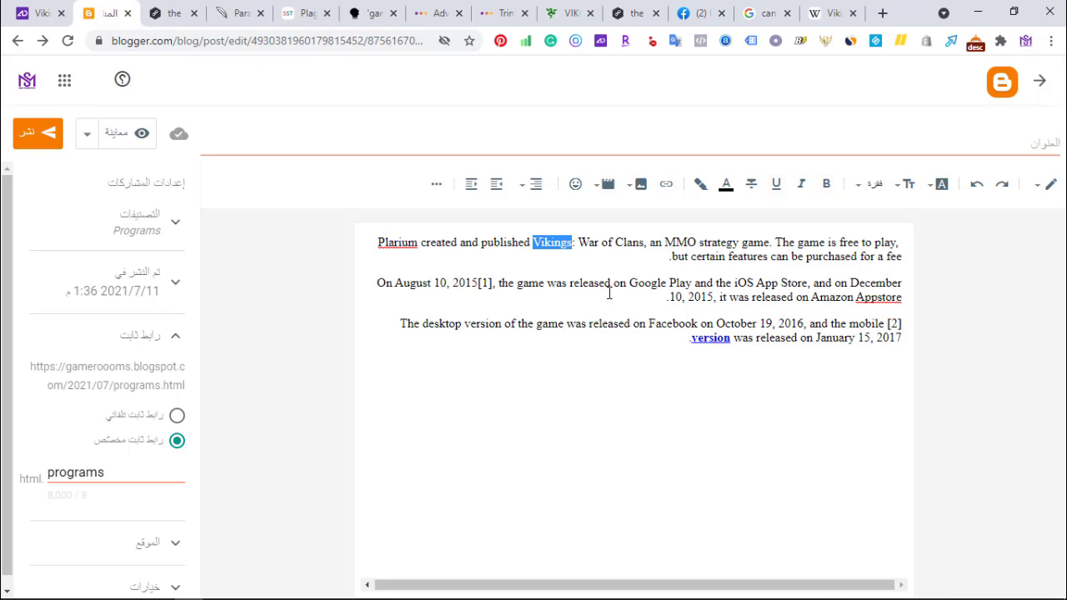
click(537, 420)
drag(688, 349, 721, 350)
click(721, 350)
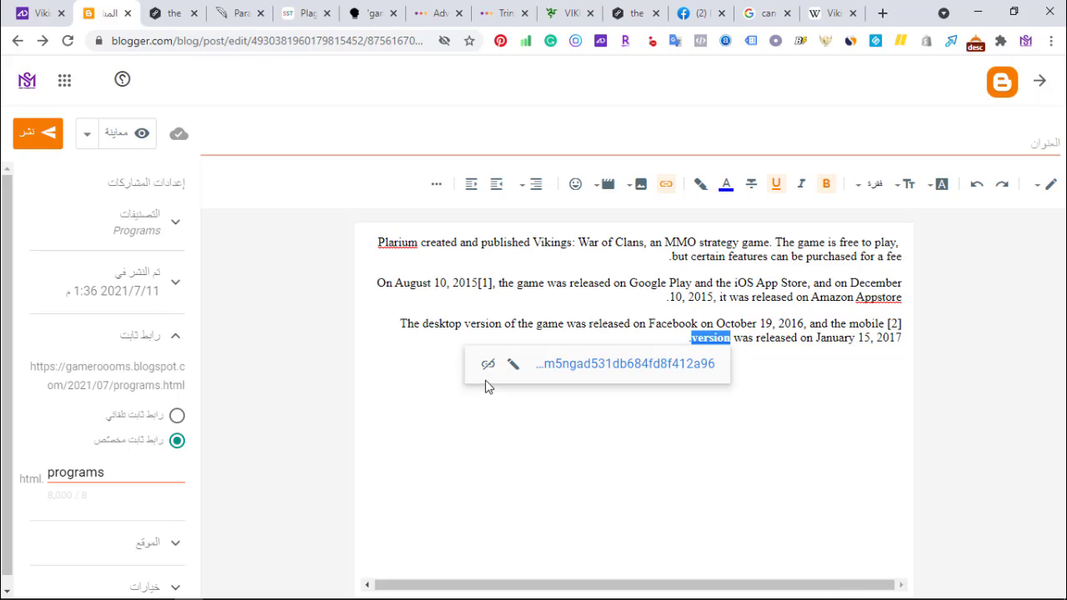
Step: Remove the hyperlink from the word "version" in the last paragraph and start a new line after it
click(488, 365)
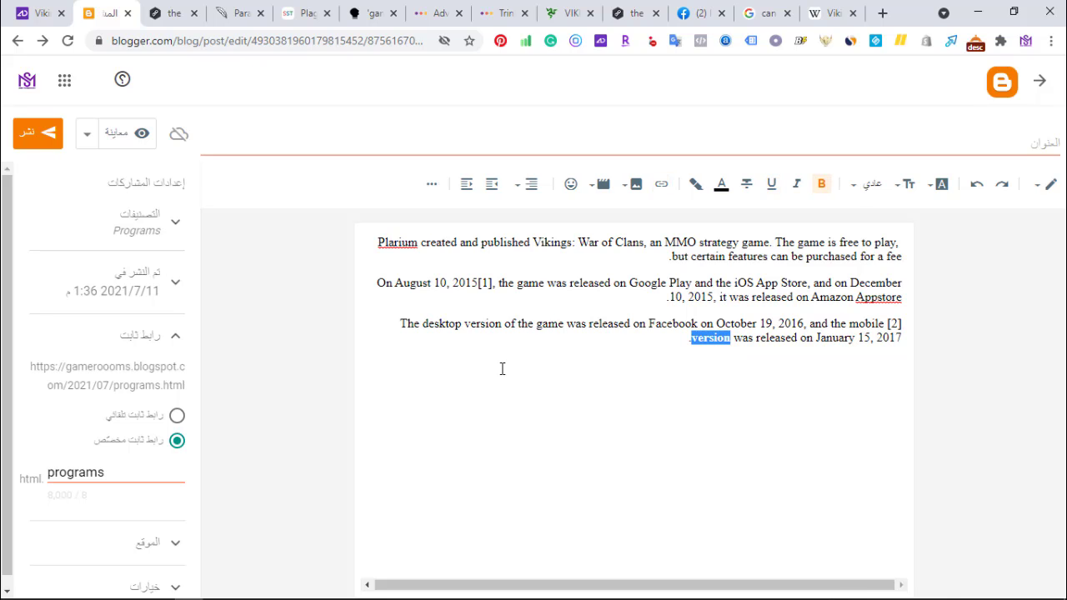
key(Right)
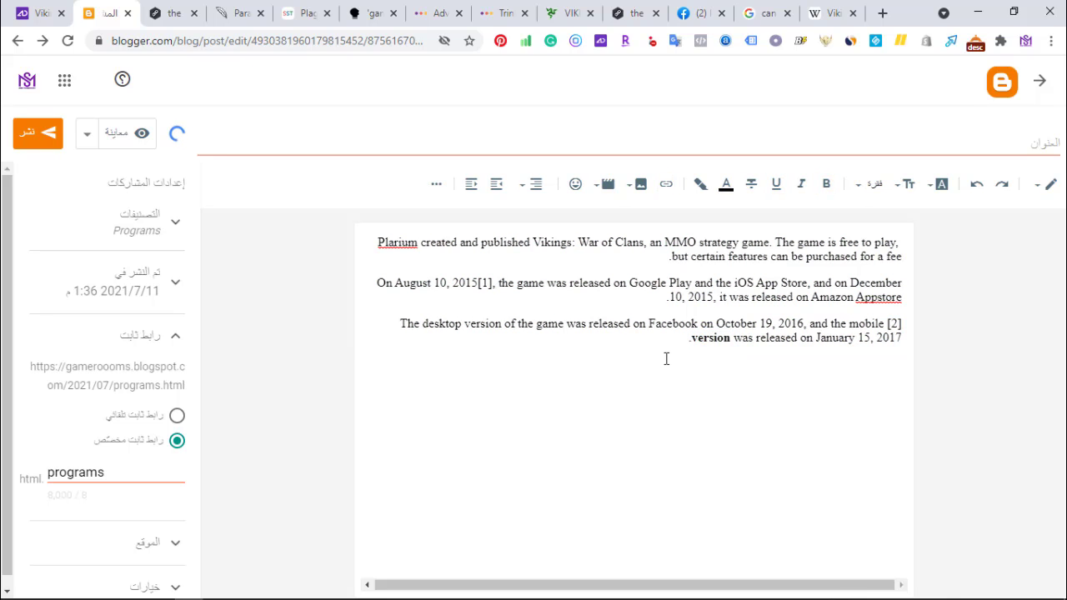
key(Return)
Step: Upload the image "cover hdgf" from the computer and insert it below the last paragraph
click(640, 187)
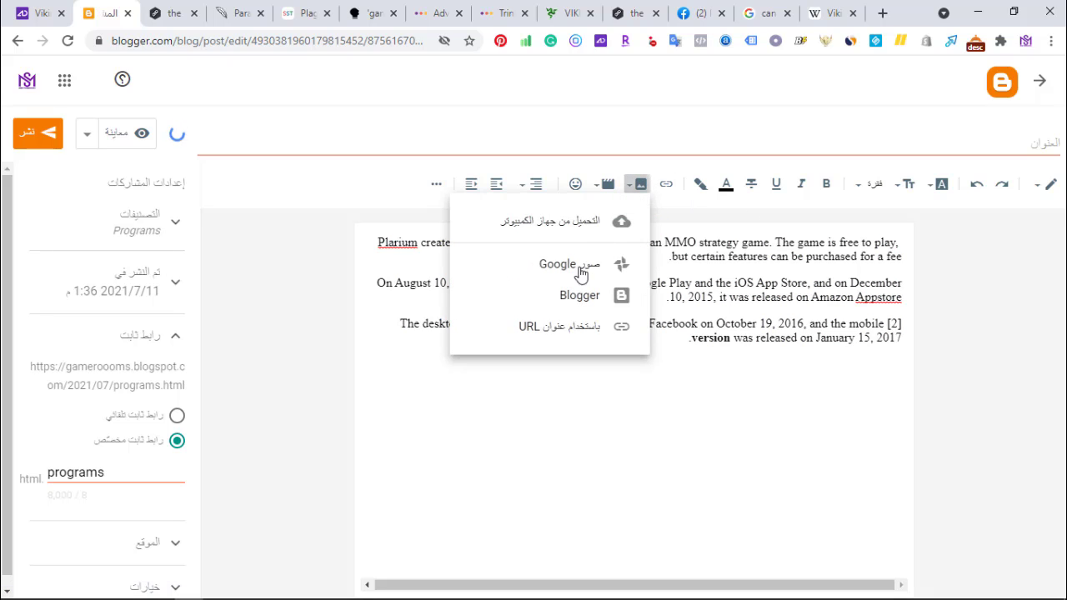
click(572, 225)
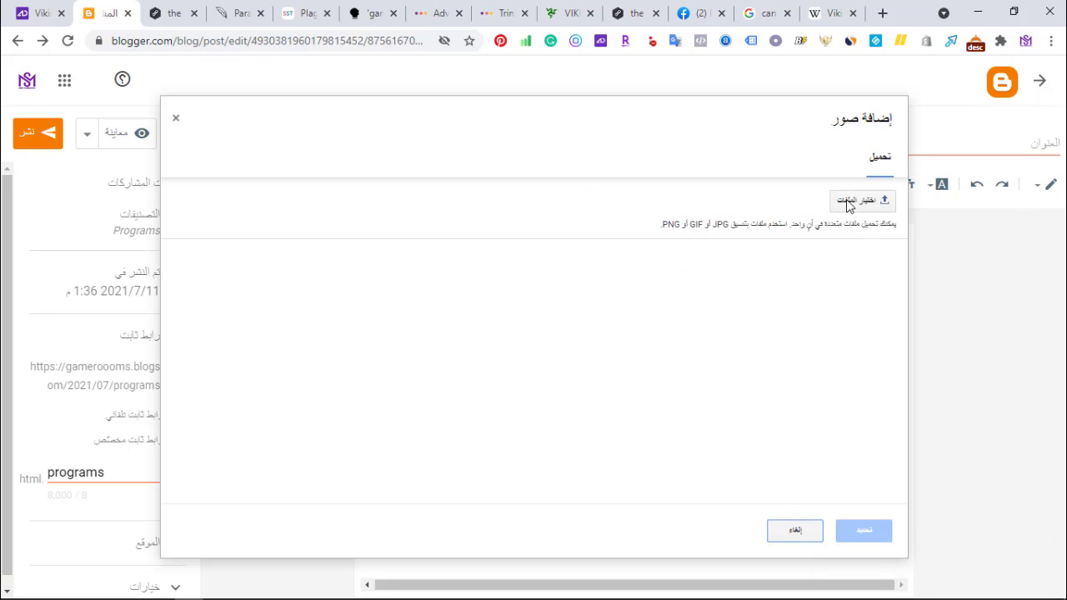
click(859, 205)
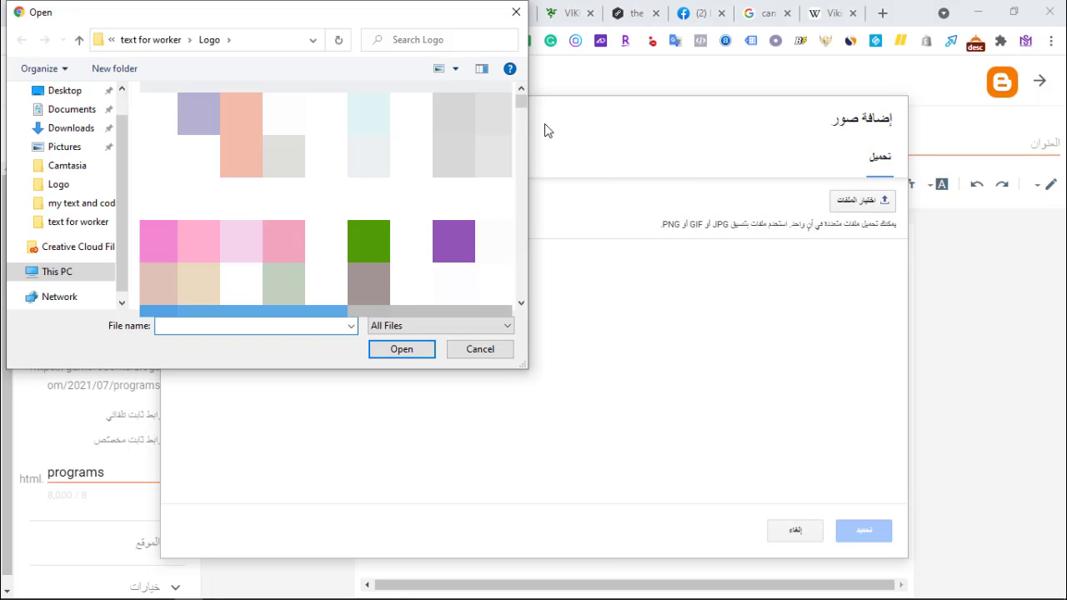
drag(522, 105, 522, 130)
click(390, 133)
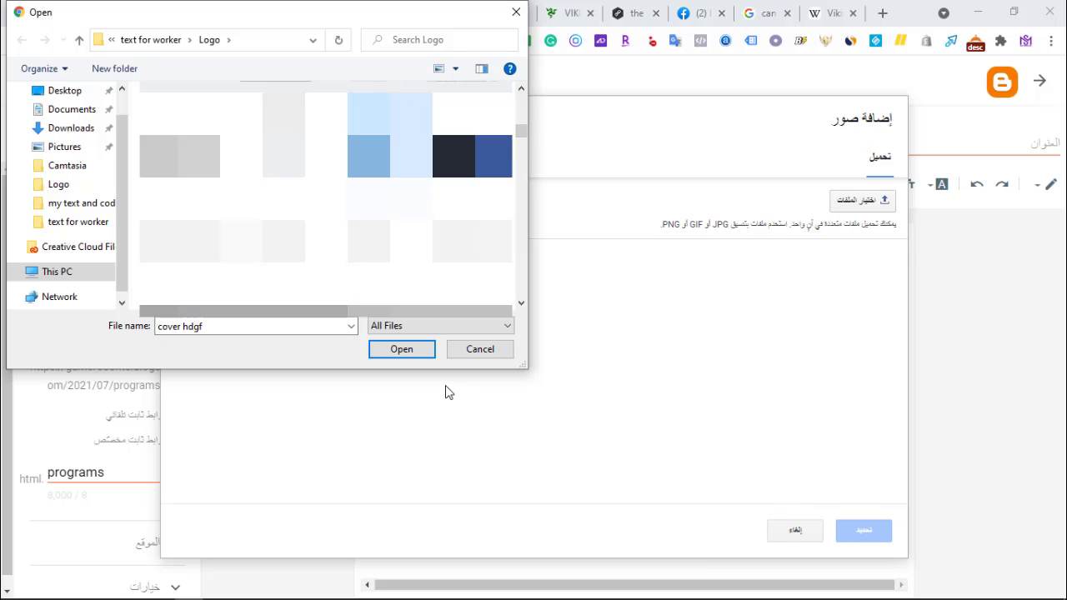
click(402, 349)
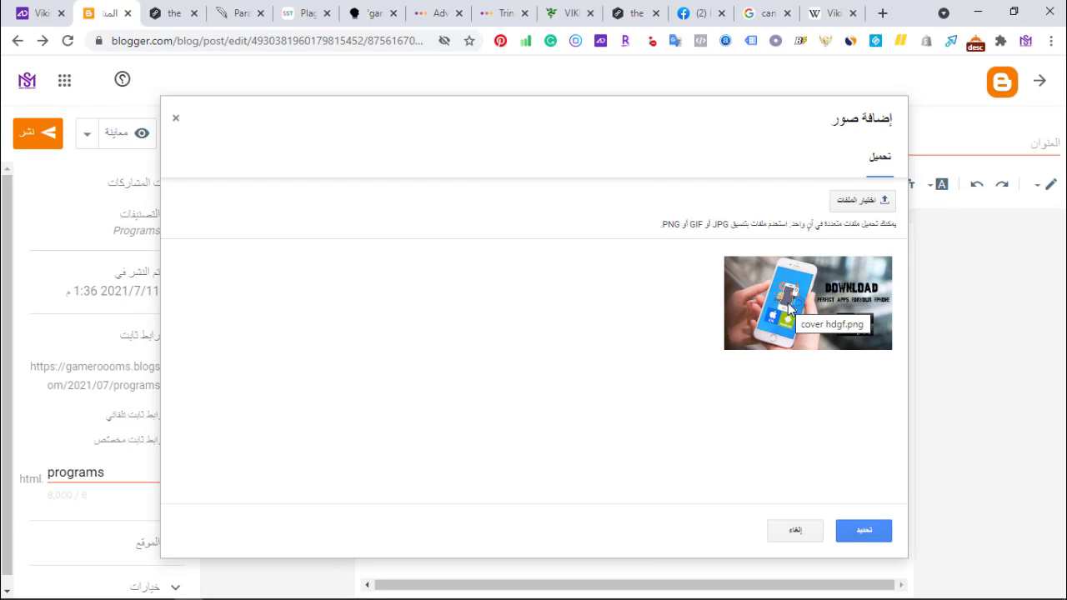
click(788, 308)
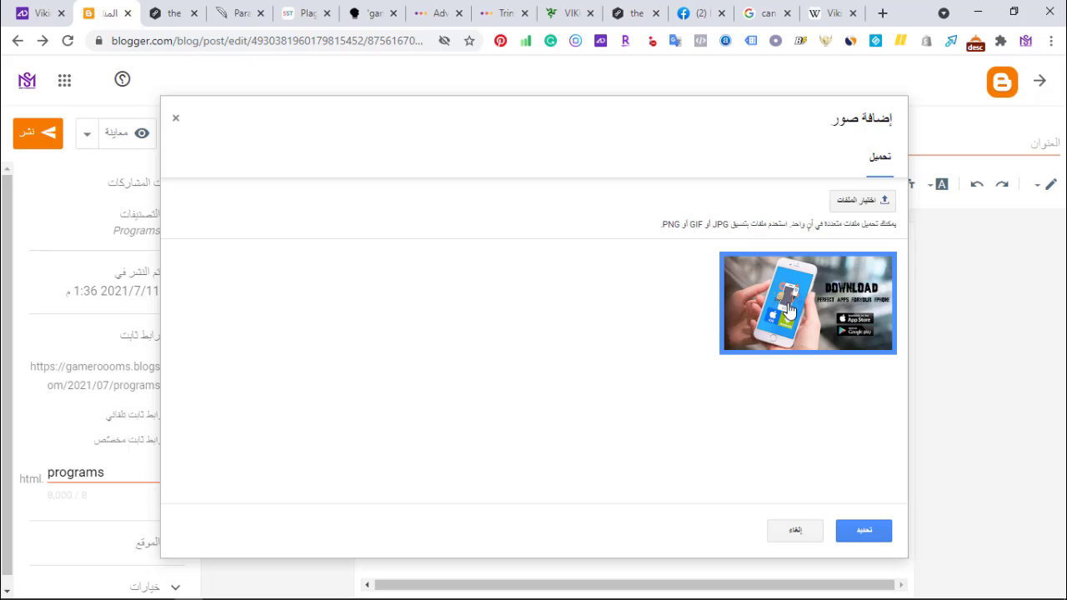
click(867, 530)
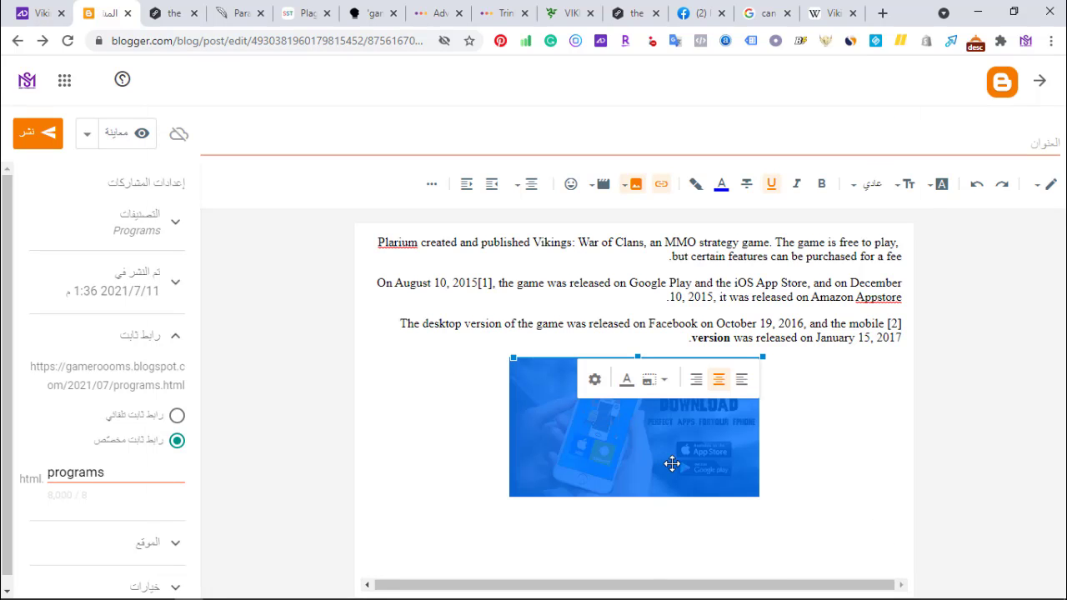
Step: Enlarge the inserted cover image proportionally so it fills most of the post's width
click(823, 430)
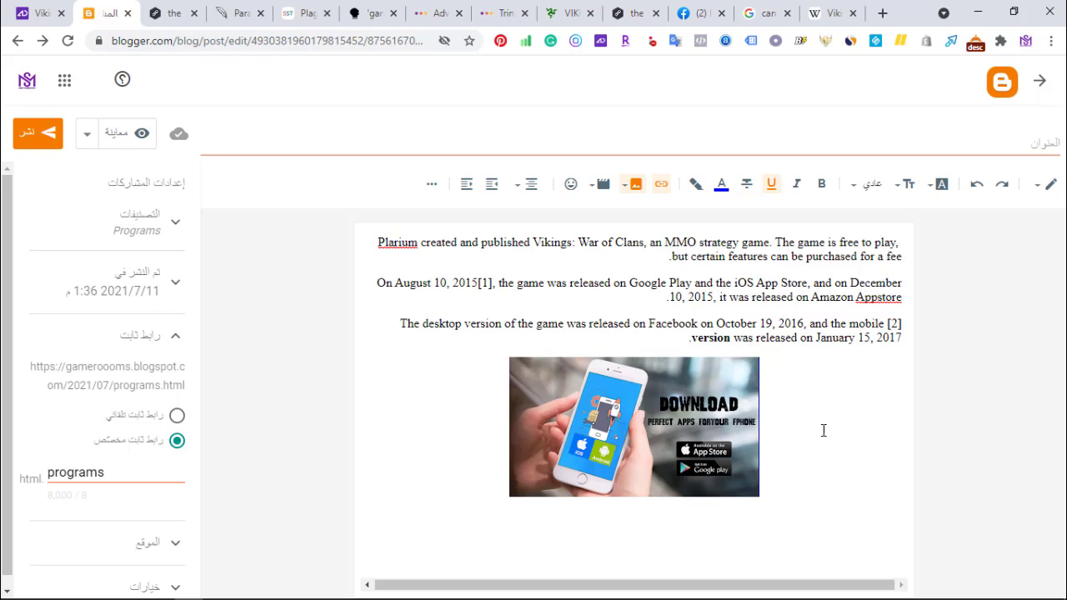
click(574, 457)
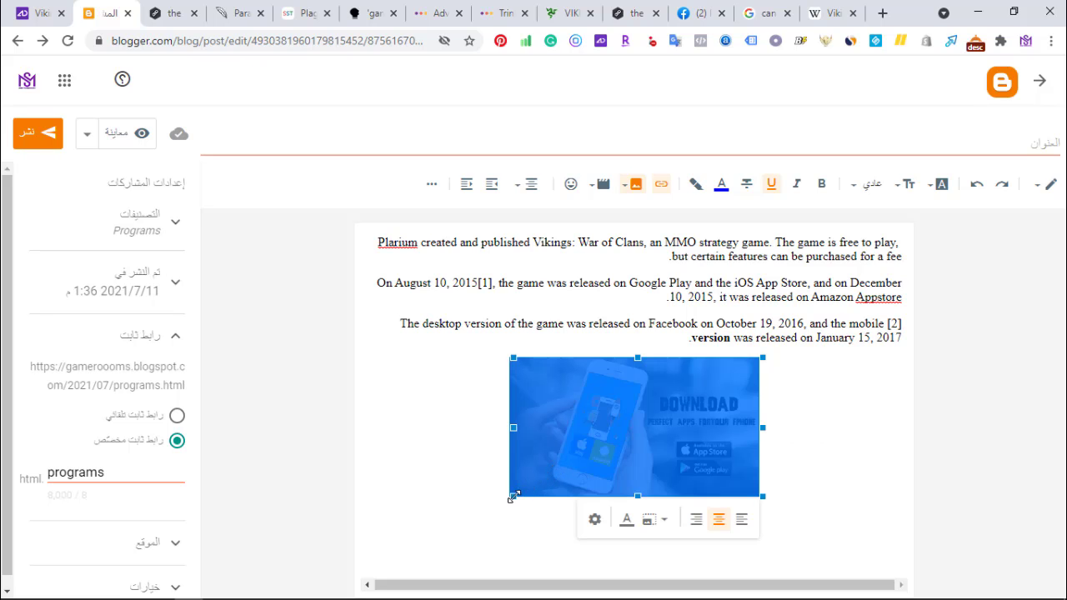
drag(510, 498, 372, 570)
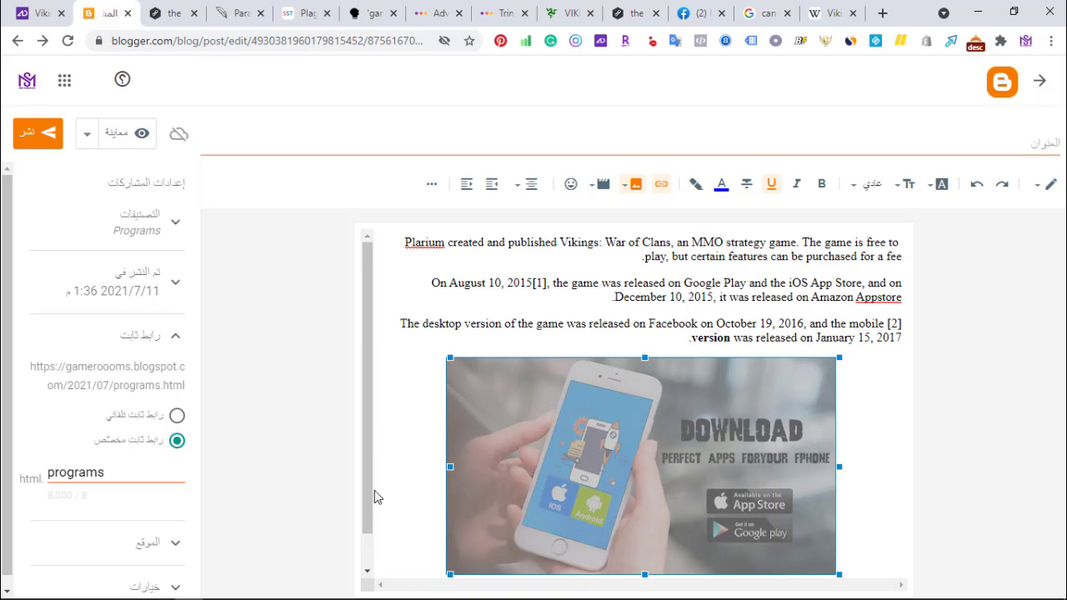
drag(374, 497, 365, 427)
Step: Try to centre-align the entire post content, text and image together
click(410, 355)
right_click(410, 355)
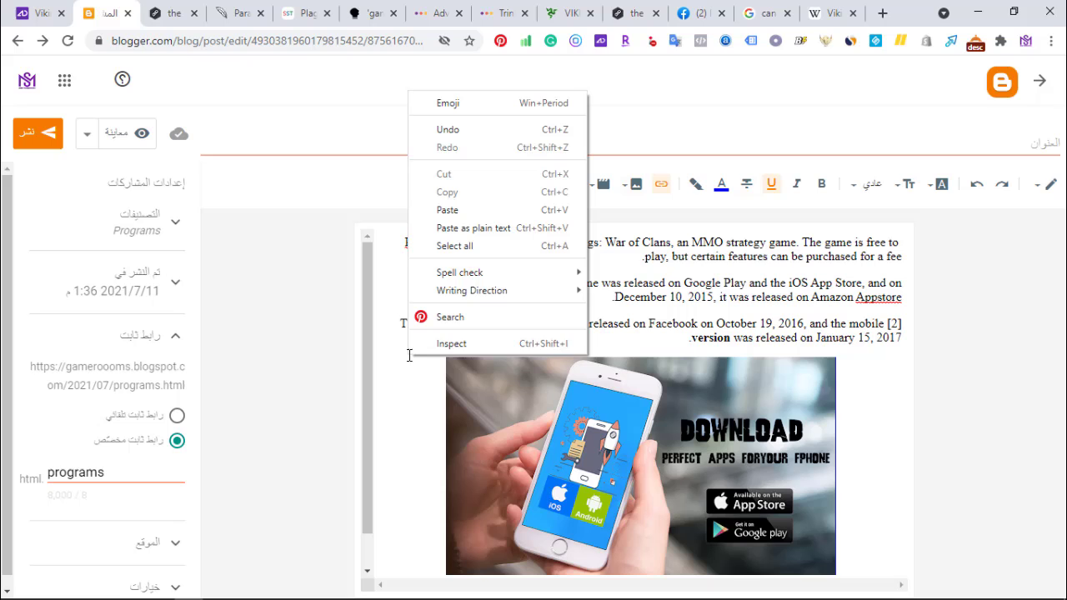
click(441, 246)
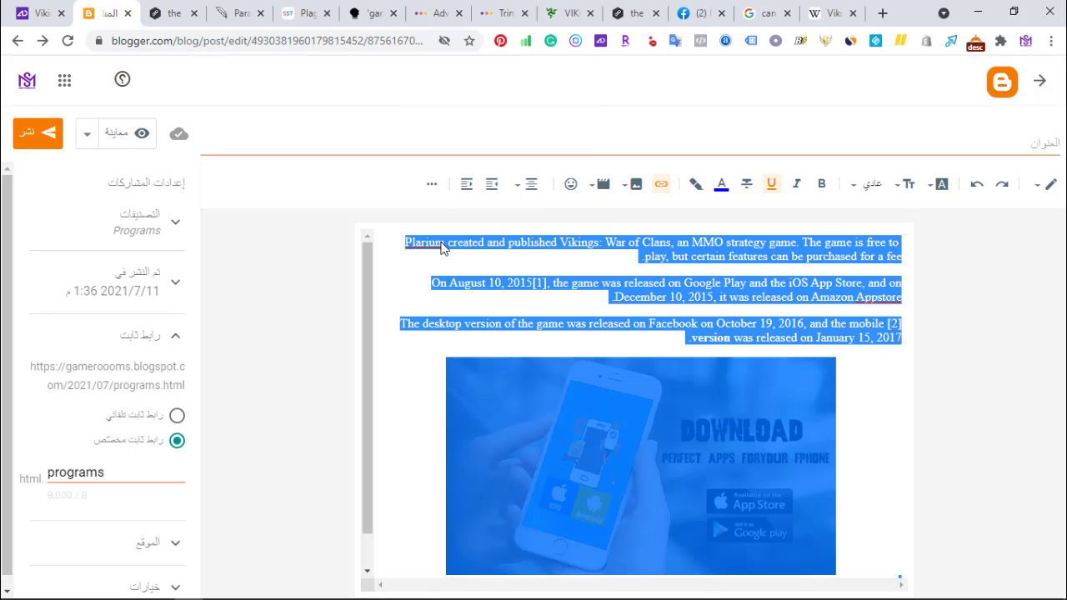
click(531, 183)
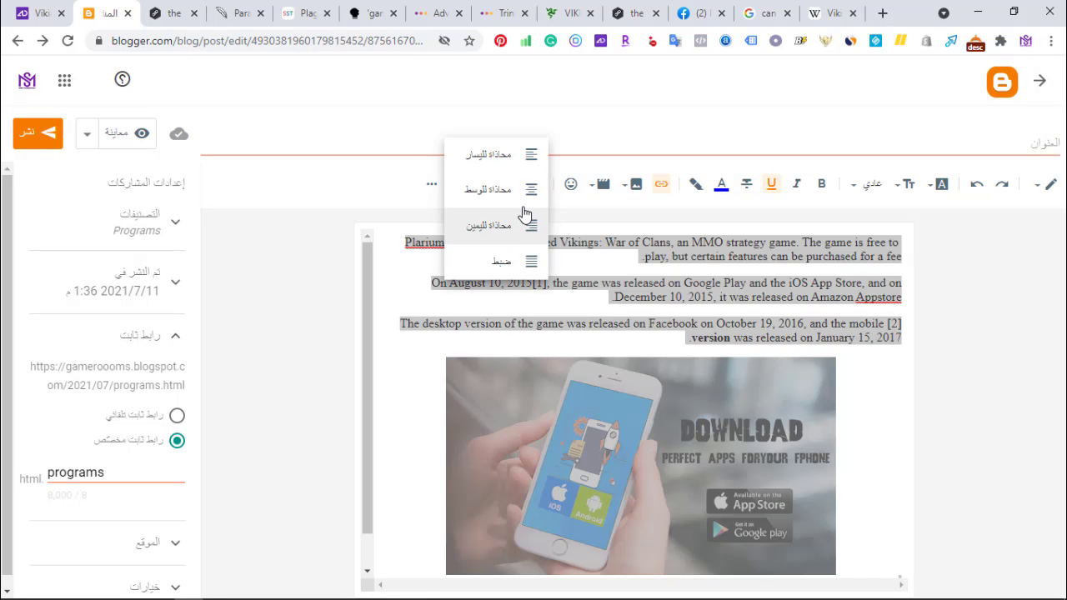
click(525, 200)
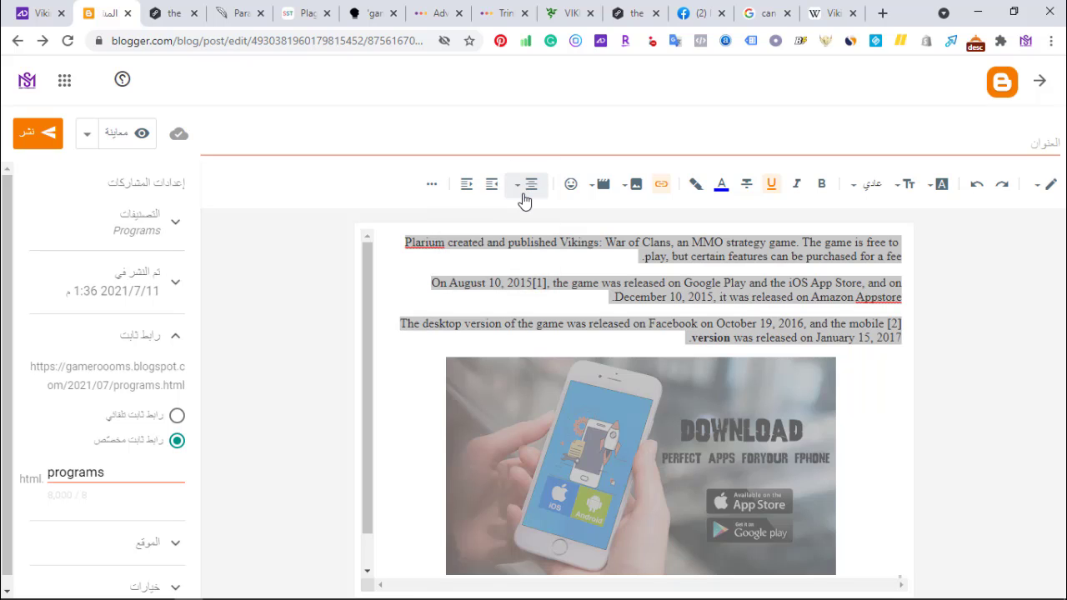
click(531, 184)
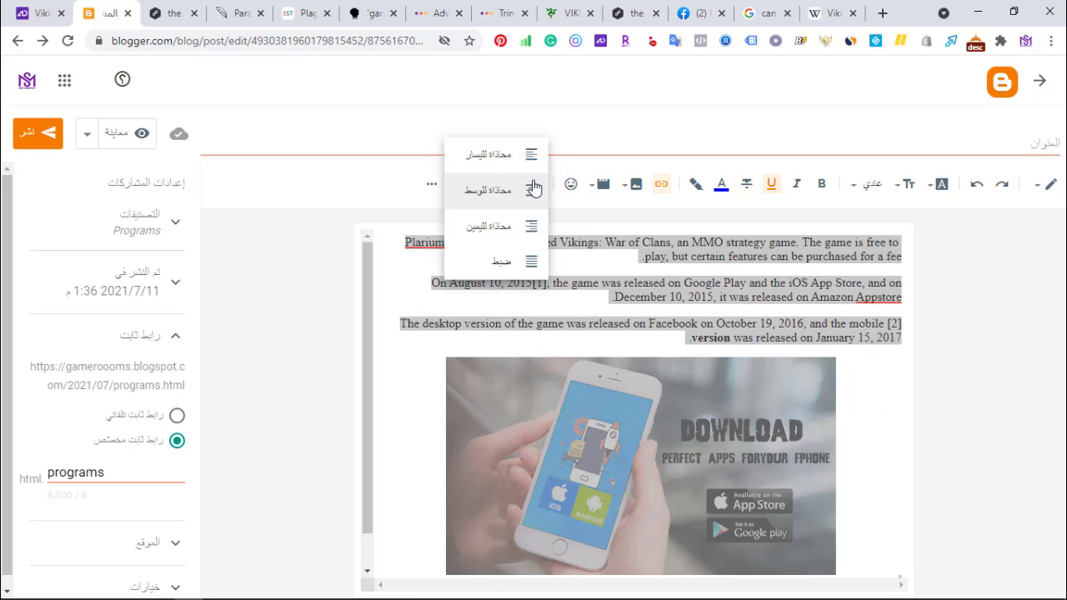
click(698, 323)
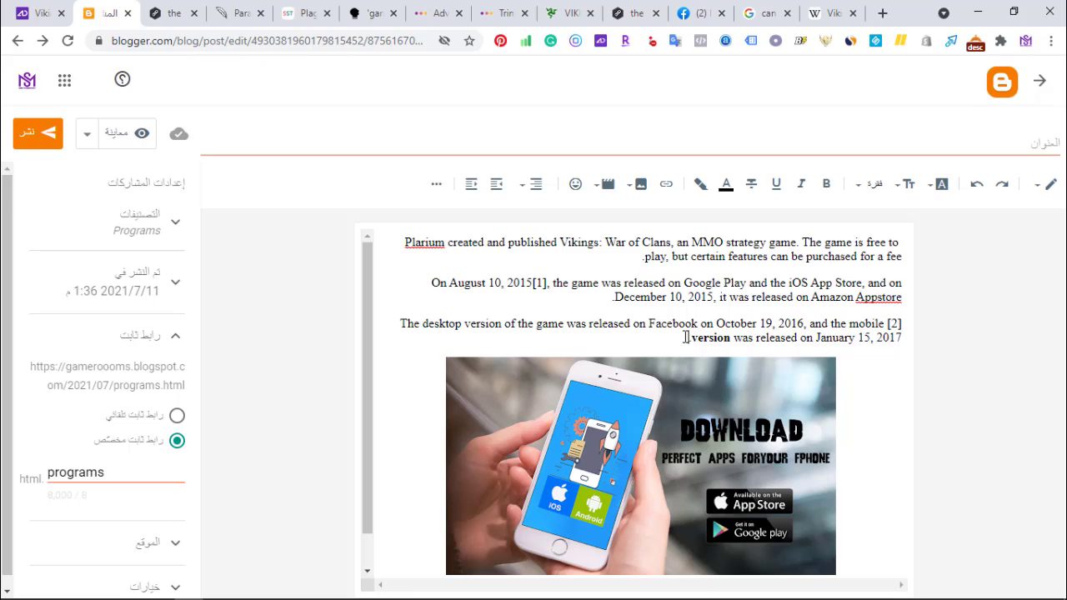
Step: Centre-align the three text paragraphs above the image
drag(685, 337, 906, 238)
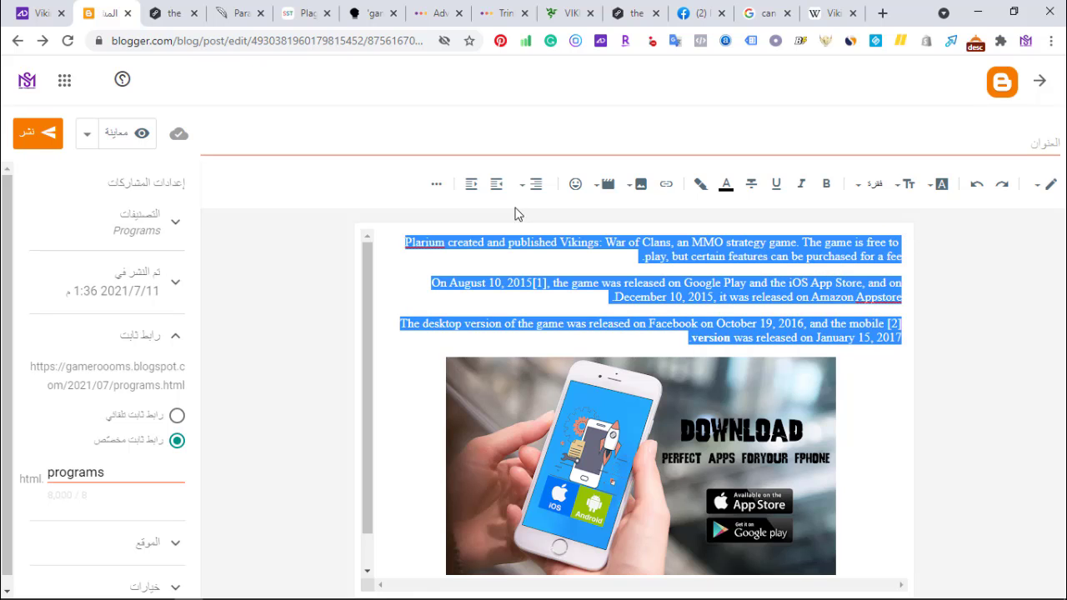
click(533, 185)
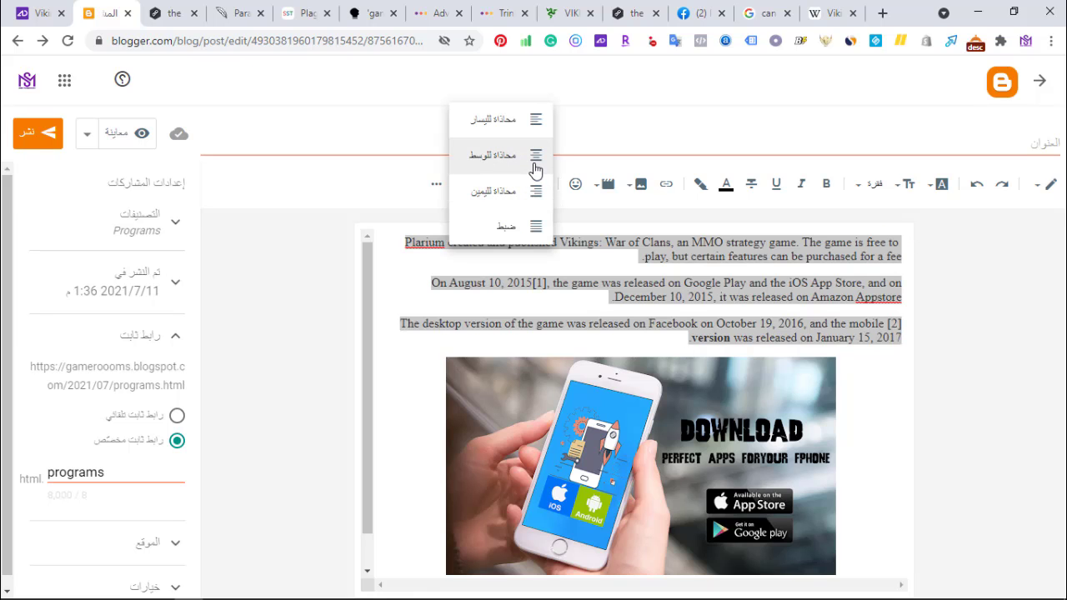
click(536, 170)
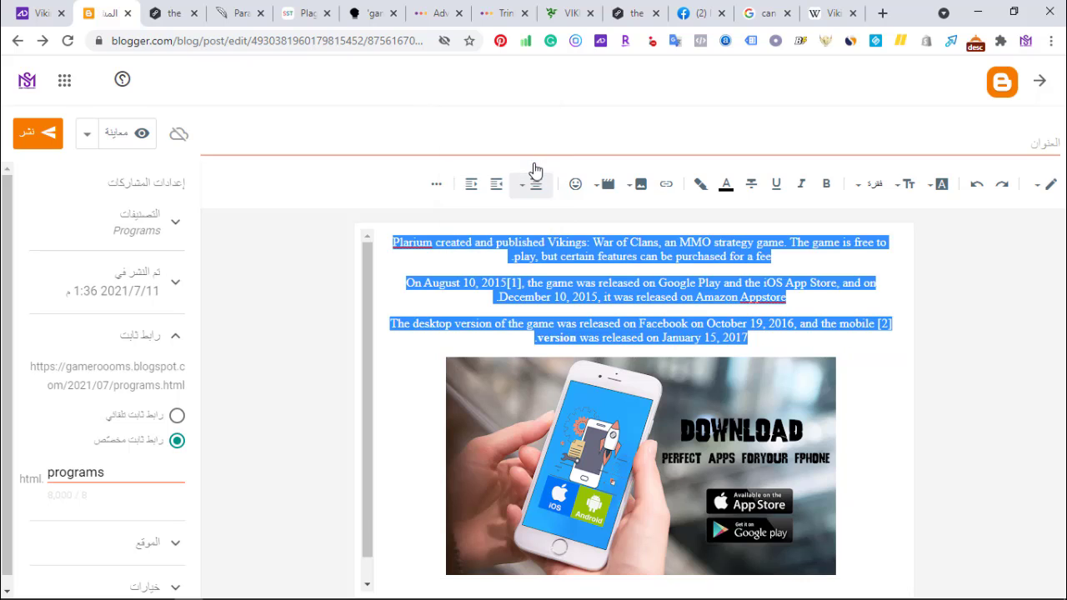
click(697, 292)
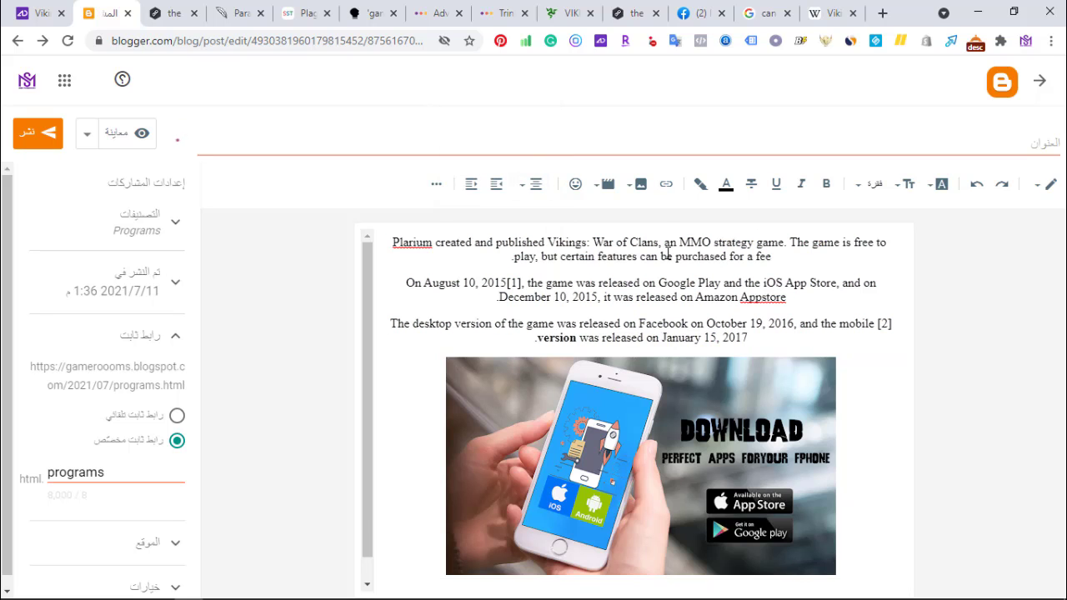
Step: Format the first paragraph, starting with "Plarium created", as a subheading (العنوان الفرعي)
triple_click(667, 254)
click(672, 256)
drag(775, 256, 512, 256)
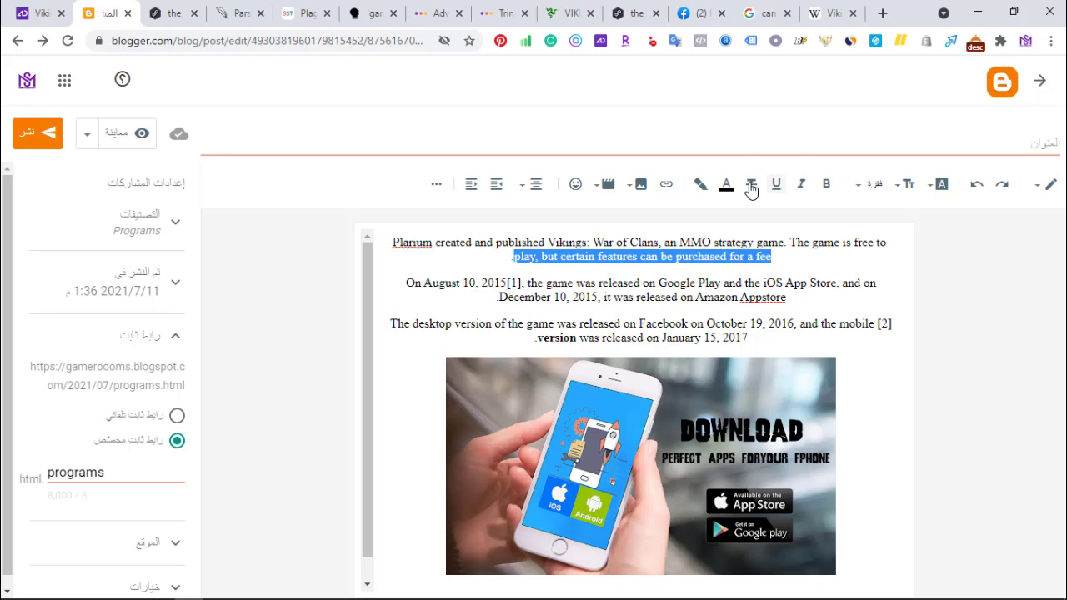
click(867, 184)
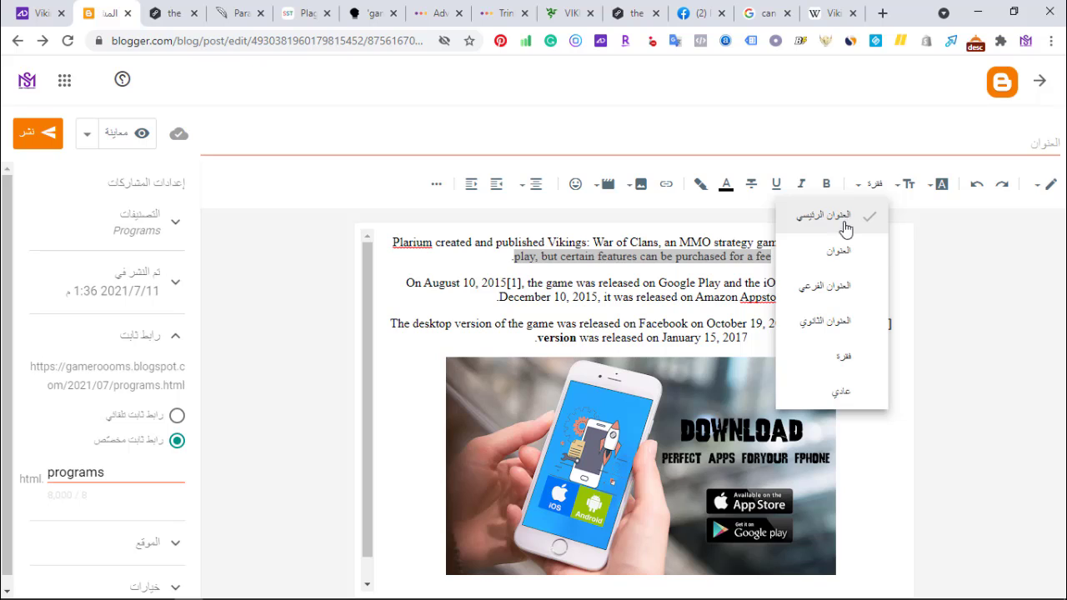
click(841, 288)
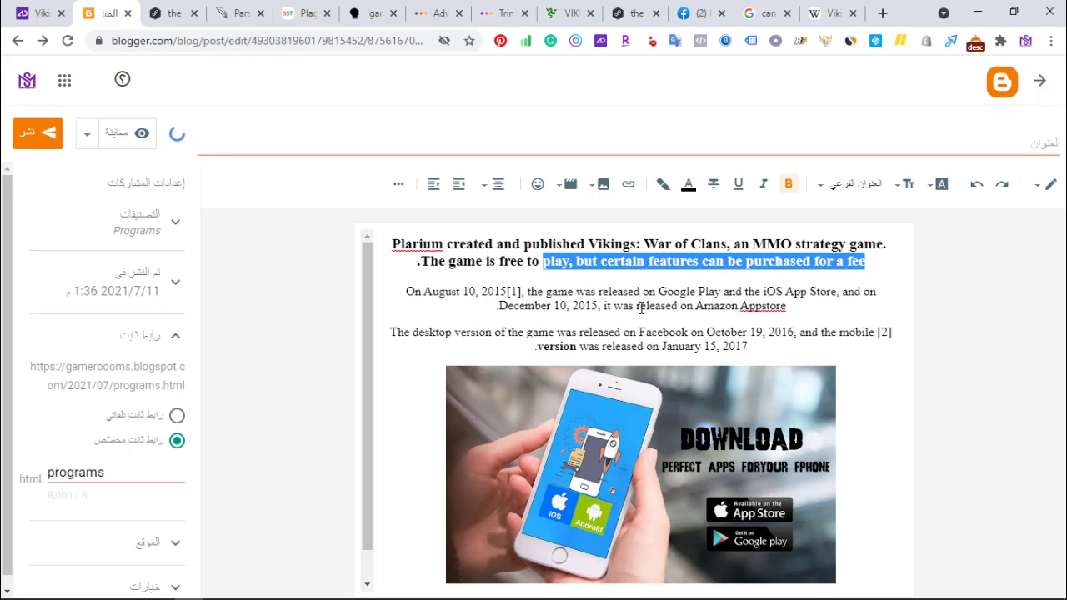
click(676, 255)
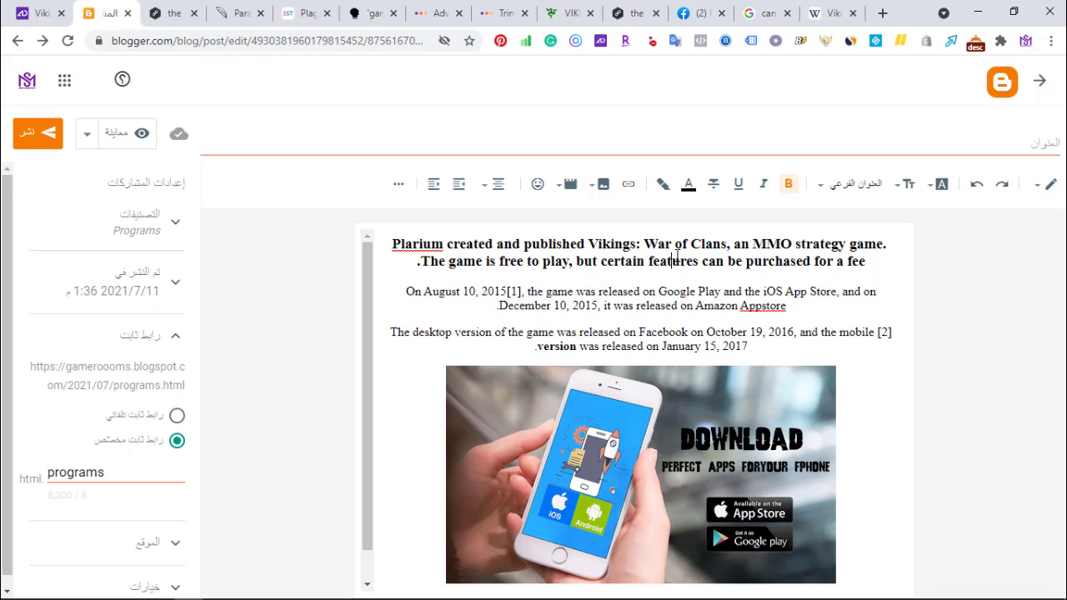
Step: Change the text colour of the subheading about Plarium to dark red
triple_click(586, 260)
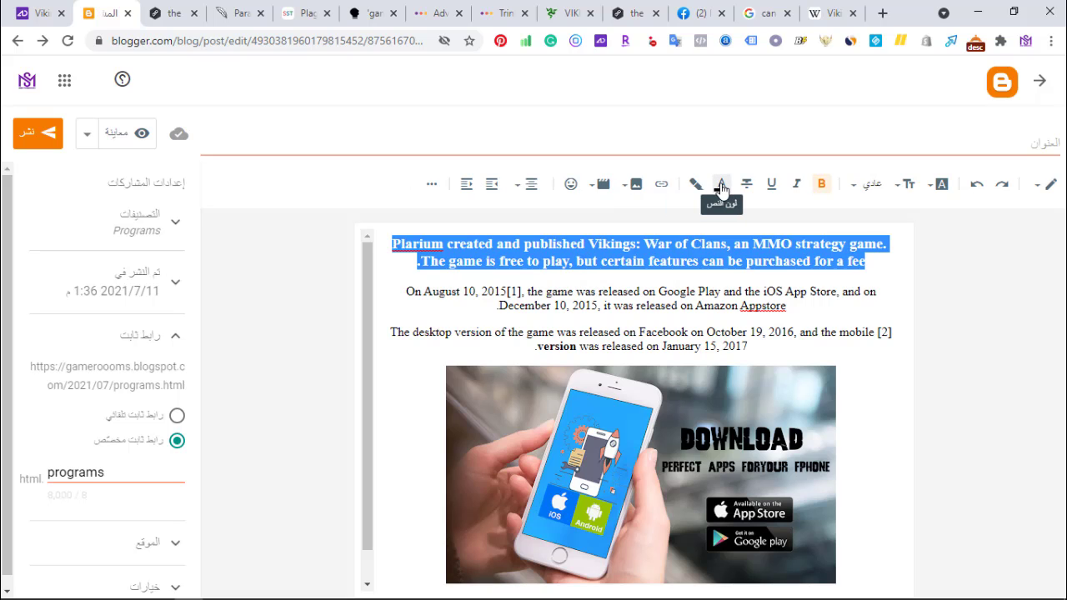
click(722, 185)
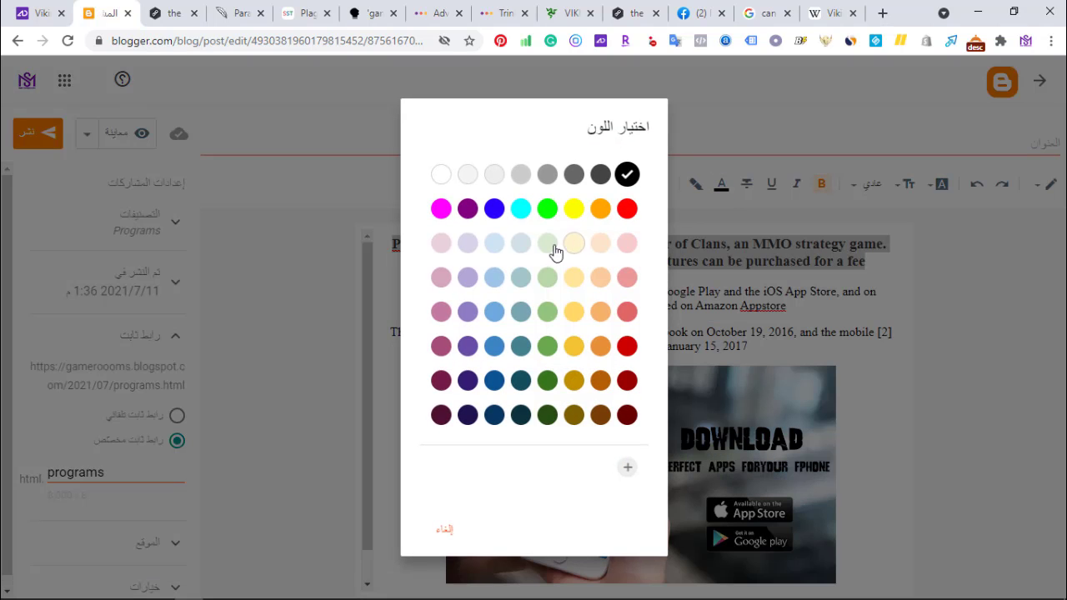
click(626, 347)
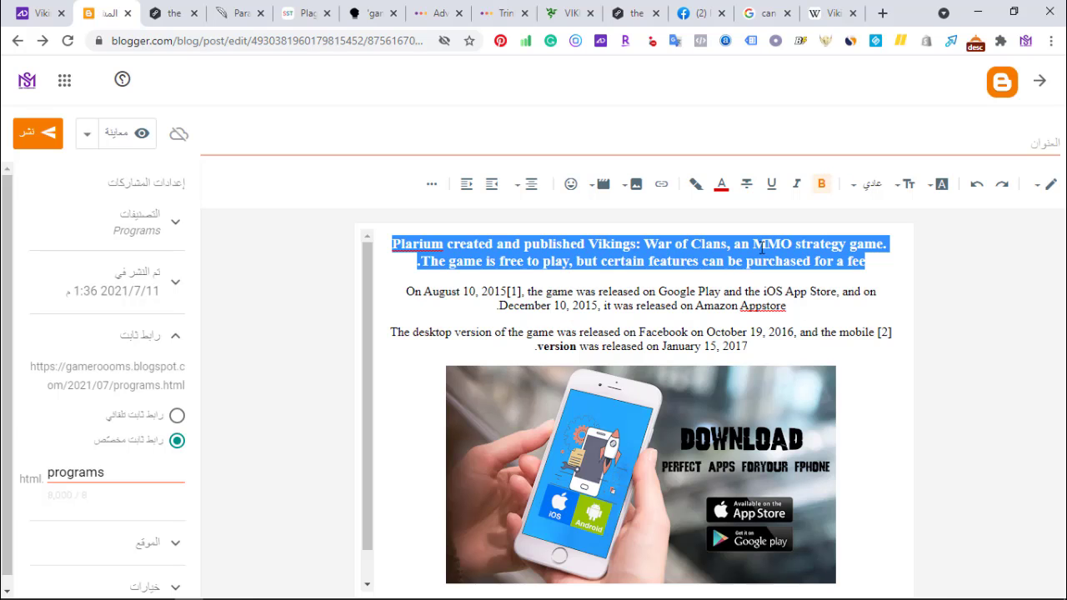
click(743, 250)
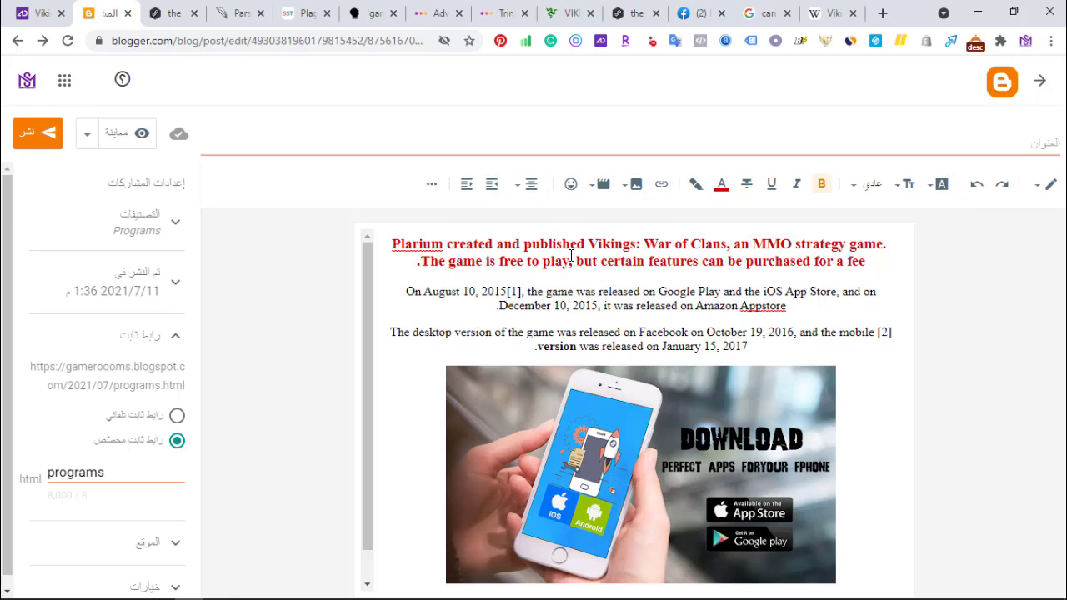
Step: Publish the post to the blog and confirm the publication
click(49, 140)
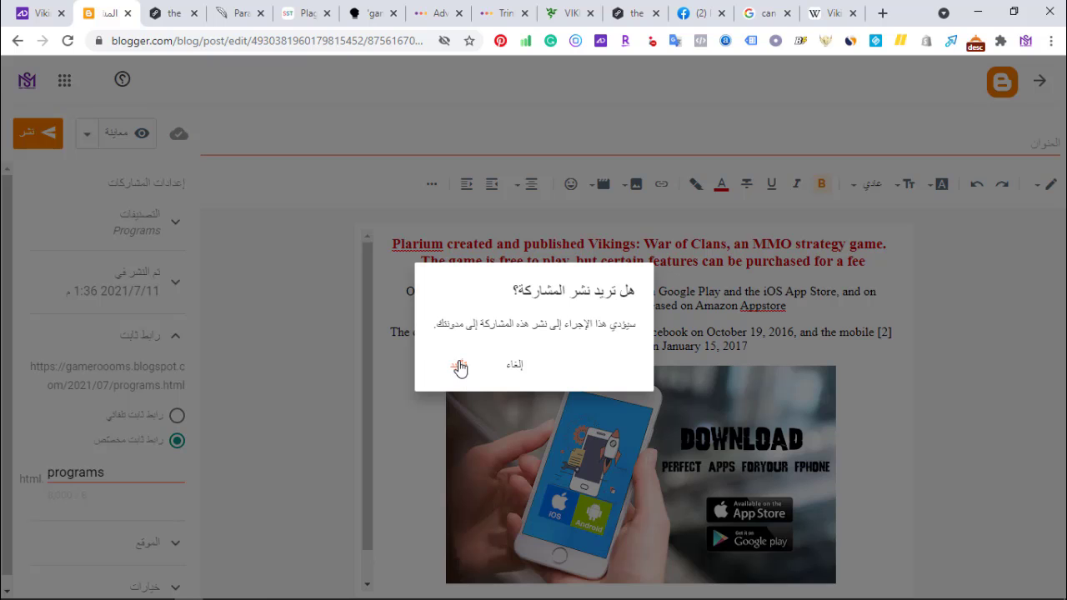
click(460, 367)
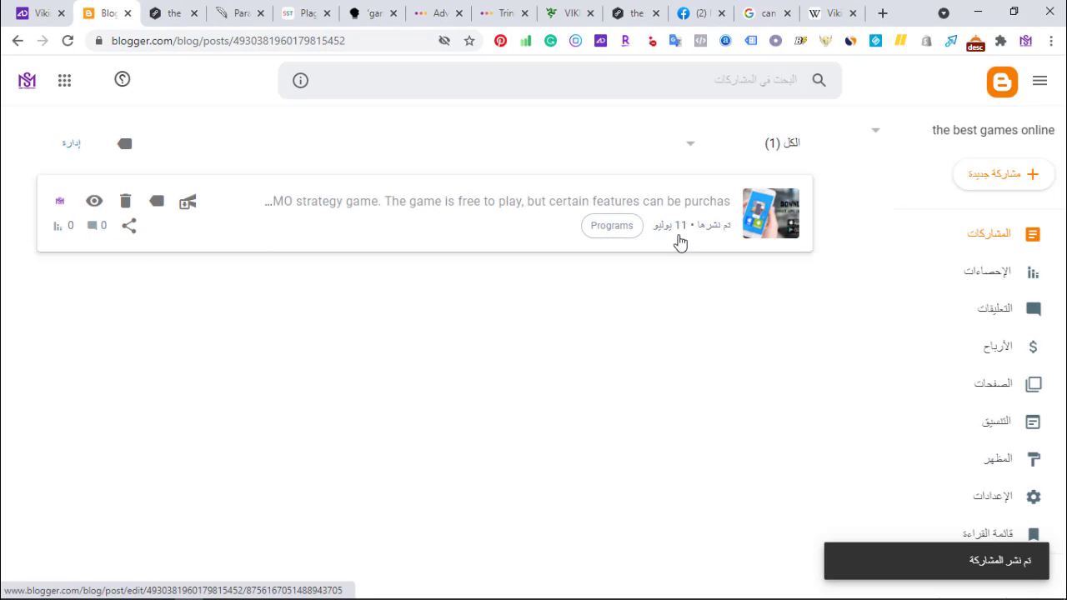
Step: Open the published post on the live blog and look through the page down to its comments section
click(95, 204)
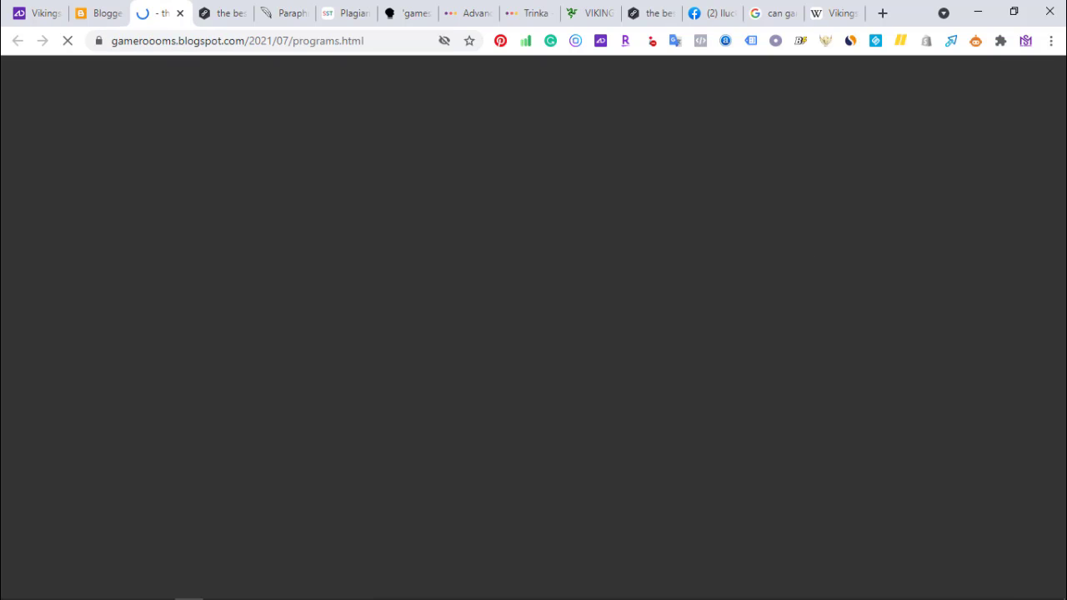
scroll(560, 240, down, 3)
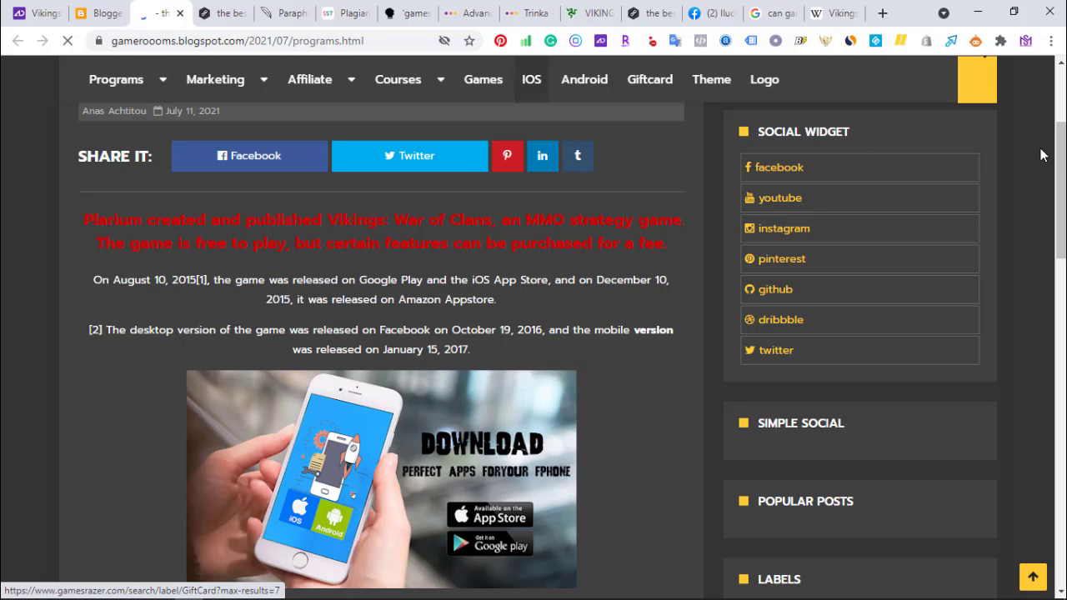
drag(1062, 164, 1062, 314)
scroll(1062, 395, down, 5)
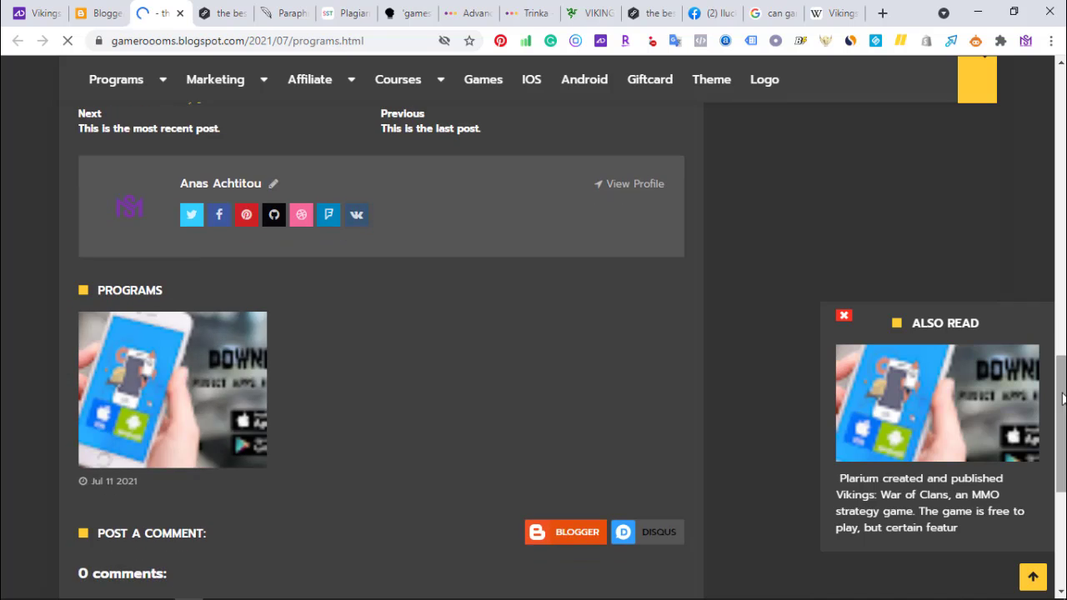
Step: Look over the published post page down to its footer and dismiss the floating Also Read box
scroll(1062, 395, up, 2)
scroll(1055, 515, up, 4)
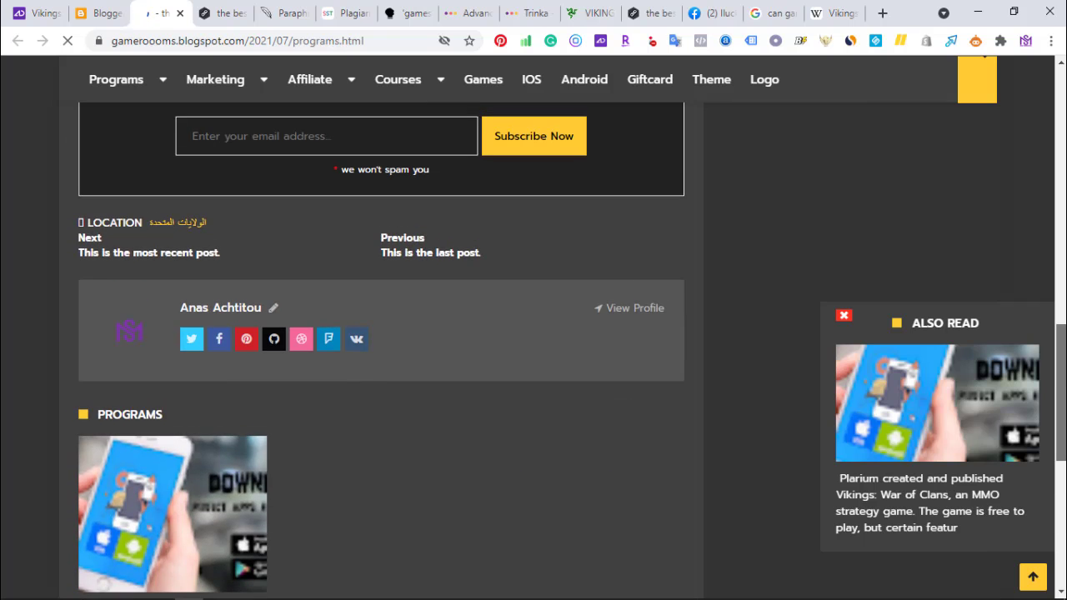
scroll(1055, 515, down, 6)
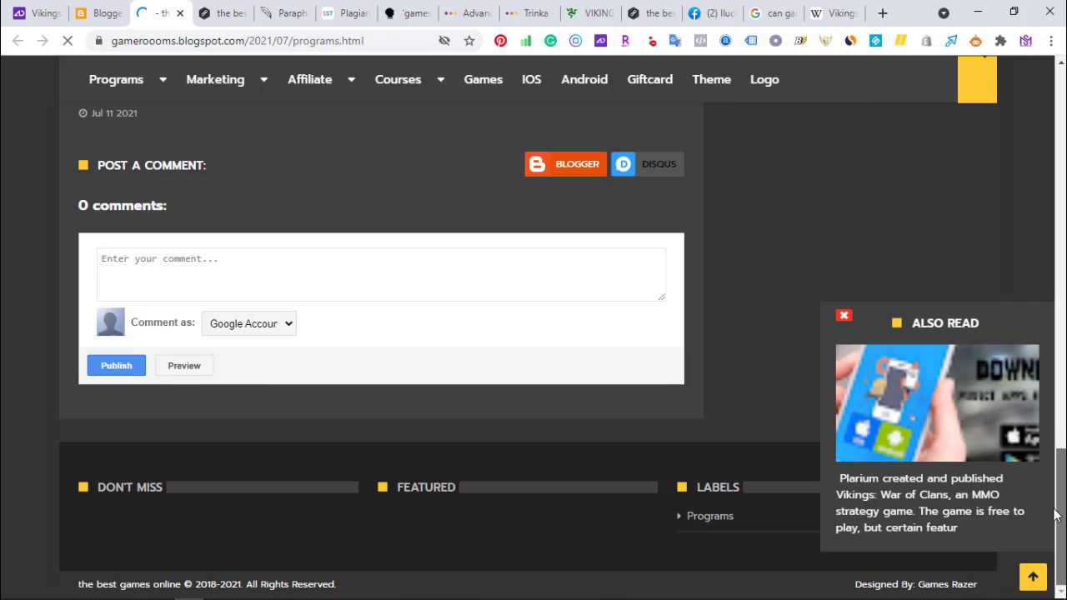
click(844, 317)
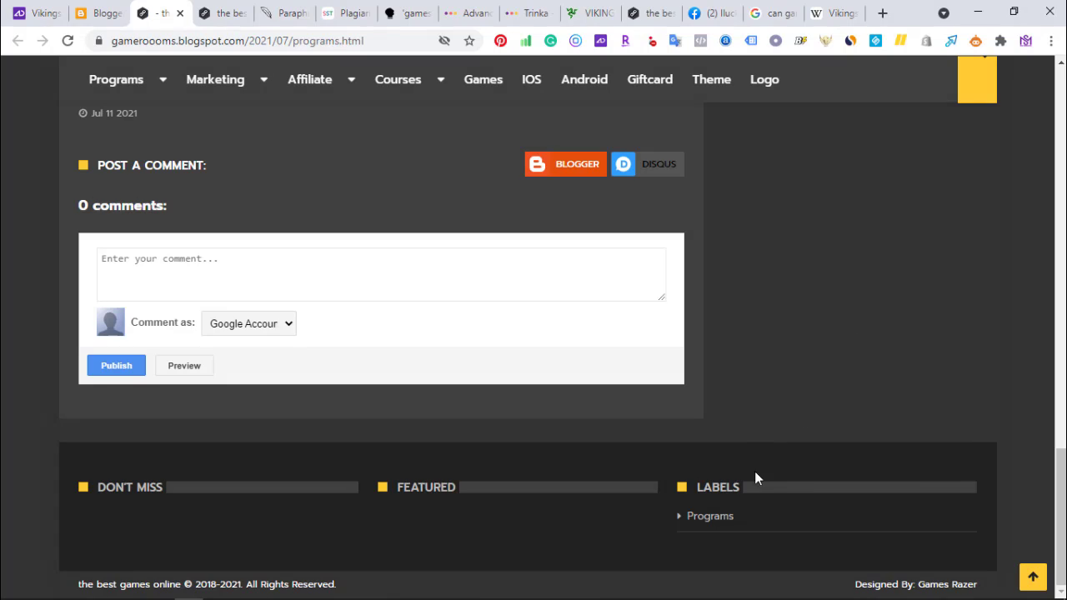
Step: Open the Programs label page from the blog footer and copy its full web address
click(706, 516)
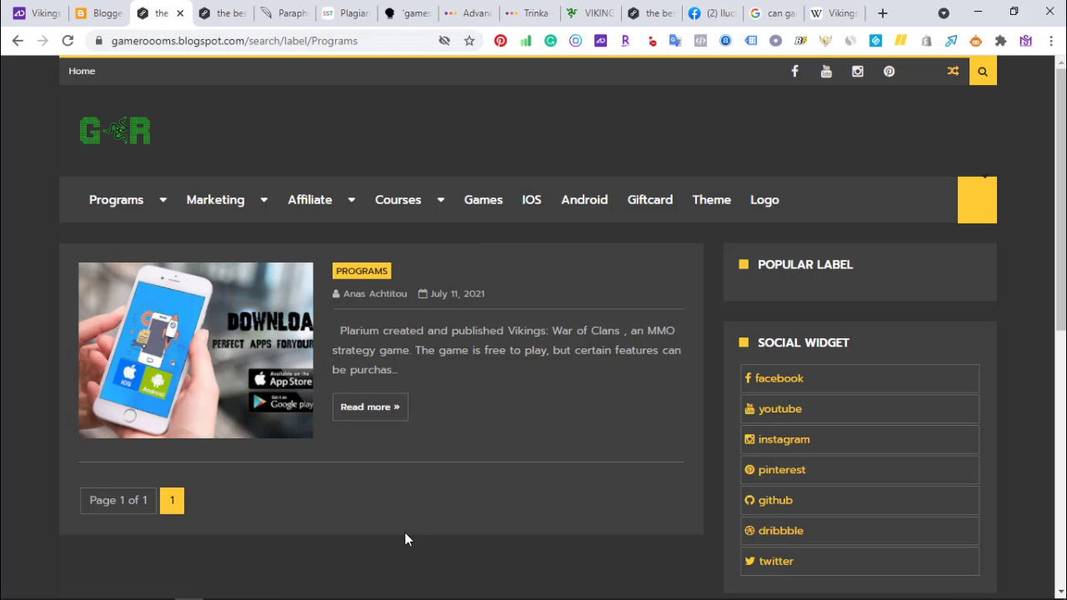
double_click(380, 40)
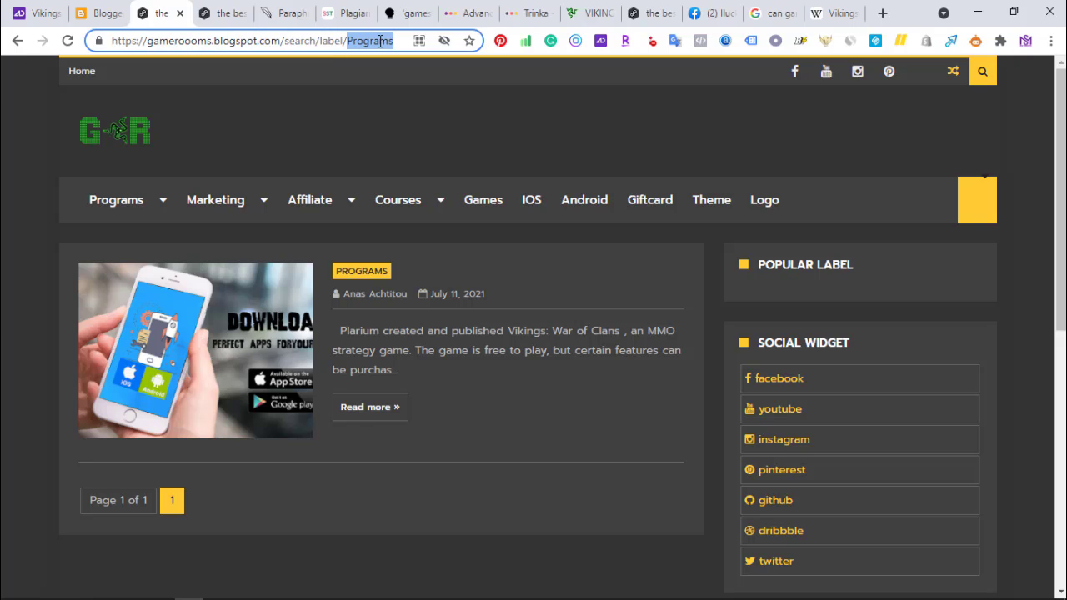
click(380, 42)
click(380, 42)
double_click(380, 42)
click(380, 43)
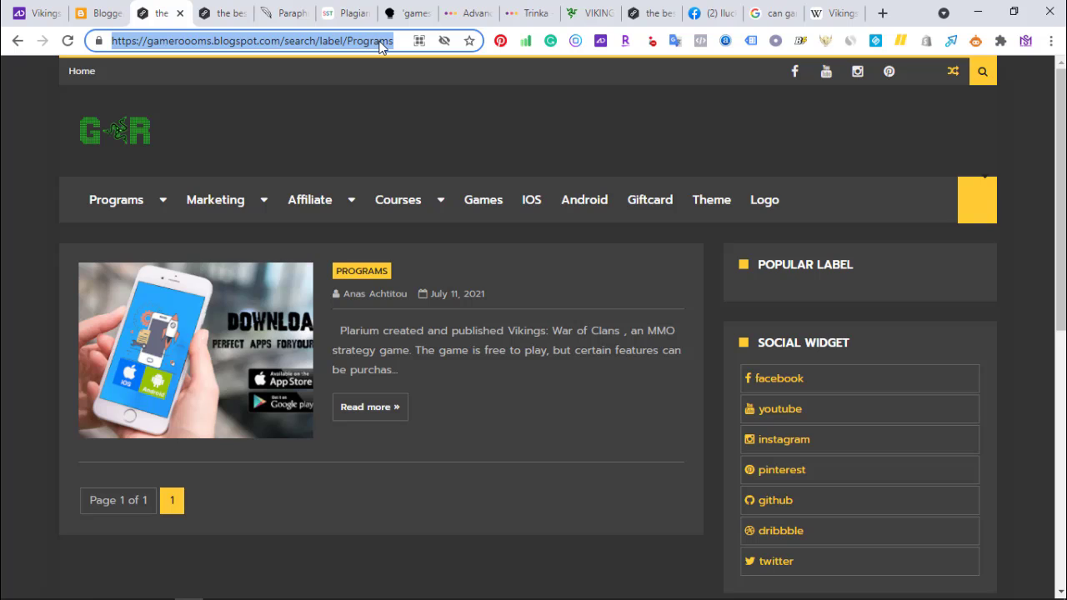
click(100, 13)
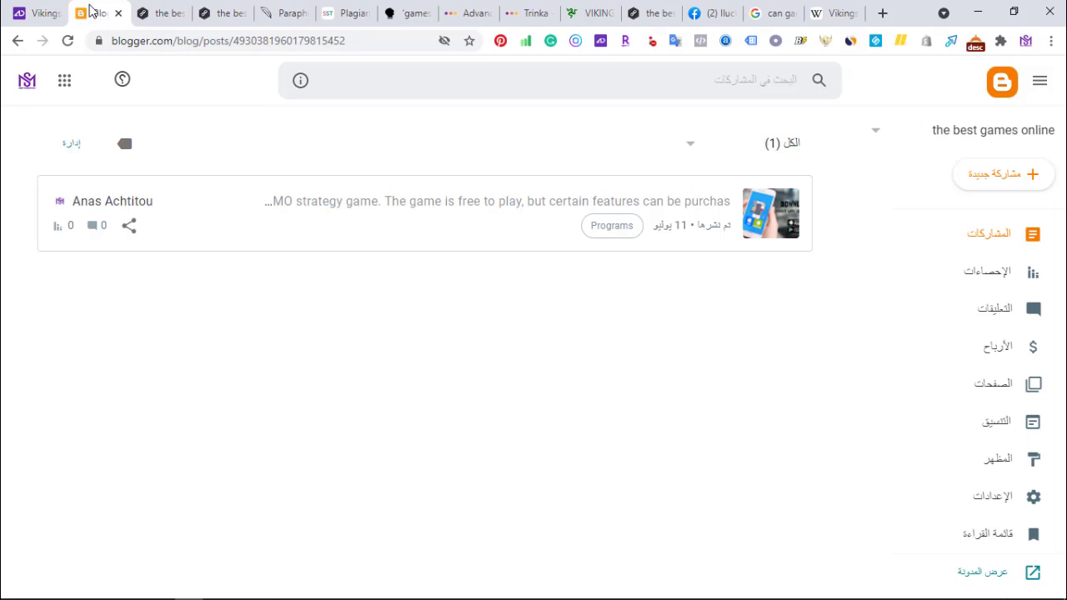
click(991, 444)
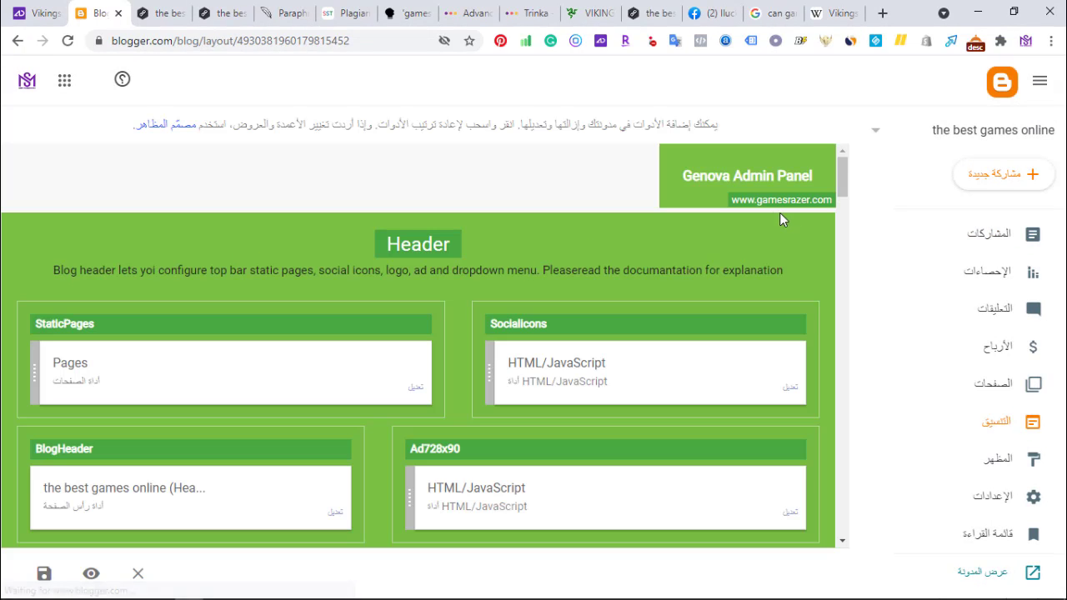
scroll(846, 167, down, 3)
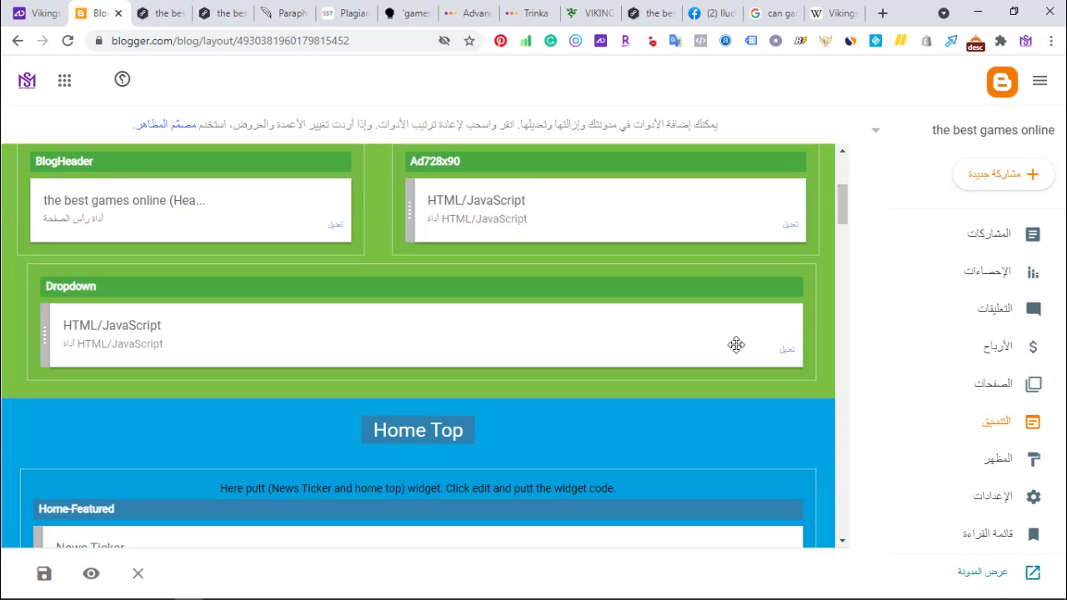
click(787, 350)
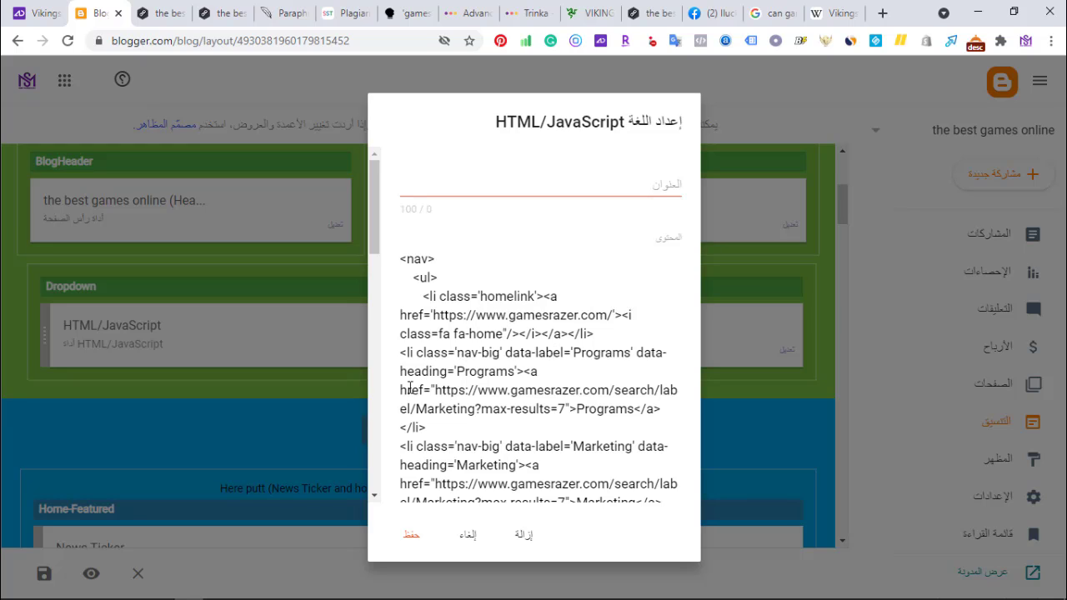
double_click(448, 390)
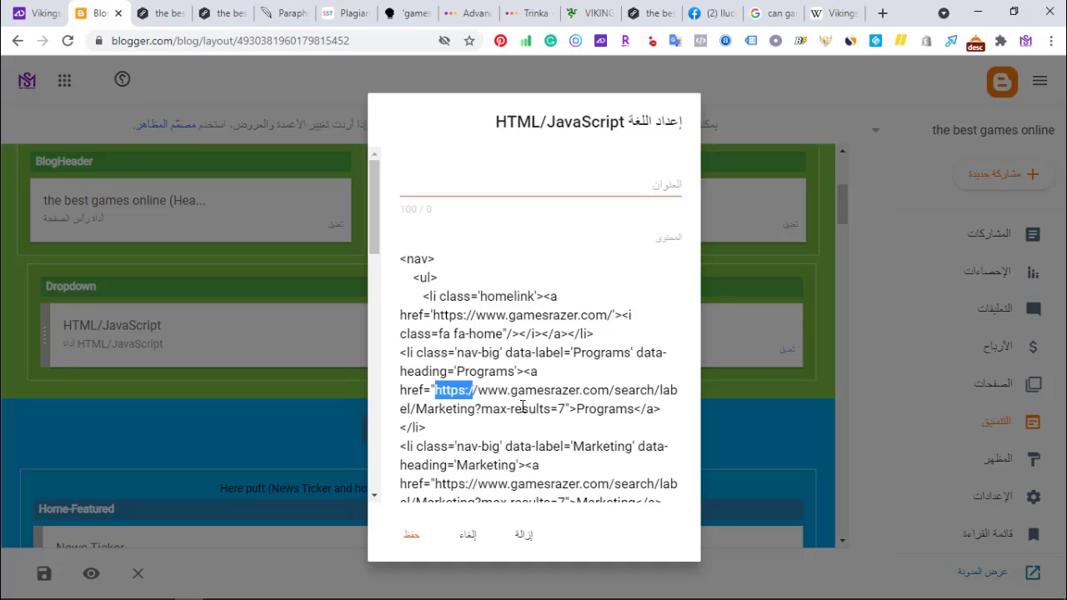
drag(435, 390, 564, 414)
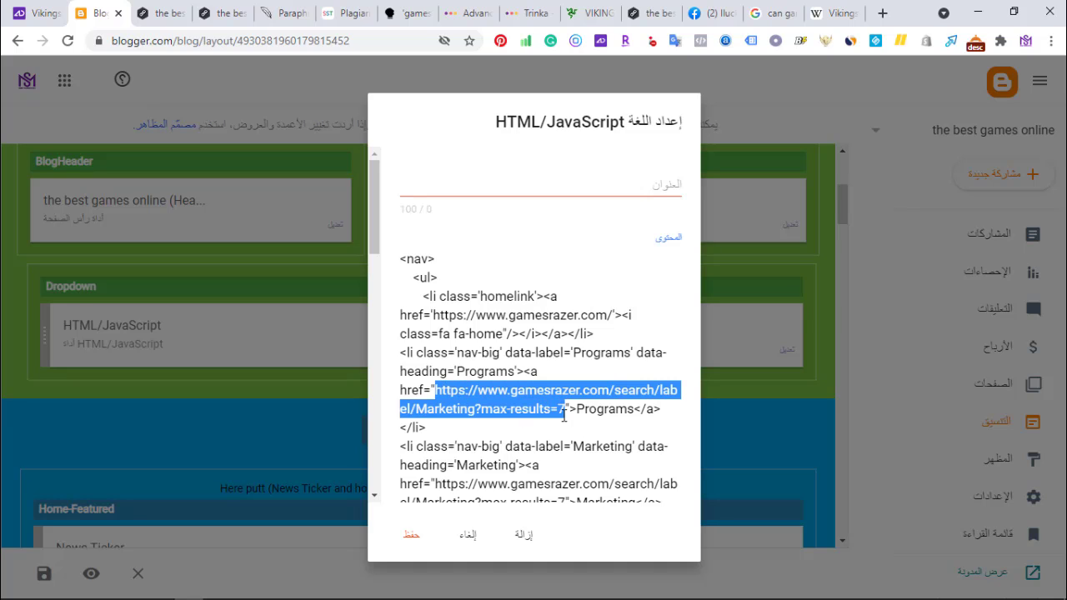
text(https://gamerooooms.blogspot.com/search/label/Programs)
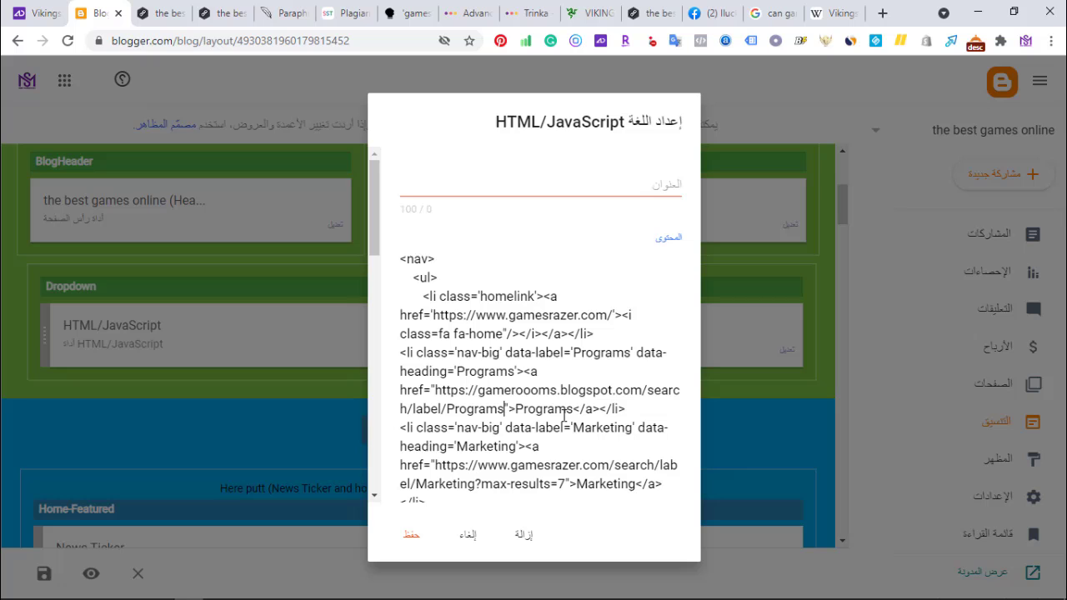
click(409, 540)
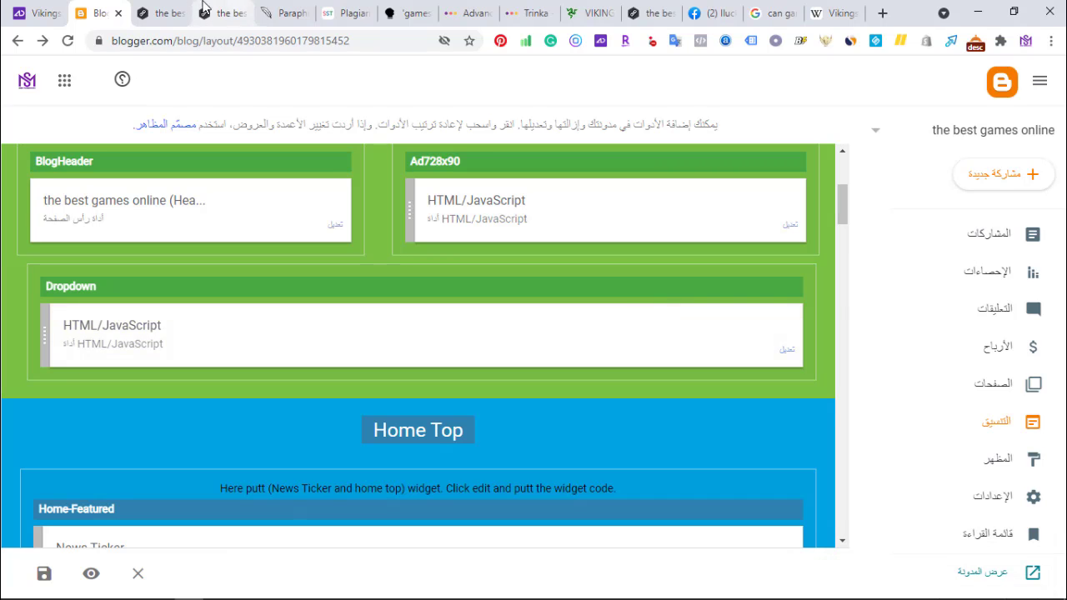
Step: Return to the live blog's home page and test the Programs menu entry, including its dropdown preview
click(160, 10)
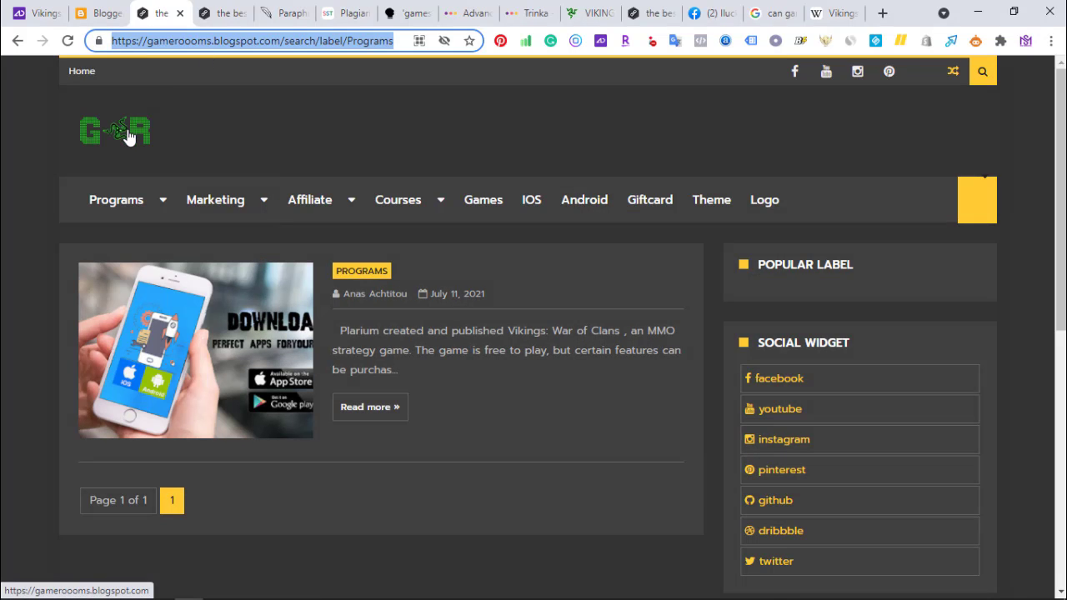
click(126, 136)
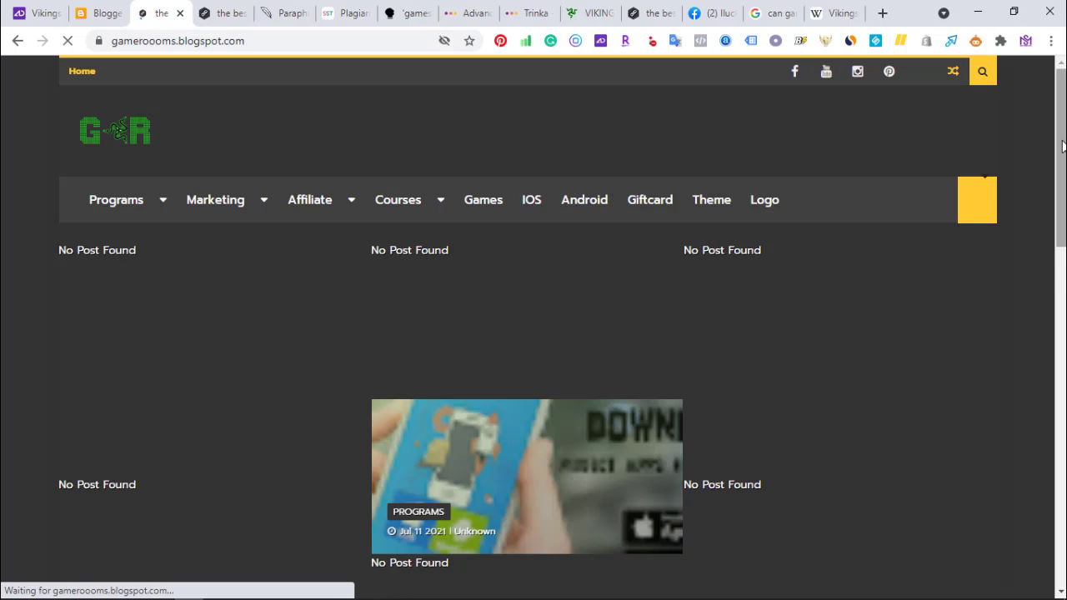
scroll(680, 371, down, 2)
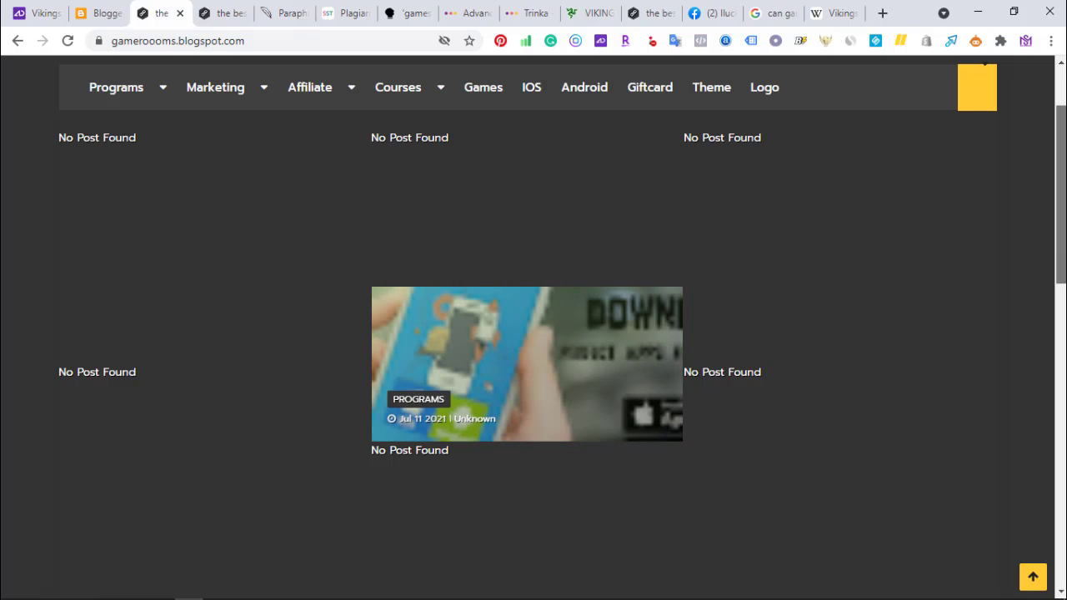
scroll(498, 264, up, 2)
mouse_move(116, 206)
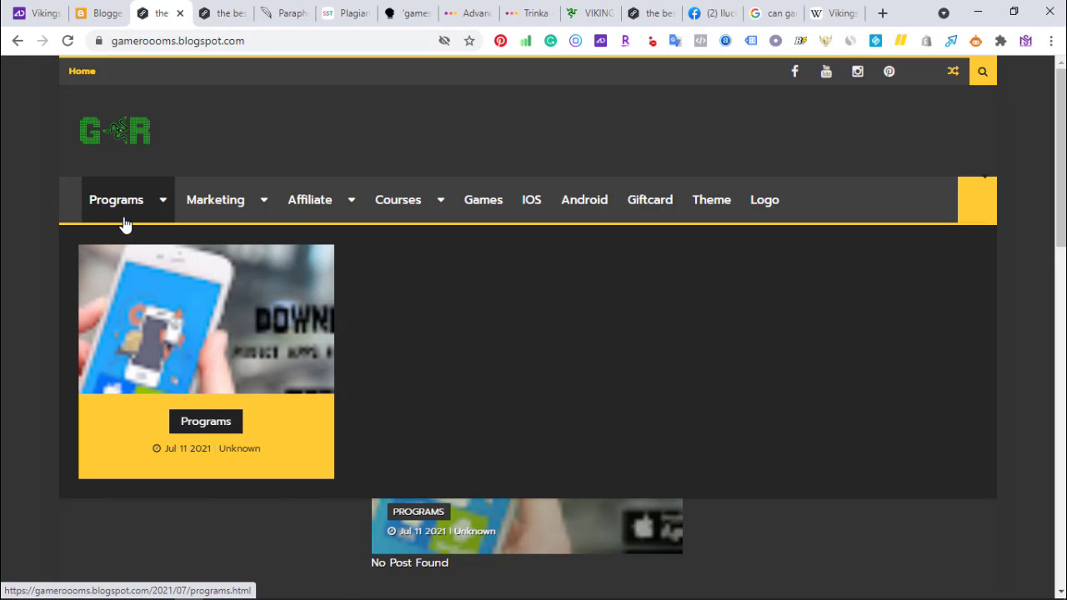
click(119, 215)
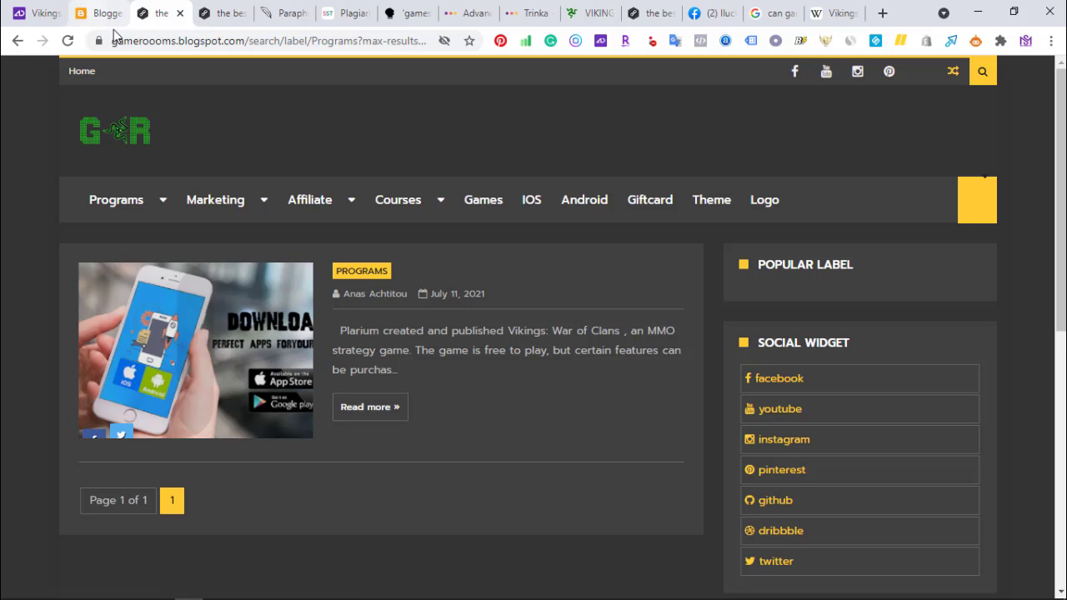
Step: Inspect the code of the News Ticker and Home Top Widget gadgets in the Blogger layout, closing each without changes
click(97, 10)
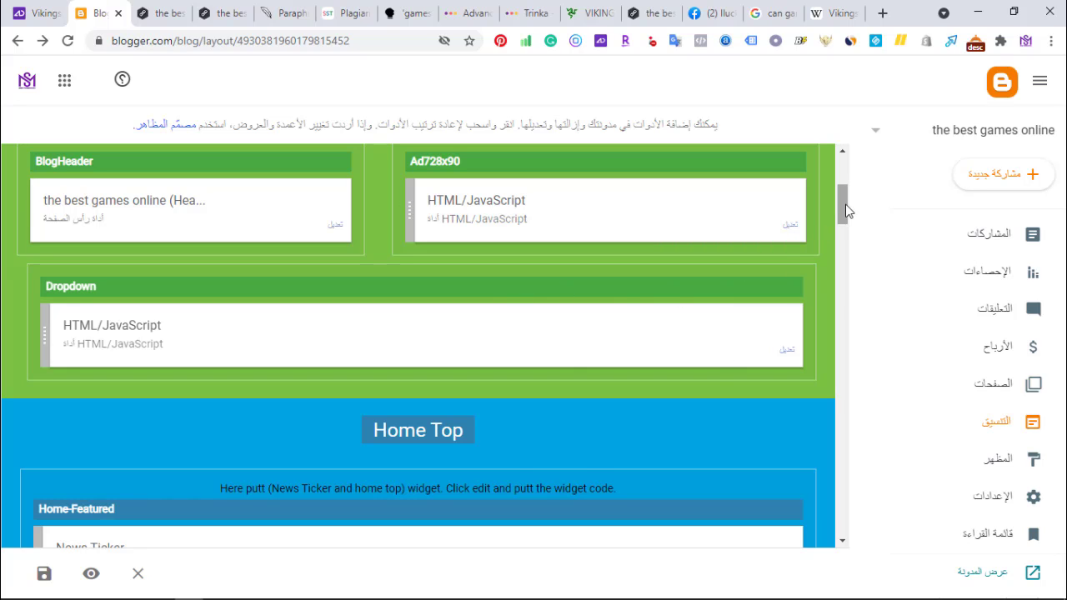
drag(845, 208, 843, 228)
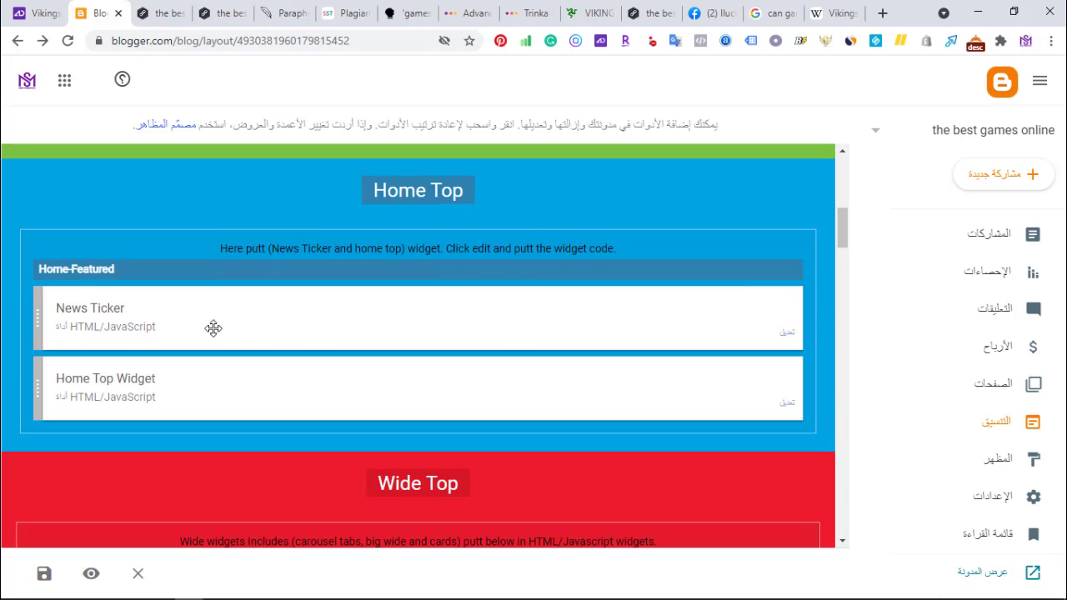
click(787, 336)
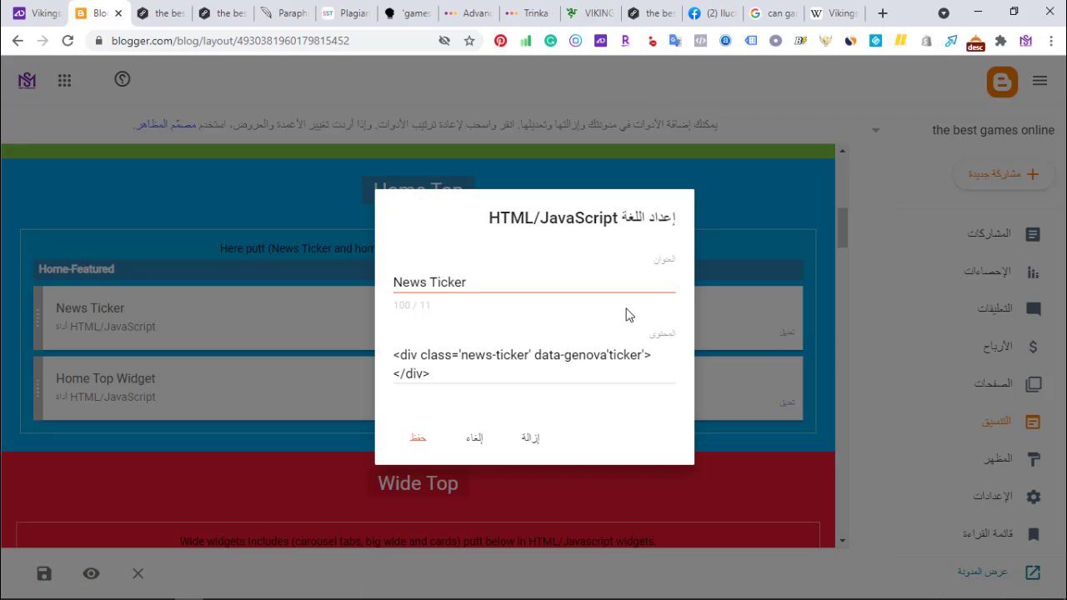
click(475, 440)
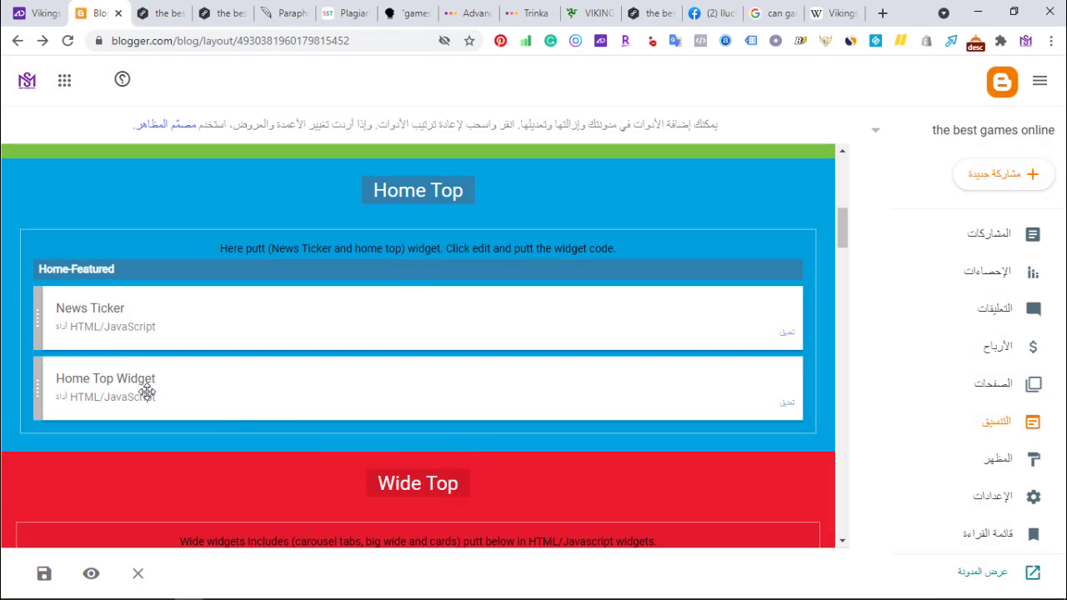
click(787, 405)
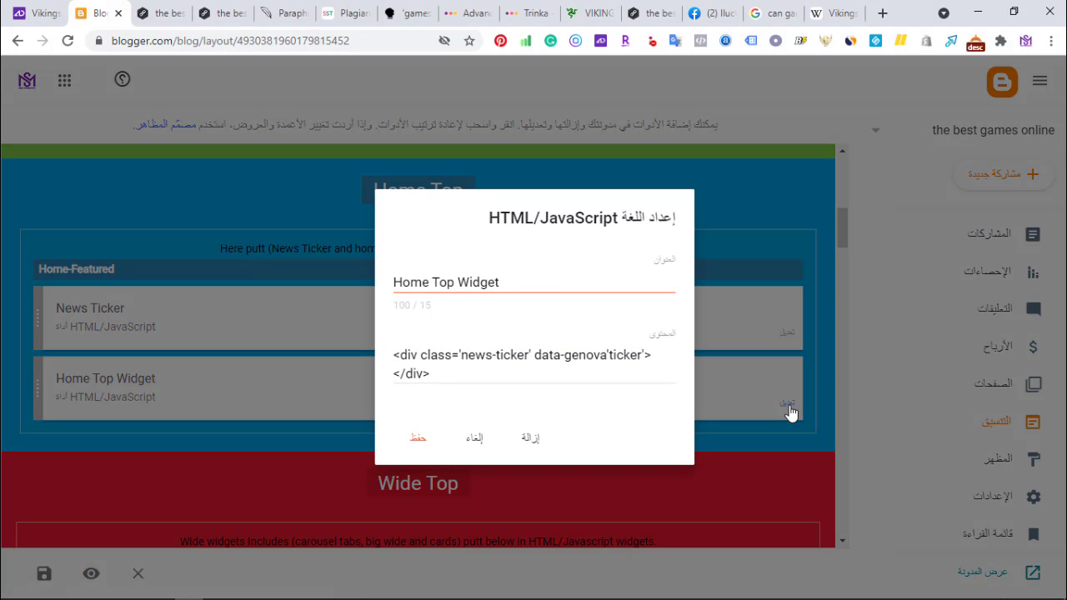
click(474, 439)
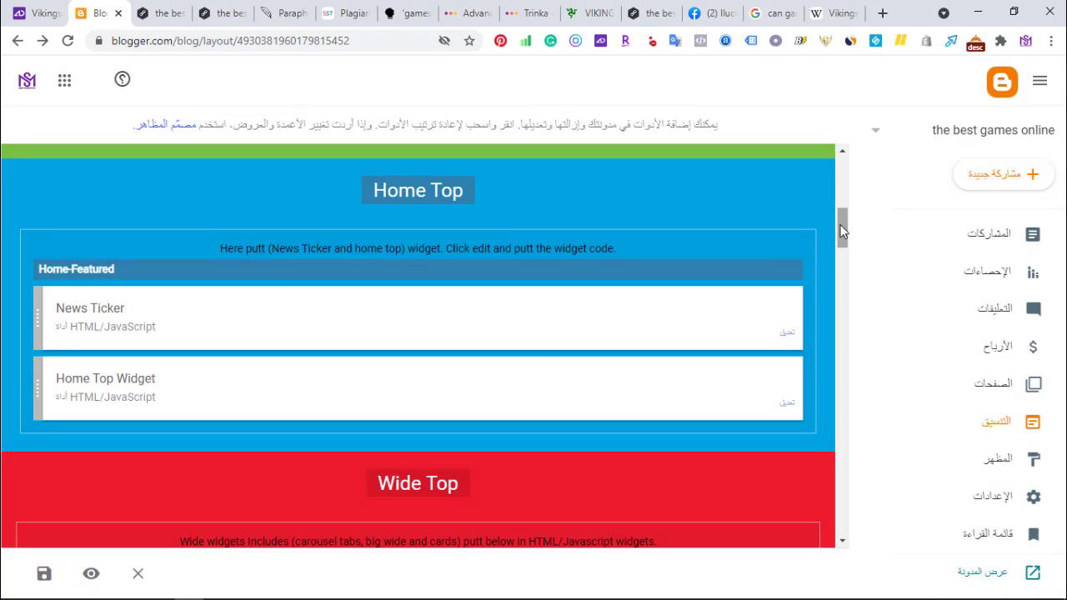
Step: Open the HTML/JavaScript widget in the Wide Top section and compare it with the post blocks on the live home page
drag(841, 232, 842, 275)
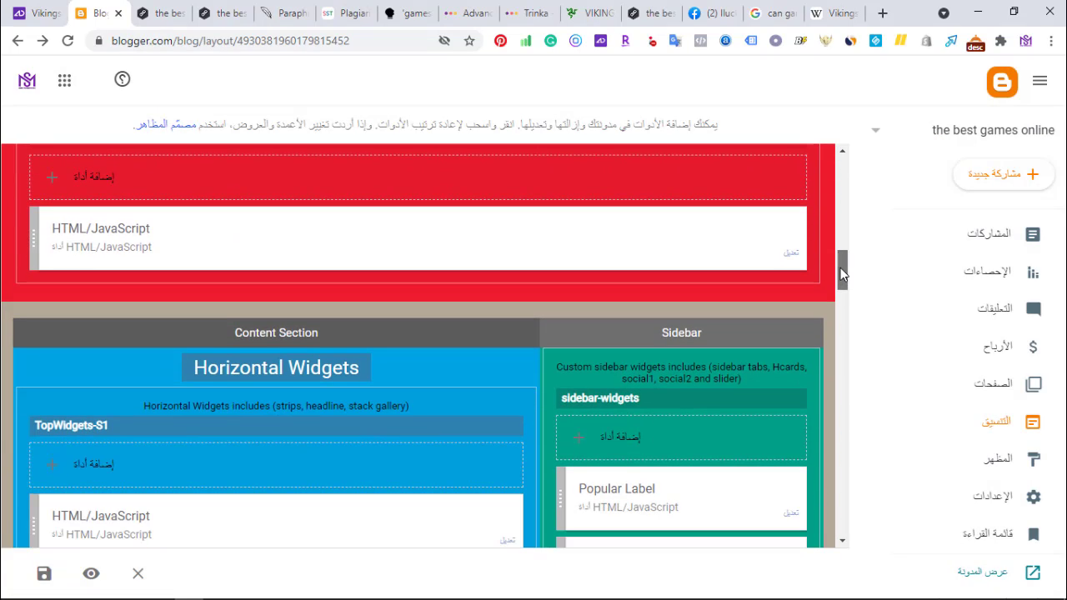
click(791, 256)
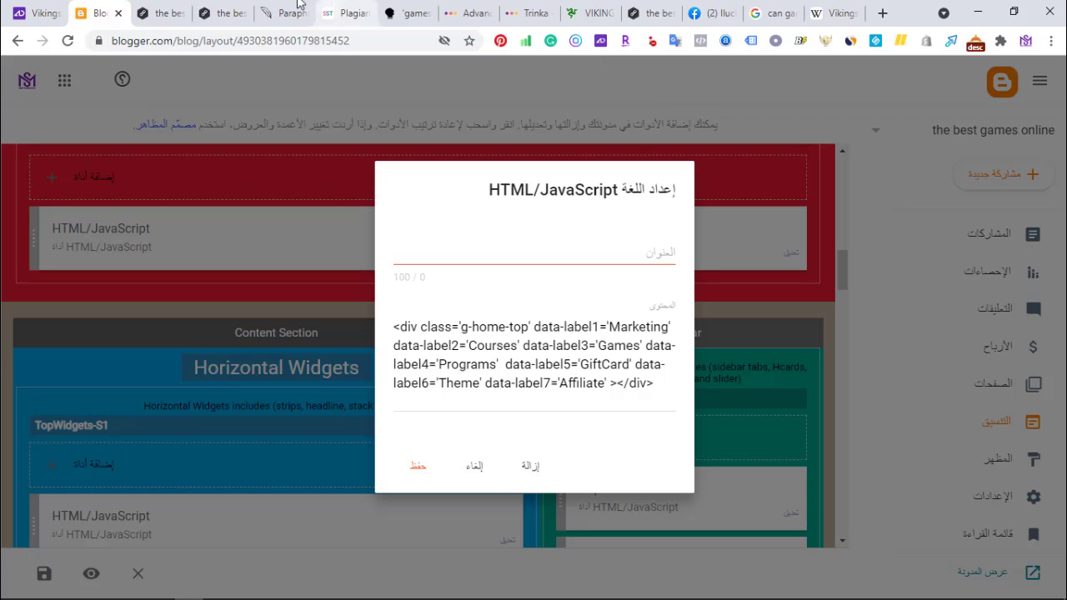
click(167, 12)
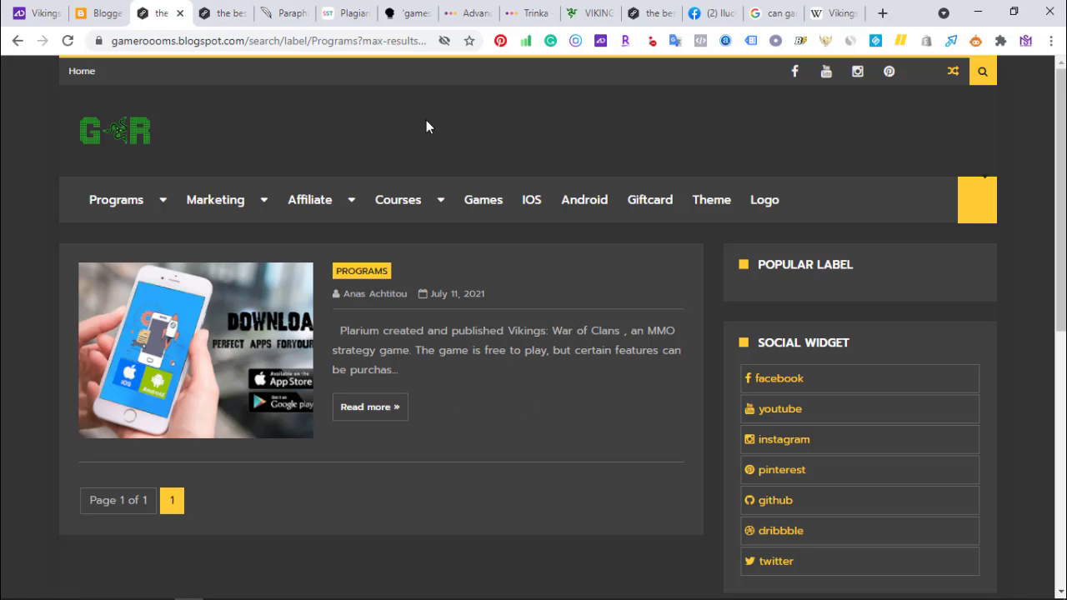
click(133, 136)
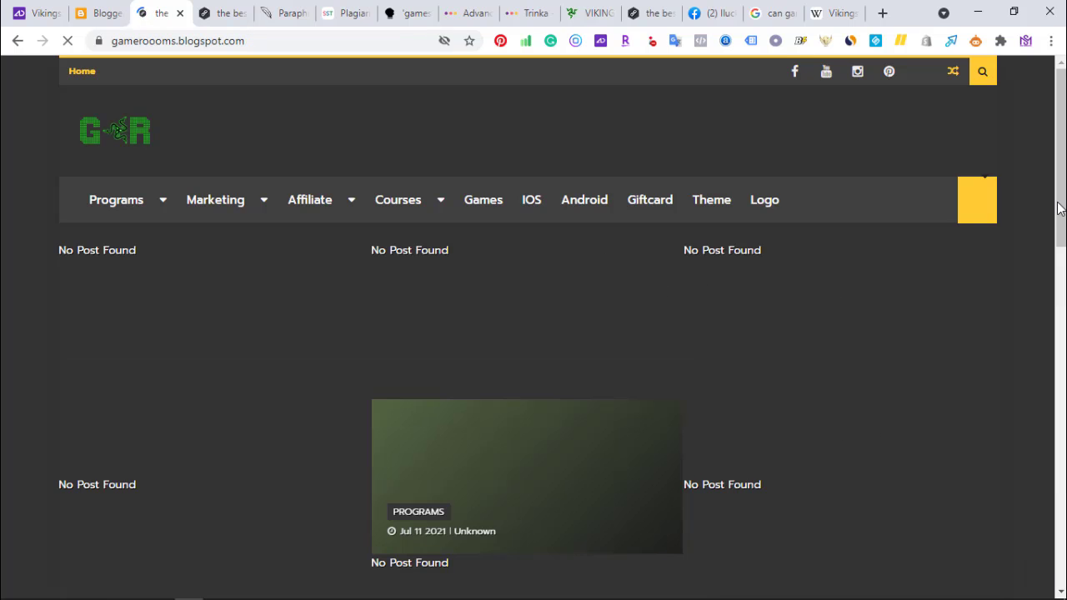
scroll(1061, 217, down, 2)
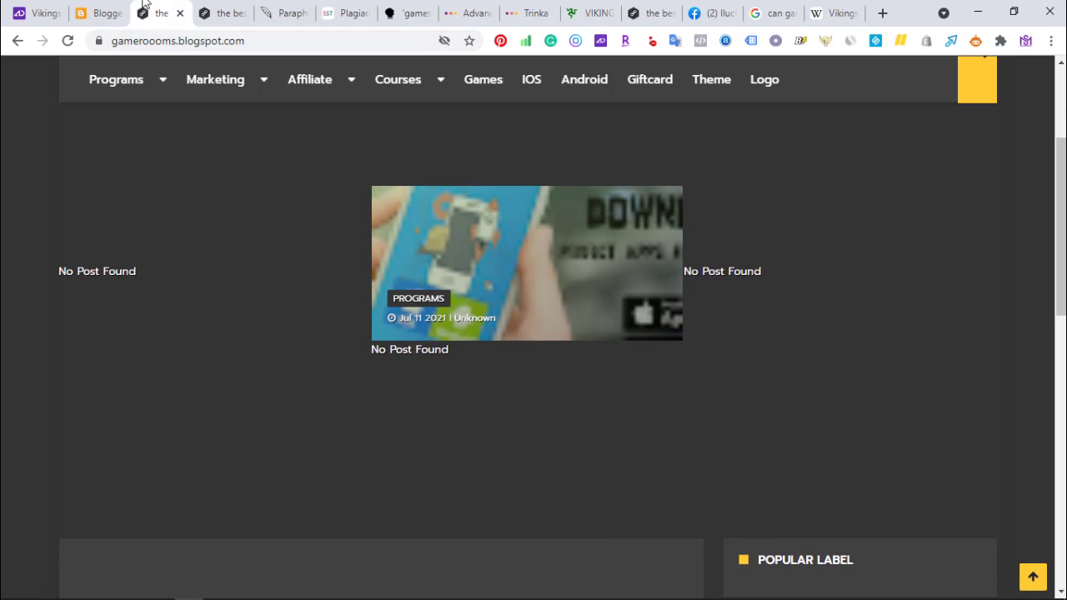
Step: Back in the Blogger layout, review the Courses, Games, Programs and GiftCard labels in the Wide Top widget's code and close it unchanged
click(106, 7)
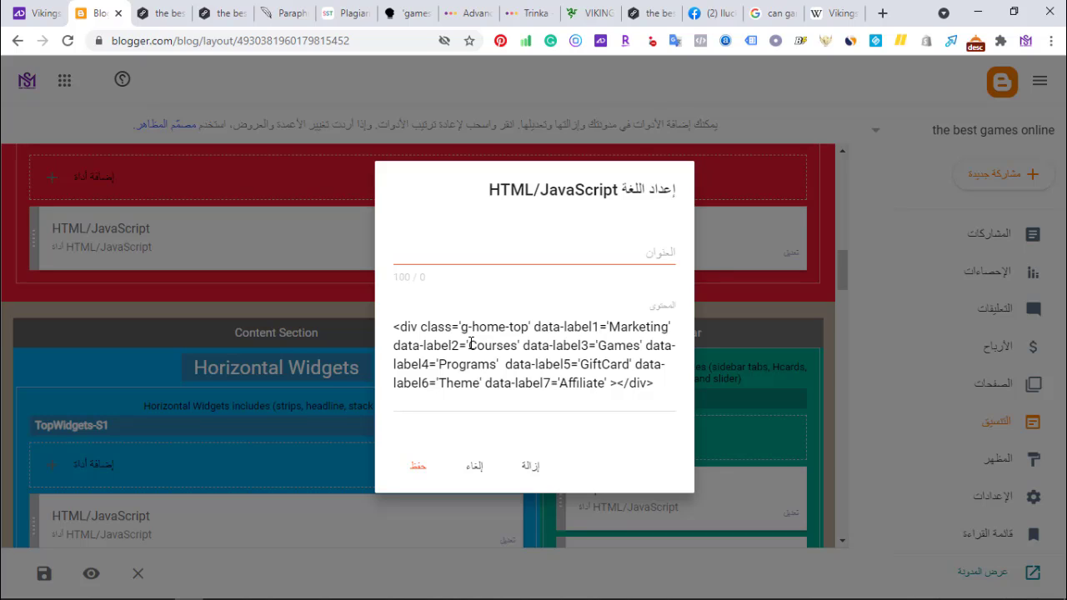
drag(468, 345, 518, 344)
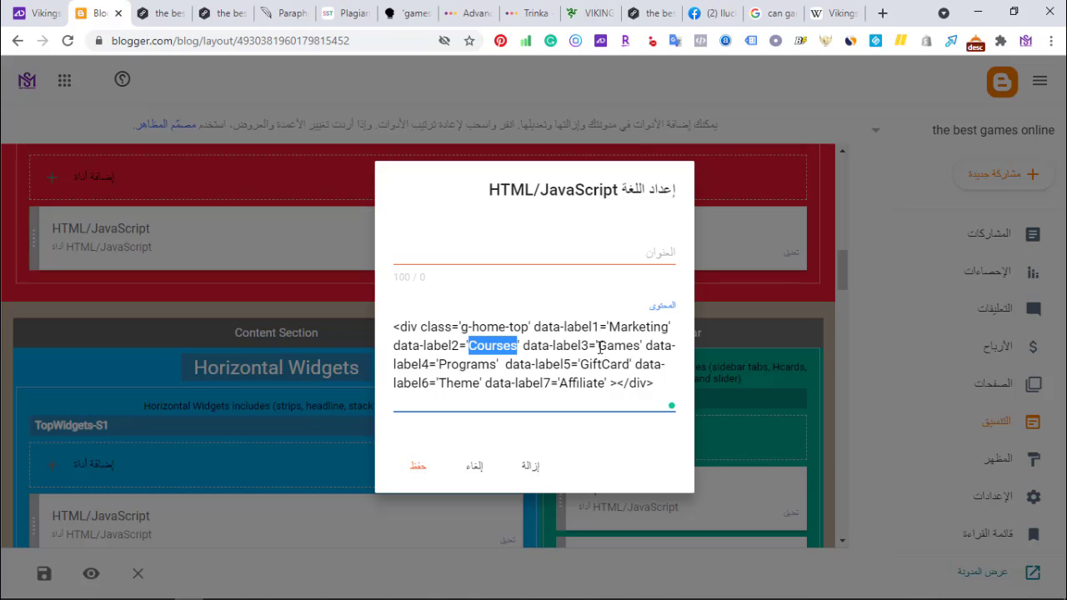
drag(599, 345, 636, 345)
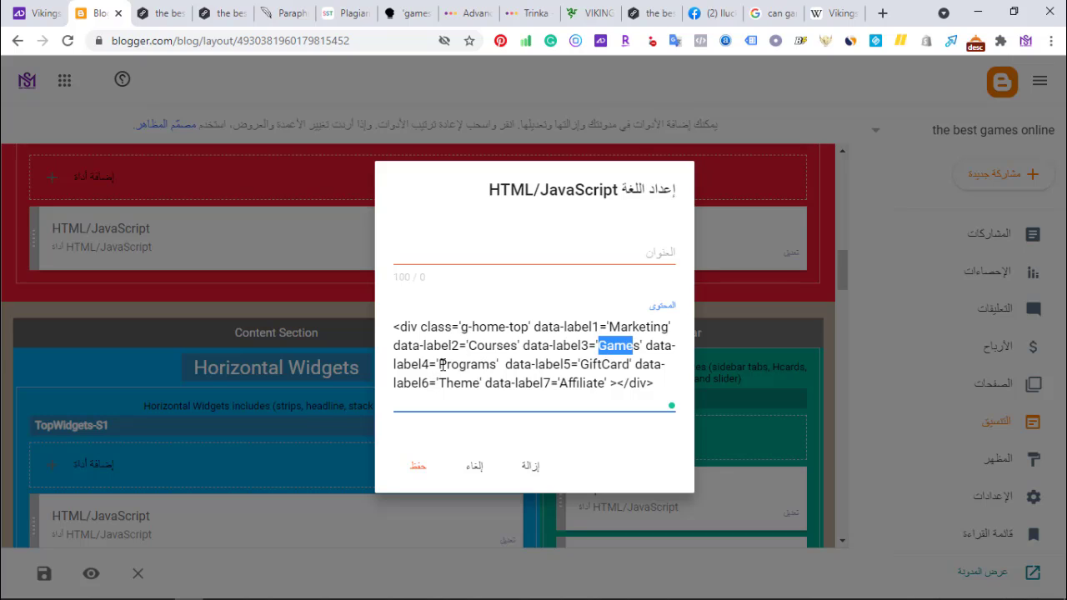
drag(440, 364, 477, 366)
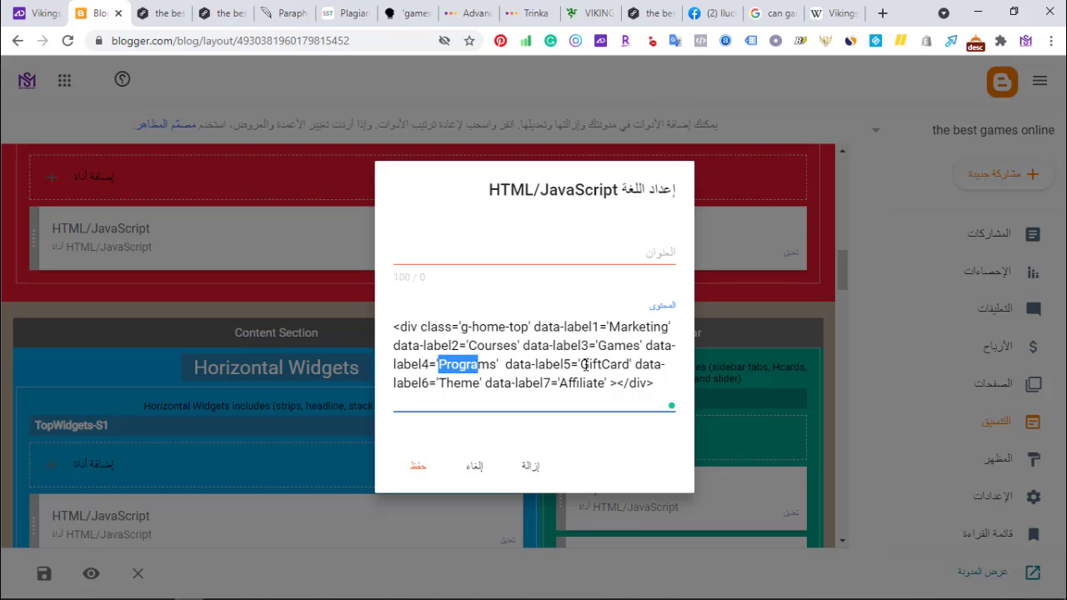
drag(582, 364, 614, 367)
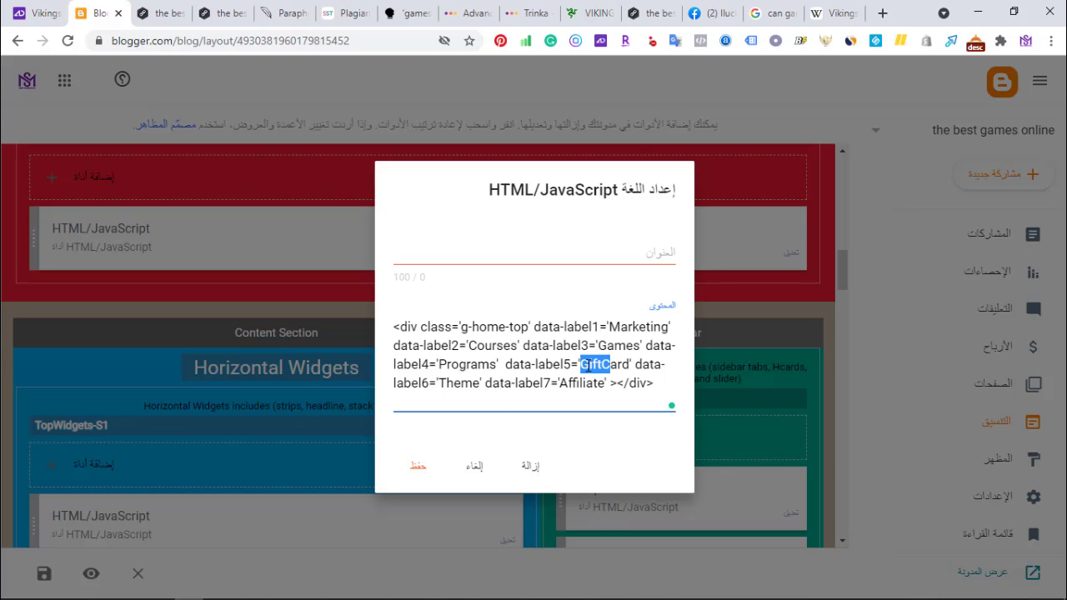
click(588, 364)
drag(582, 364, 631, 368)
click(592, 365)
drag(582, 365, 626, 365)
click(626, 364)
click(473, 466)
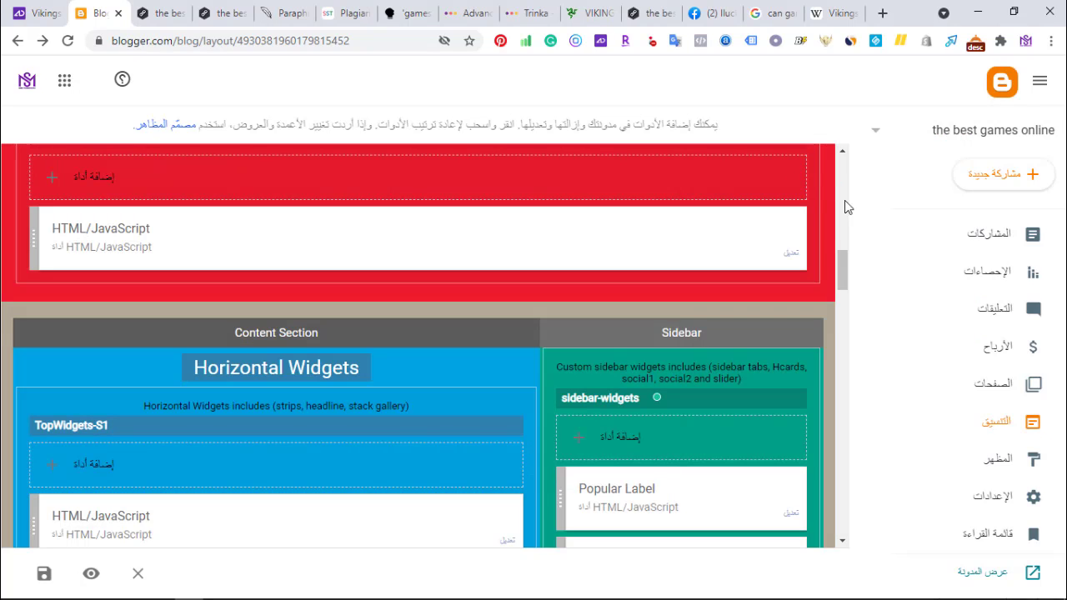
Step: Inspect the Facebook link in the sidebar's Social Widget and the untitled HTML/JavaScript gadget below it, closing both without changes
drag(842, 268, 842, 295)
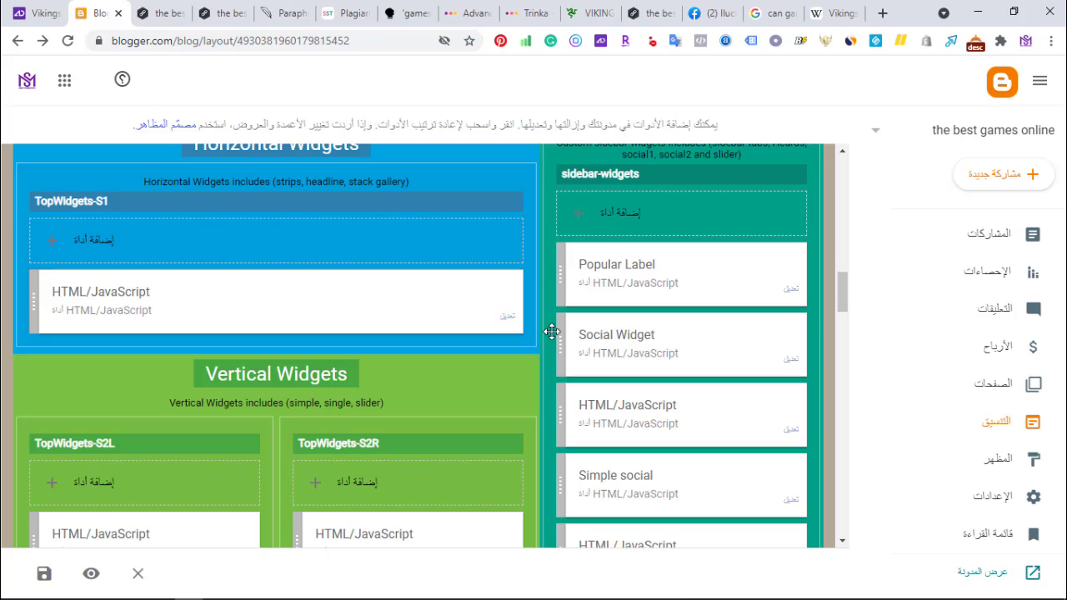
click(791, 367)
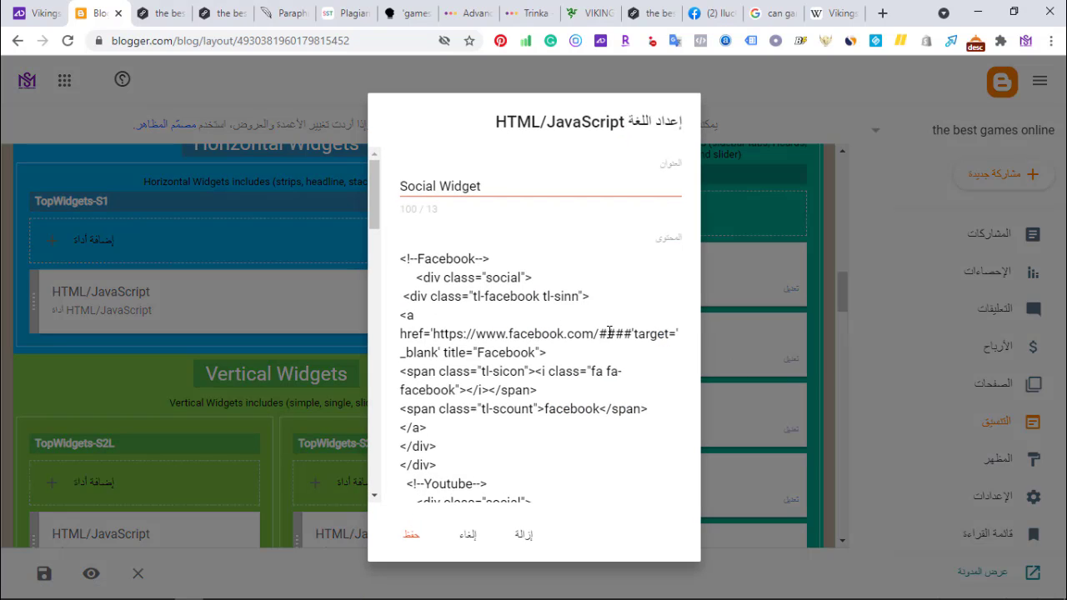
double_click(602, 336)
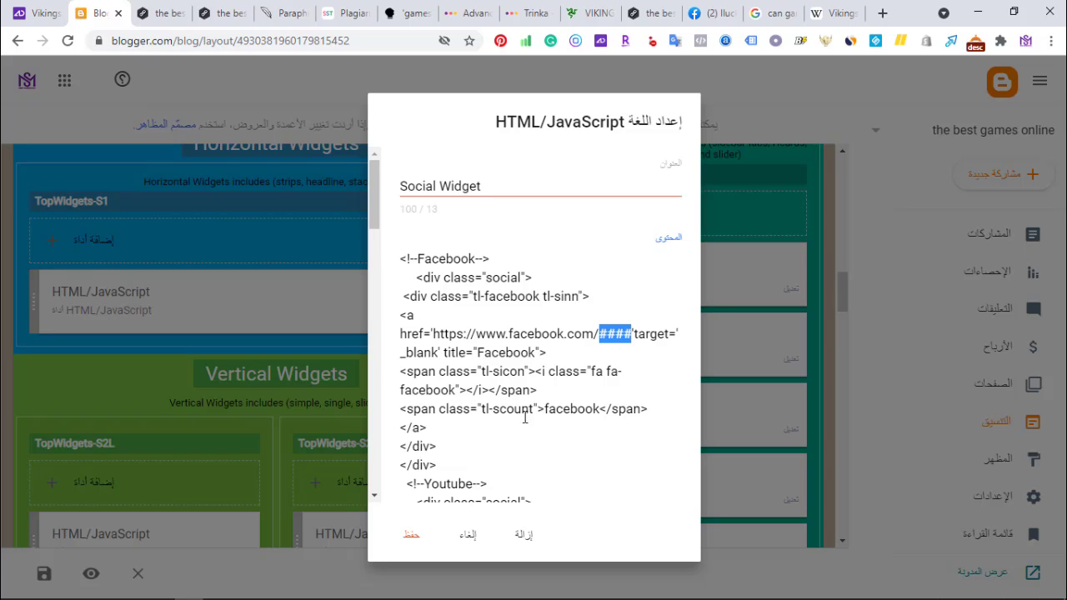
click(469, 537)
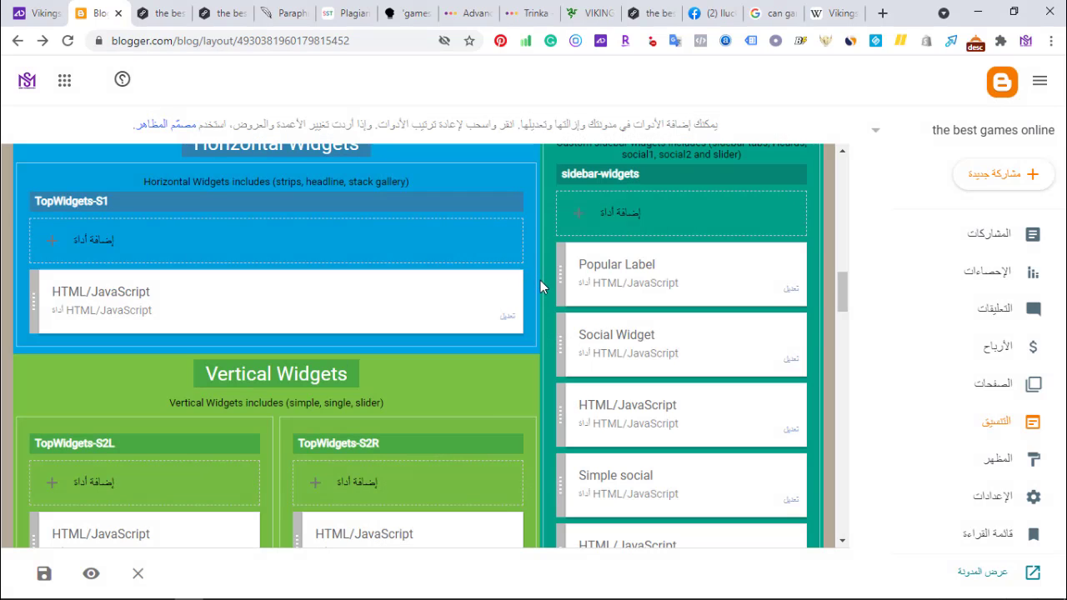
drag(838, 308, 840, 314)
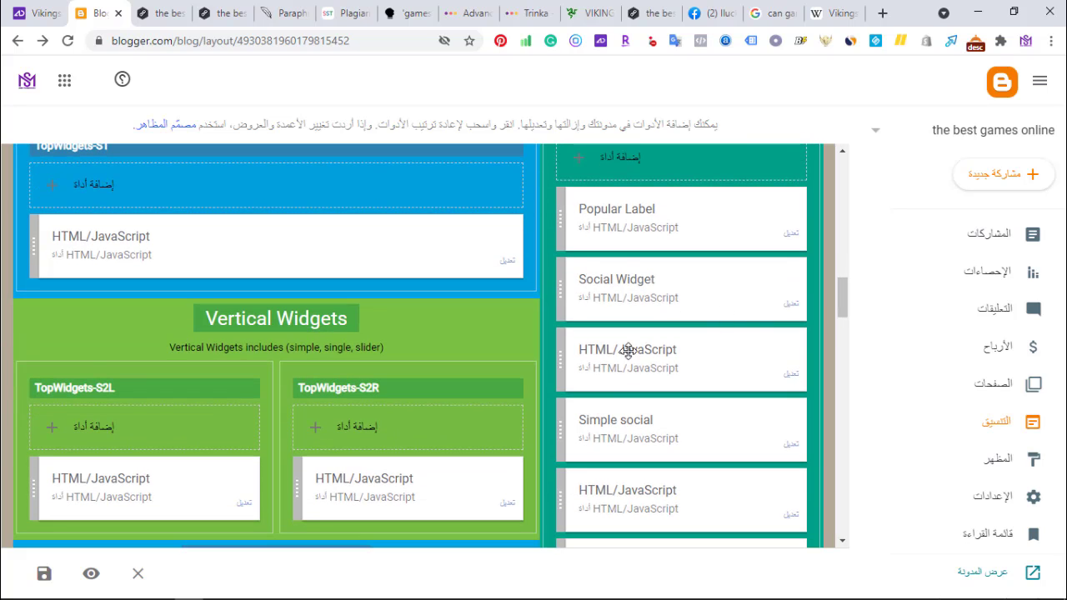
click(790, 375)
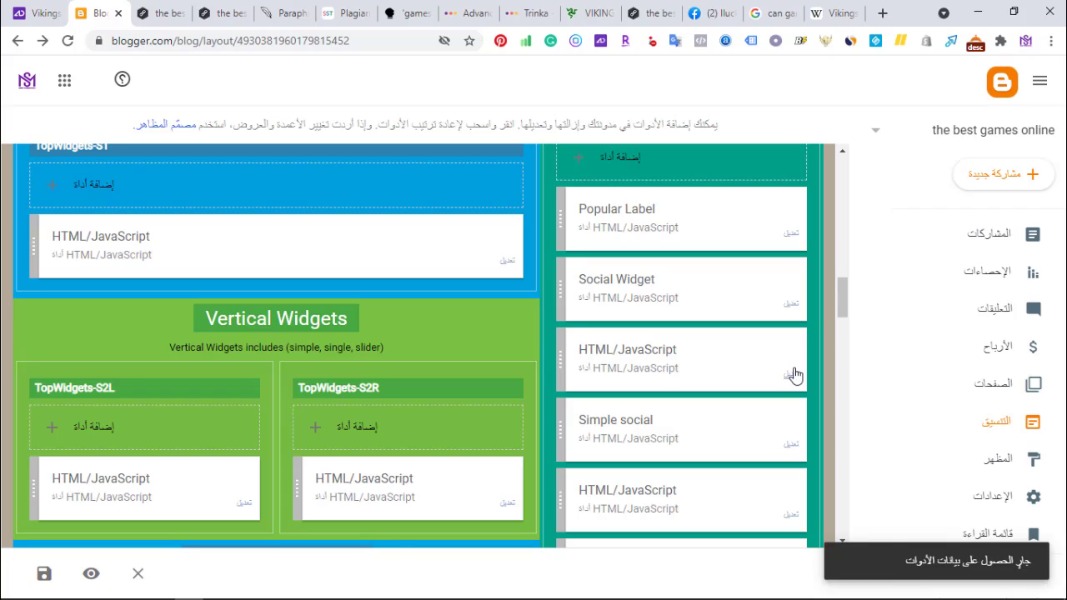
click(634, 360)
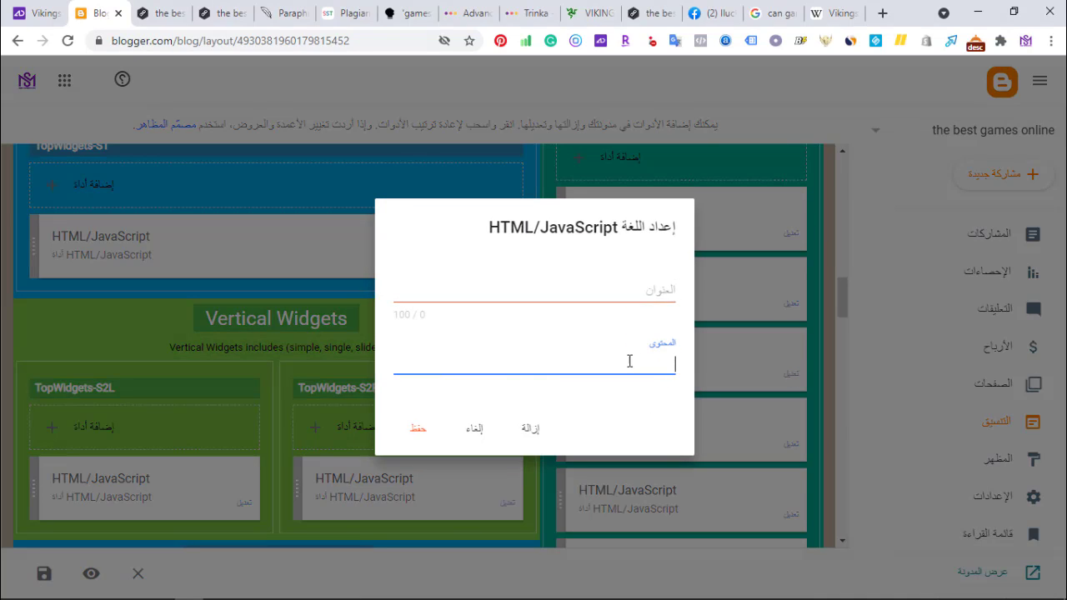
click(471, 430)
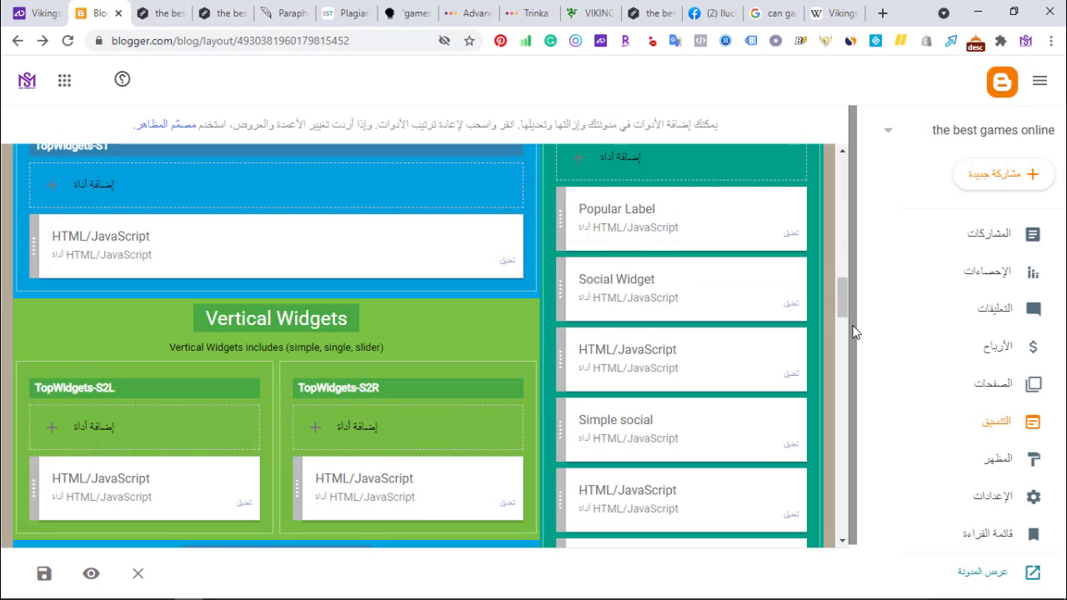
Step: Remove the Simple social gadget from the sidebar widgets and confirm its deletion
drag(842, 310, 842, 326)
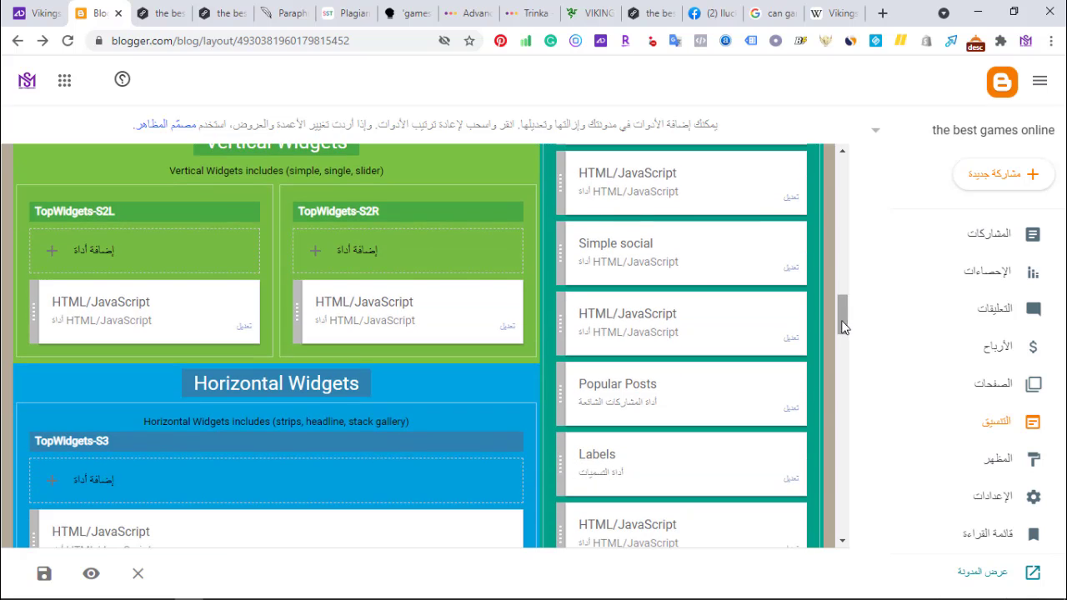
click(789, 271)
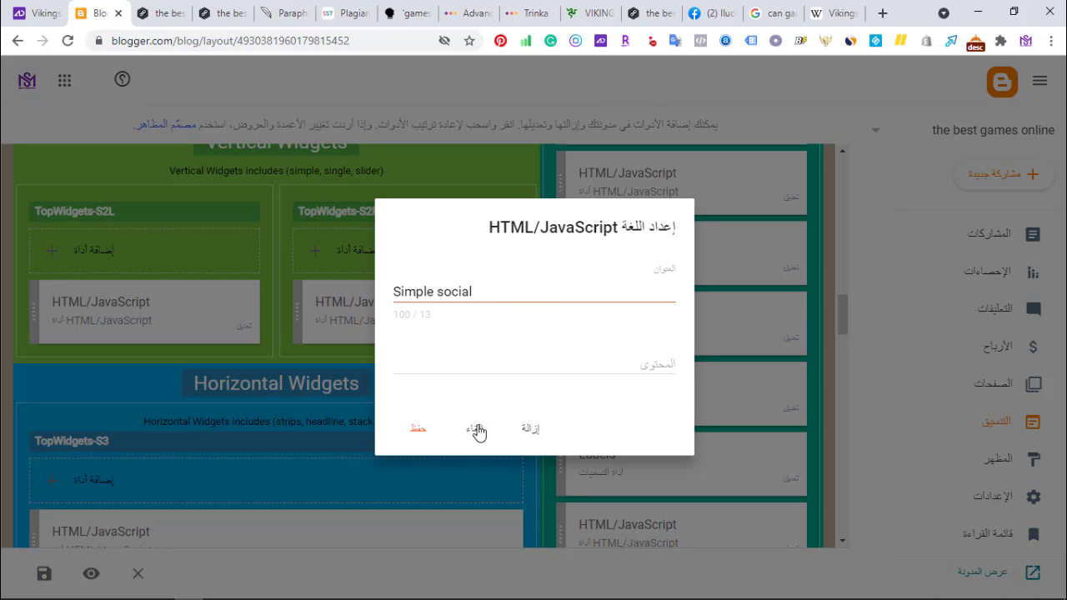
click(531, 430)
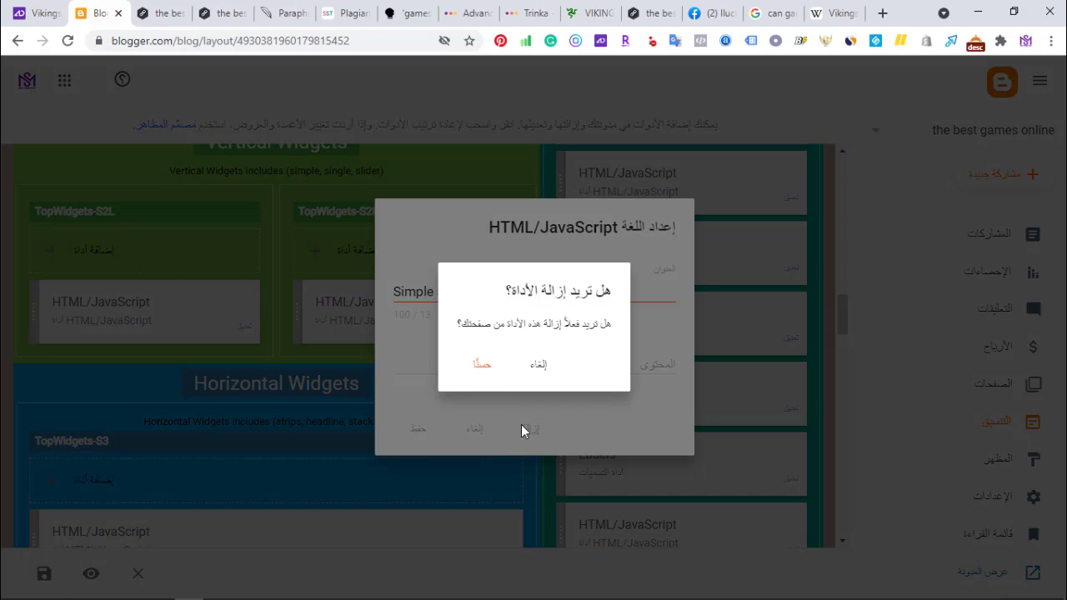
click(481, 375)
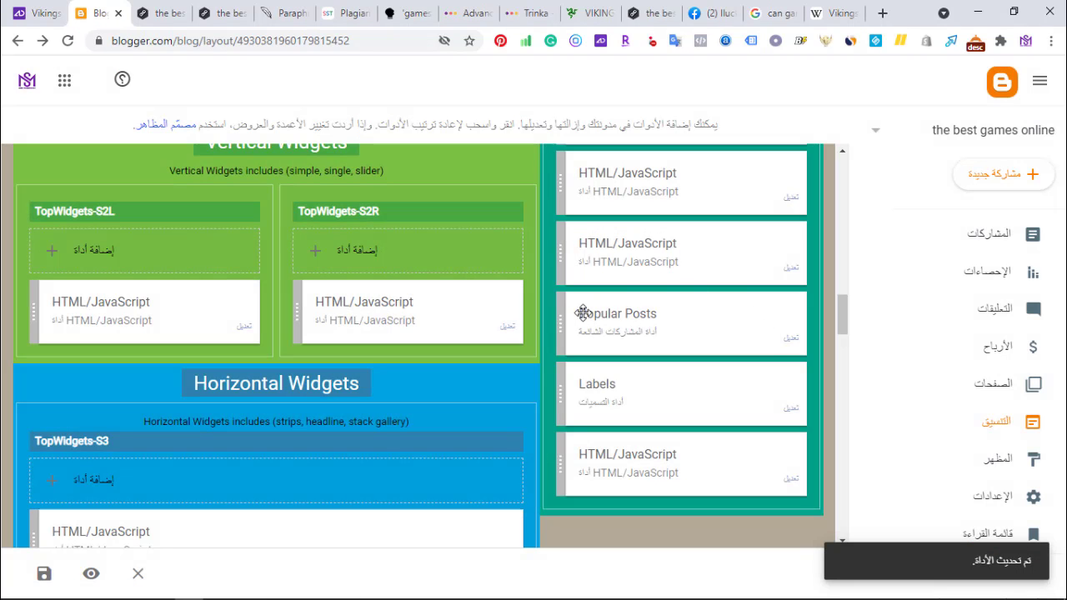
Step: Review the sidebar's Popular Posts settings, the two untitled HTML/JavaScript gadgets above it and the Labels settings, cancelling each without changes
click(791, 343)
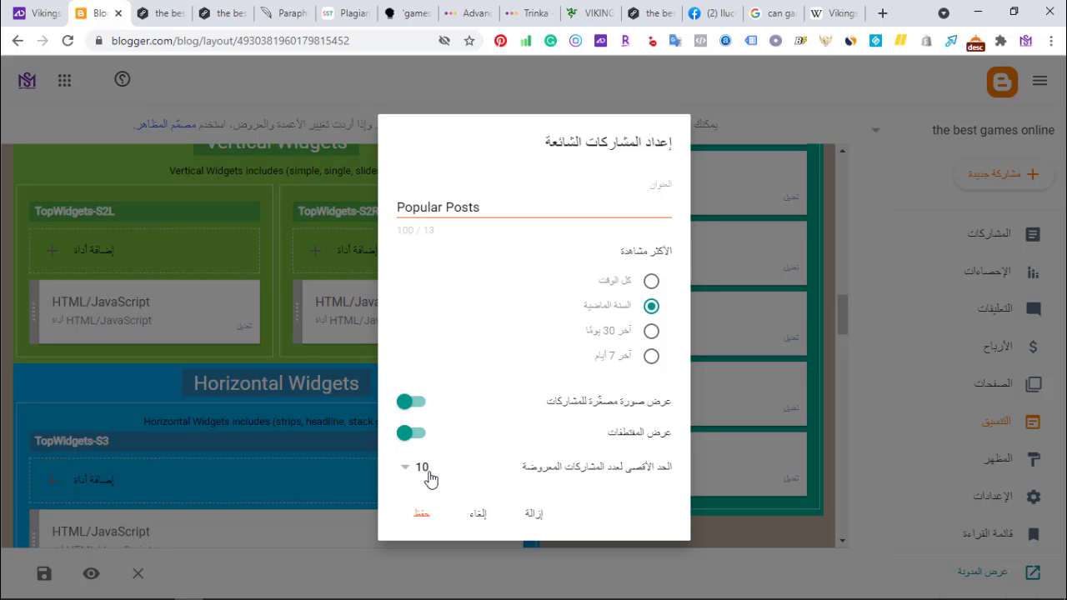
click(478, 515)
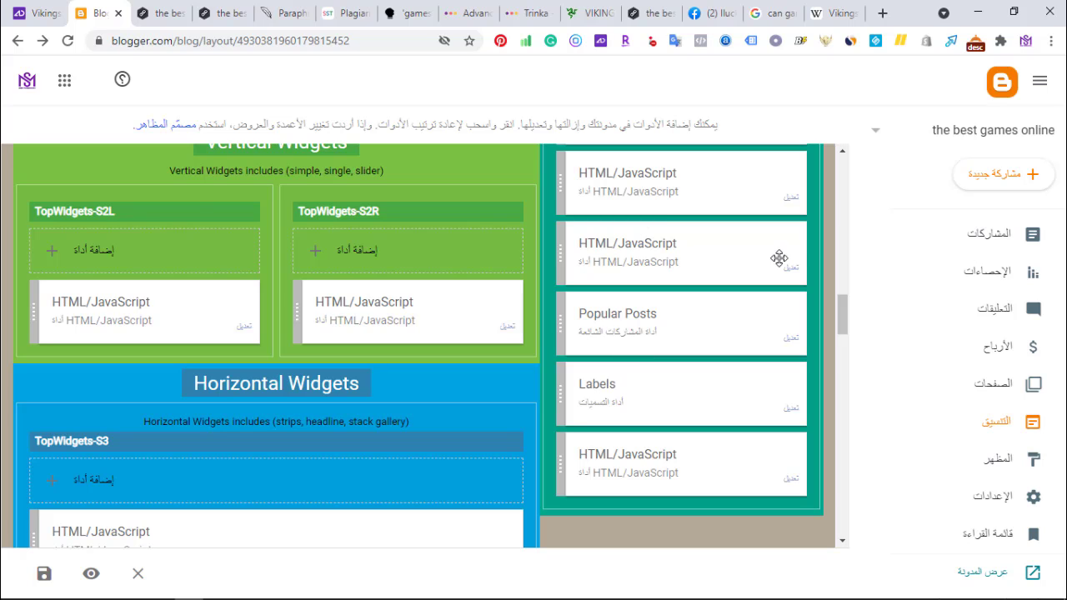
click(791, 270)
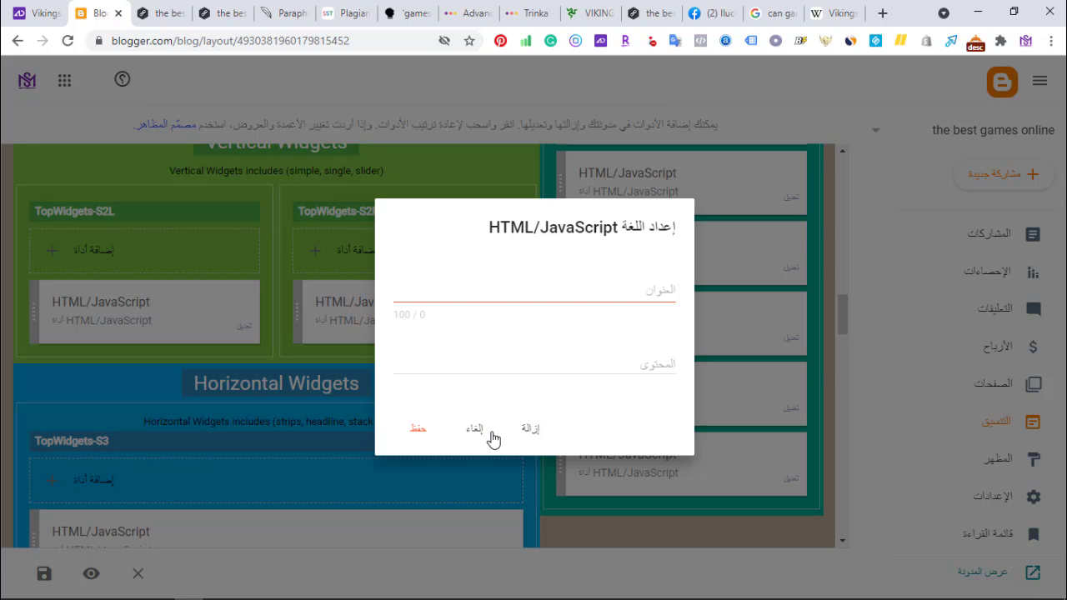
click(478, 429)
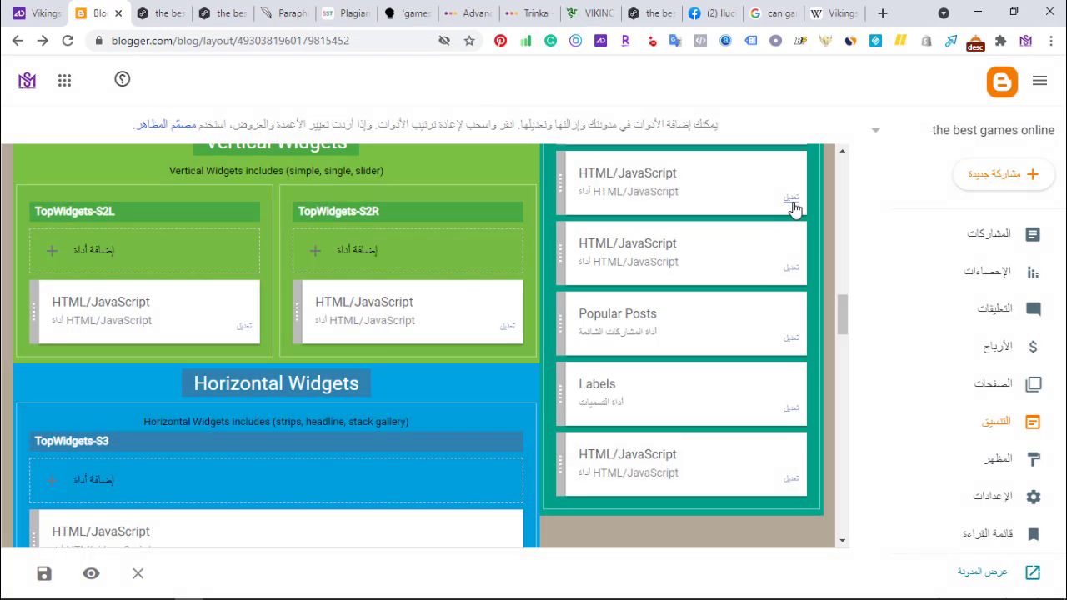
click(791, 201)
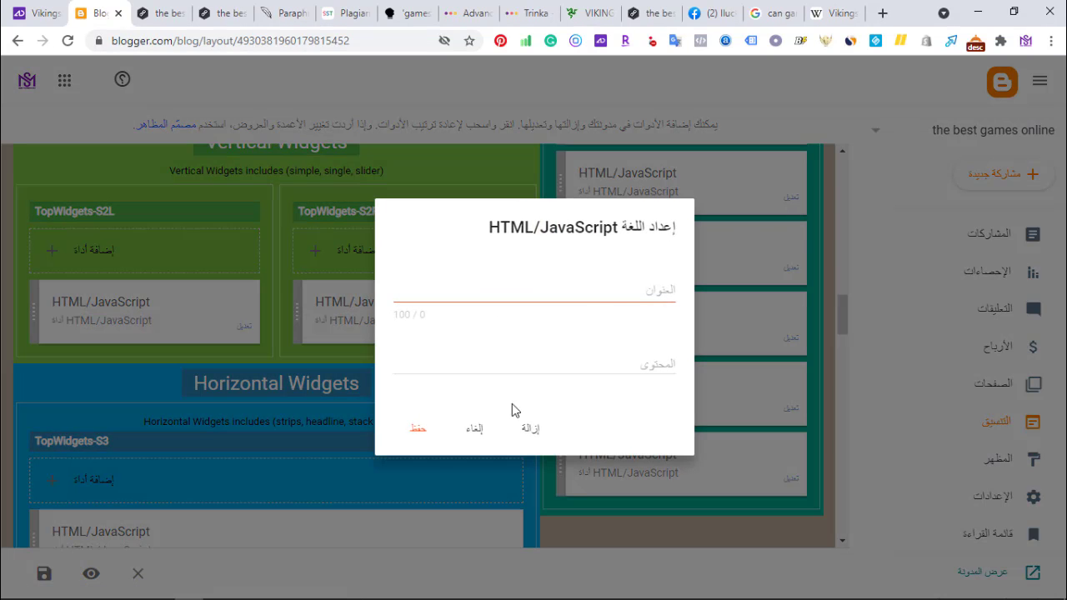
click(476, 430)
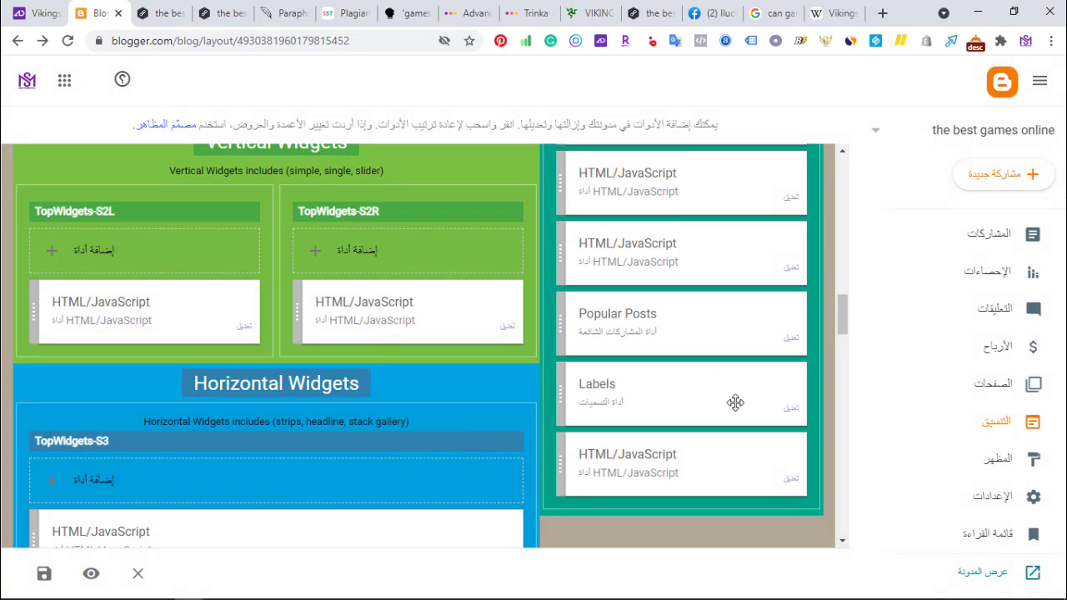
click(791, 412)
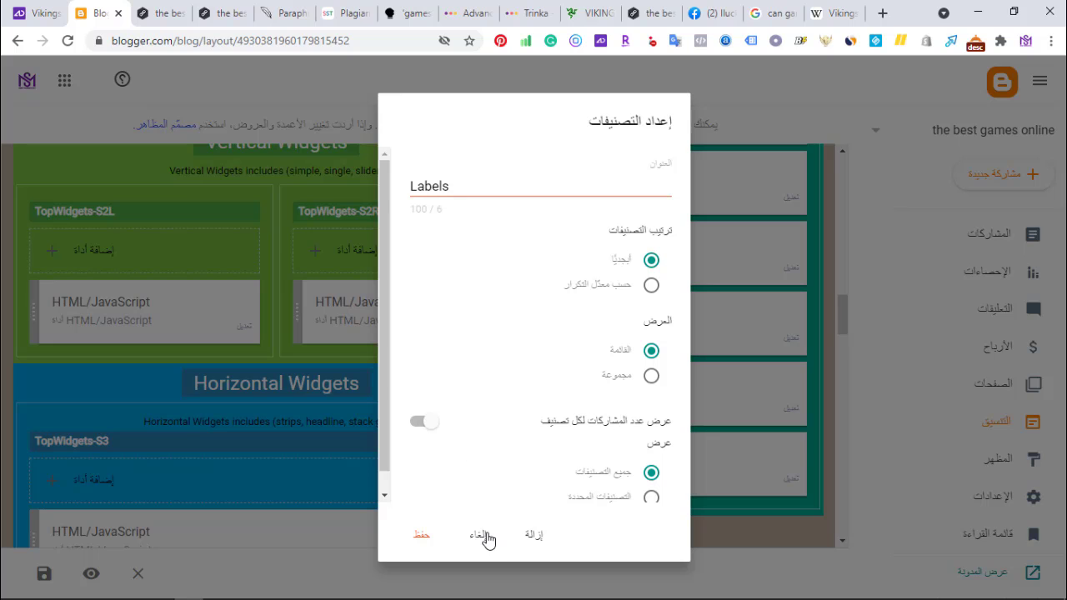
click(481, 536)
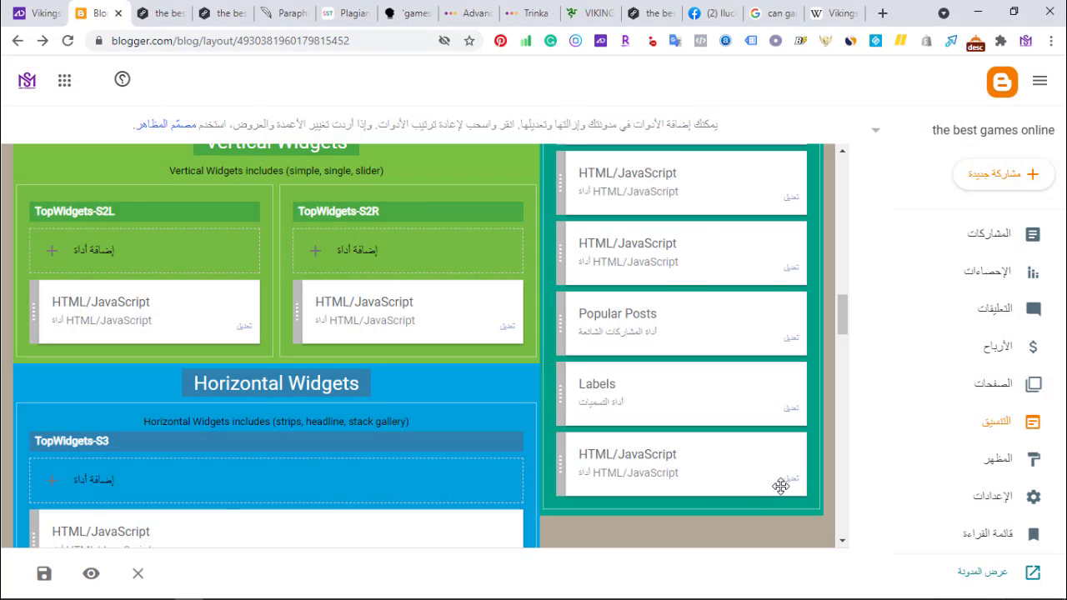
Step: Open the last sidebar HTML/JavaScript gadget for editing, and copy the HTML code of the 240x400_Категория 8_0 banner from Admitad's Vikings: War of Clans page
click(791, 482)
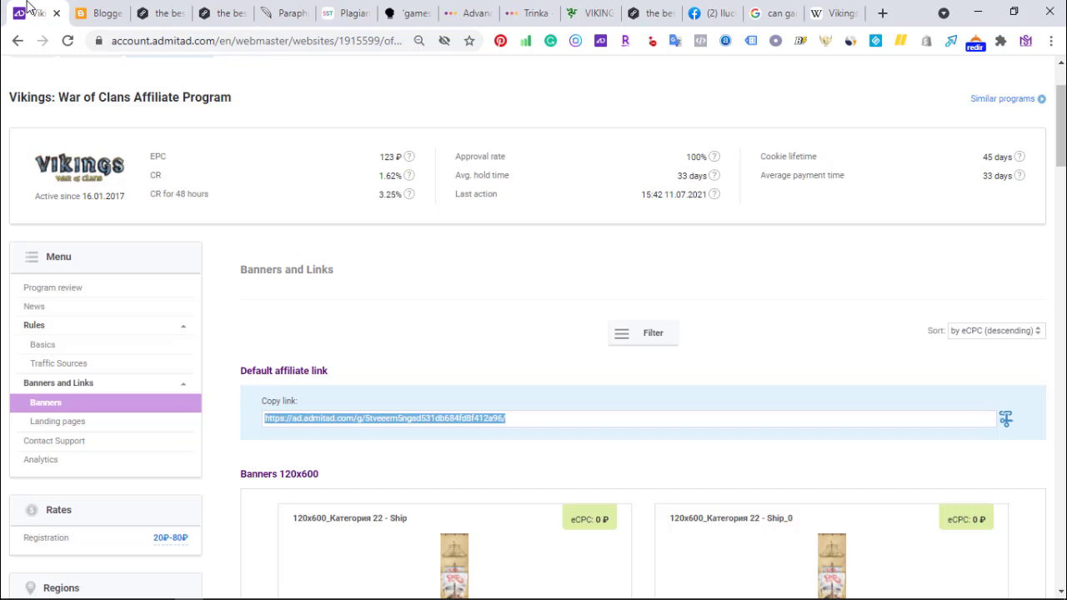
click(38, 12)
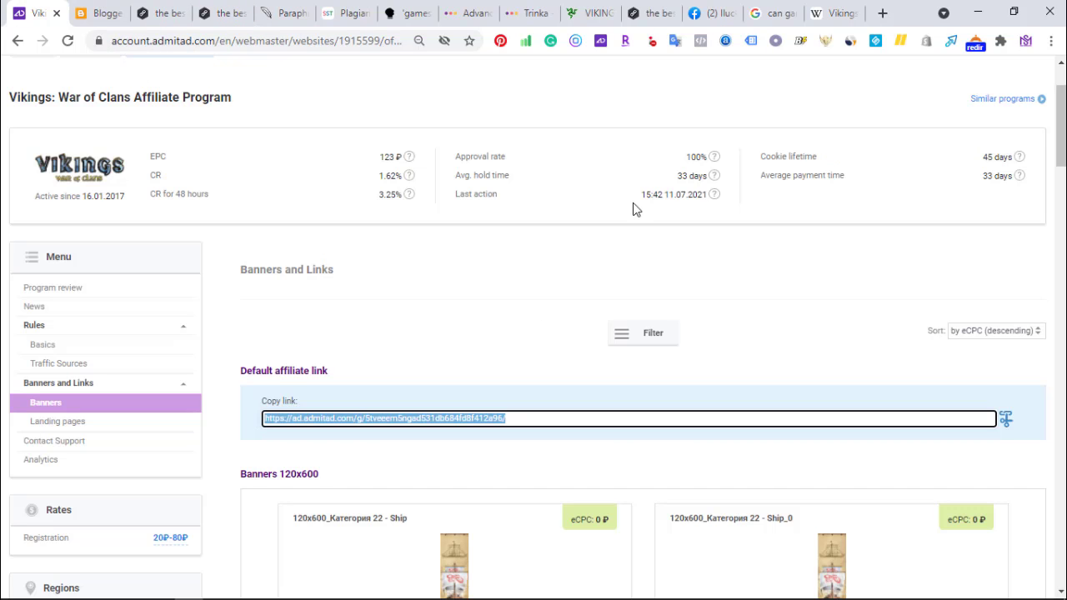
drag(1062, 125, 1064, 346)
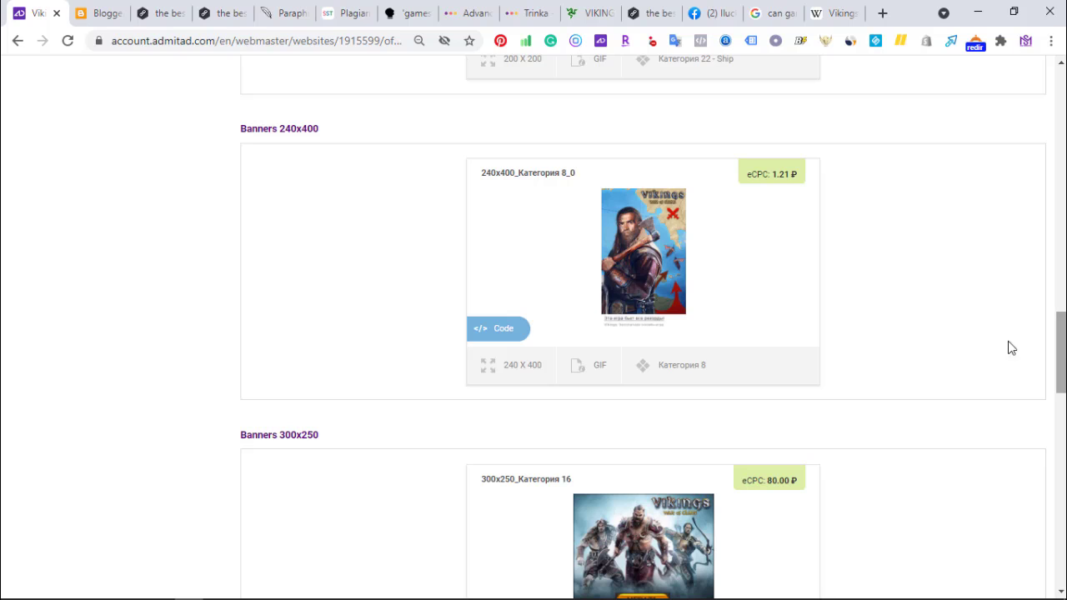
click(503, 330)
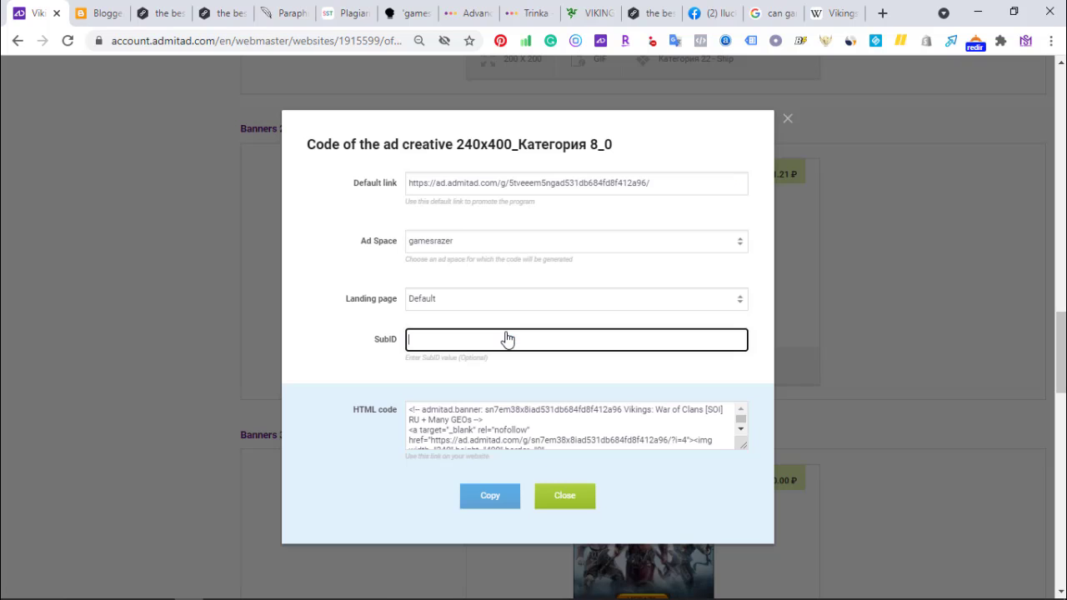
click(495, 494)
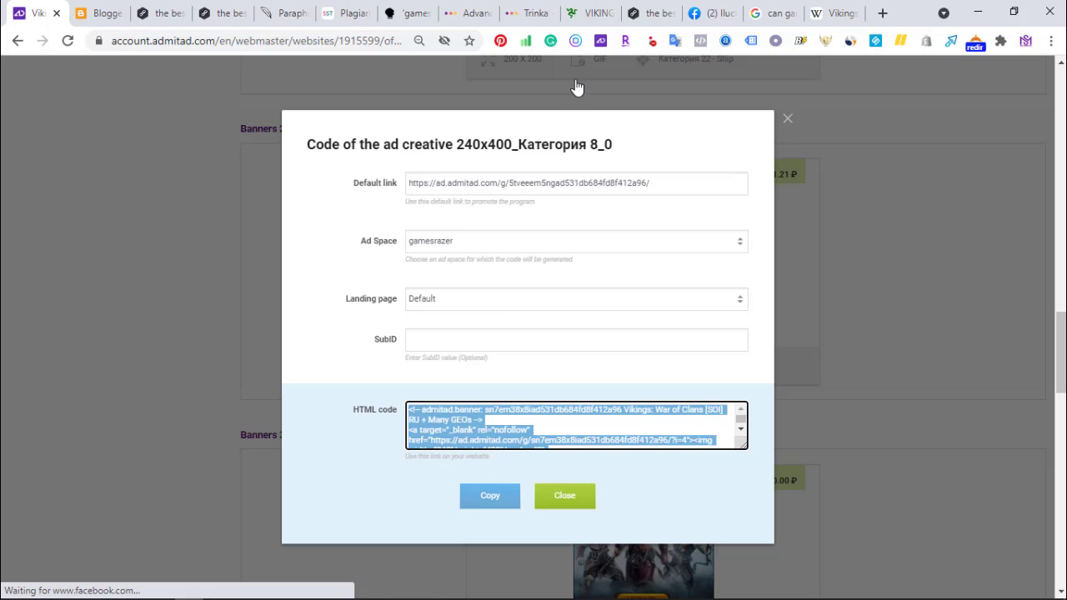
Step: Paste the Vikings banner code as the content of the open Blogger HTML/JavaScript gadget, save it, and return to the live blog's home page
click(76, 11)
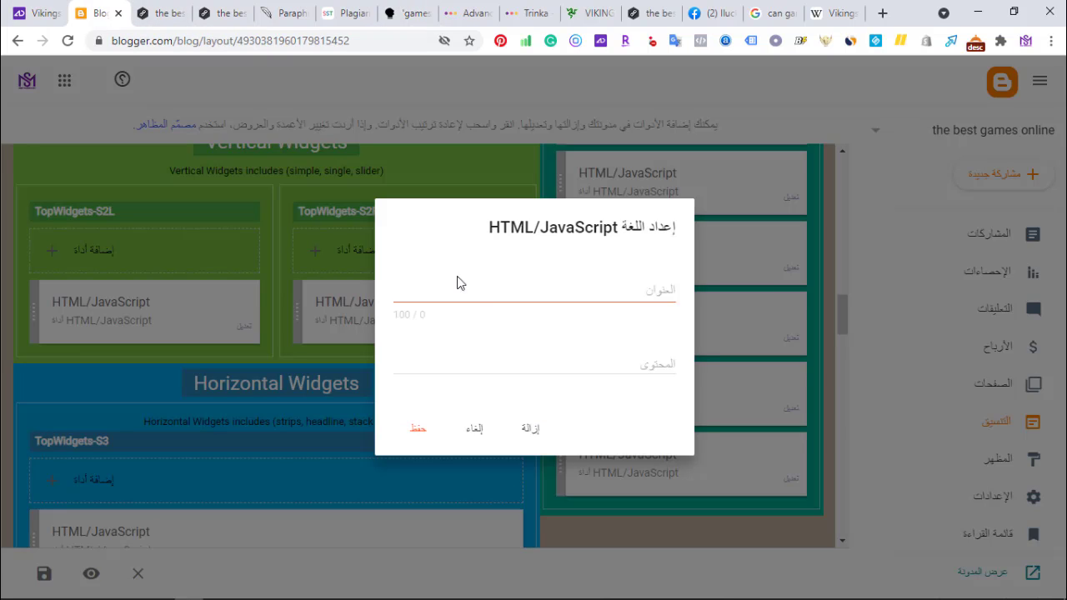
click(631, 356)
key(ctrl+v)
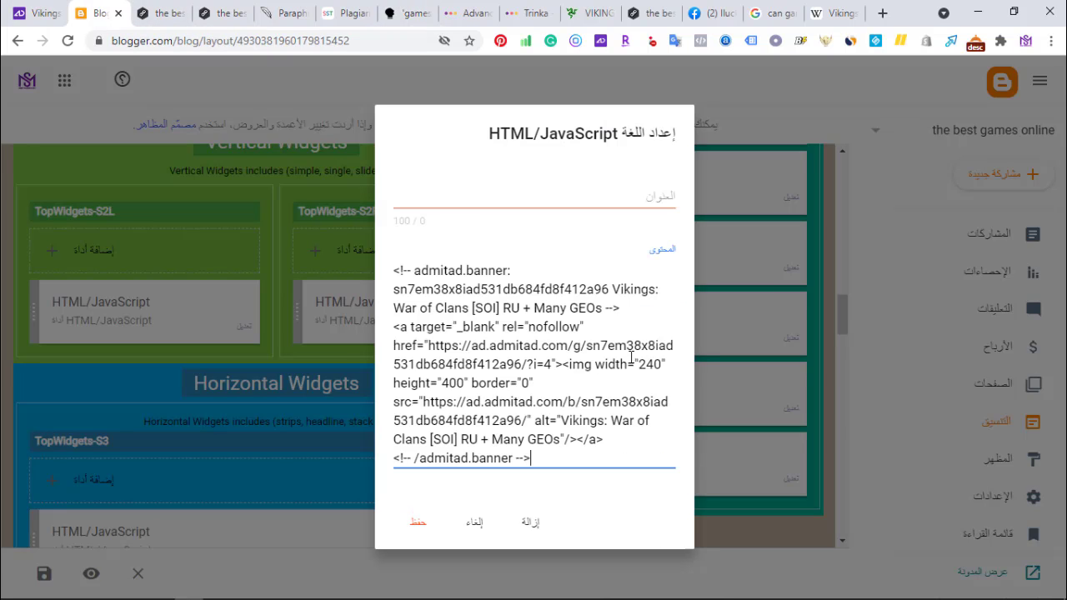
click(421, 522)
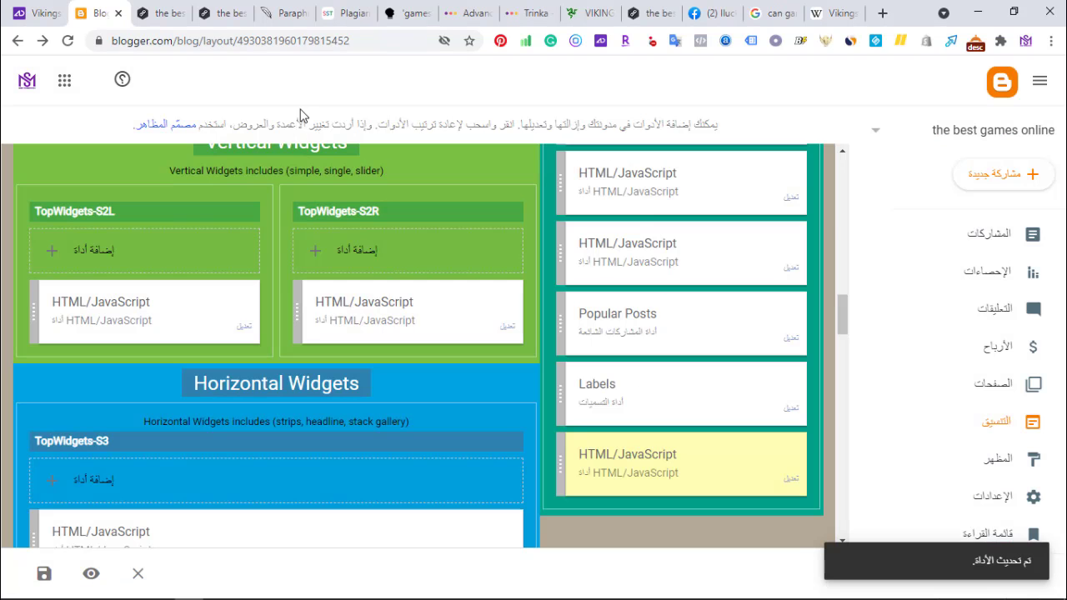
click(161, 9)
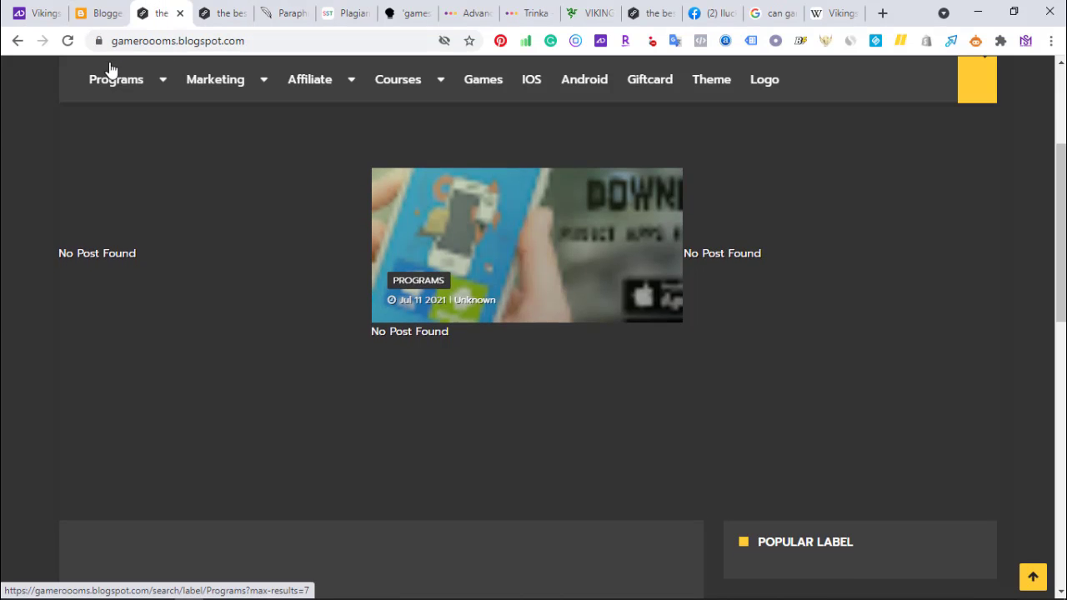
Step: Reload the live blog's home page and look over its sections
scroll(352, 152, up, 3)
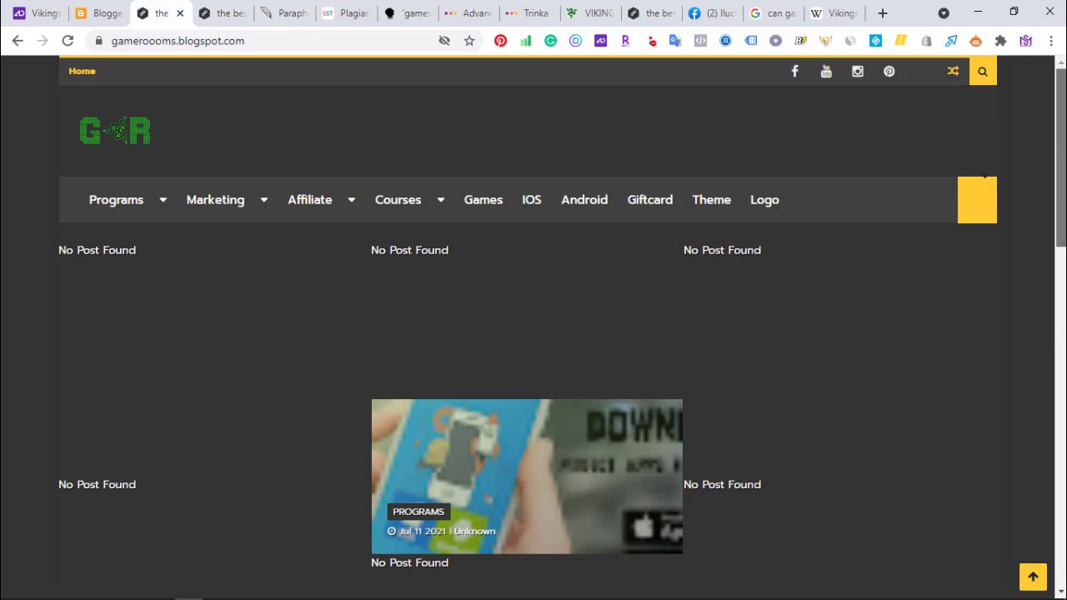
click(65, 42)
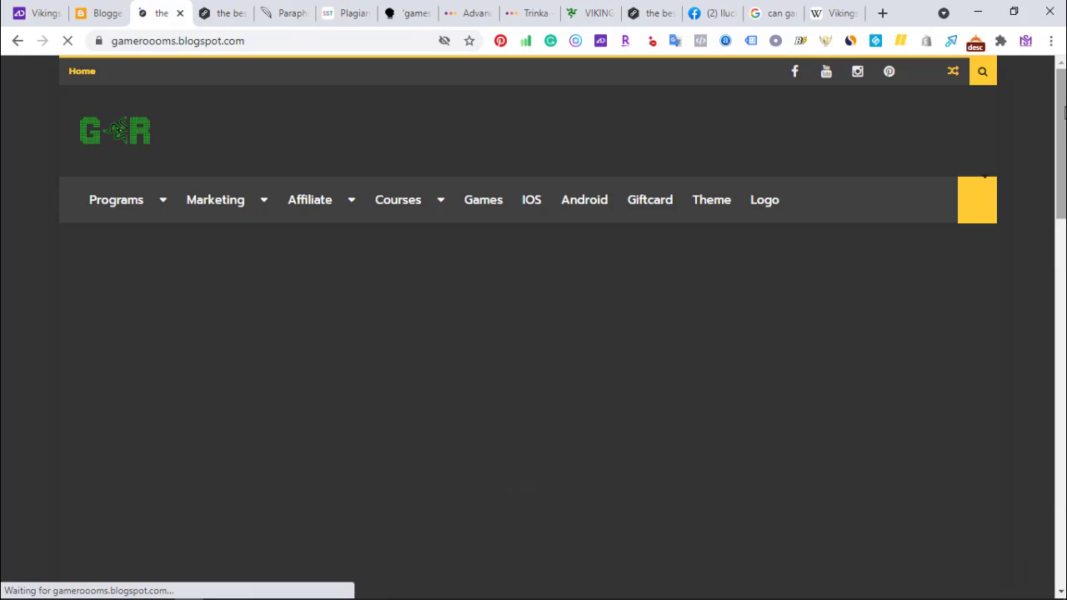
drag(1063, 111, 1056, 456)
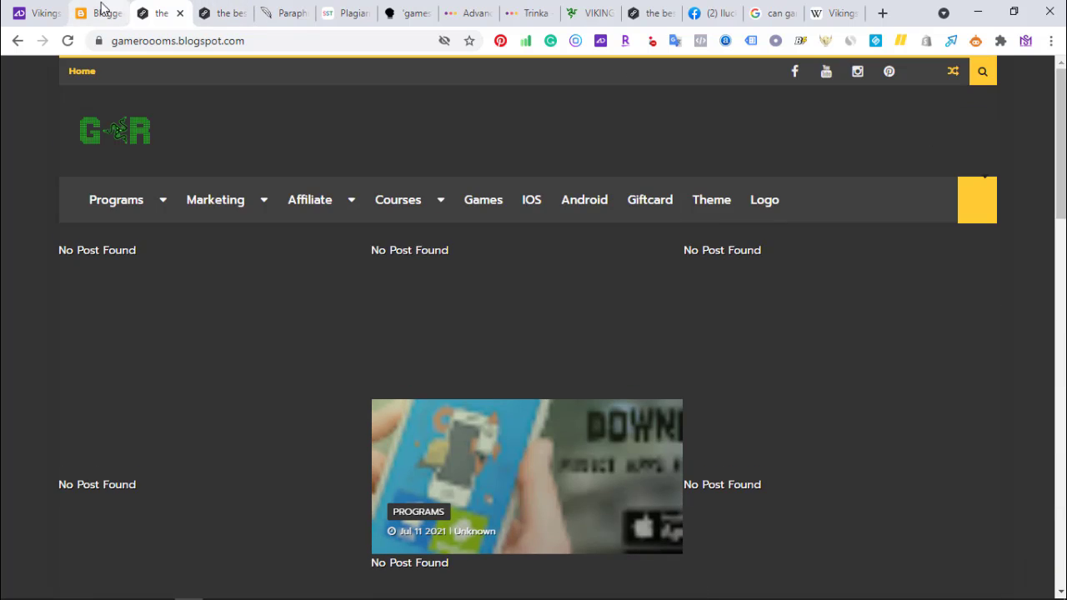
Step: In the Blogger layout, edit the HTML/JavaScript gadget directly above Vertical Widgets and set its data-title to Programs
click(86, 5)
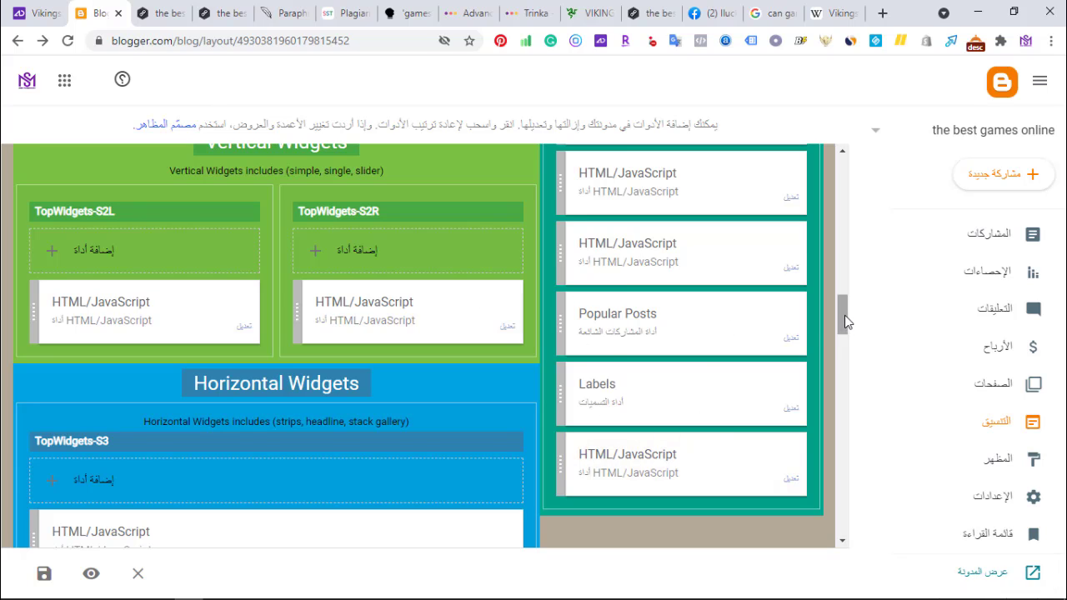
scroll(845, 308, up, 2)
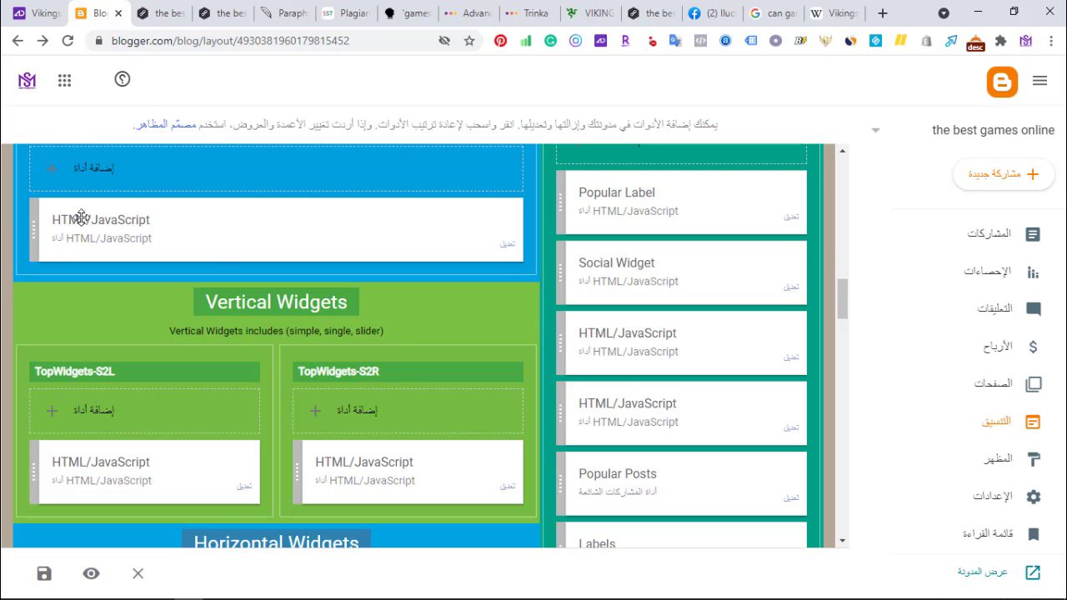
click(509, 251)
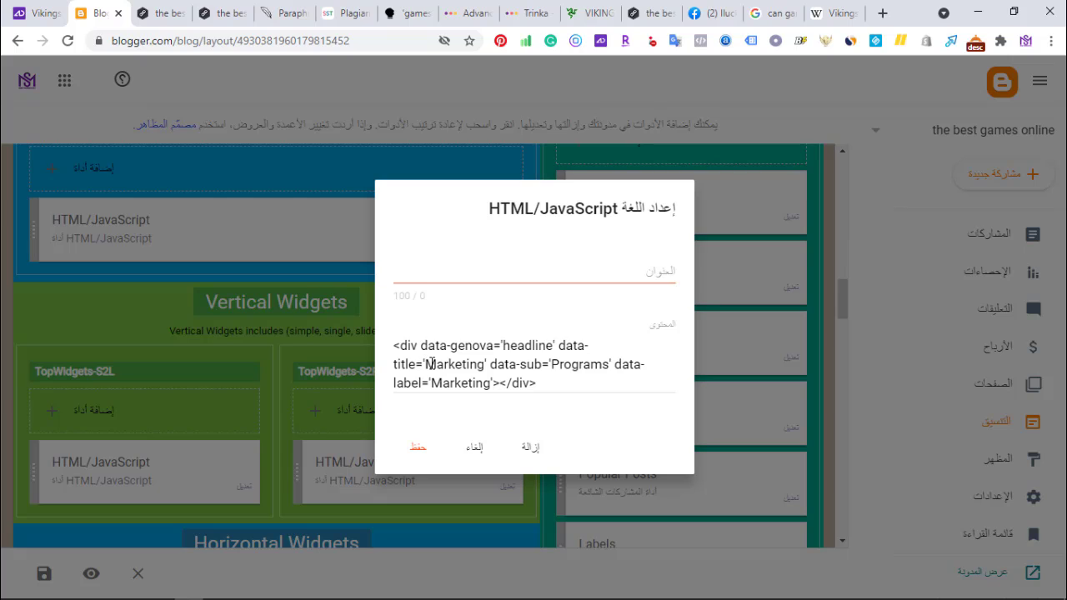
drag(428, 364, 486, 365)
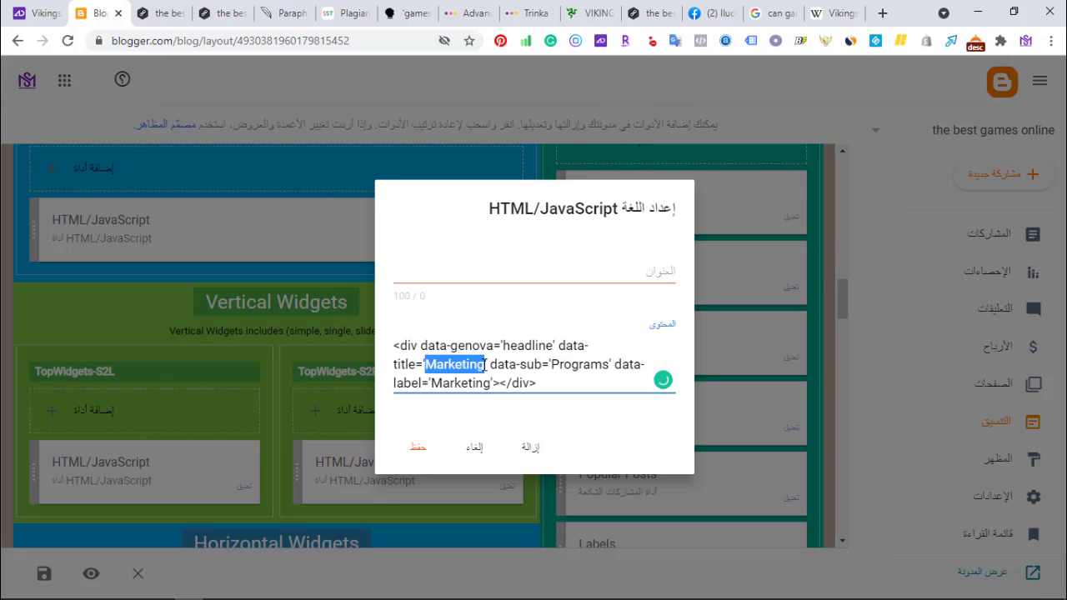
text(Pro)
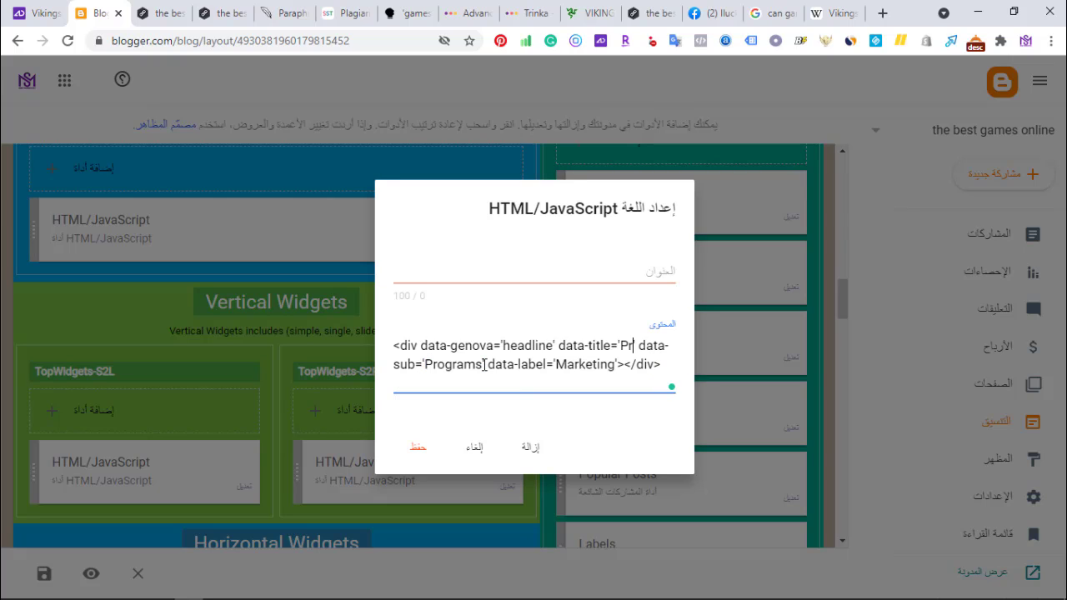
text(gra)
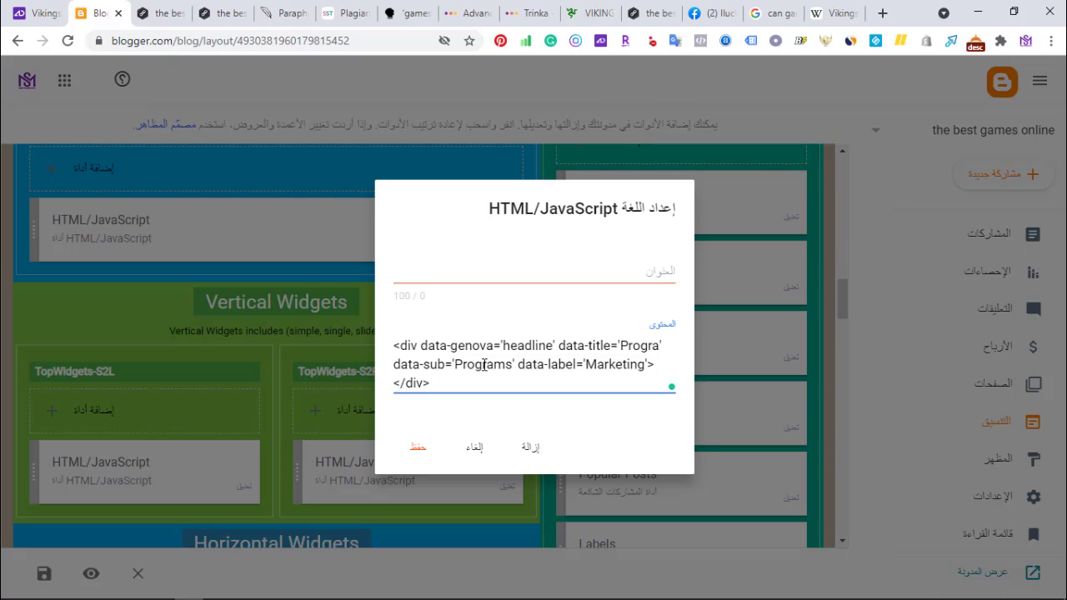
text(ms)
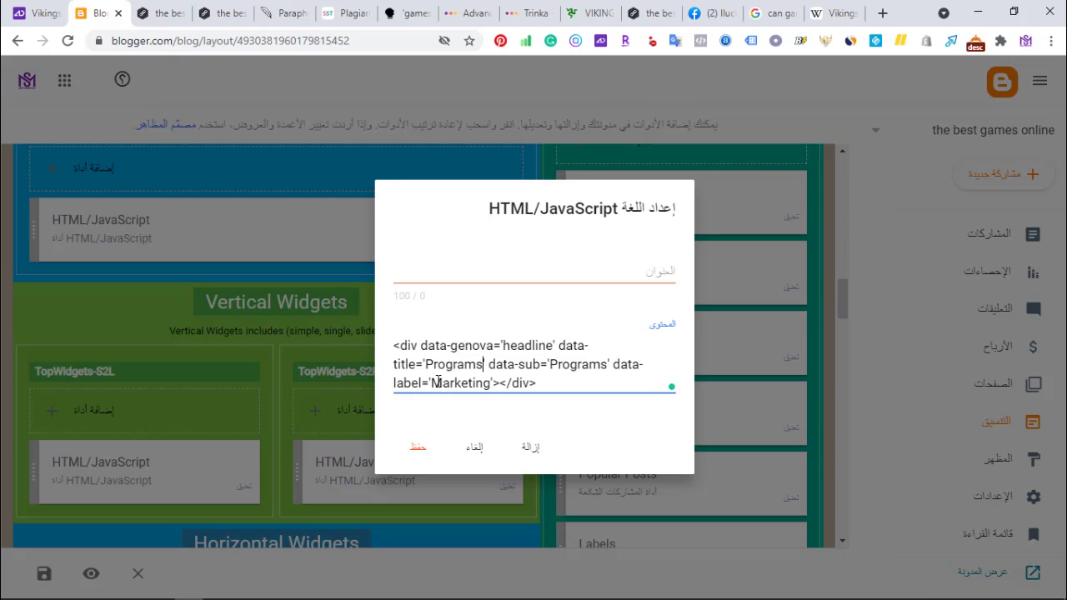
Step: Set the headline gadget's data-label to Programs and save the gadget
drag(433, 383, 487, 384)
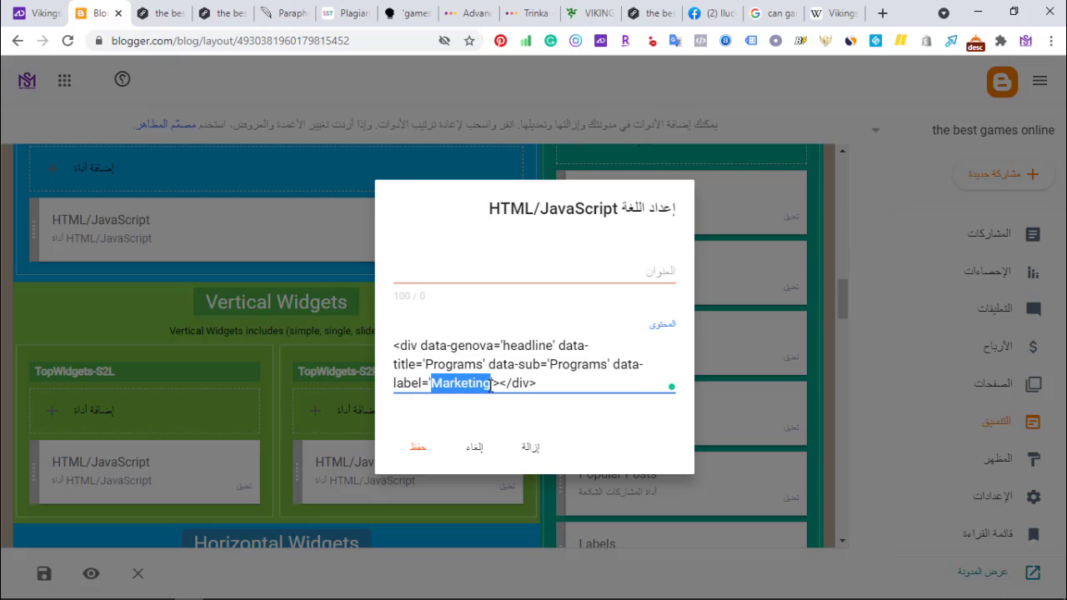
text(P)
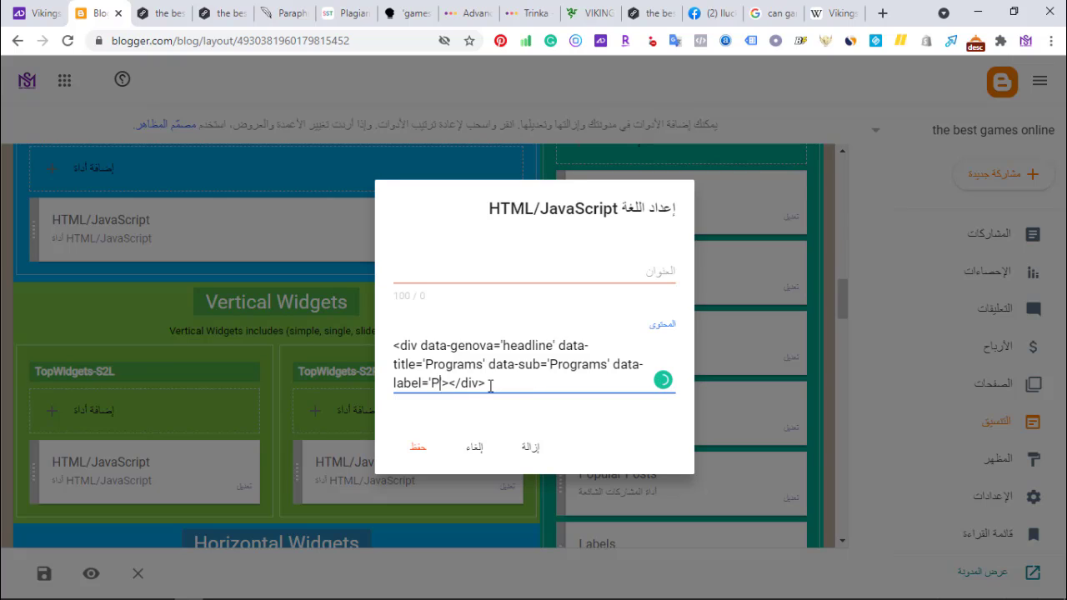
text(rogra)
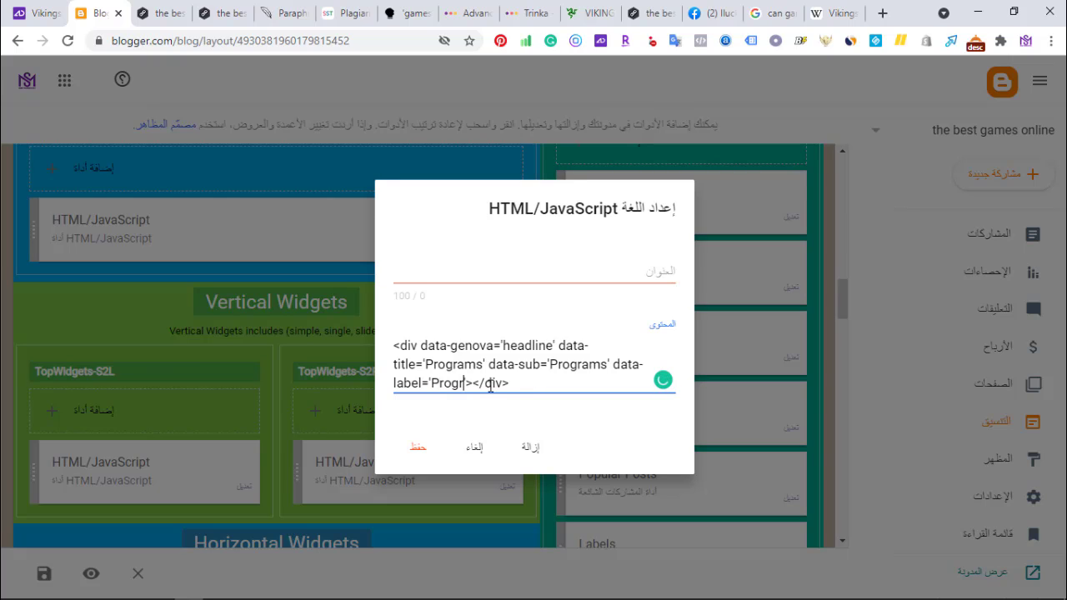
text(ms)
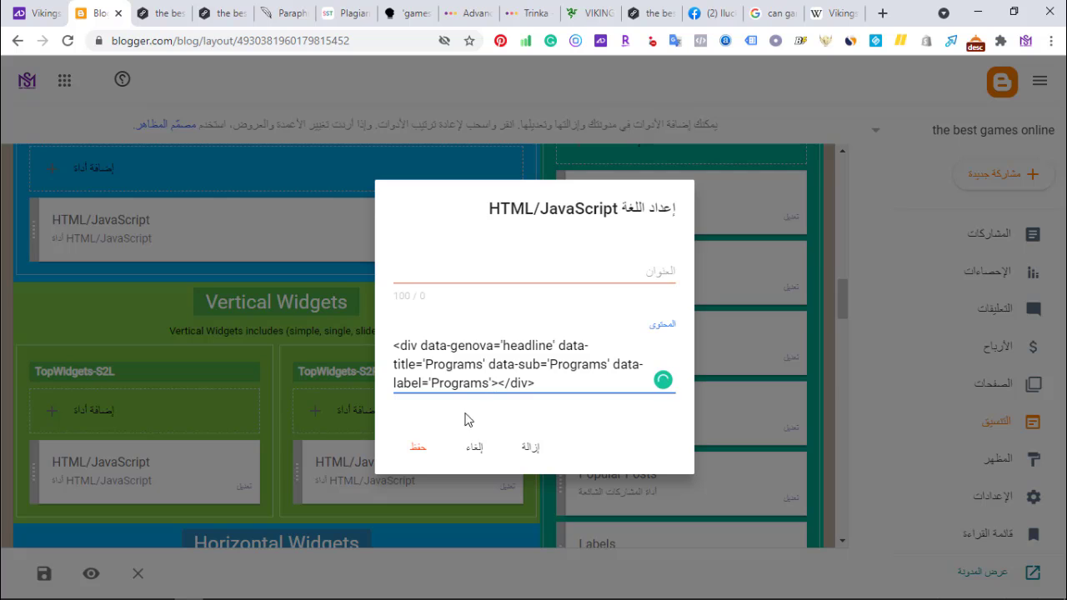
click(416, 451)
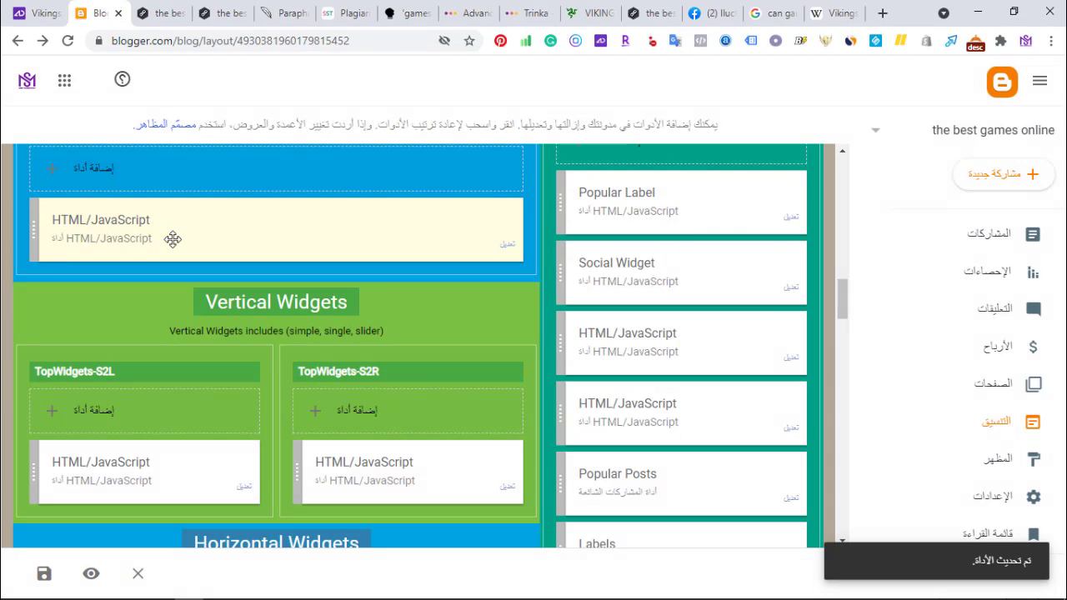
Step: Check the content blocks on the live blog's home page, and open the gamesrazer.com home page for comparison
click(139, 10)
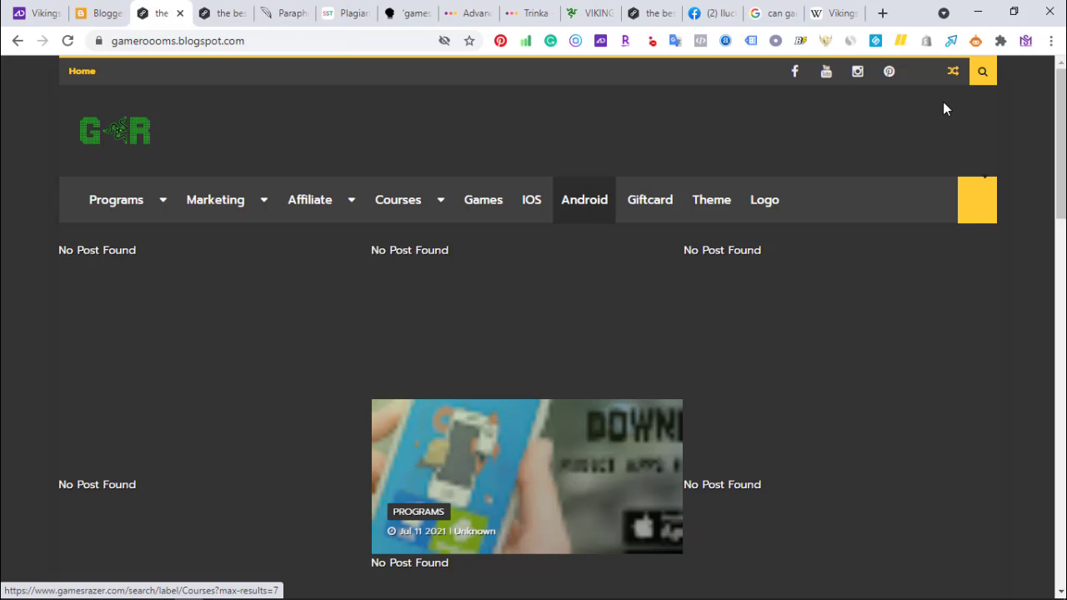
scroll(241, 268, down, 7)
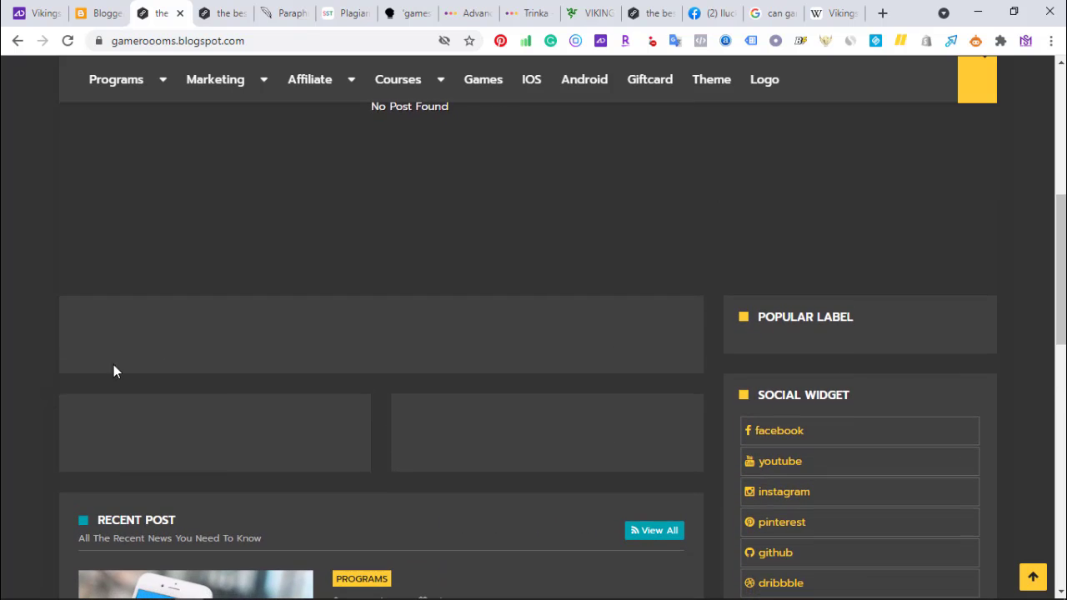
click(595, 10)
scroll(99, 144, up, 4)
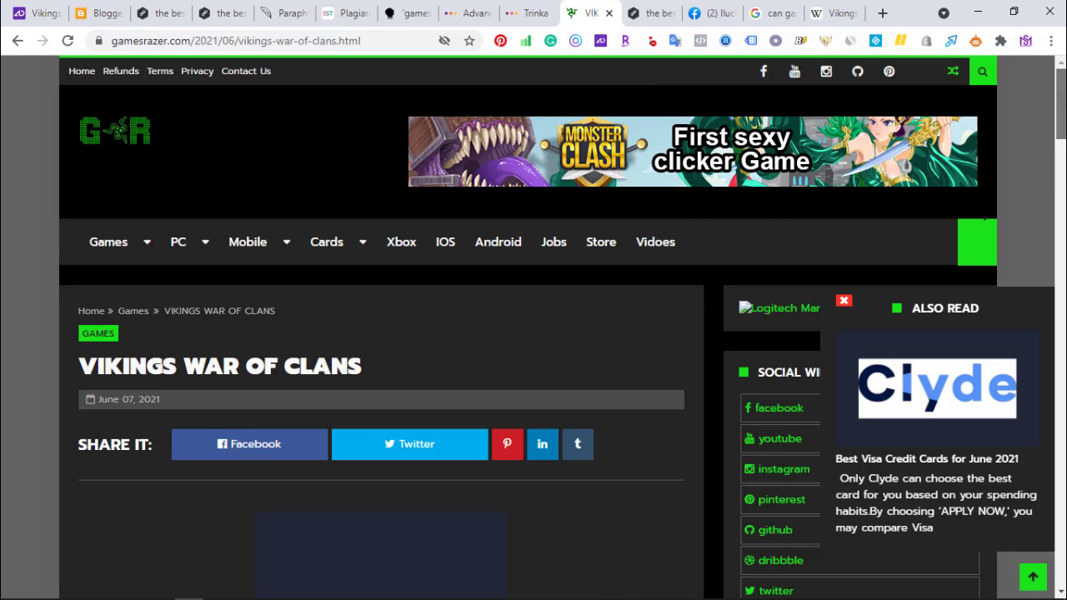
click(101, 137)
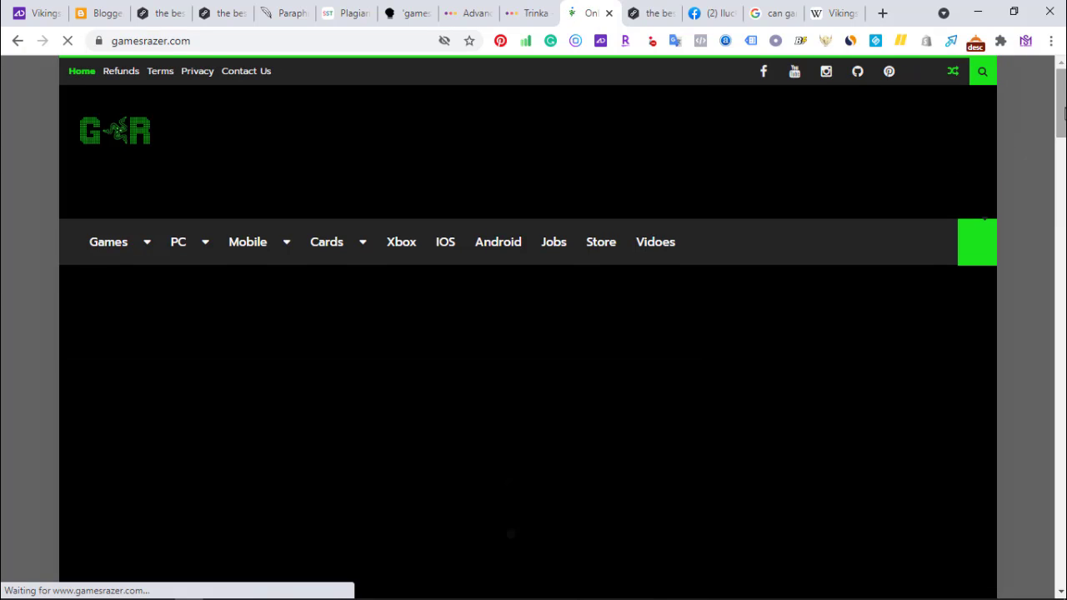
Step: Examine how the Games, Android and IOS label sections are laid out on the gamesrazer.com home page
scroll(1061, 115, down, 5)
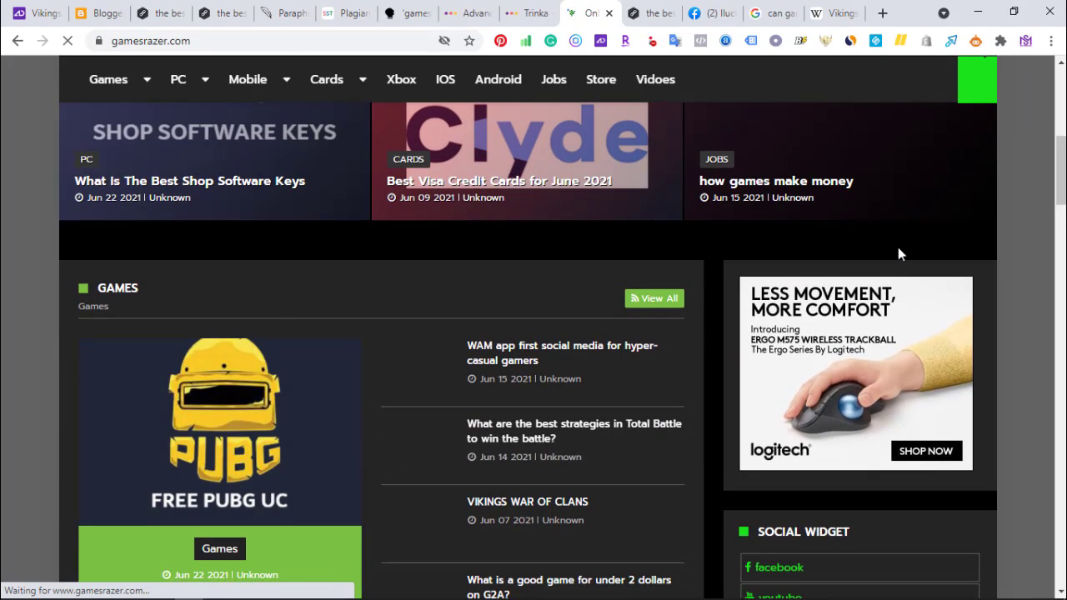
scroll(1061, 172, down, 2)
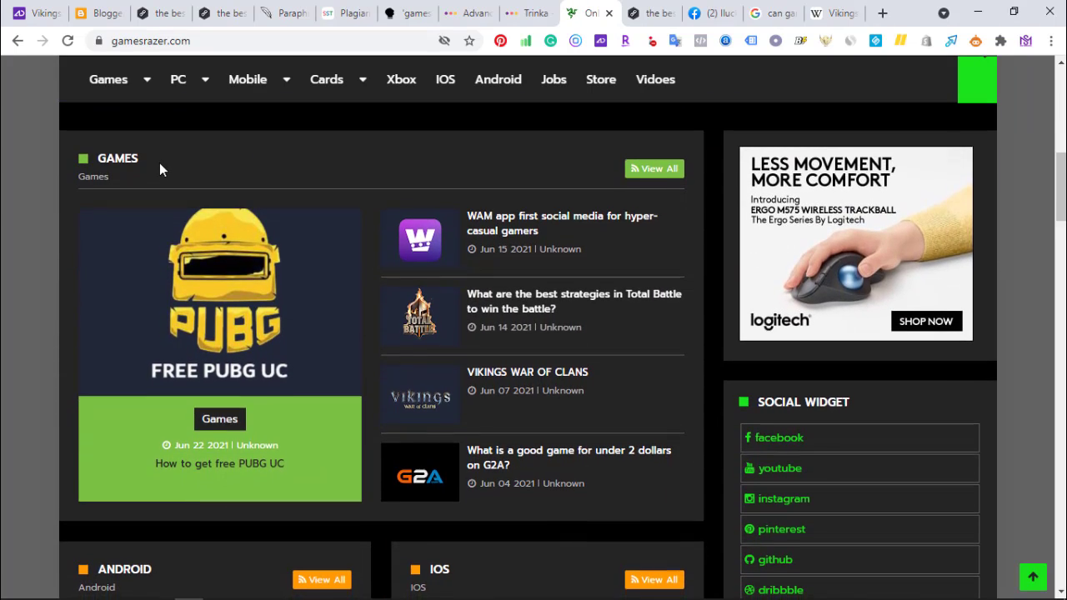
double_click(117, 148)
scroll(479, 250, down, 1)
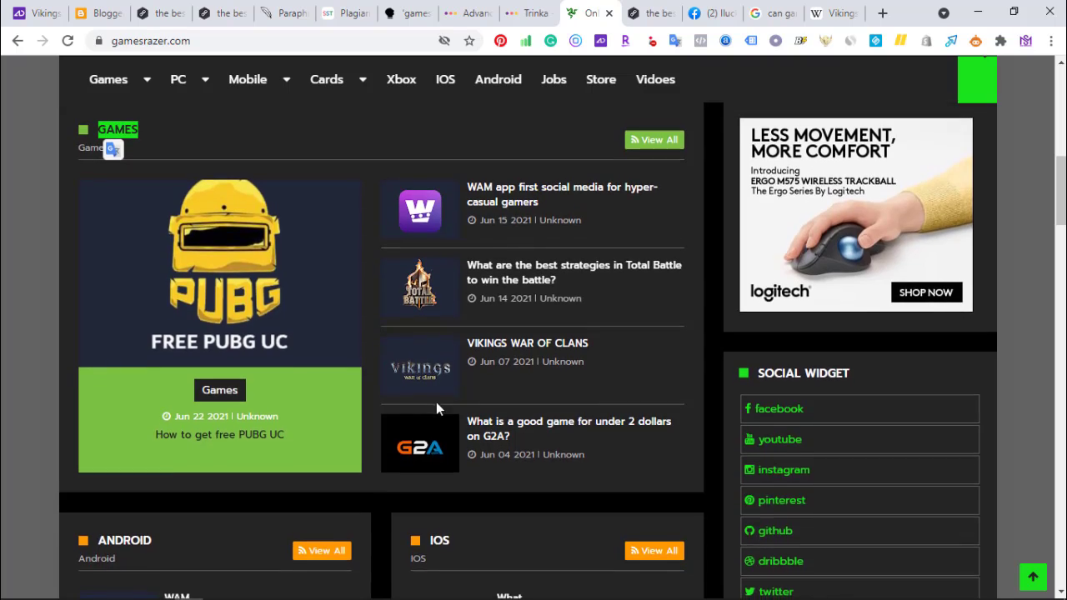
scroll(479, 250, down, 1)
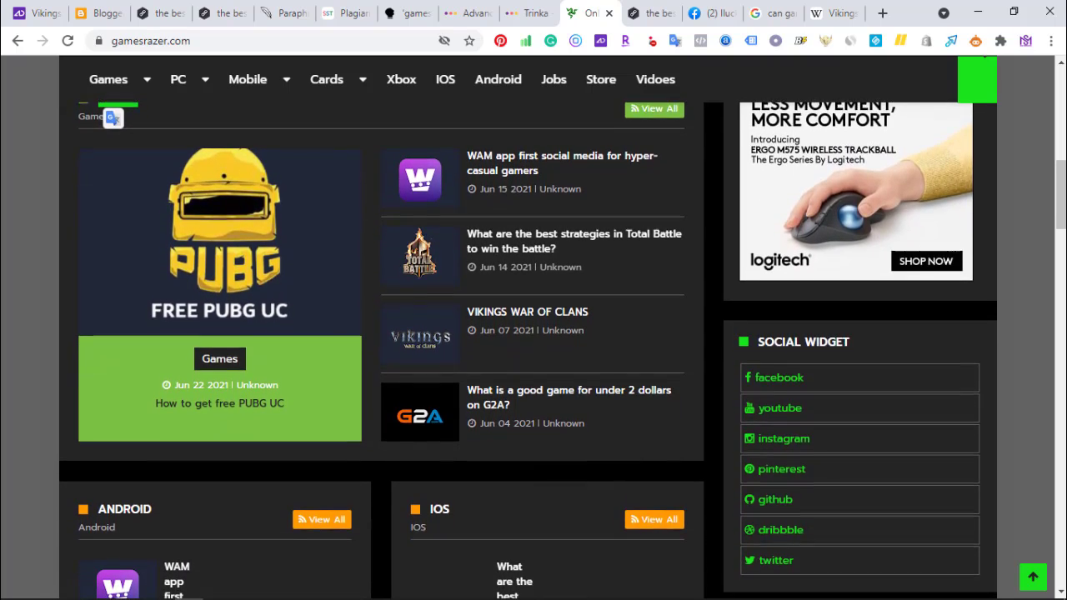
scroll(480, 250, down, 2)
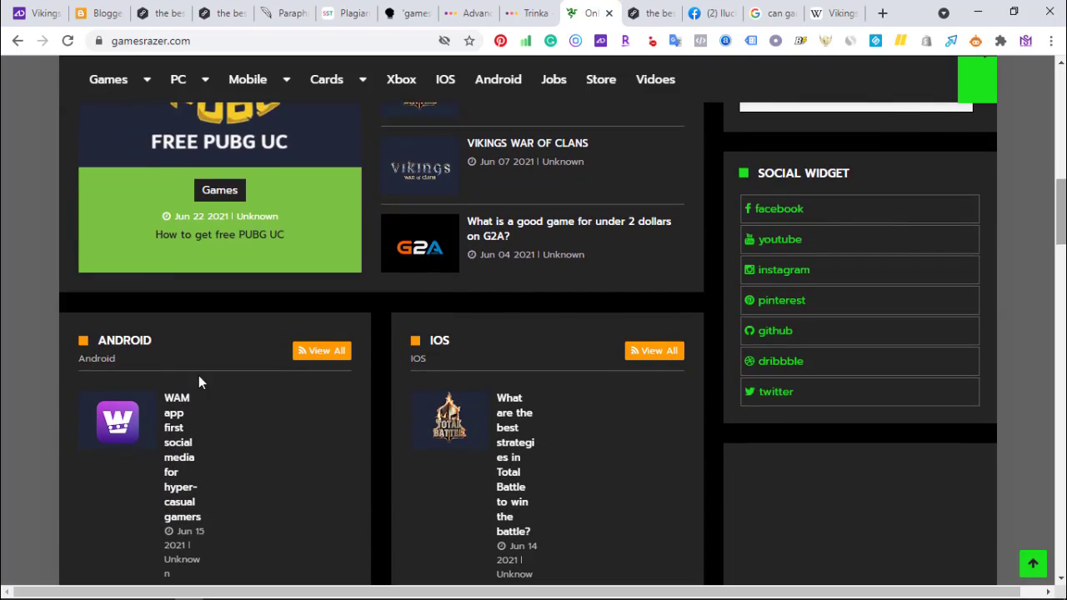
scroll(141, 356, down, 1)
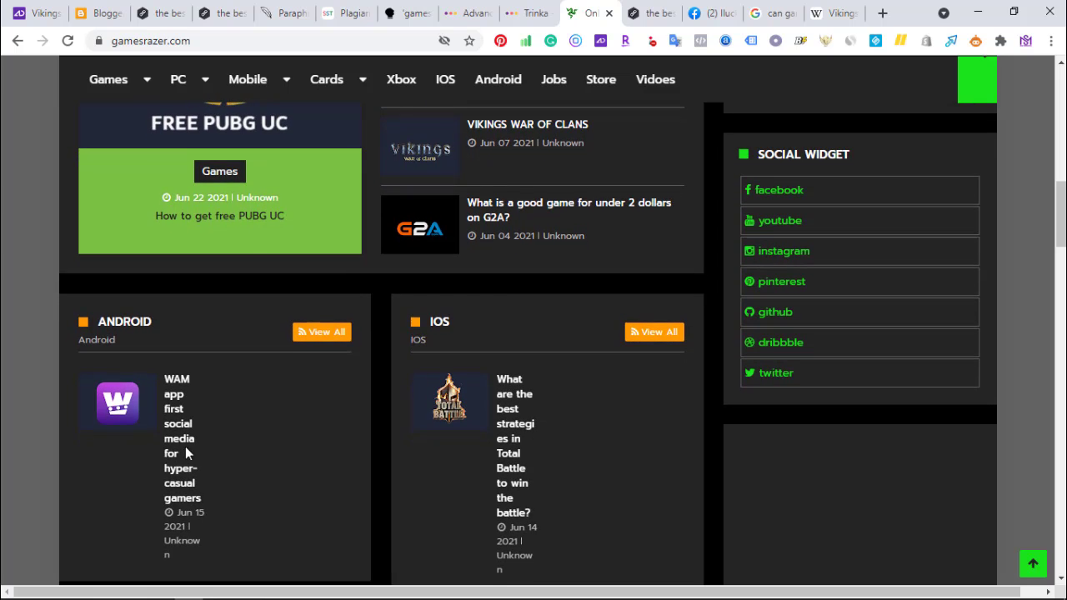
scroll(124, 327, down, 1)
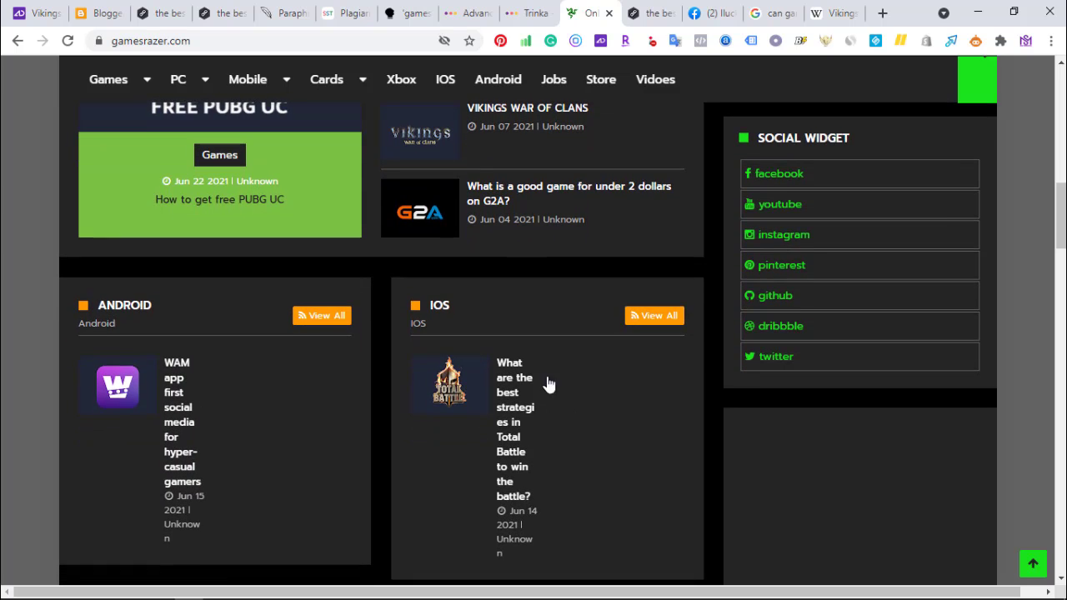
Step: Reopen the headline gadget above Vertical Widgets in the Blogger layout, review its data-title, data-sub and data-label values, and save it
click(110, 10)
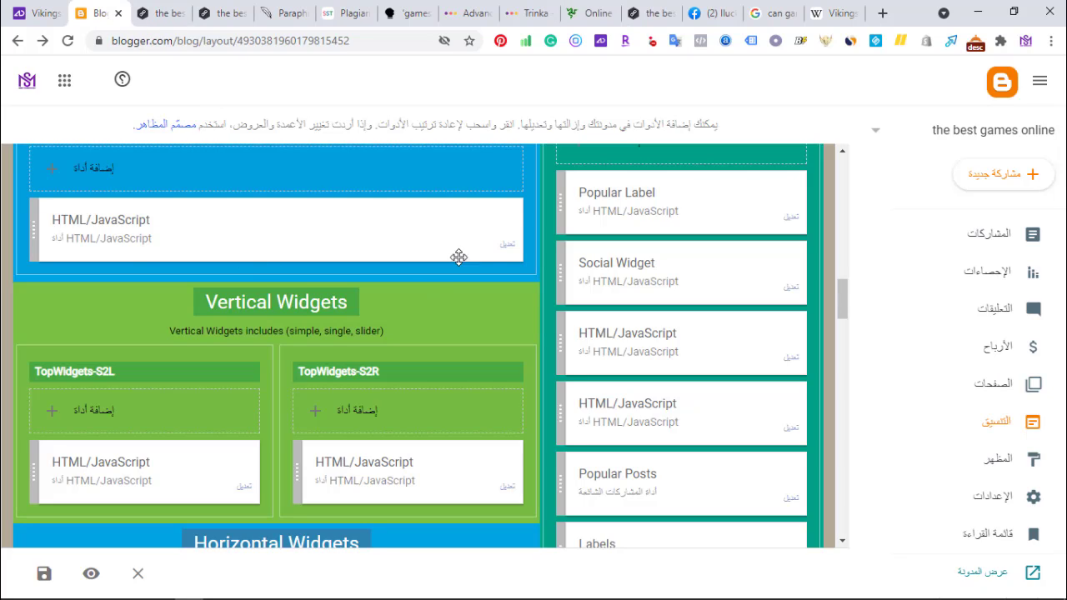
click(507, 248)
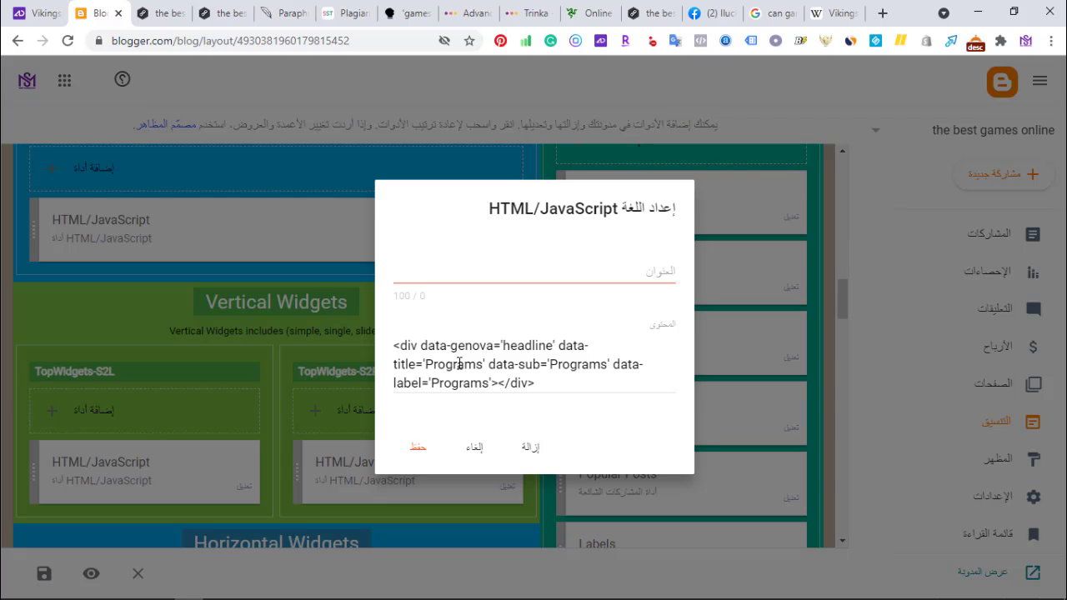
drag(424, 365, 478, 366)
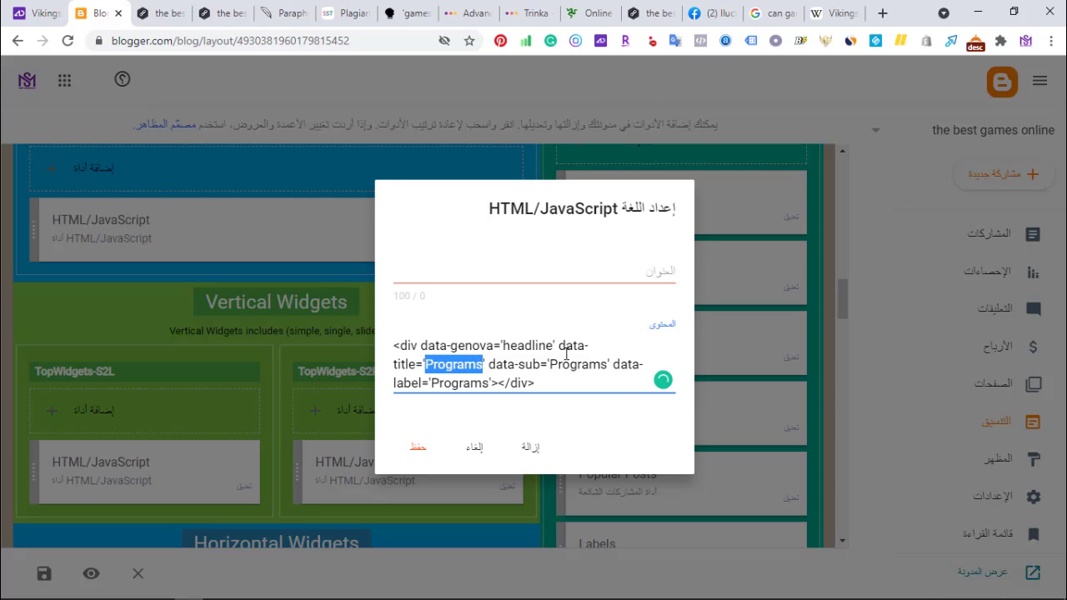
drag(550, 367, 604, 367)
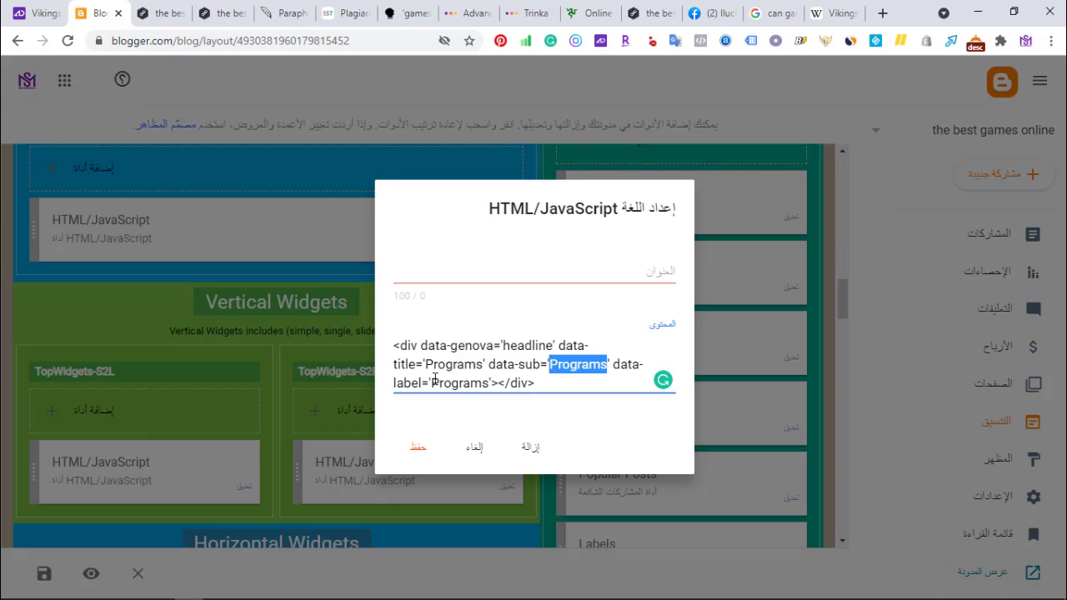
drag(434, 379, 470, 383)
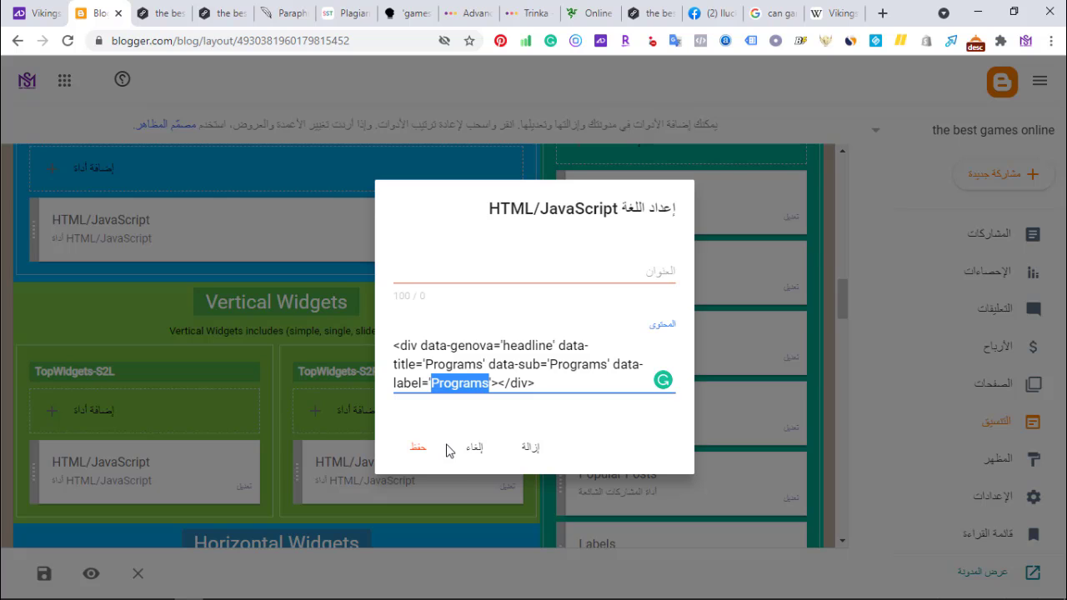
click(421, 448)
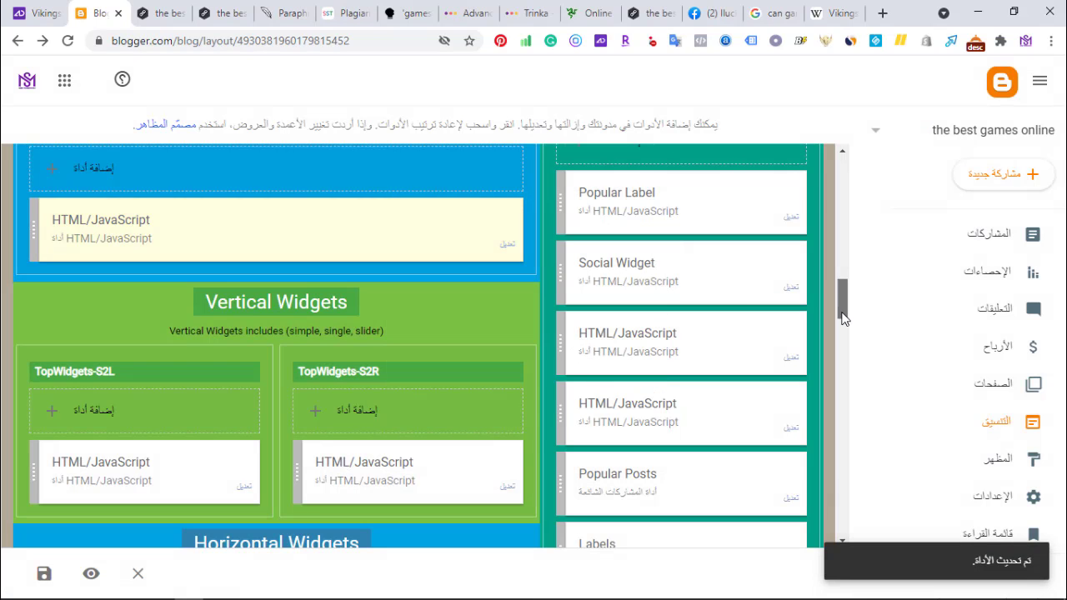
Step: Set the data-sub value of the TopWidgets-S2L gadget to Marketing, check its title and label values, and save the gadget
drag(842, 313, 842, 326)
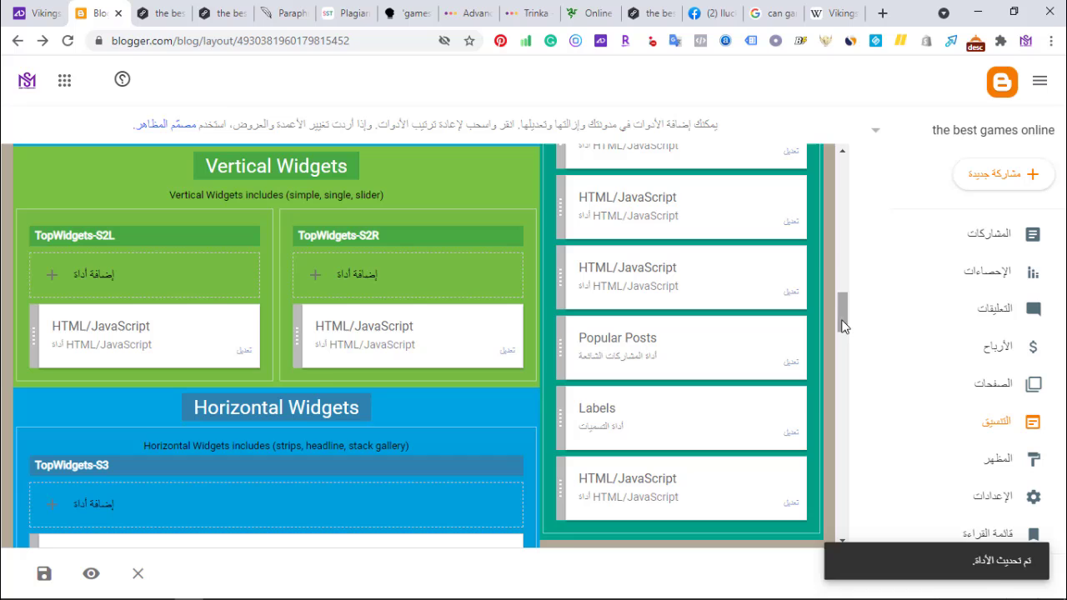
click(244, 353)
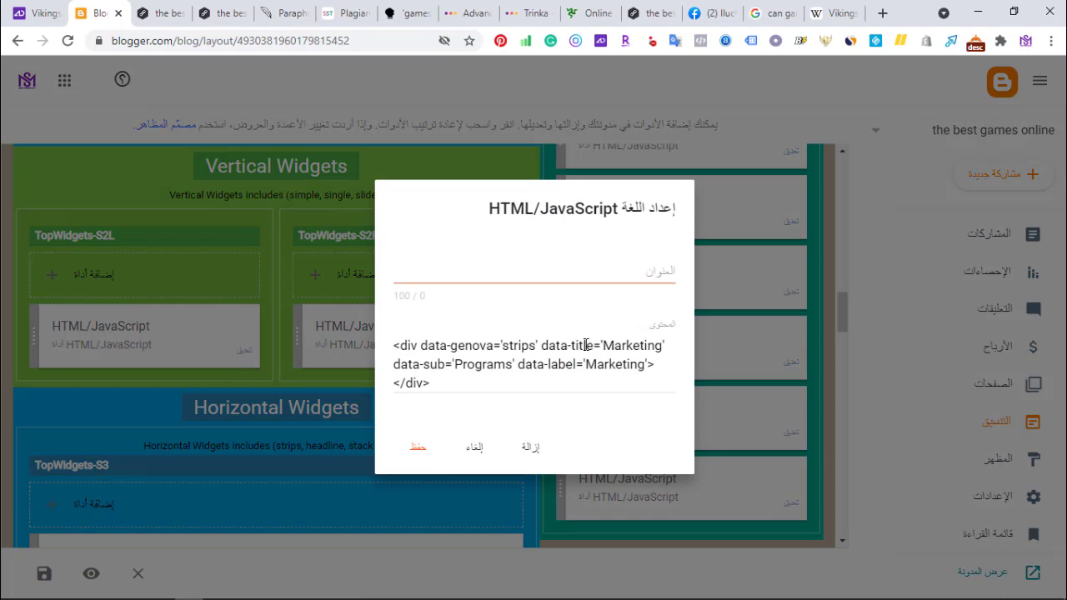
drag(602, 345, 658, 347)
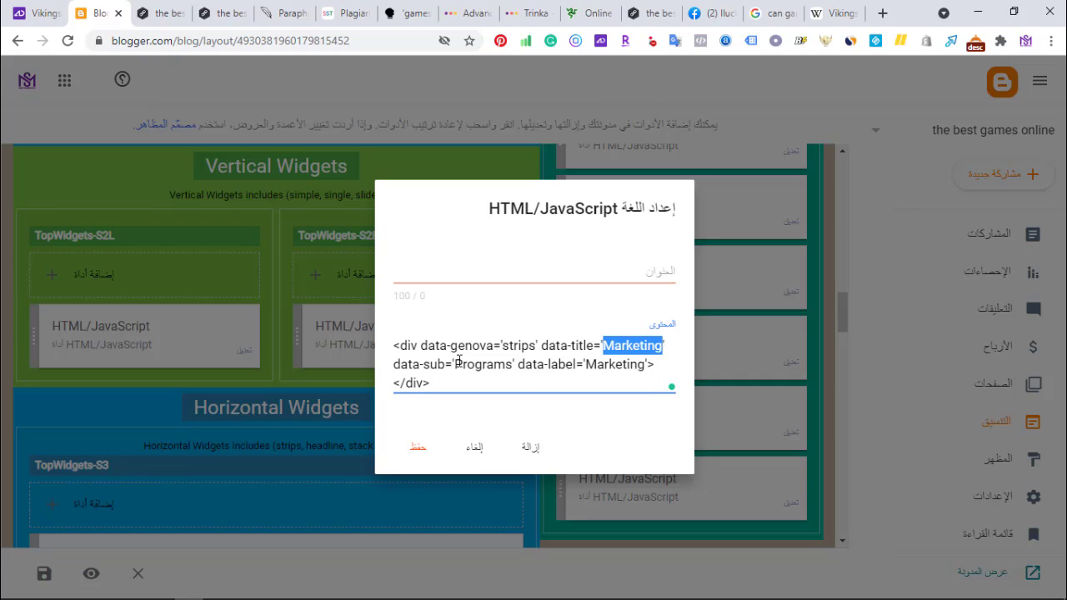
drag(457, 364, 499, 367)
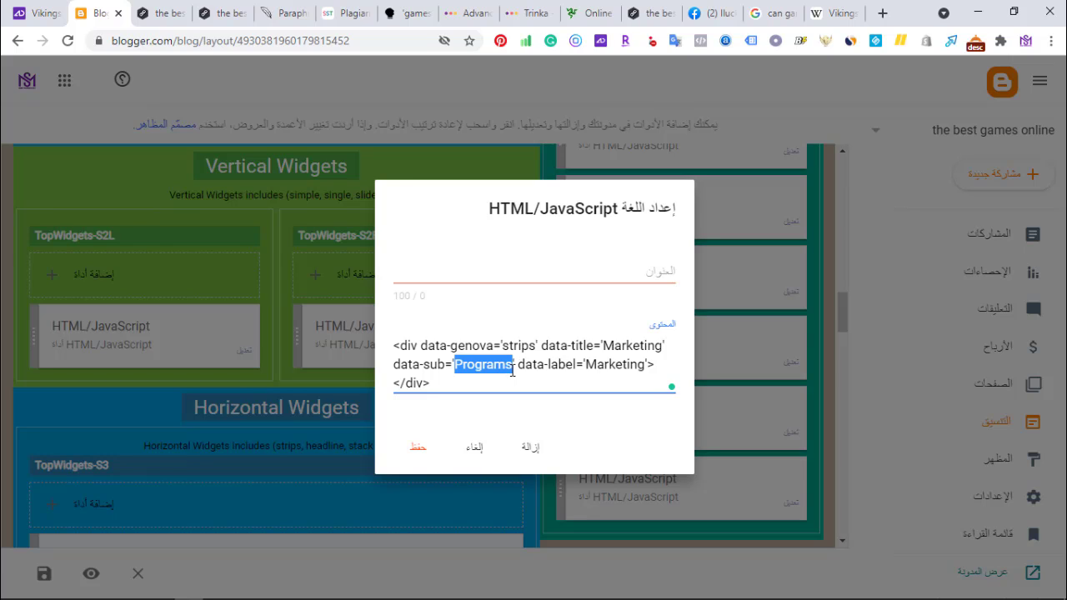
text(Ma)
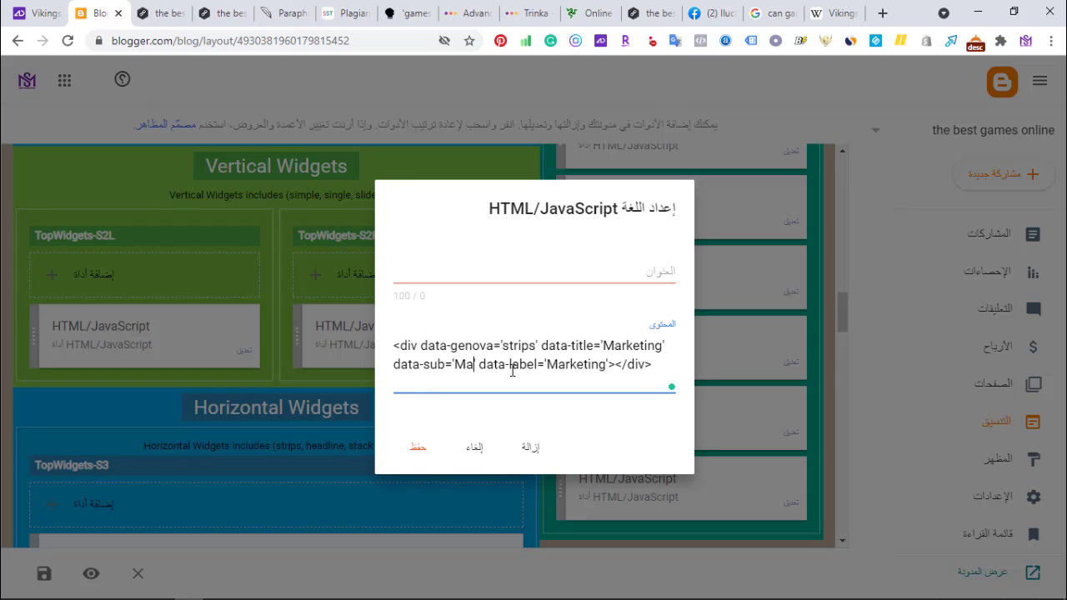
text(rket)
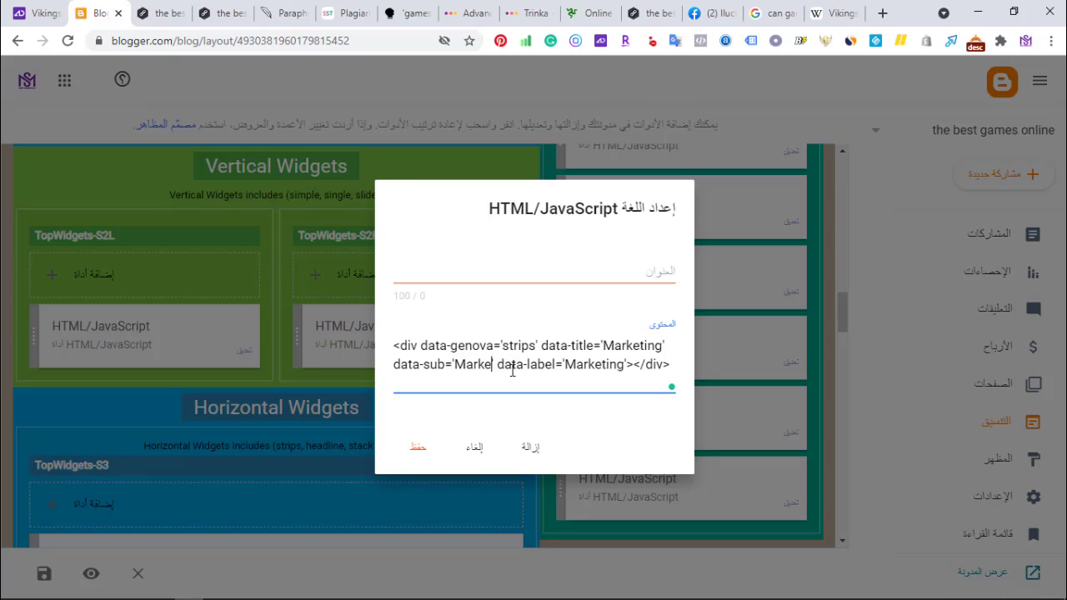
text(ing)
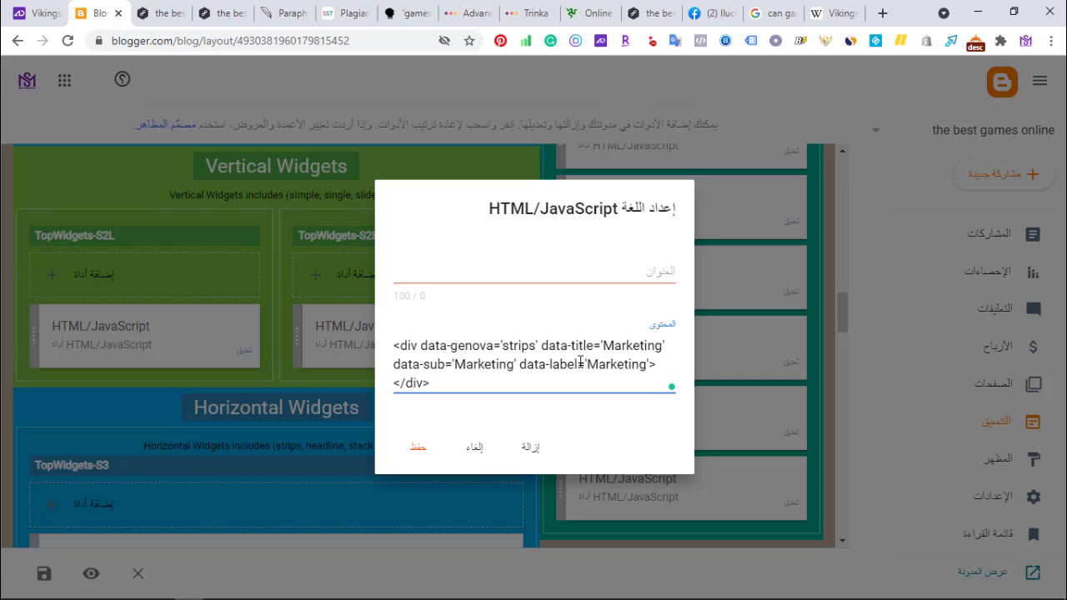
drag(606, 345, 656, 350)
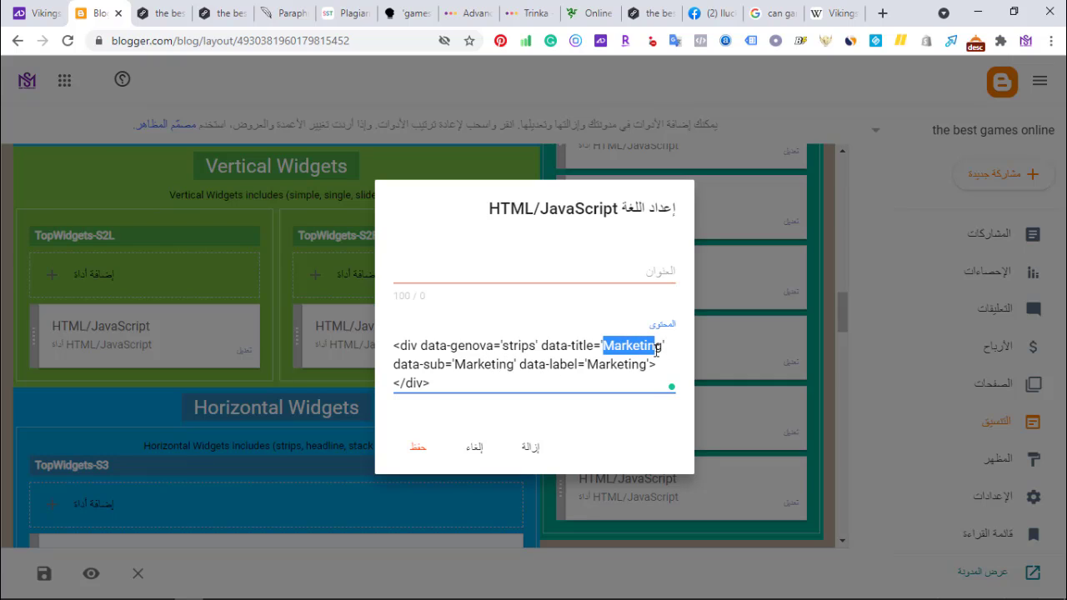
drag(456, 364, 506, 364)
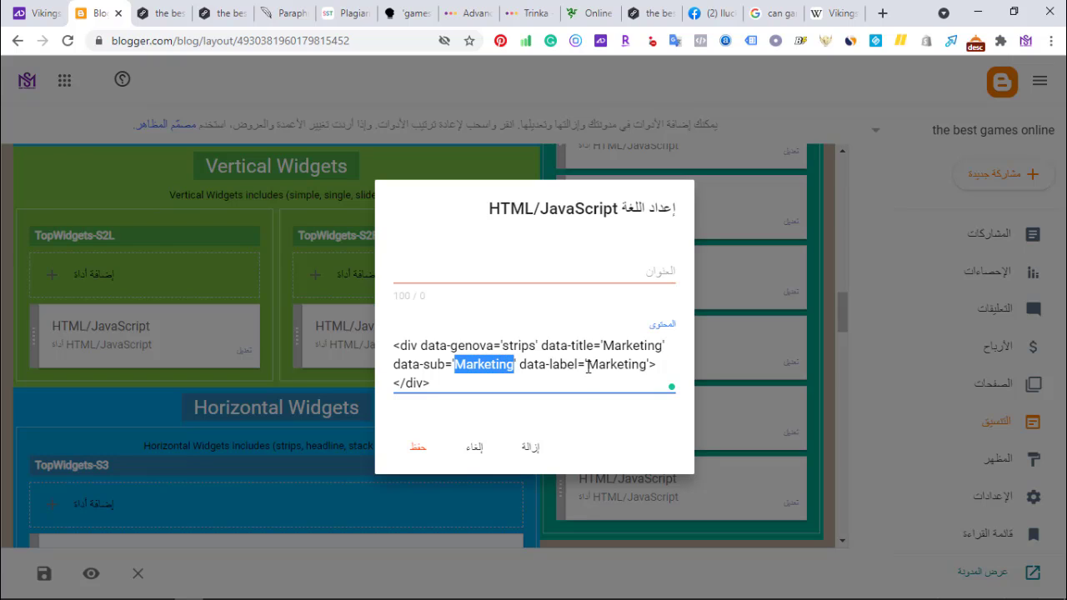
drag(588, 367, 632, 367)
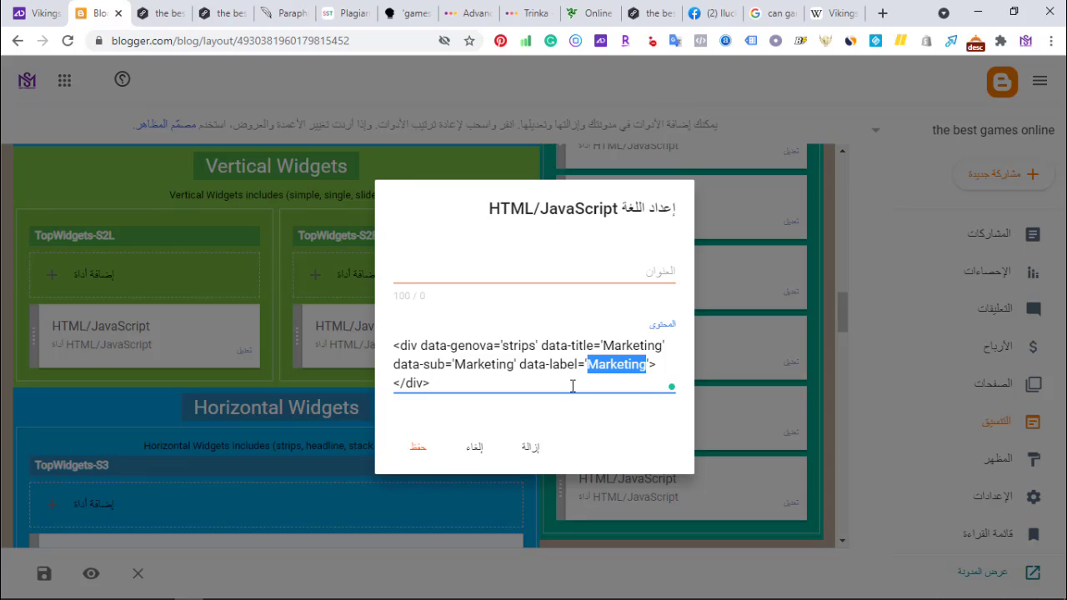
click(421, 450)
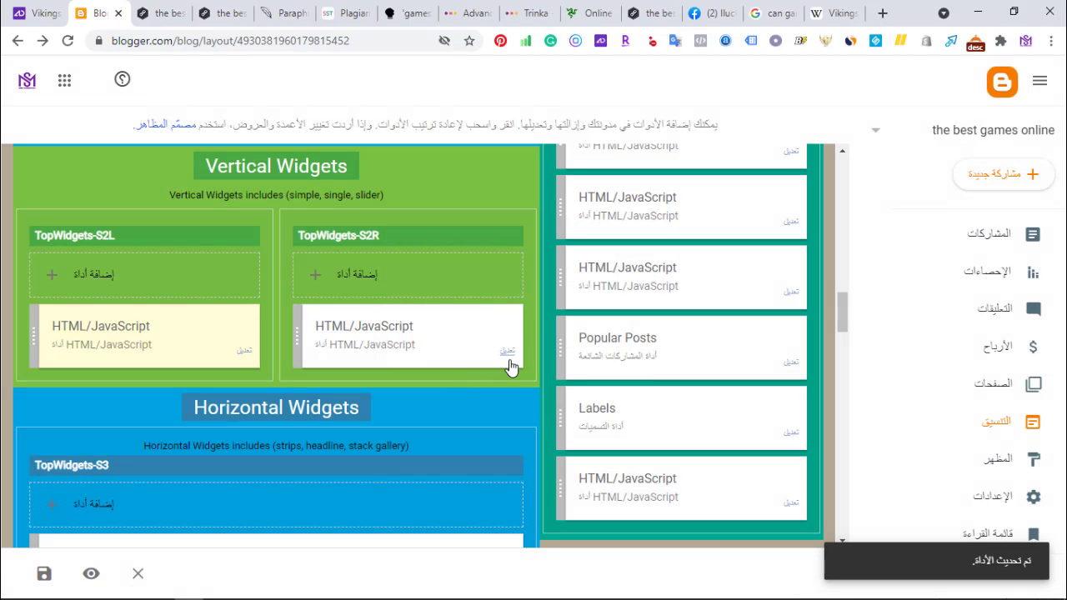
Step: Change the data-sub value of the TopWidgets-S2R gadget to Marketing and save the gadget
click(508, 360)
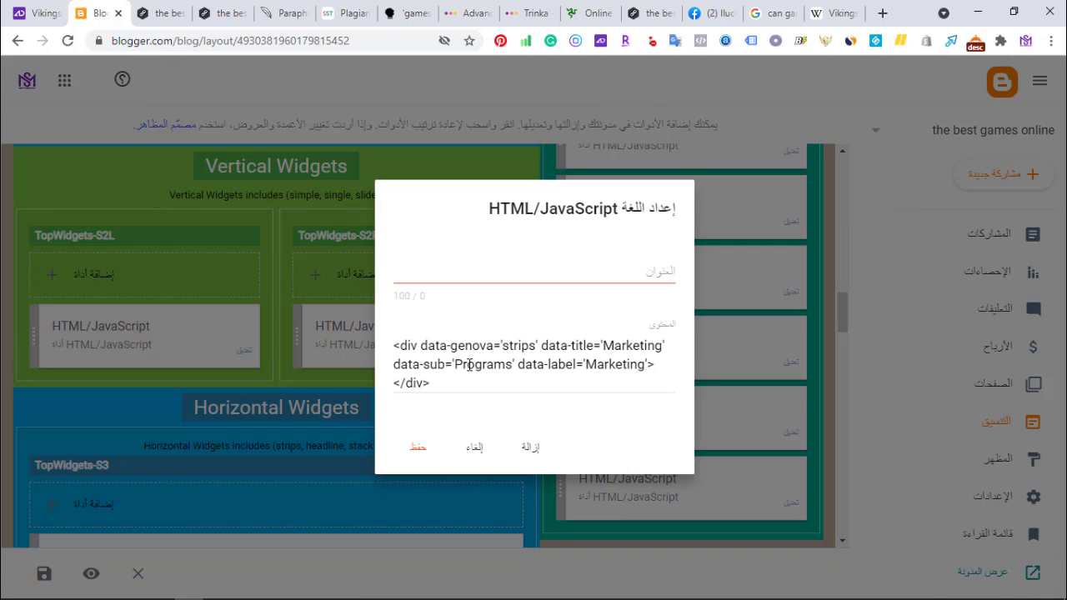
drag(456, 365, 509, 372)
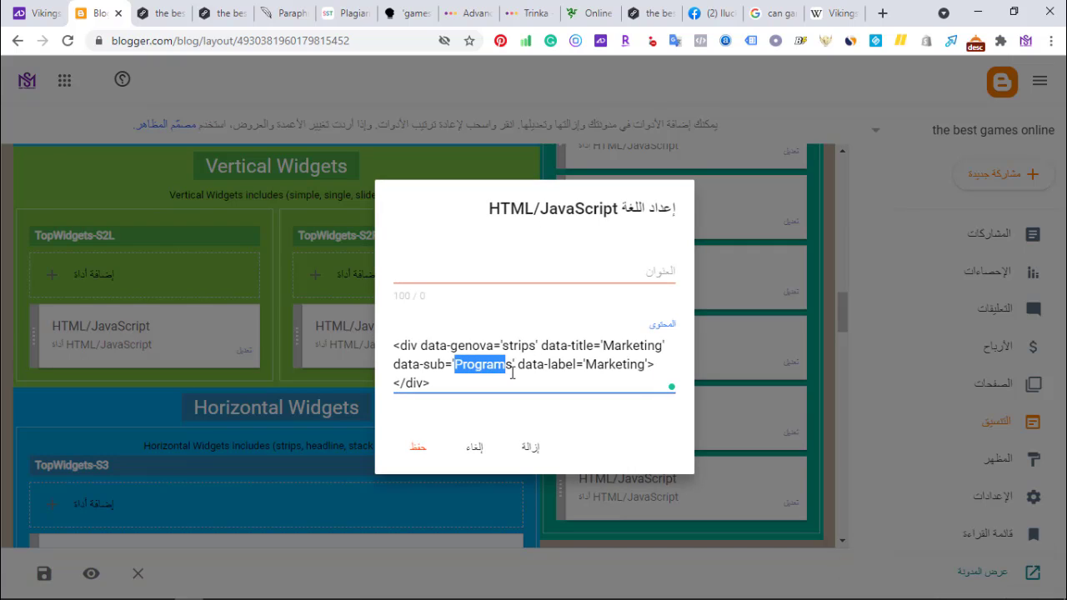
text(Mark)
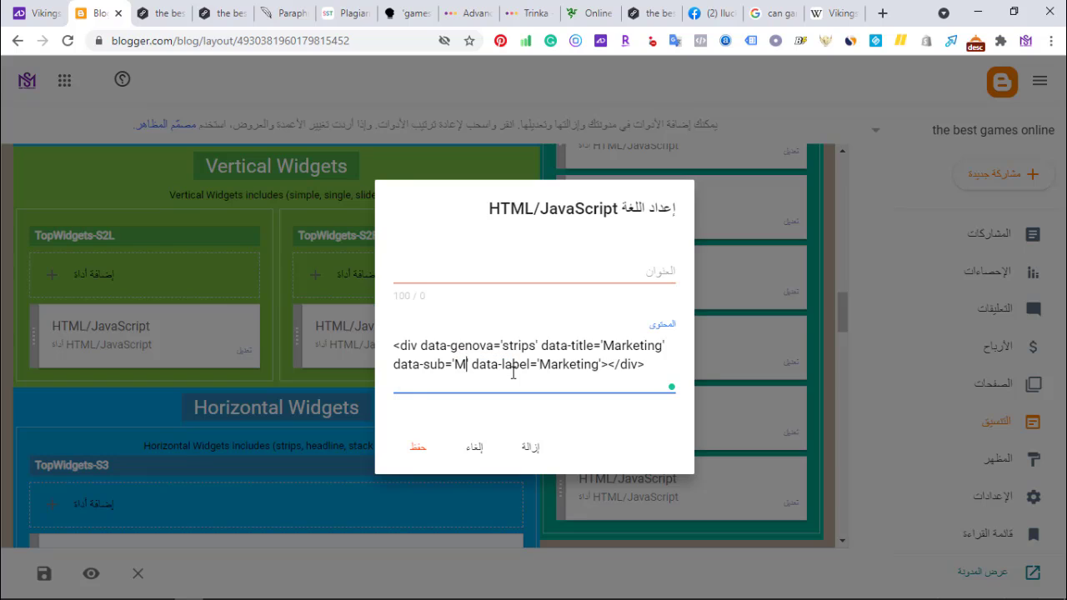
text(eting)
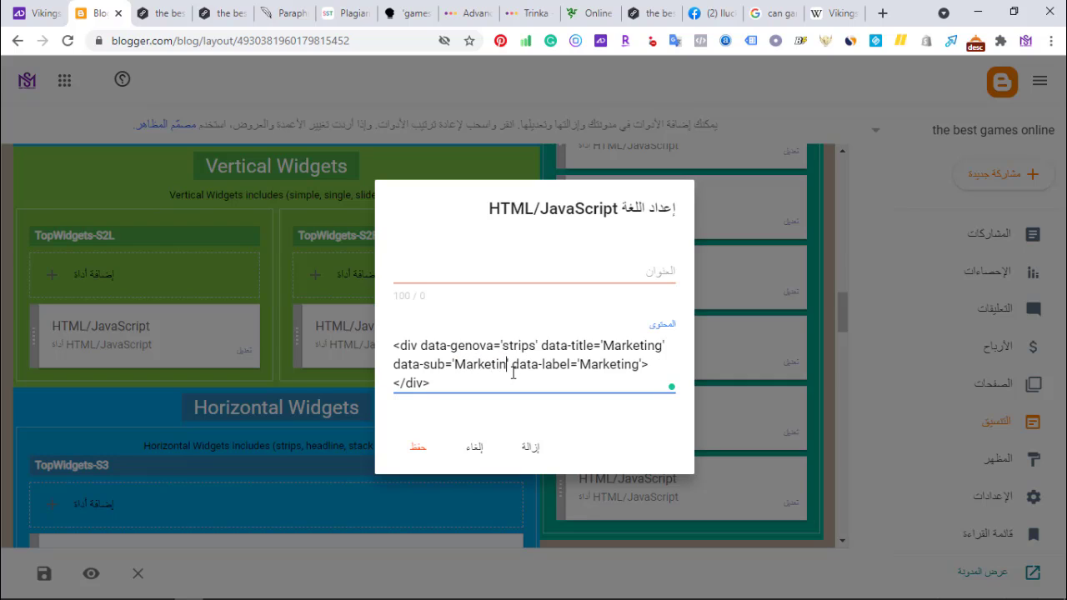
text(')
click(417, 453)
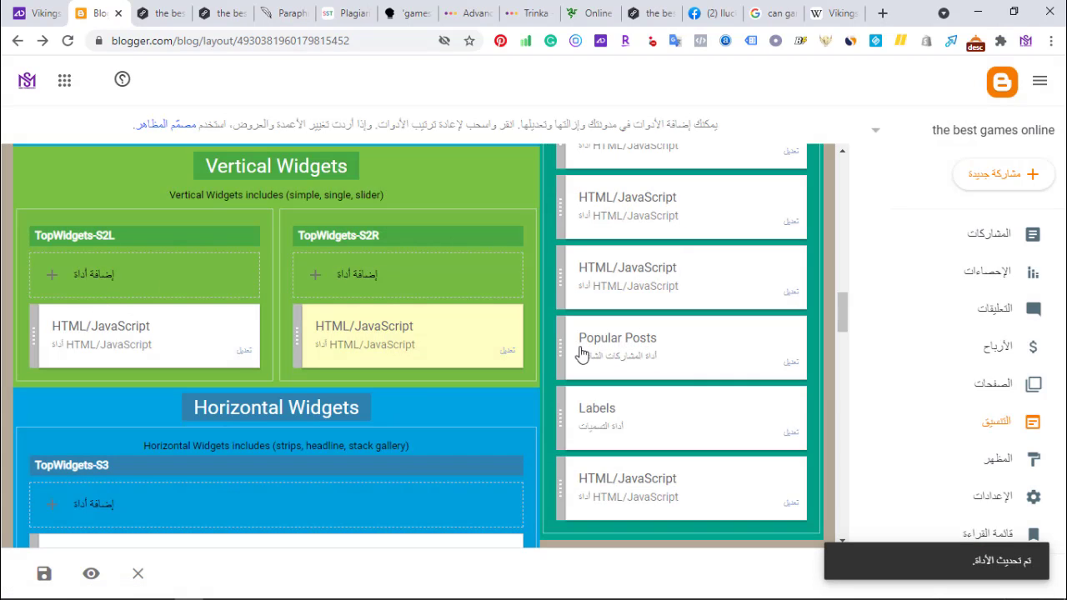
Step: Open the HTML/JavaScript gadget in TopWidgets-S3 to inspect its content, and close it without saving
scroll(841, 323, down, 4)
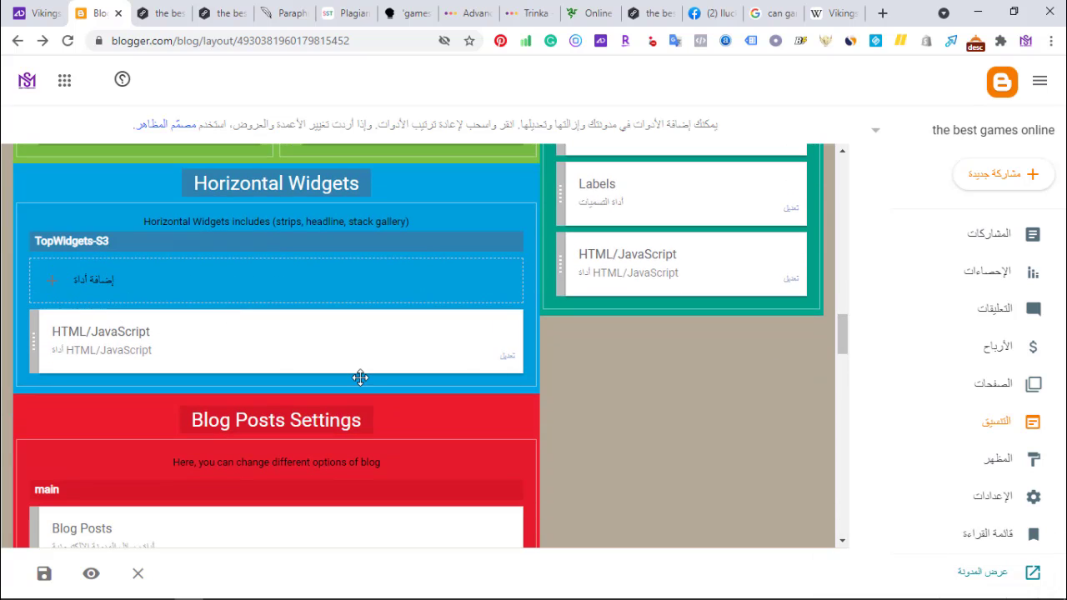
click(508, 357)
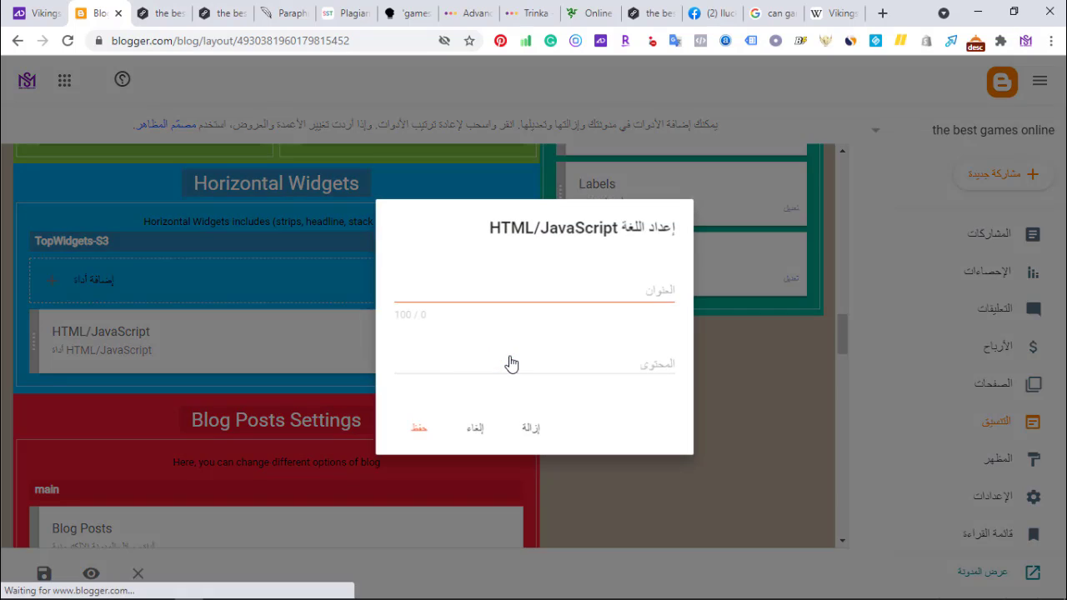
click(631, 356)
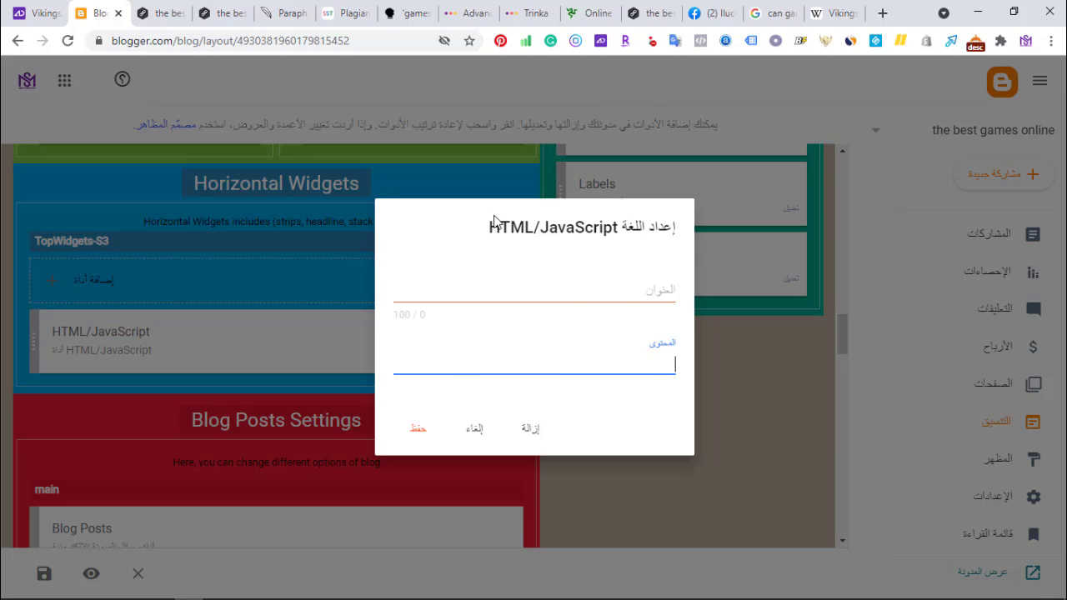
click(472, 433)
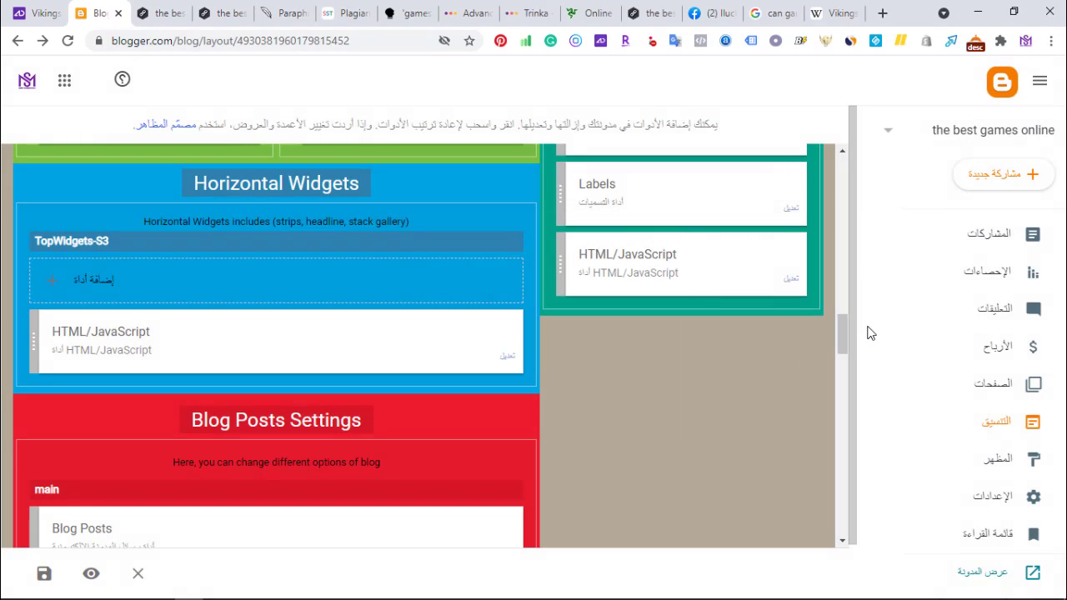
Step: Review the Blog Posts gadget's settings in the main section, including the arrangement of post elements, and close them without saving
drag(845, 334, 845, 363)
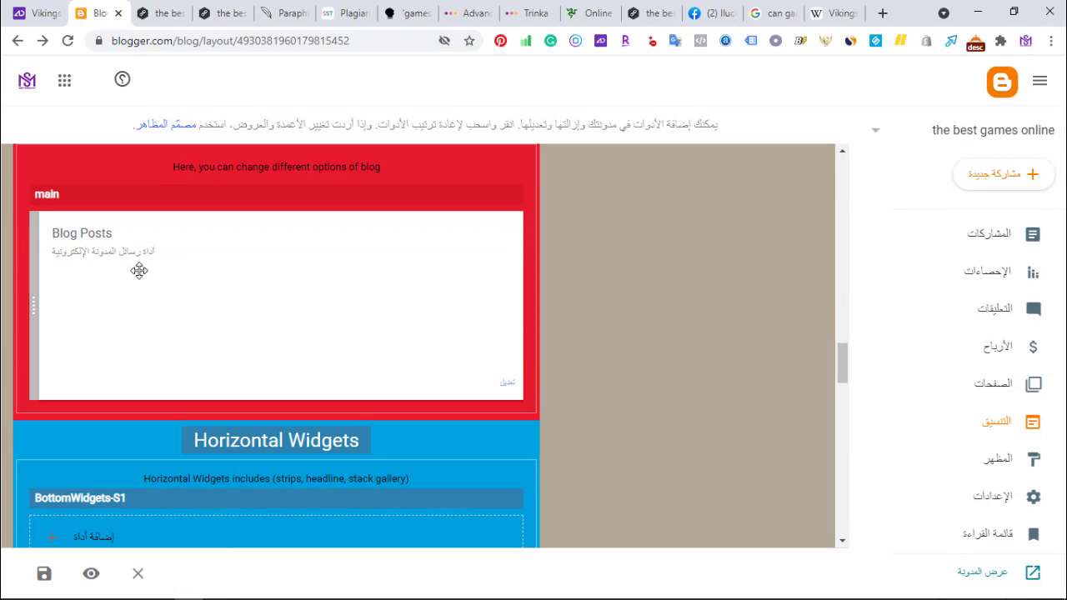
click(506, 385)
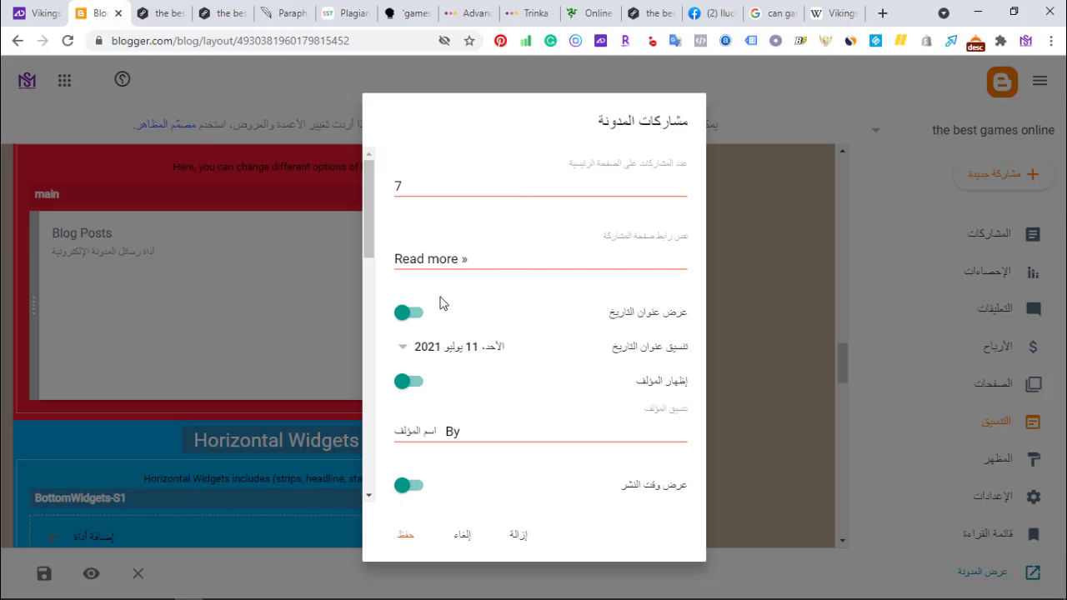
drag(368, 250, 365, 453)
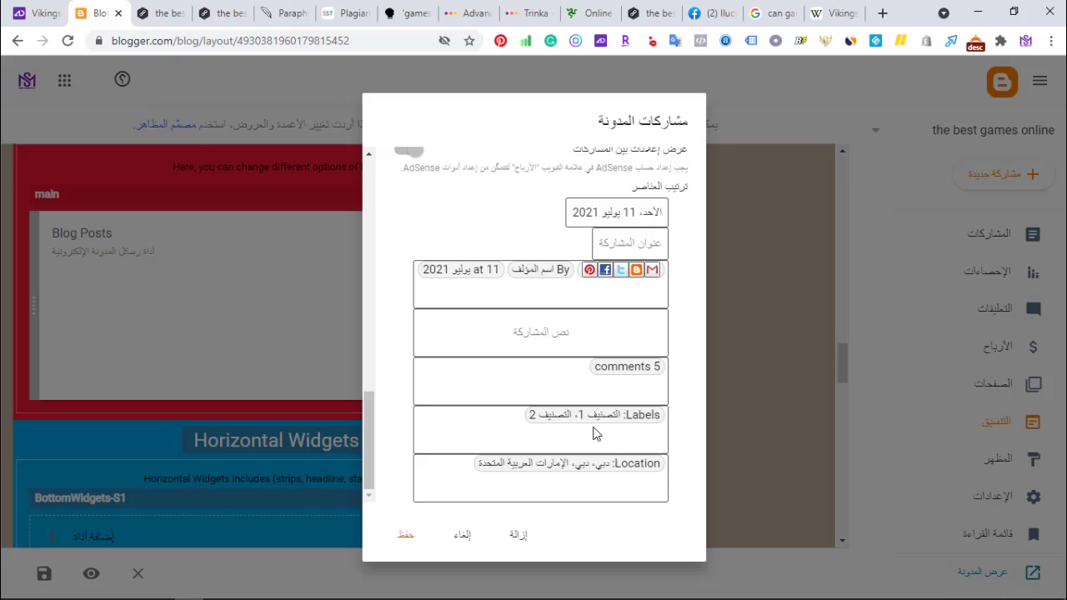
click(464, 538)
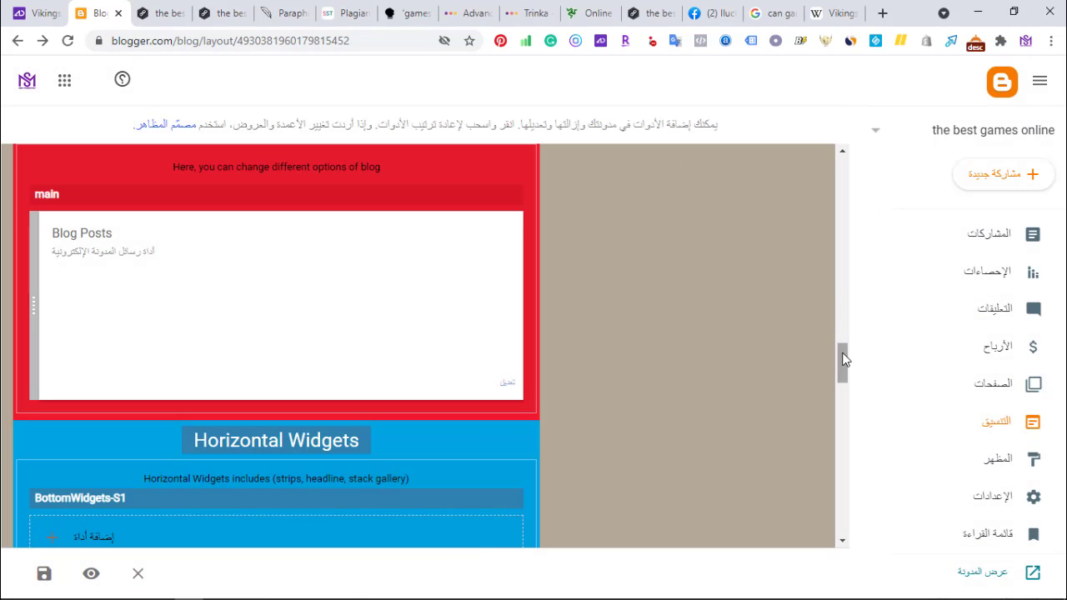
Step: Look over the BottomWidgets sections of the layout and compare them with the Games block on the gamesrazer.com home page
drag(843, 359, 841, 395)
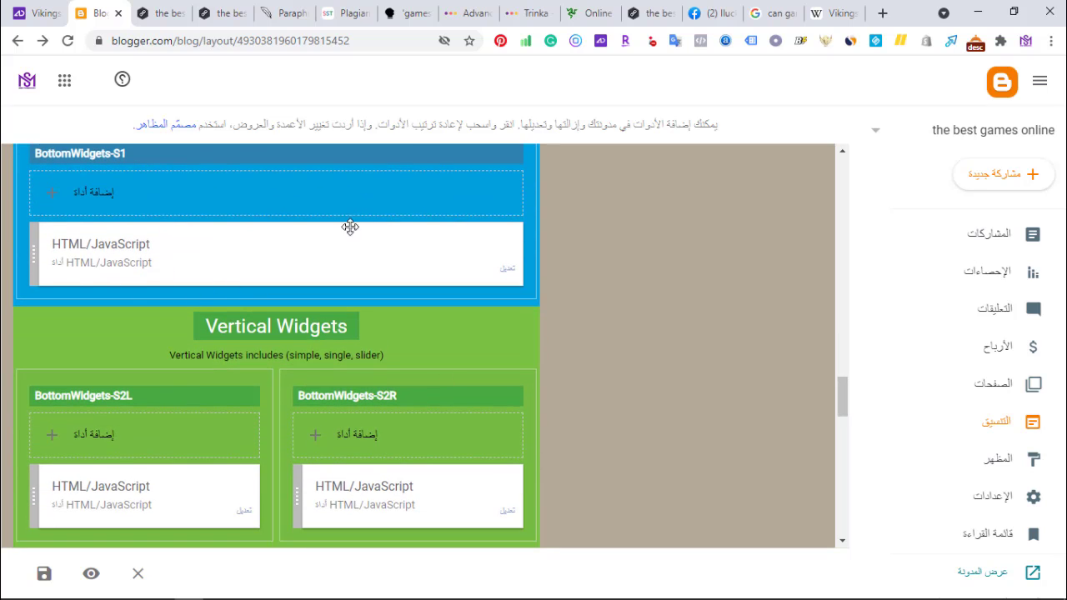
click(585, 12)
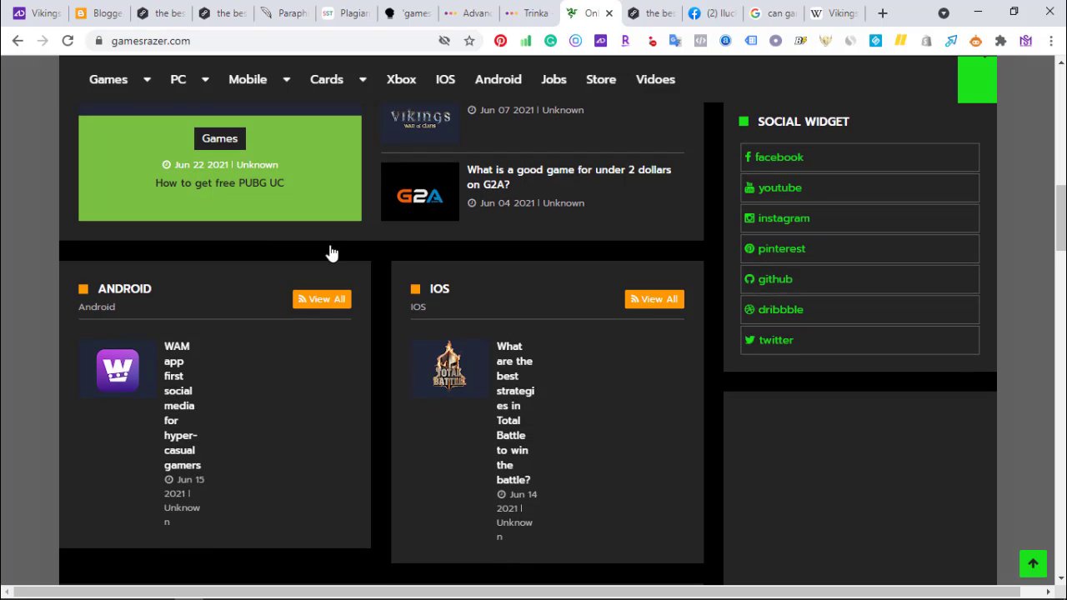
scroll(812, 240, up, 3)
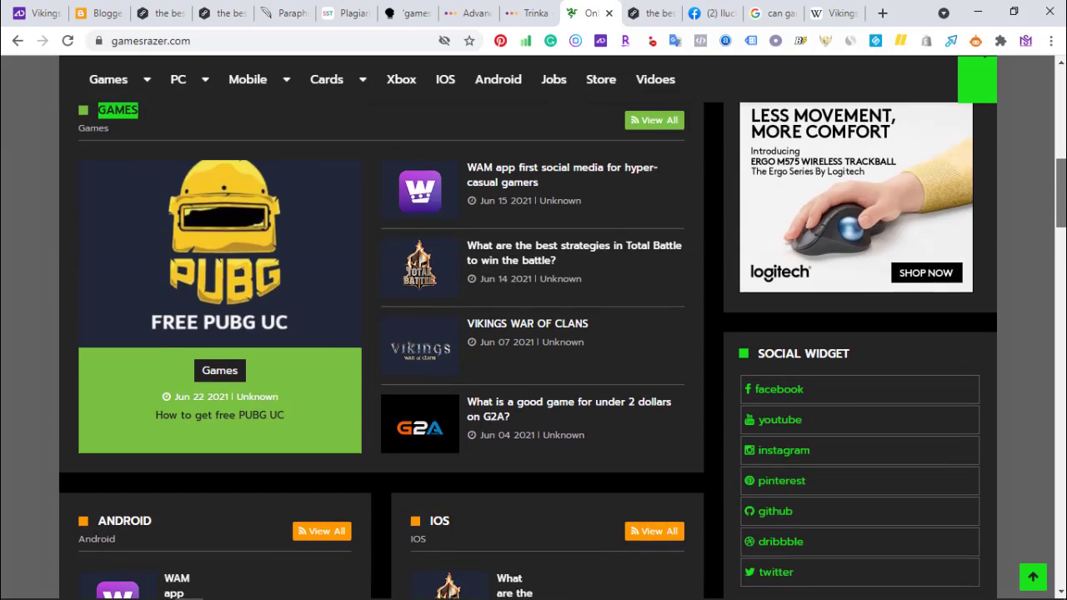
scroll(112, 357, up, 1)
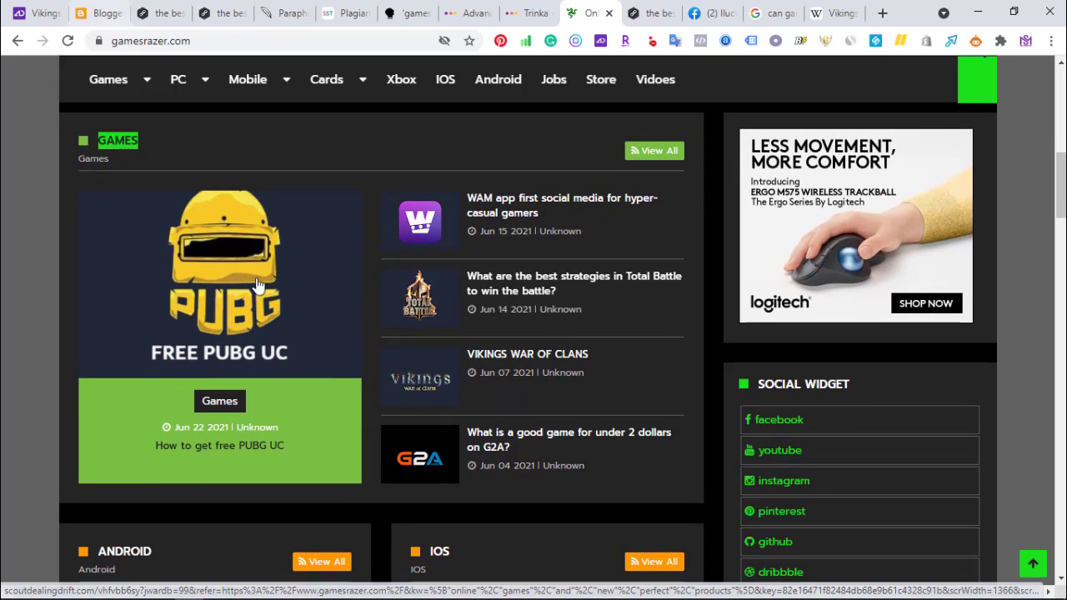
Step: Return to the Blogger layout, inspect the HTML/JavaScript gadget in FullWidth-Bottom, and close it without saving
key(ctrl+2)
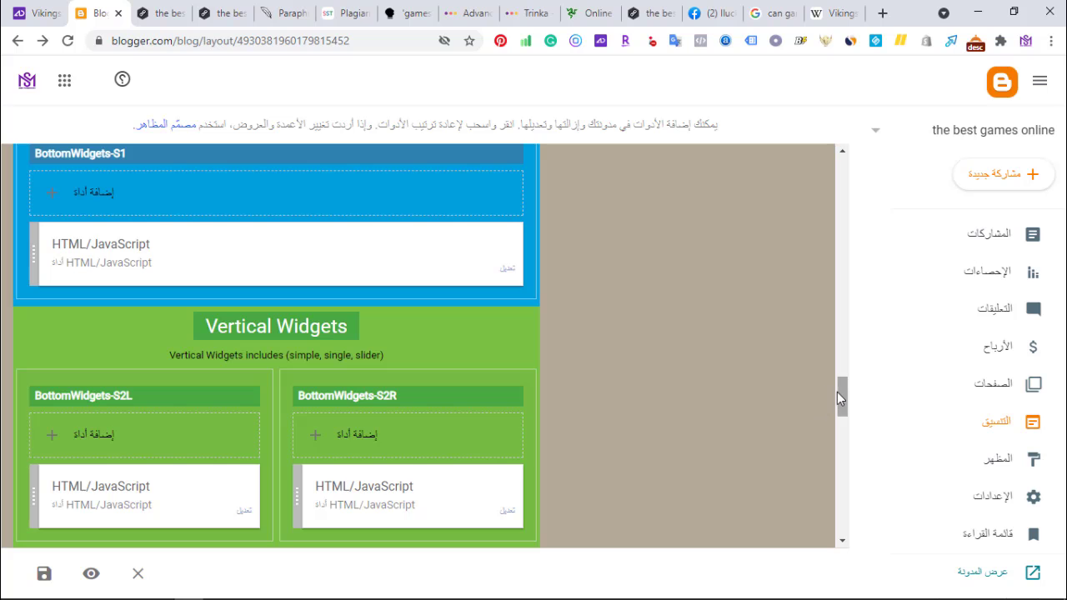
scroll(838, 392, down, 5)
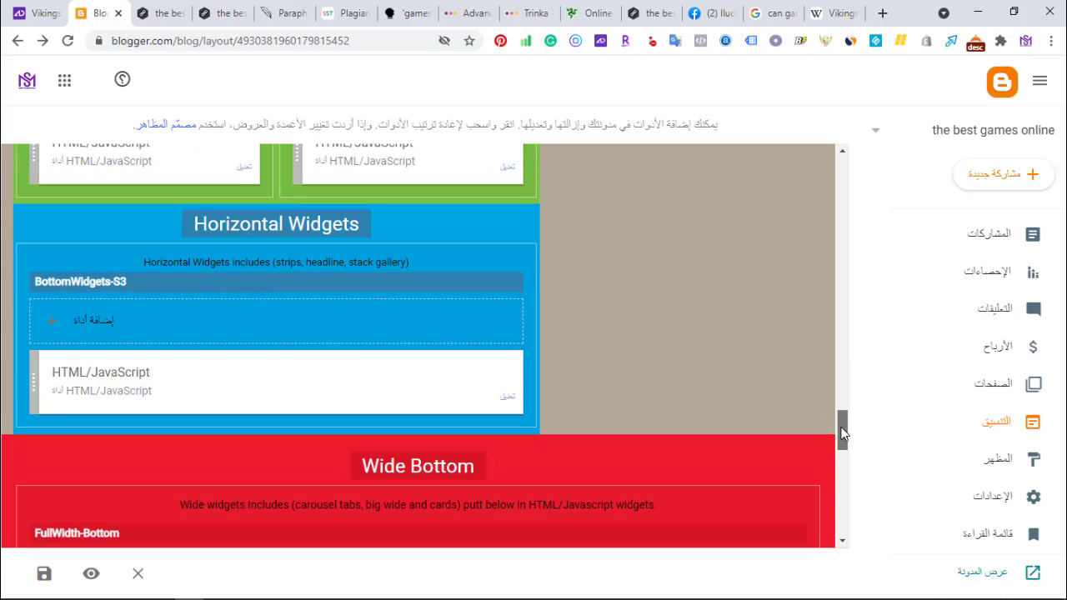
scroll(839, 393, up, 5)
drag(839, 394, 836, 425)
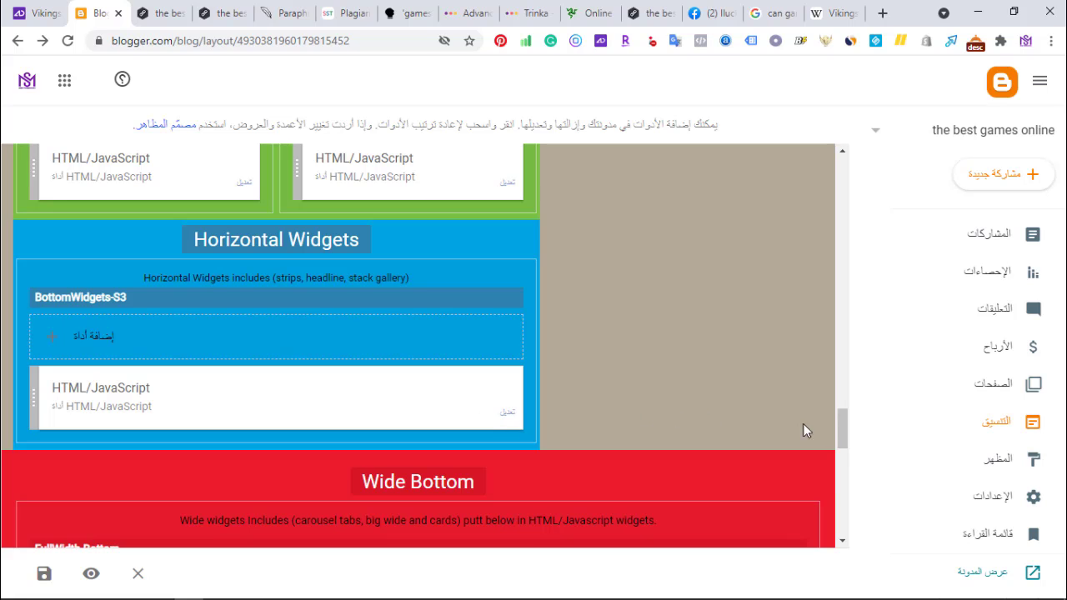
drag(843, 423, 841, 445)
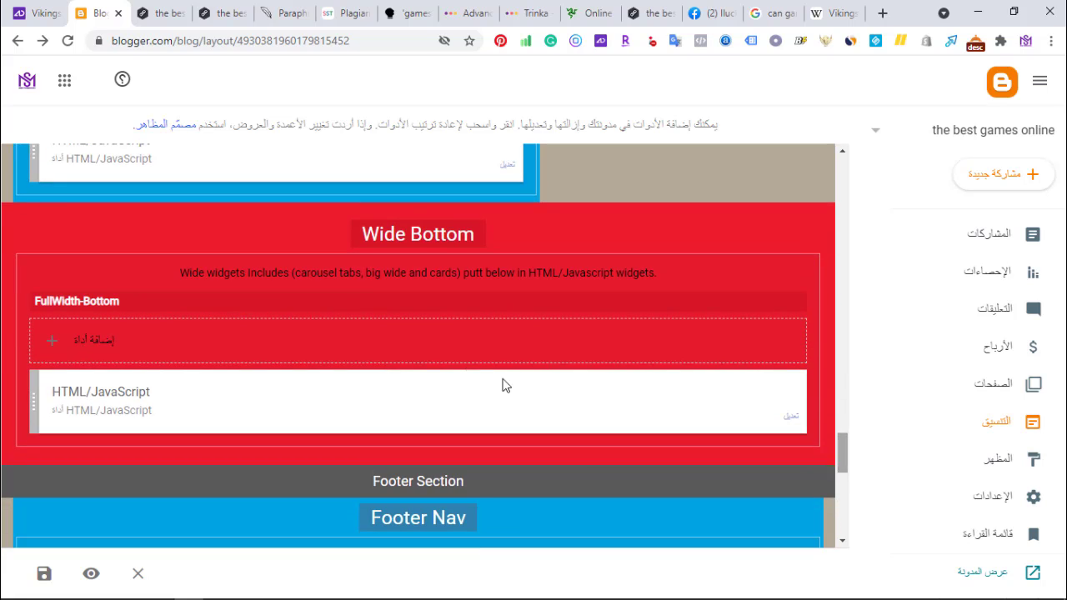
click(790, 419)
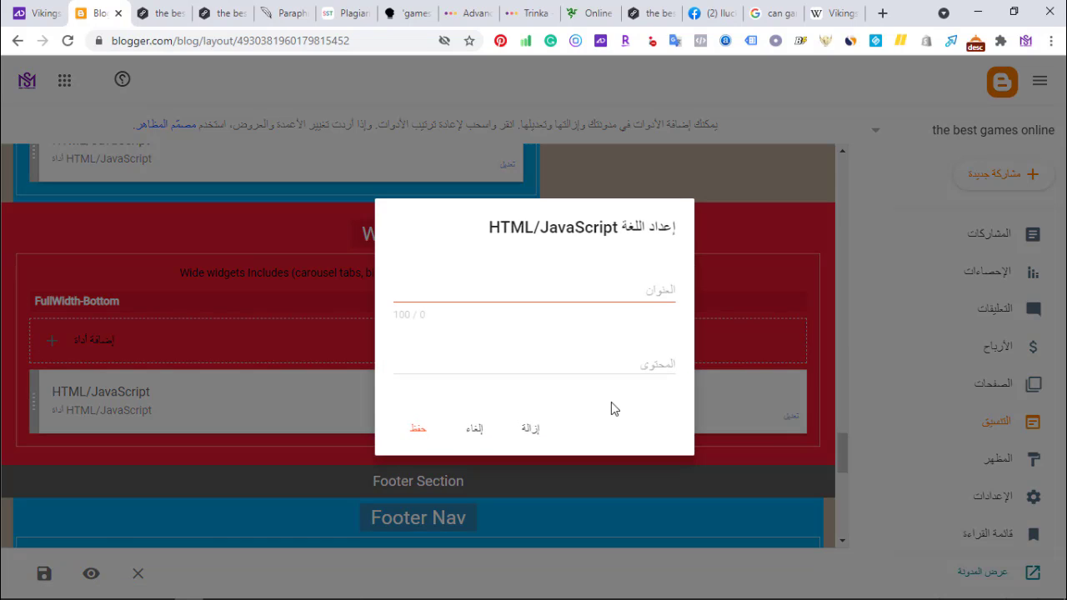
click(642, 361)
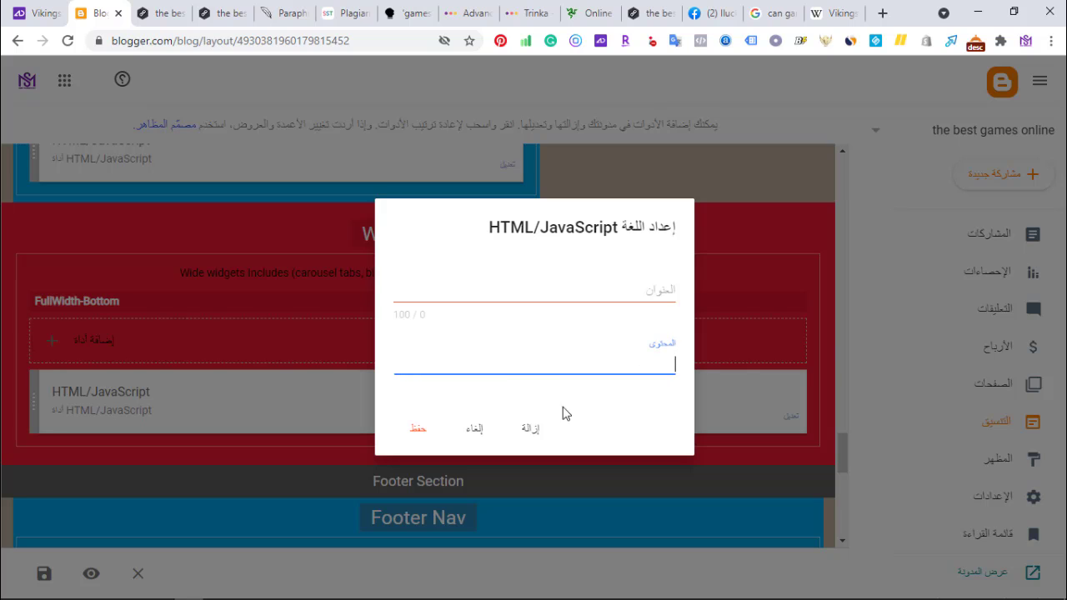
click(477, 431)
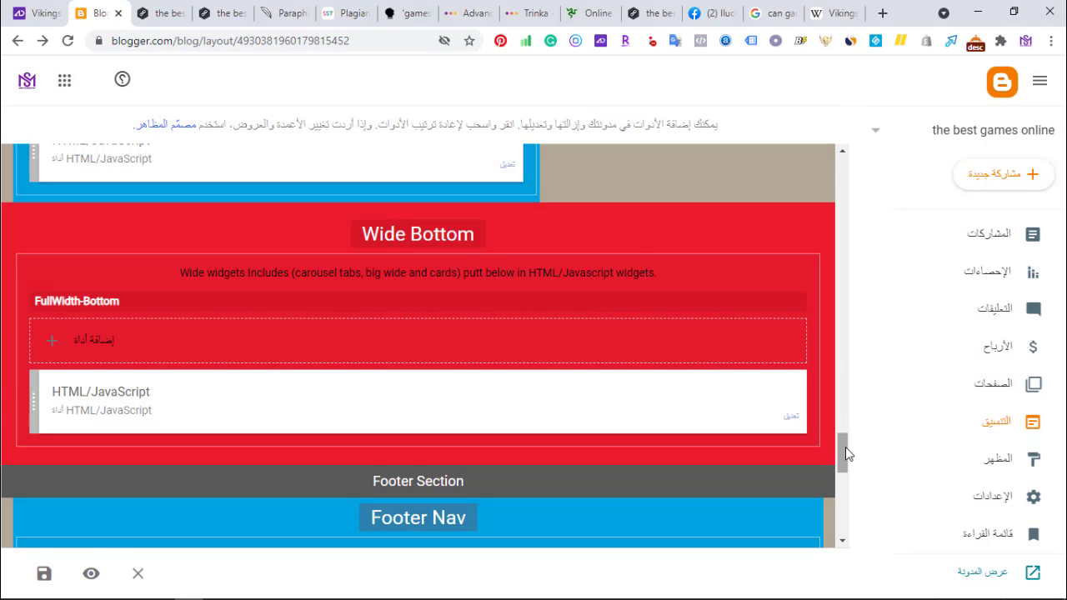
Step: Open the Footer Label gadget in the Footernav section to inspect its content, and close it without saving
drag(845, 447, 838, 478)
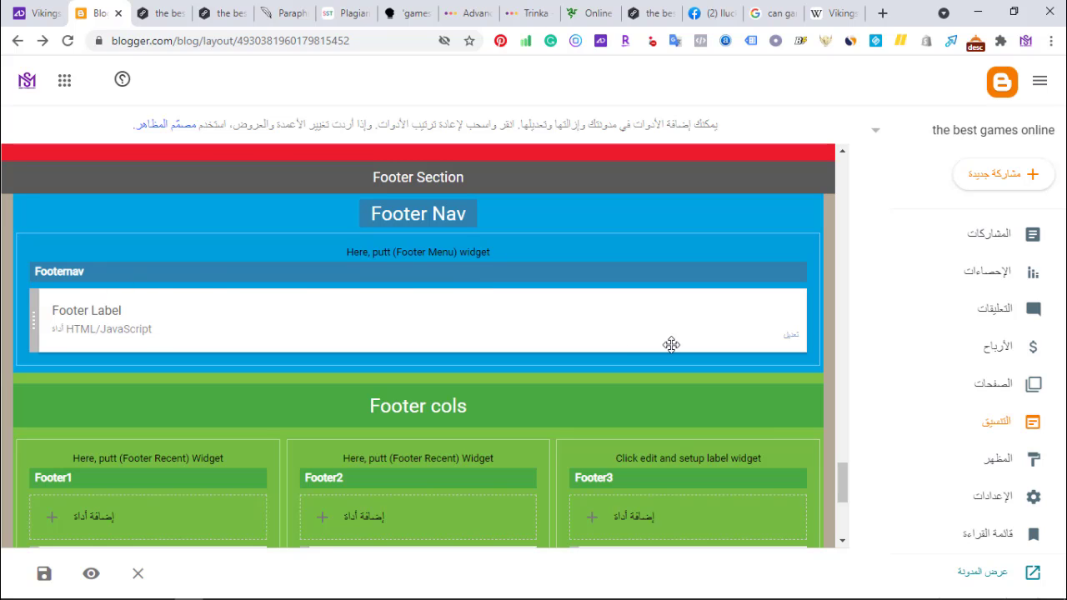
click(795, 343)
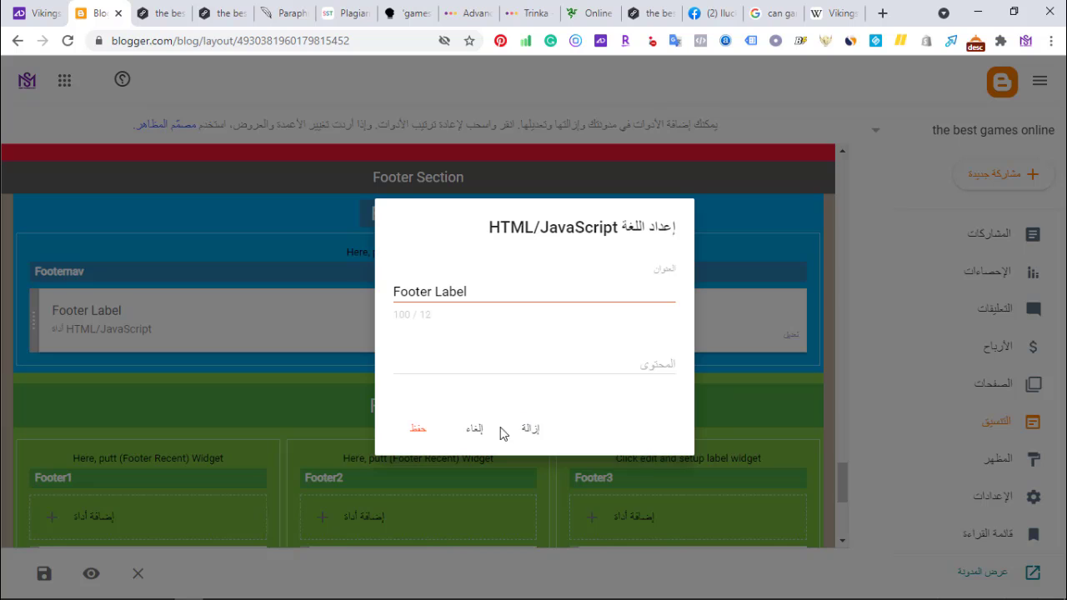
click(472, 430)
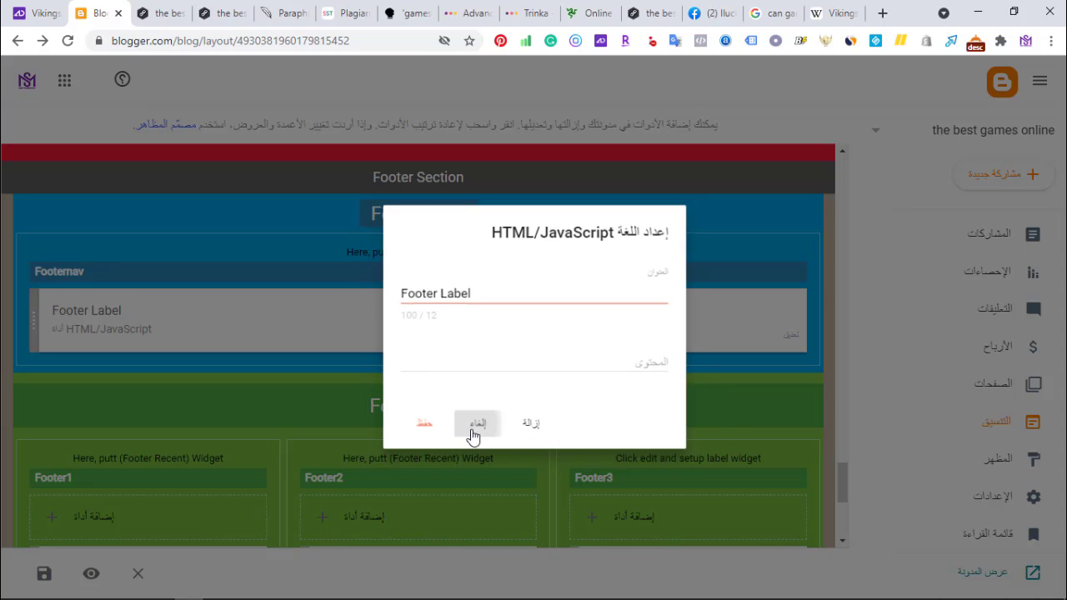
Step: Look over the footer columns and open the About Us gadget's empty content field in the Aboutus section
drag(838, 474, 839, 502)
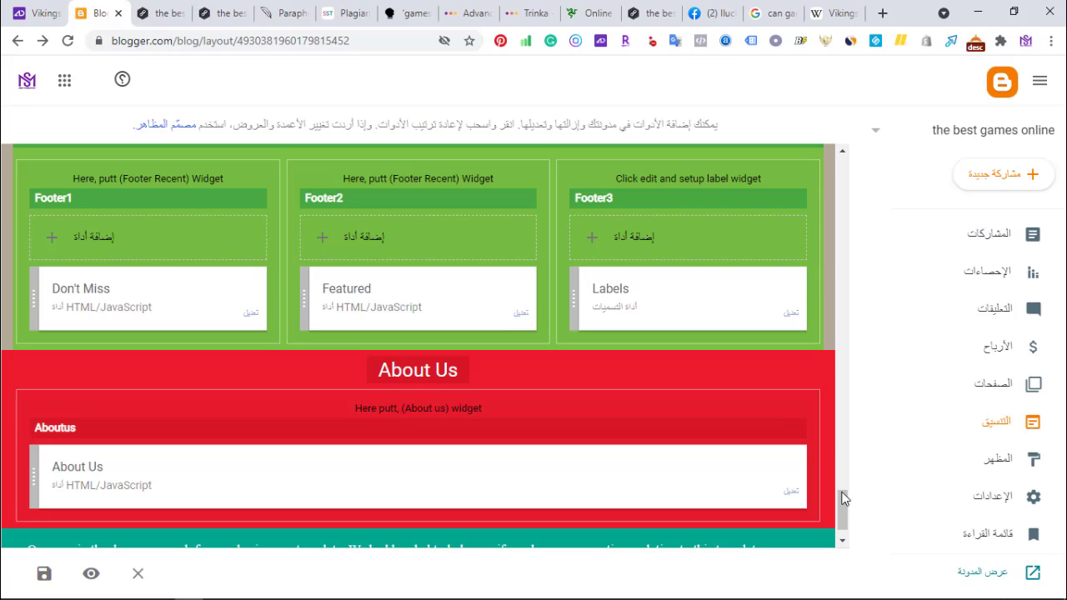
scroll(840, 500, down, 1)
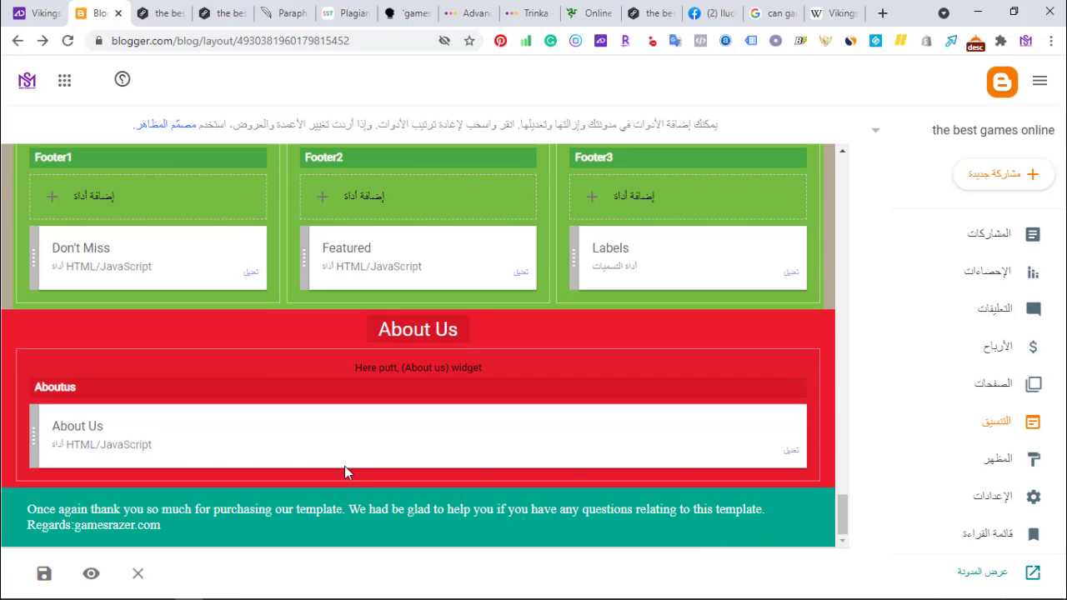
click(792, 452)
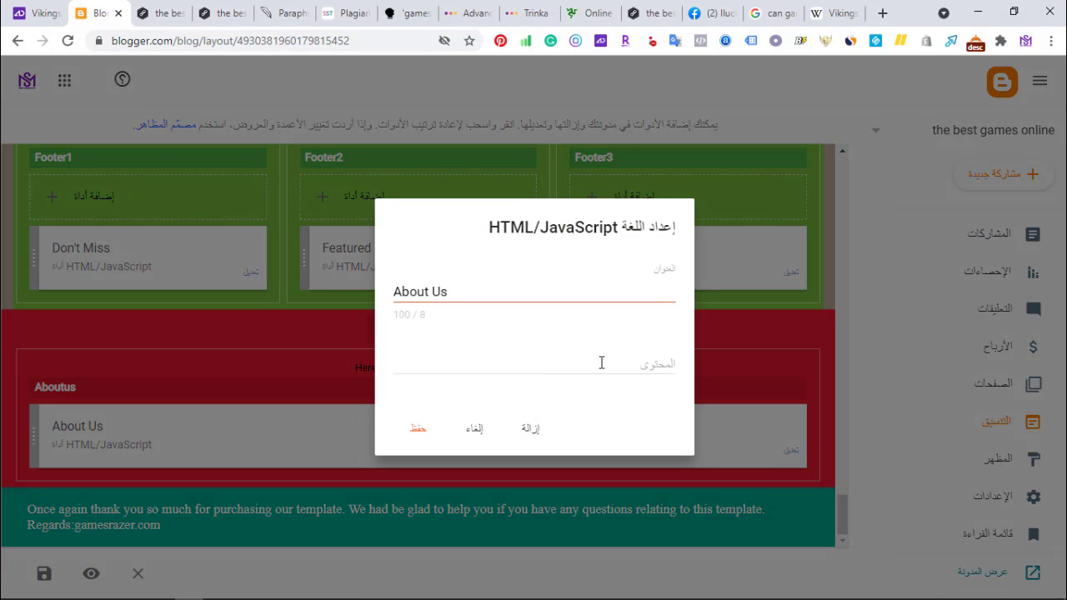
click(601, 363)
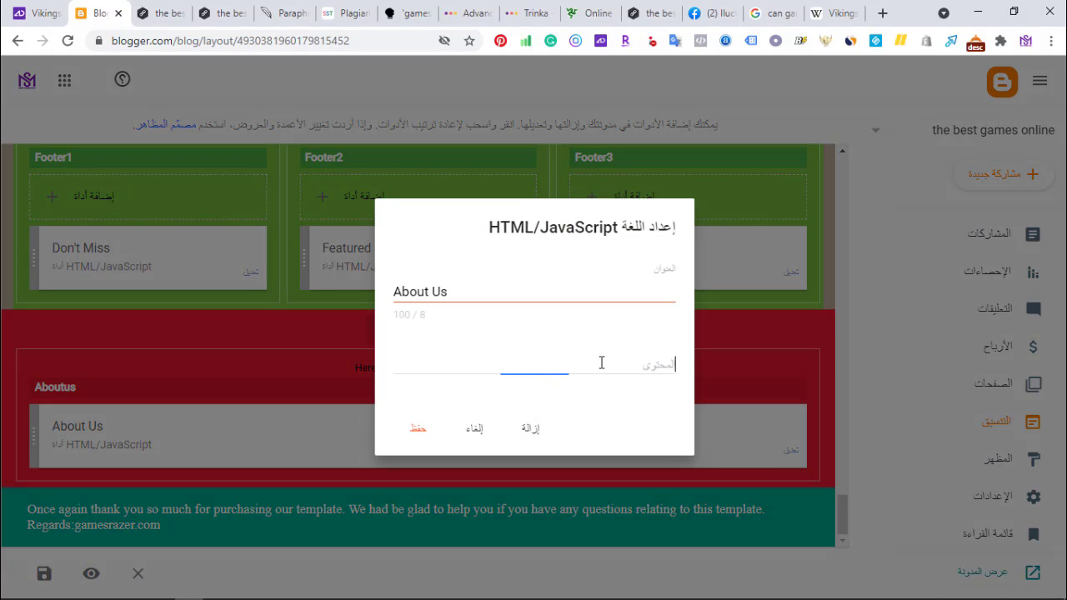
Step: Examine the welcome paragraph at the foot of the gamesrazer.com home page, and return to Blogger to close the About Us gadget without saving
click(642, 6)
click(588, 12)
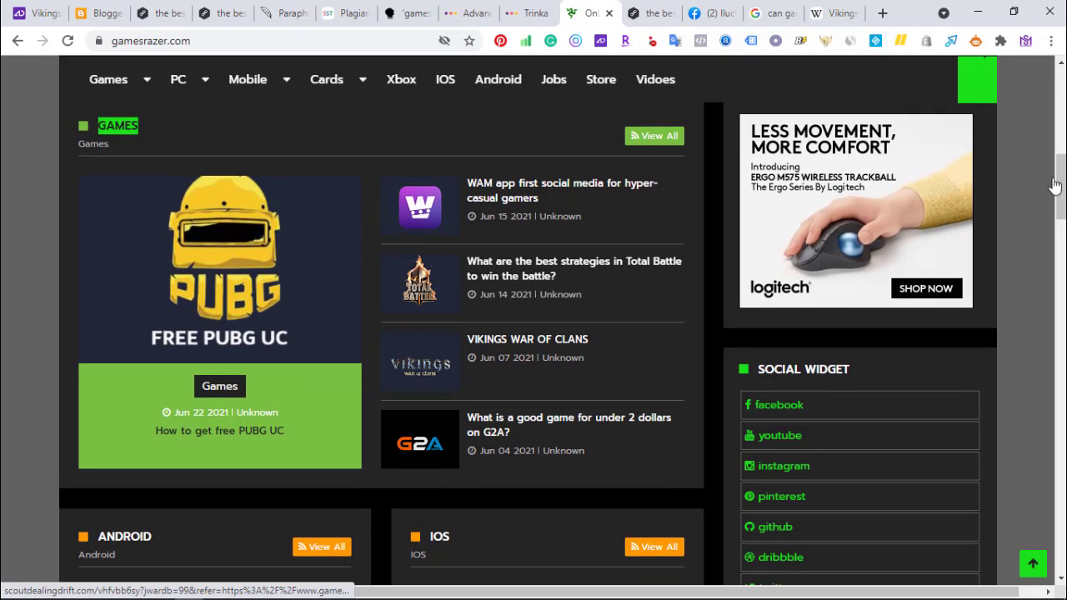
drag(1054, 187, 1061, 577)
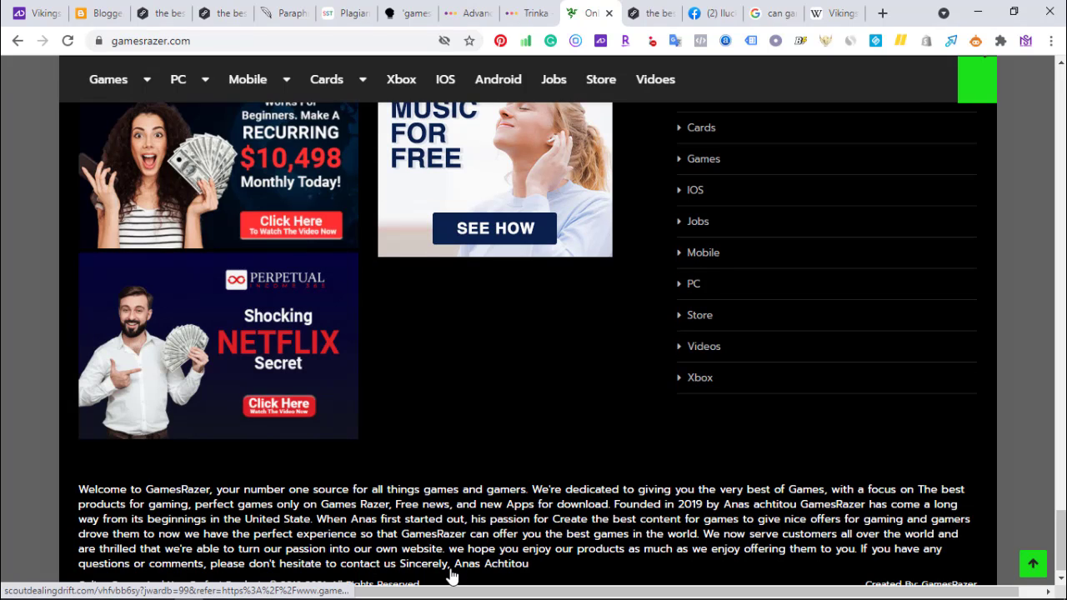
click(543, 571)
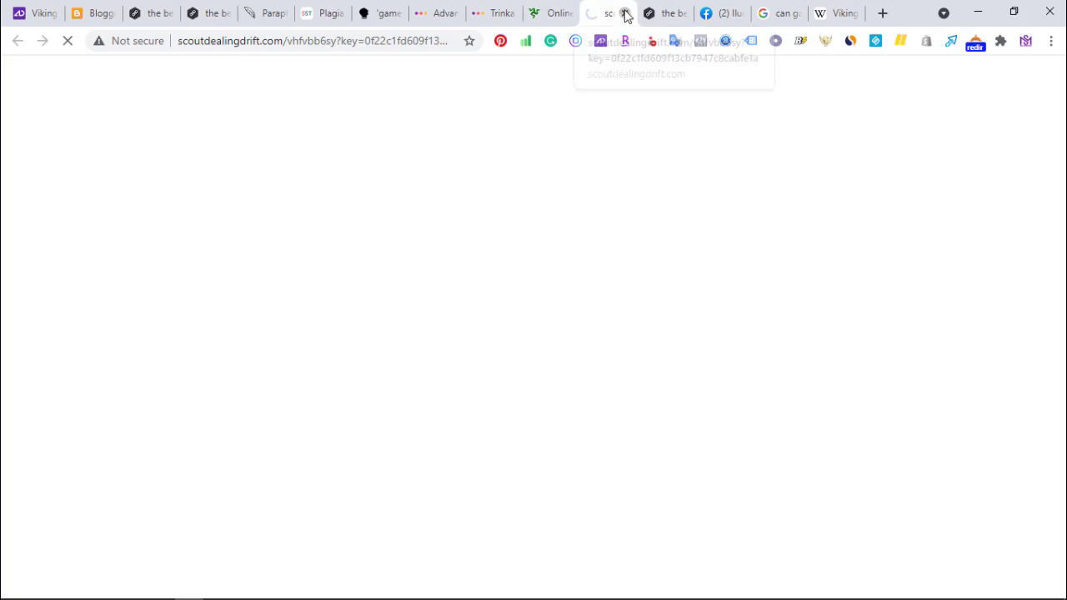
click(625, 14)
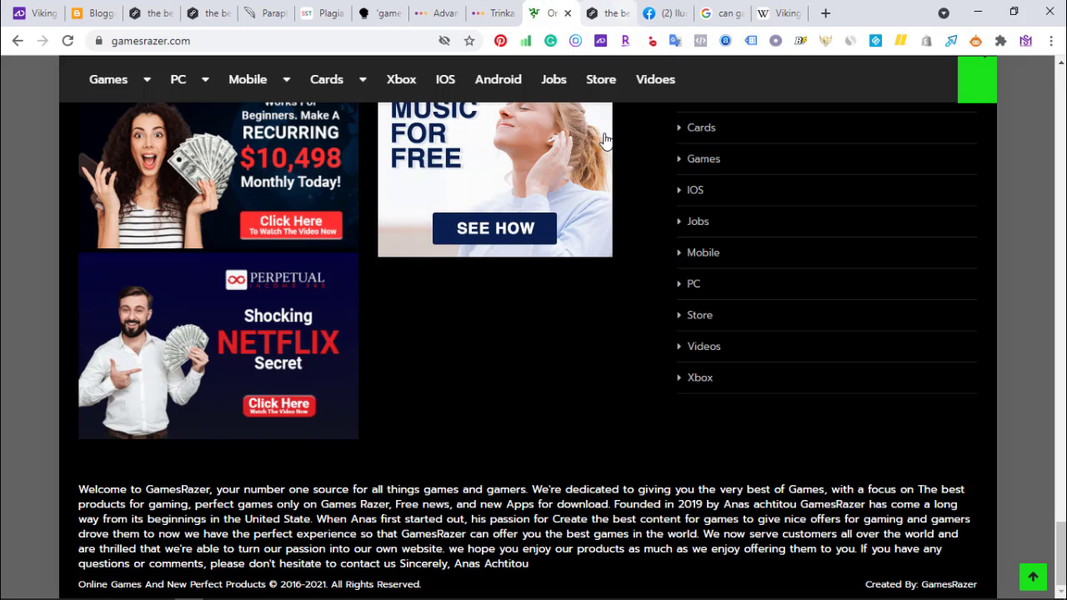
drag(400, 489, 542, 559)
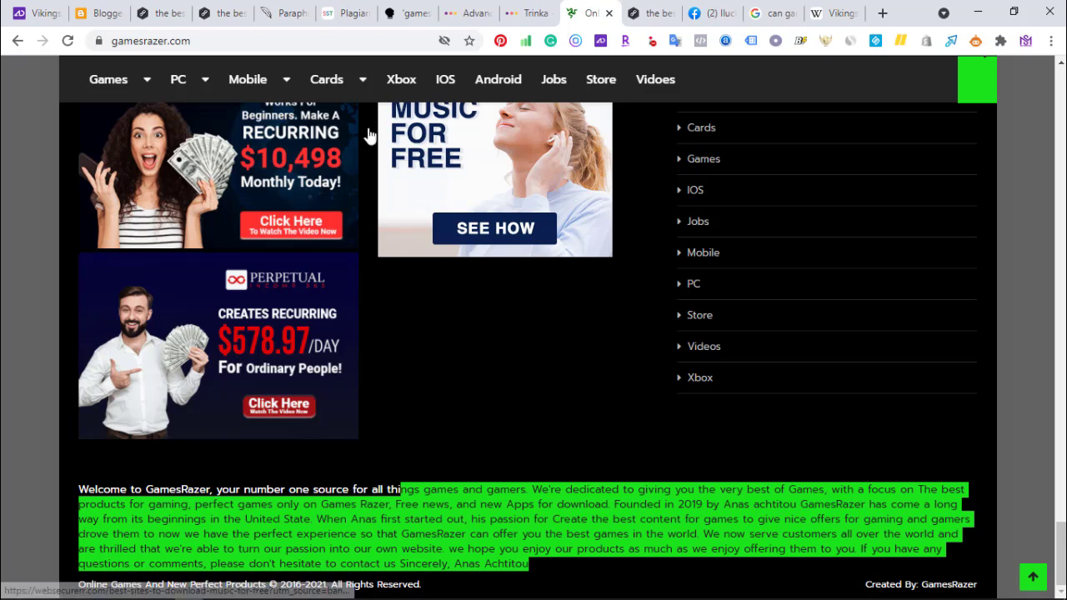
click(97, 10)
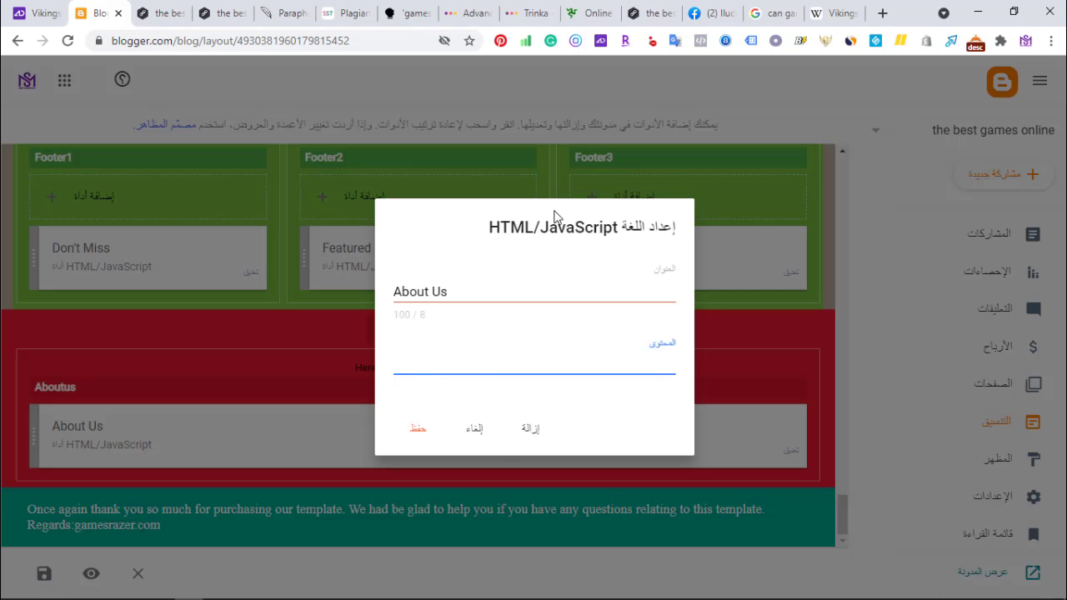
click(475, 434)
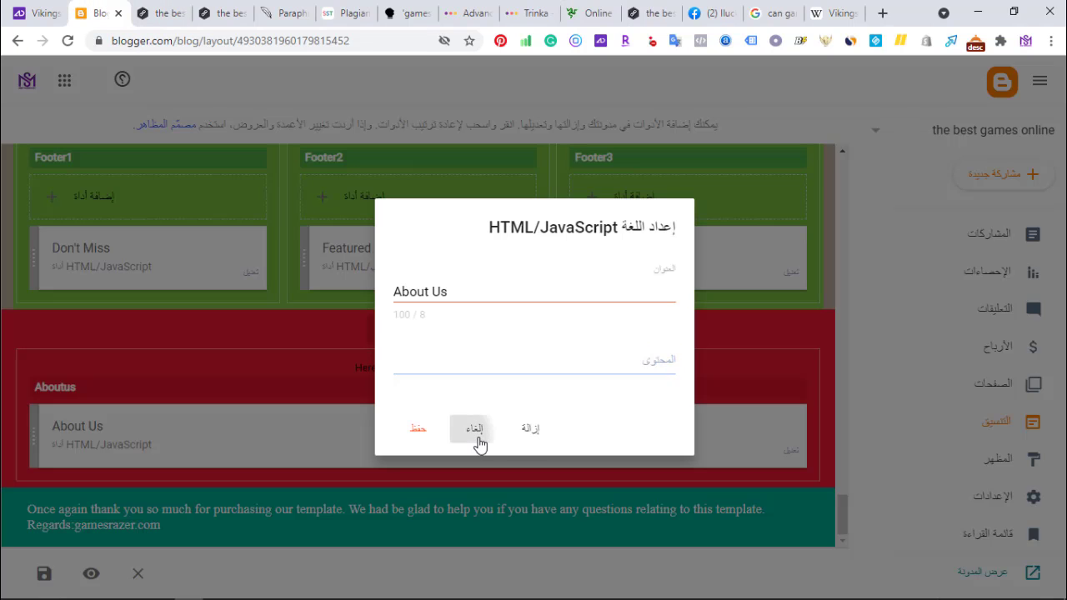
Step: Open the blog theme's HTML code for editing and search it for "gamesrazer"
click(1000, 462)
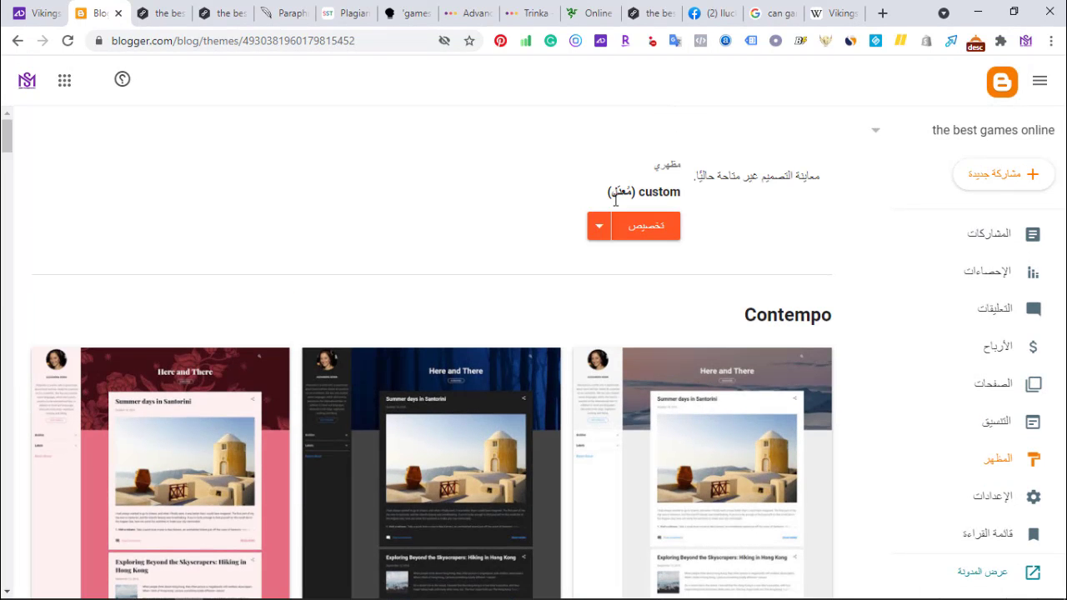
click(599, 232)
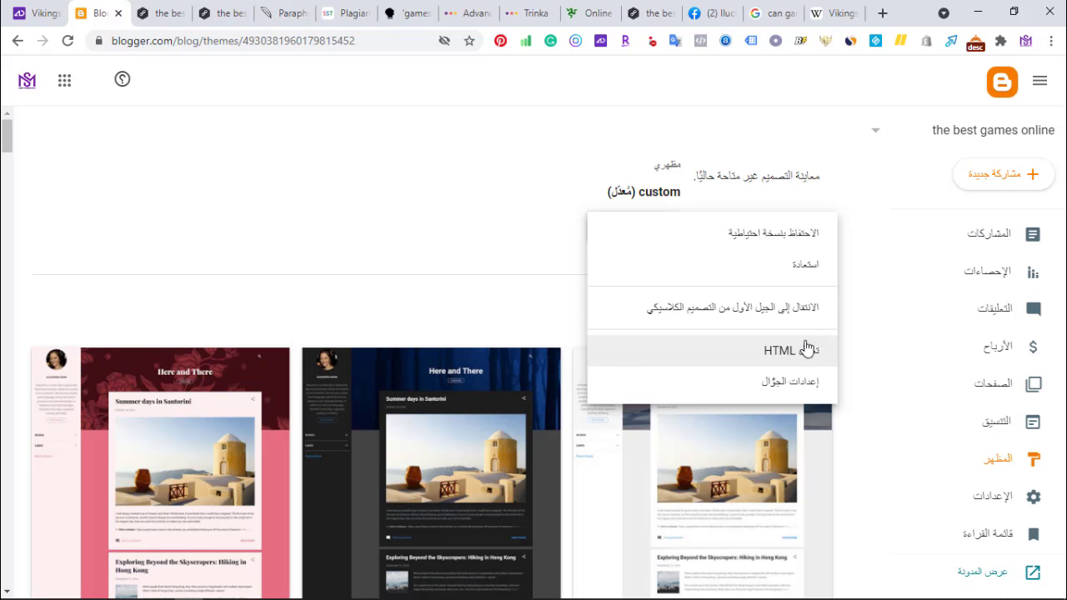
click(790, 351)
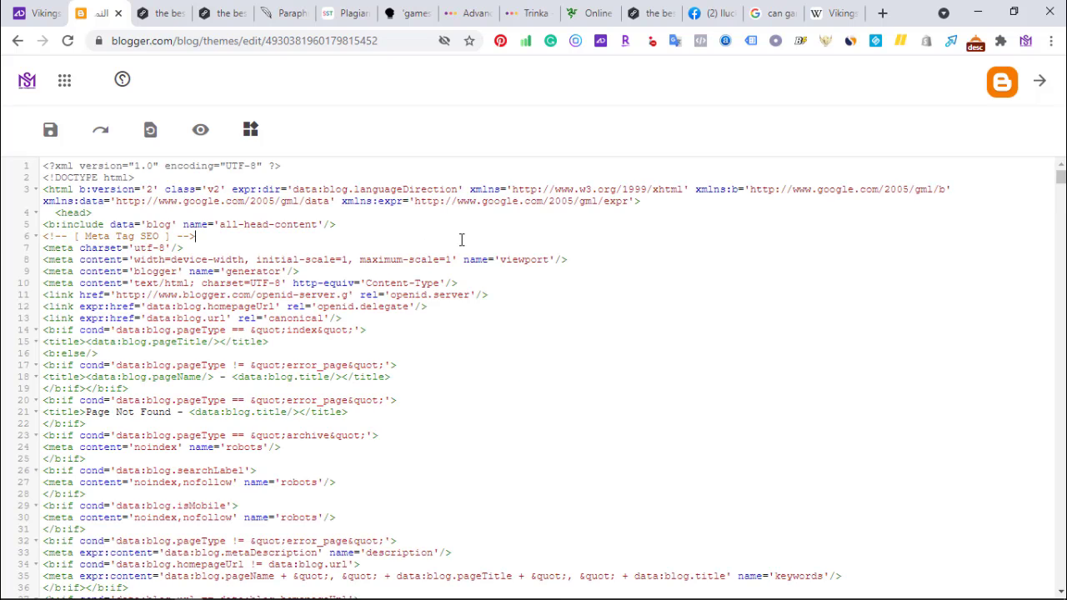
key(ctrl+f)
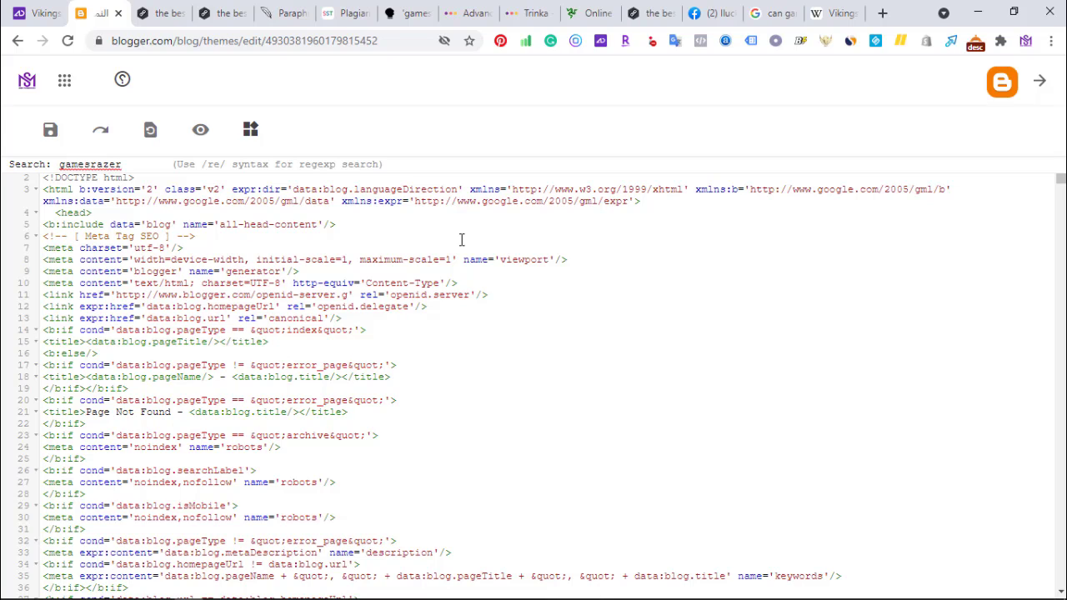
text(gamesrazer)
key(Return)
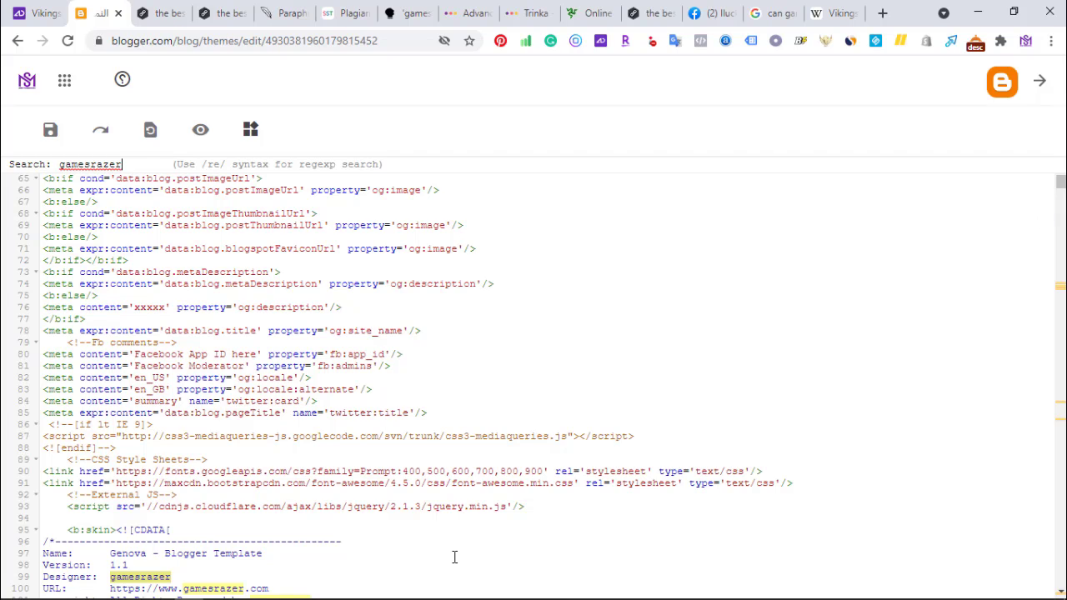
Step: Highlight the gamesrazer name in the Designer and URL lines of the template header comment
double_click(121, 576)
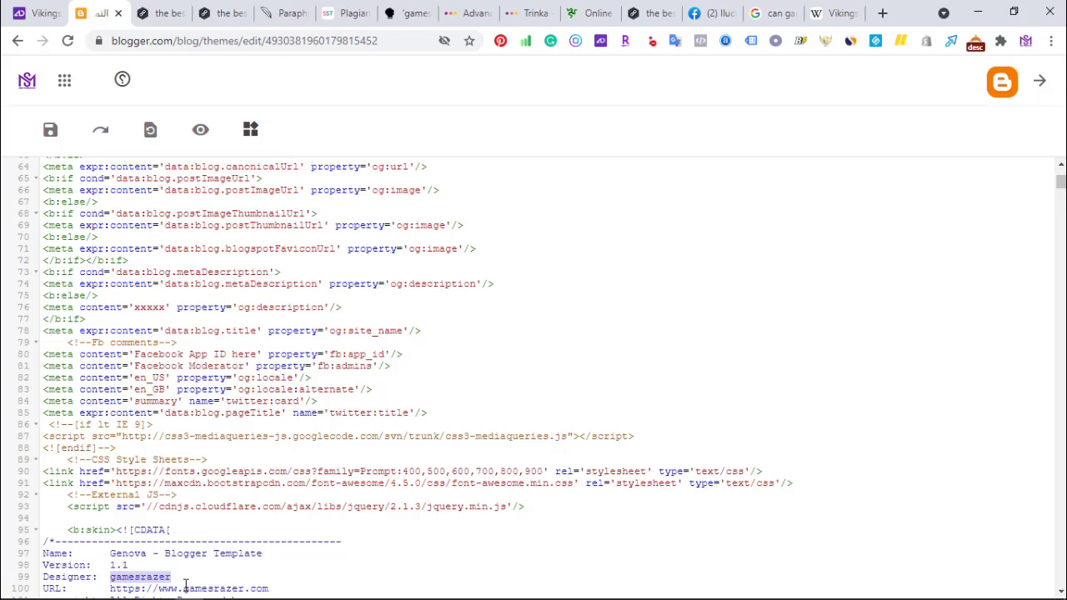
drag(183, 588, 246, 588)
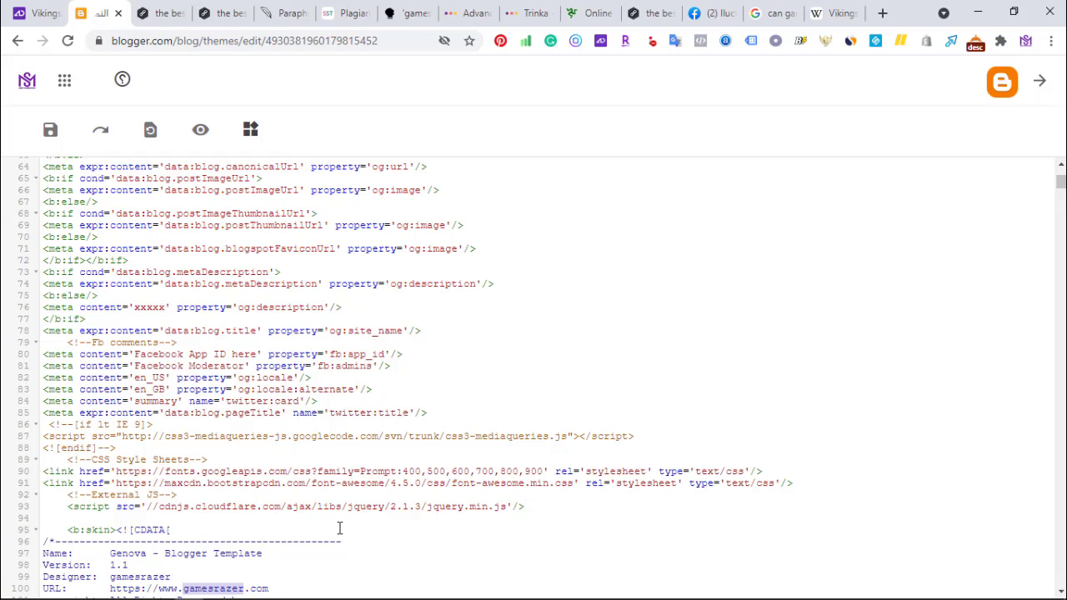
click(483, 344)
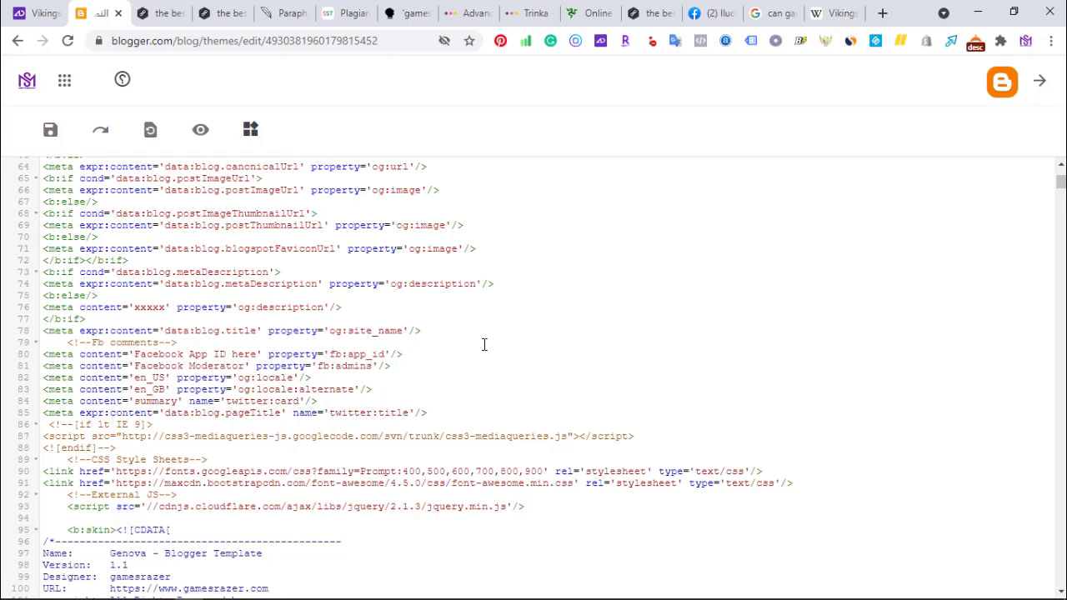
Step: Search the theme code for "gamesrazer" again and go through its occurrences as far as the navigation menu links
key(ctrl+f)
text(ga)
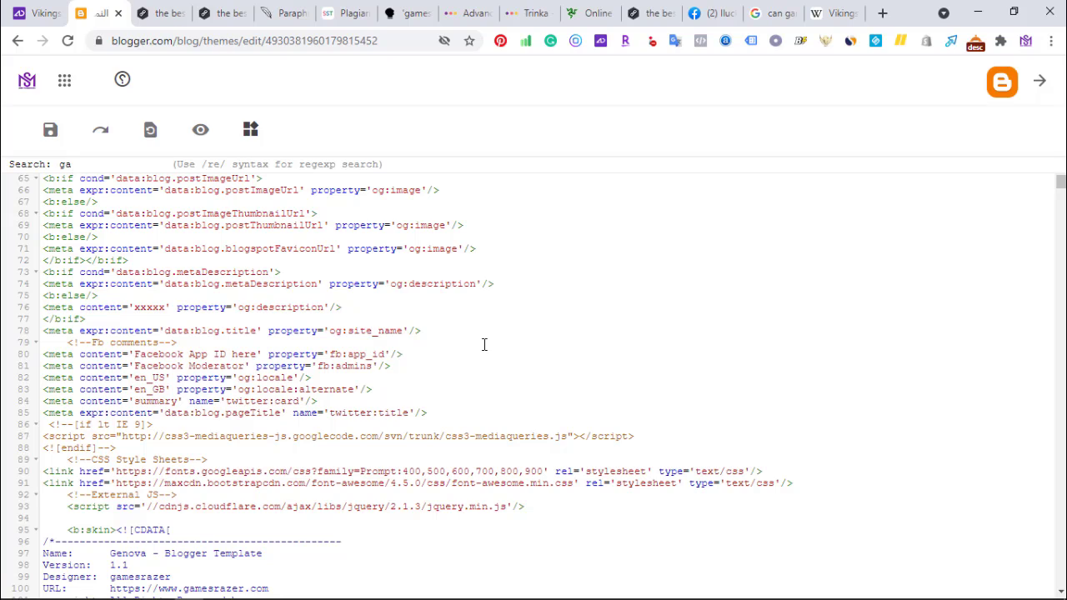
text(mesrazer)
key(Return)
key(Return)
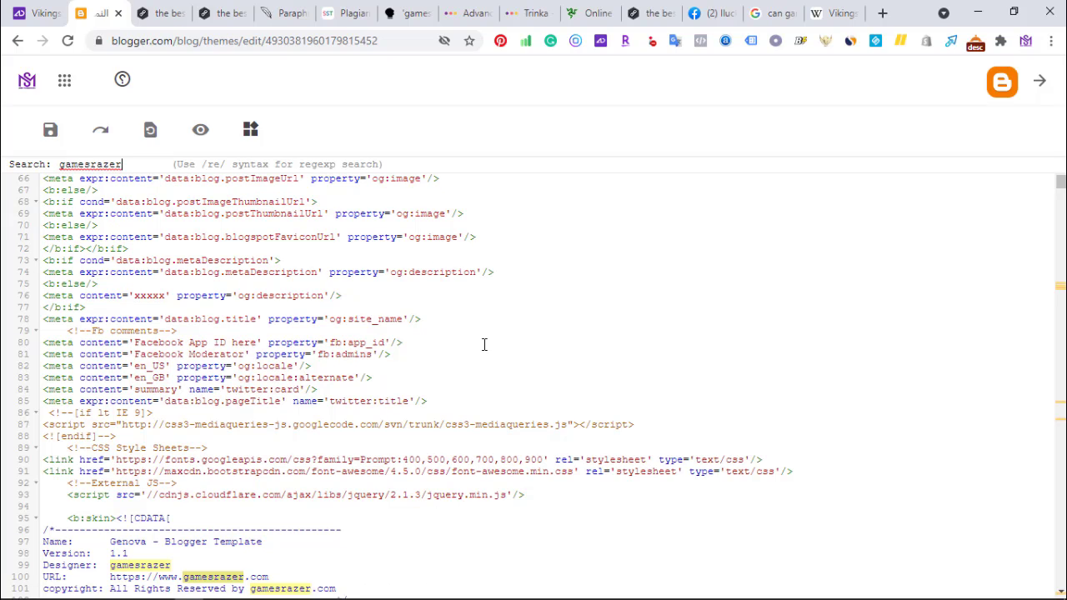
key(Return)
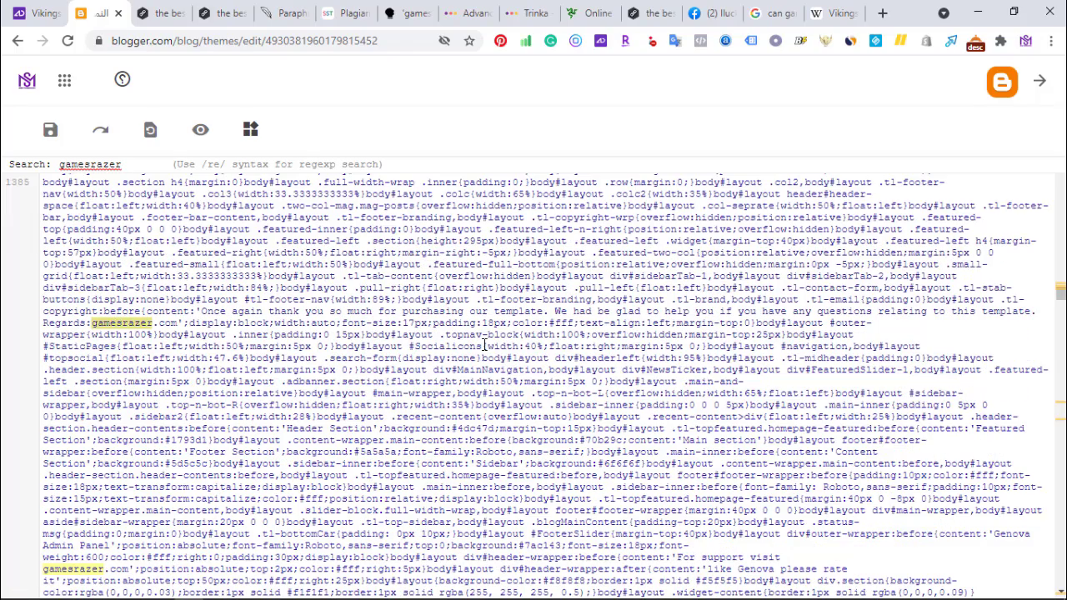
key(Return)
key(Return)
key(Return)
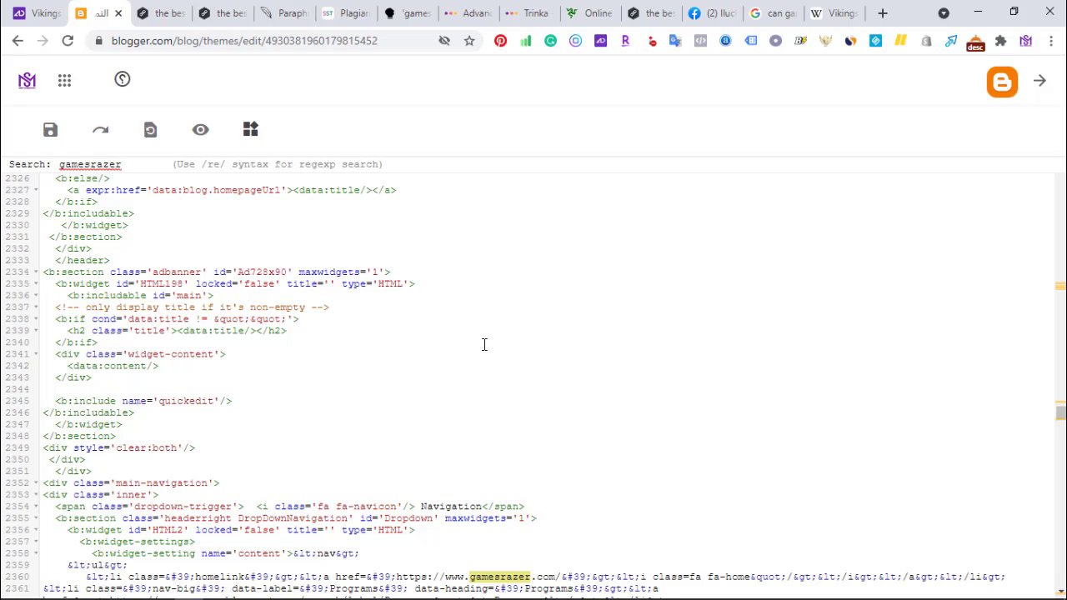
key(Return)
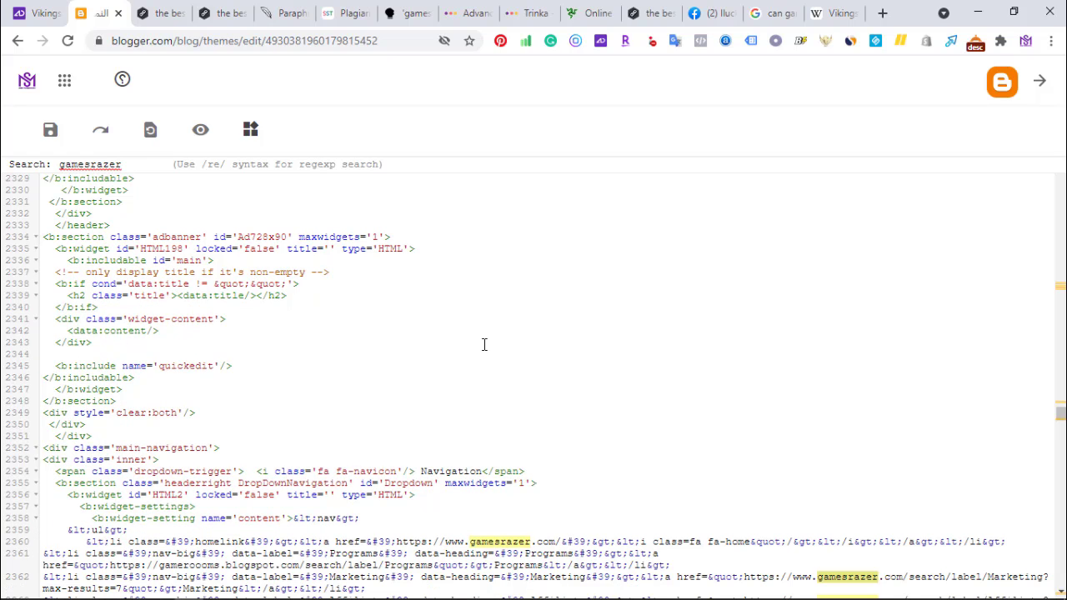
key(Return)
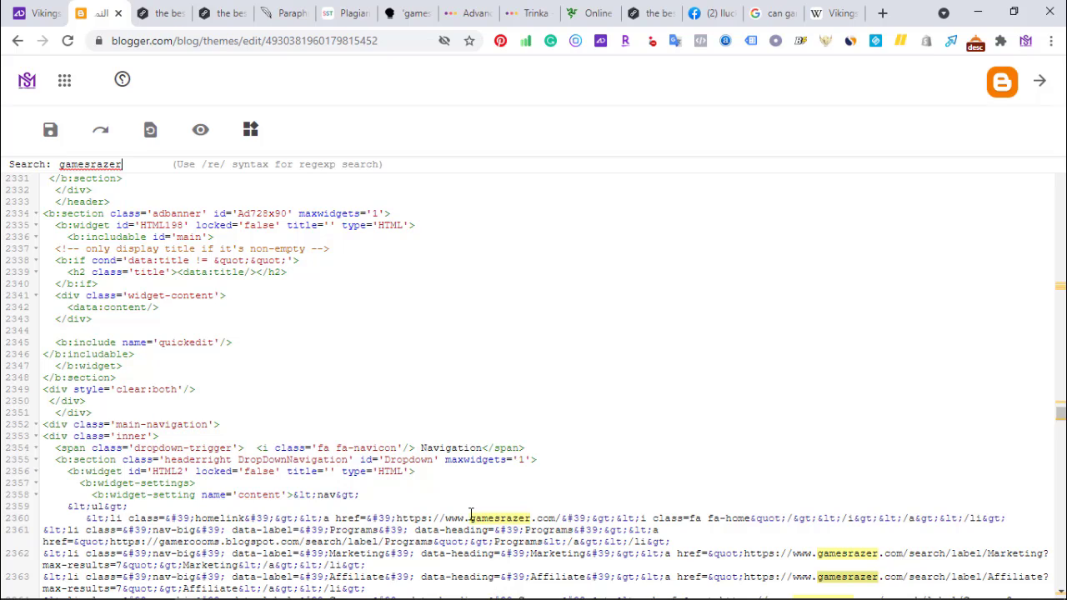
Step: Replace "gamesrazer" with "room" in the homelink URL on line 2360, and leave the HTML editor discarding the unsaved change
drag(472, 520, 534, 518)
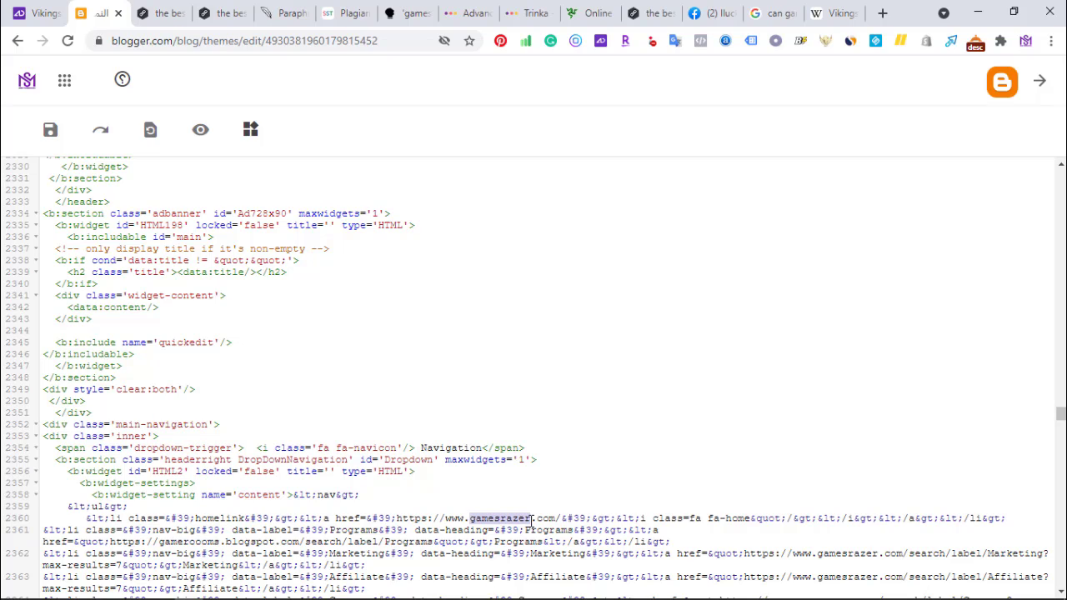
text(room)
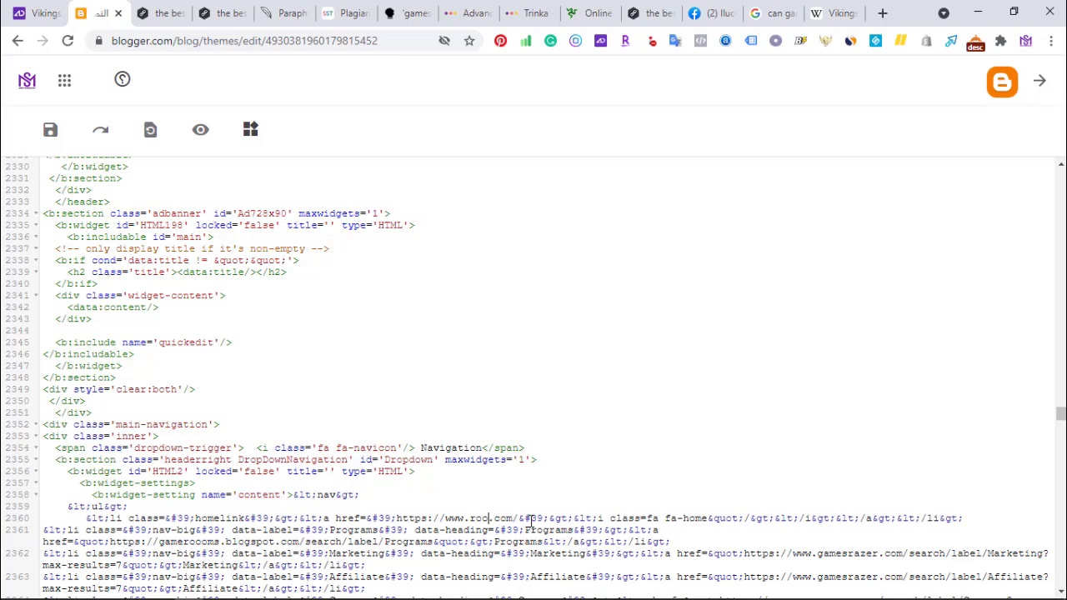
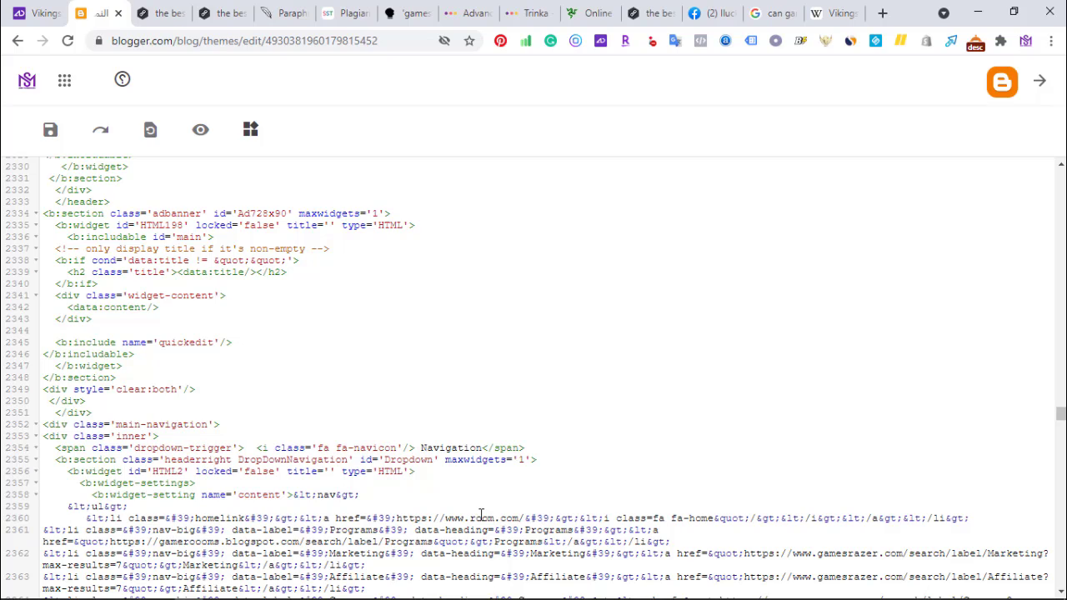
drag(471, 519, 495, 518)
drag(499, 518, 520, 518)
click(584, 361)
click(1044, 80)
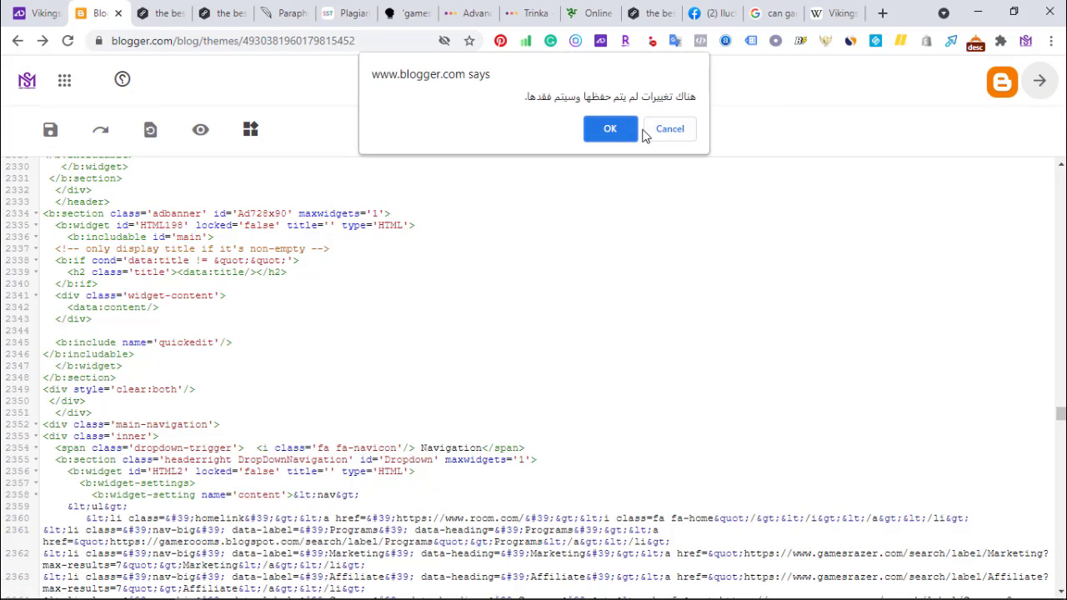
click(614, 130)
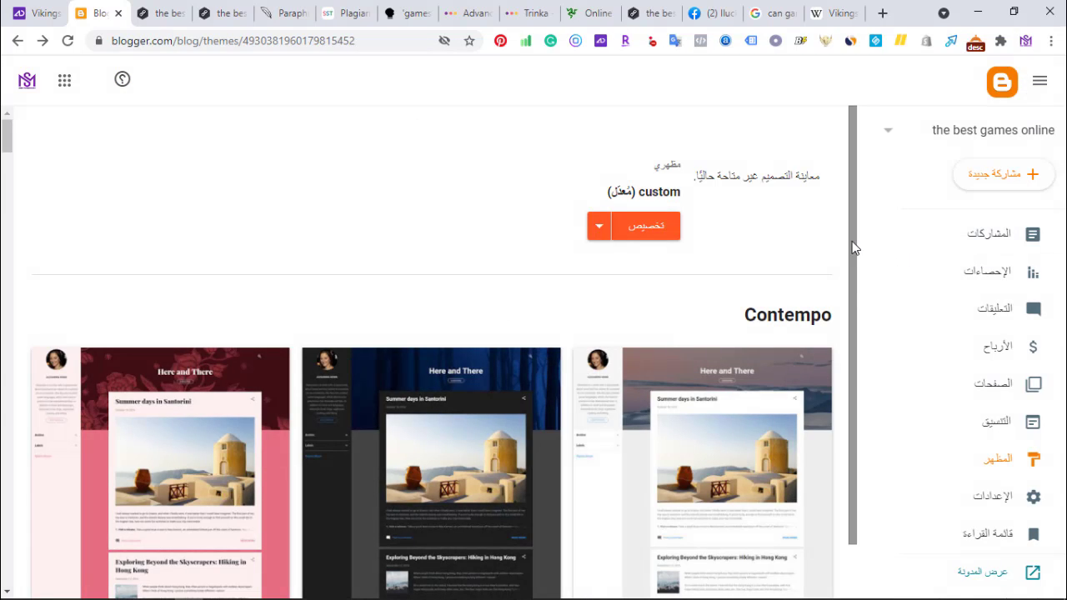
Step: Switch to the Admitad page with the code of the 240x400 Vikings: War of Clans ad creative
scroll(883, 250, down, 1)
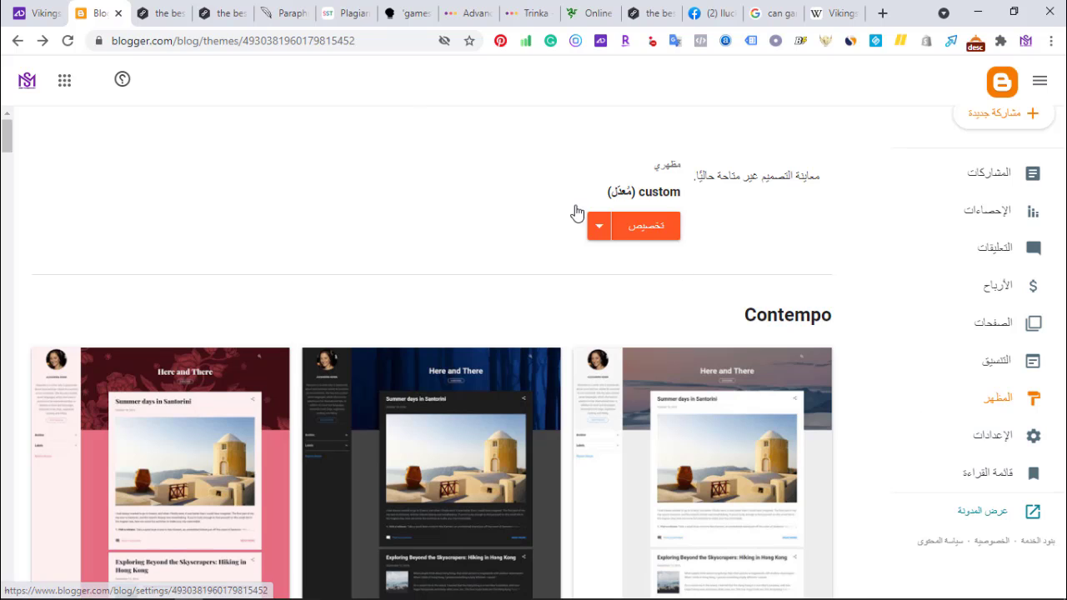
click(42, 12)
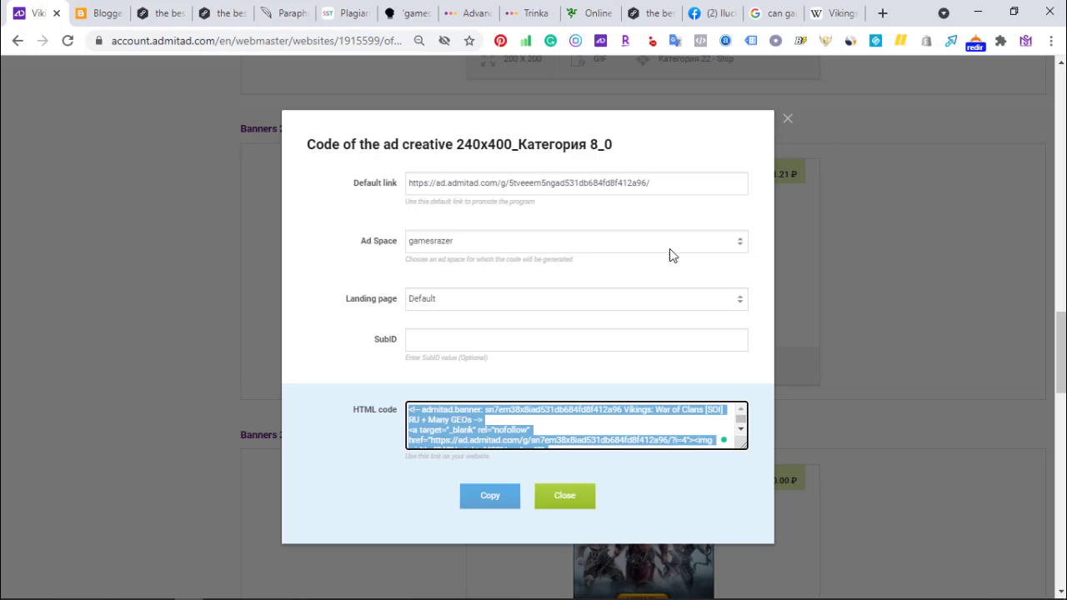
Step: Close the ad creative's code and highlight the eCPC value of the 240x400 banner
click(786, 125)
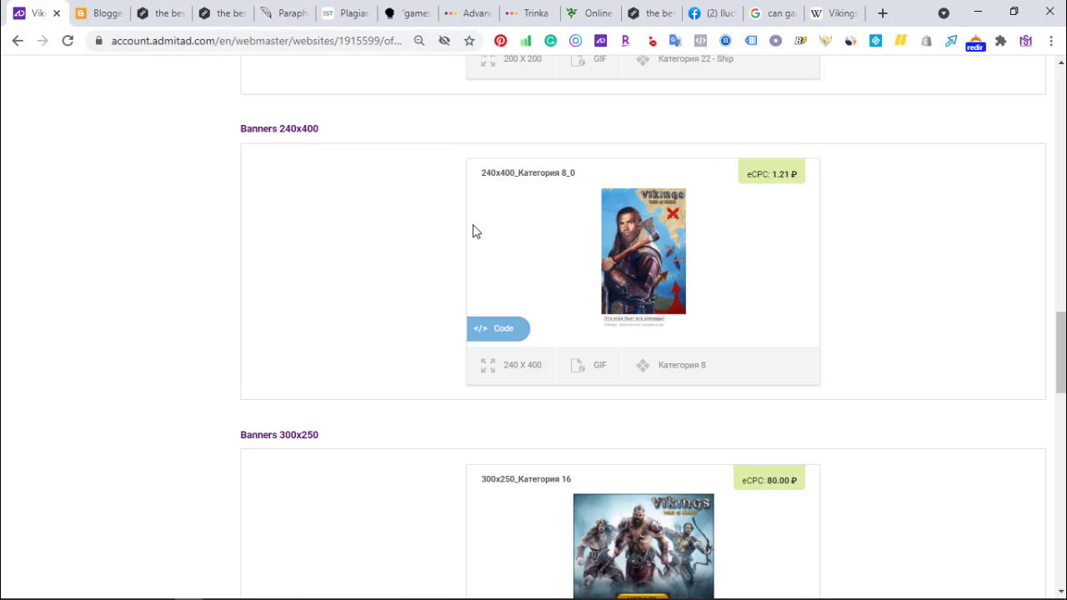
scroll(1060, 350, up, 1)
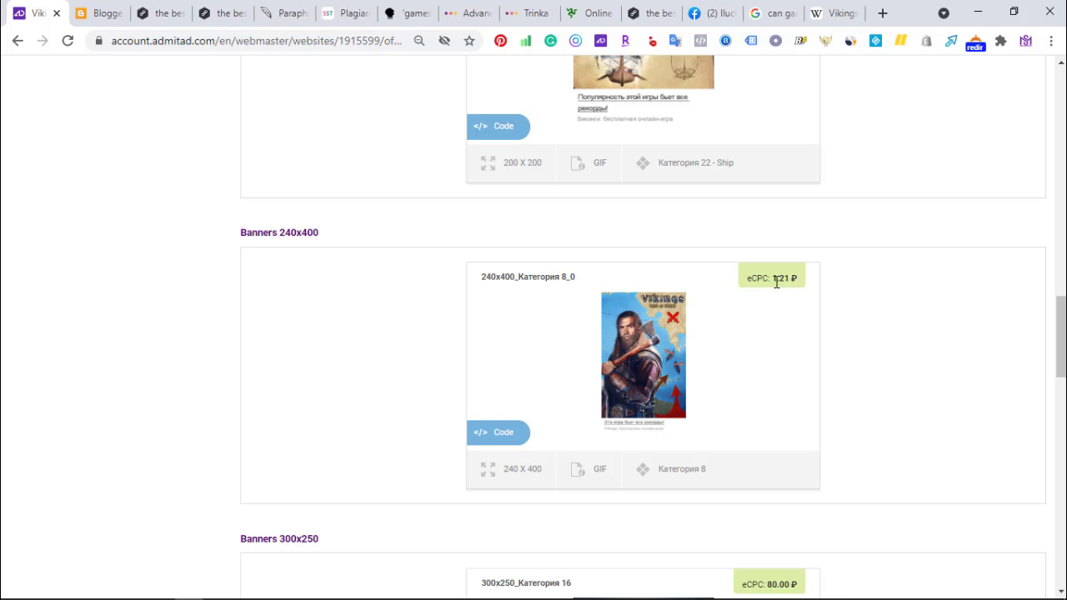
drag(775, 280, 798, 280)
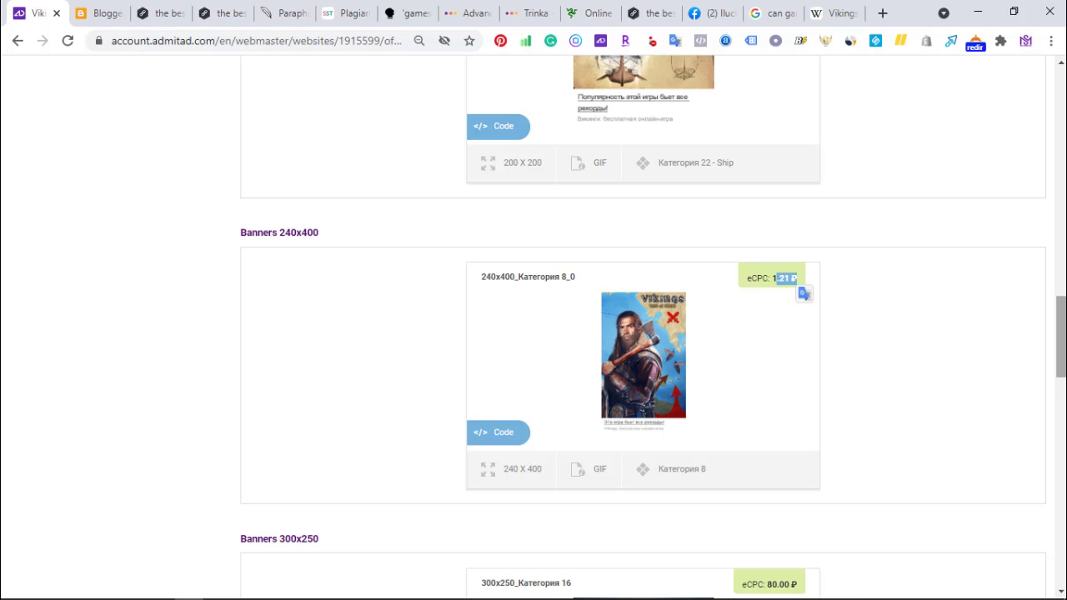
Step: Review the program's Rates, the full Regions list and the Categories on the Vikings: War of Clans banners page
scroll(760, 265, up, 3)
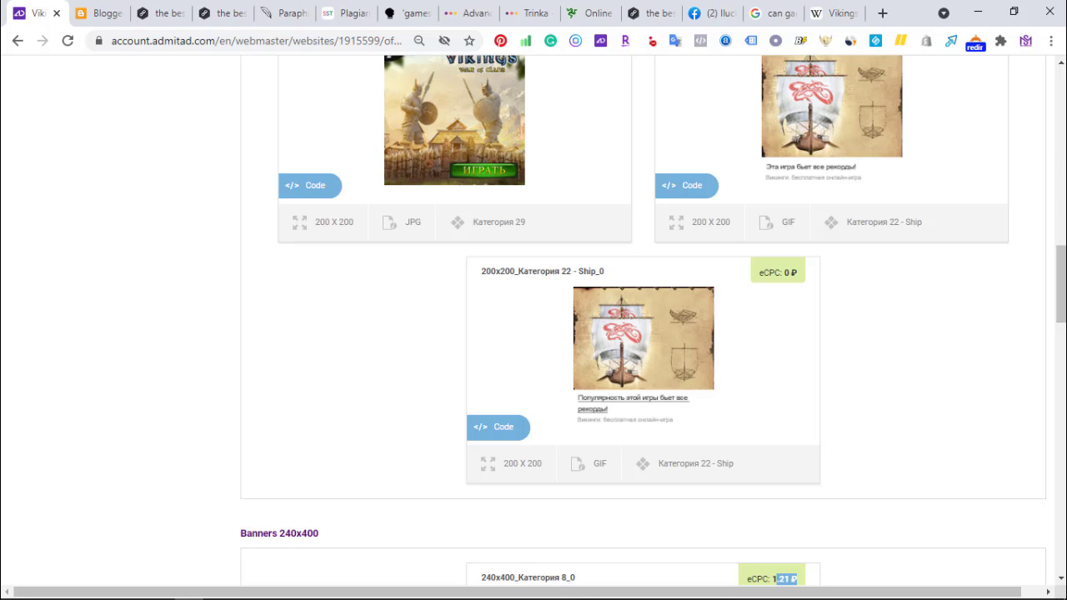
scroll(642, 333, up, 10)
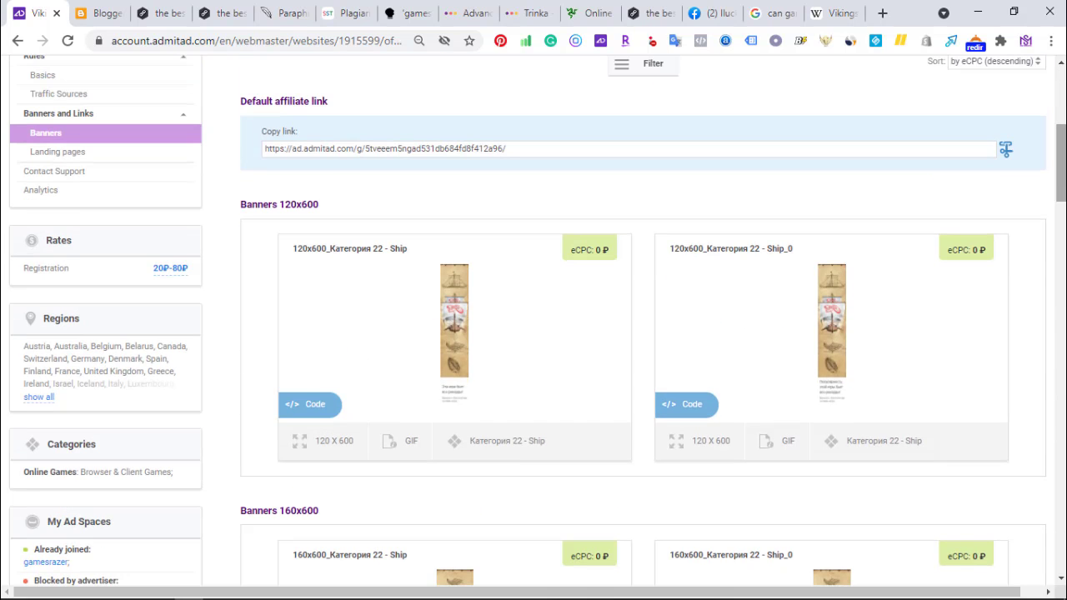
scroll(641, 334, up, 3)
scroll(642, 333, down, 2)
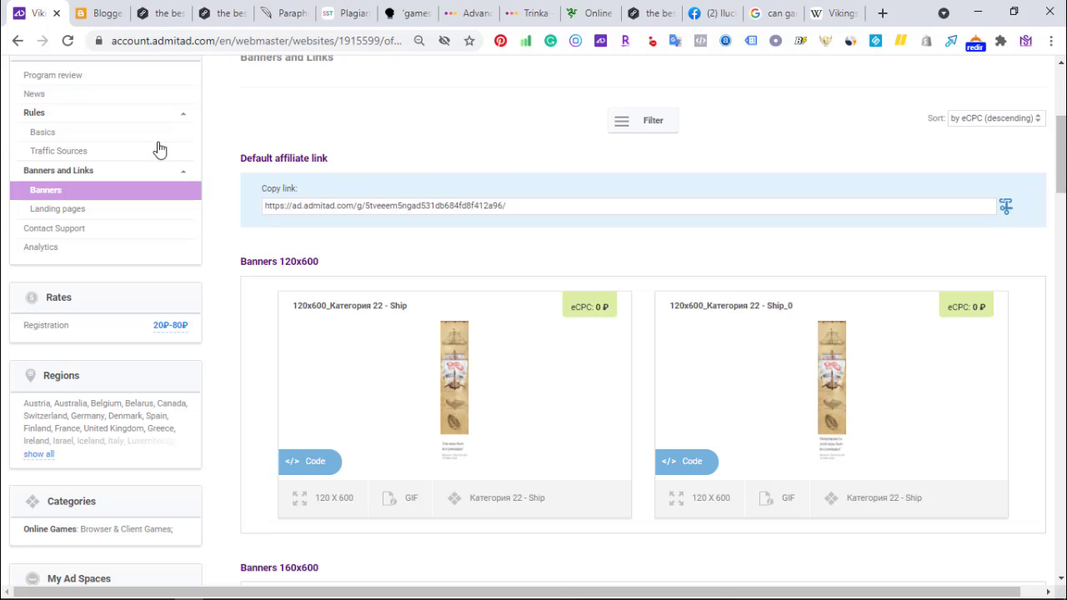
double_click(31, 325)
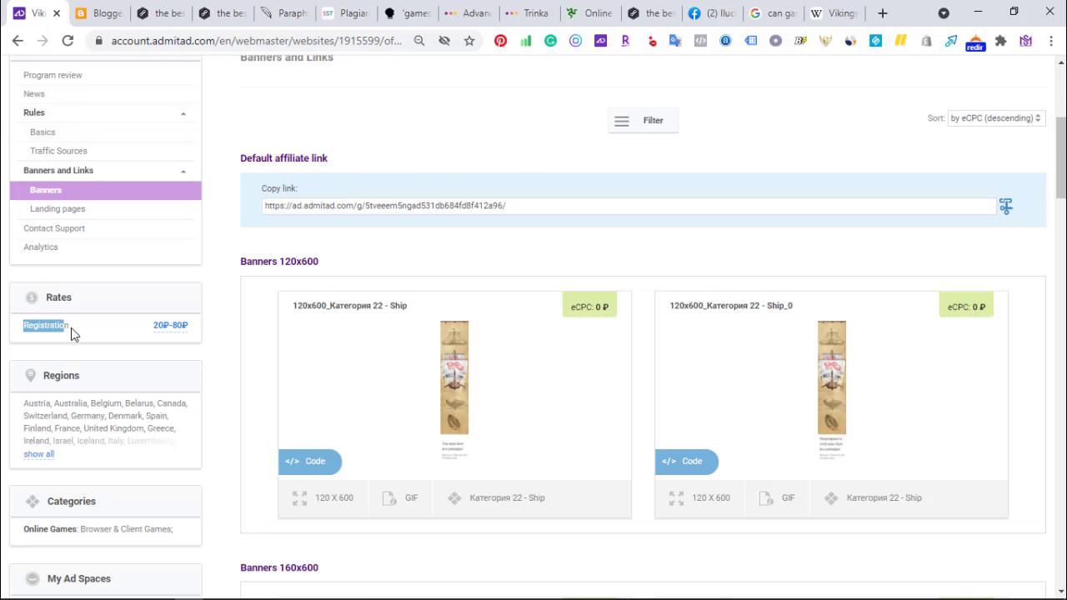
click(128, 331)
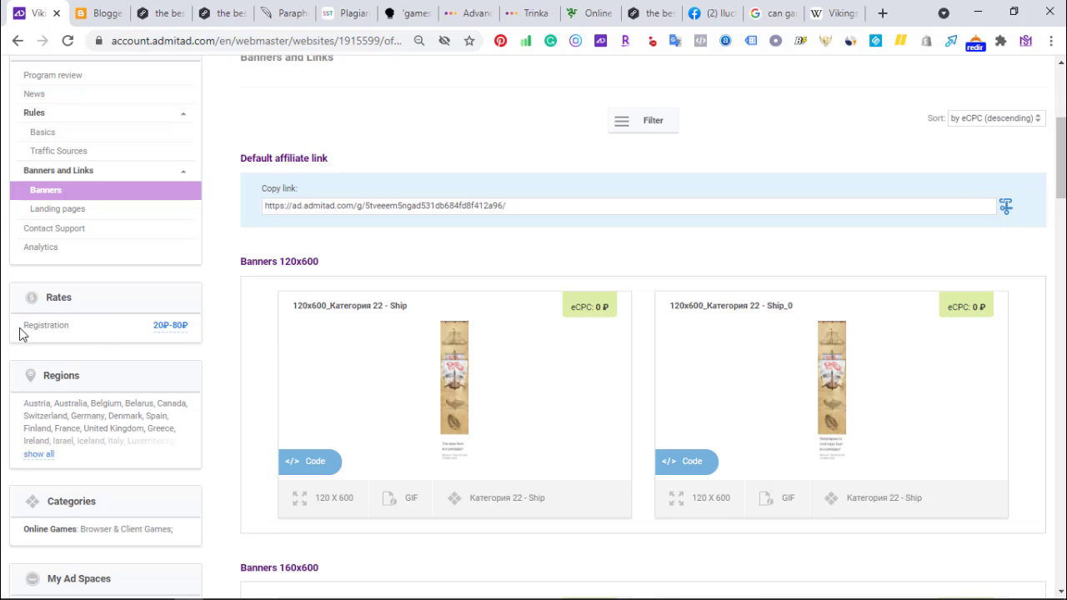
drag(69, 326, 31, 330)
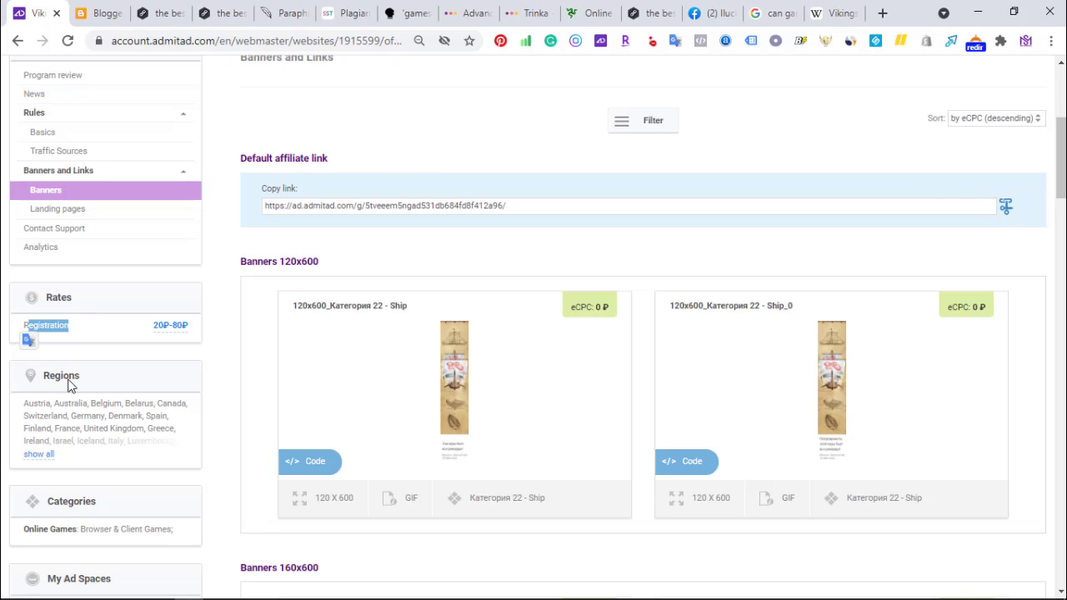
click(43, 455)
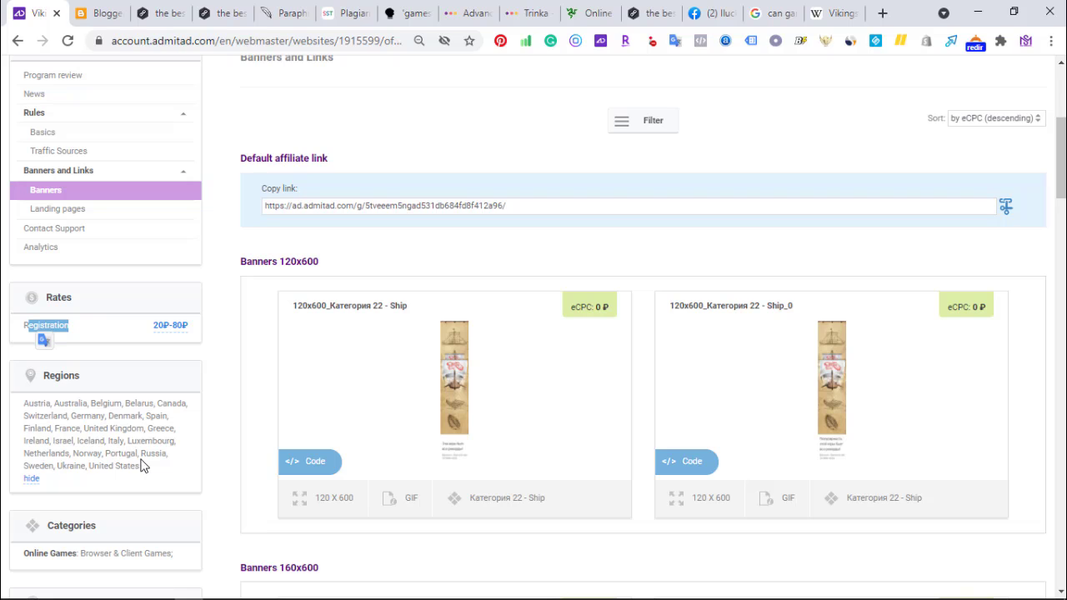
drag(25, 555, 89, 553)
click(57, 527)
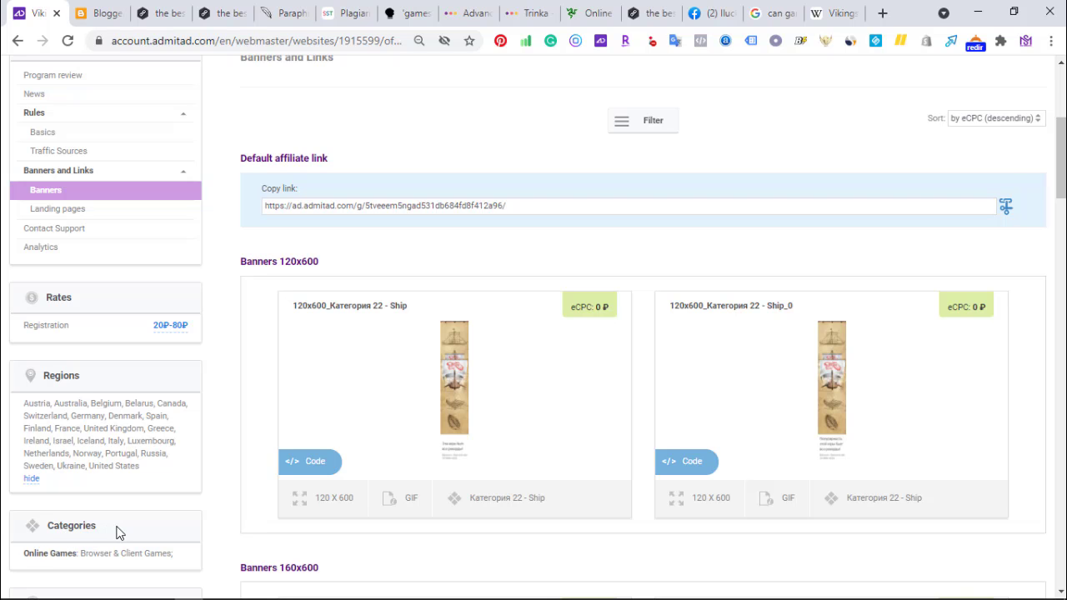
Step: Copy the address of the gameroooms.blogspot.com blog and return to the Admitad program page
drag(1061, 158, 1042, 83)
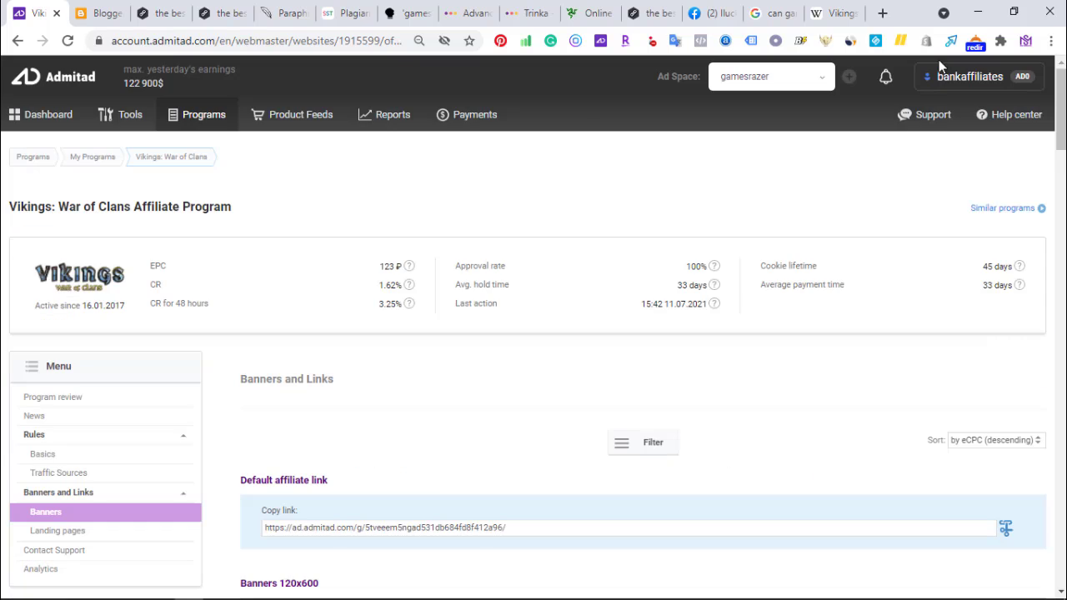
mouse_move(225, 131)
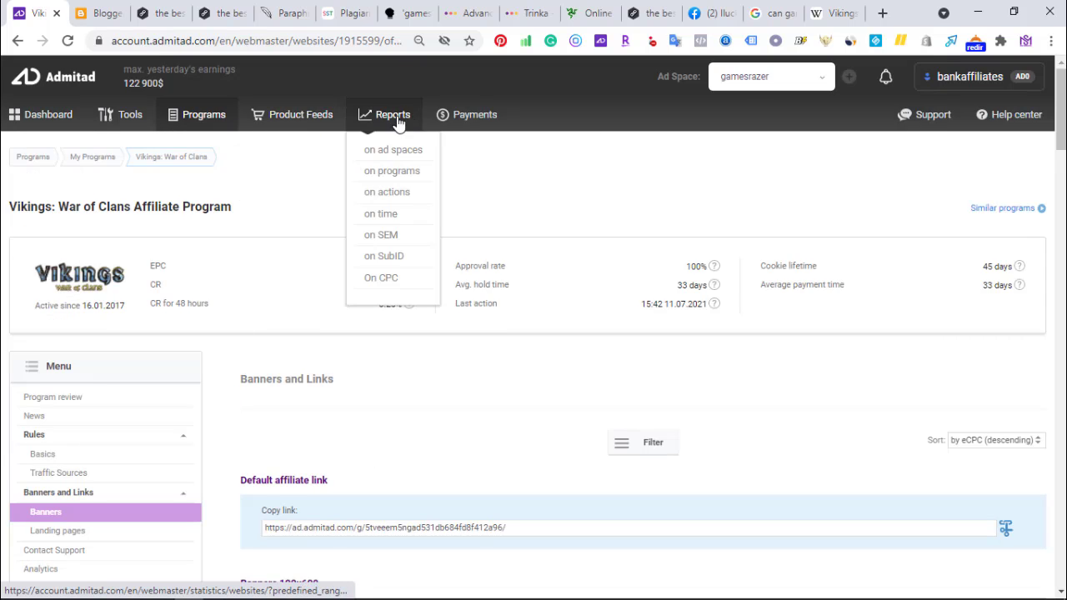
mouse_move(378, 133)
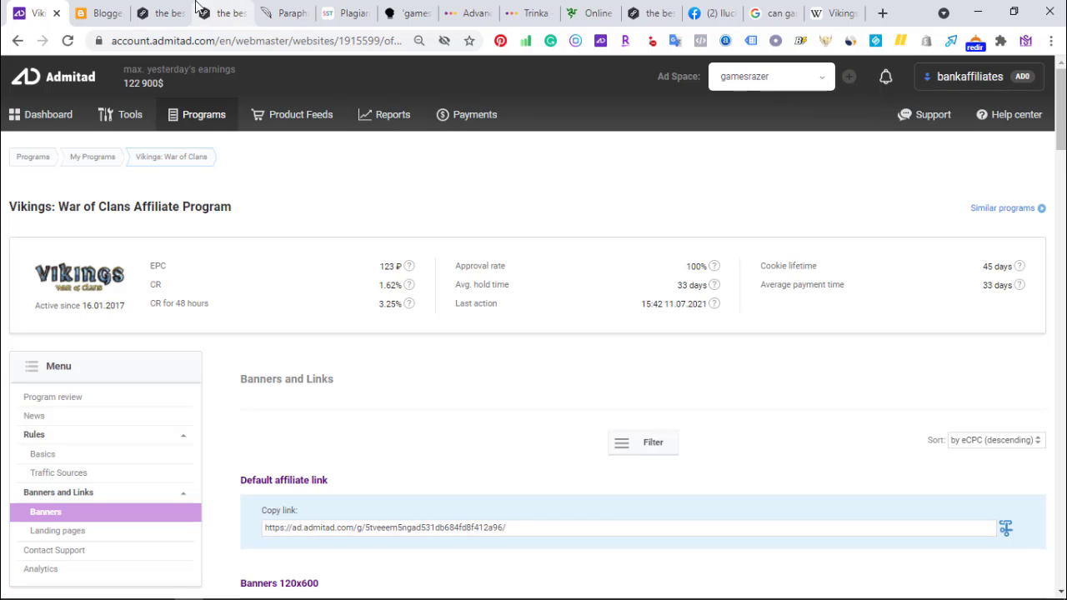
click(162, 12)
click(269, 42)
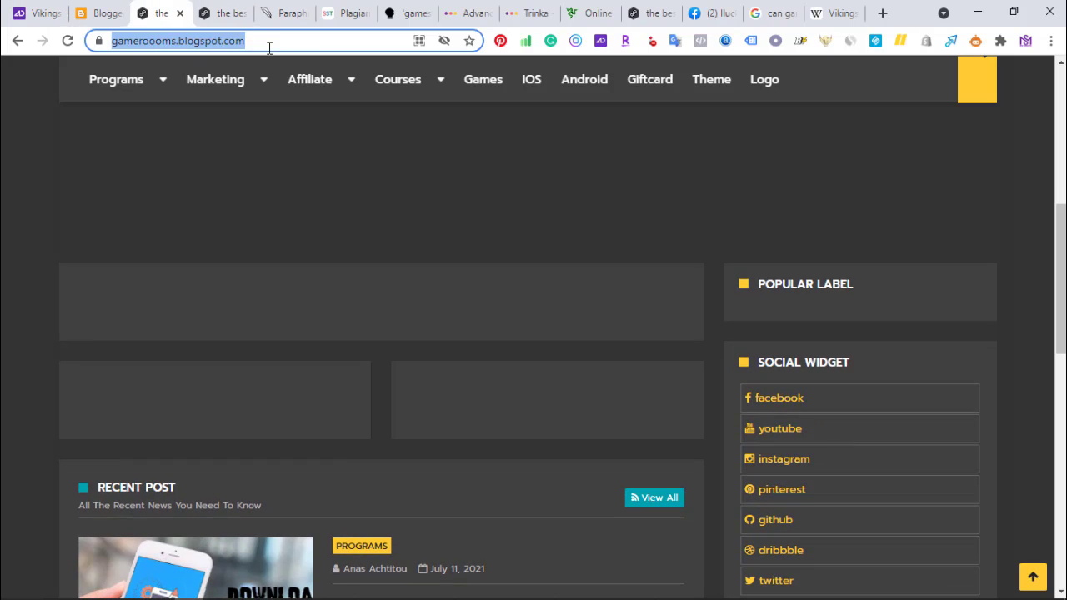
right_click(268, 48)
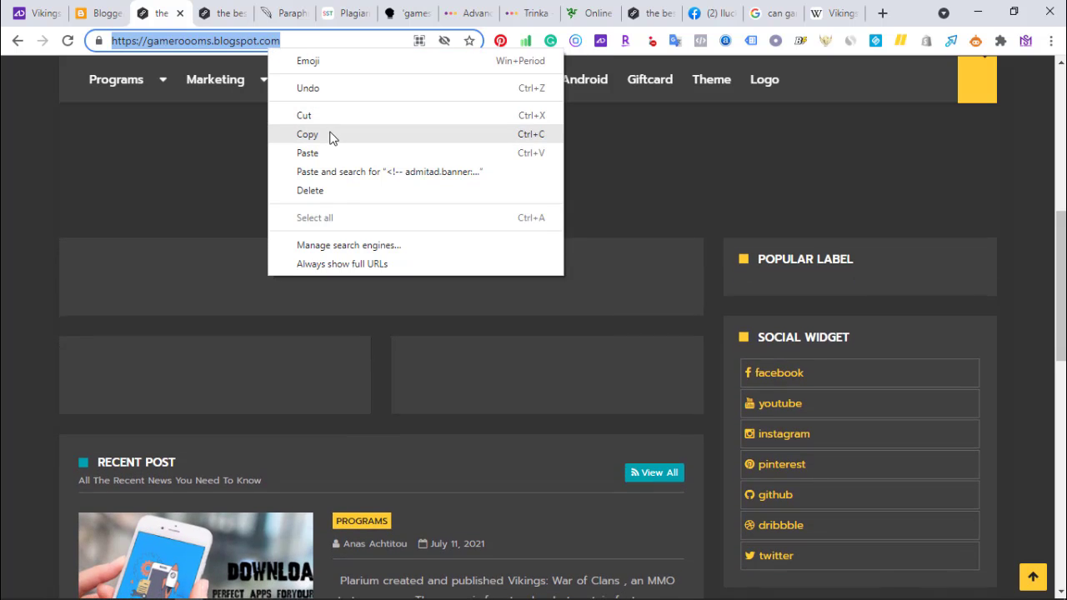
click(330, 134)
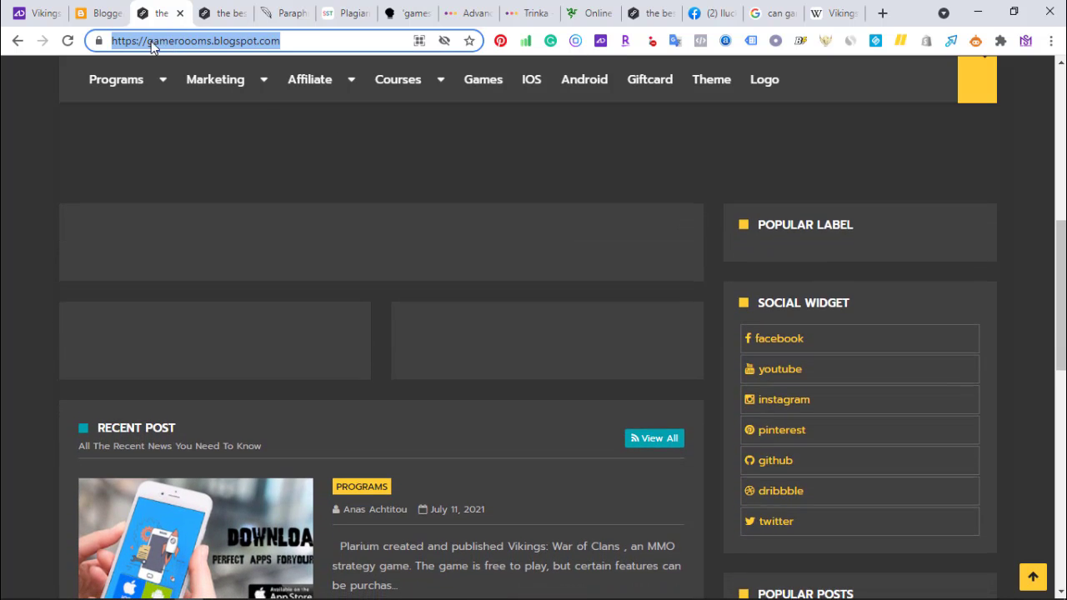
click(38, 10)
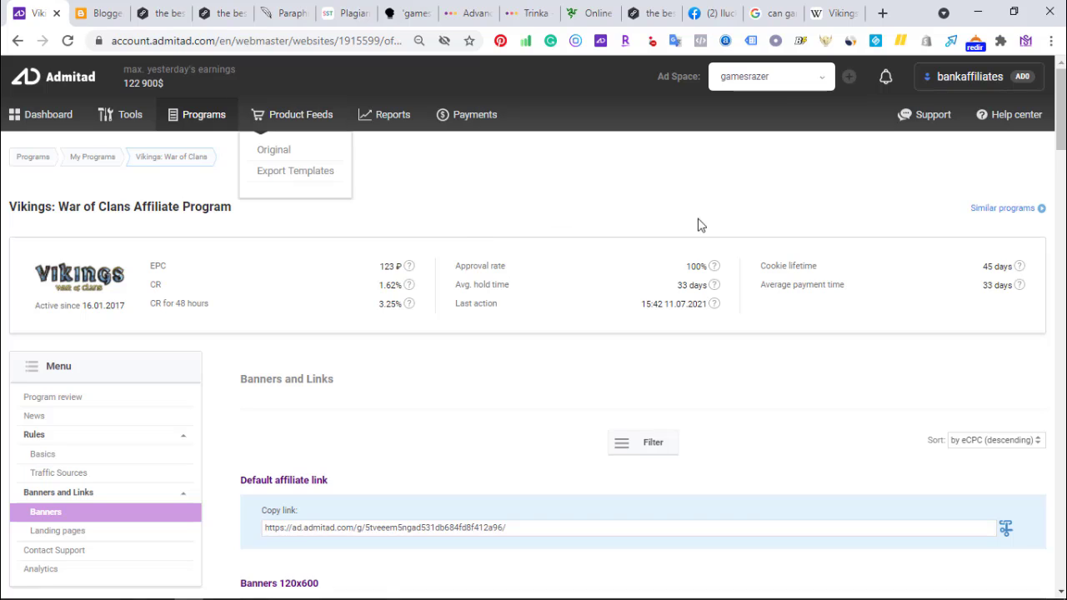
Step: Check the ad space selector in Admitad and start creating a new ad space
click(800, 77)
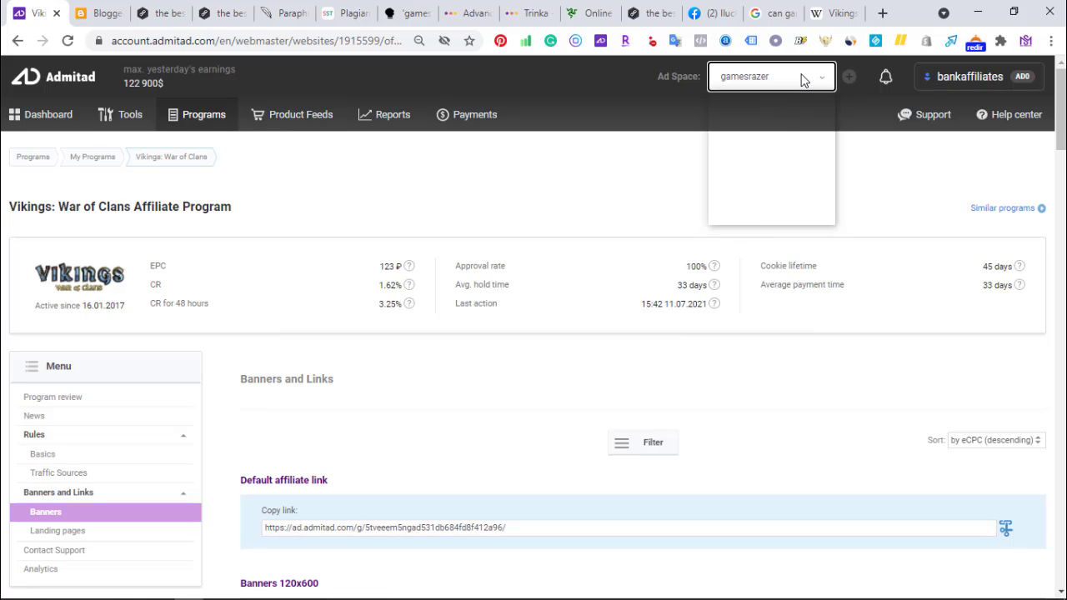
click(892, 203)
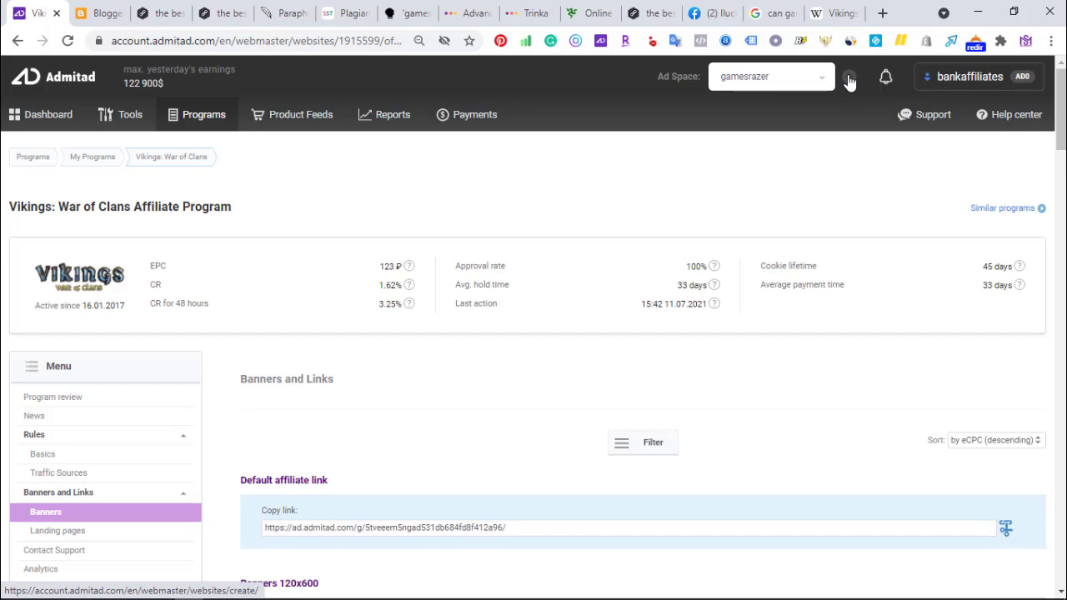
click(849, 78)
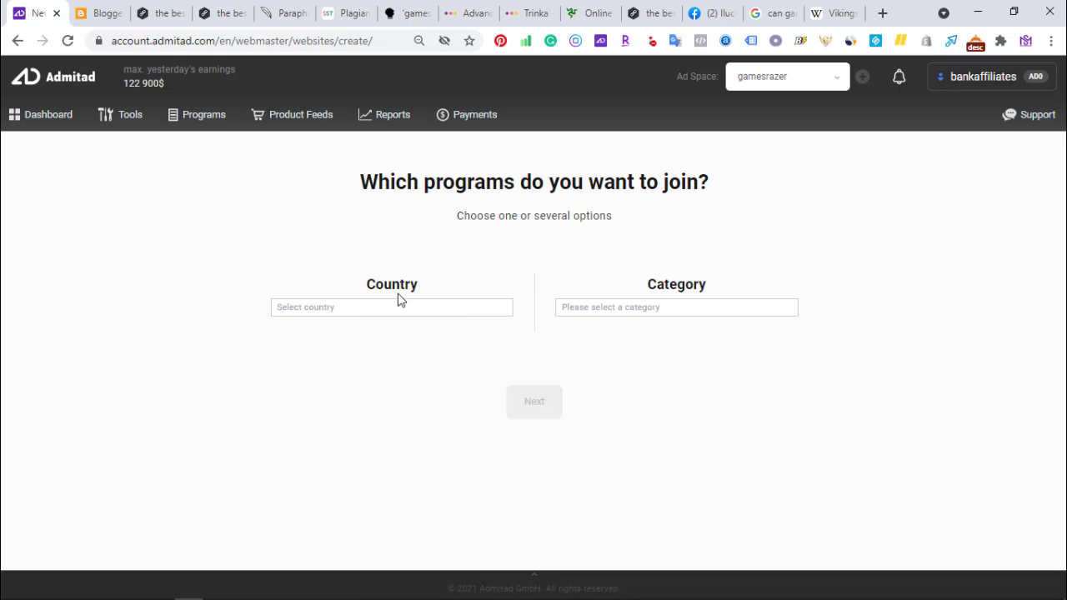
Step: Add United States and United Kingdom as countries for the new ad space's programs
click(352, 310)
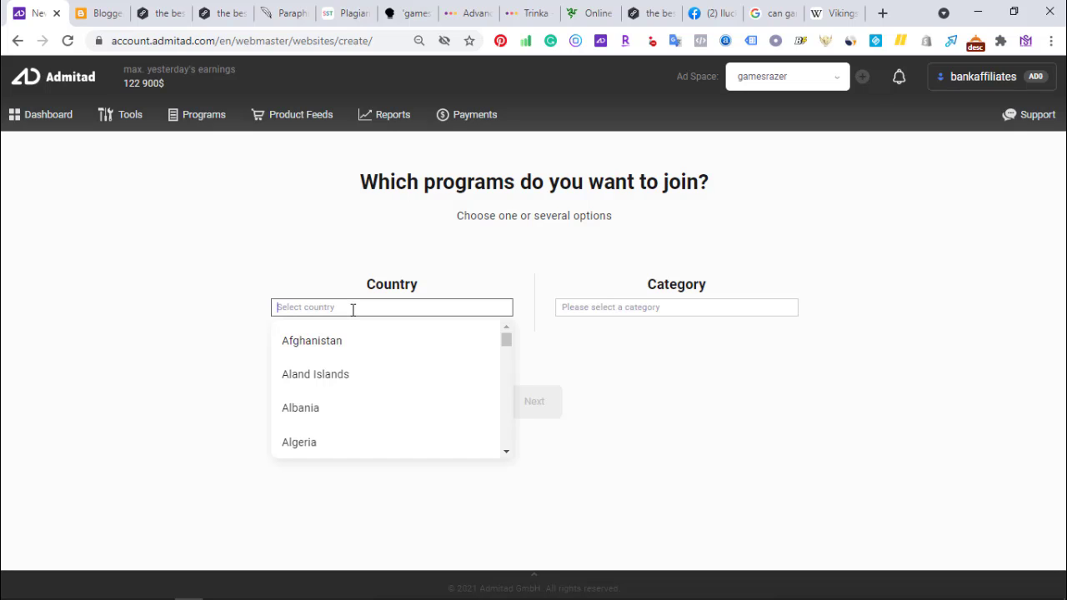
text(united)
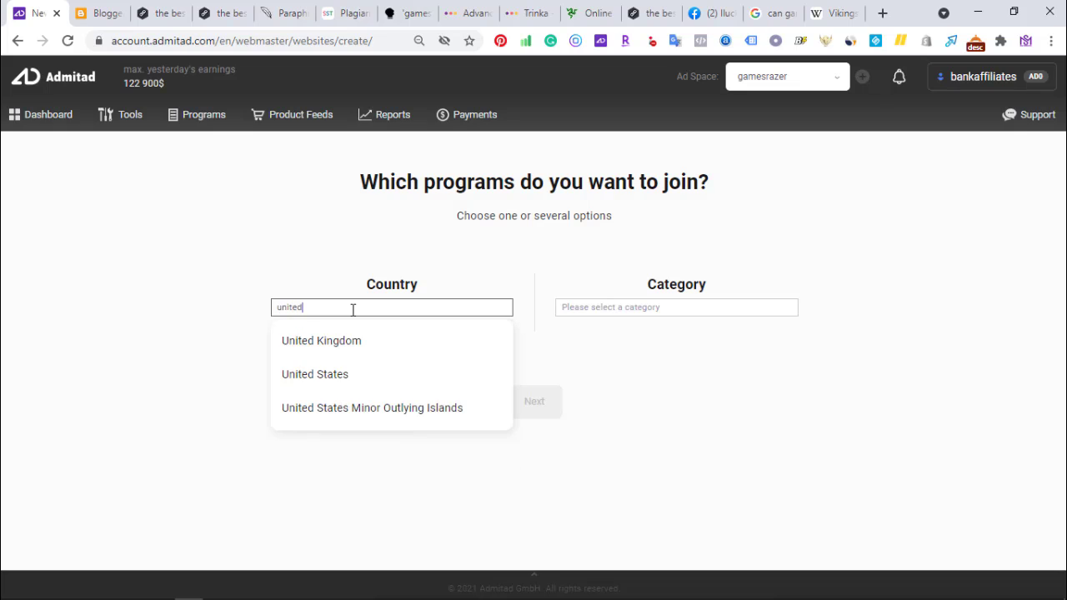
click(342, 378)
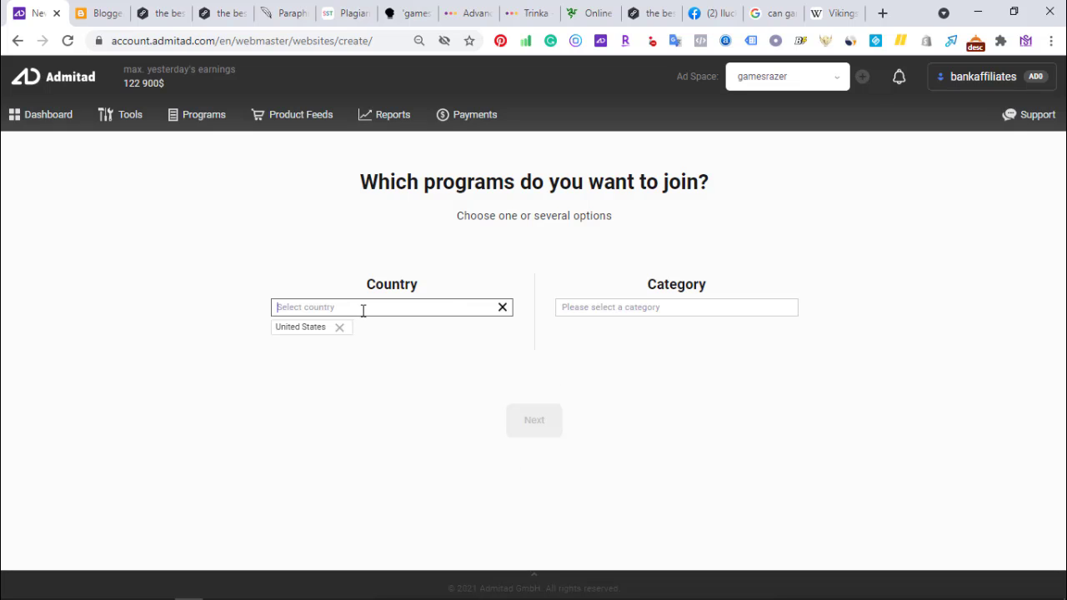
text(united)
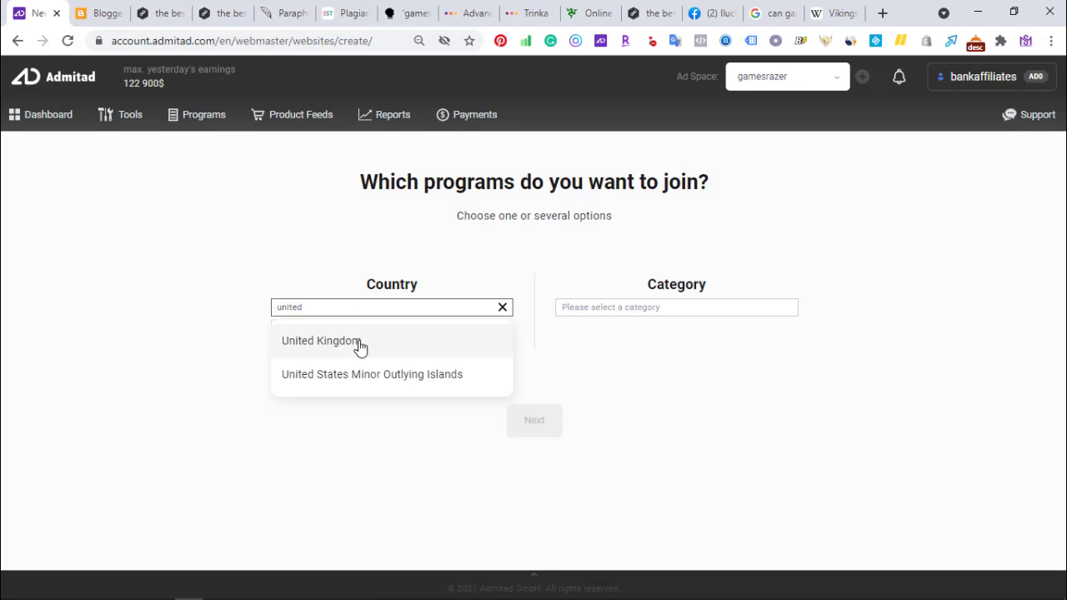
click(358, 348)
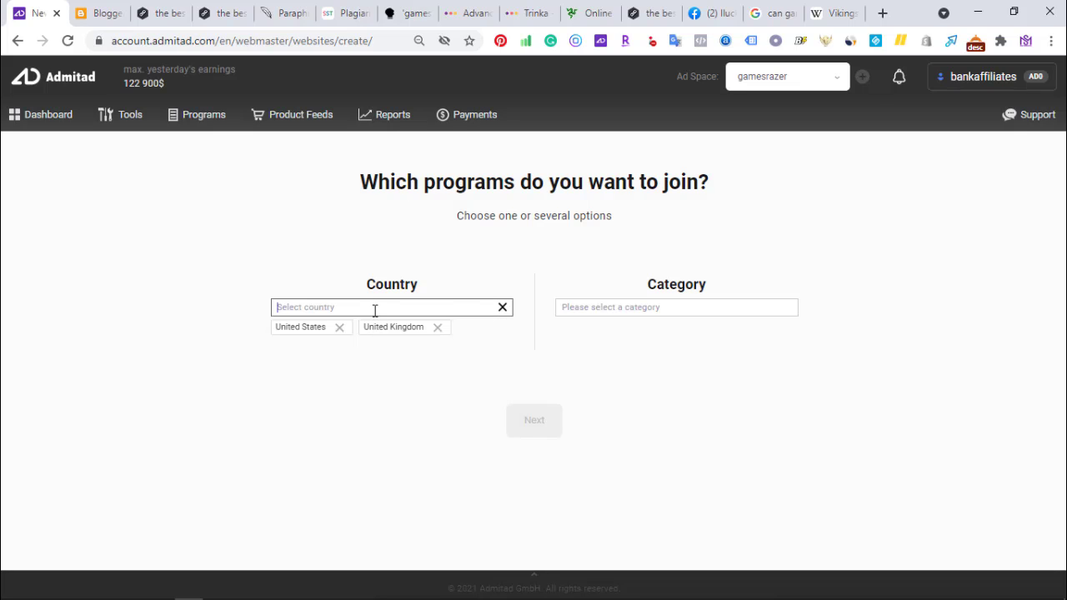
Step: Add Germany, France and Saudi Arabia to the countries of the programs to join
text(ger)
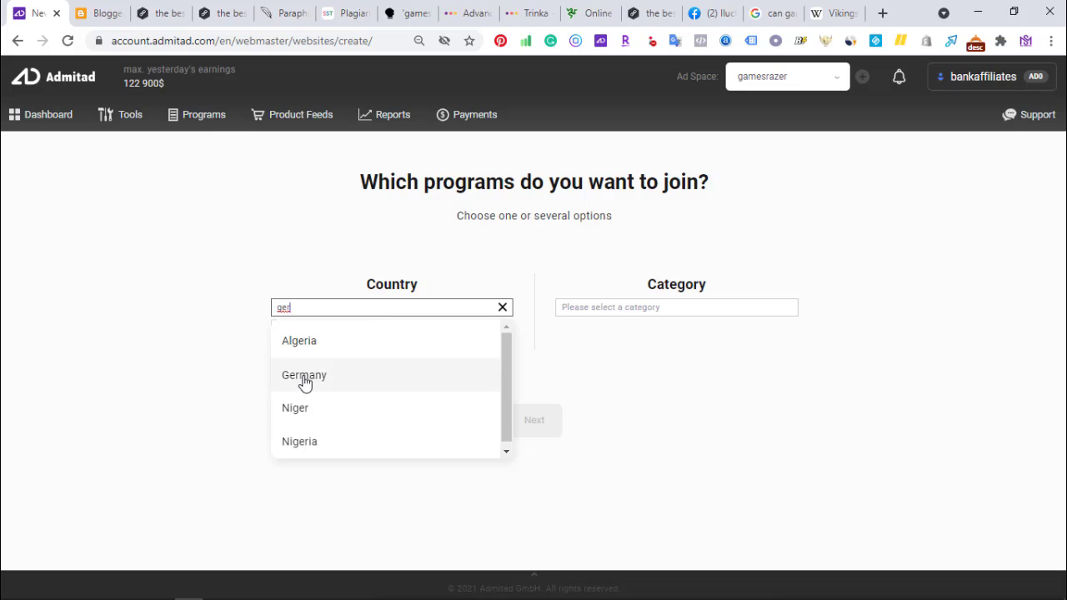
key(Return)
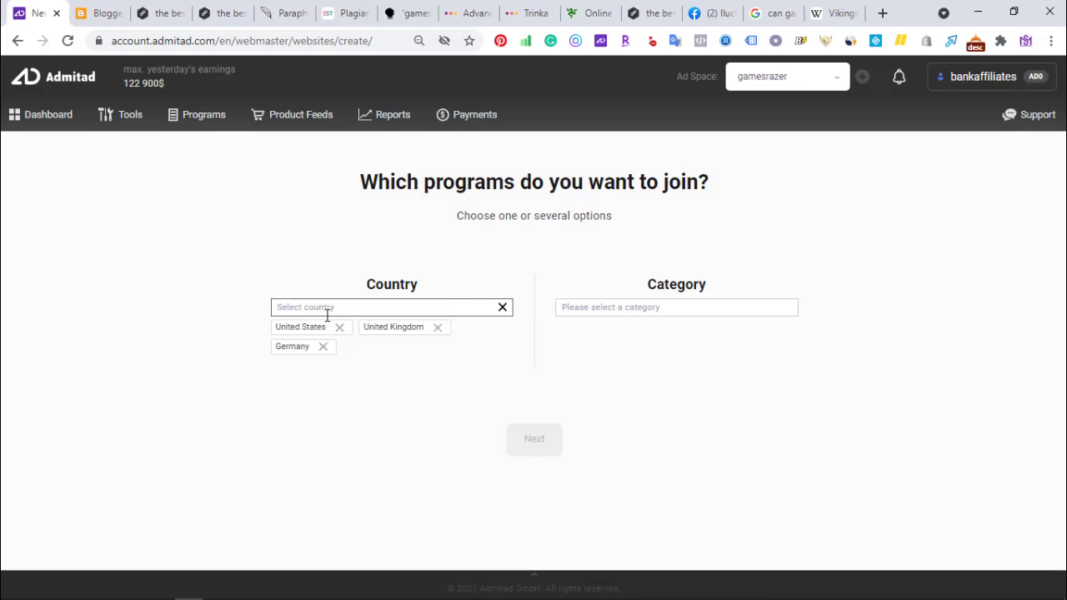
text(fr)
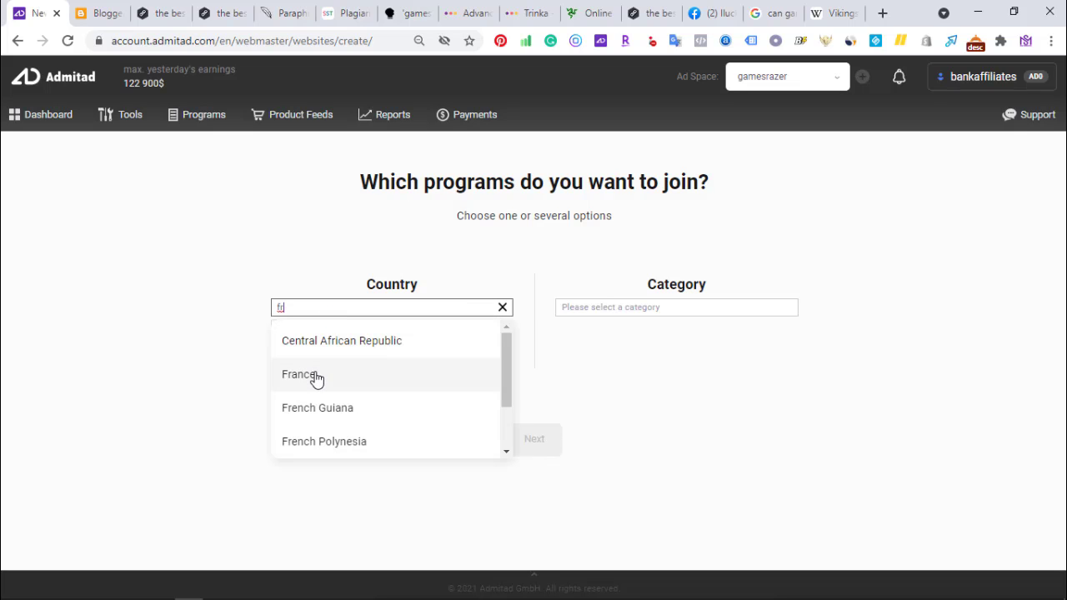
click(316, 376)
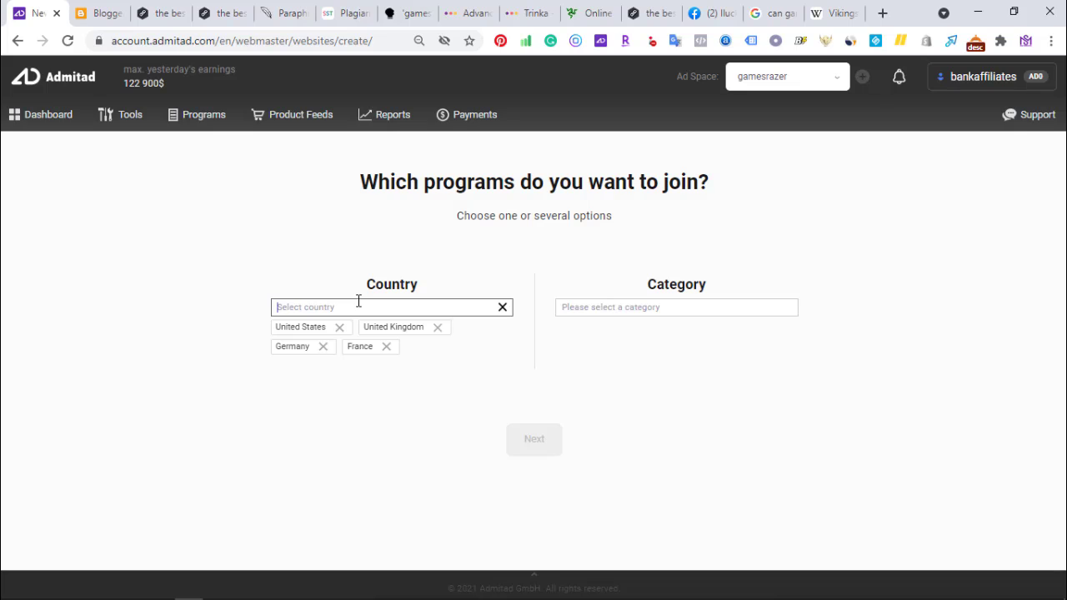
text(sa)
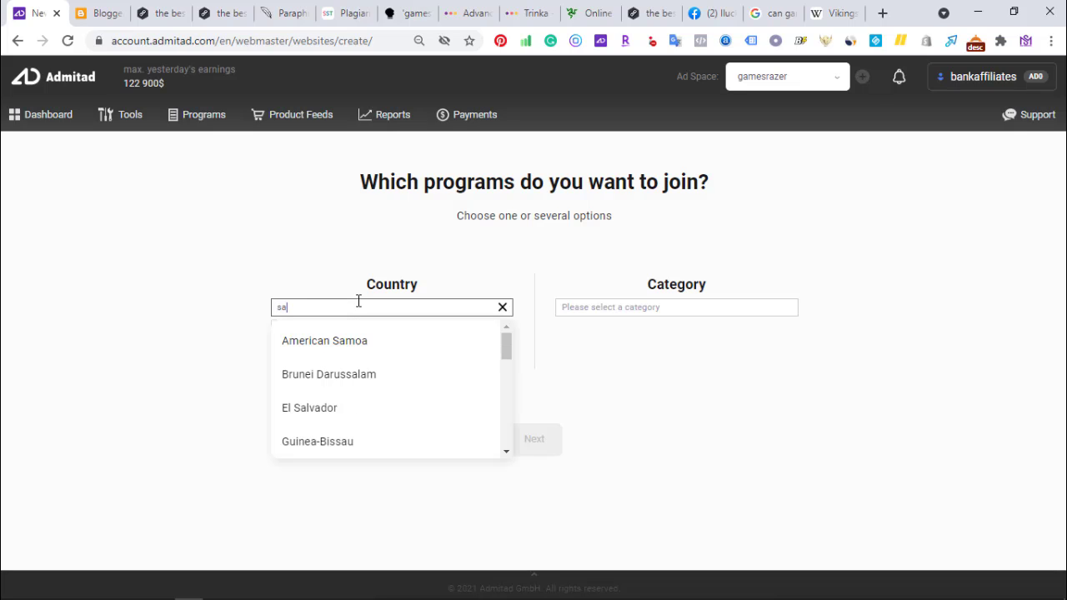
text(ud)
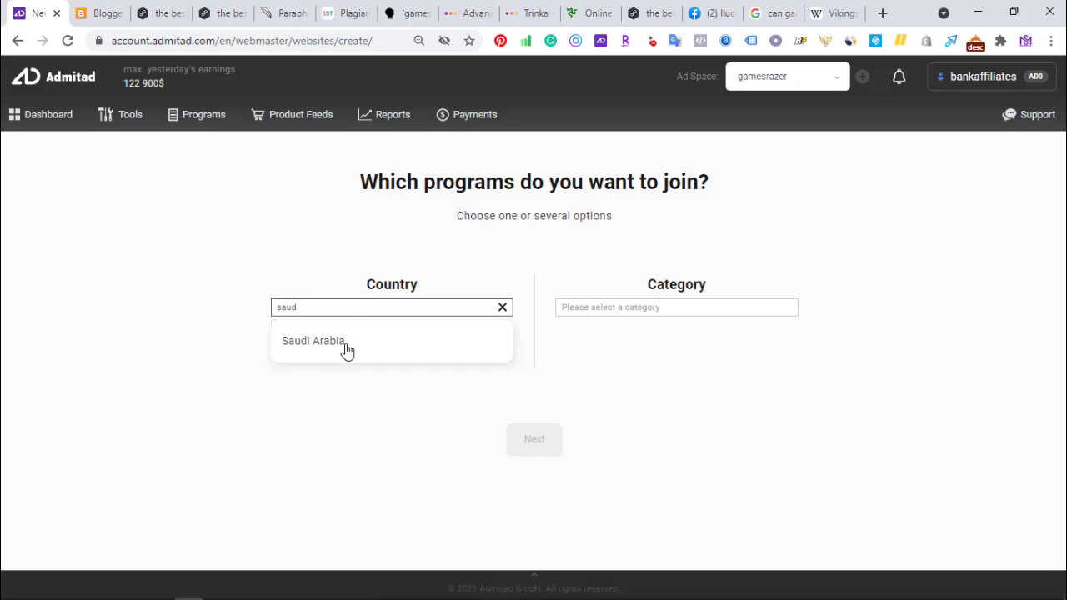
click(363, 351)
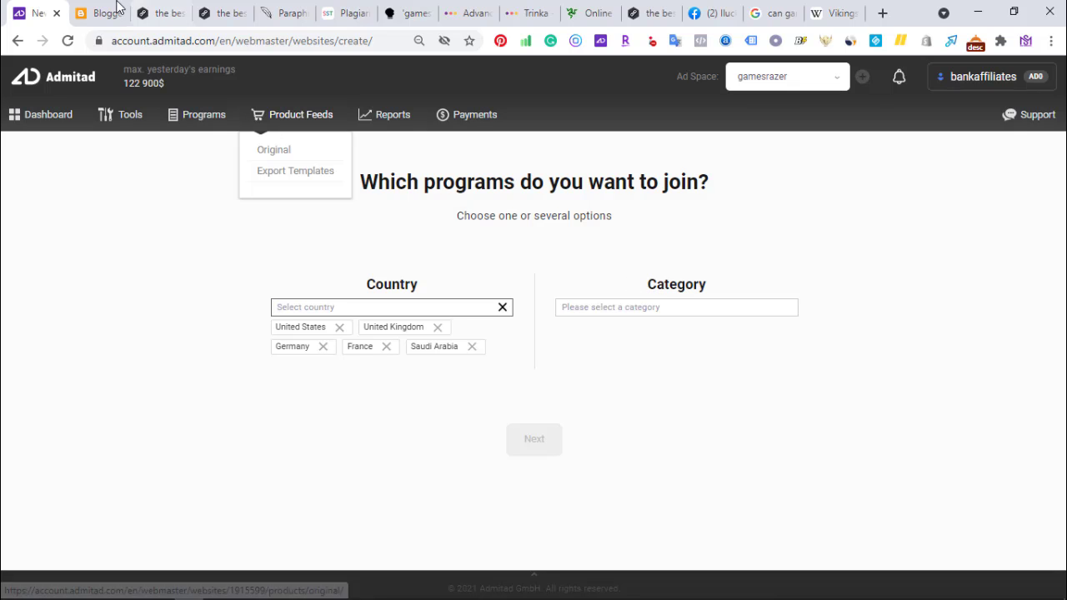
Step: Check the blog's home page and address, and return to the Admitad ad space form
click(161, 13)
click(163, 40)
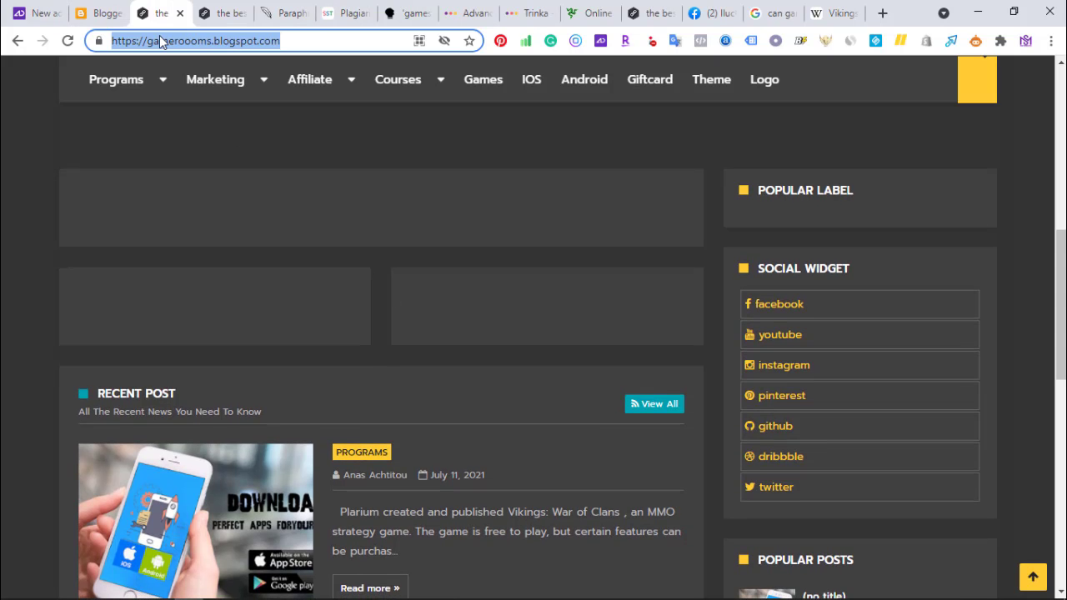
click(37, 13)
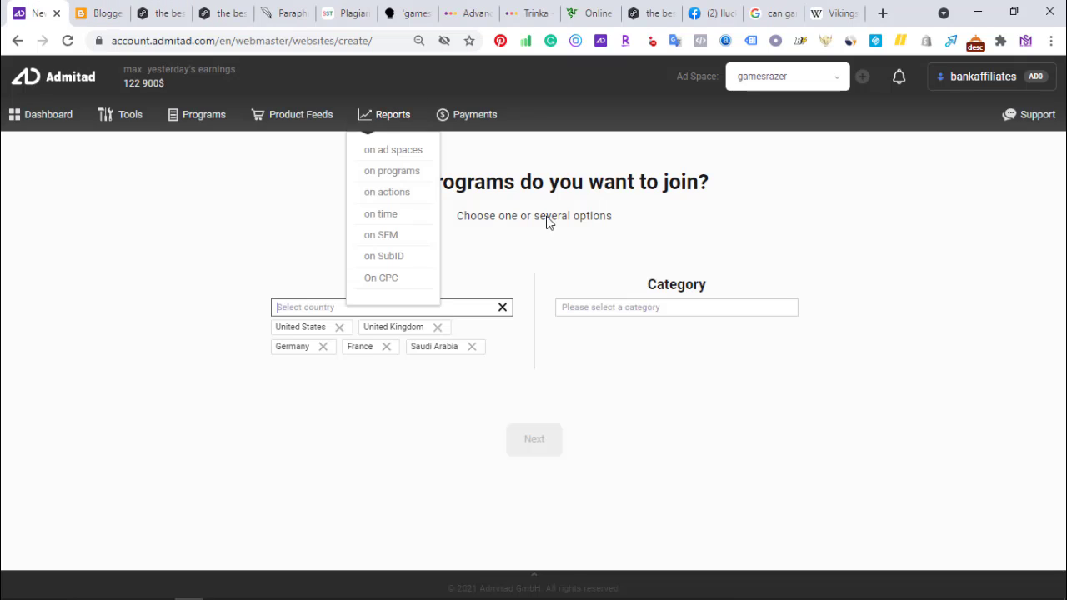
Step: Add Online Games, Financial programs, Mobile programs and Online Services as program categories and continue to the next form page
click(663, 307)
text(ga)
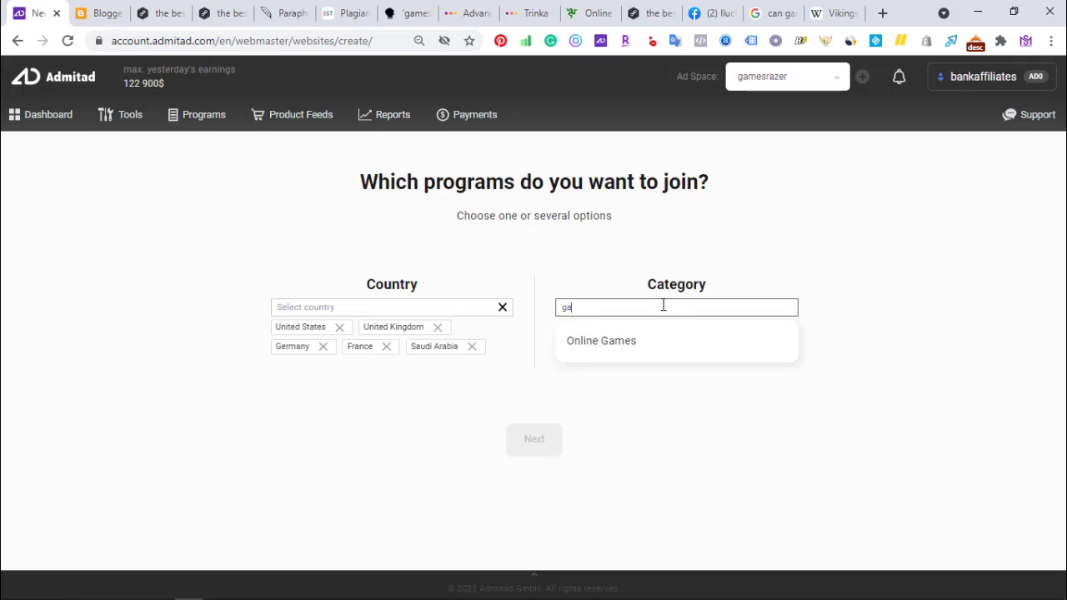
click(615, 342)
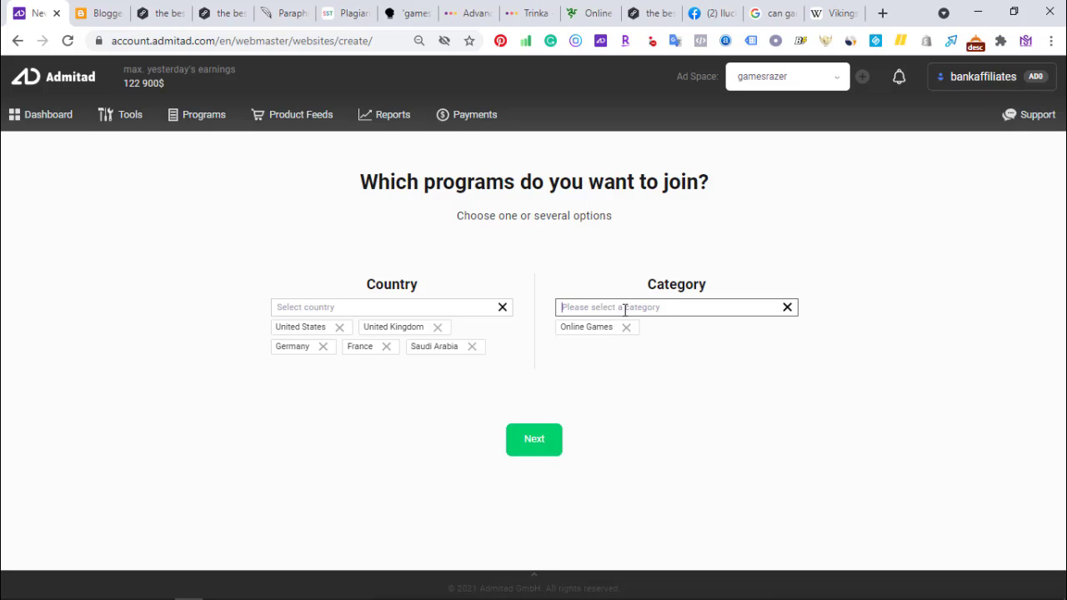
text(g)
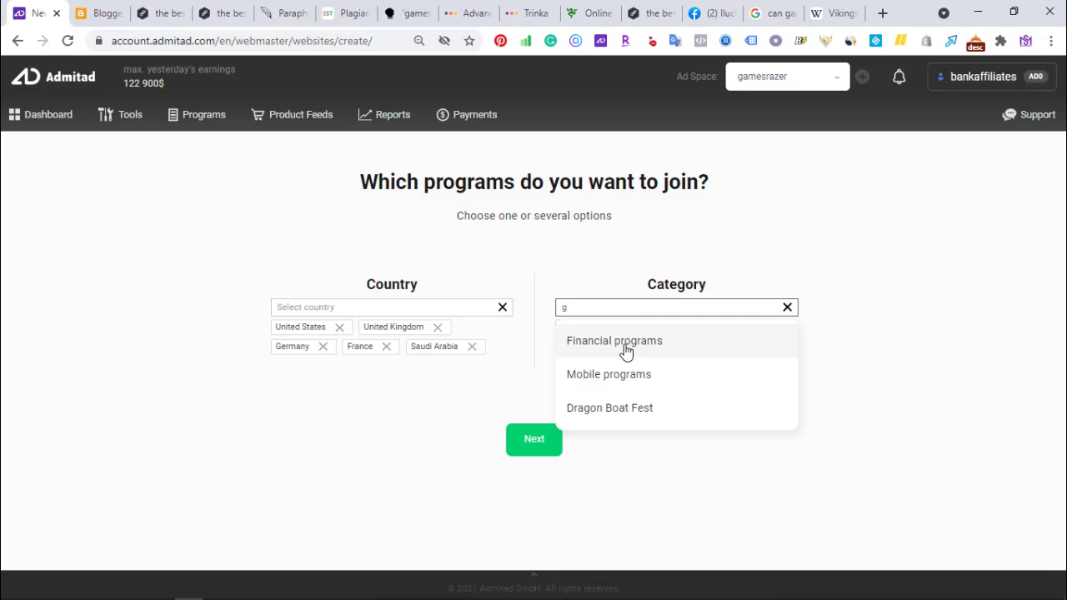
click(623, 344)
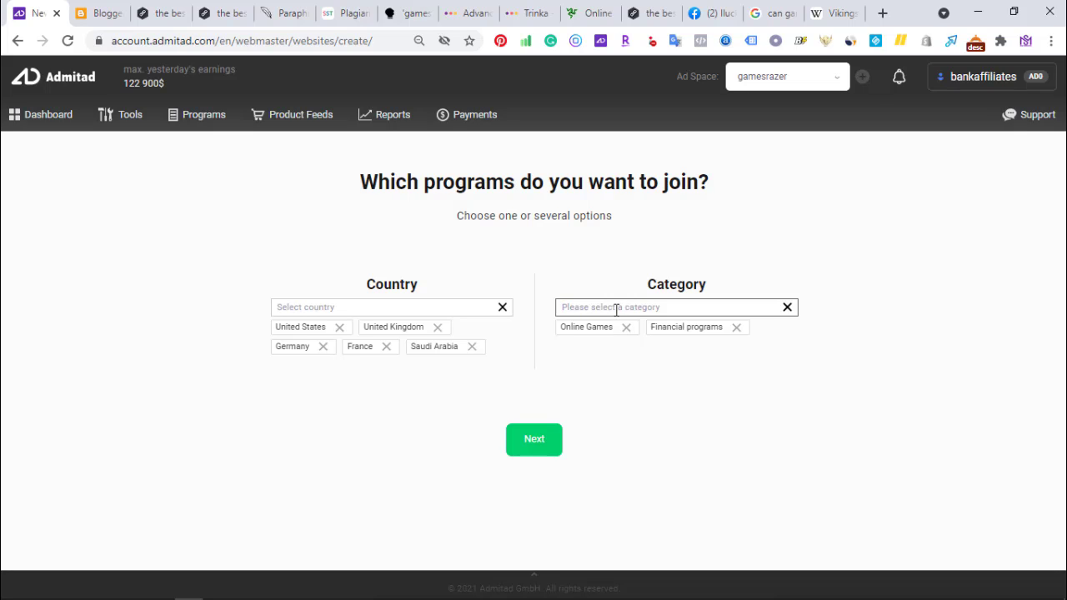
text(m)
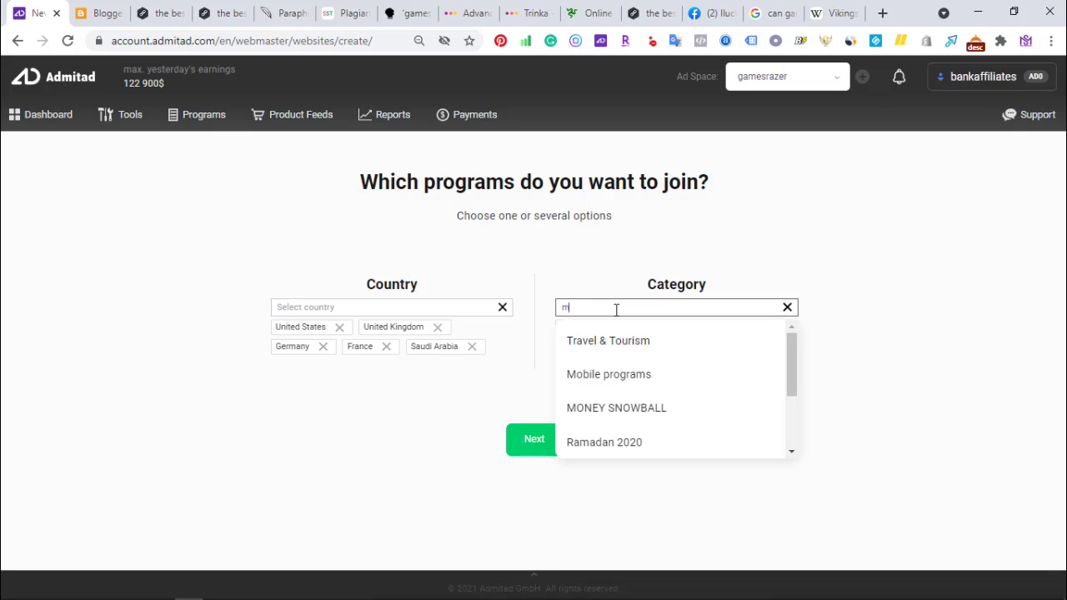
click(616, 375)
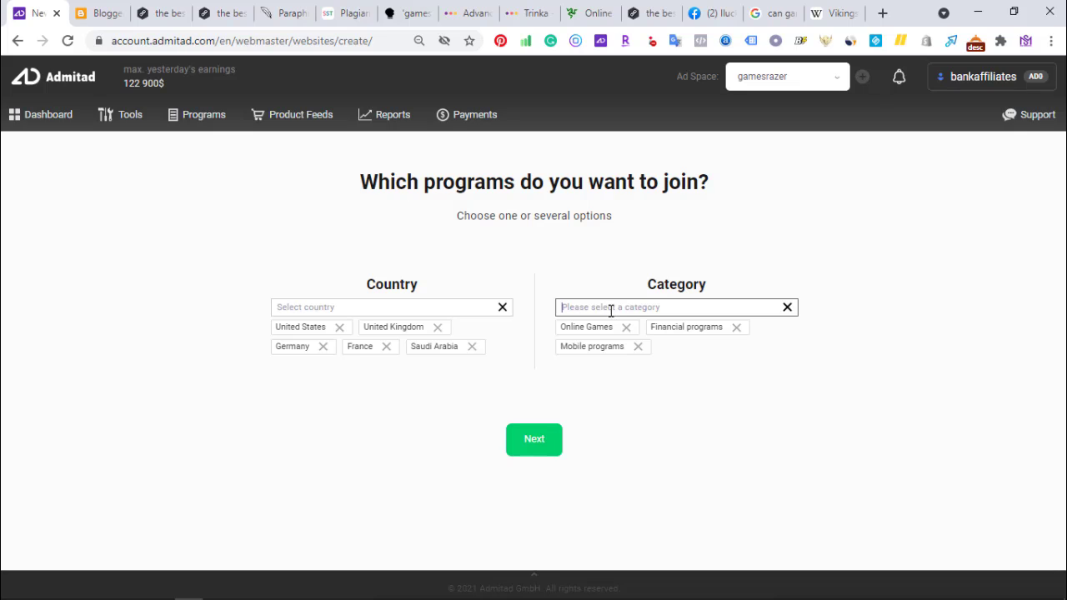
text(s)
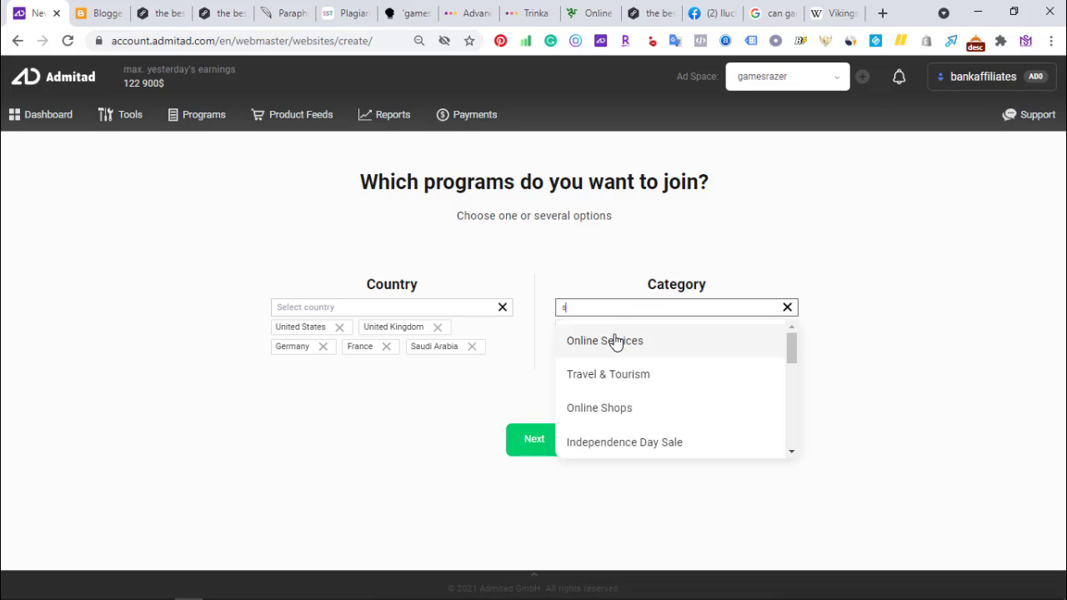
click(614, 341)
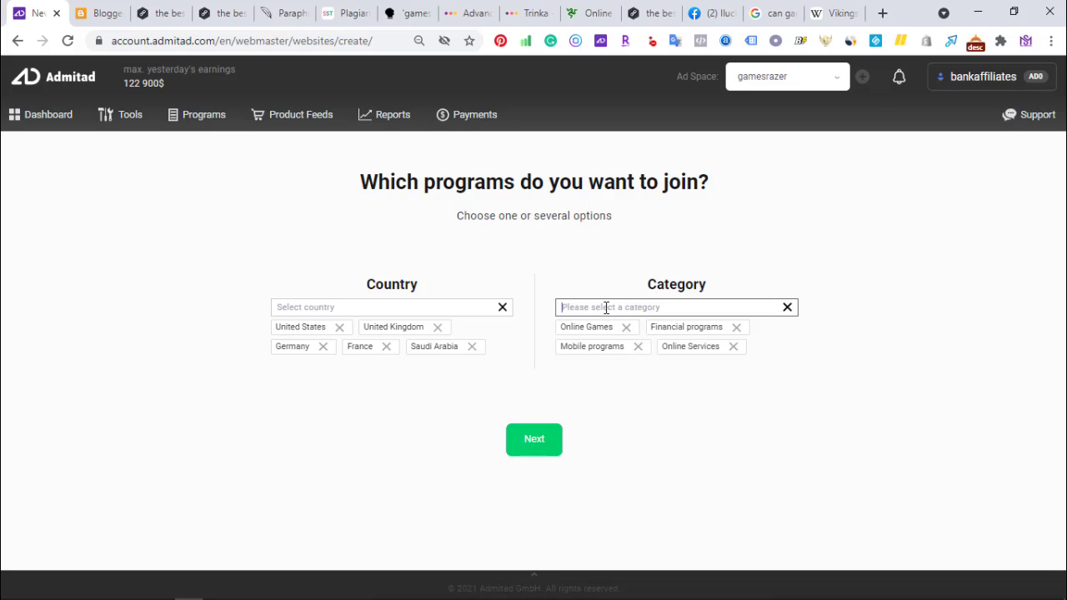
click(531, 450)
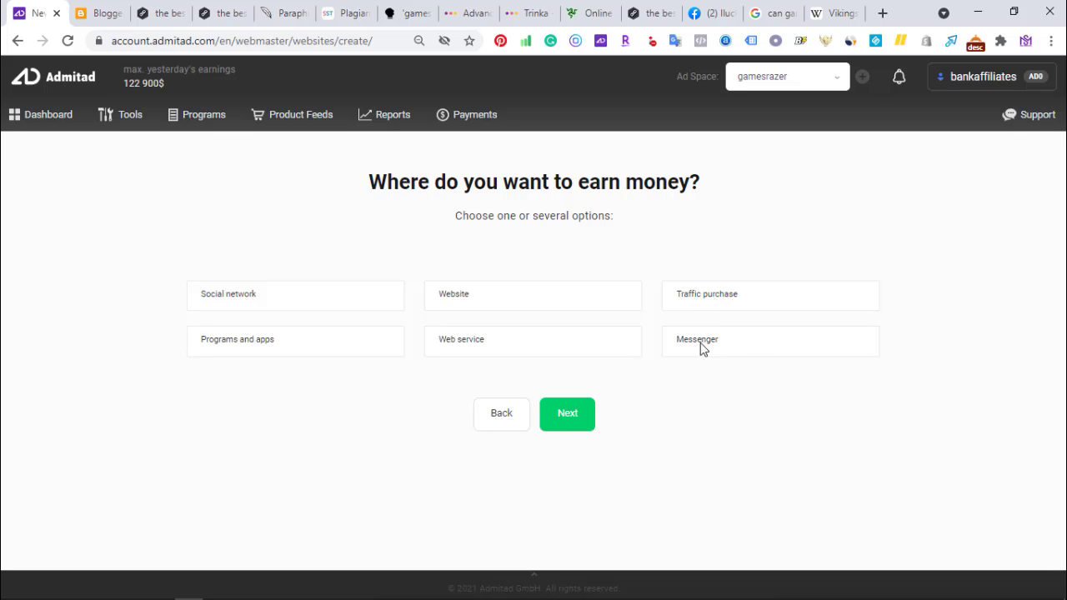
Step: Choose Website as the place to earn money and specify its type as Other
click(465, 306)
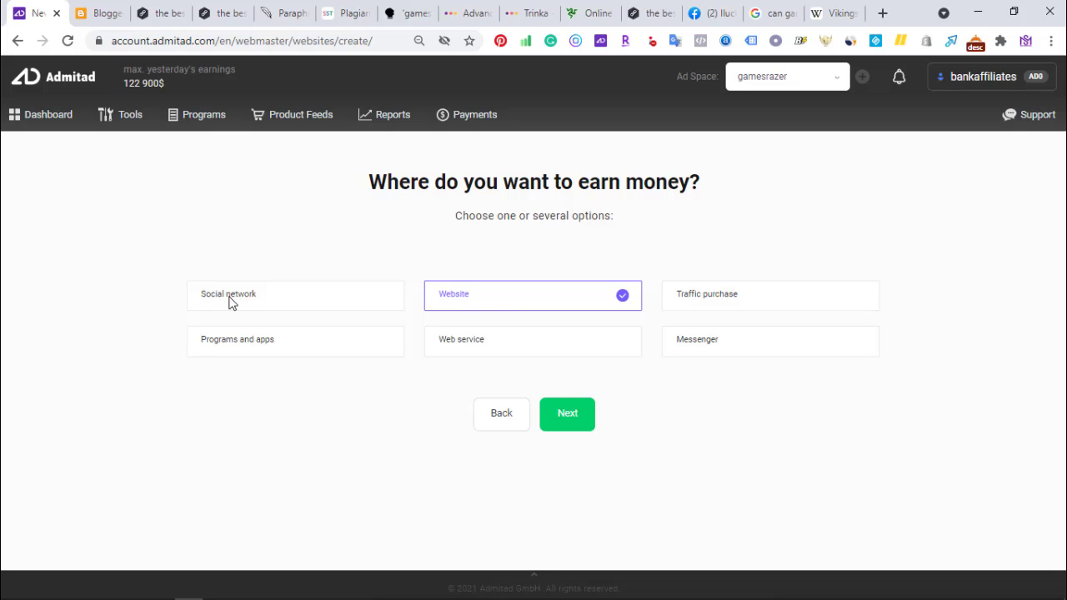
click(565, 431)
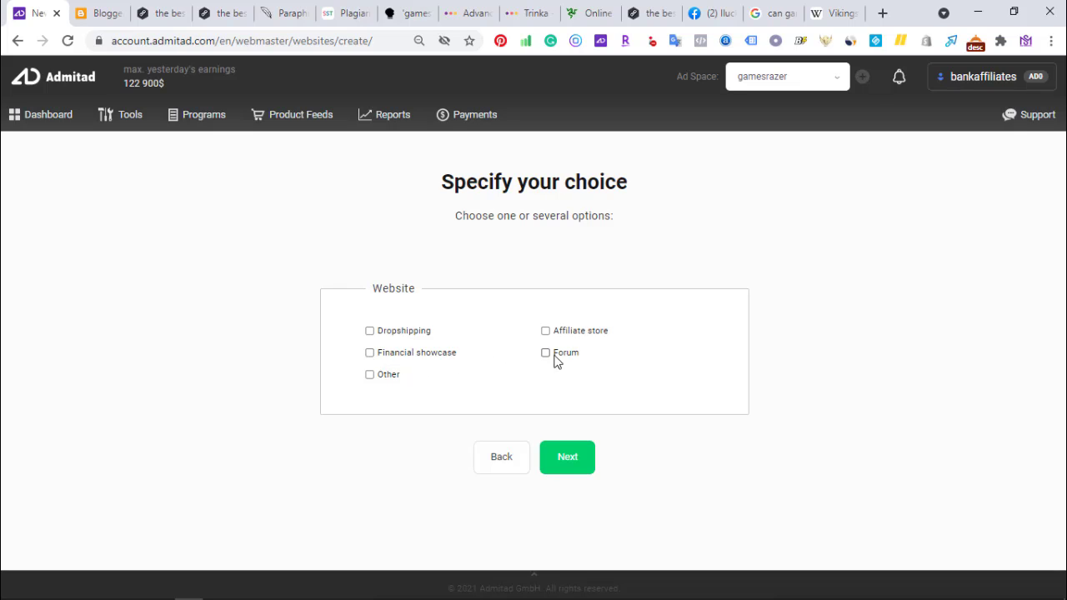
click(370, 375)
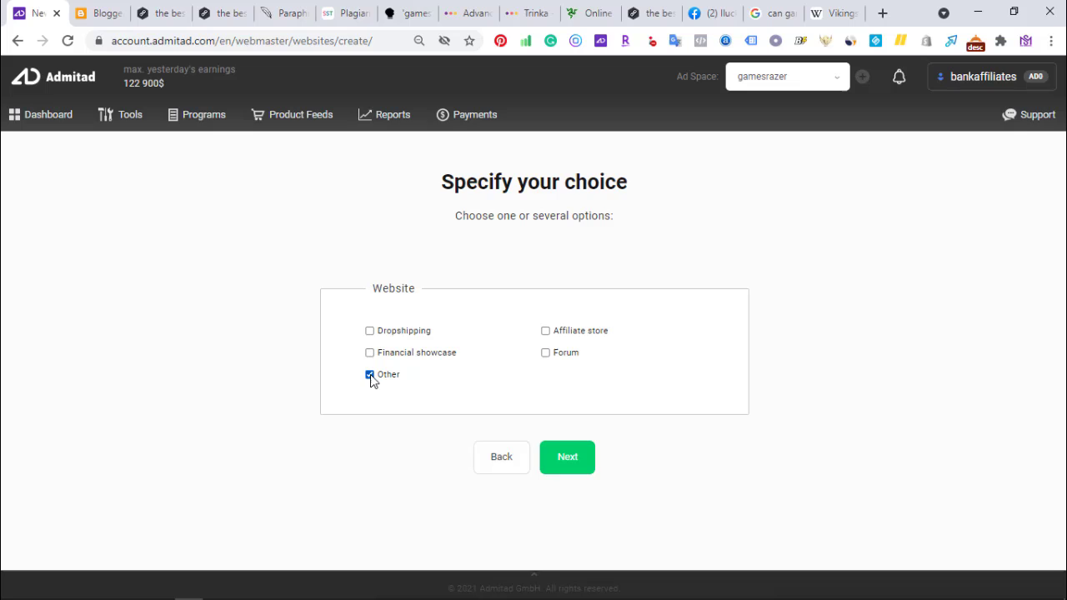
click(553, 470)
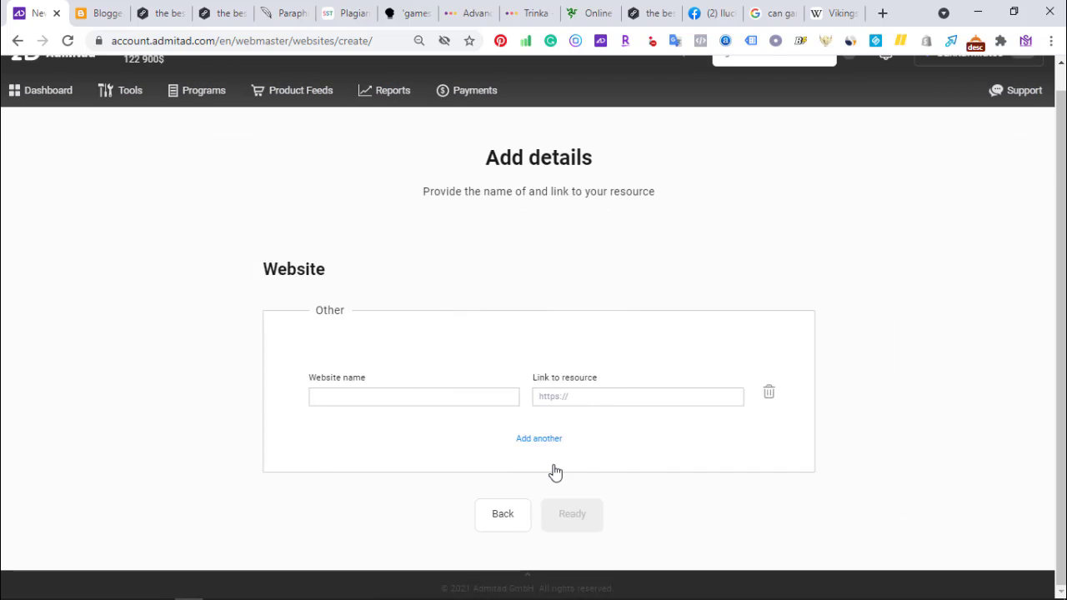
click(361, 390)
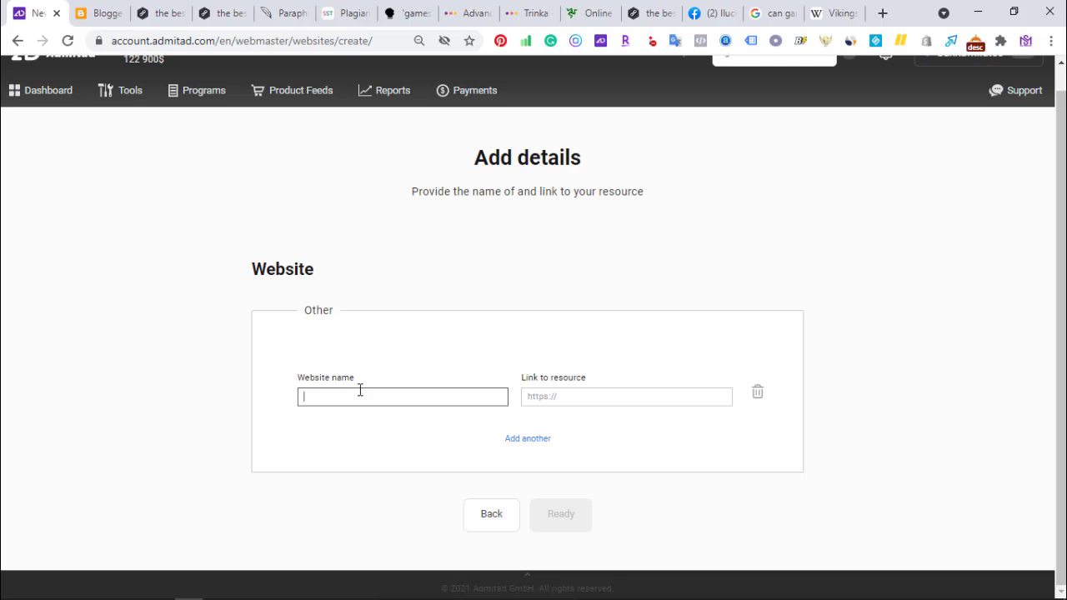
click(160, 12)
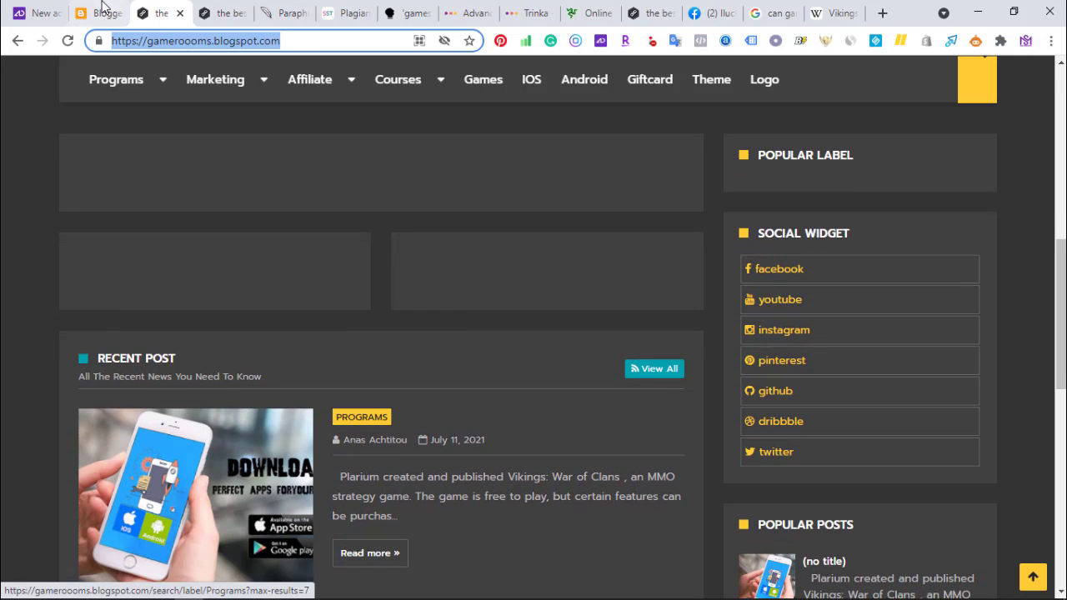
click(105, 13)
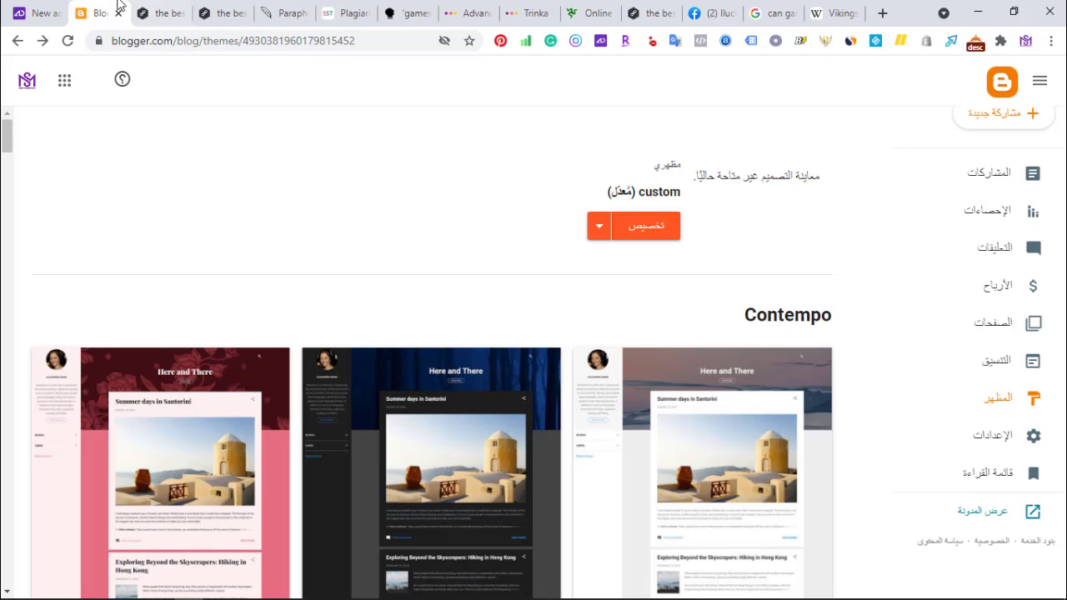
click(47, 12)
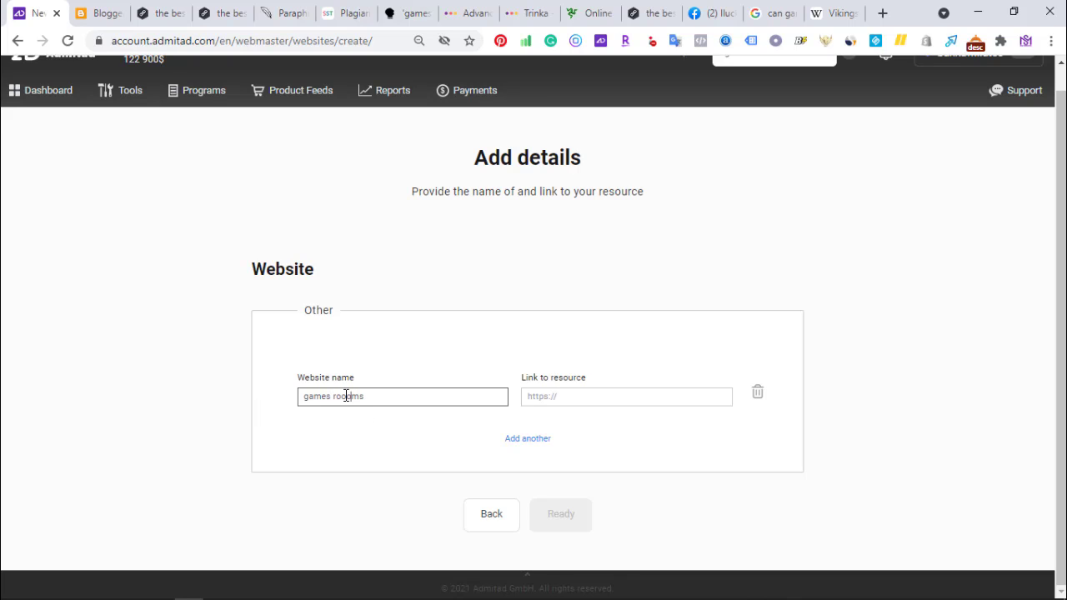
click(571, 396)
text(https://gamerooooms.blogspot.com/)
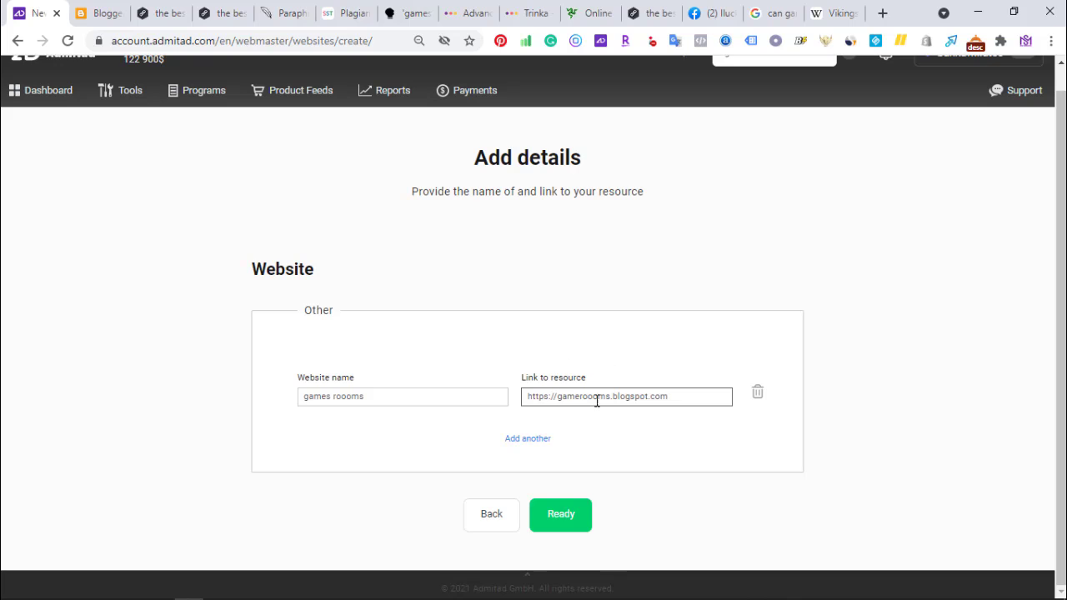
click(553, 520)
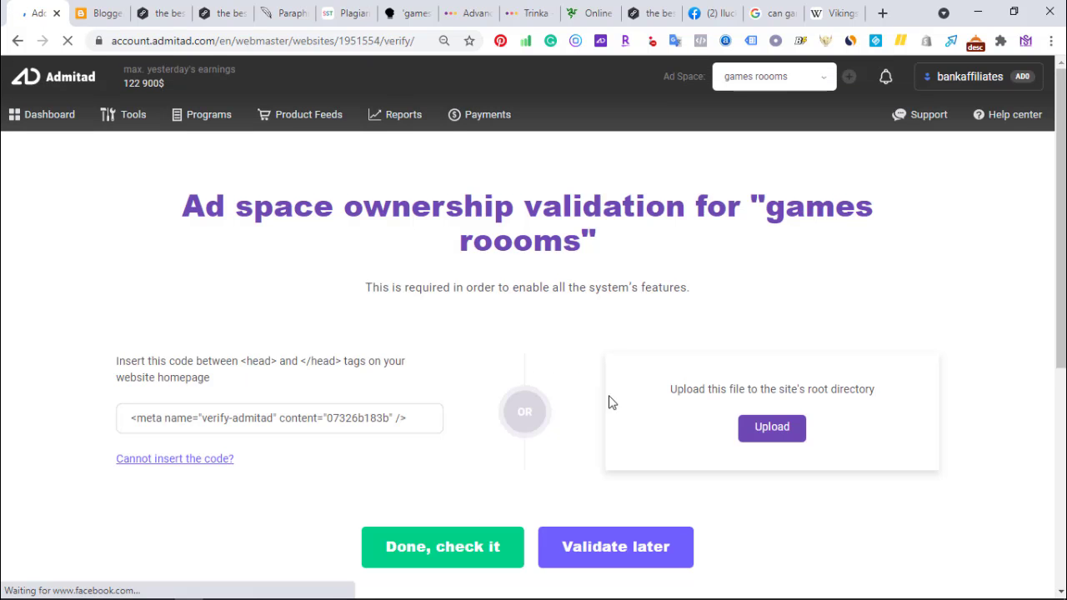
Step: Examine the ownership validation instructions, the required placement in the head section and the meta tag's content value
click(274, 386)
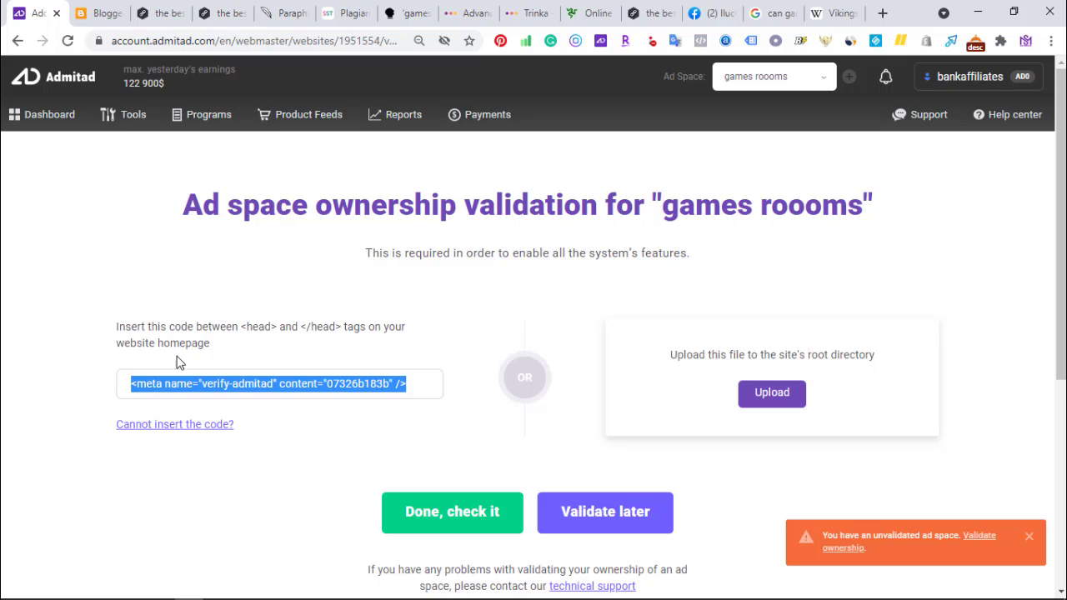
drag(243, 326, 277, 327)
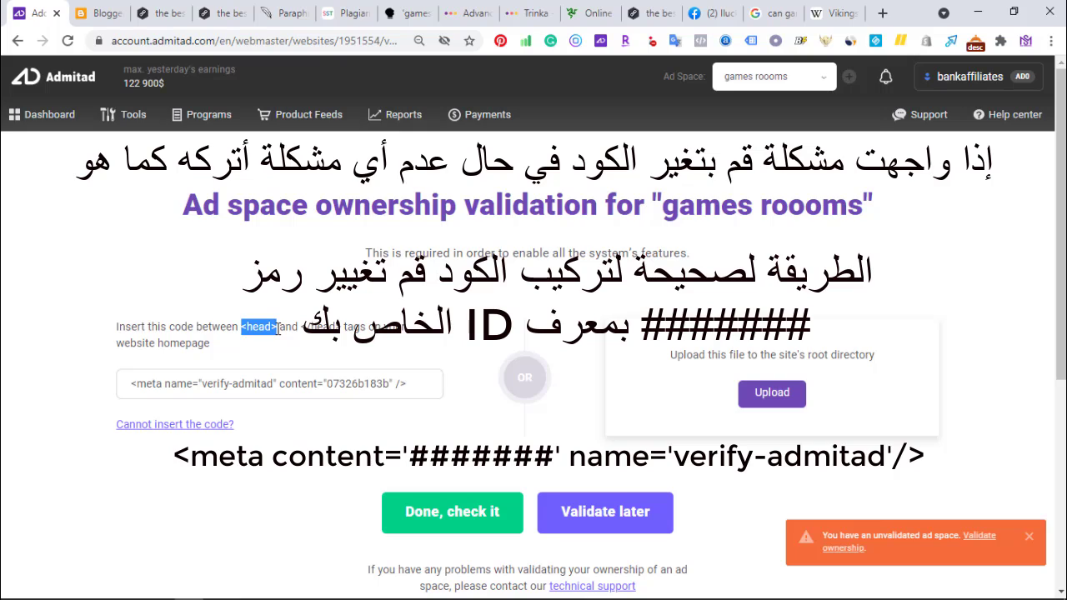
click(277, 328)
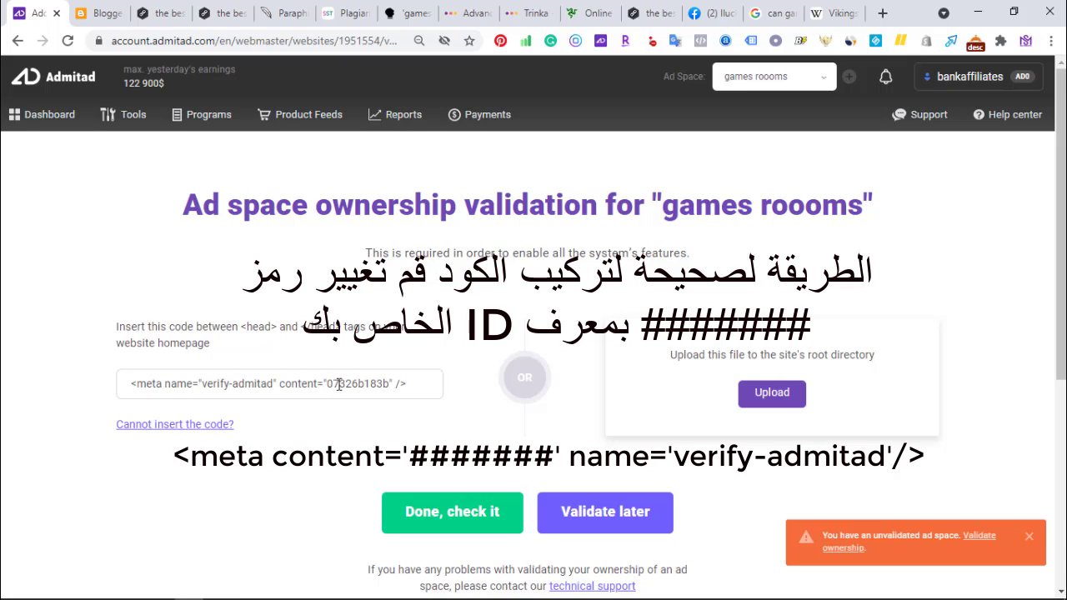
drag(328, 384, 388, 385)
triple_click(386, 389)
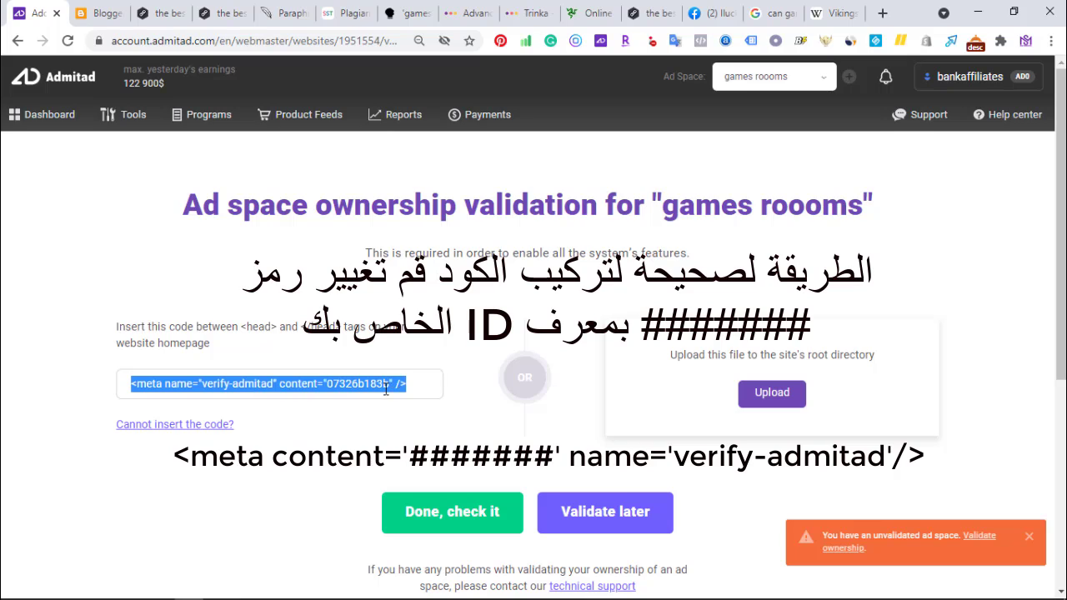
click(134, 386)
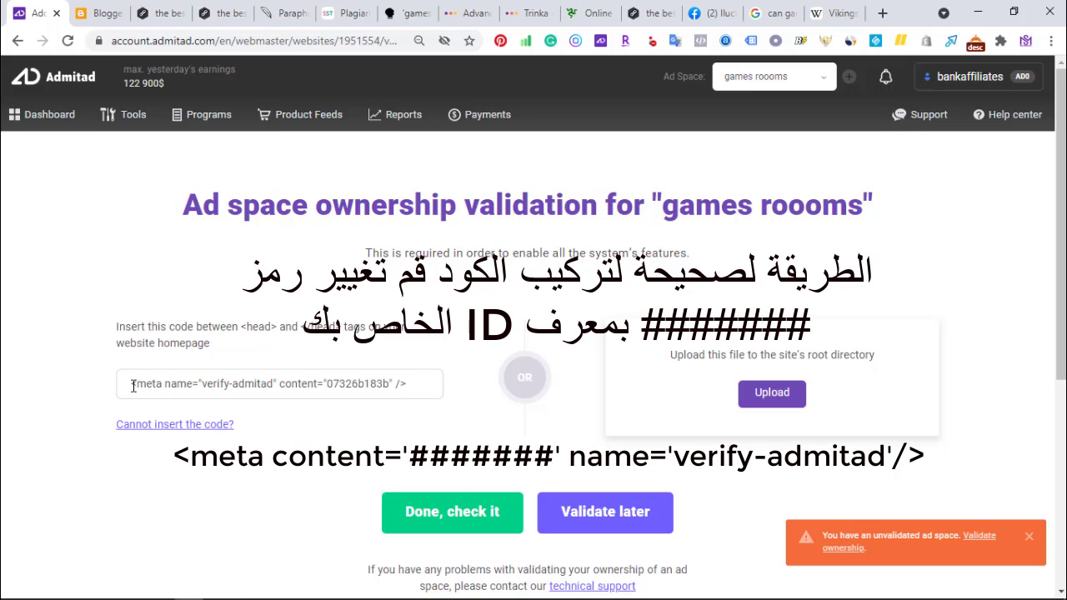
drag(133, 386, 413, 406)
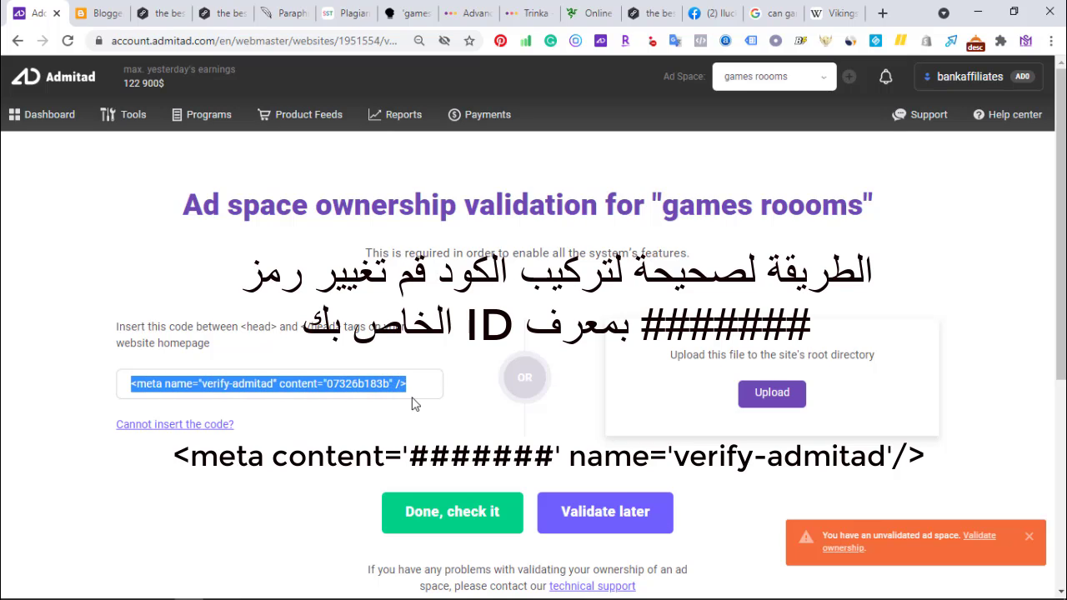
click(330, 384)
drag(330, 383, 392, 384)
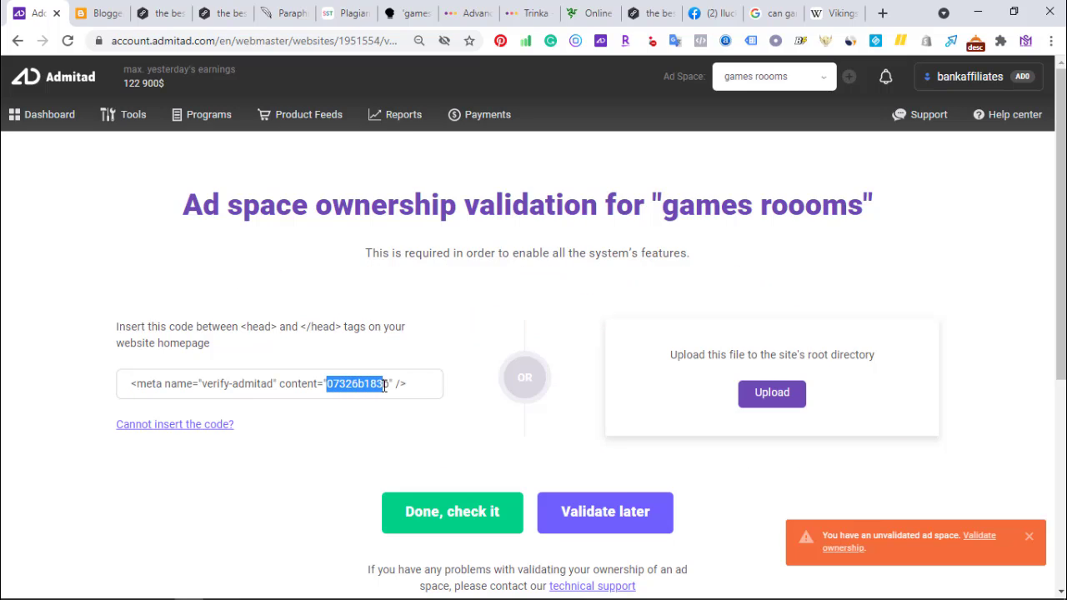
Step: Copy the complete verify-admitad meta tag for the games roooms ad space
triple_click(390, 384)
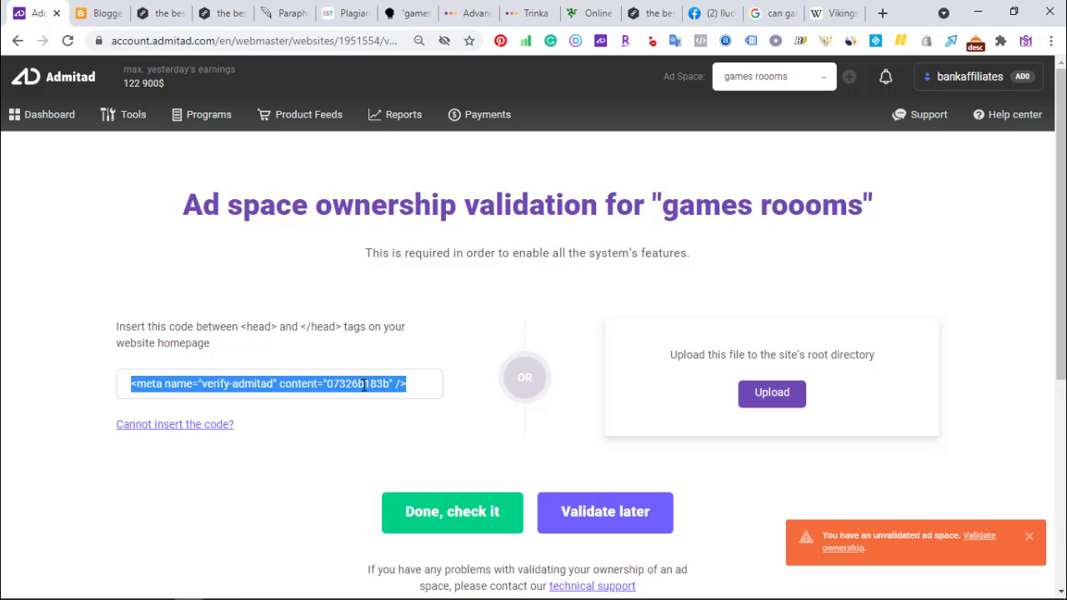
click(366, 384)
triple_click(364, 384)
key(ctrl+c)
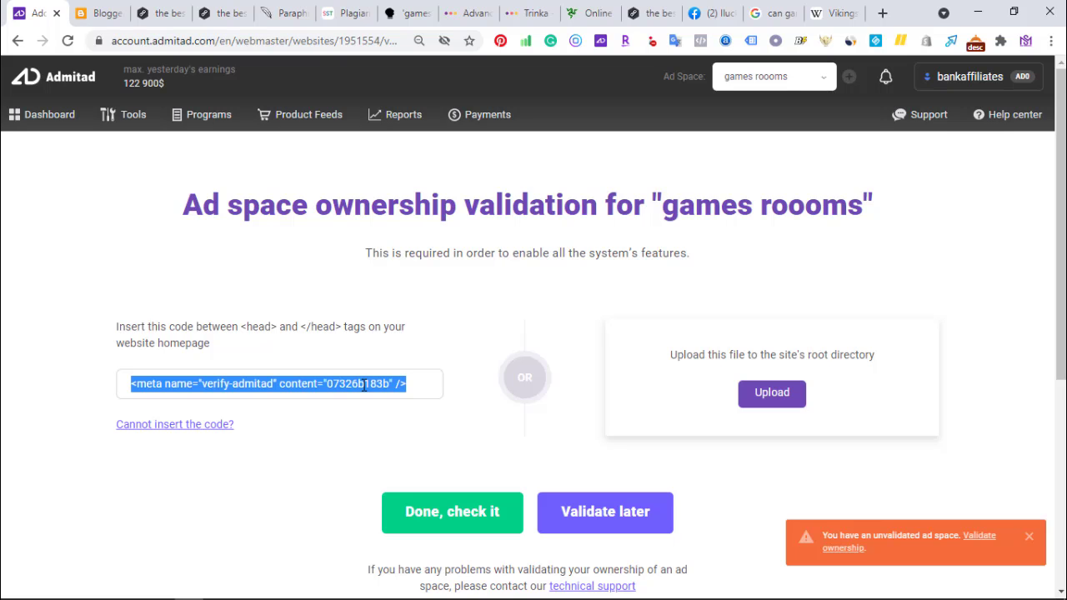
Step: Switch to Blogger and open the HTML code of the blog's current theme for editing
click(100, 12)
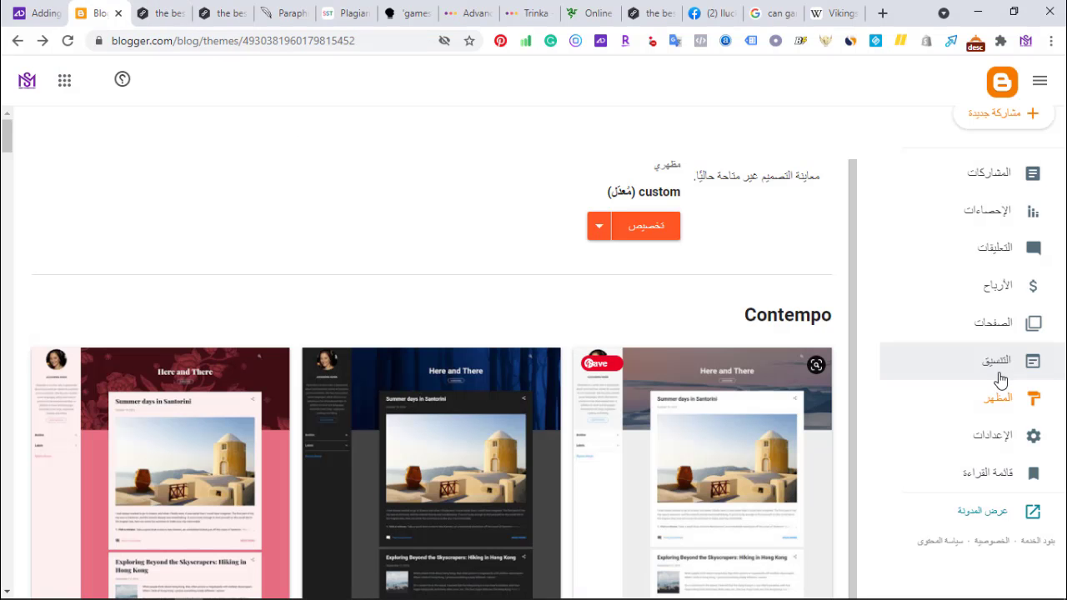
click(598, 233)
click(784, 360)
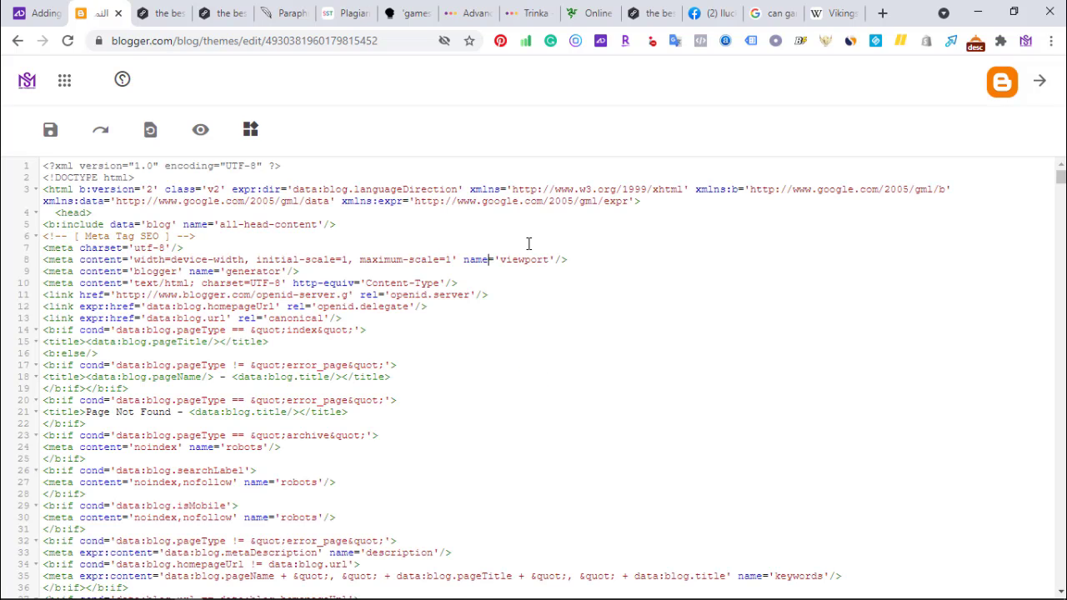
Step: Paste the Admitad verification meta tag on a new line directly below <head>, save the theme and return to Admitad's validation page
key(ctrl+f)
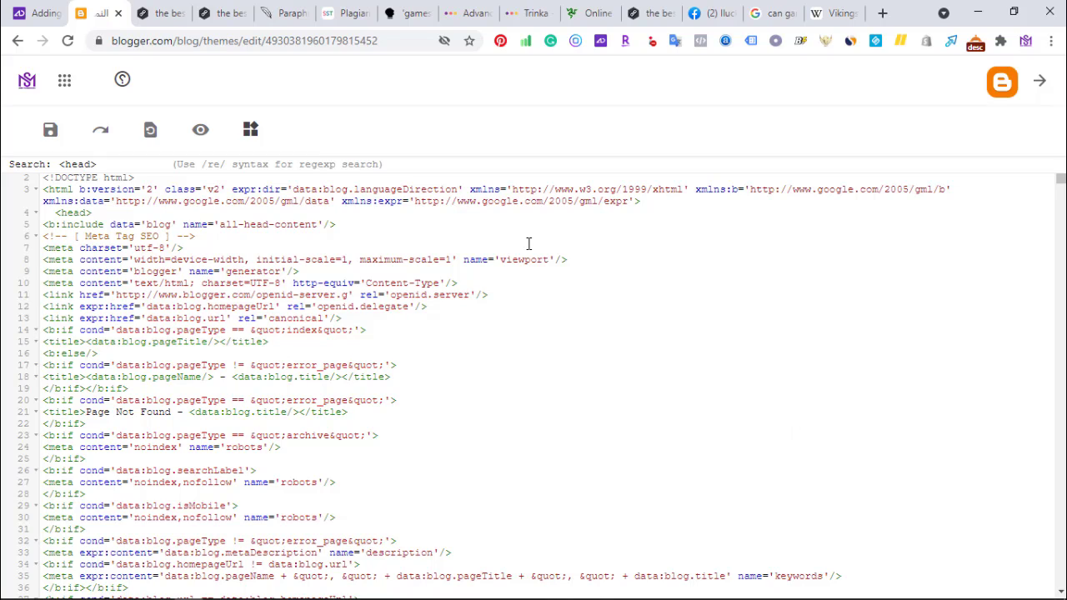
key(Return)
click(102, 206)
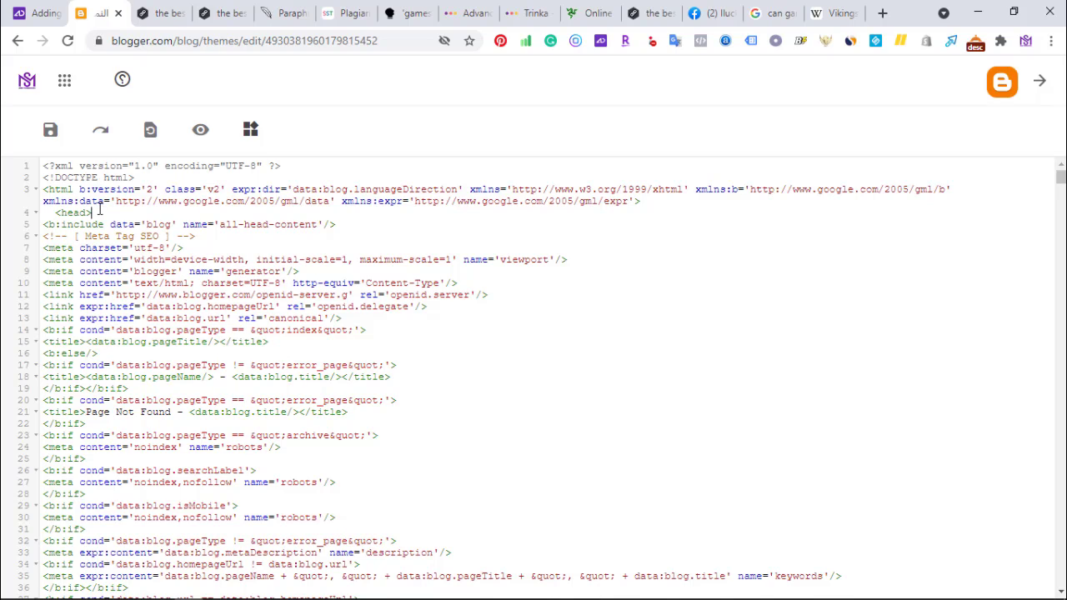
key(Return)
key(ctrl+v)
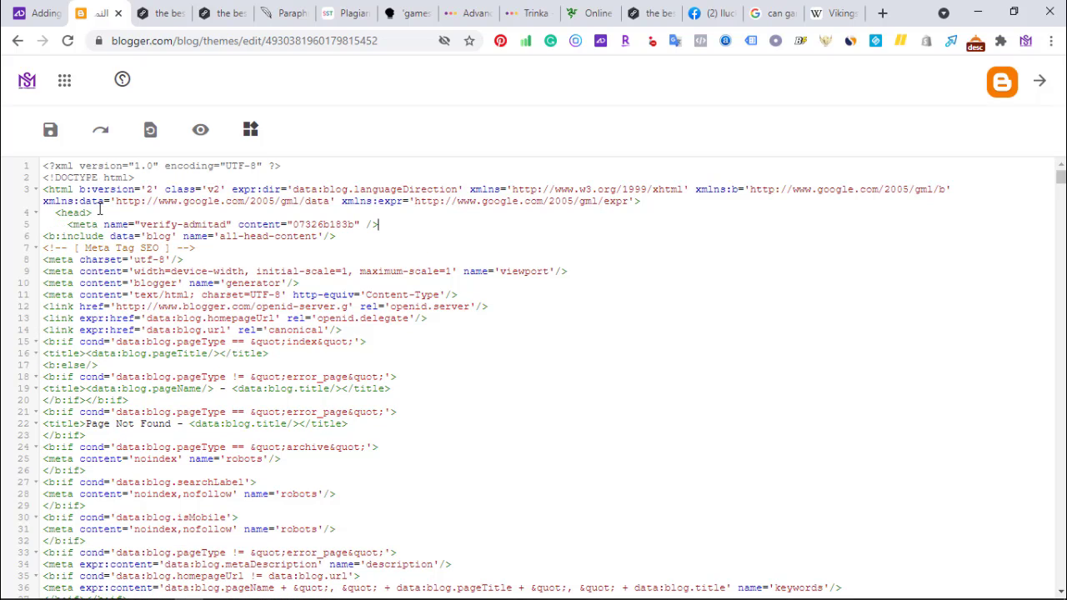
click(51, 136)
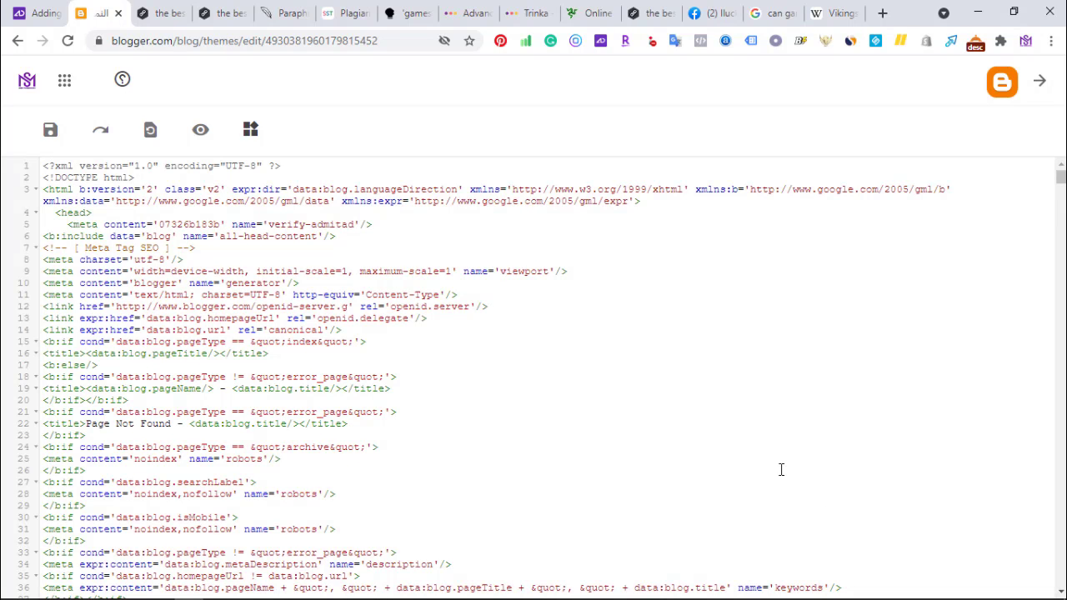
click(41, 14)
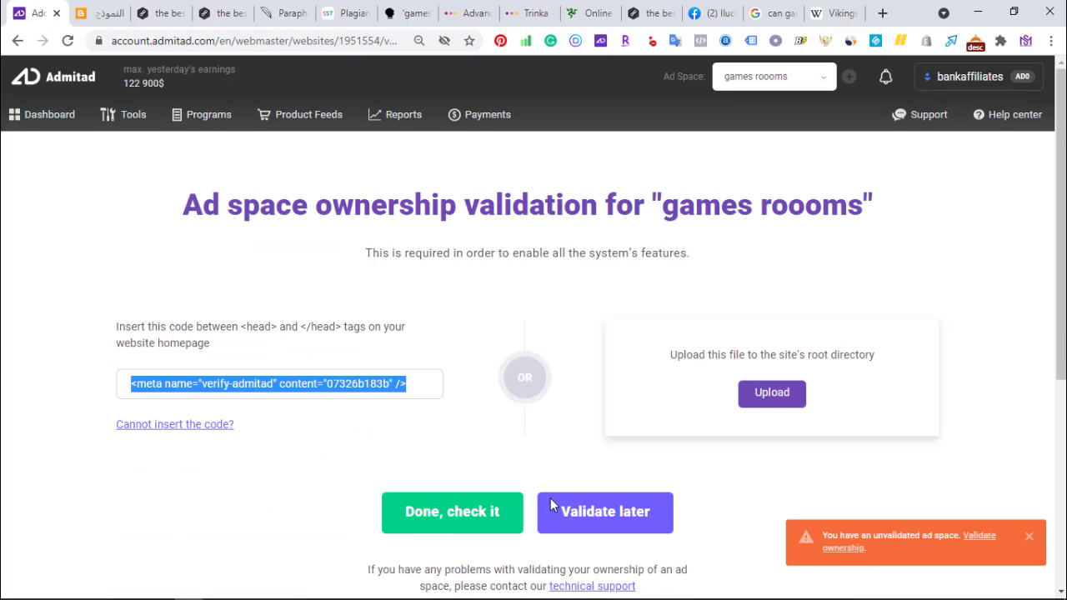
Step: Run the ownership check for the ad space and select games roooms as the active ad space in the advertiser store
click(455, 522)
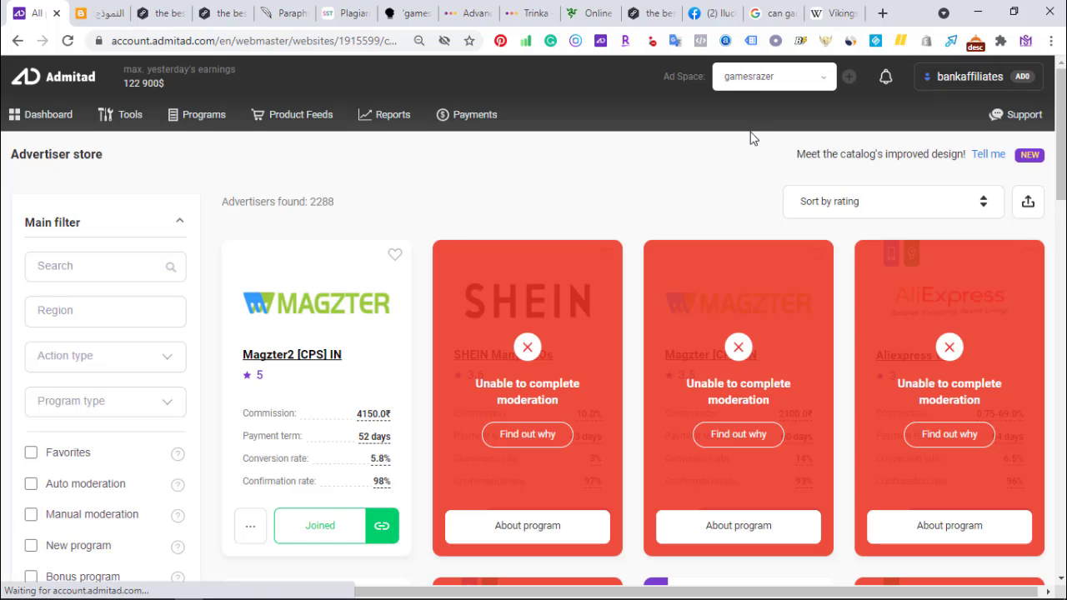
click(816, 87)
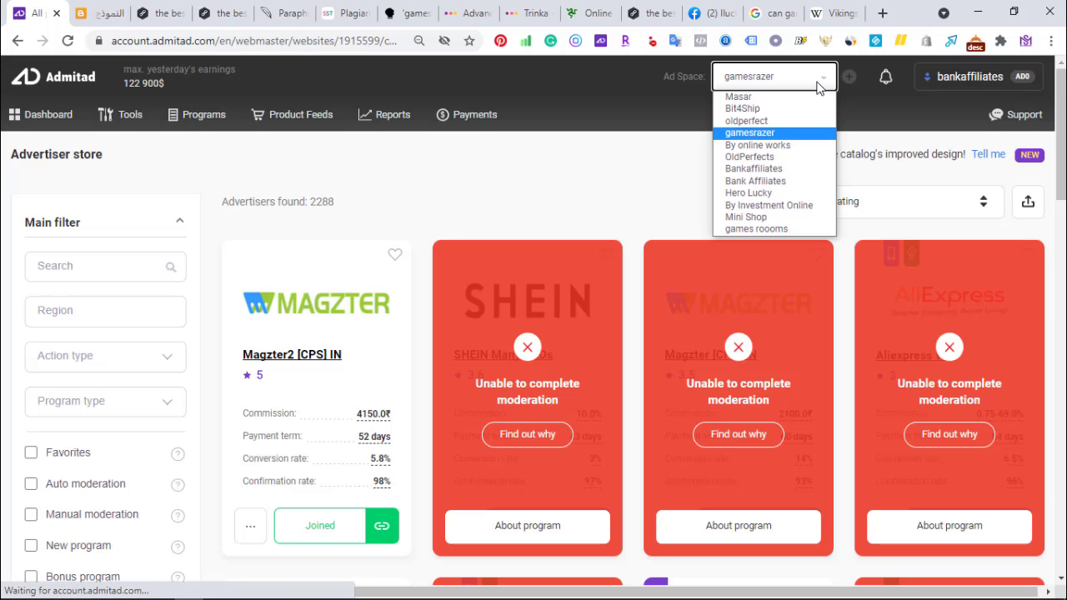
click(751, 228)
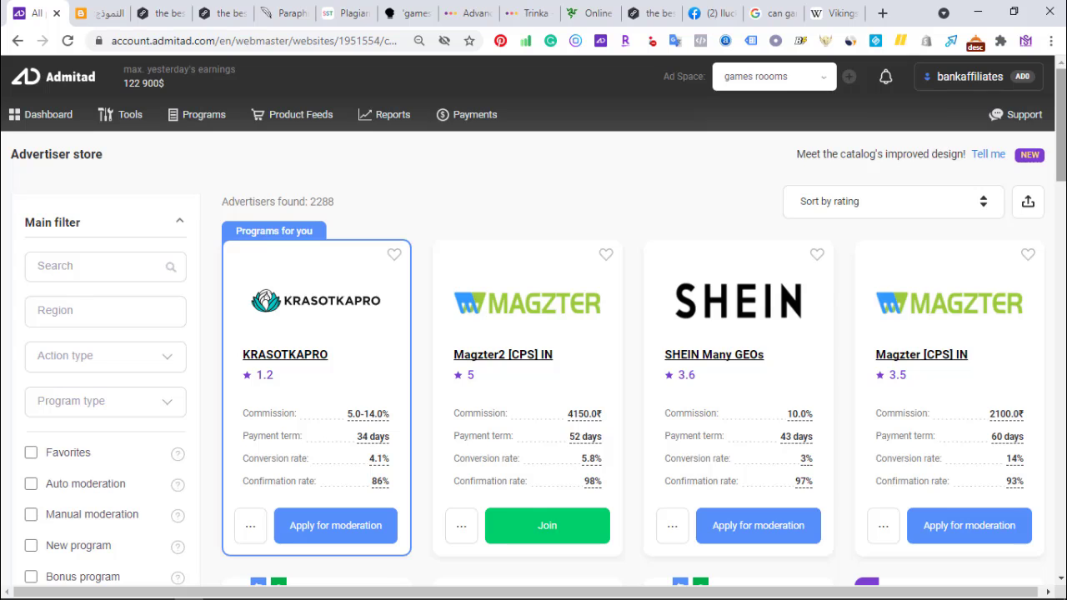
Step: Join the Magzter2 [CPS] IN program and apply for moderation with SHEIN Many GEOs, accepting the affiliate program rules
scroll(615, 171, down, 2)
scroll(614, 182, down, 1)
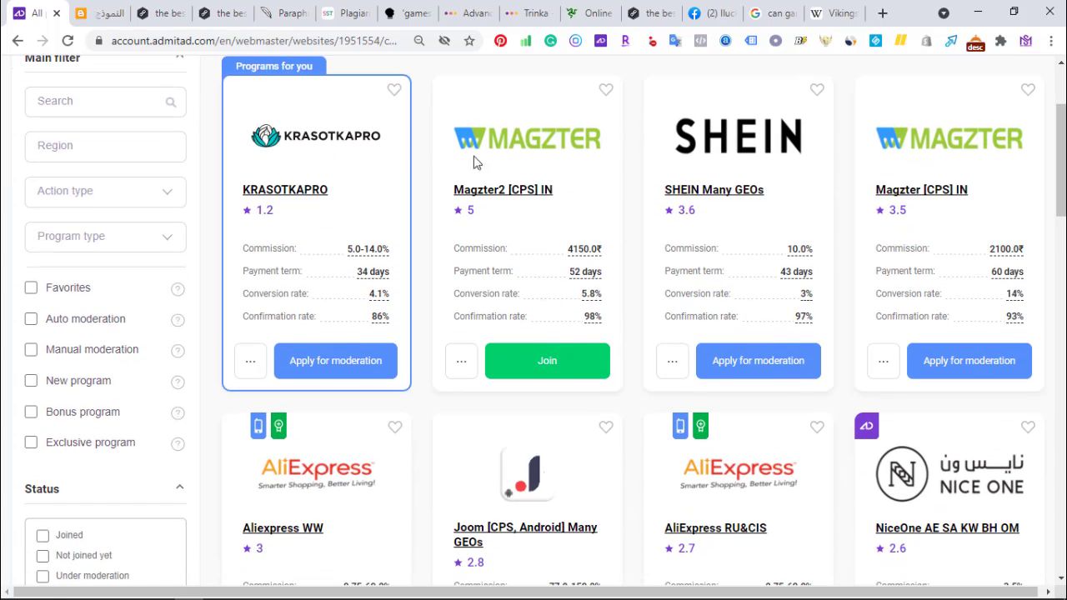
click(552, 364)
click(551, 546)
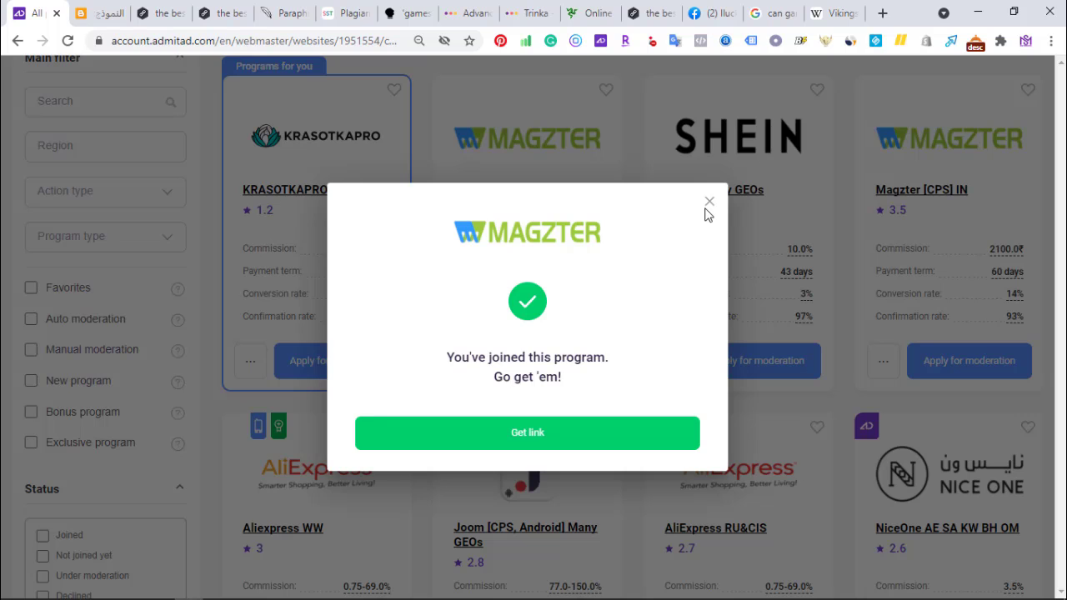
click(708, 201)
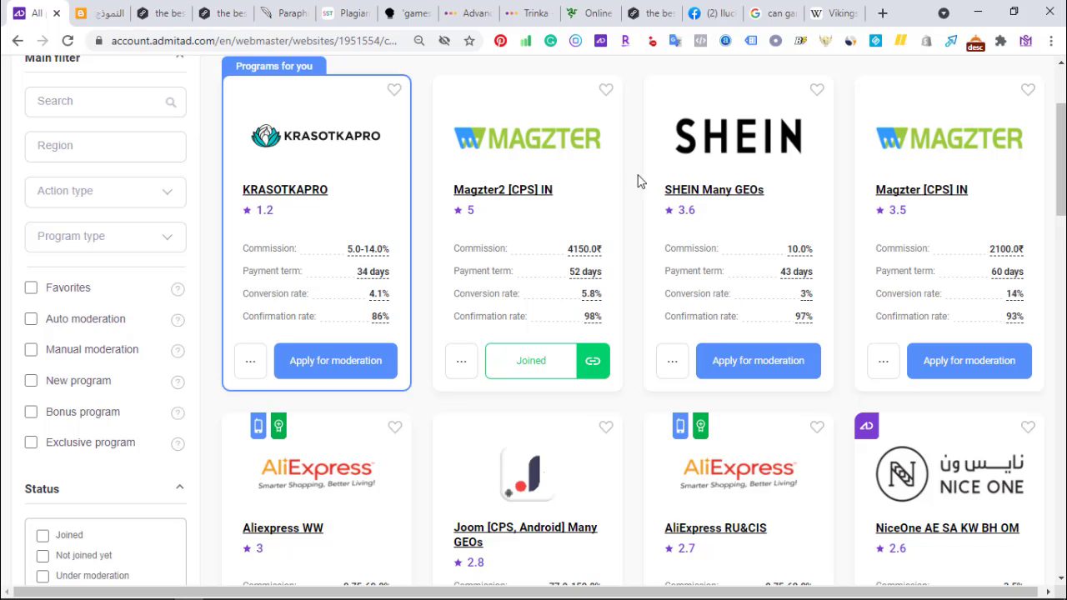
click(755, 375)
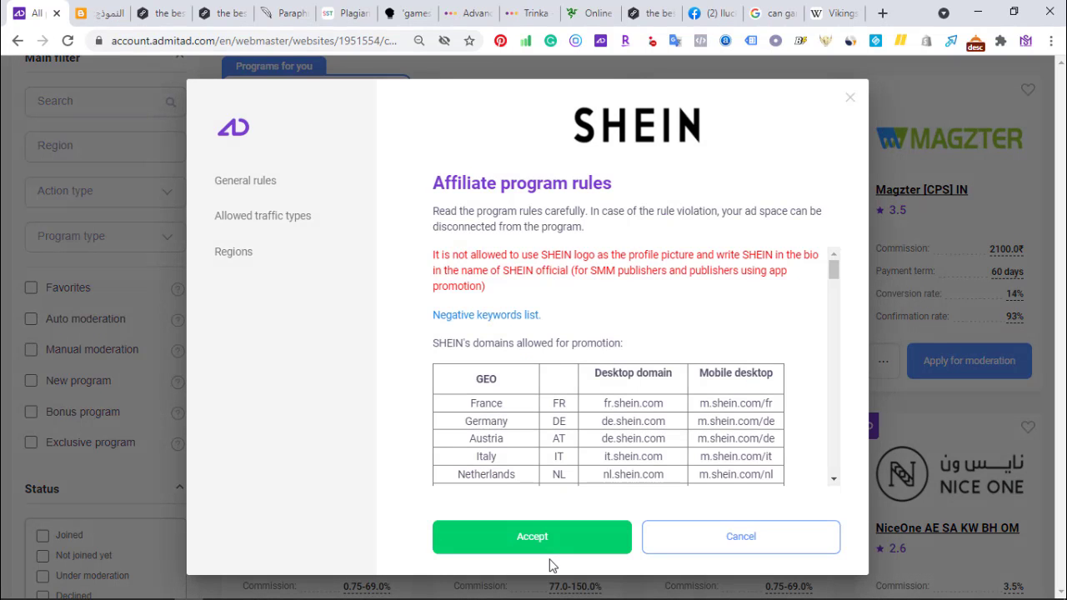
click(541, 543)
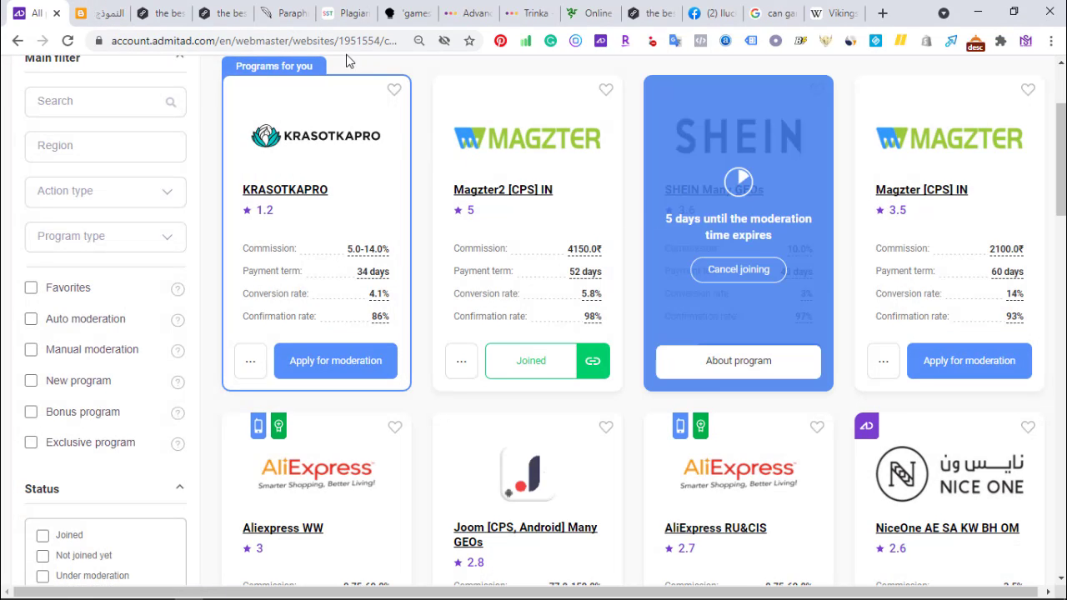
Step: Compare the custom domain gamesrazer.com with the new blog's blogspot.com address, and return to Admitad's advertiser store
click(158, 10)
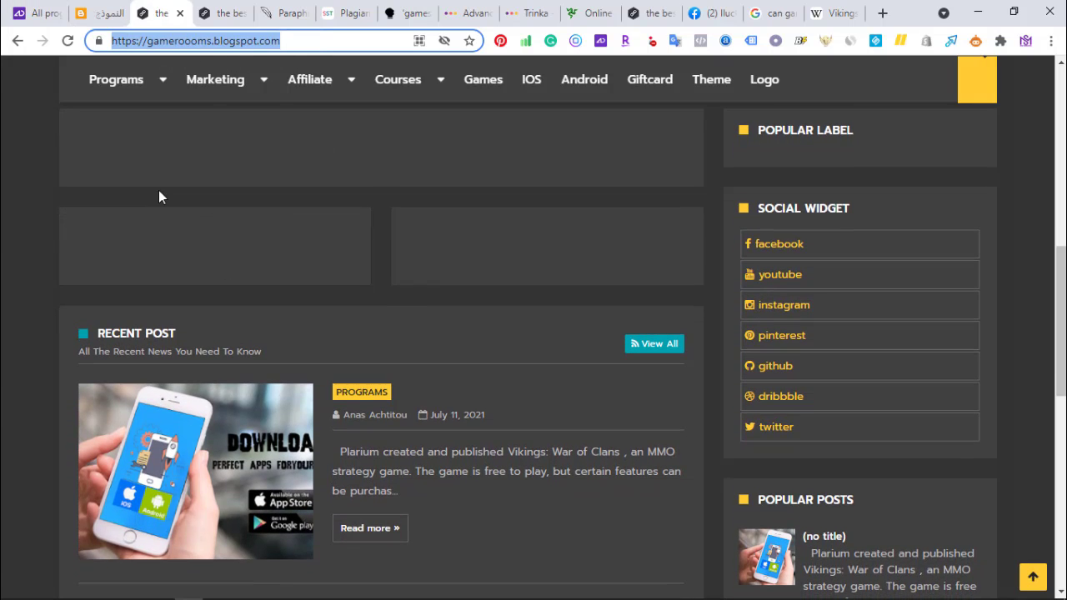
click(594, 12)
click(204, 43)
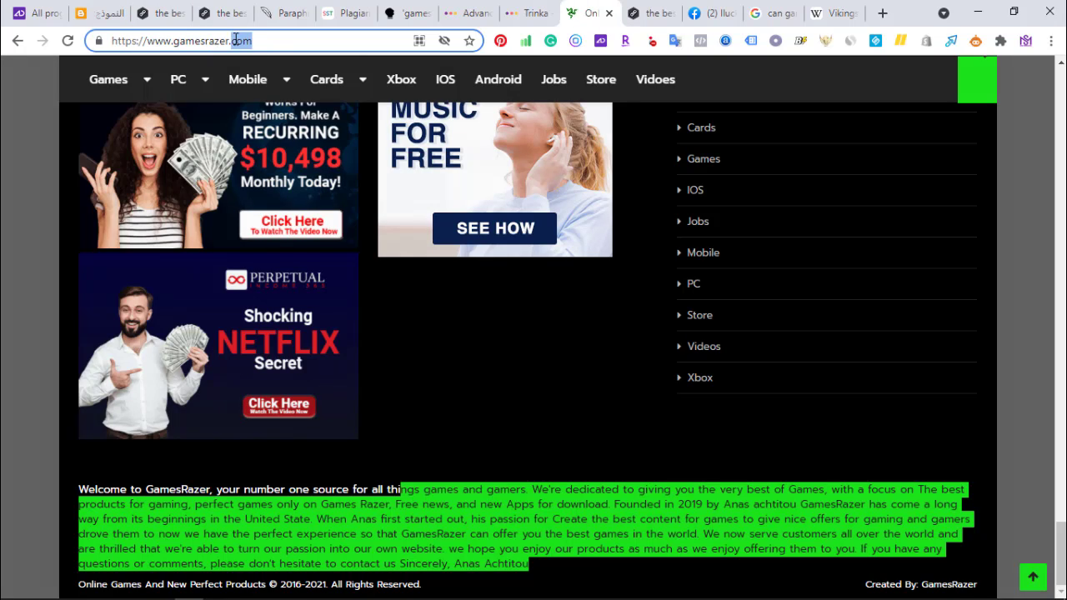
drag(266, 39, 172, 40)
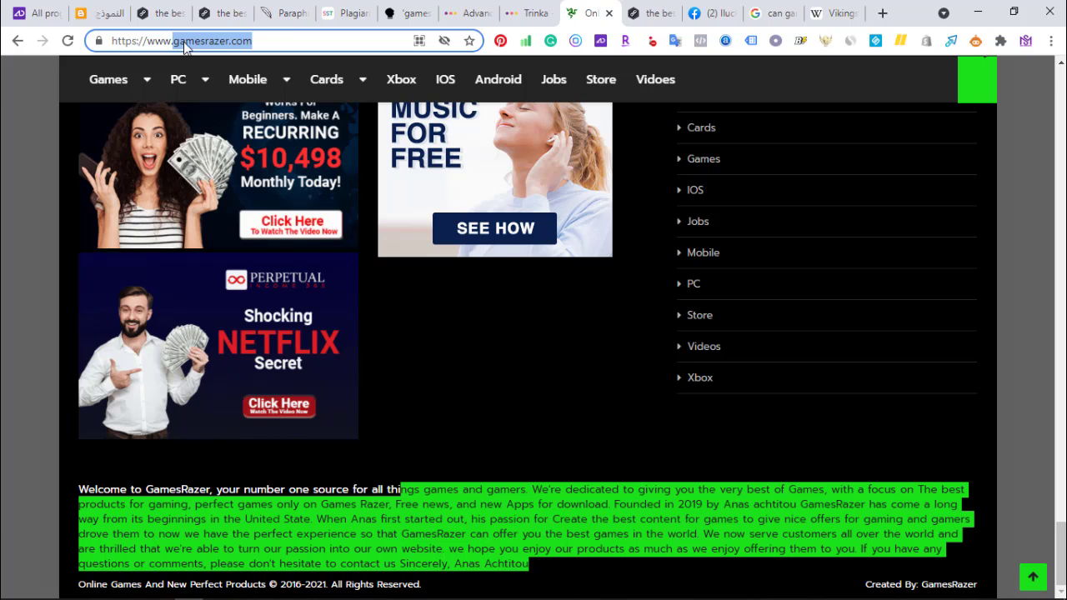
click(167, 15)
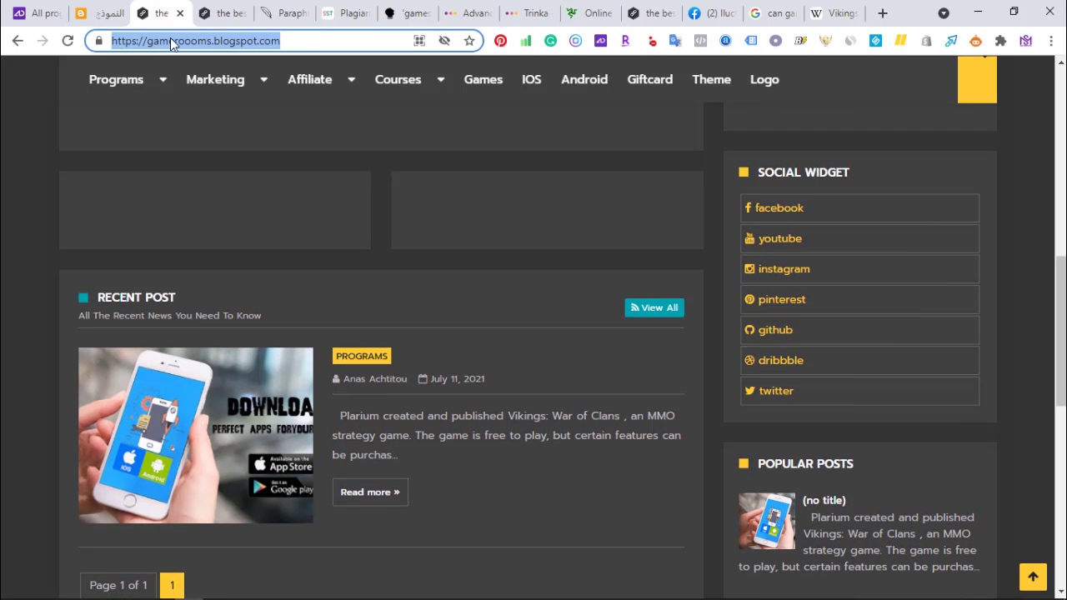
click(219, 40)
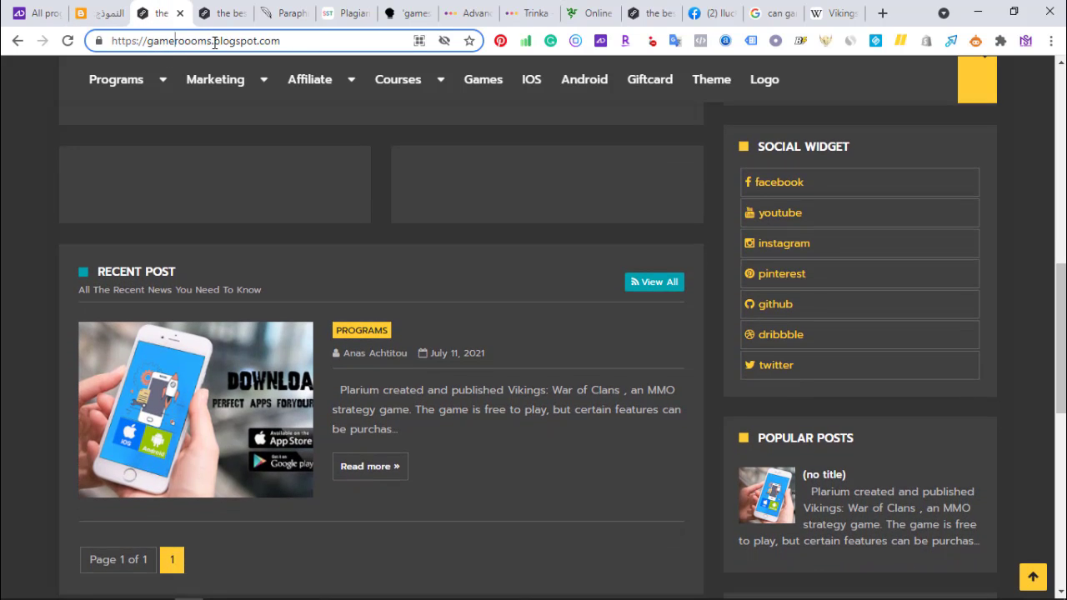
drag(214, 40, 282, 40)
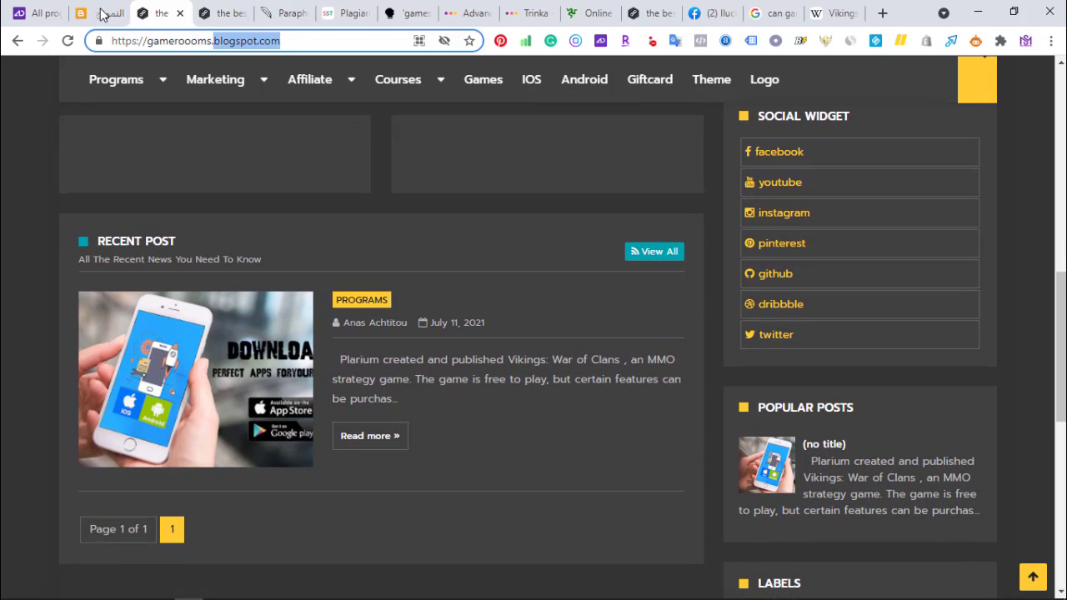
click(98, 13)
click(13, 8)
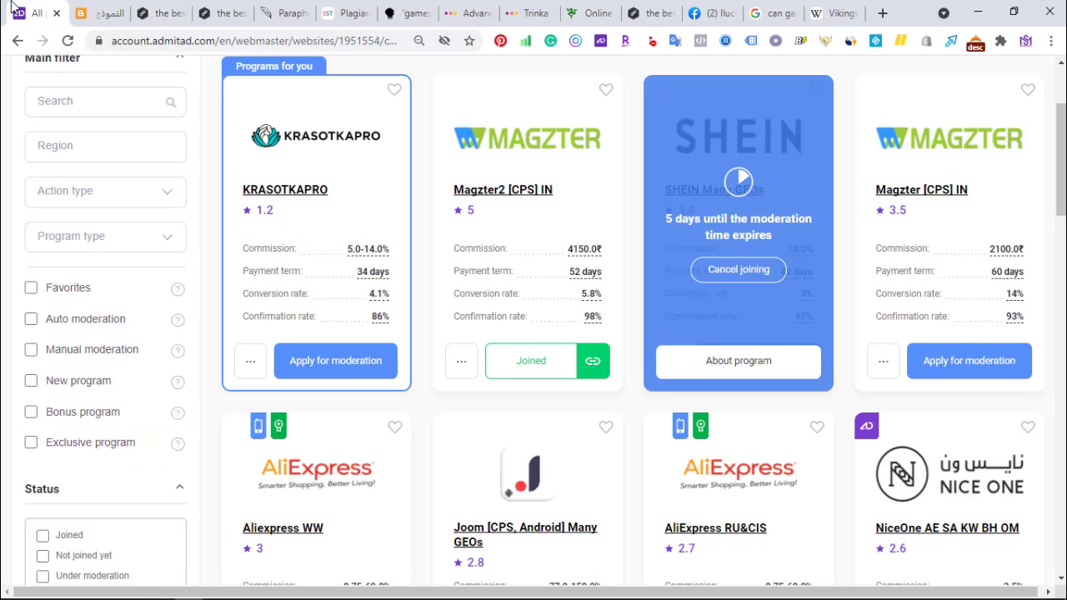
Step: Increase the number of advertisers displayed per page in the advertiser store
scroll(739, 183, down, 2)
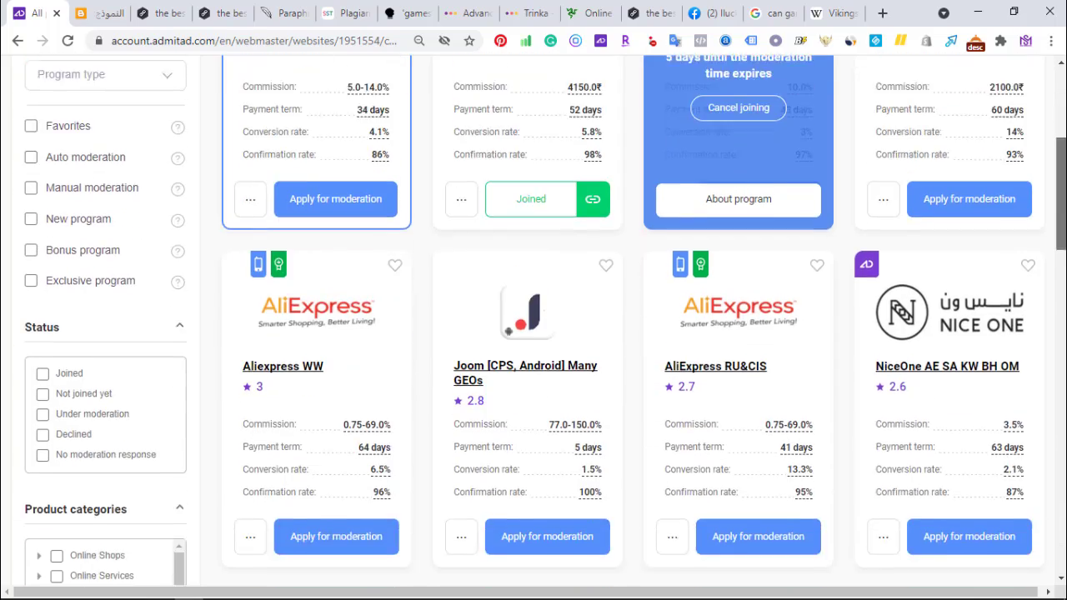
scroll(738, 184, down, 12)
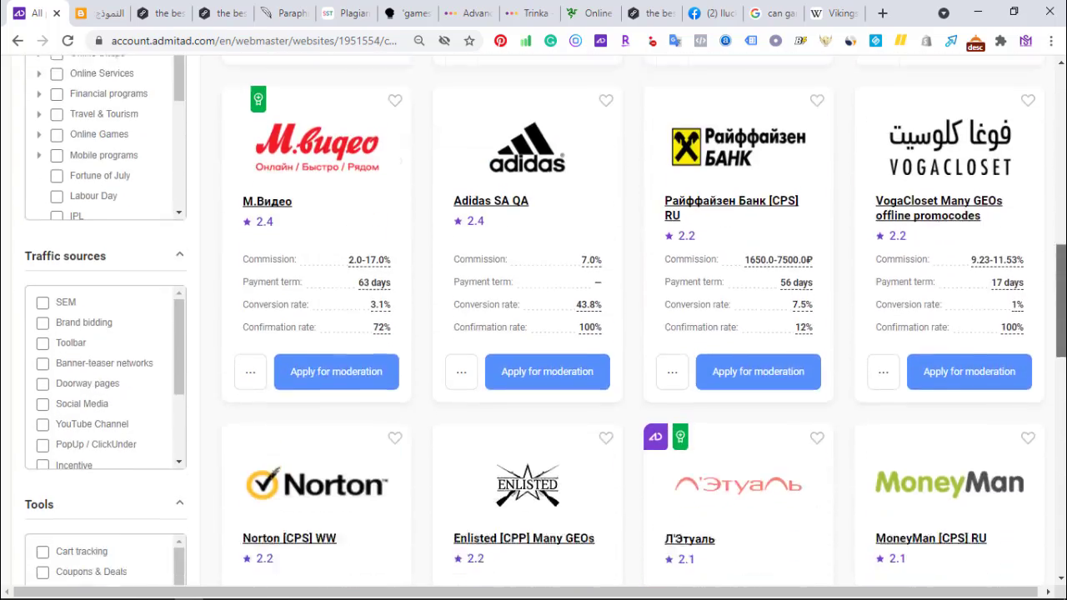
scroll(634, 325, down, 5)
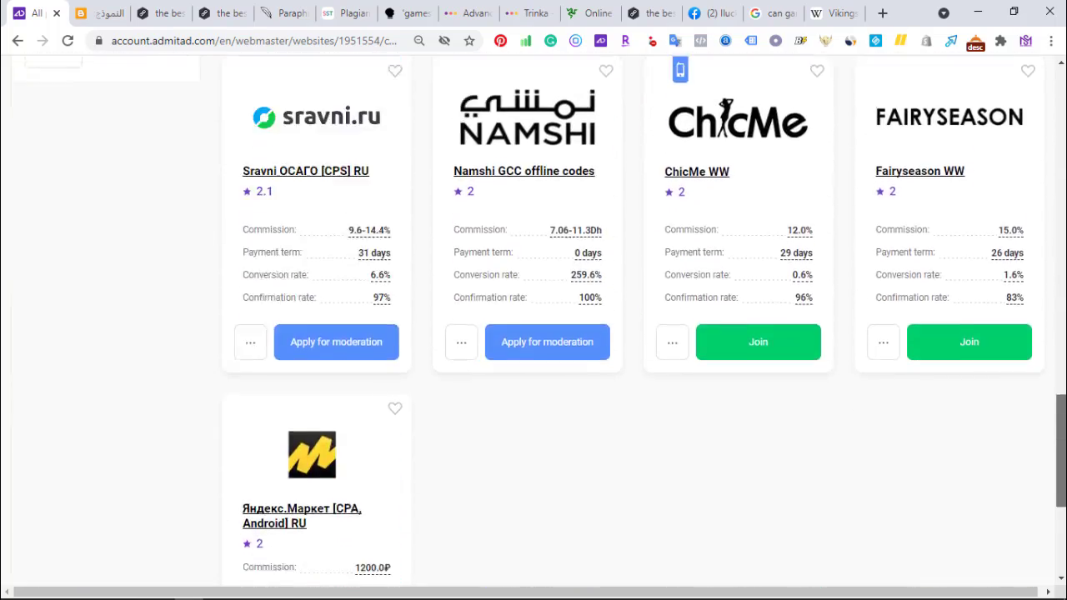
scroll(634, 325, up, 8)
drag(1061, 350, 1059, 590)
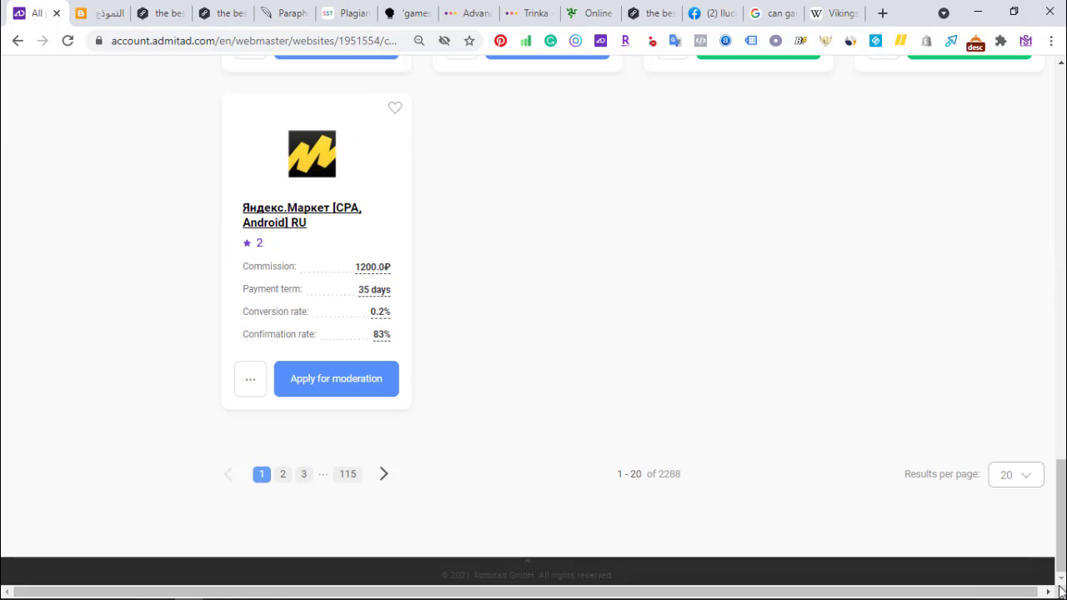
click(1030, 476)
click(1018, 506)
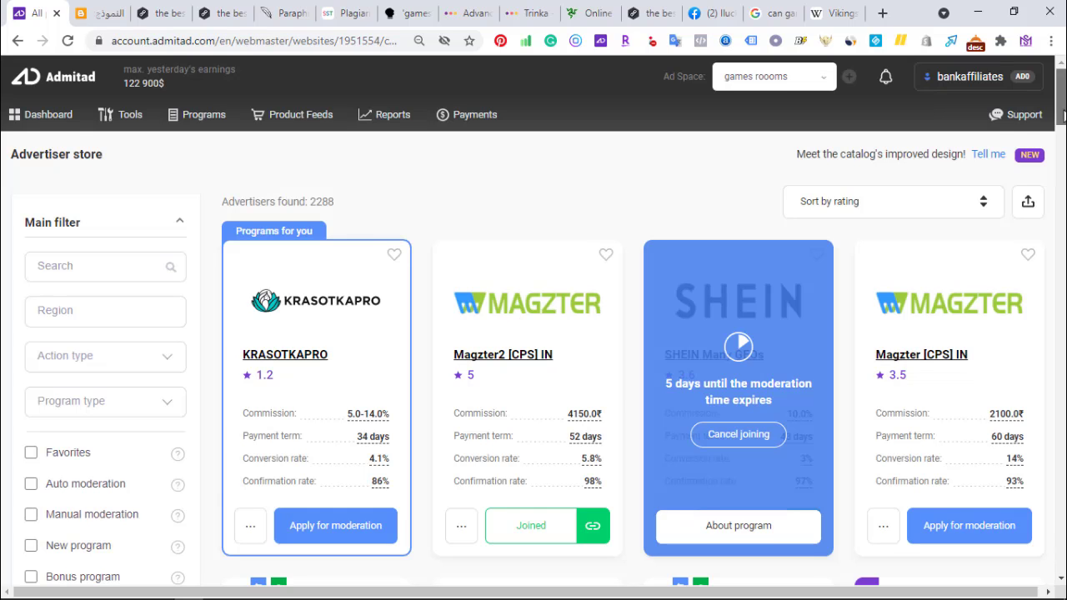
Step: Filter the advertiser store by the Joined status to review the joined programs, and clear that filter
drag(1063, 109, 1061, 175)
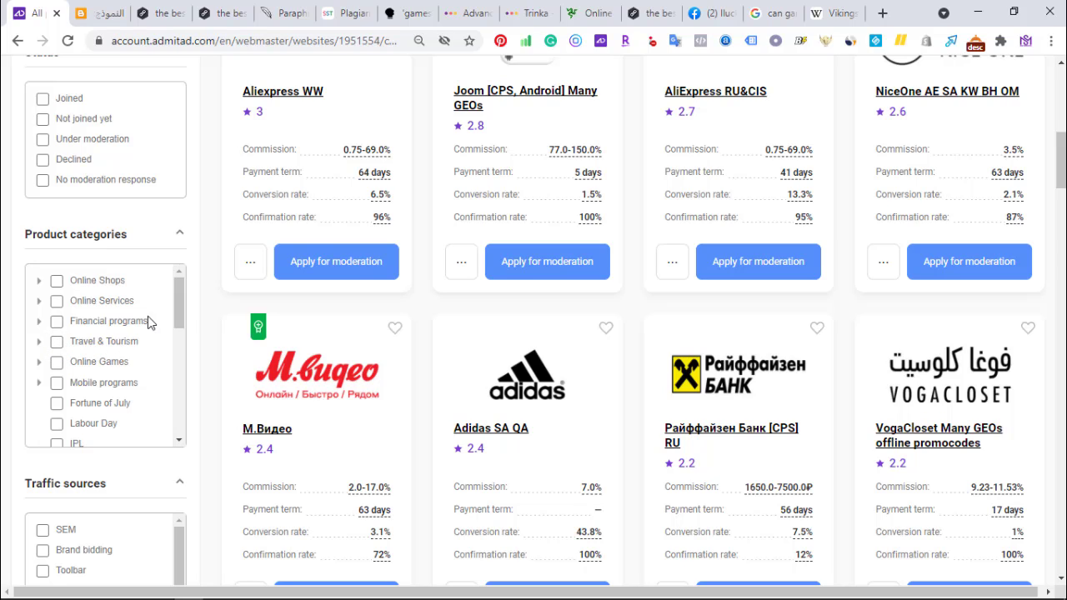
scroll(180, 310, down, 1)
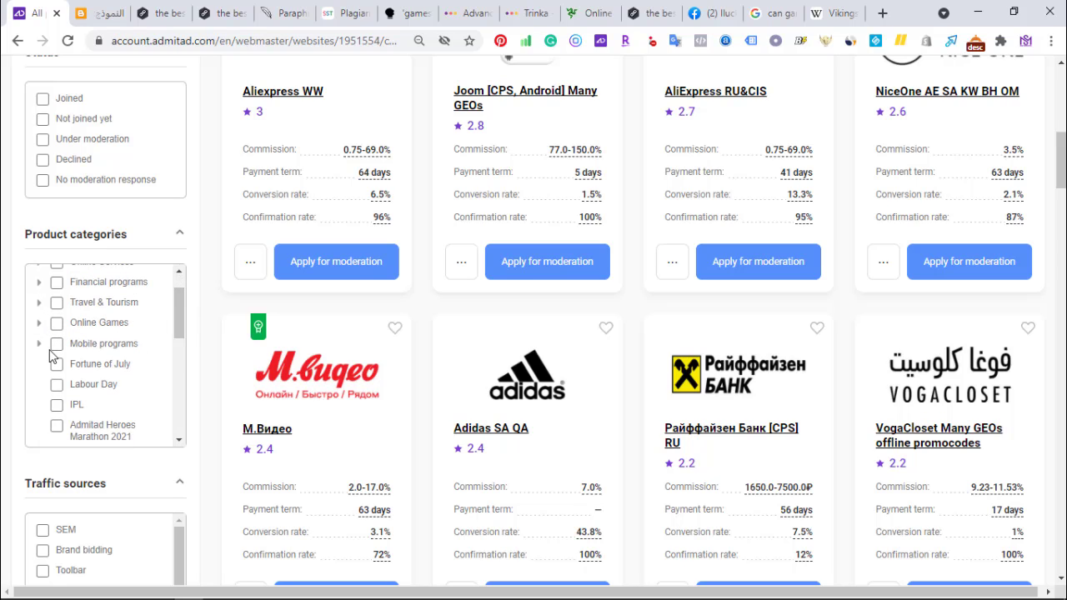
scroll(183, 311, up, 1)
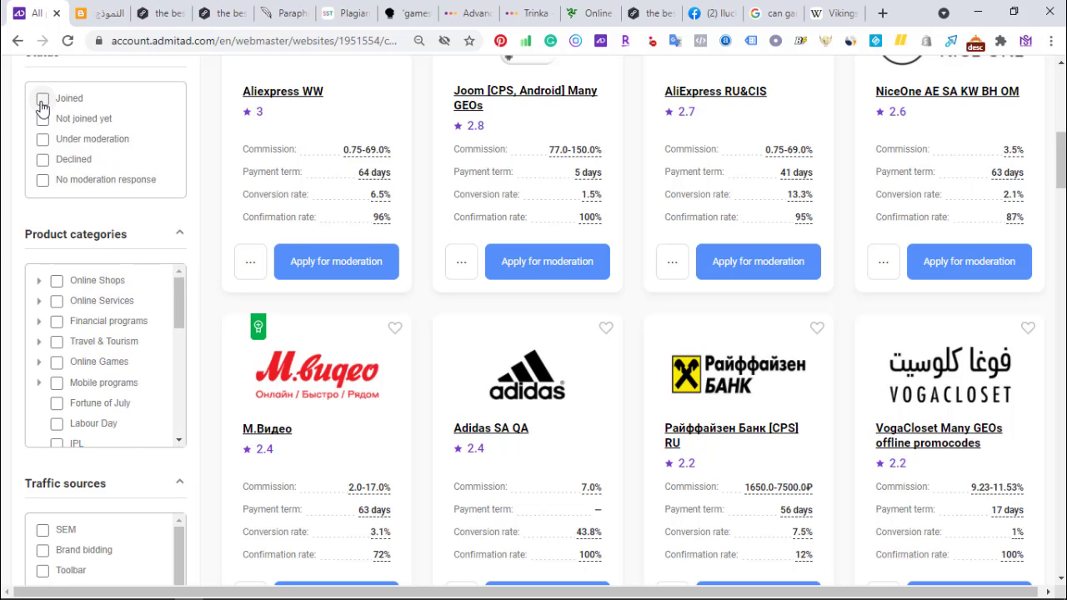
scroll(1060, 158, up, 2)
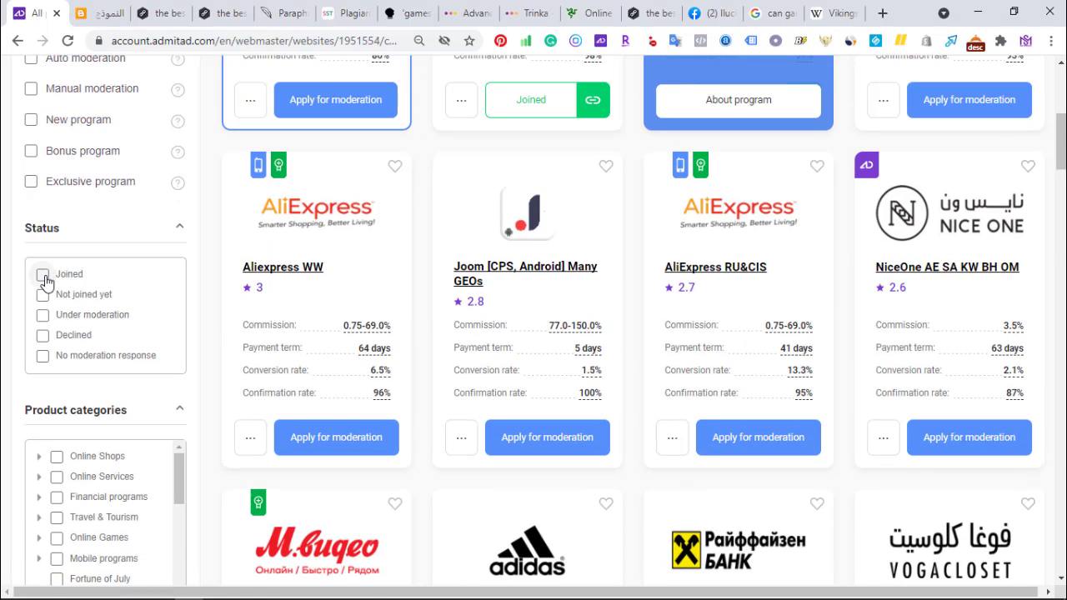
click(42, 275)
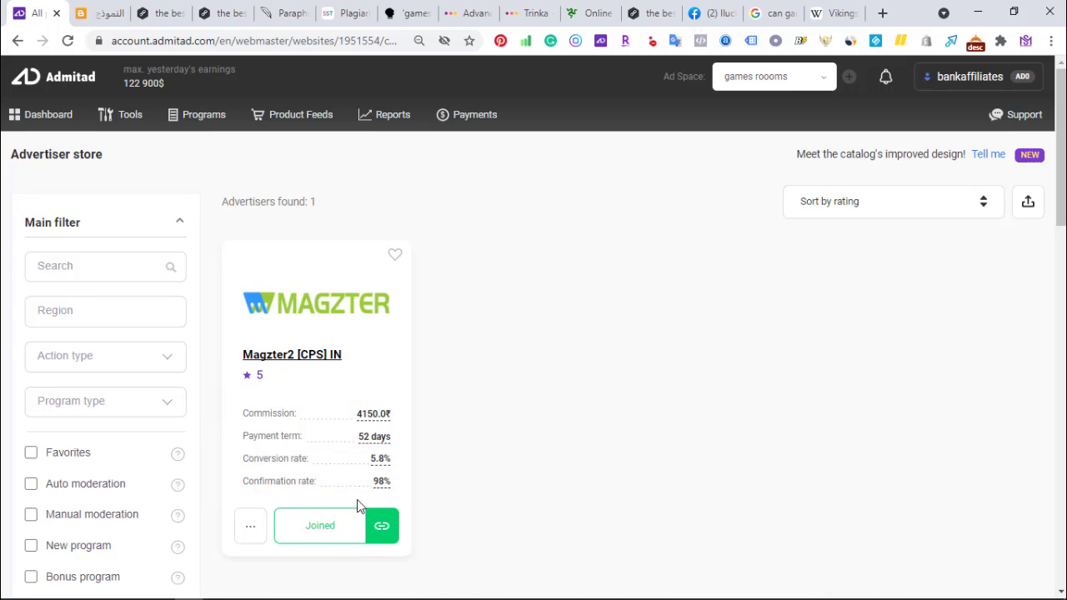
scroll(1057, 215, down, 3)
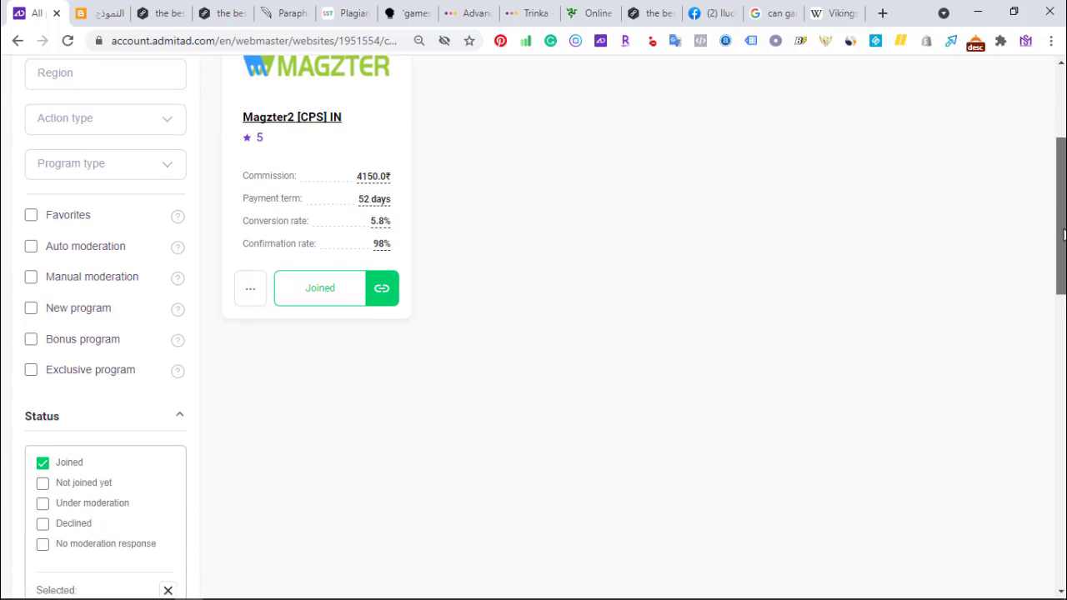
click(42, 453)
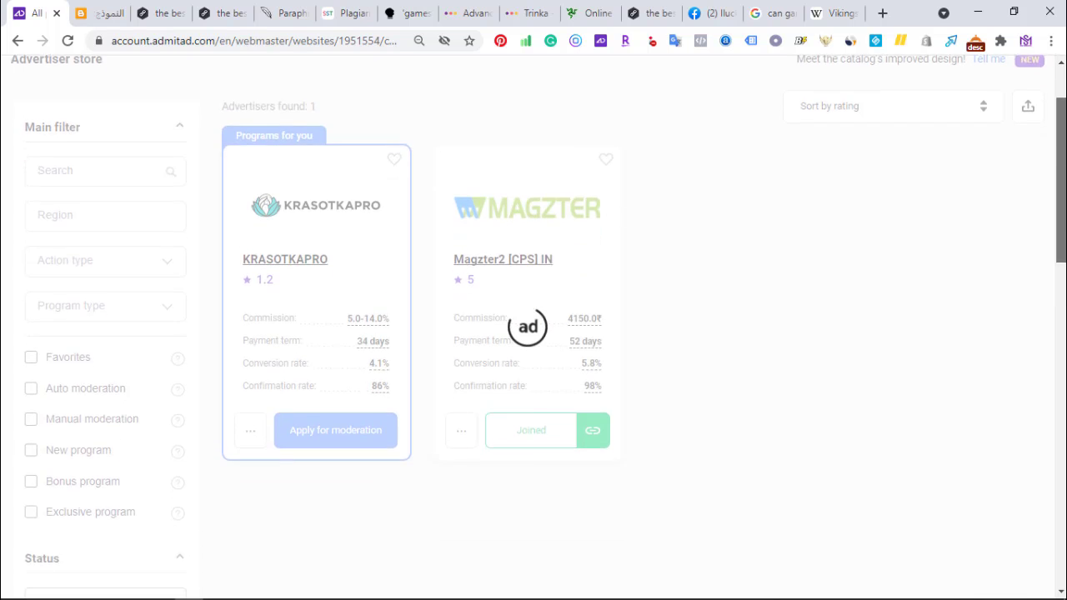
Step: Mark the Magzter [CPS] IN program as a favorite in the advertiser store
scroll(534, 325, down, 2)
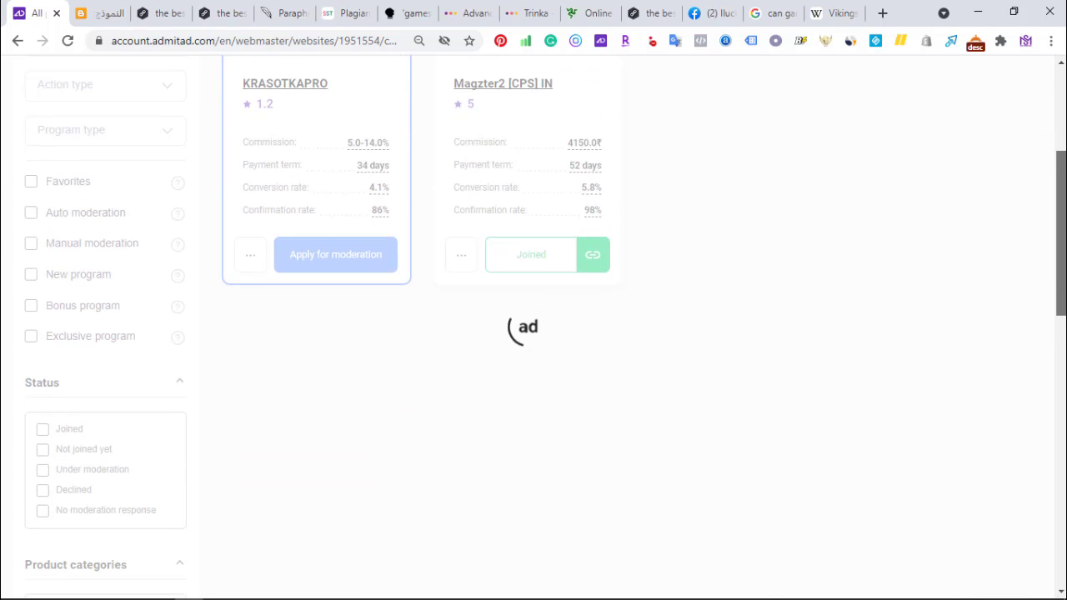
scroll(217, 318, down, 2)
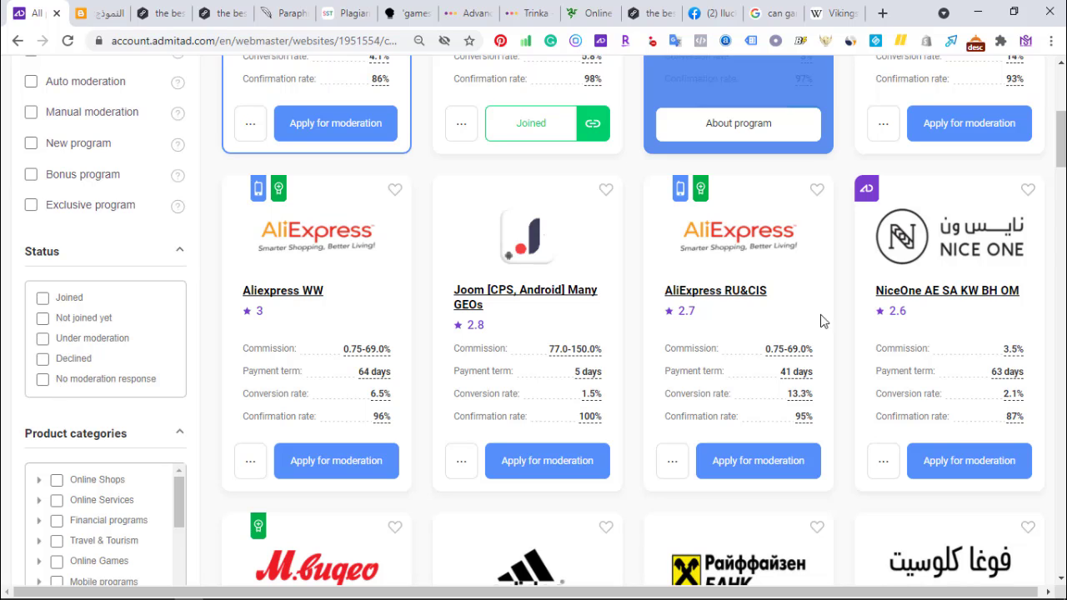
scroll(1056, 199, up, 2)
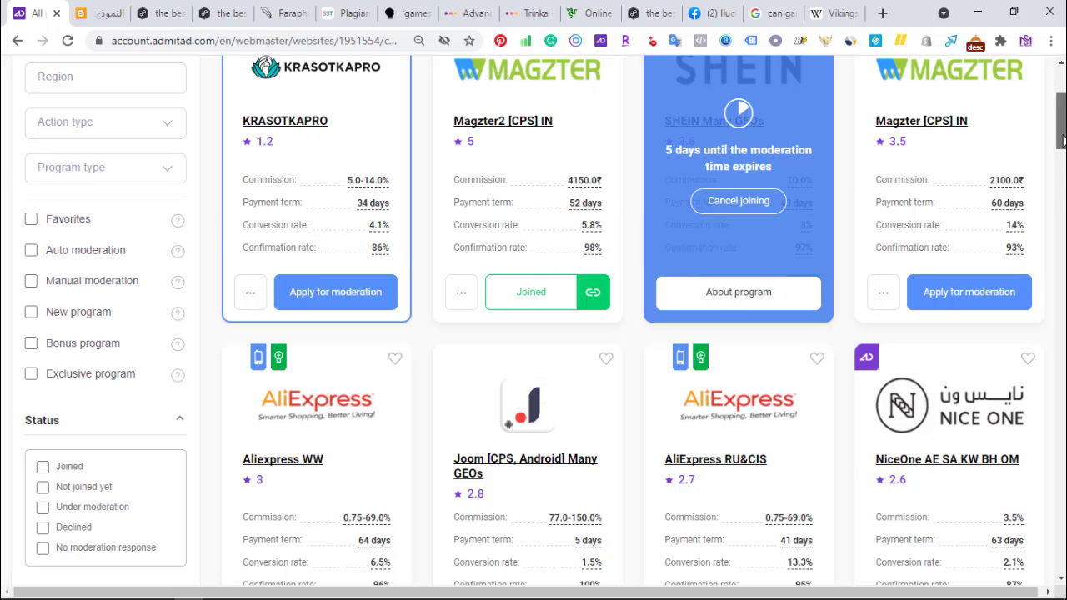
scroll(1061, 146, up, 1)
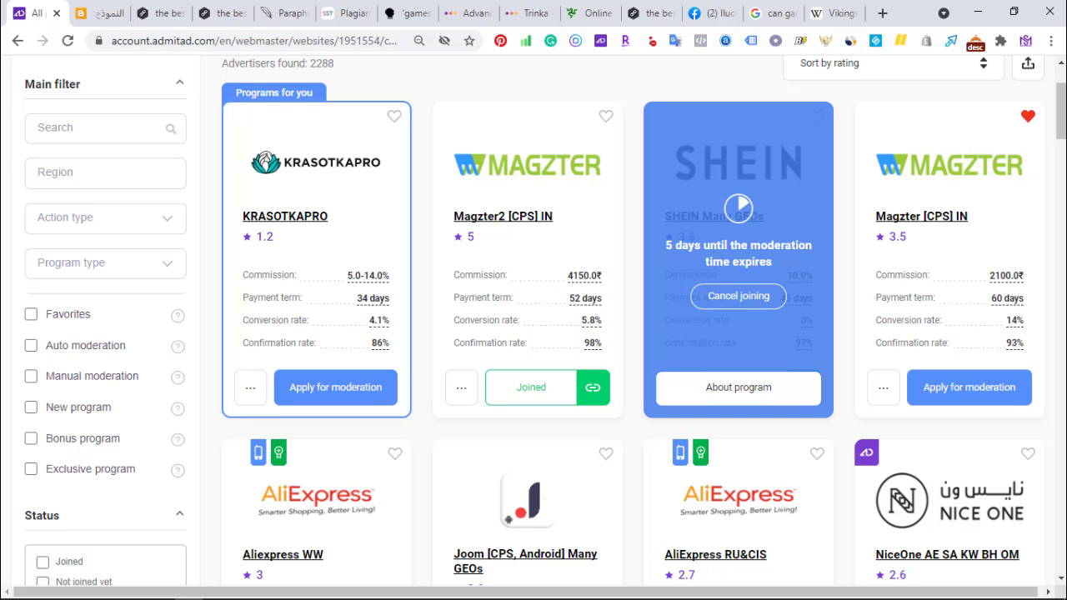
Step: Filter the advertiser store by Auto moderation and look through the listed programs
scroll(1060, 113, down, 1)
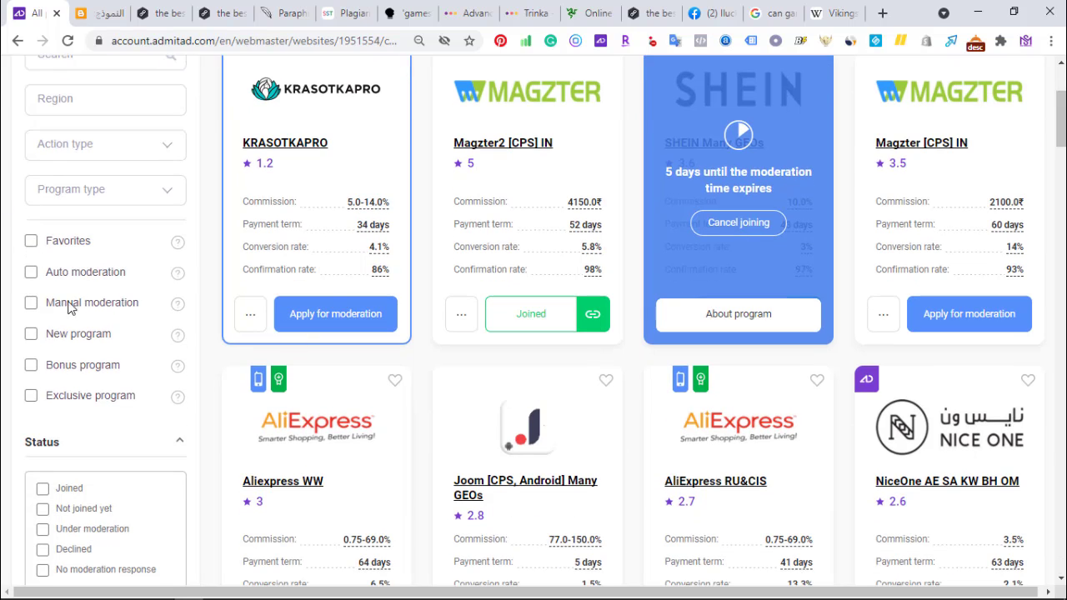
click(31, 275)
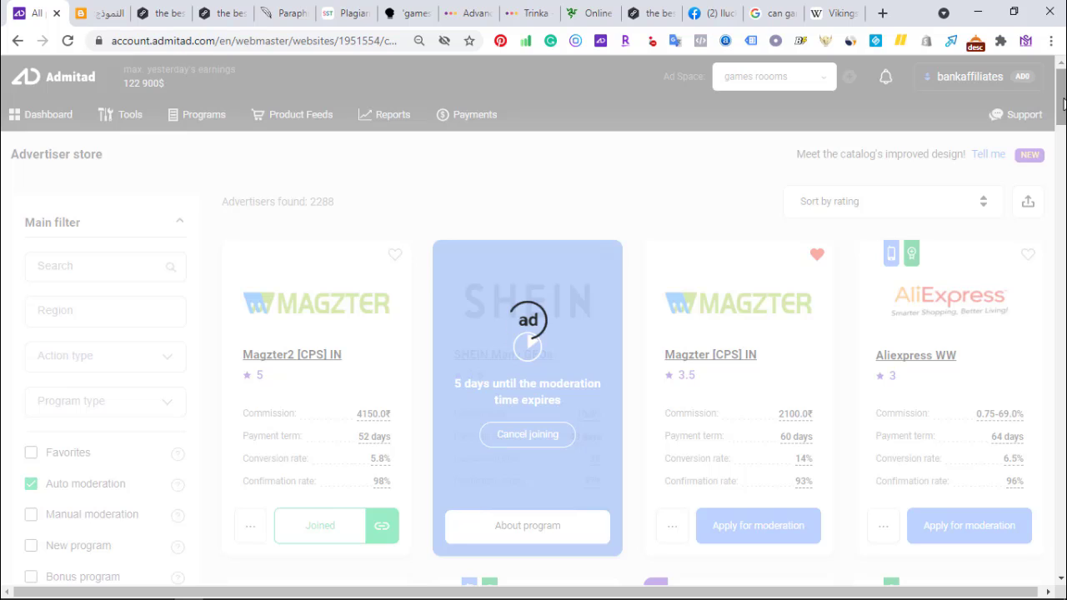
drag(1063, 102, 1063, 104)
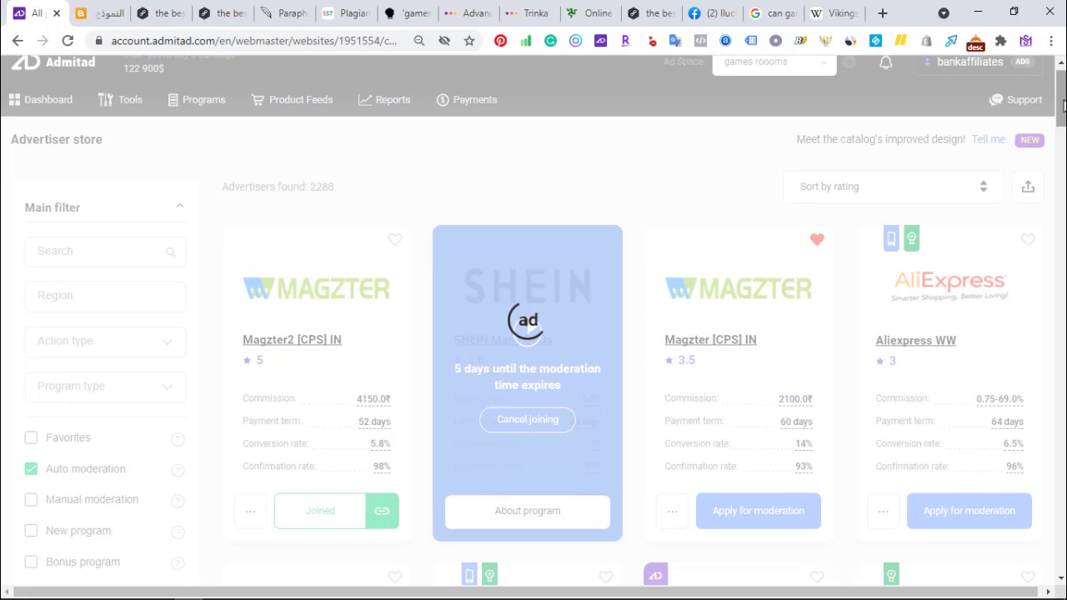
mouse_move(1063, 101)
mouse_down()
mouse_move(1063, 137)
mouse_move(1063, 120)
mouse_up()
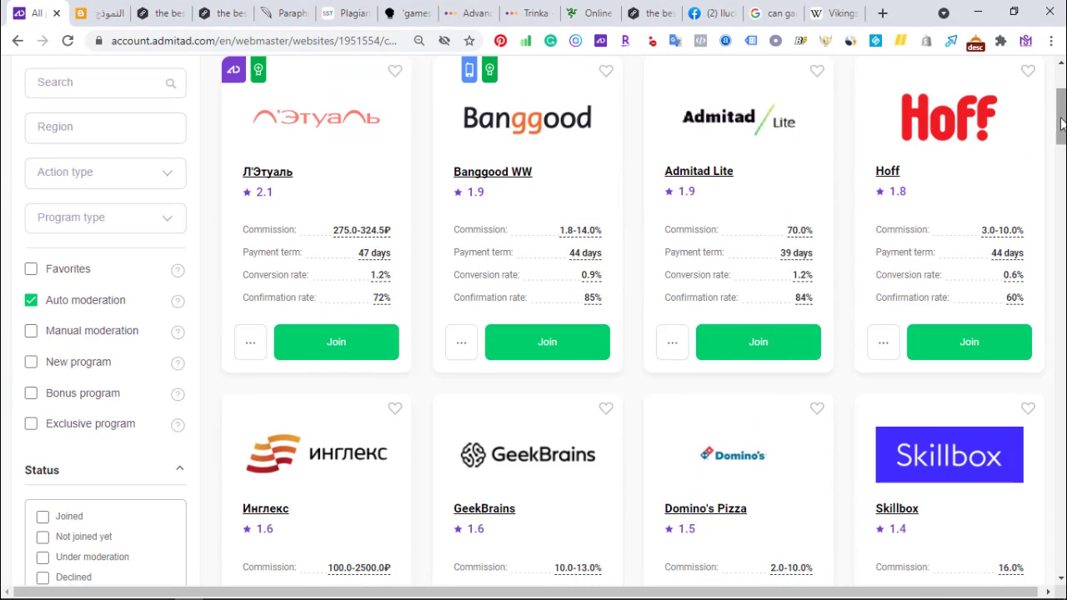
Step: Join the Banggood WW affiliate program and accept its program rules
click(548, 343)
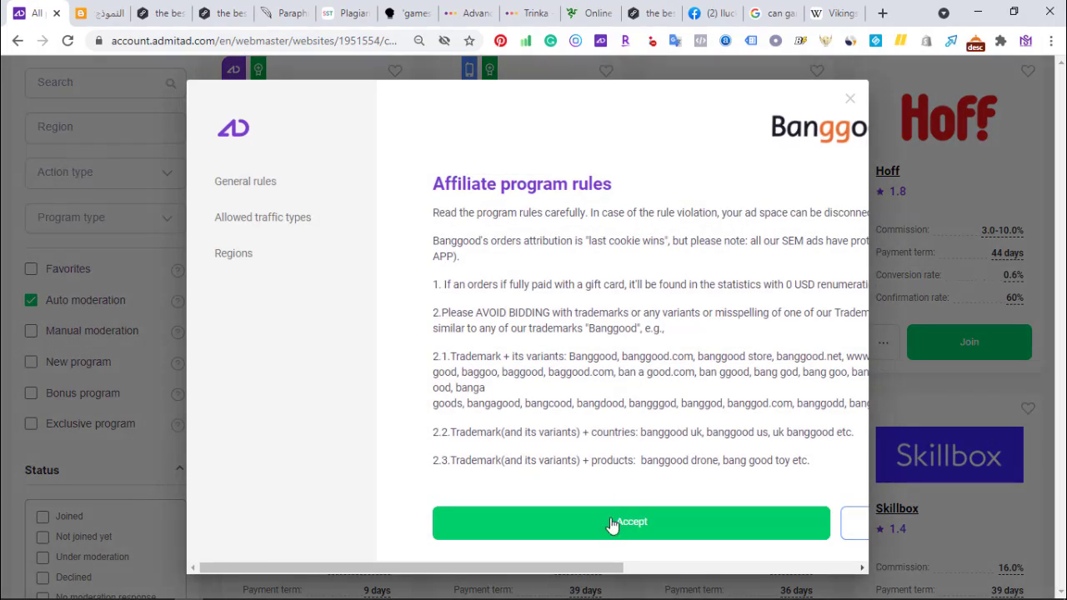
click(630, 522)
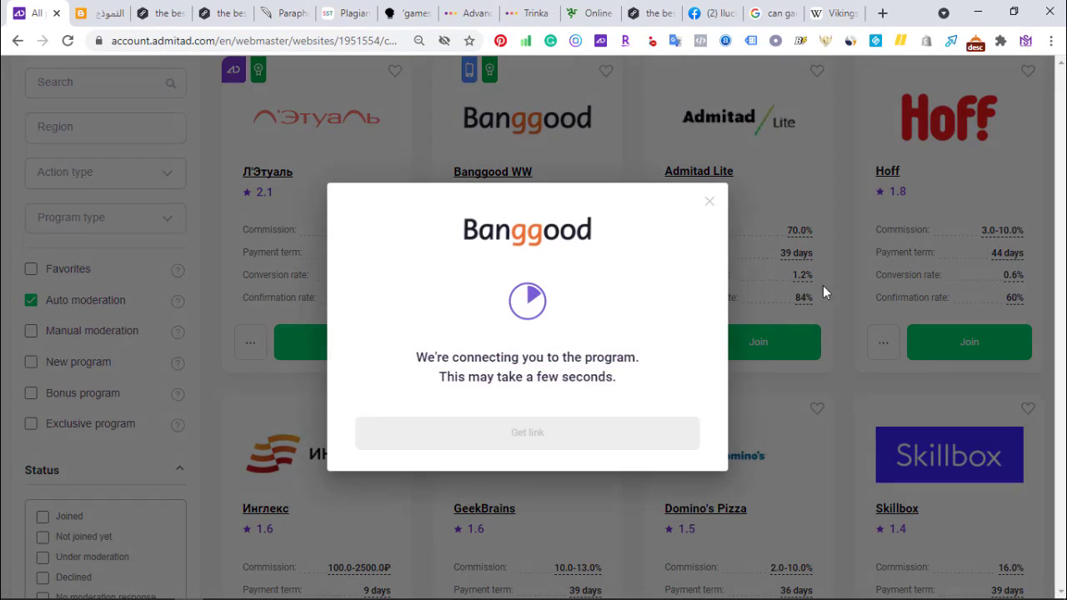
click(709, 205)
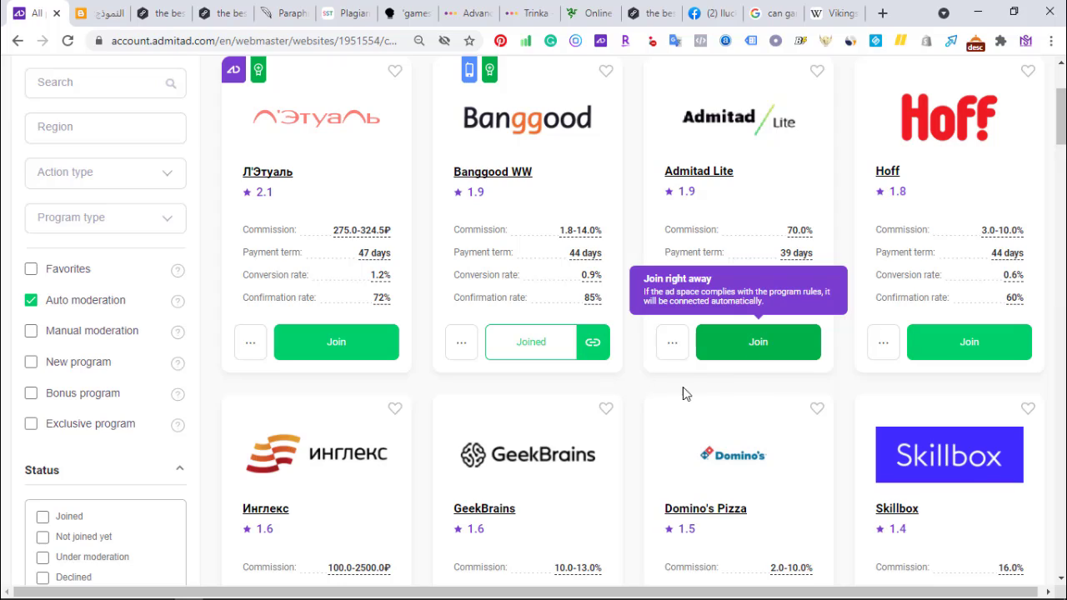
Step: Join the Admitad Lite affiliate program and accept its program rules
click(753, 360)
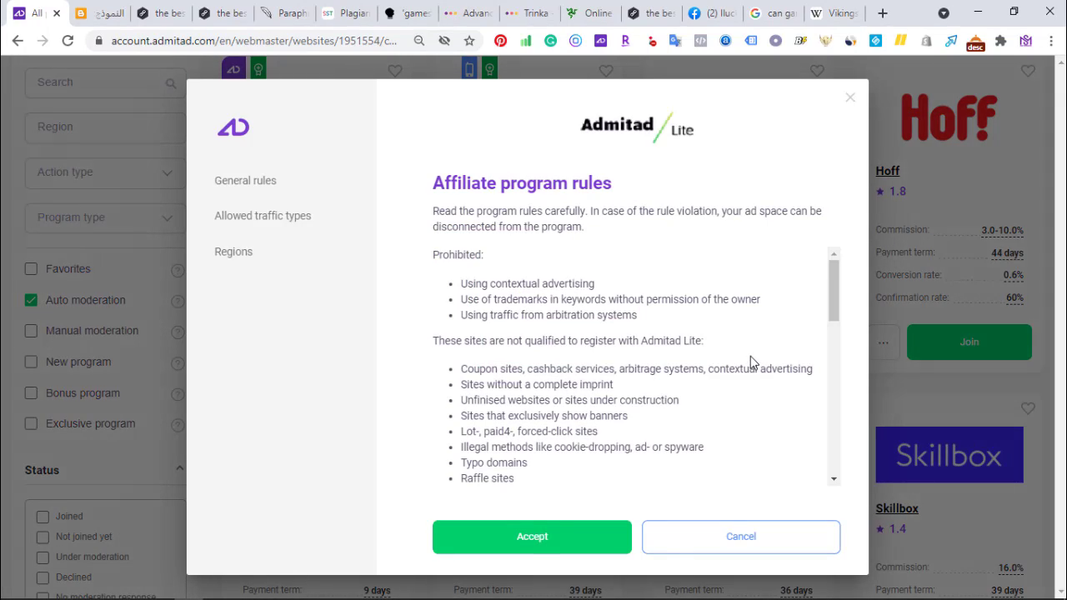
click(536, 544)
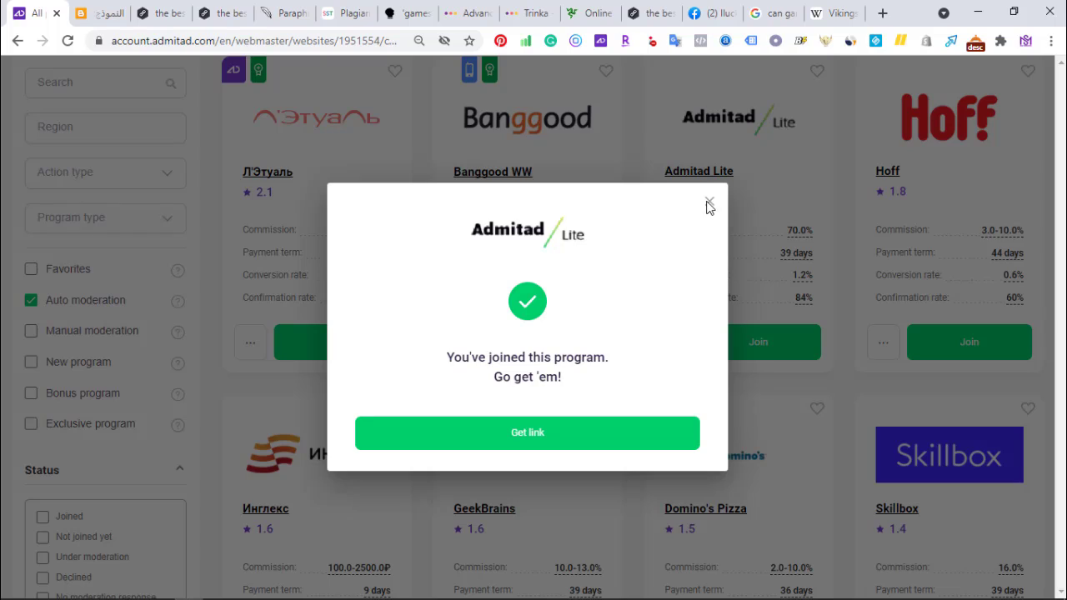
click(708, 205)
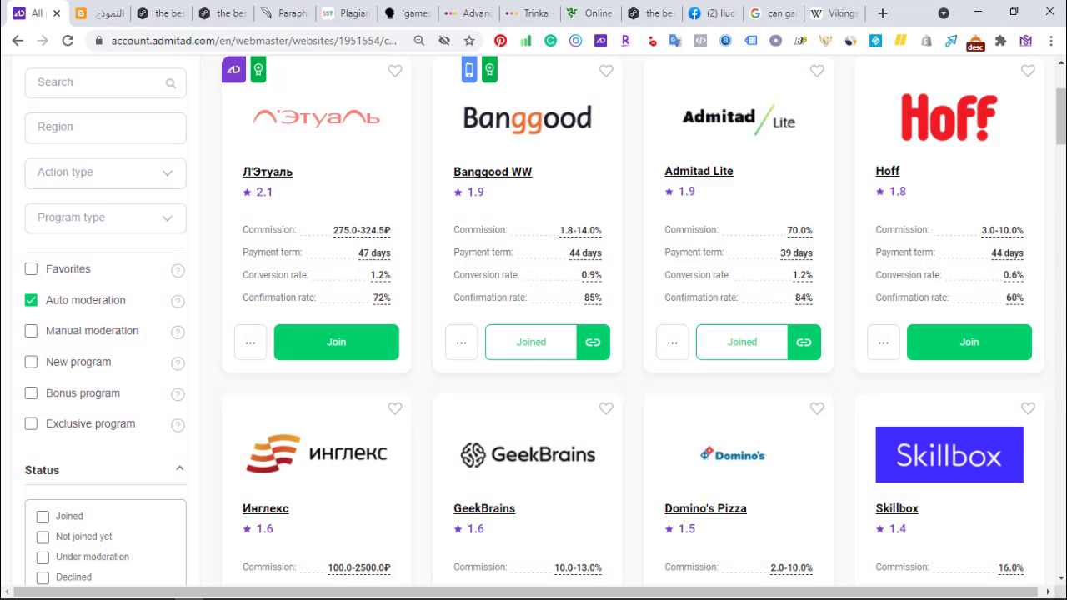
Step: Look through the remaining Auto moderation programs in the advertiser store and return to the Admitad dashboard
scroll(542, 334, down, 11)
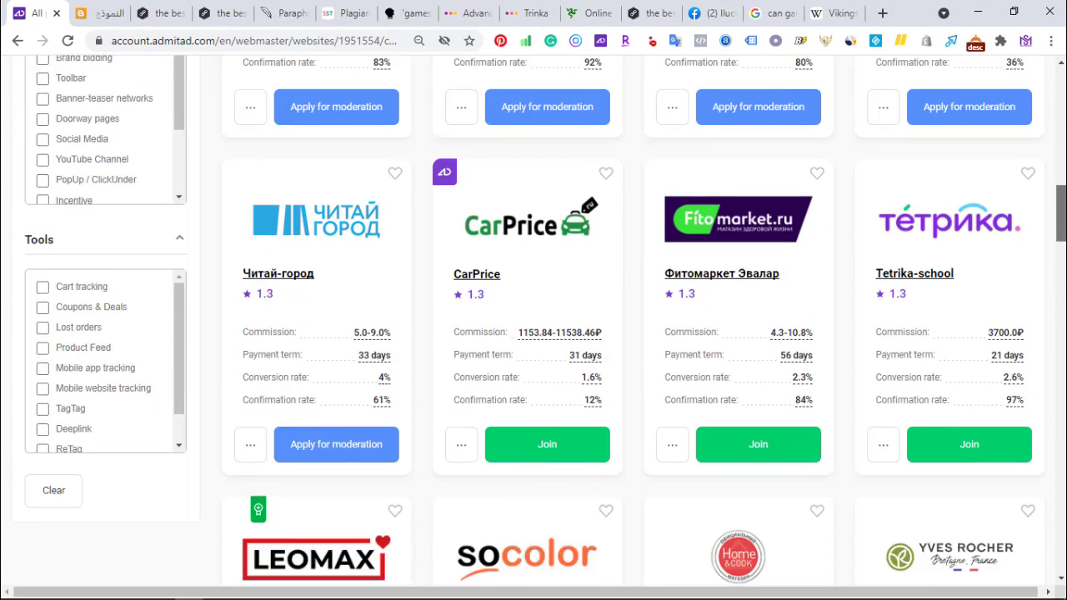
scroll(542, 333, down, 13)
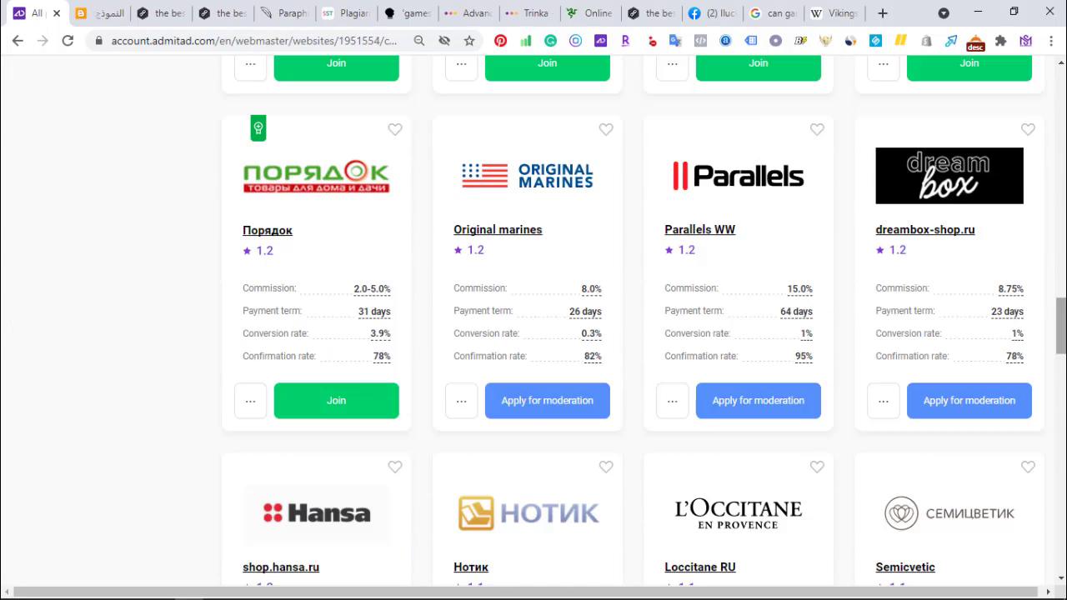
scroll(542, 333, down, 10)
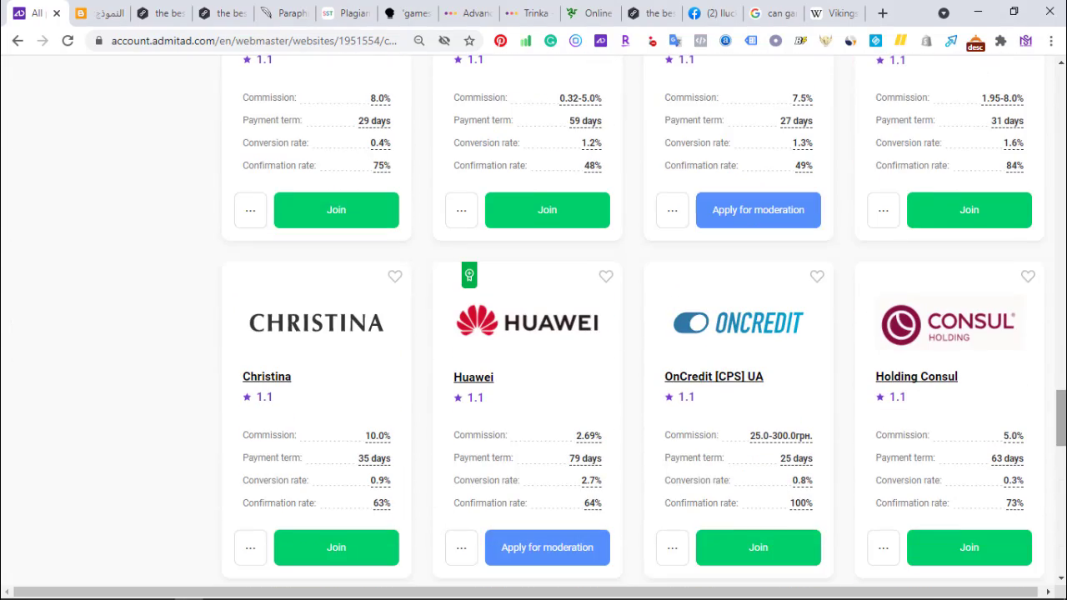
drag(1063, 421, 1063, 125)
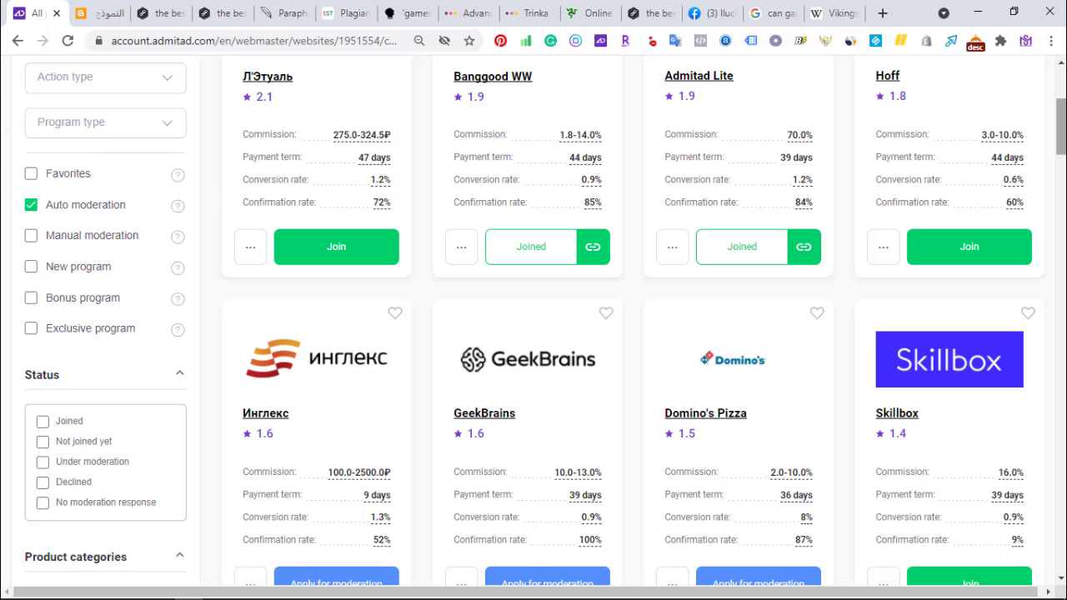
drag(1062, 125, 1061, 93)
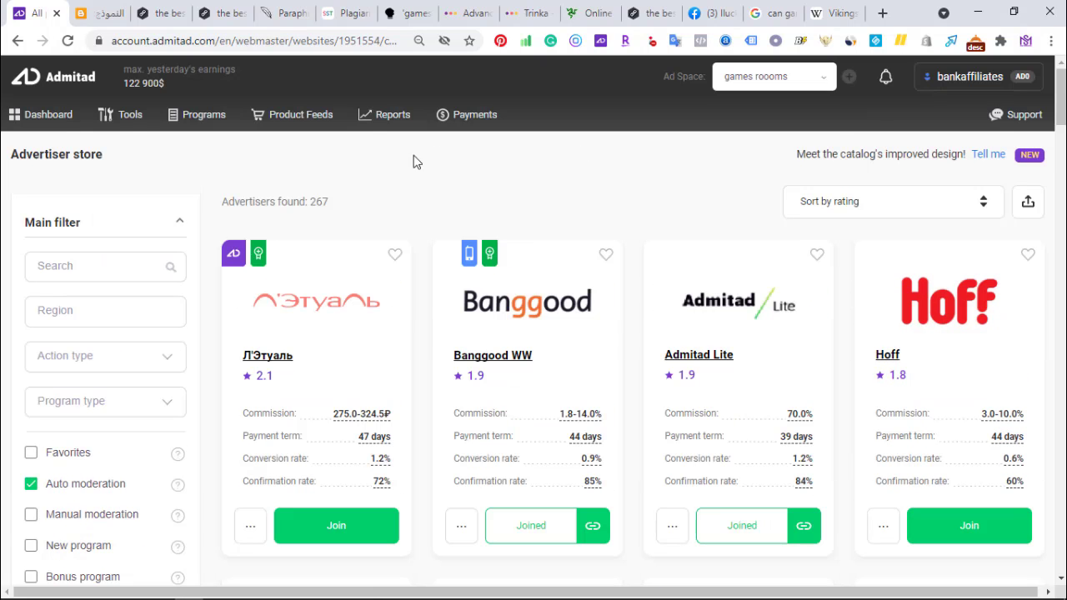
click(48, 112)
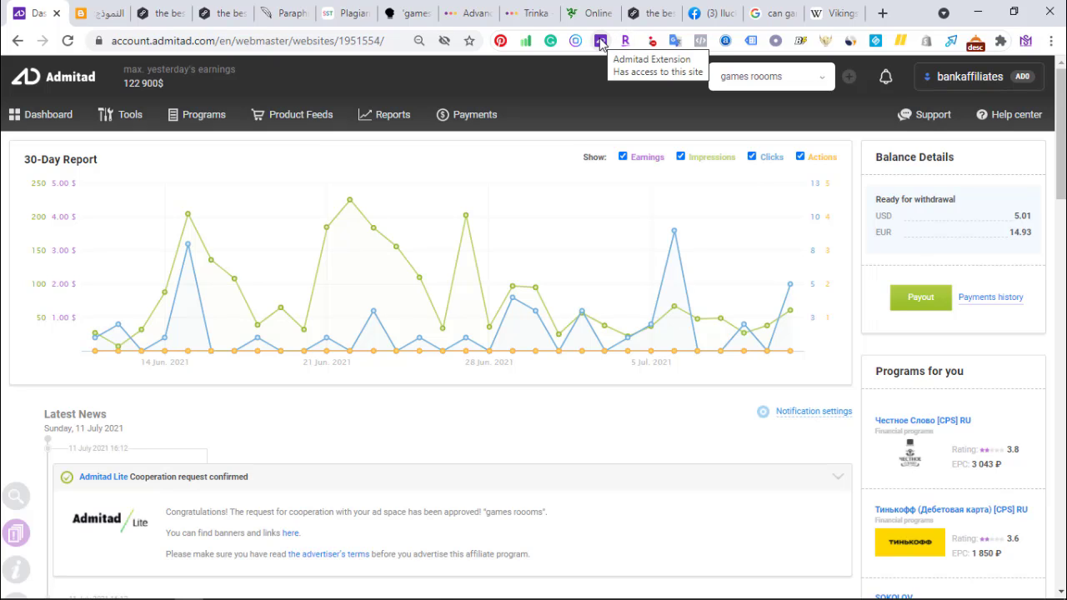
Step: Search Google for "admitad extension" in a new browser tab and return to the Admitad dashboard
click(884, 14)
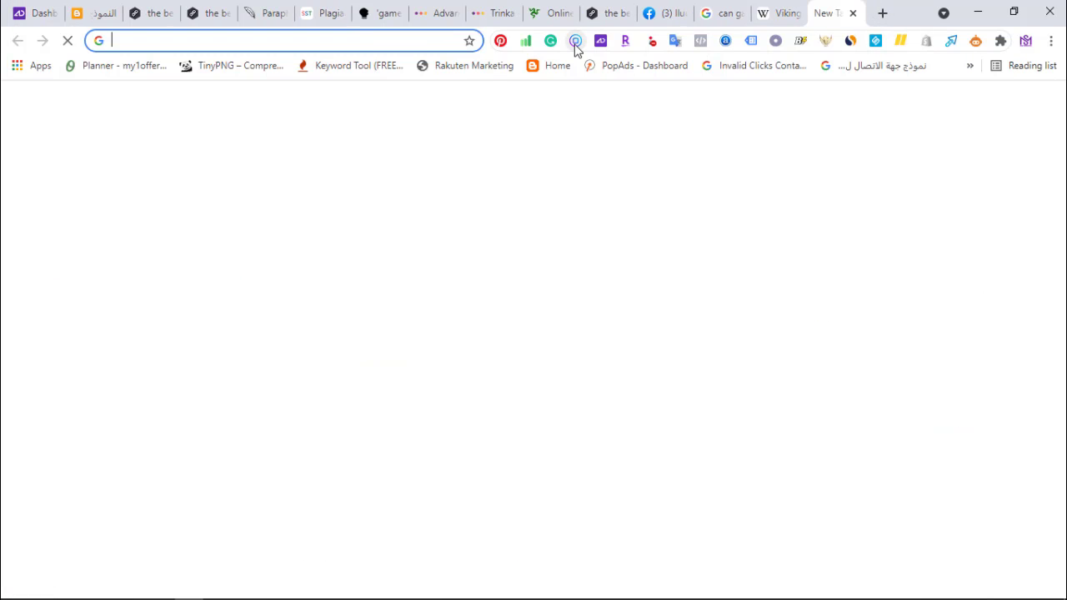
text(adm)
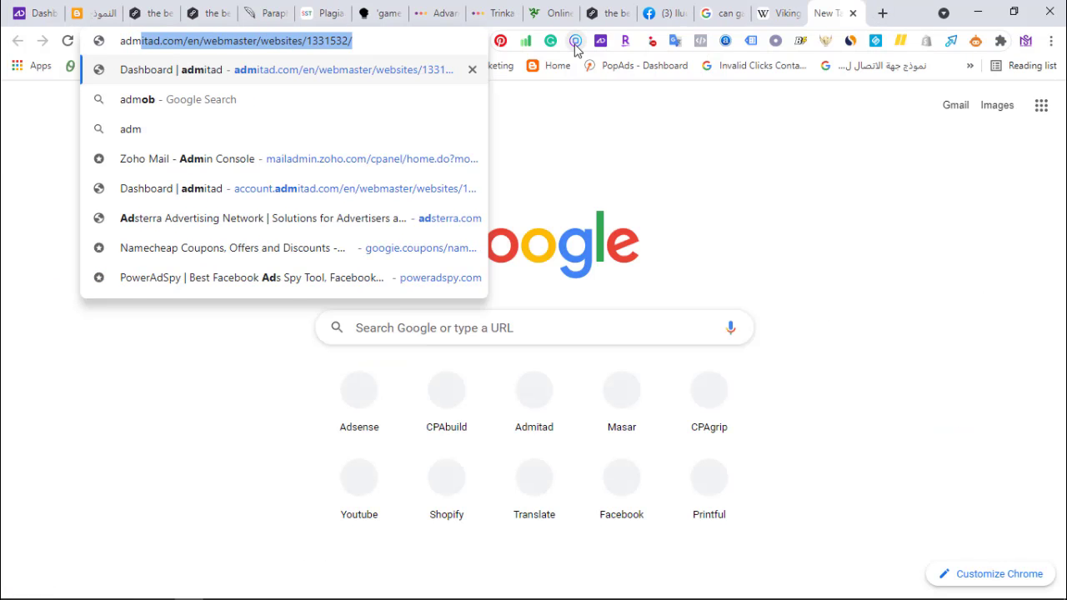
text(itad e)
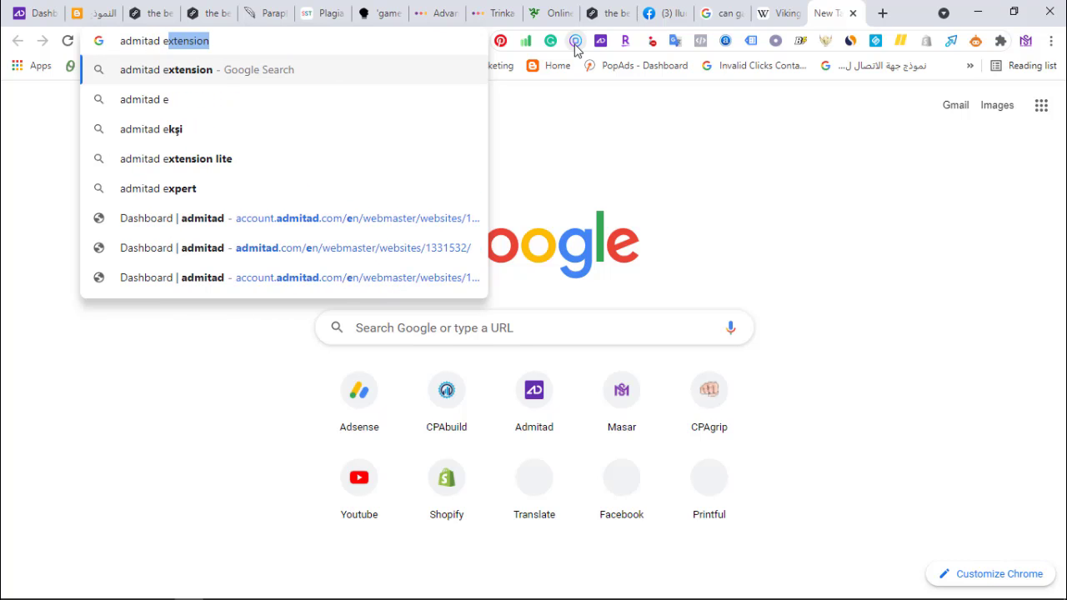
key(Return)
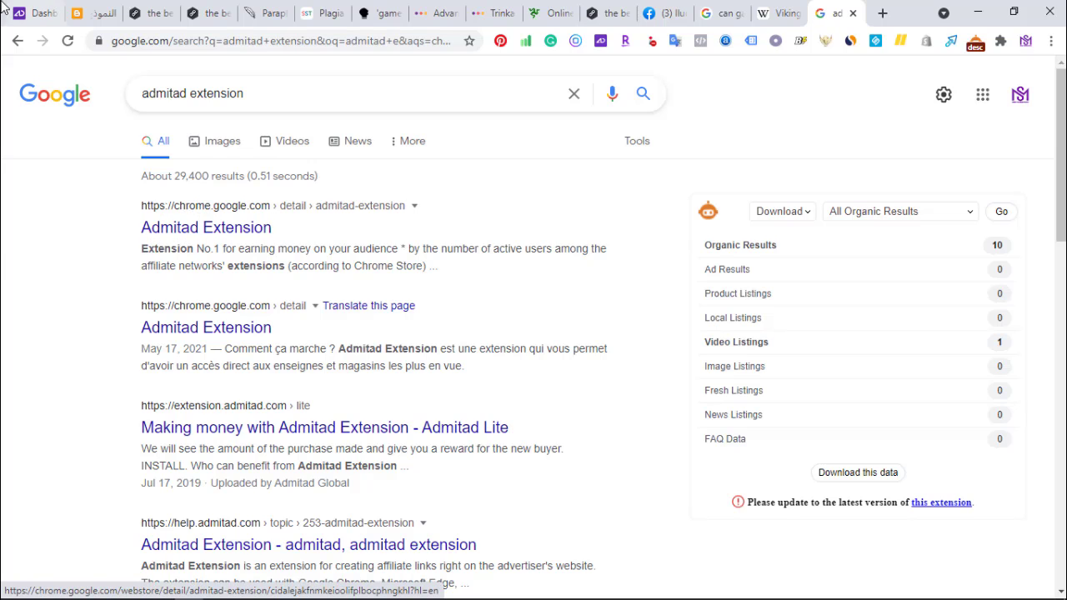
click(34, 17)
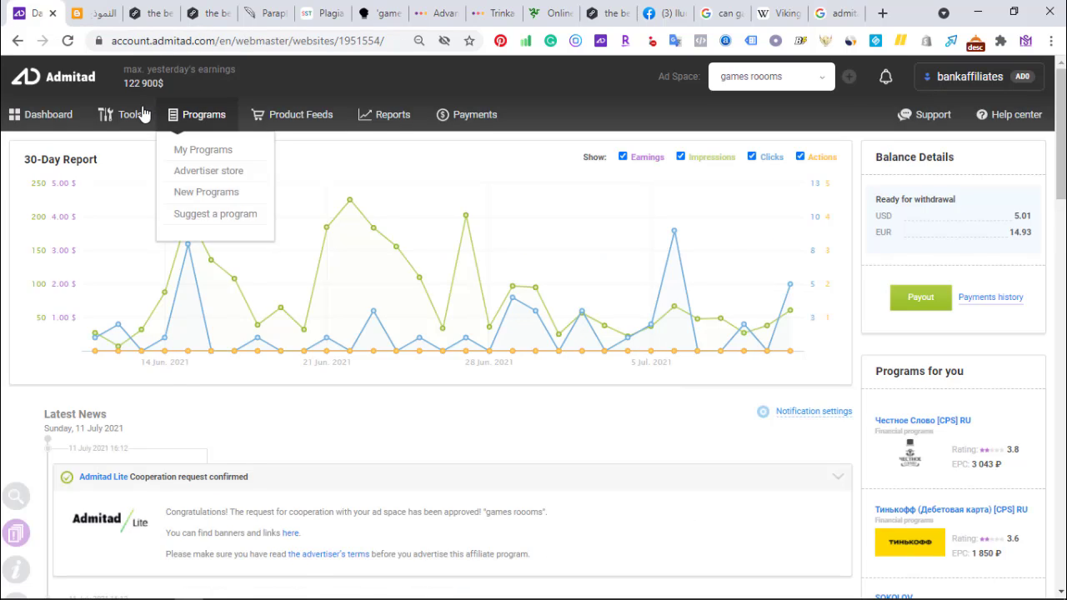
mouse_move(130, 114)
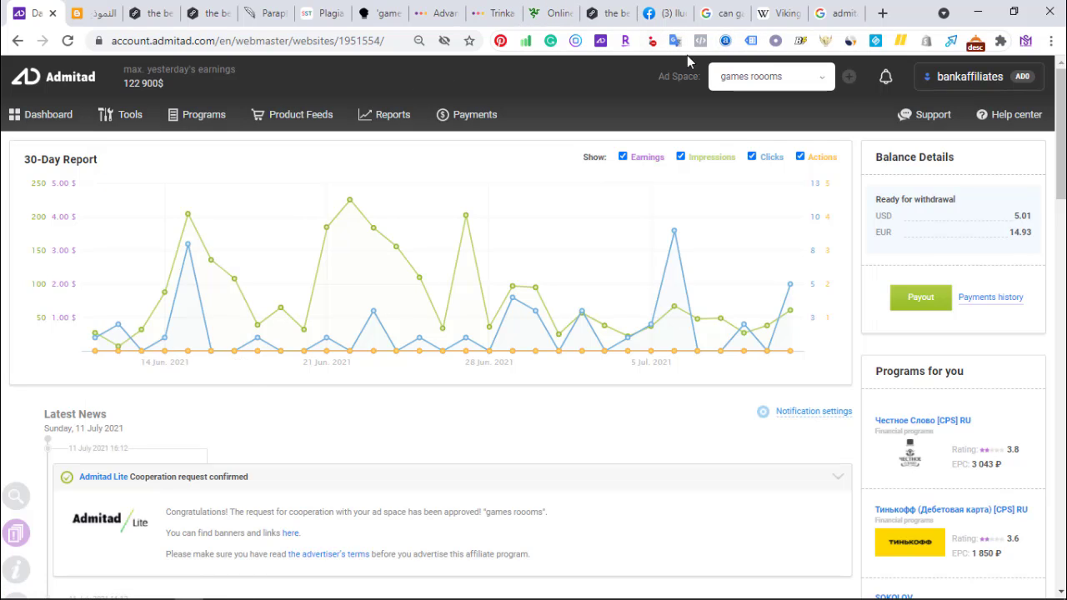
Step: Search Google for "aliexpress" in a new browser tab and open the AliExpress online store from the results
click(884, 12)
text(ali)
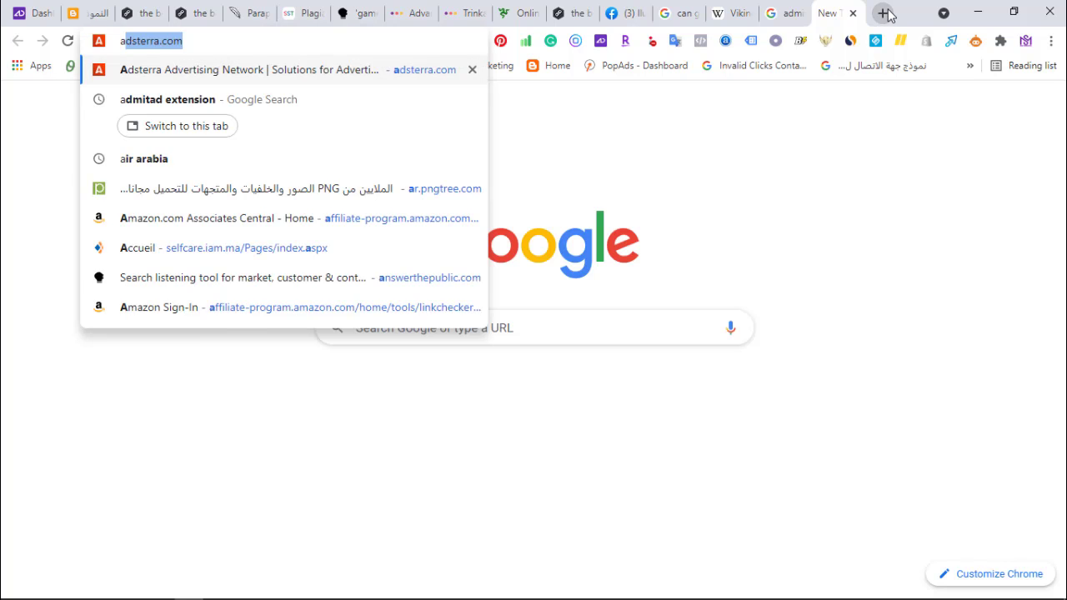
text(e)
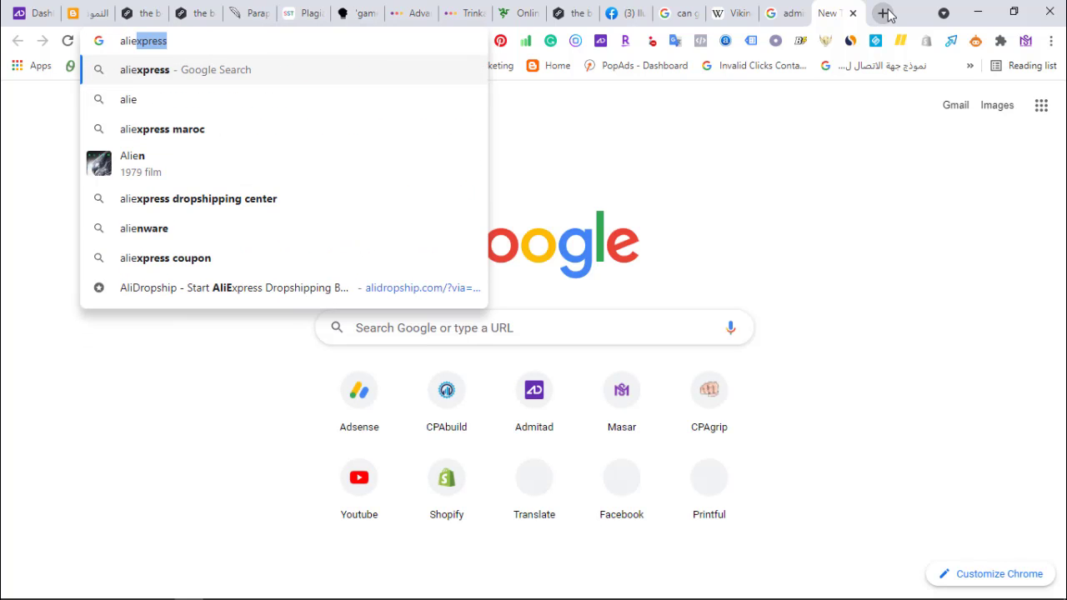
key(Return)
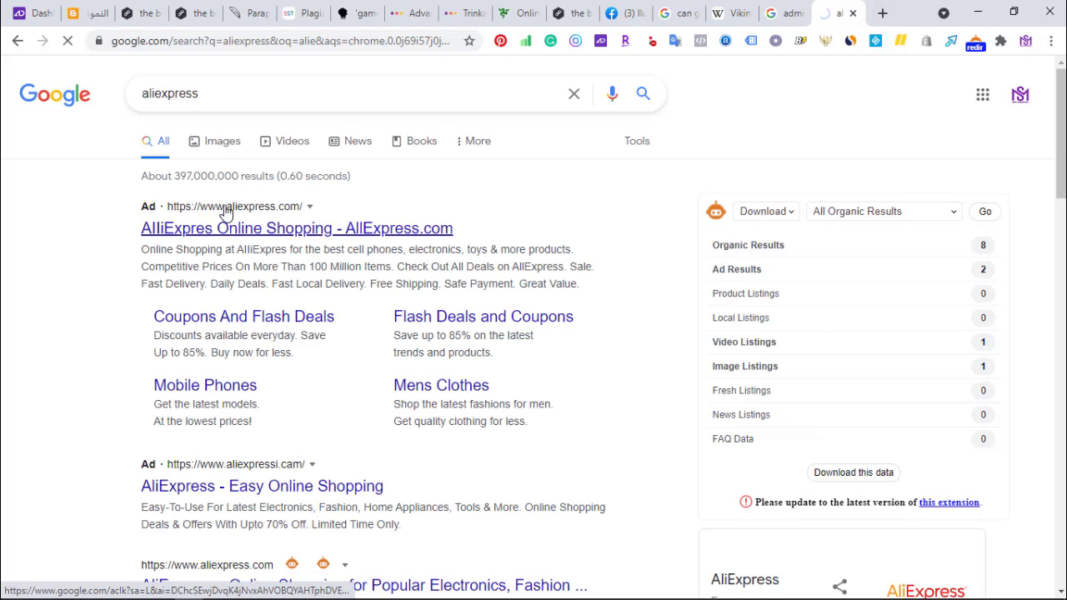
click(223, 212)
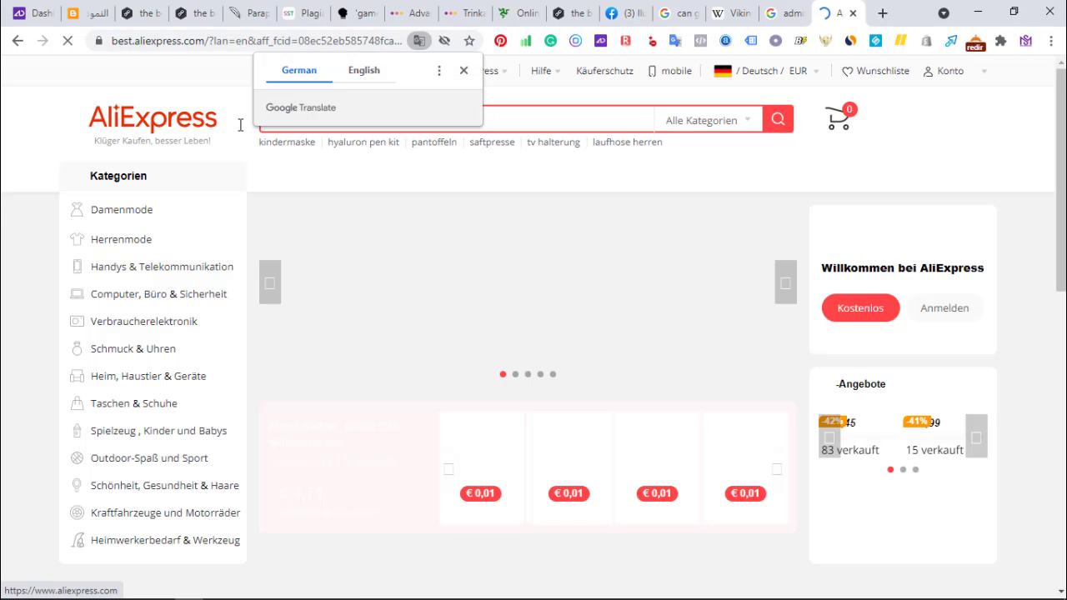
Step: Dismiss the new-customer coupon offer and open the PHOMAX Gaming Headset product from the AliExpress recommendations
drag(1064, 125, 1063, 242)
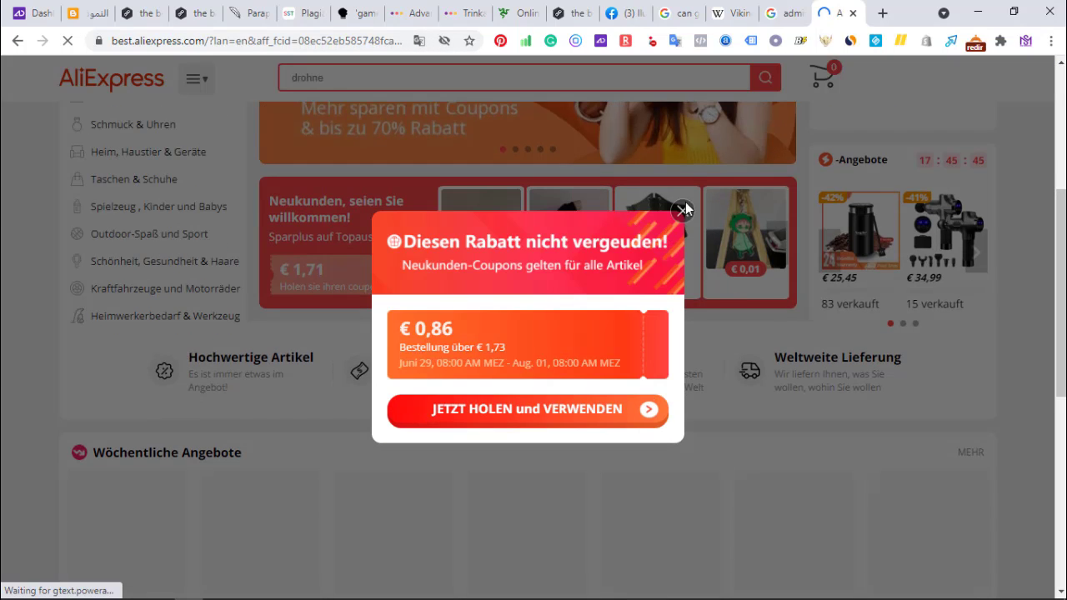
click(683, 209)
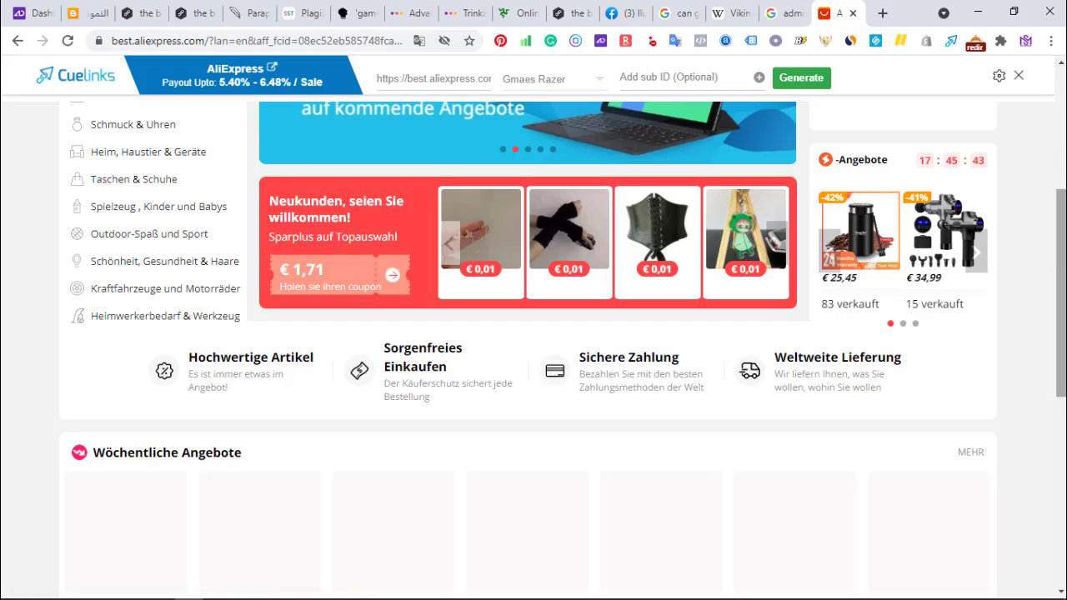
scroll(636, 389, down, 3)
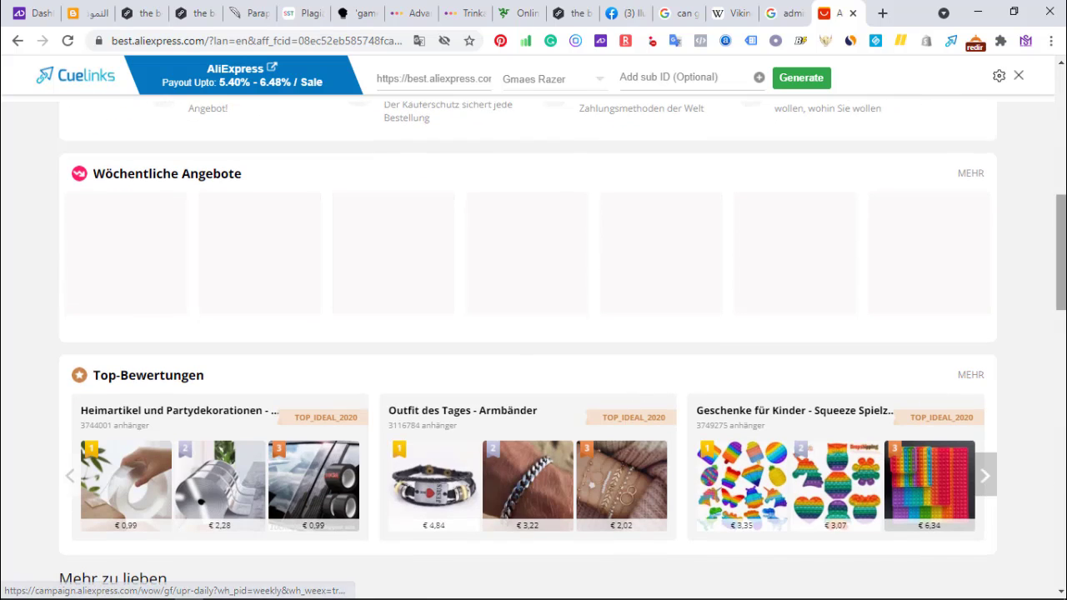
scroll(598, 297, down, 4)
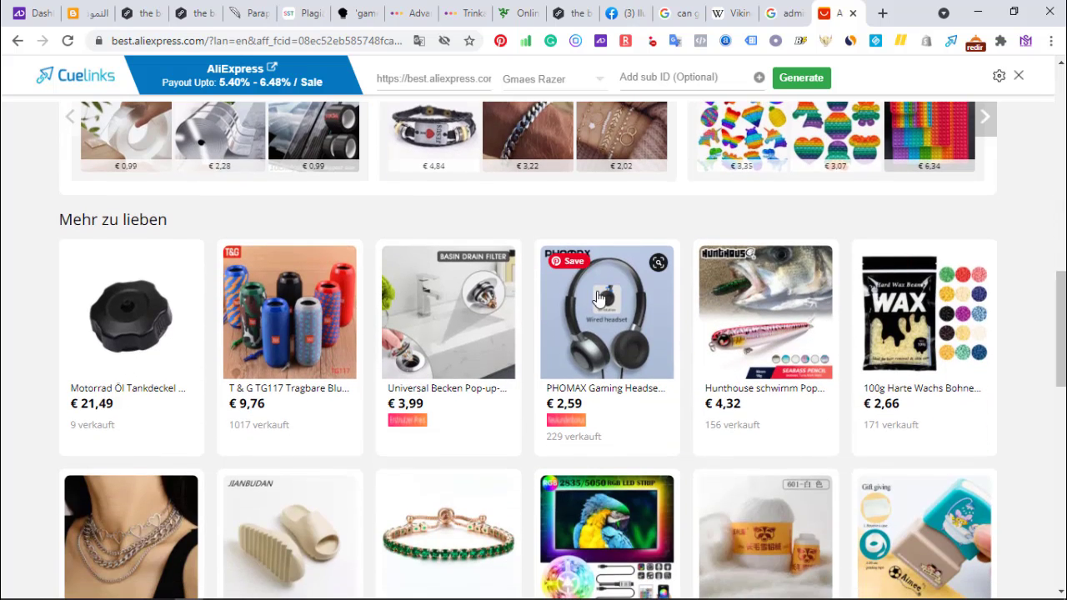
click(608, 307)
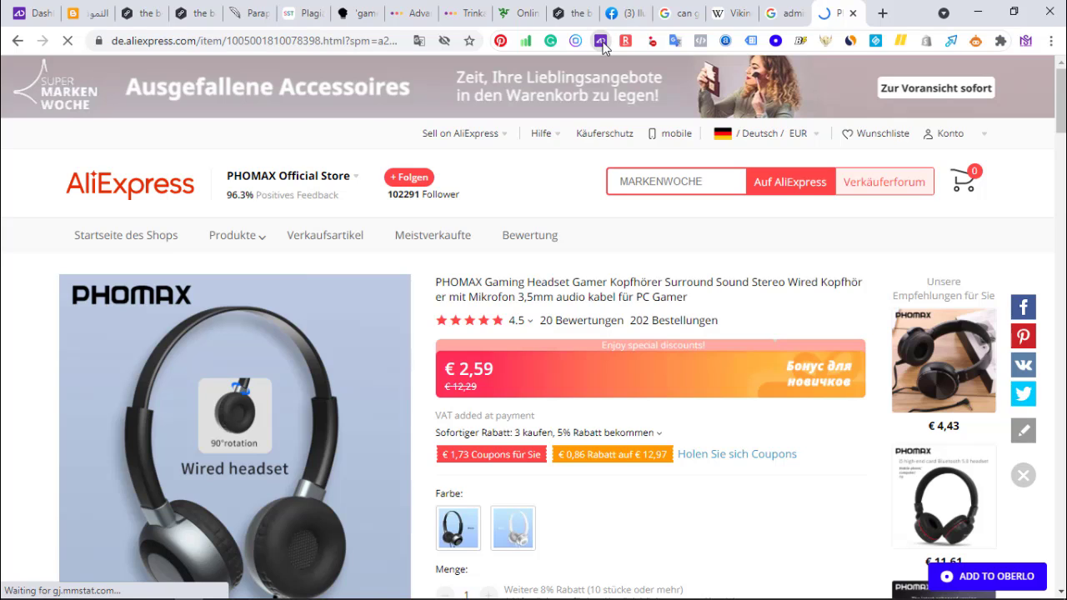
Step: Open the Admitad Extension for the PHOMAX Gaming Headset product page
click(601, 42)
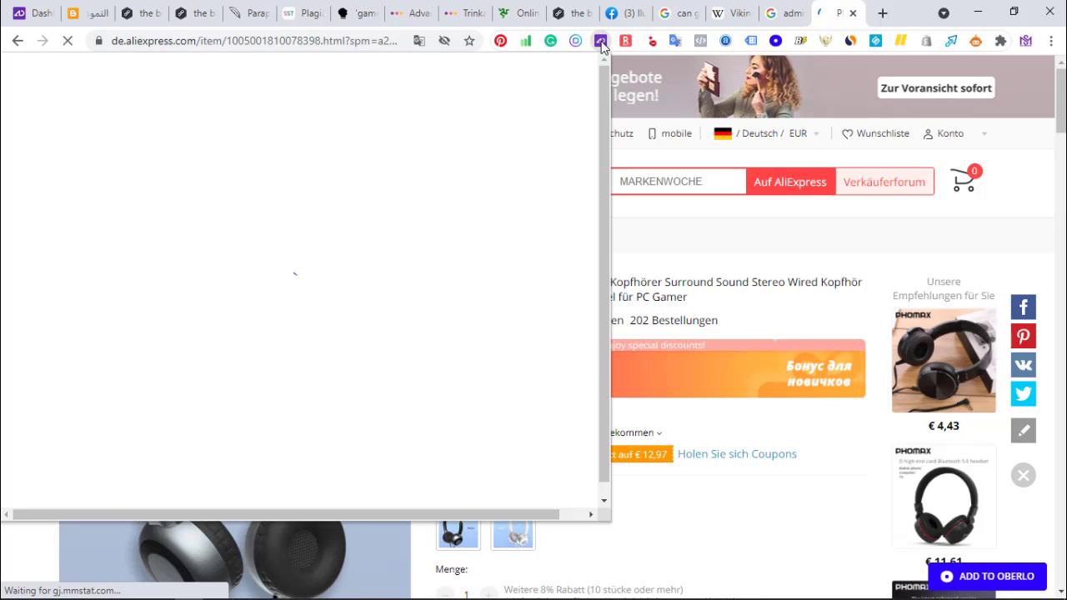